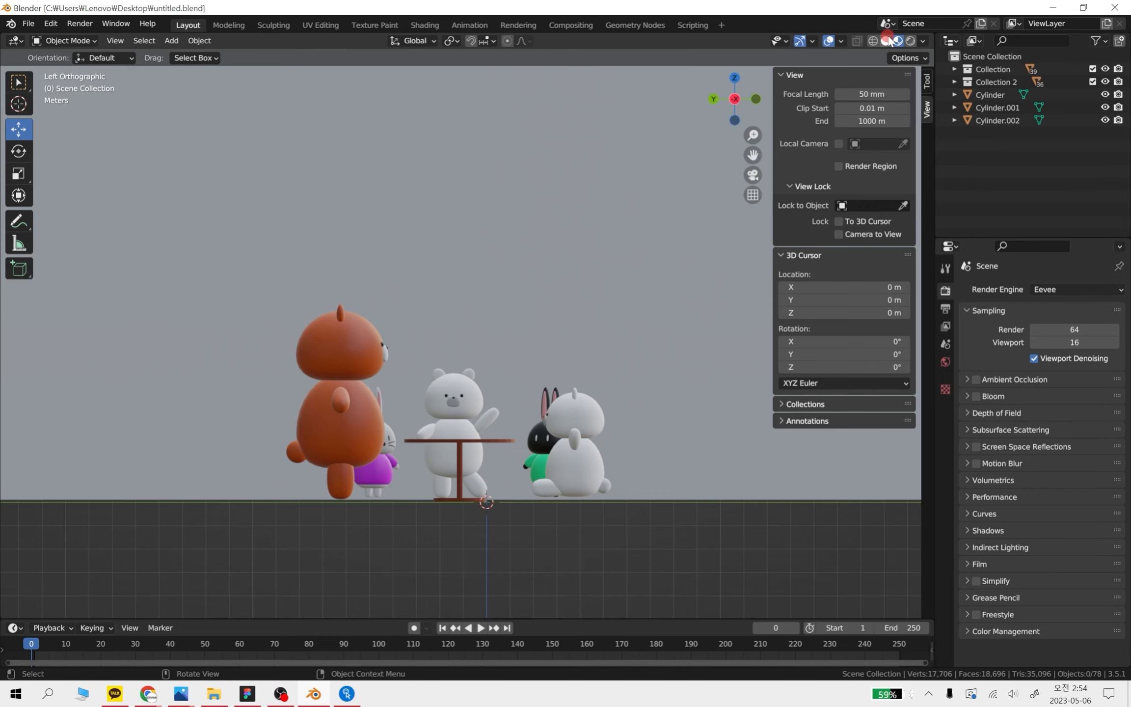
Cycle the viewport shading through Solid and Material Preview, ending on Rendered
{"action": "left_click", "coordinate": [886, 40]}
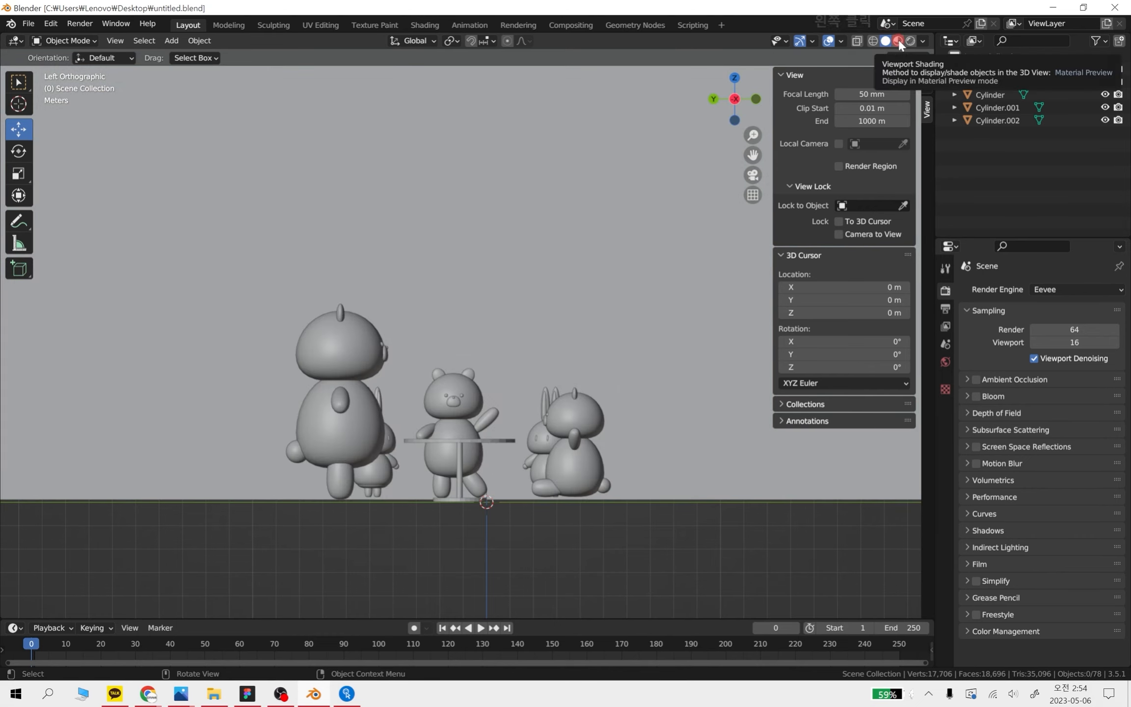
{"action": "left_click", "coordinate": [899, 41]}
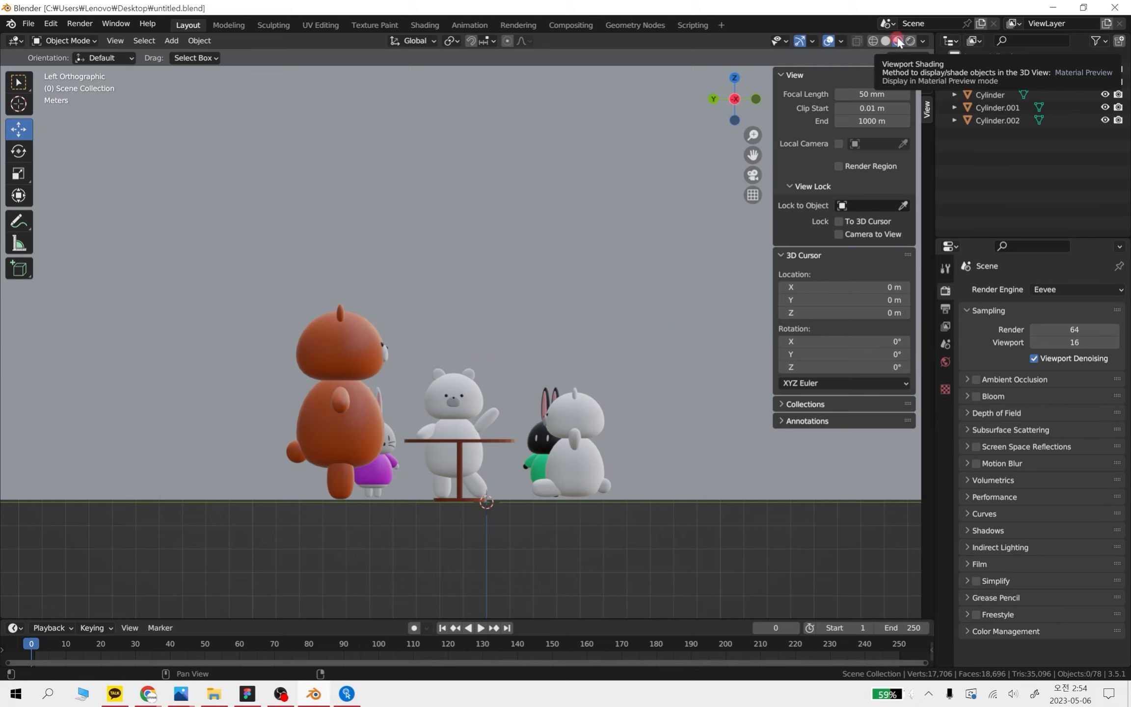
{"action": "left_click", "coordinate": [910, 41]}
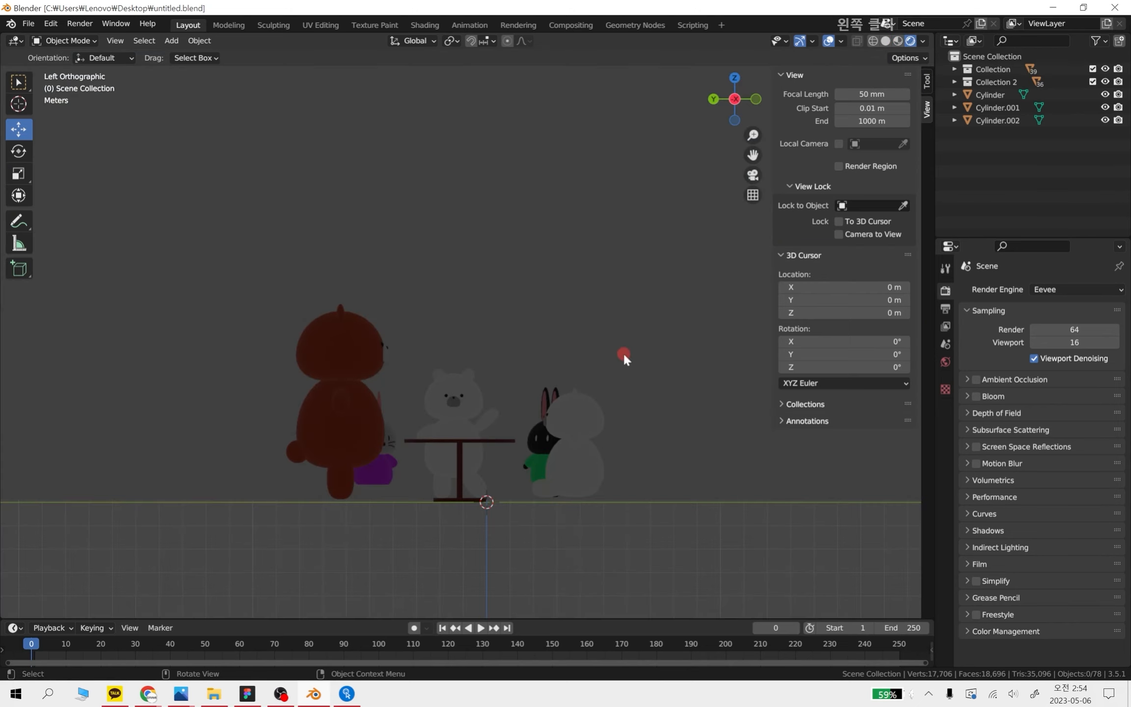
{"action": "middle_click_drag", "start_coordinate": [635, 369], "coordinate": [599, 410]}
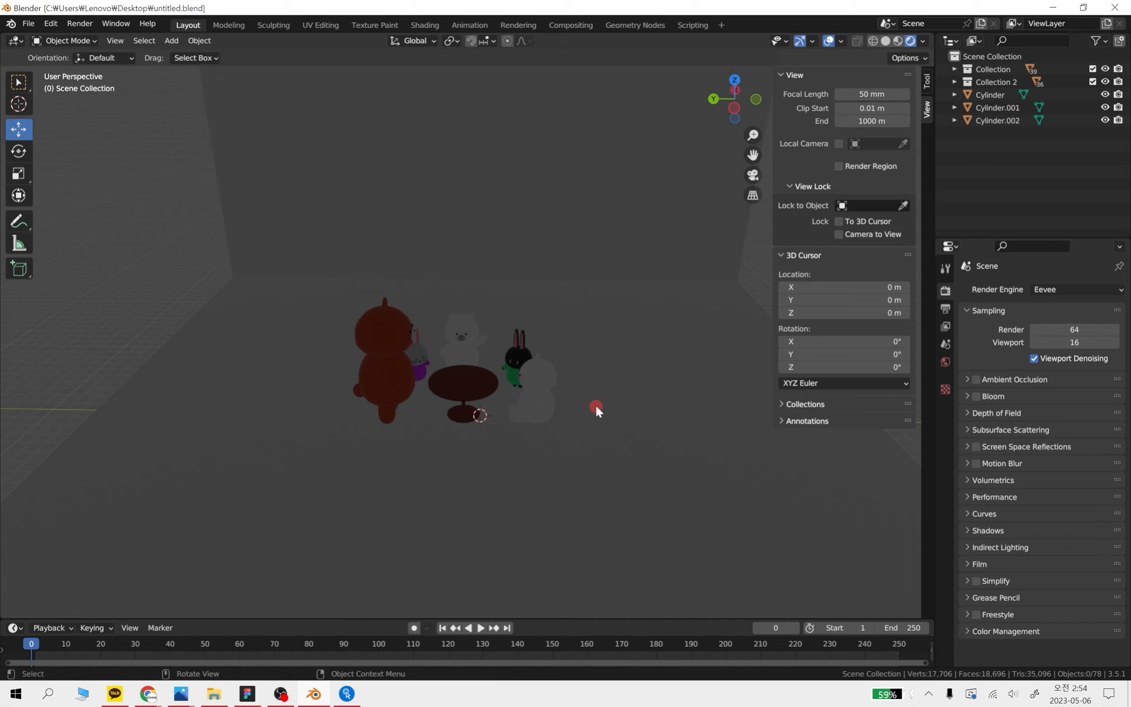
{"action": "middle_click_drag", "start_coordinate": [584, 379], "coordinate": [473, 331]}
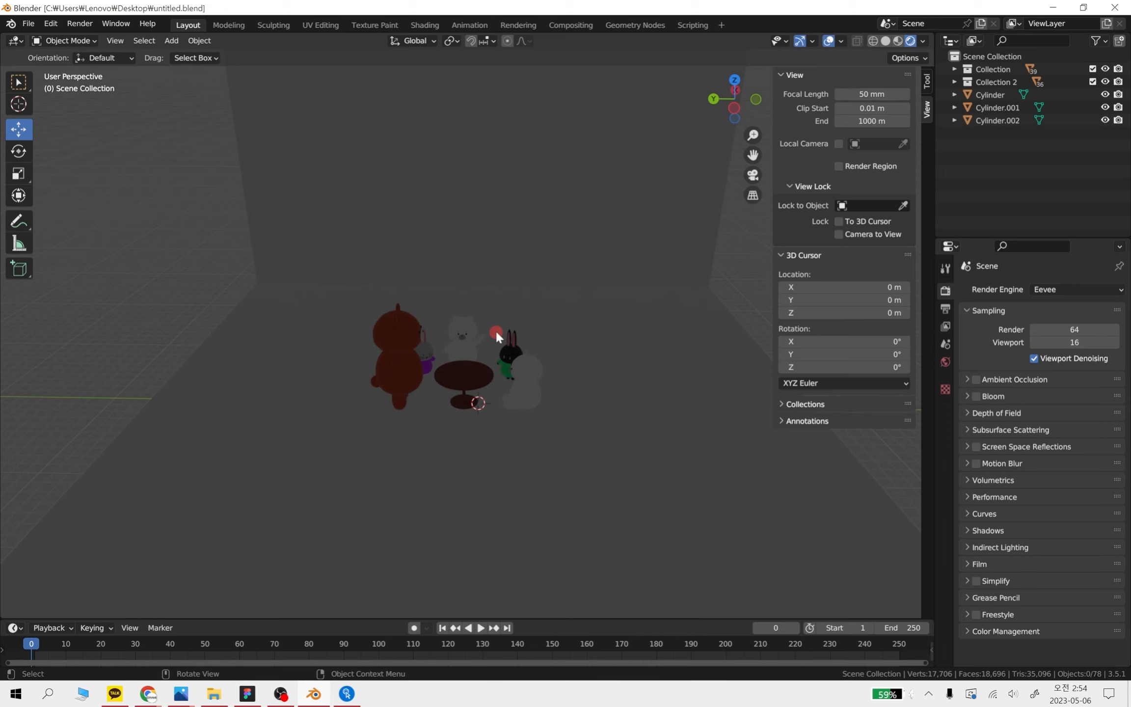
Add a Sun light to the scene
{"action": "left_click", "coordinate": [162, 289]}
{"action": "key", "text": "shift"}
{"action": "left_click", "coordinate": [172, 40]}
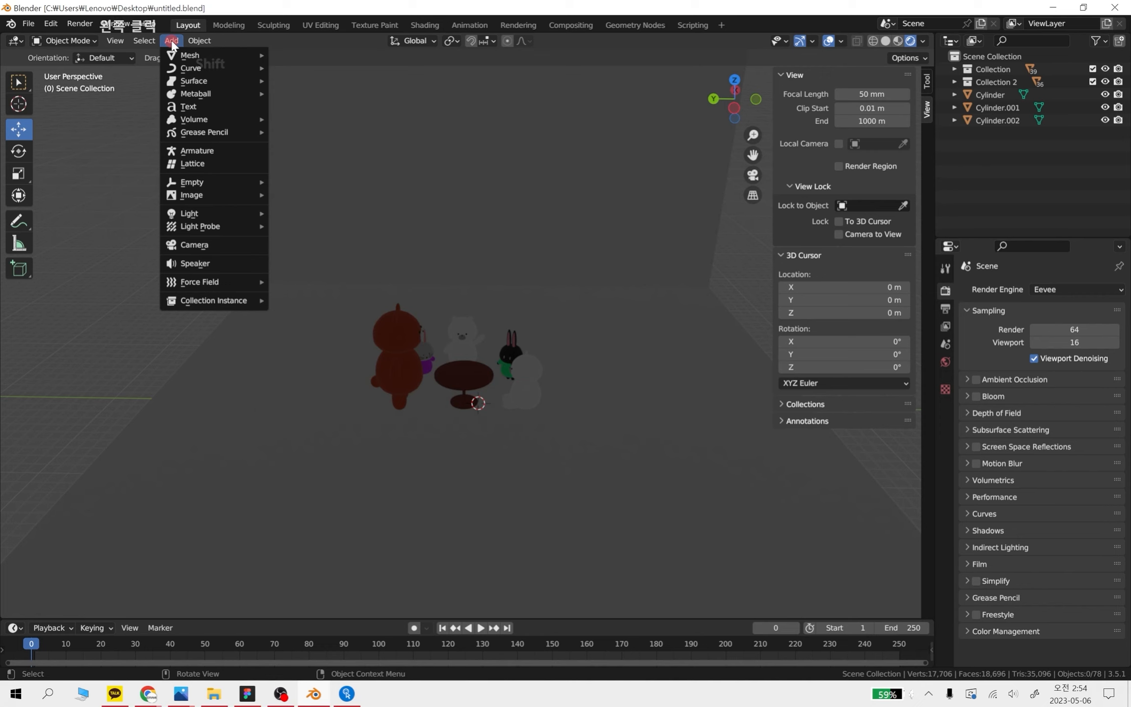
{"action": "left_click", "coordinate": [276, 316]}
{"action": "key", "text": "shift+a"}
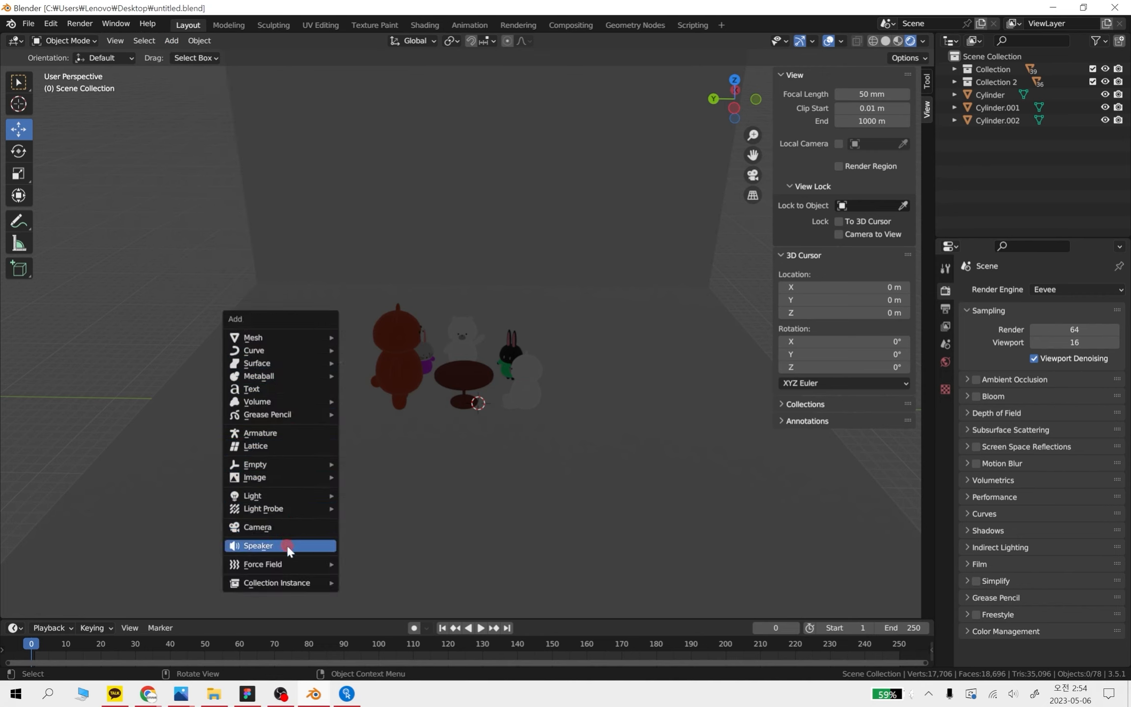
{"action": "mouse_move", "coordinate": [284, 497]}
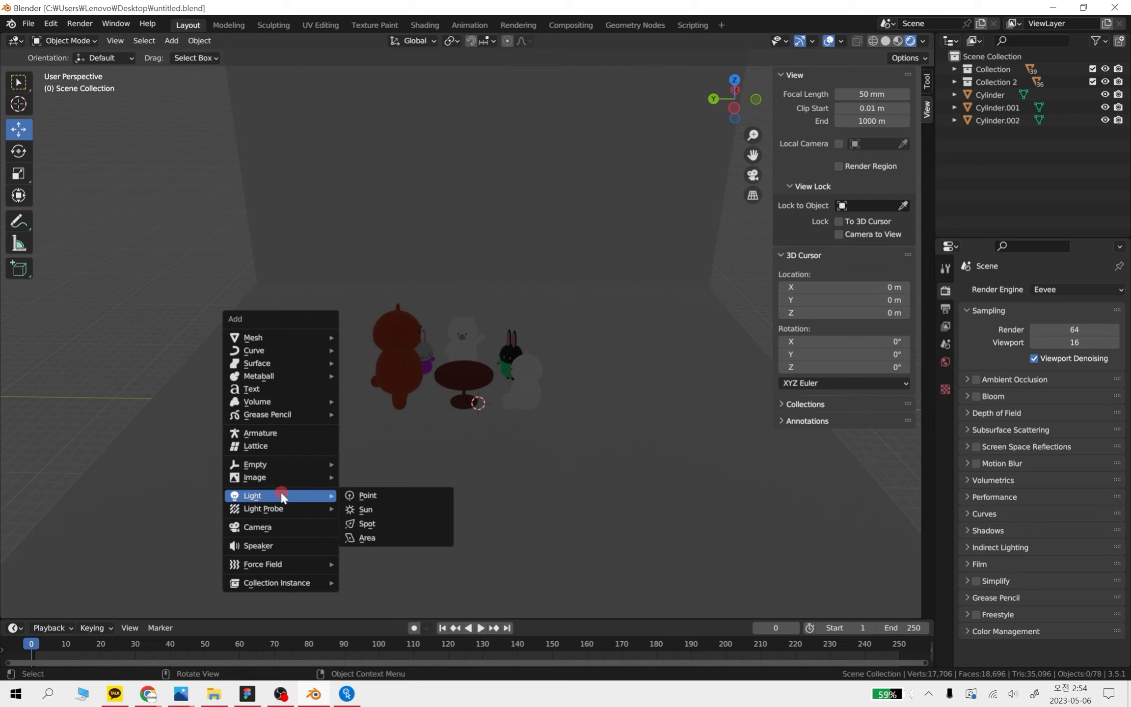
{"action": "left_click", "coordinate": [387, 510]}
Raise the sun light above the characters and move it about 7.7 m along negative X
{"action": "middle_click_drag", "start_coordinate": [681, 449], "coordinate": [495, 385]}
{"action": "left_click_drag", "start_coordinate": [495, 385], "coordinate": [497, 227]}
{"action": "left_click_drag", "start_coordinate": [540, 276], "coordinate": [437, 277]}
{"action": "middle_click_drag", "start_coordinate": [437, 278], "coordinate": [647, 471]}
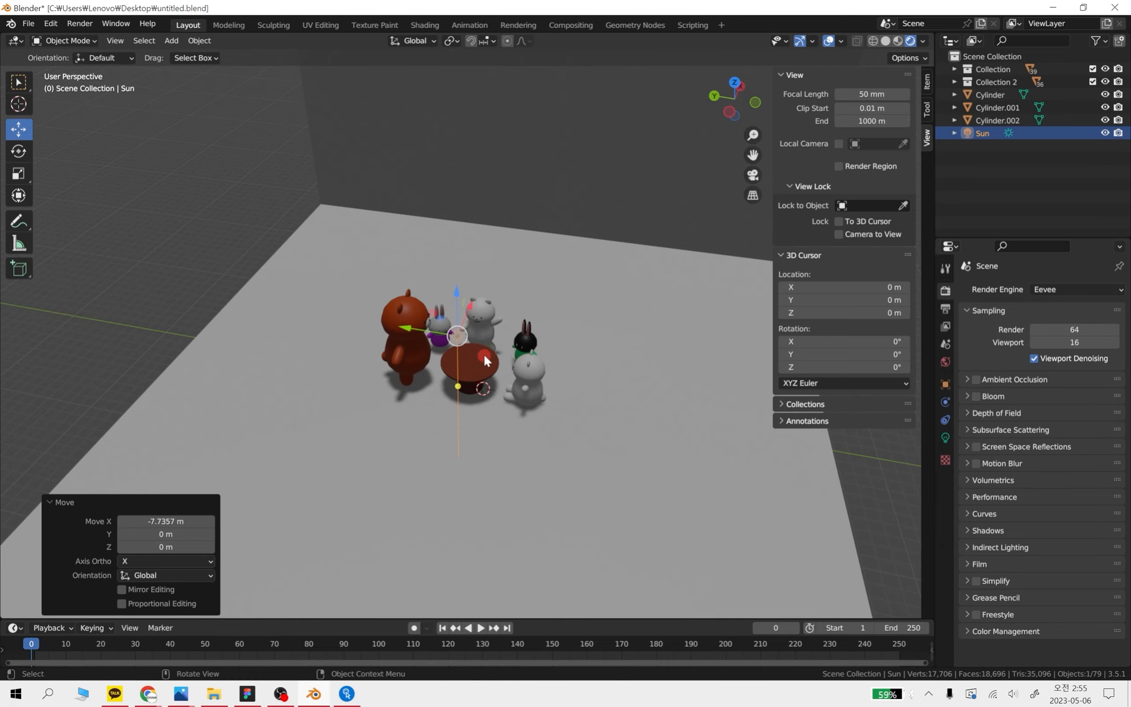
In the front view, move the sun light about 9 m higher along Z
{"action": "middle_click_drag", "start_coordinate": [542, 390], "coordinate": [458, 356]}
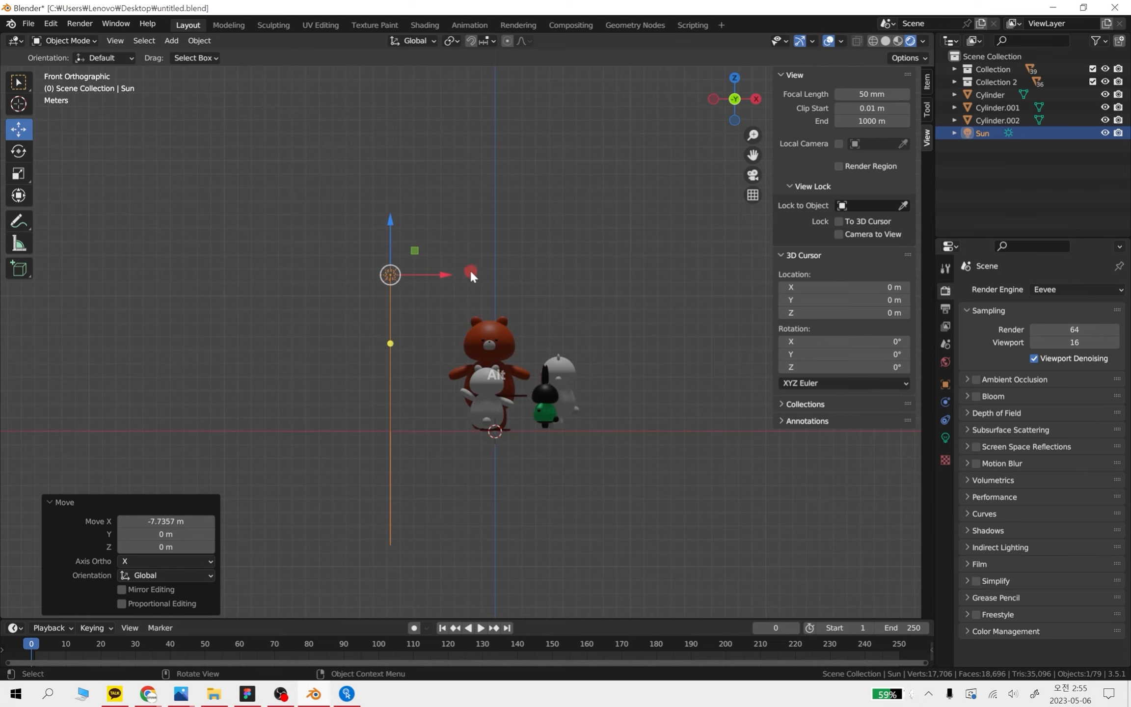
{"action": "middle_click_drag", "start_coordinate": [469, 268], "coordinate": [404, 223]}
{"action": "left_click_drag", "start_coordinate": [404, 224], "coordinate": [399, 137]}
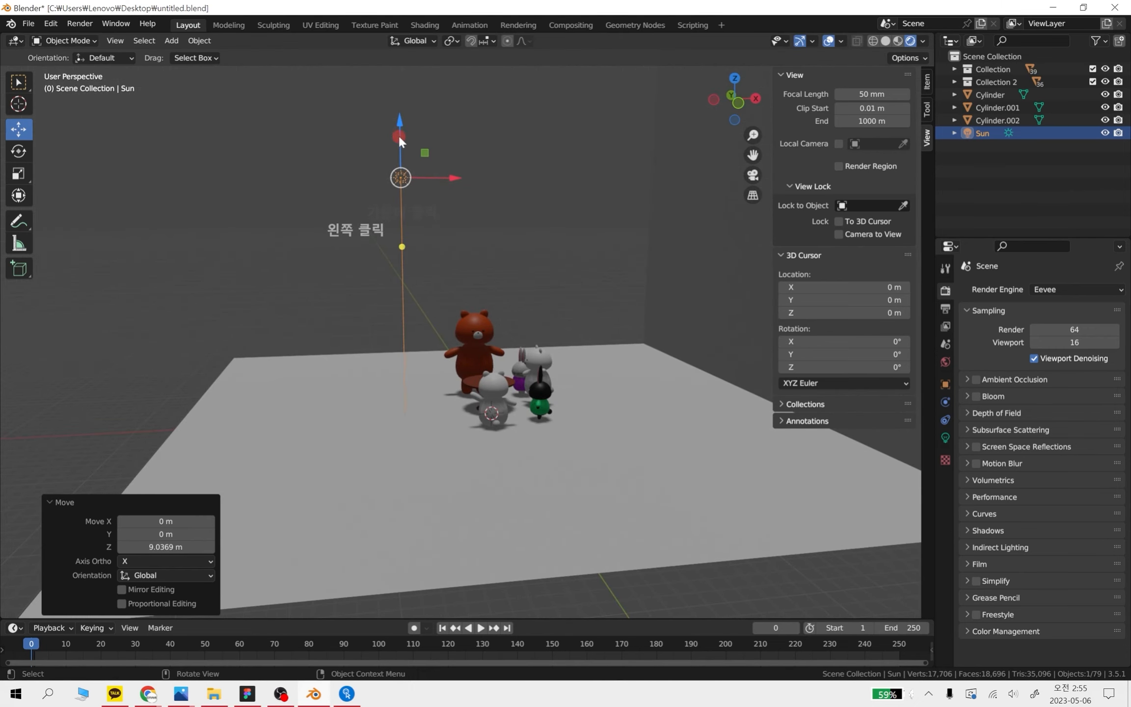
{"action": "middle_click_drag", "start_coordinate": [513, 249], "coordinate": [527, 324]}
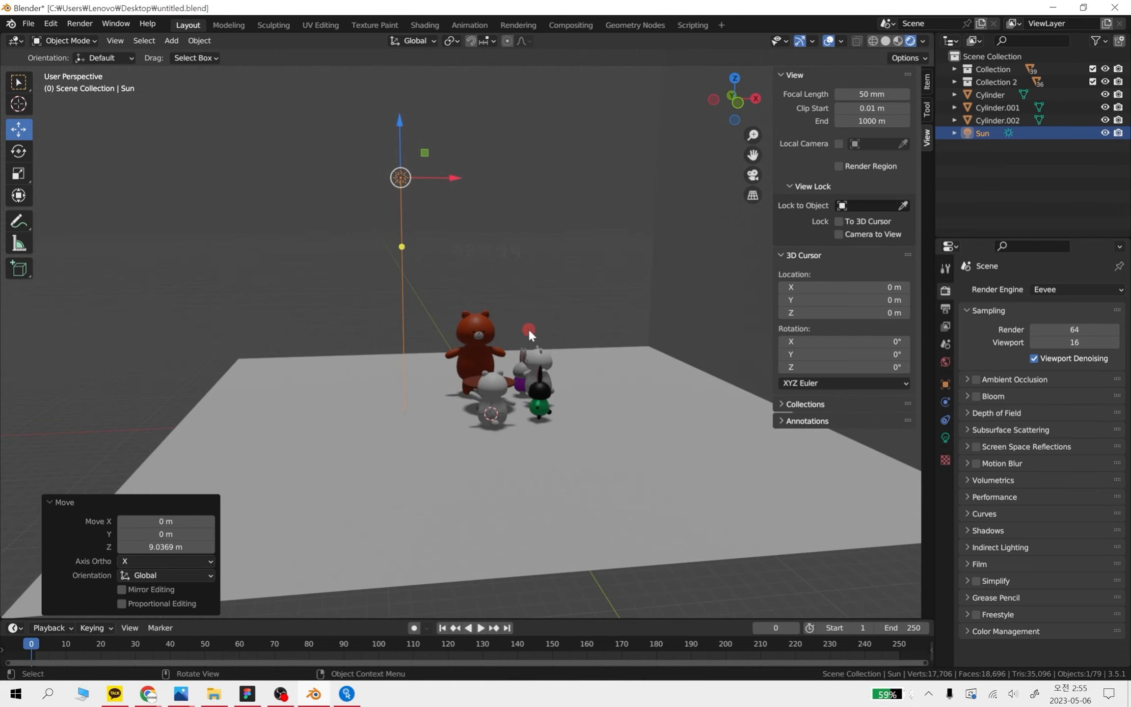
{"action": "middle_click_drag", "start_coordinate": [533, 369], "coordinate": [570, 379]}
{"action": "key", "text": "shift+a"}
{"action": "mouse_move", "coordinate": [412, 317]}
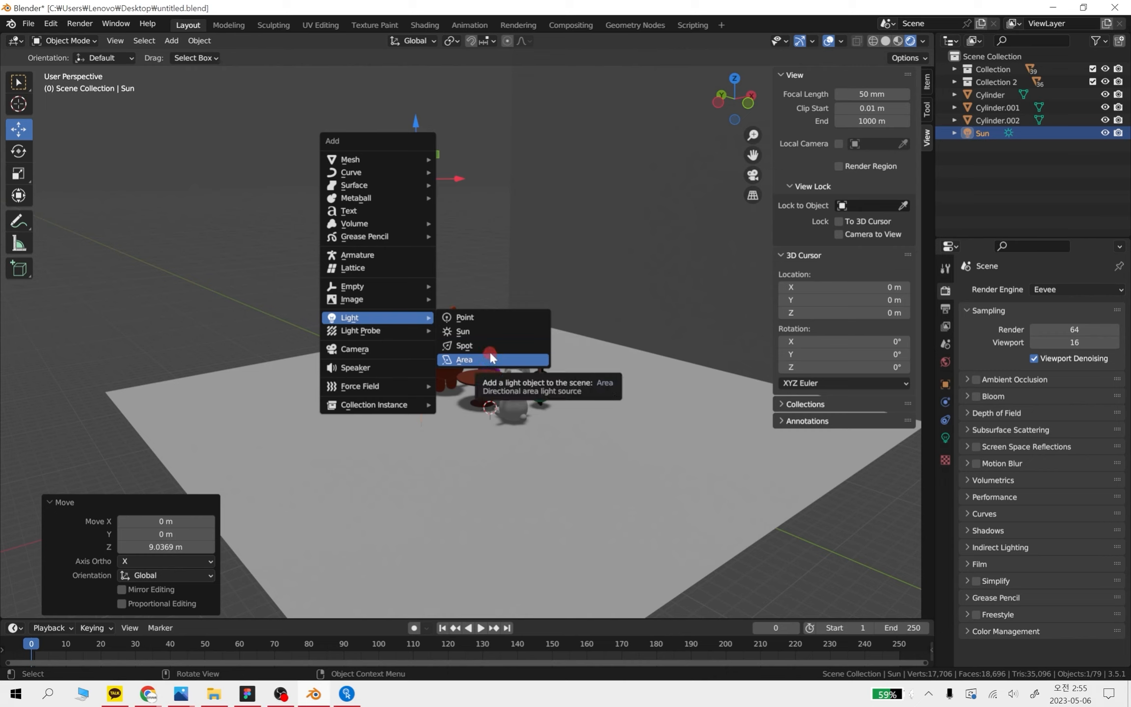
{"action": "left_click", "coordinate": [459, 257]}
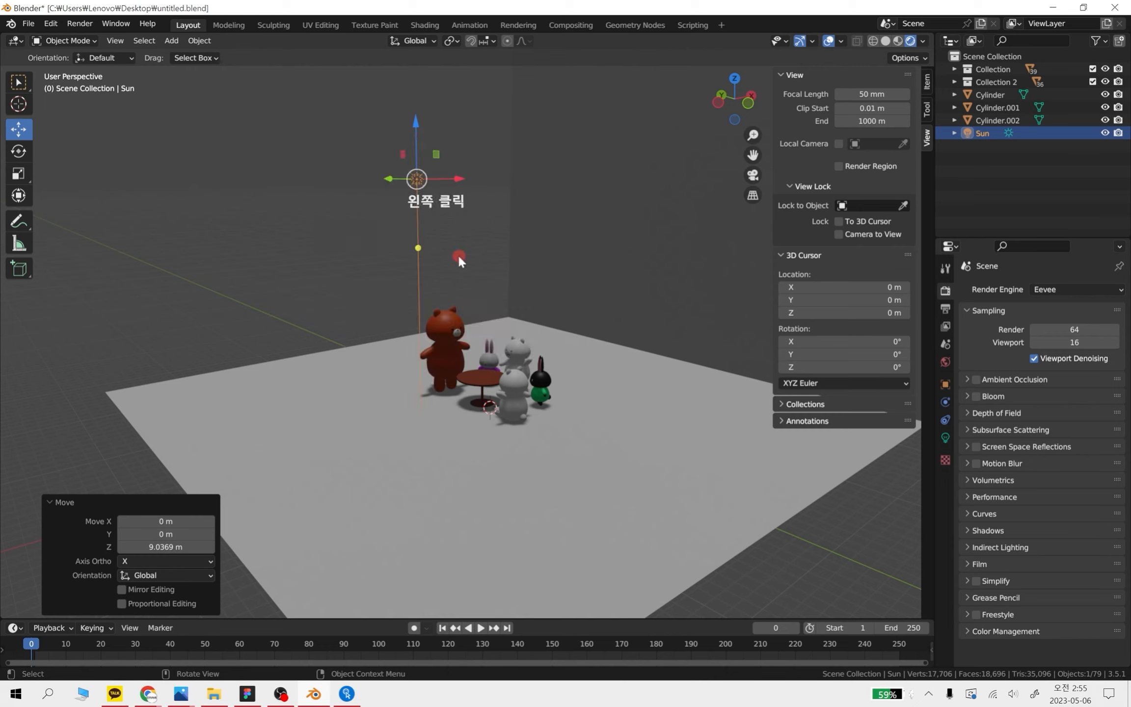
Shift the sun light about 1.6 m further along negative X
{"action": "middle_click_drag", "start_coordinate": [459, 258], "coordinate": [357, 258]}
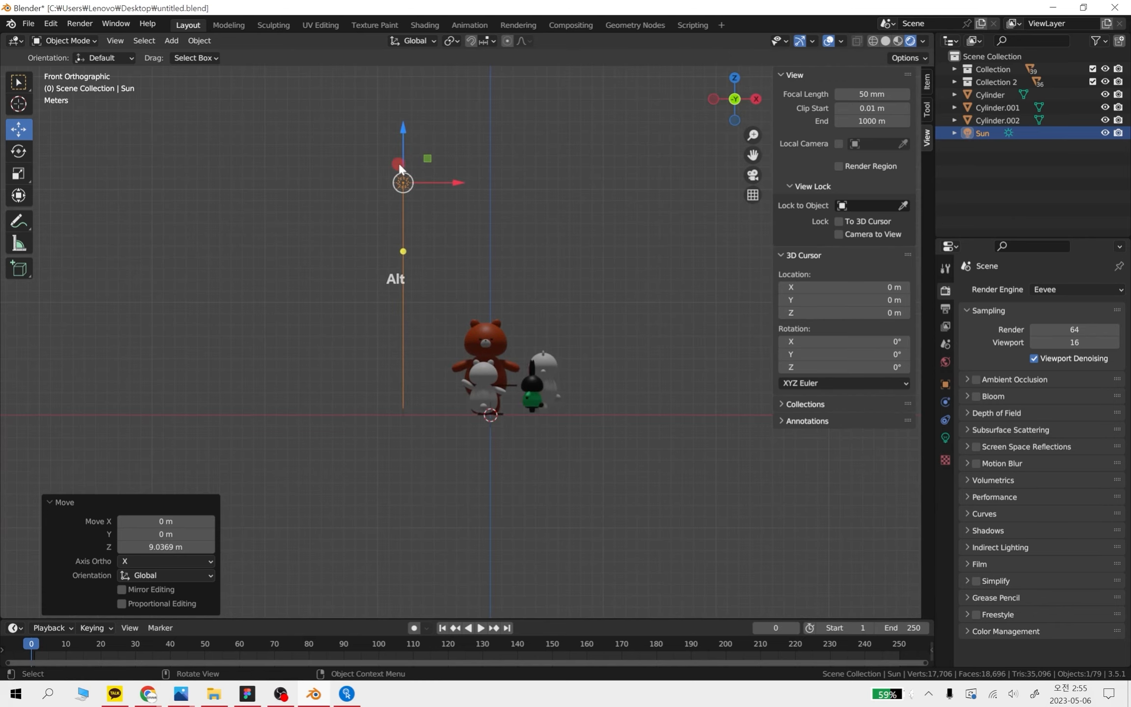
{"action": "mouse_move", "coordinate": [412, 211]}
{"action": "middle_mouse_down"}
{"action": "mouse_move", "coordinate": [483, 297]}
{"action": "mouse_move", "coordinate": [421, 219]}
{"action": "middle_mouse_up"}
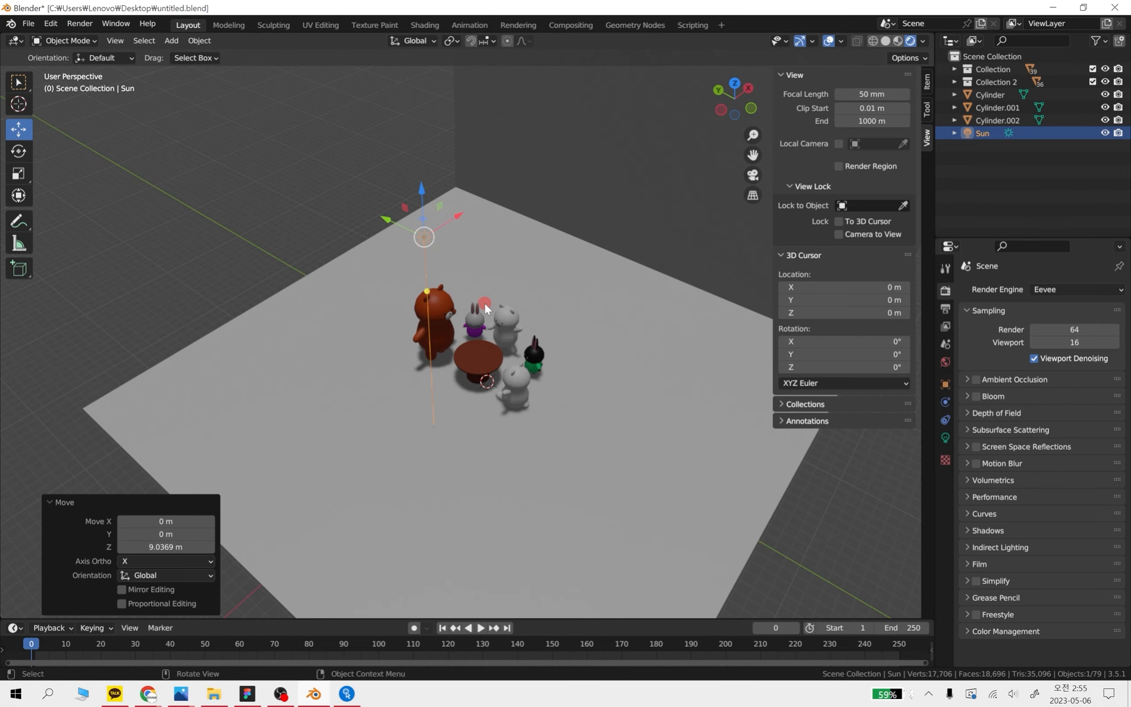
{"action": "middle_click_drag", "start_coordinate": [485, 308], "coordinate": [426, 238]}
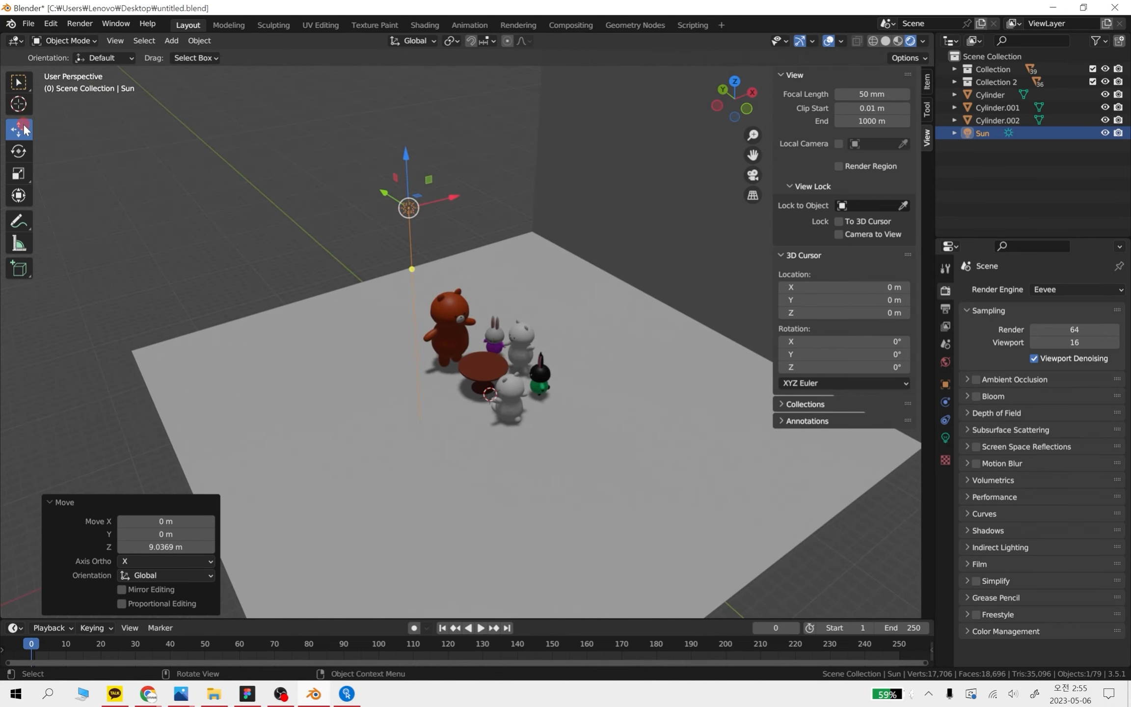
{"action": "left_click_drag", "start_coordinate": [405, 173], "coordinate": [427, 187]}
{"action": "middle_click_drag", "start_coordinate": [568, 399], "coordinate": [530, 341]}
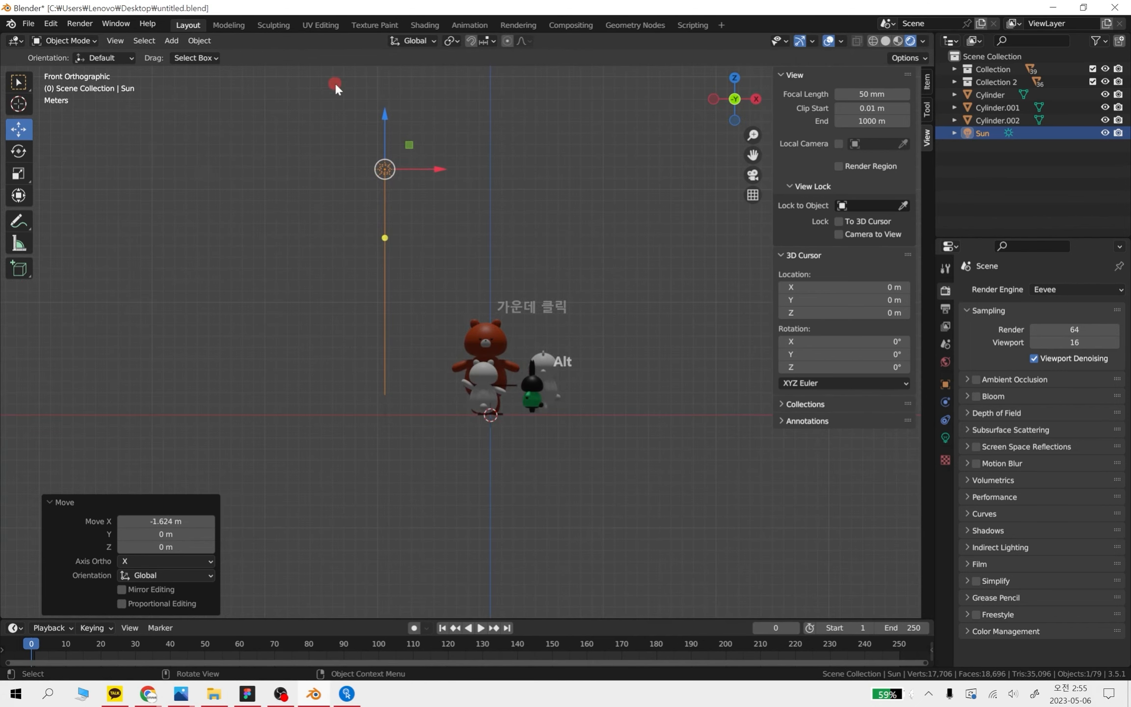
In the front view, center the sun light over the characters along X and raise it about 4.8 m
{"action": "scroll", "coordinate": [393, 233], "scroll_direction": "up", "scroll_amount": 4}
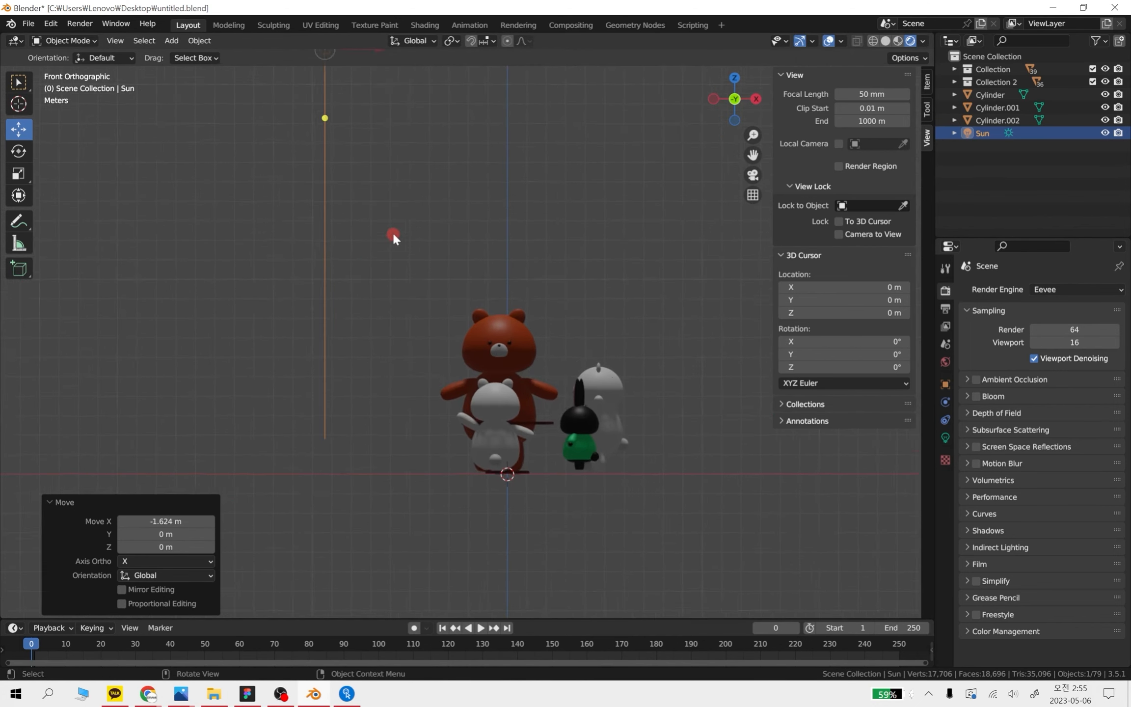
{"action": "middle_click_drag", "start_coordinate": [301, 73], "coordinate": [383, 352], "text": "shift"}
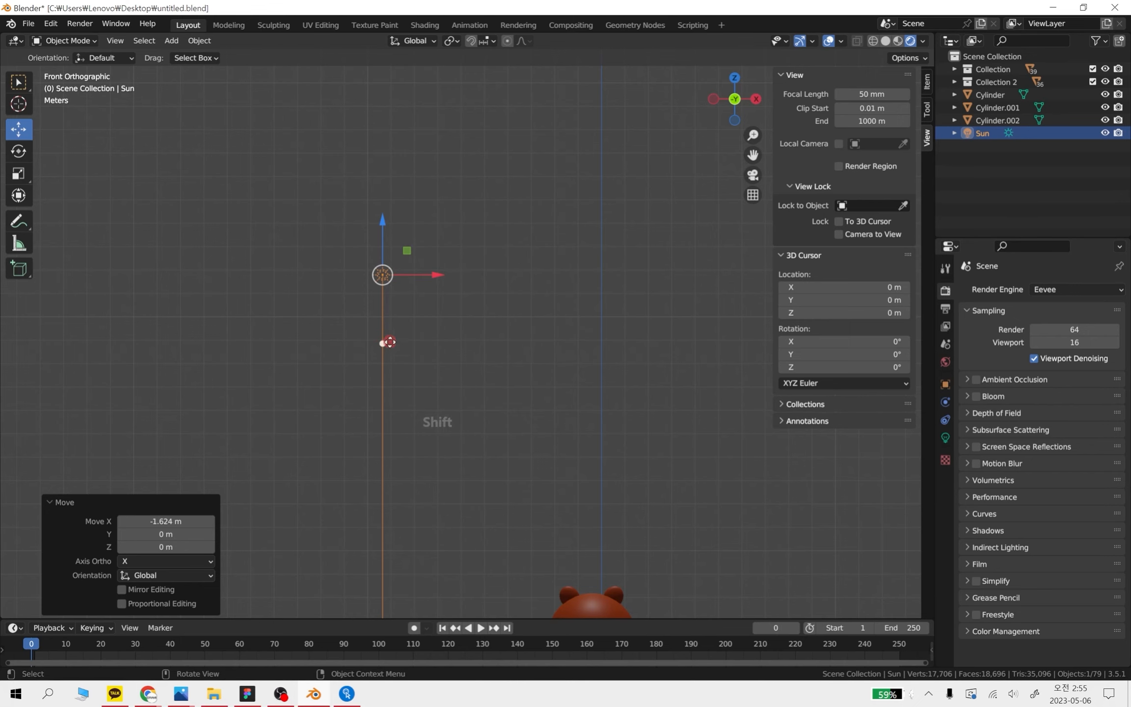
{"action": "scroll", "coordinate": [391, 360], "scroll_direction": "down", "scroll_amount": 3}
{"action": "middle_click_drag", "start_coordinate": [456, 393], "coordinate": [398, 322], "text": "shift"}
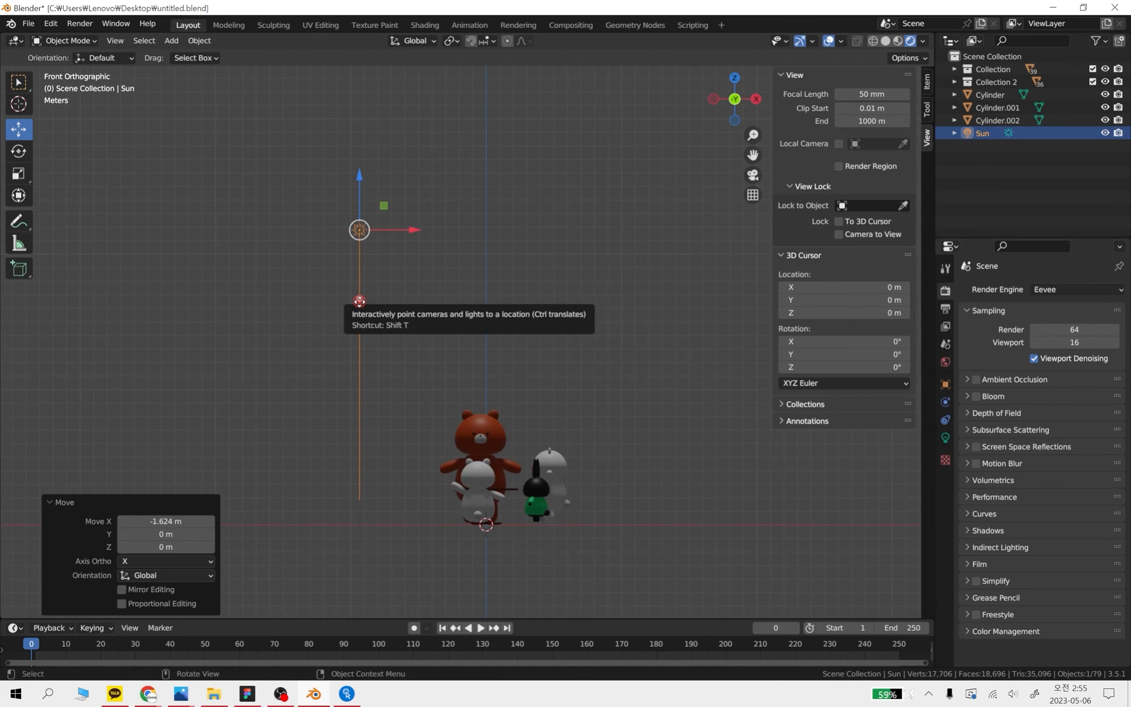
{"action": "mouse_move", "coordinate": [413, 352]}
{"action": "middle_mouse_down"}
{"action": "mouse_move", "coordinate": [444, 373]}
{"action": "mouse_move", "coordinate": [409, 342]}
{"action": "middle_mouse_up"}
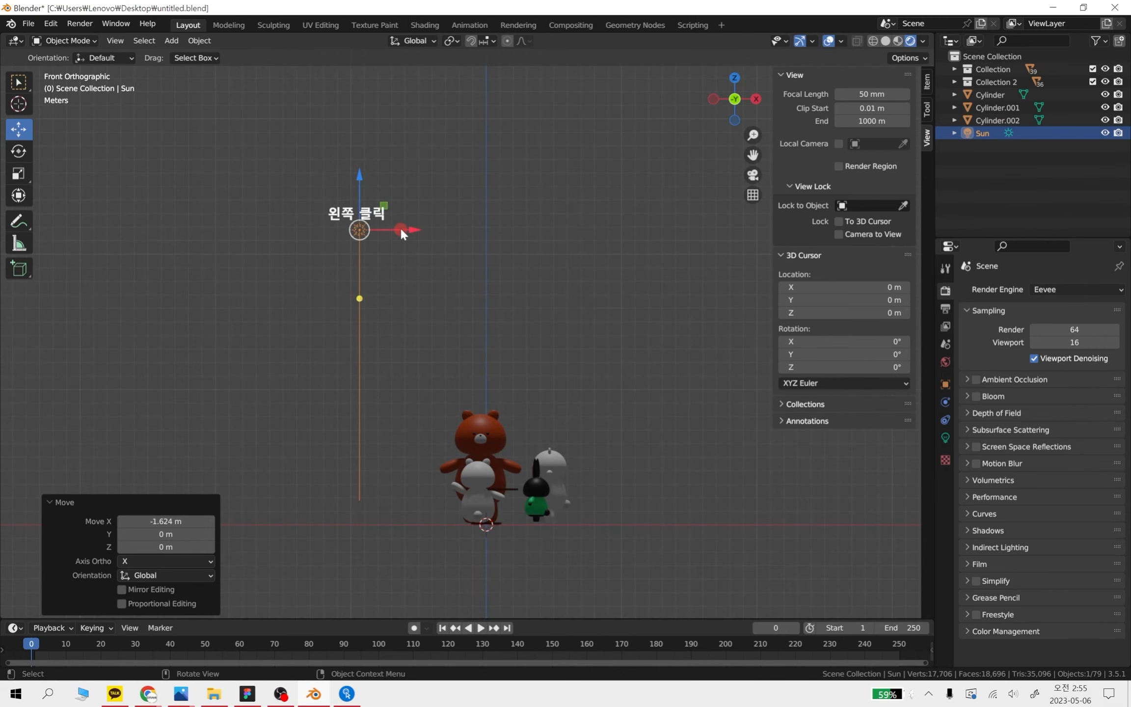
{"action": "left_click_drag", "start_coordinate": [401, 230], "coordinate": [528, 242]}
{"action": "left_click_drag", "start_coordinate": [488, 197], "coordinate": [491, 132]}
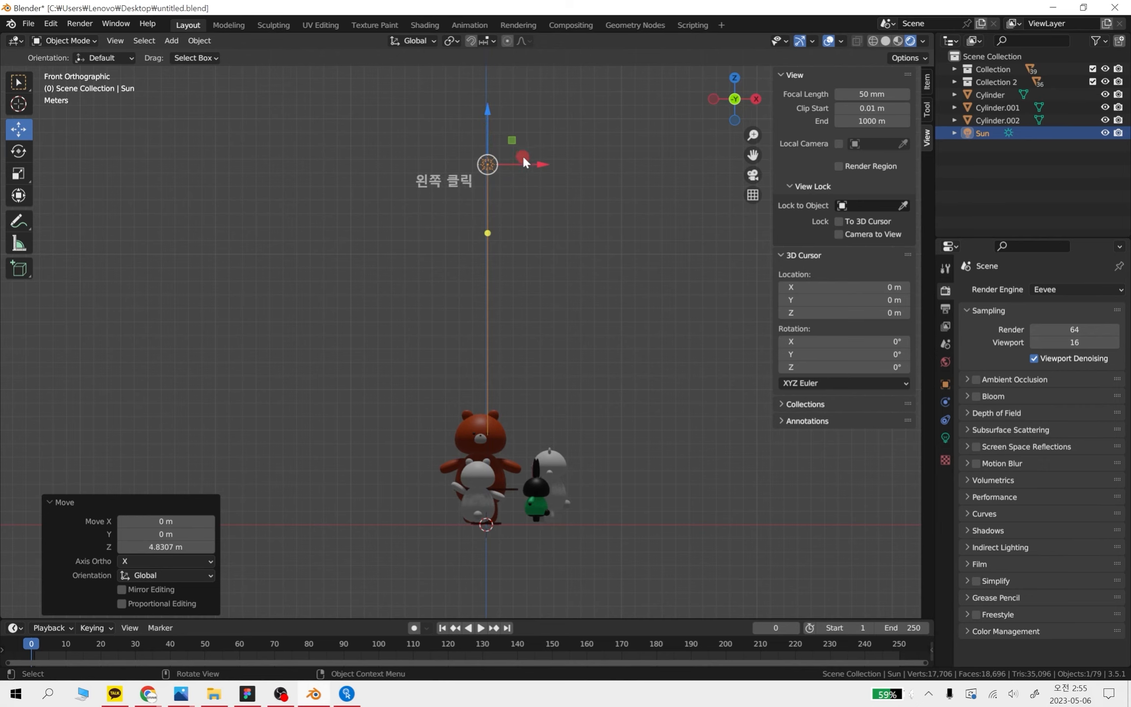
Offset the sun light toward negative X and tilt its beam toward the characters
{"action": "left_click_drag", "start_coordinate": [537, 166], "coordinate": [480, 440]}
{"action": "middle_click_drag", "start_coordinate": [512, 480], "coordinate": [563, 491]}
{"action": "middle_click_drag", "start_coordinate": [536, 448], "coordinate": [670, 388], "text": "shift"}
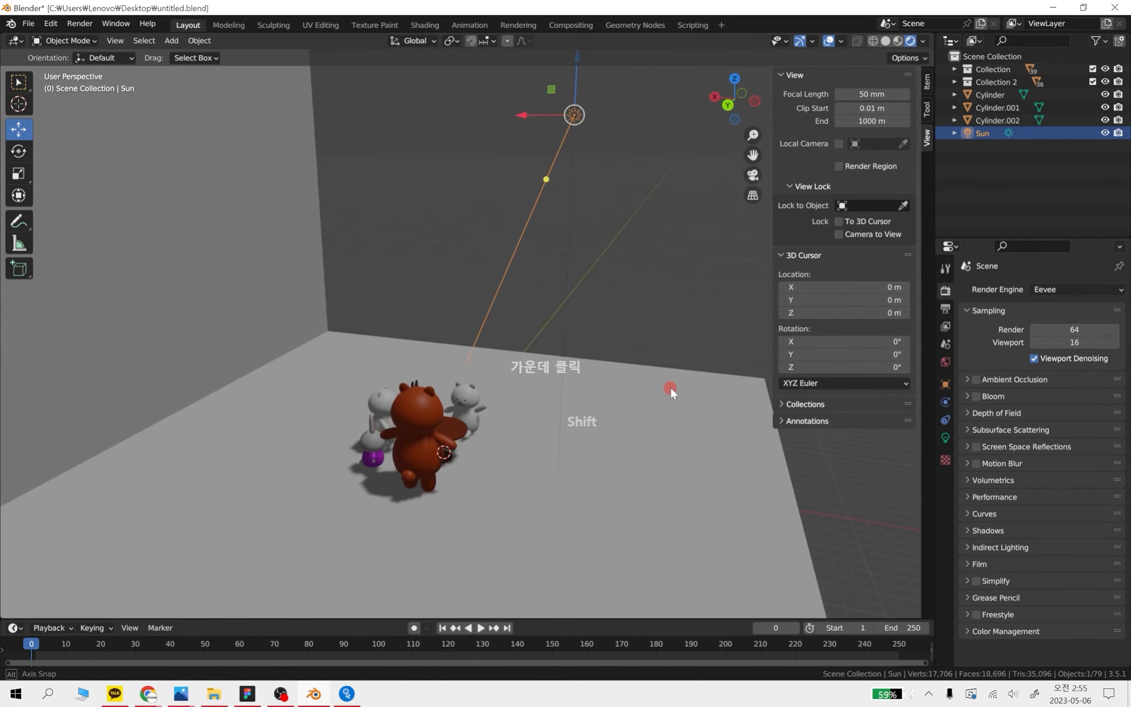
Lower the sun light along Z to bring it closer to the characters
{"action": "left_click_drag", "start_coordinate": [581, 96], "coordinate": [517, 299]}
{"action": "middle_click_drag", "start_coordinate": [599, 463], "coordinate": [615, 436], "text": "alt"}
{"action": "left_click_drag", "start_coordinate": [518, 367], "coordinate": [489, 374]}
{"action": "middle_click_drag", "start_coordinate": [489, 375], "coordinate": [399, 432]}
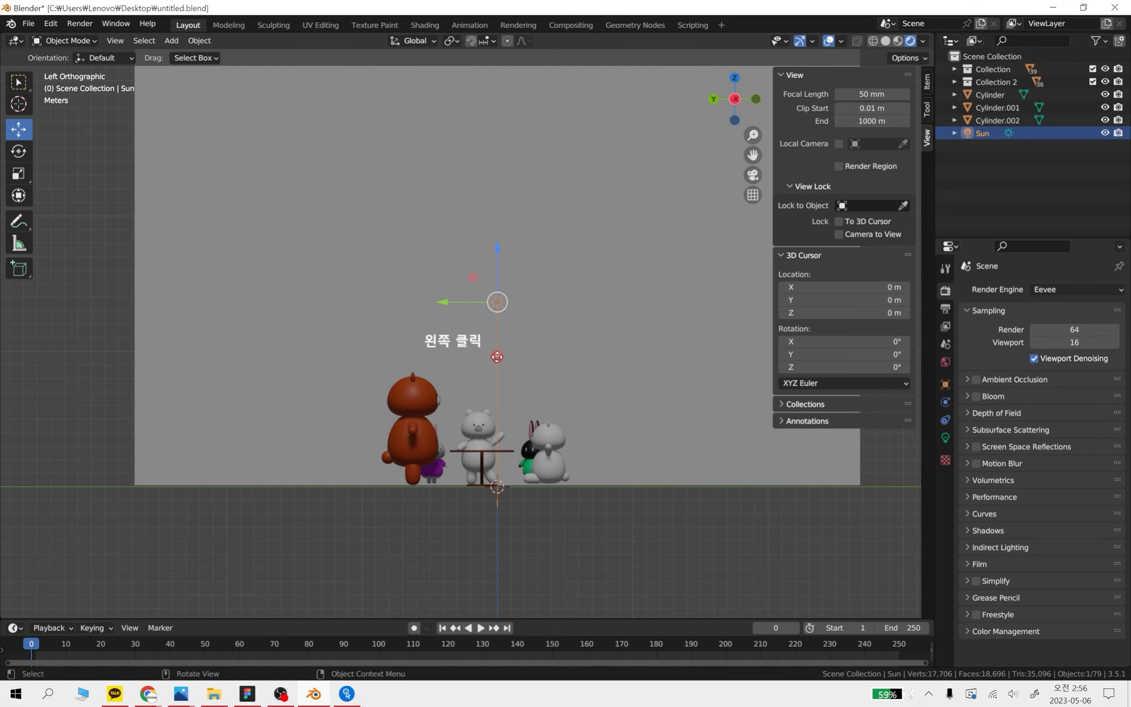
Re-aim the sun light's beam so it falls at an angle on the characters around the table
{"action": "left_click_drag", "start_coordinate": [496, 357], "coordinate": [481, 403]}
{"action": "middle_click_drag", "start_coordinate": [522, 395], "coordinate": [523, 427]}
{"action": "left_click_drag", "start_coordinate": [491, 321], "coordinate": [487, 396]}
{"action": "middle_click_drag", "start_coordinate": [523, 417], "coordinate": [590, 413]}
{"action": "left_click_drag", "start_coordinate": [505, 347], "coordinate": [482, 430]}
{"action": "scroll", "coordinate": [511, 425], "scroll_direction": "up", "scroll_amount": 3}
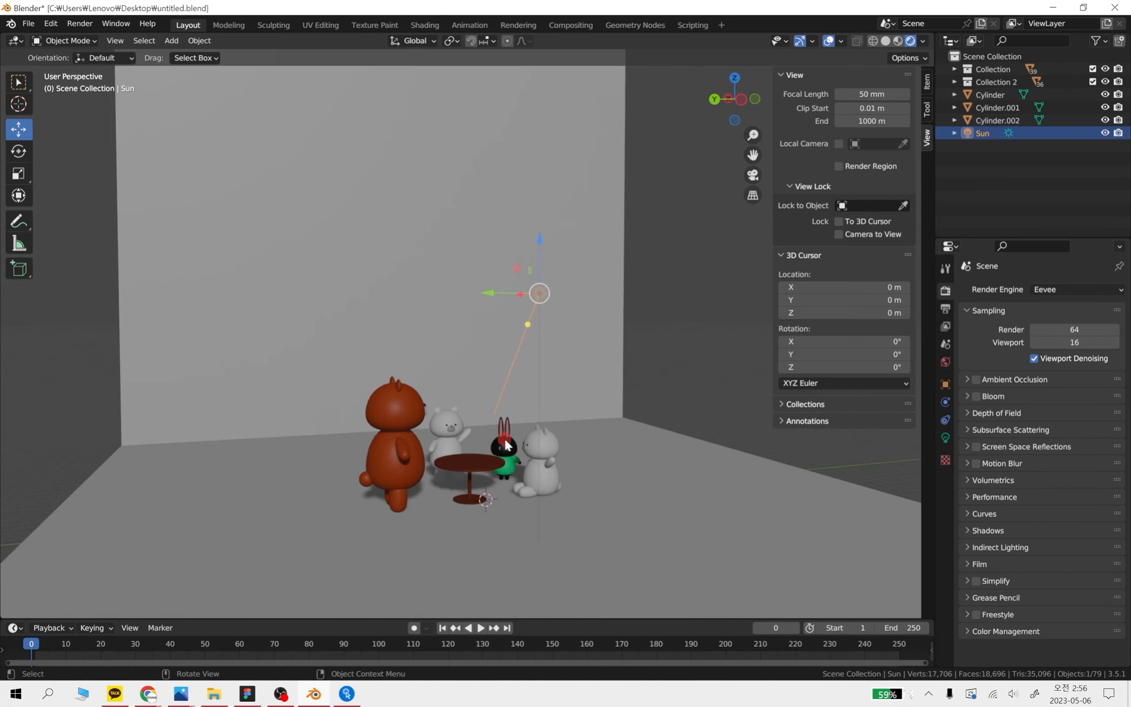
{"action": "middle_click_drag", "start_coordinate": [546, 445], "coordinate": [601, 361], "text": "shift"}
{"action": "mouse_move", "coordinate": [607, 381]}
{"action": "middle_mouse_down"}
{"action": "mouse_move", "coordinate": [581, 404]}
{"action": "mouse_move", "coordinate": [590, 366]}
{"action": "middle_mouse_up"}
{"action": "scroll", "coordinate": [590, 364], "scroll_direction": "up", "scroll_amount": 2}
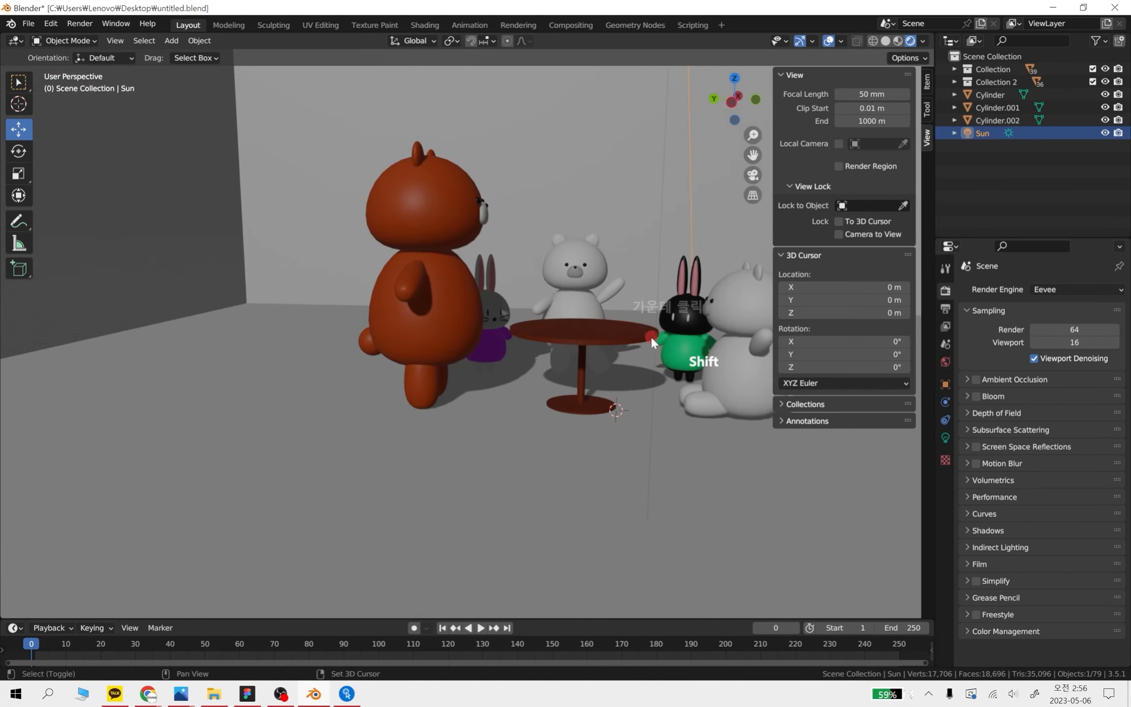
{"action": "middle_click_drag", "start_coordinate": [652, 337], "coordinate": [541, 428], "text": "shift"}
{"action": "scroll", "coordinate": [521, 435], "scroll_direction": "up", "scroll_amount": 2}
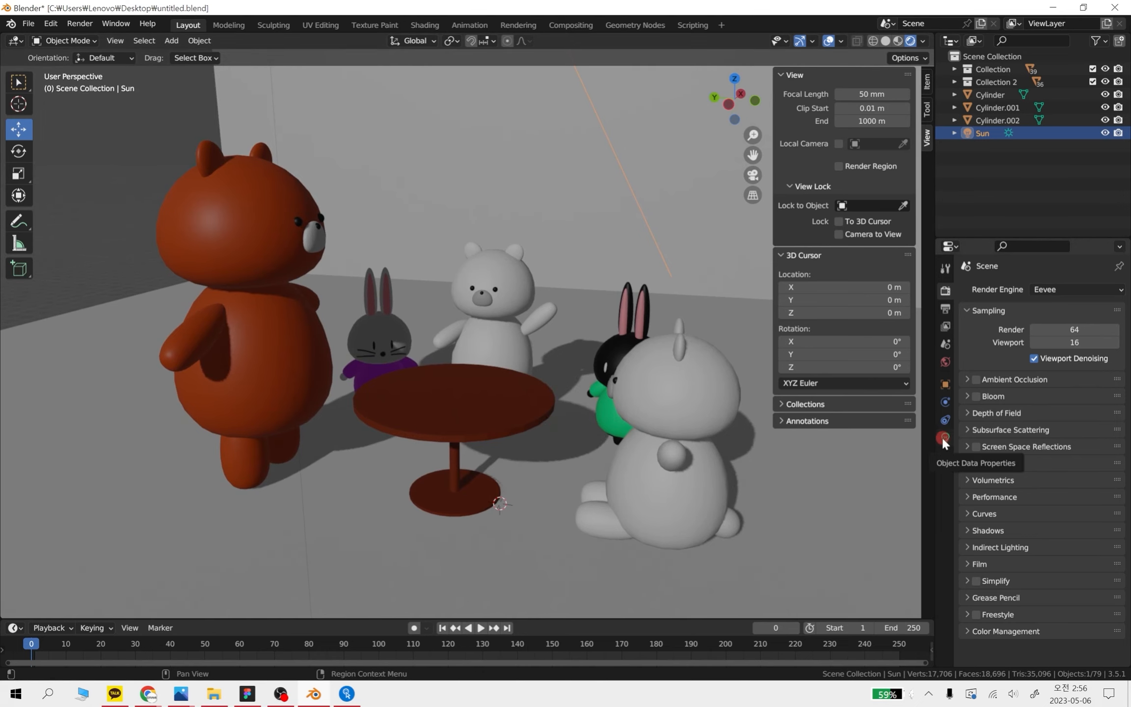
Raise the sun light's strength through 2, 3 and 4 to 5
{"action": "scroll", "coordinate": [494, 214], "scroll_direction": "down", "scroll_amount": 6}
{"action": "scroll", "coordinate": [430, 121], "scroll_direction": "up", "scroll_amount": 5}
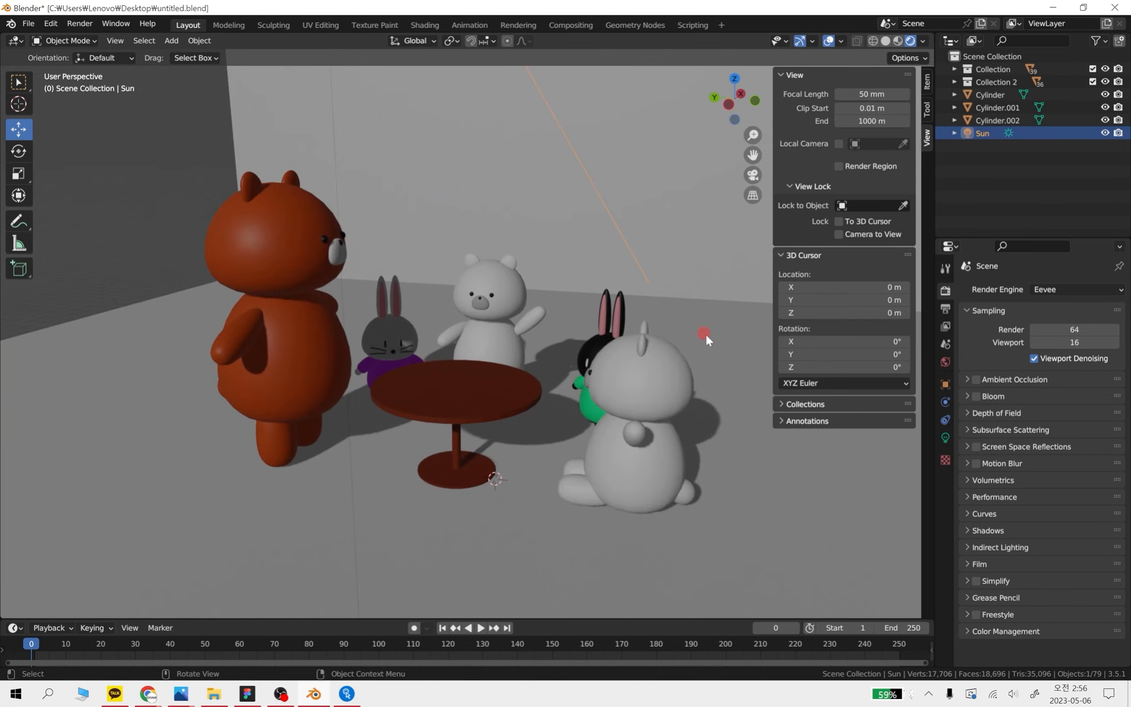
{"action": "left_click", "coordinate": [945, 436]}
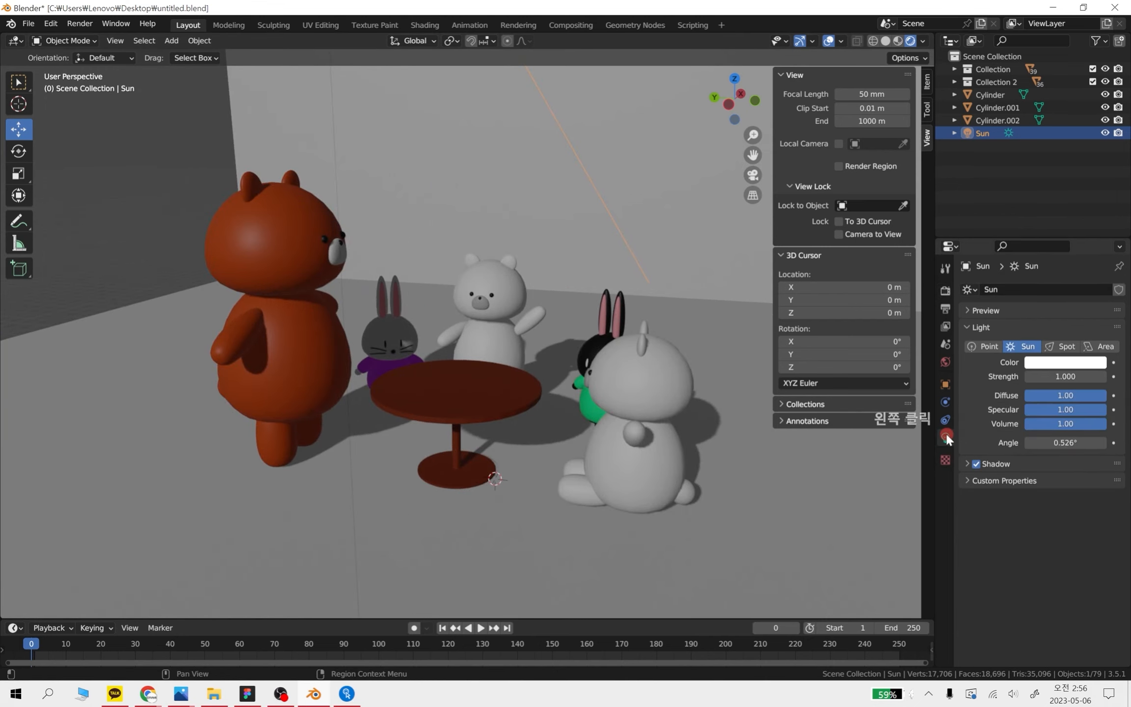
{"action": "left_click", "coordinate": [1070, 376]}
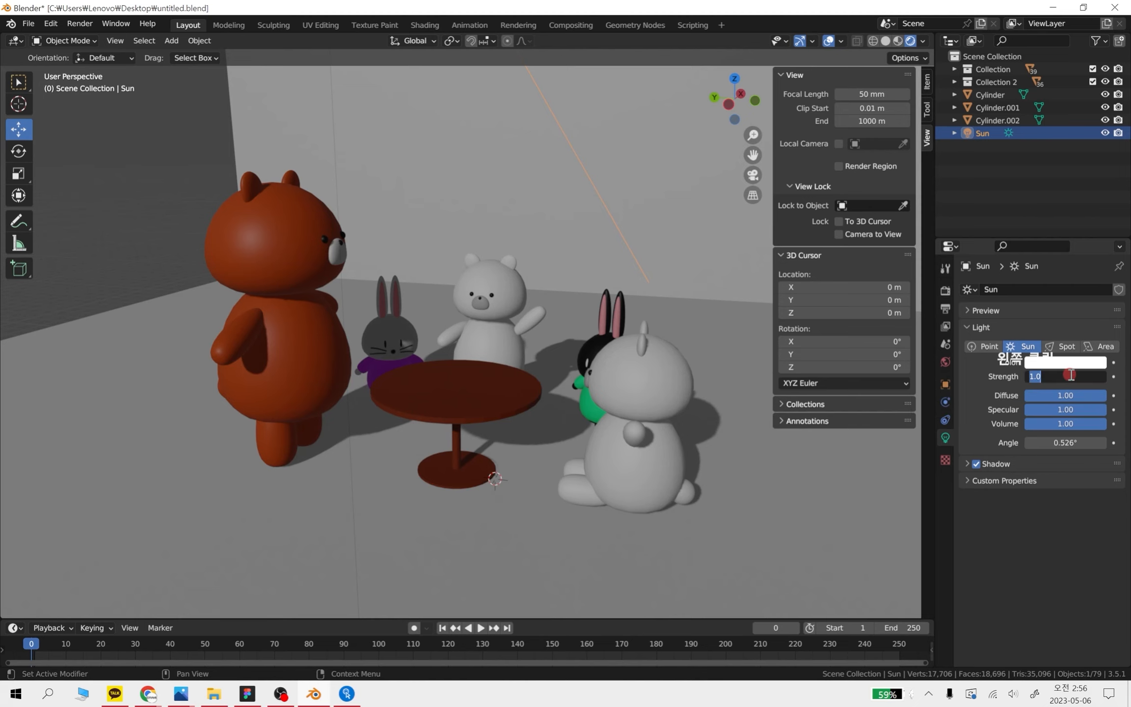
{"action": "type", "text": "2"}
{"action": "key", "text": "Return"}
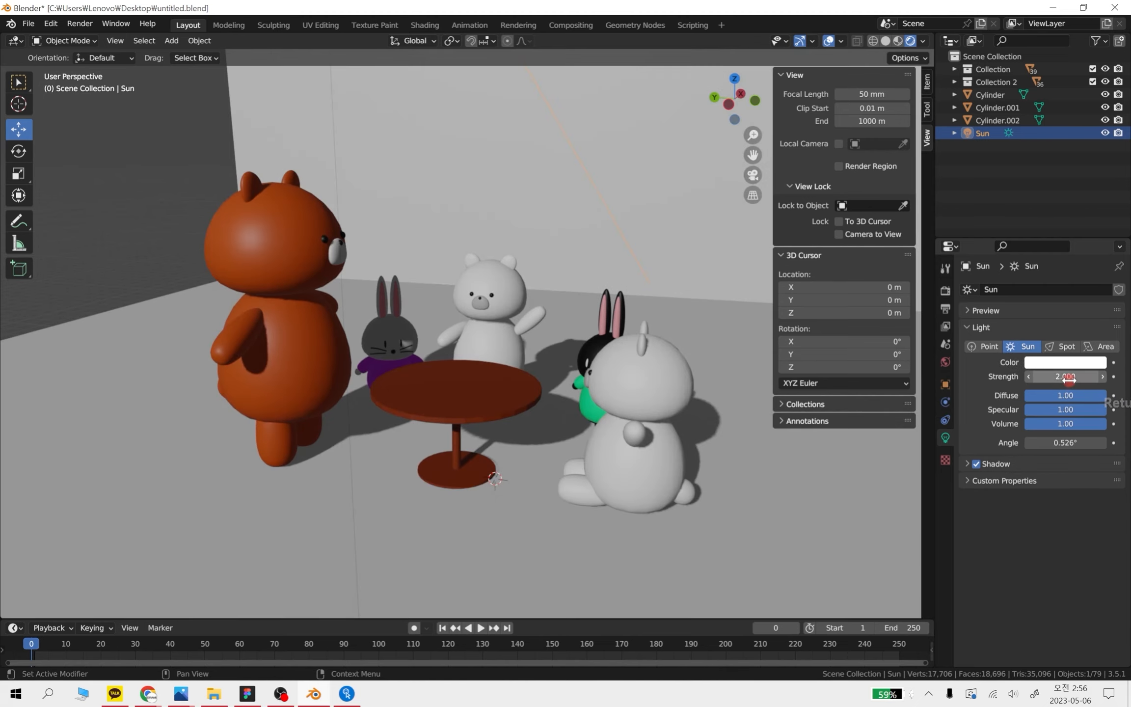
{"action": "left_click", "coordinate": [1071, 379]}
{"action": "type", "text": "3"}
{"action": "key", "text": "Return"}
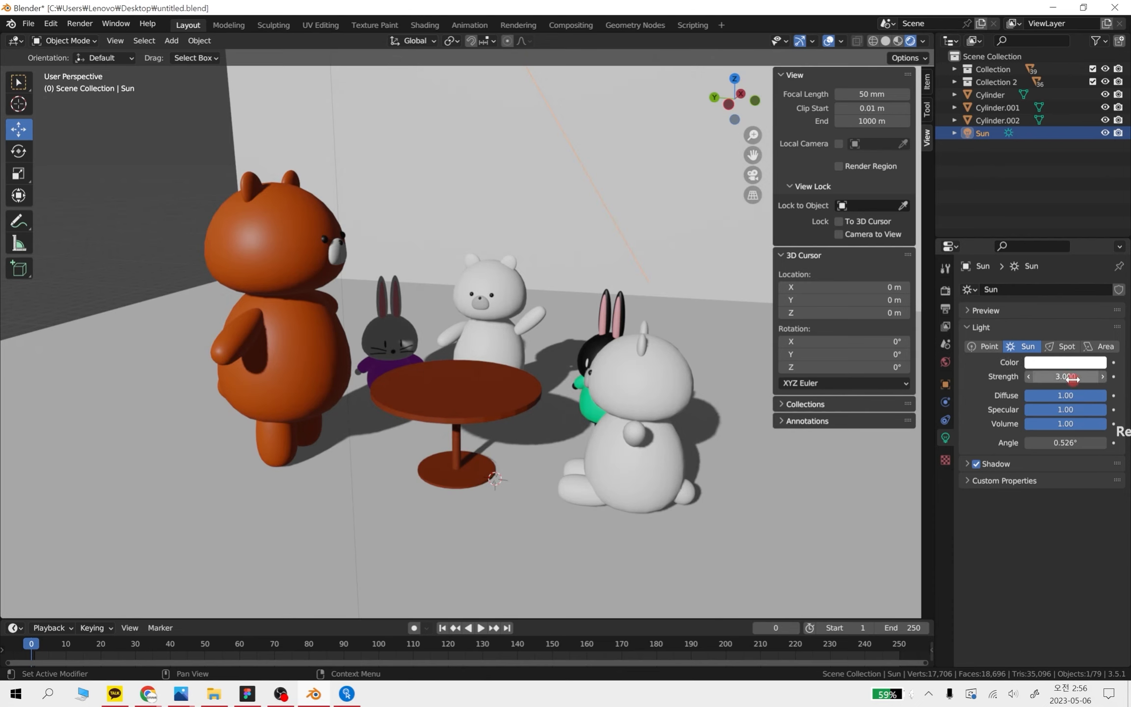
{"action": "left_click", "coordinate": [1073, 378]}
{"action": "type", "text": "4"}
{"action": "key", "text": "Return"}
{"action": "left_click", "coordinate": [1063, 377]}
{"action": "type", "text": "5"}
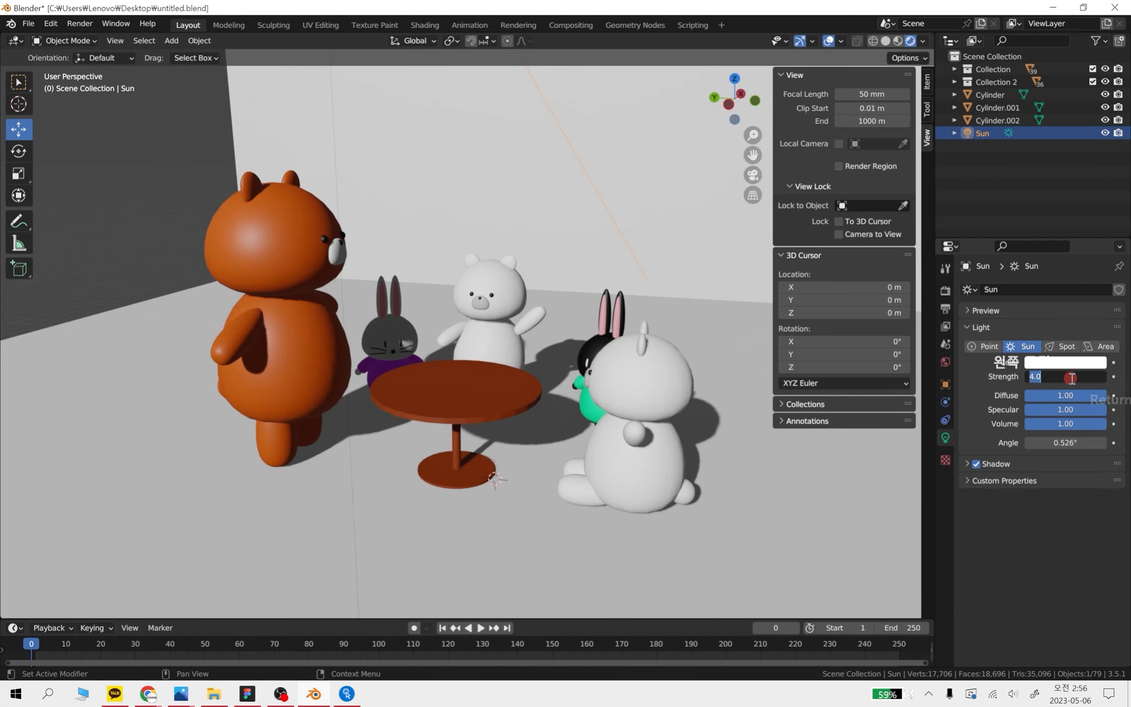
{"action": "key", "text": "Return"}
{"action": "scroll", "coordinate": [461, 312], "scroll_direction": "down", "scroll_amount": 4}
{"action": "middle_click_drag", "start_coordinate": [461, 312], "coordinate": [490, 303], "text": "alt"}
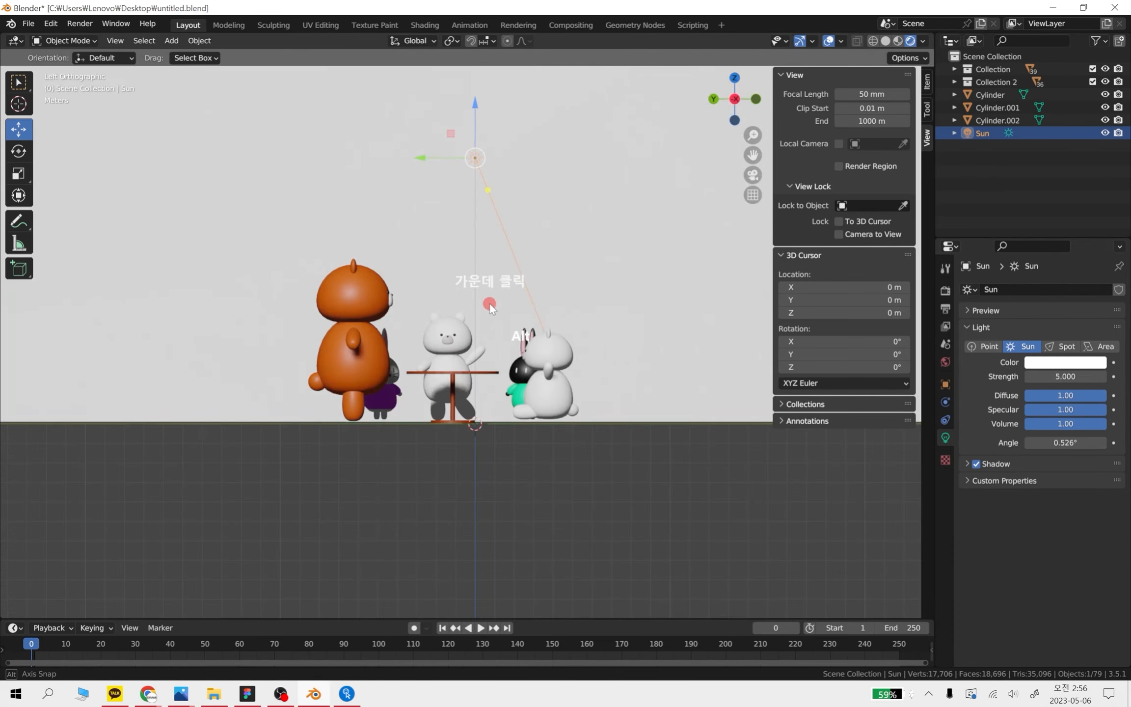
Move the sun light about -2.3 m along Y and about -1.15 m along Z
{"action": "left_click_drag", "start_coordinate": [485, 192], "coordinate": [458, 311]}
{"action": "middle_click_drag", "start_coordinate": [513, 317], "coordinate": [460, 237]}
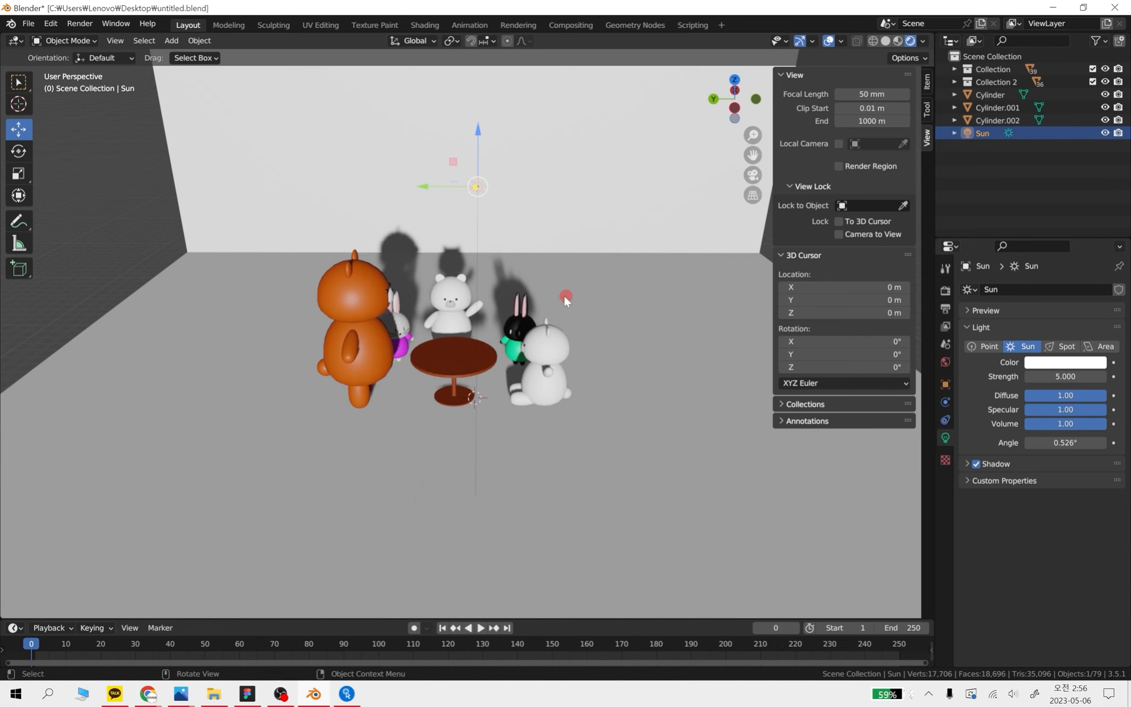
{"action": "left_click_drag", "start_coordinate": [424, 190], "coordinate": [488, 192]}
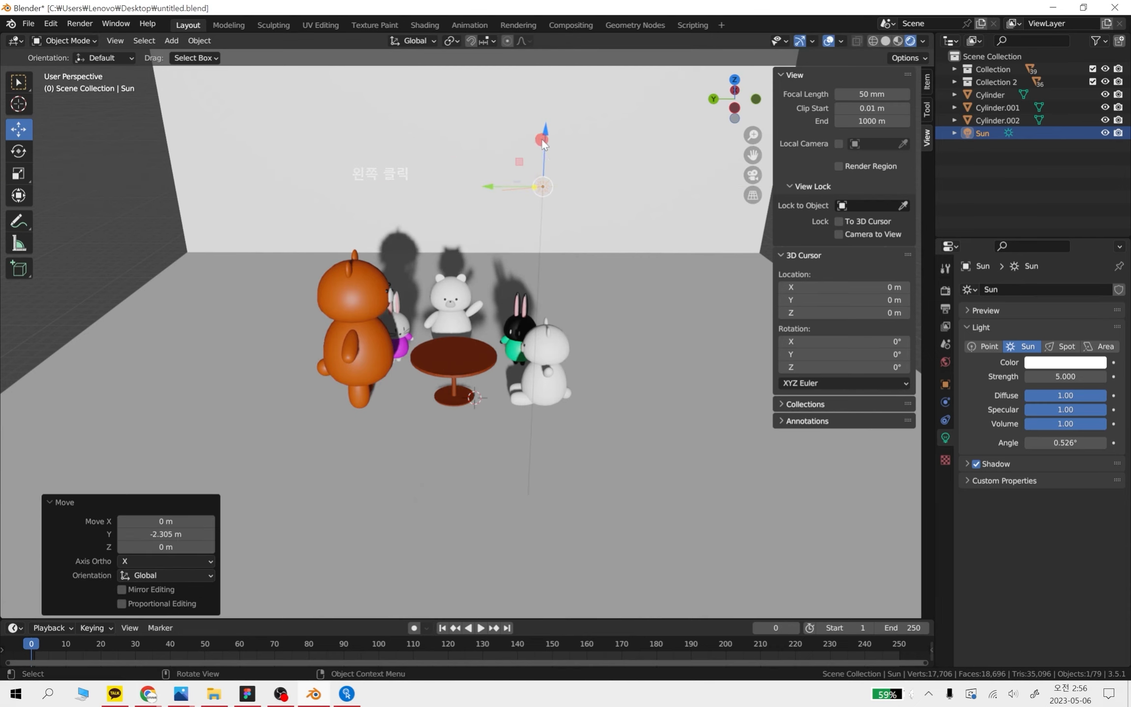
{"action": "left_click_drag", "start_coordinate": [544, 150], "coordinate": [547, 182]}
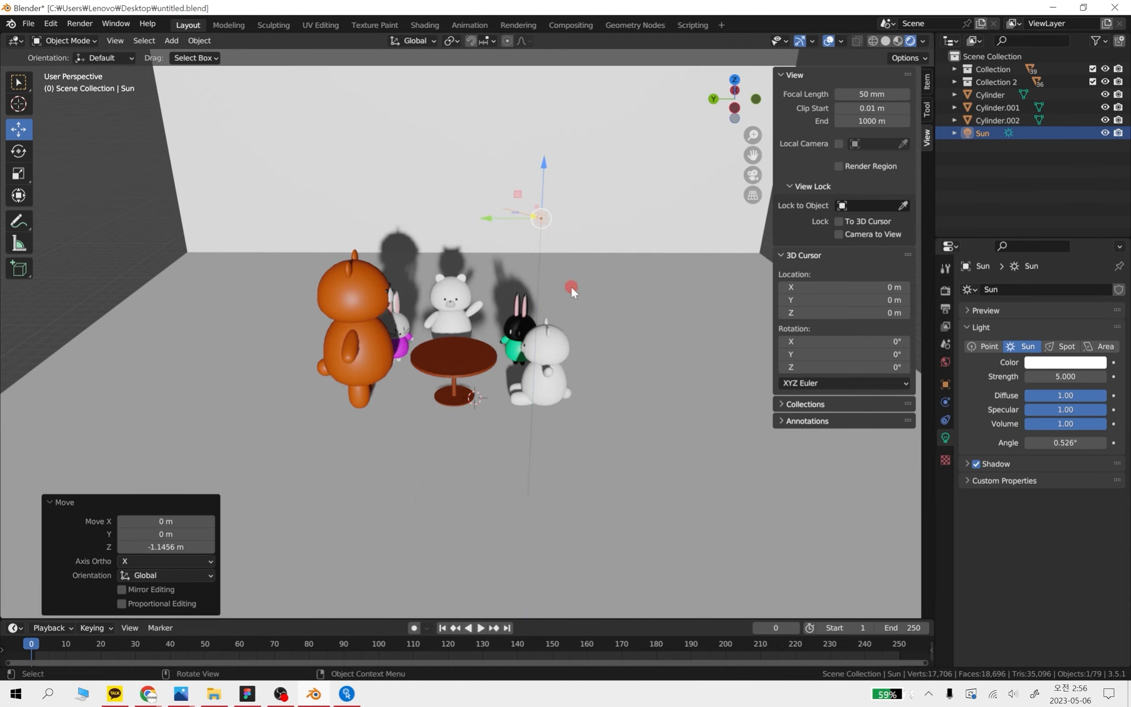
Re-aim the sun light's beam diagonally down toward the waving white bear and the table, and deselect the light
{"action": "middle_click_drag", "start_coordinate": [571, 288], "coordinate": [560, 230]}
{"action": "left_click_drag", "start_coordinate": [529, 188], "coordinate": [464, 337]}
{"action": "scroll", "coordinate": [472, 349], "scroll_direction": "down", "scroll_amount": 1}
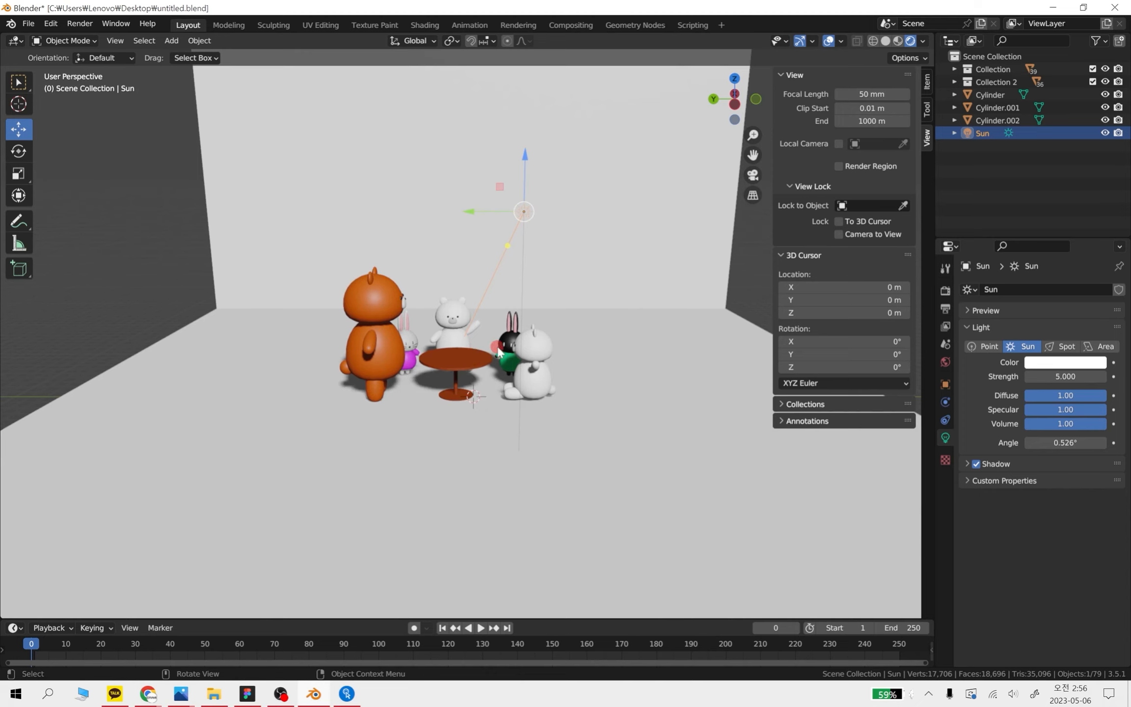
{"action": "middle_click_drag", "start_coordinate": [495, 345], "coordinate": [505, 437], "text": "shift"}
{"action": "left_click", "coordinate": [645, 262]}
{"action": "scroll", "coordinate": [459, 407], "scroll_direction": "up", "scroll_amount": 5}
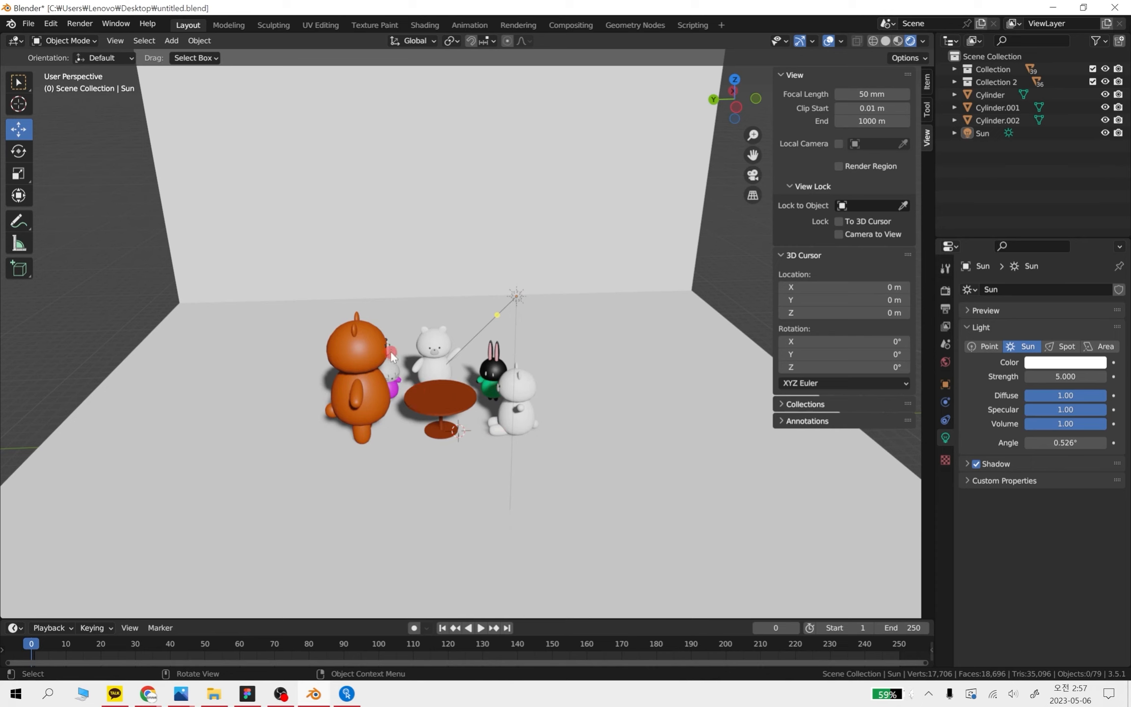
Add a camera to the scene
{"action": "key", "text": "shift+a"}
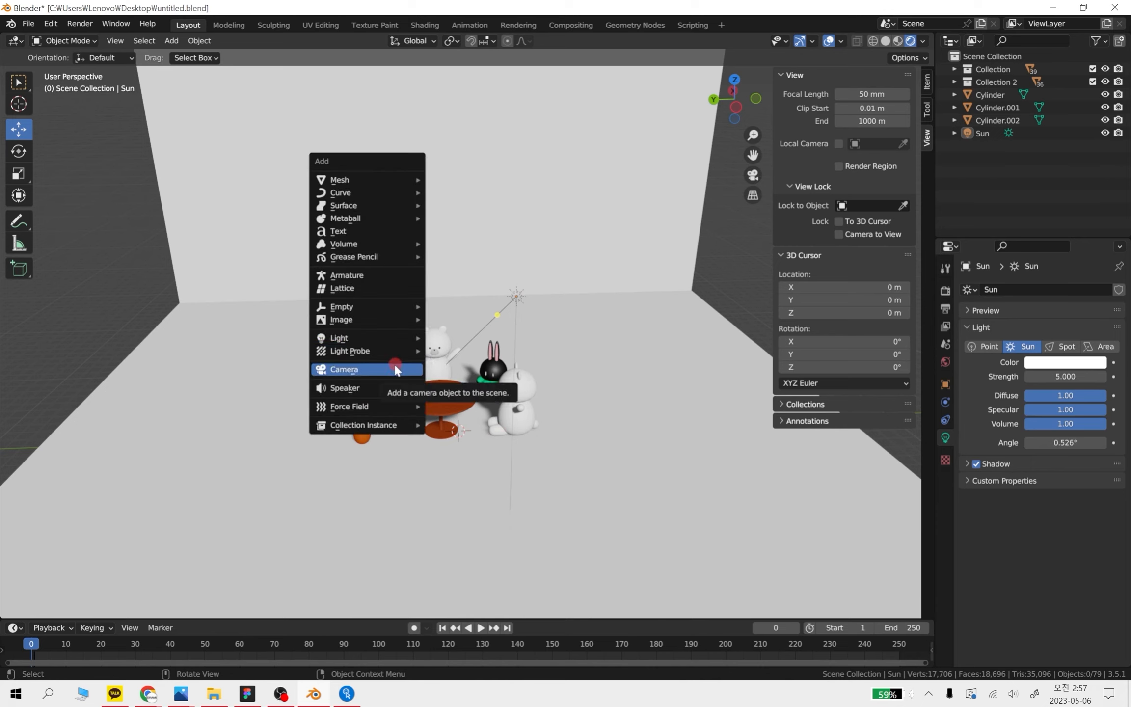
{"action": "left_click", "coordinate": [171, 40]}
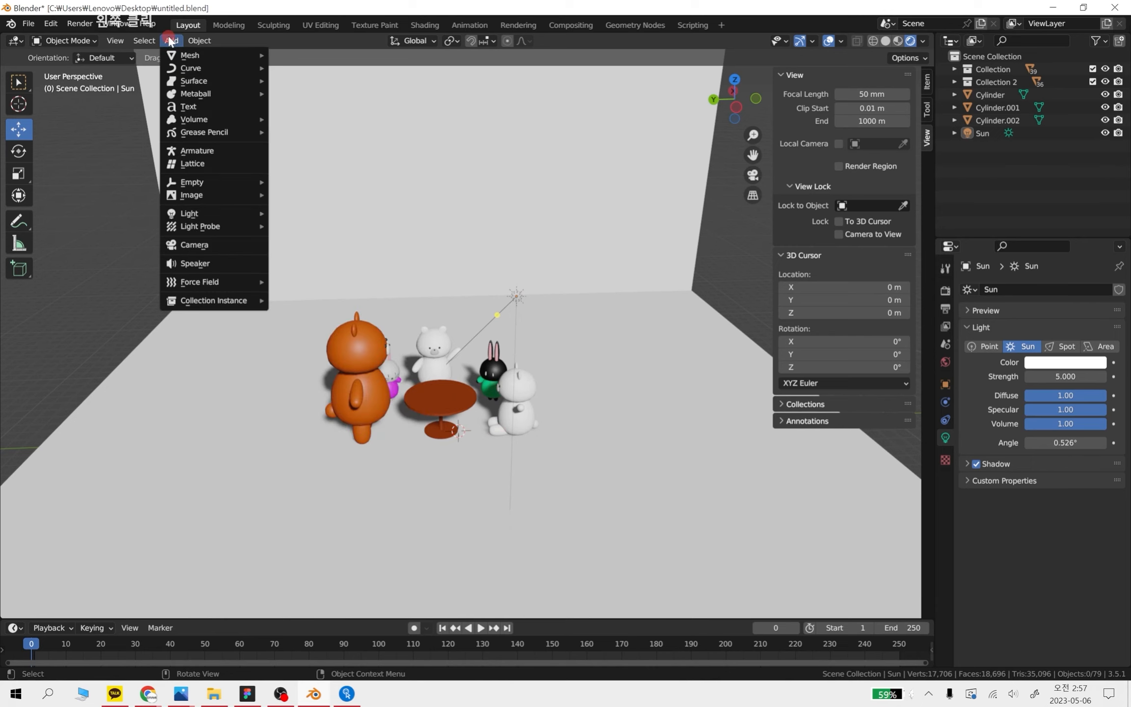
{"action": "left_click", "coordinate": [195, 246]}
{"action": "middle_click_drag", "start_coordinate": [413, 483], "coordinate": [519, 450]}
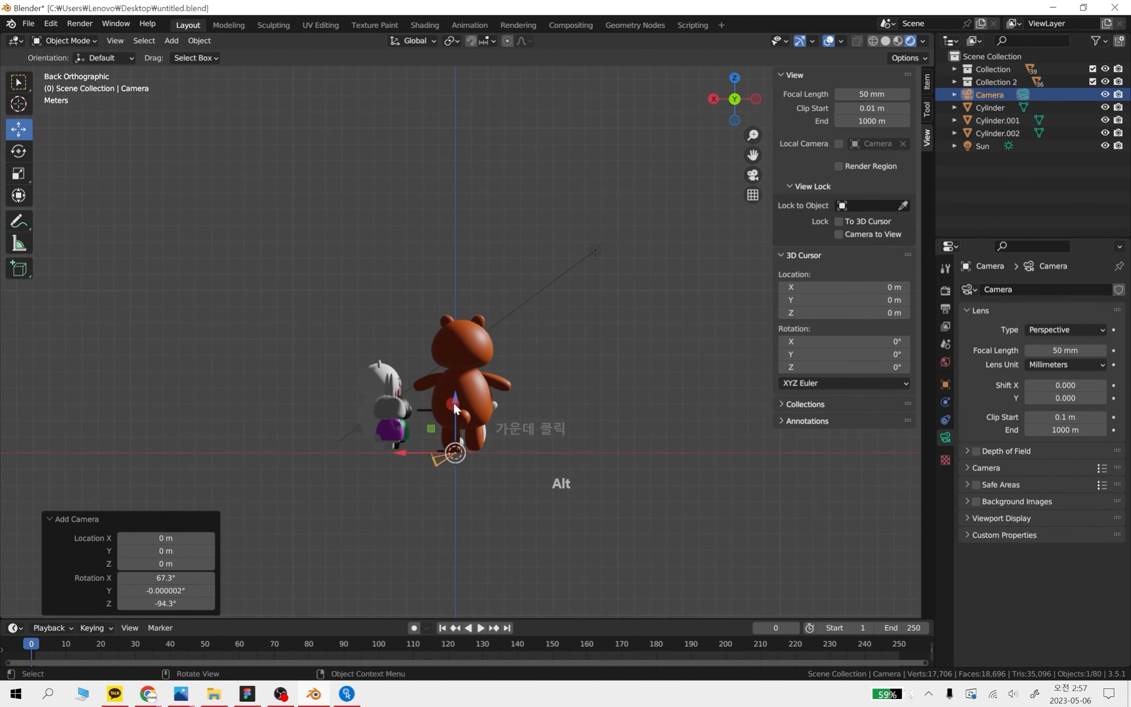
Raise the camera about 9.96 m, move it toward negative X, lower it about 1.16 m and shift it about 1.43 m along Y
{"action": "left_click_drag", "start_coordinate": [456, 410], "coordinate": [456, 248]}
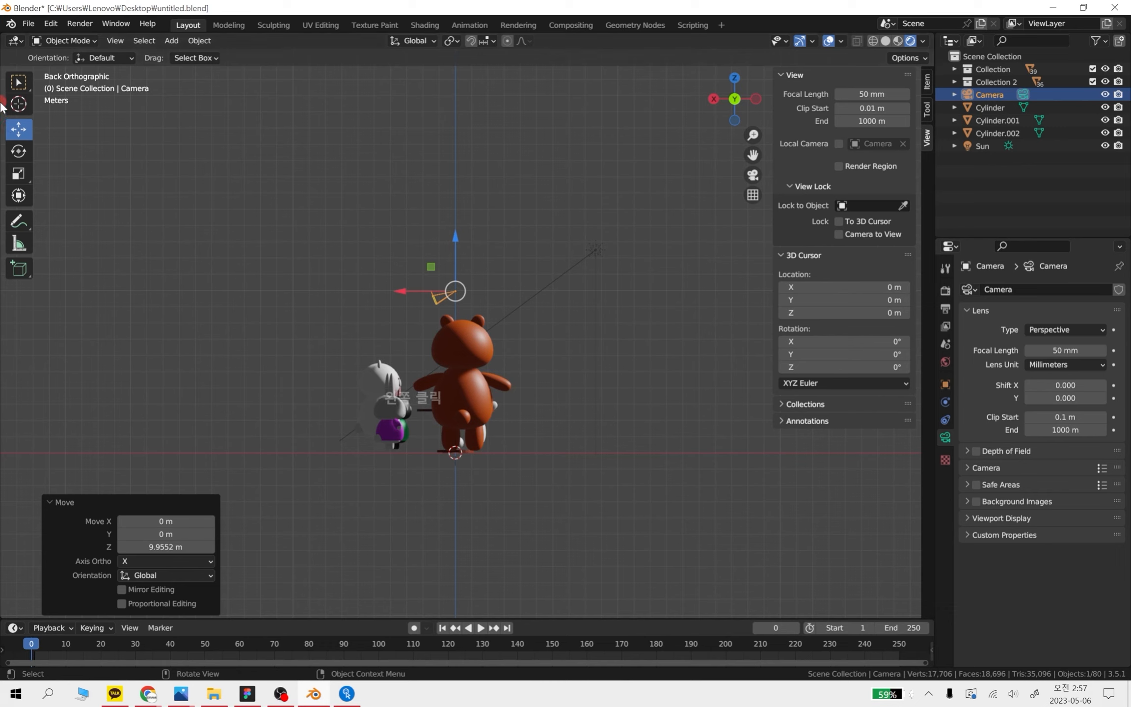
{"action": "left_click_drag", "start_coordinate": [412, 285], "coordinate": [547, 289]}
{"action": "left_click_drag", "start_coordinate": [592, 245], "coordinate": [600, 266]}
{"action": "middle_click_drag", "start_coordinate": [600, 266], "coordinate": [447, 354]}
{"action": "left_click_drag", "start_coordinate": [446, 350], "coordinate": [448, 381]}
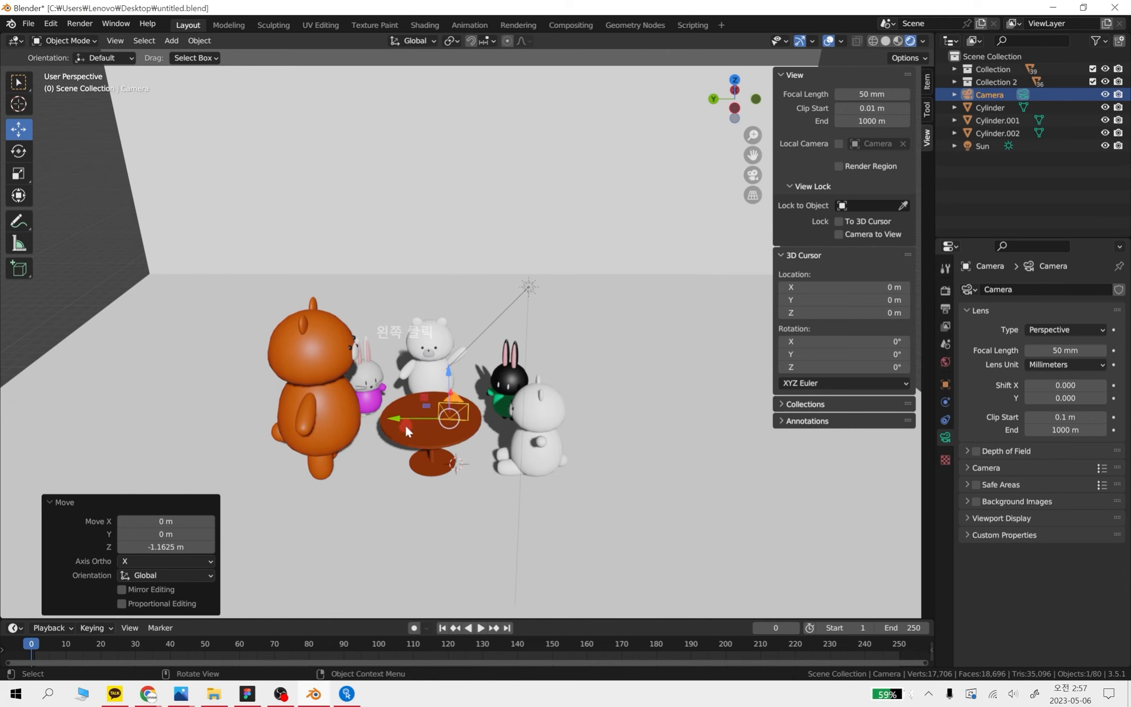
{"action": "left_click_drag", "start_coordinate": [401, 420], "coordinate": [358, 416]}
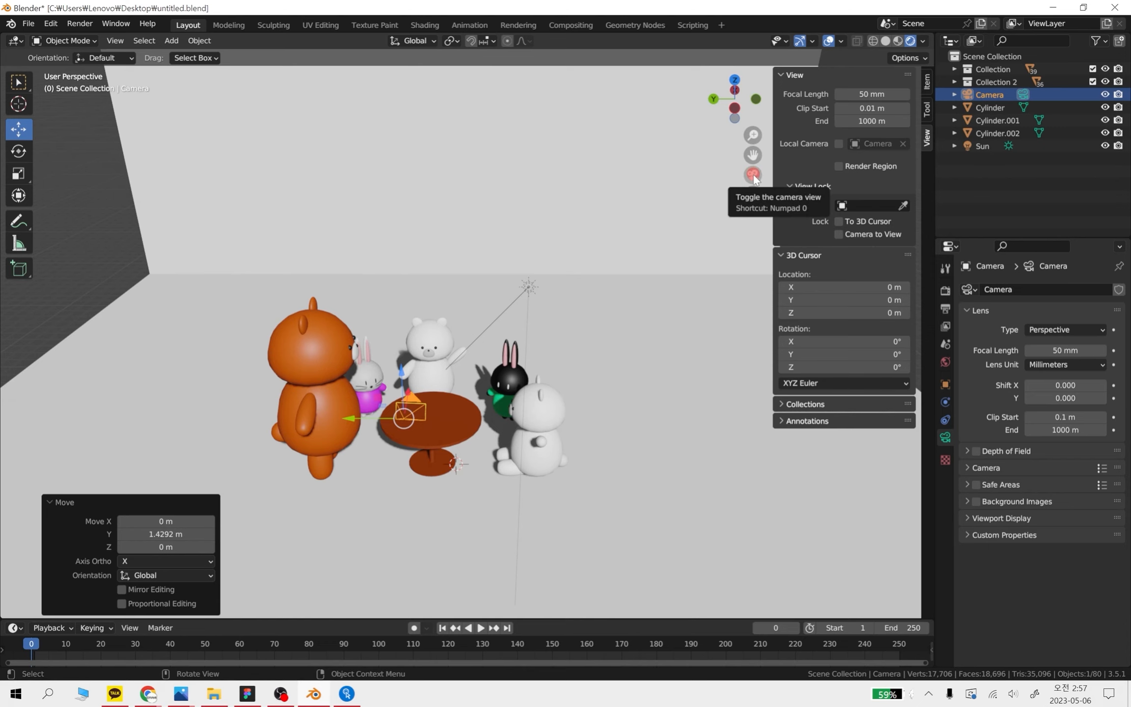
Check the framing through the camera and enlarge the camera object by 2.216 and again by 1.423
{"action": "left_click", "coordinate": [753, 174]}
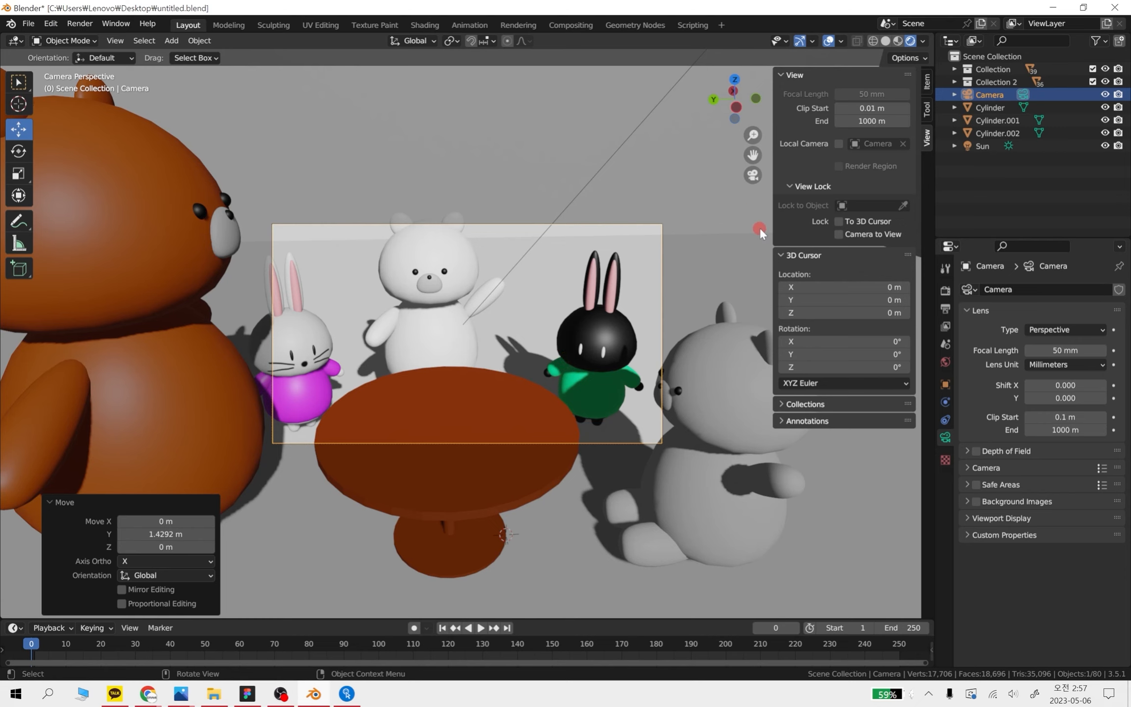
{"action": "scroll", "coordinate": [643, 314], "scroll_direction": "down", "scroll_amount": 2}
{"action": "scroll", "coordinate": [647, 320], "scroll_direction": "up", "scroll_amount": 4}
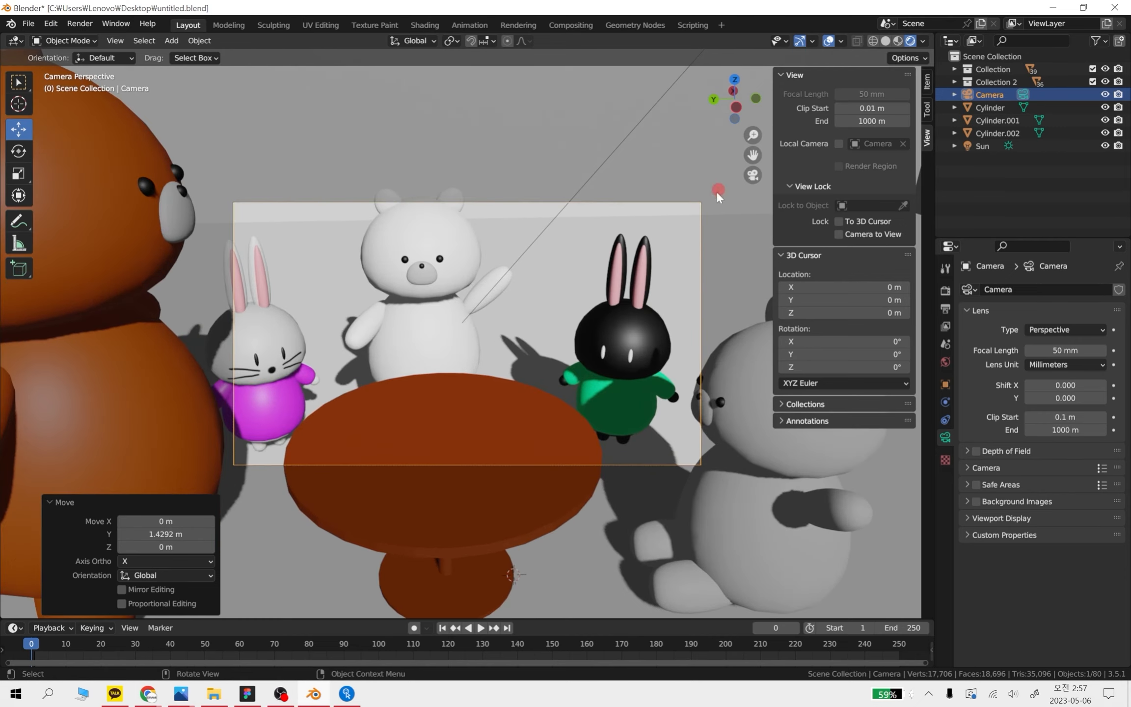
{"action": "left_click", "coordinate": [753, 175]}
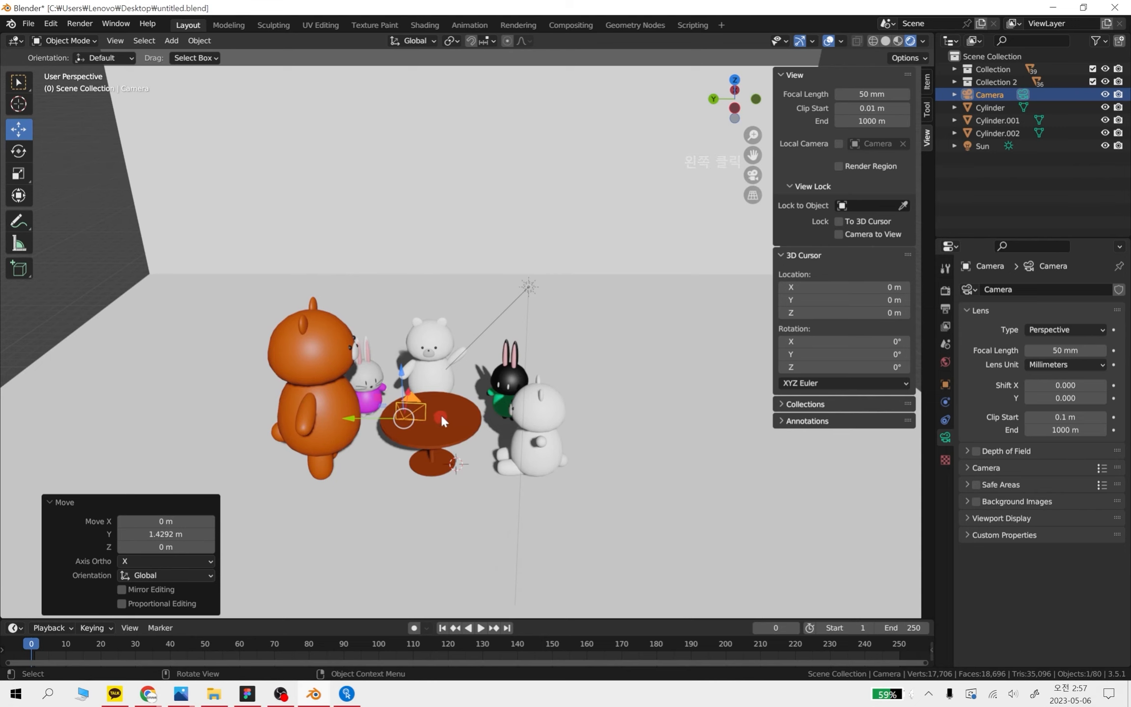
{"action": "key", "text": "s"}
{"action": "left_click", "coordinate": [525, 395]}
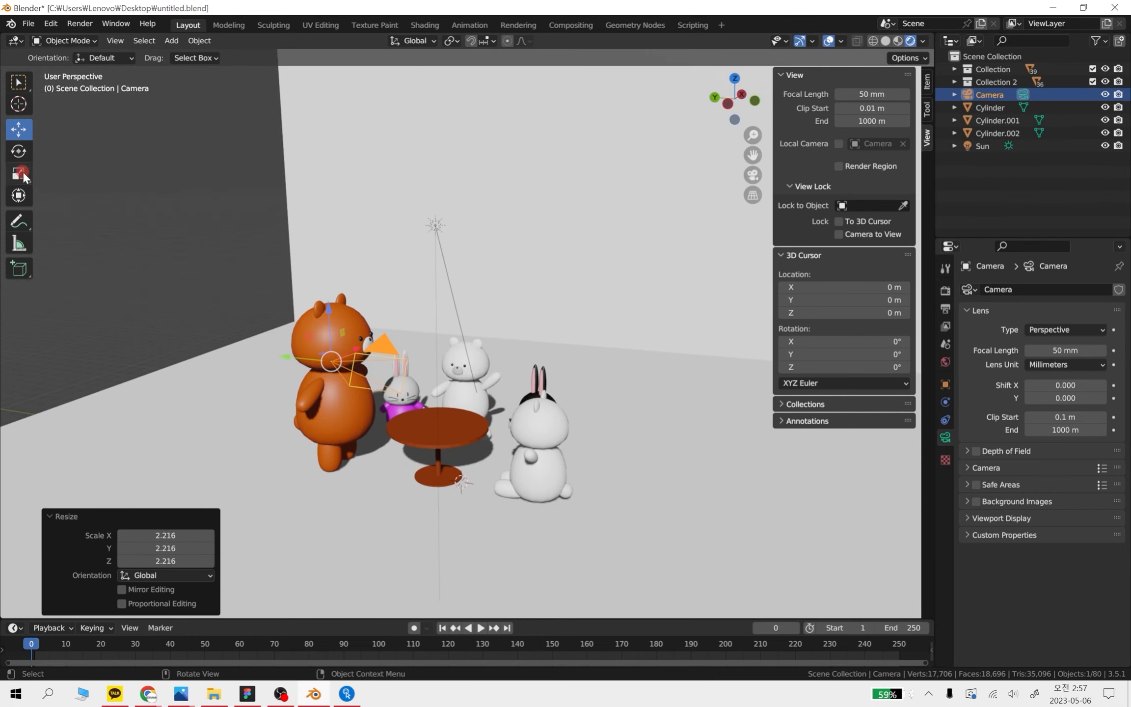
{"action": "key", "text": "ctrl+z"}
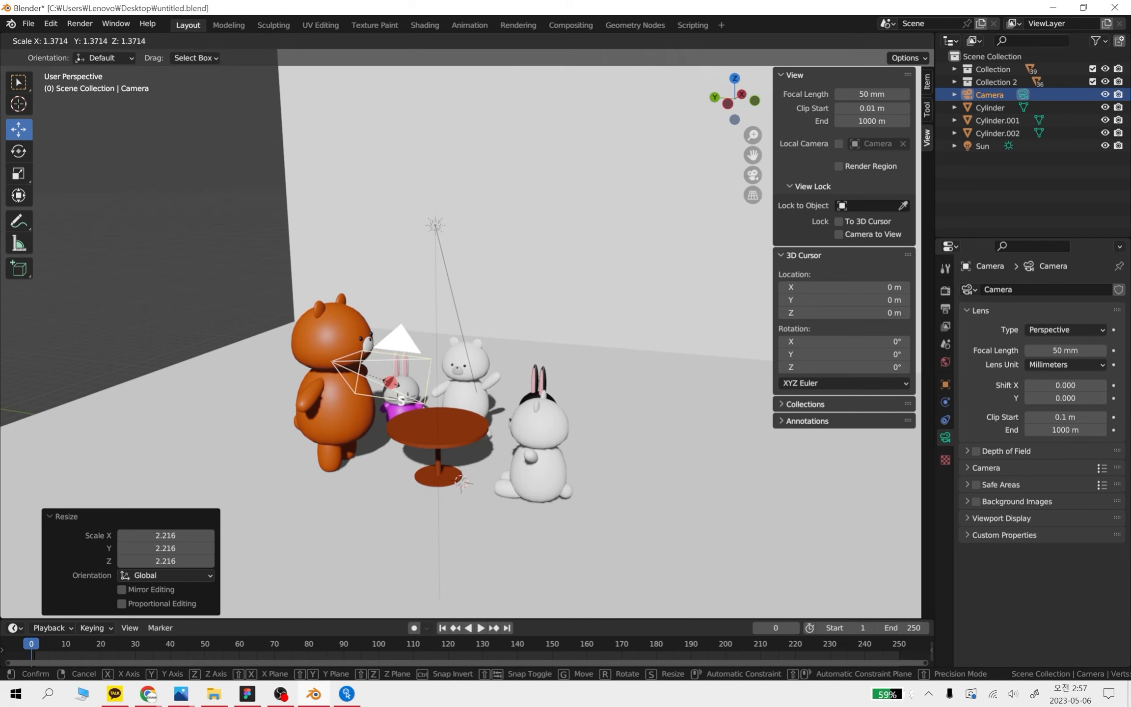
{"action": "left_click", "coordinate": [754, 175]}
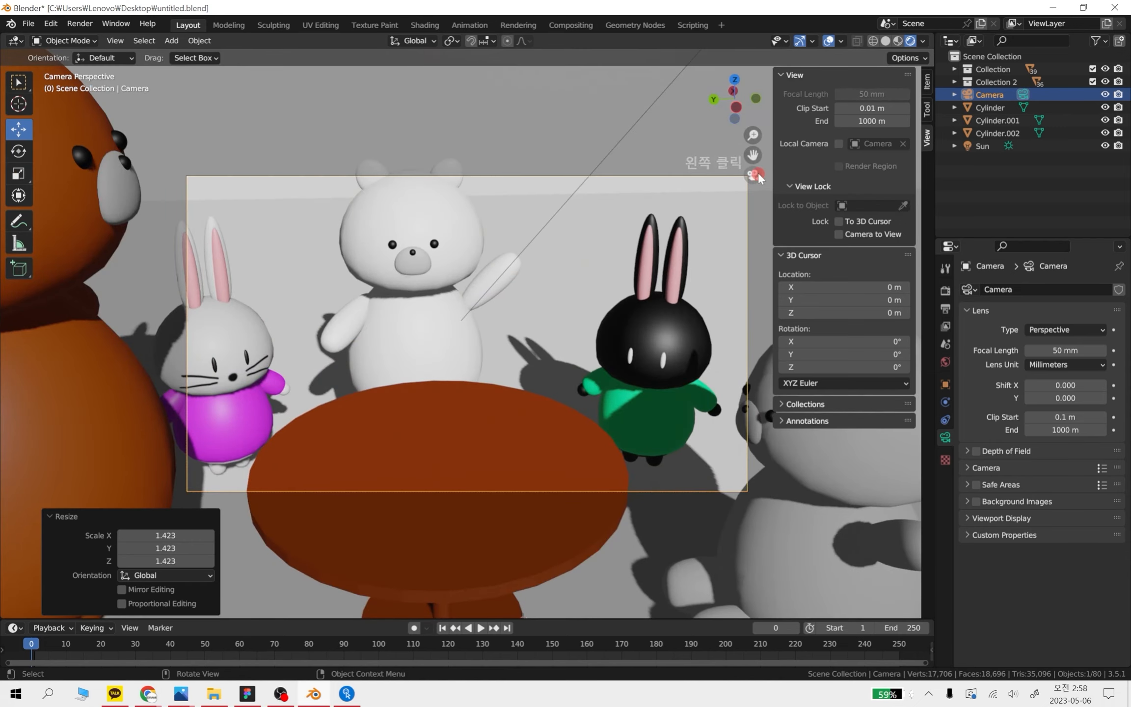
{"action": "left_click", "coordinate": [759, 175]}
Raise the camera about 0.78 m along Z and check the framing through it
{"action": "middle_click_drag", "start_coordinate": [472, 409], "coordinate": [448, 392]}
{"action": "left_click_drag", "start_coordinate": [304, 328], "coordinate": [233, 285]}
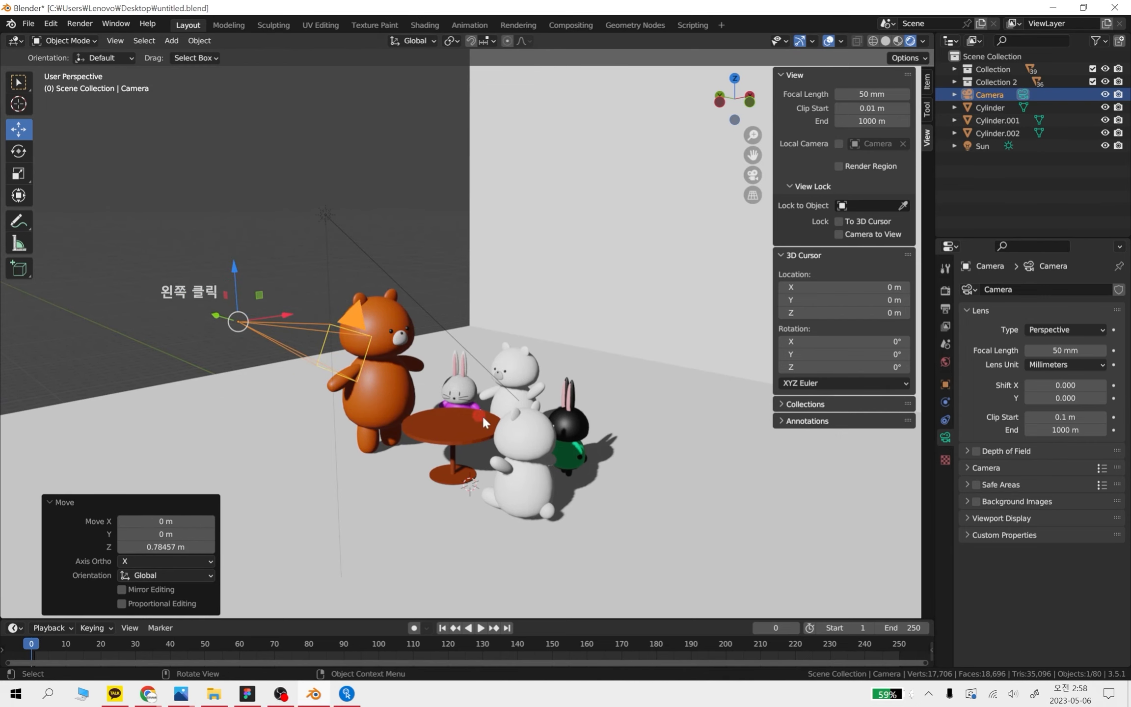
{"action": "left_click", "coordinate": [755, 175]}
{"action": "left_click", "coordinate": [754, 174]}
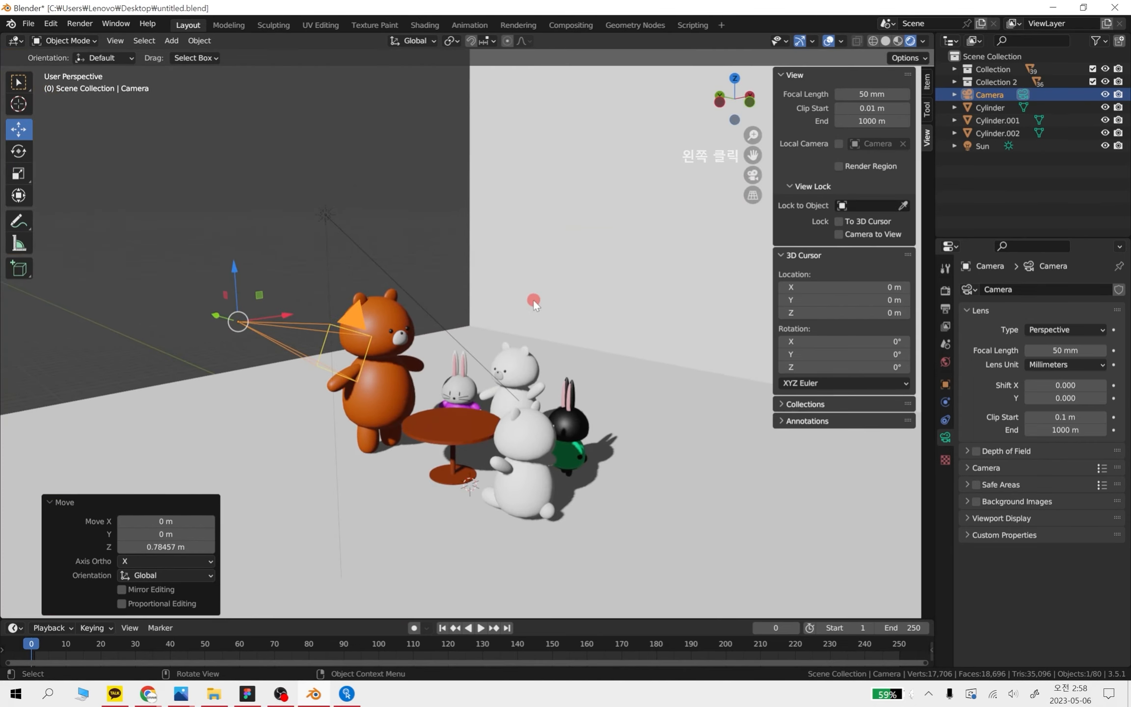
{"action": "middle_click_drag", "start_coordinate": [419, 388], "coordinate": [533, 450]}
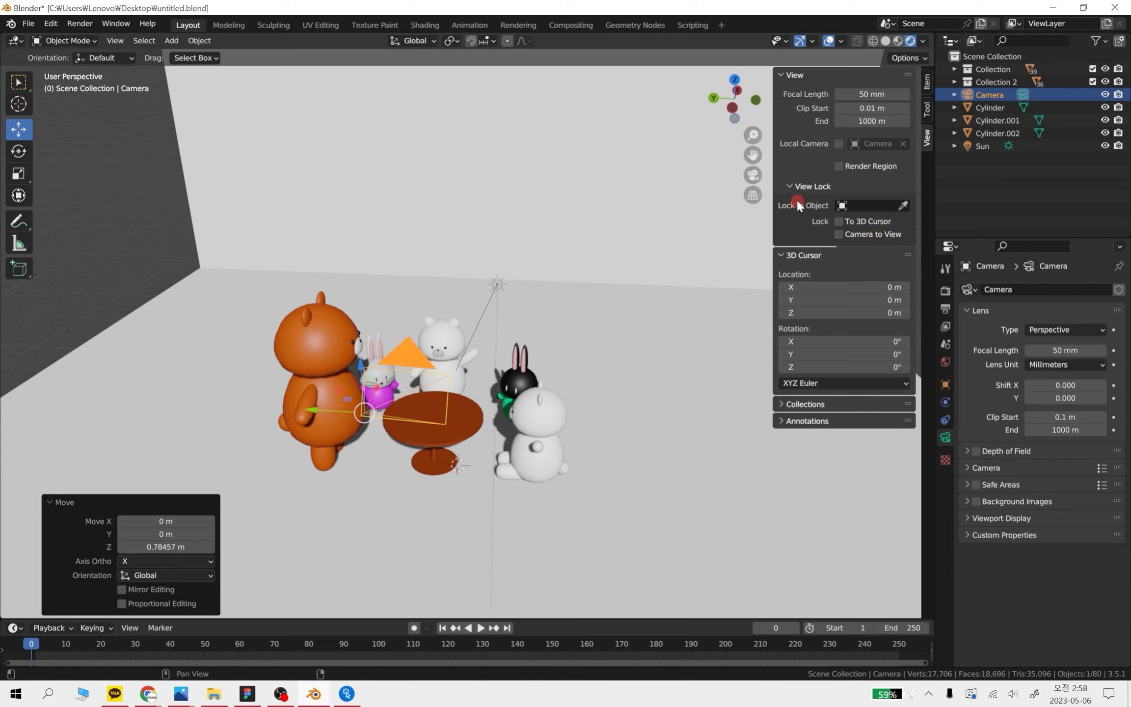
Turn on the view lock that ties the camera to the viewport navigation (Camera to View)
{"action": "left_click", "coordinate": [927, 81]}
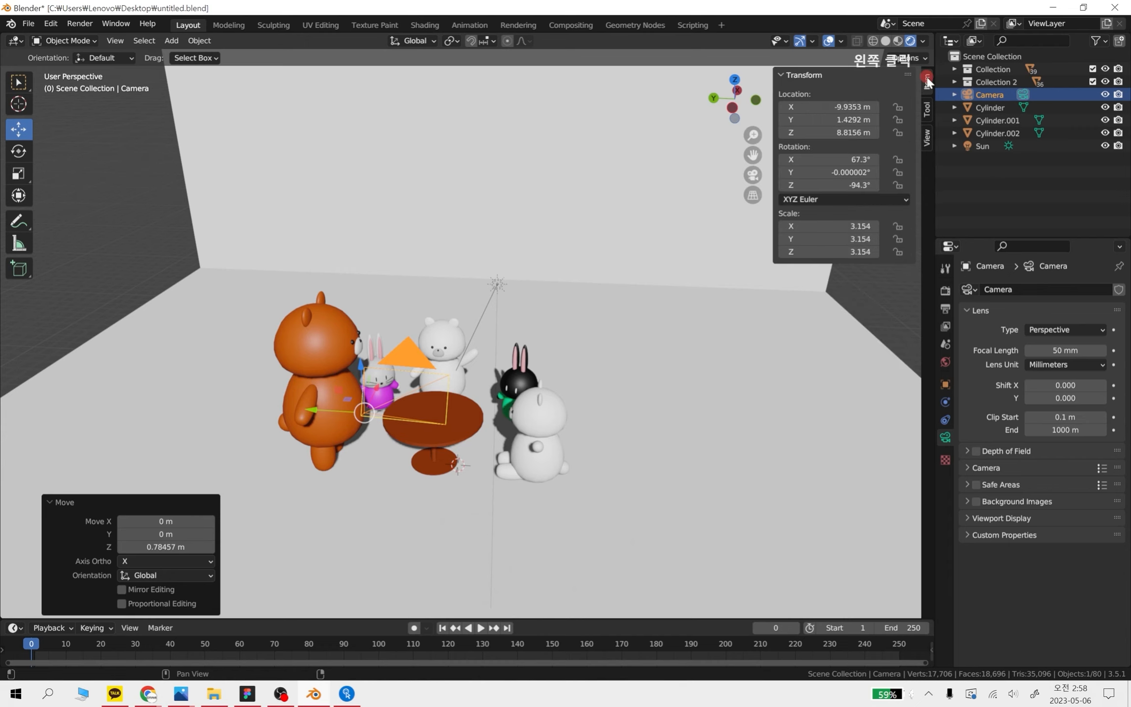
{"action": "left_click", "coordinate": [925, 115]}
{"action": "left_click", "coordinate": [926, 135]}
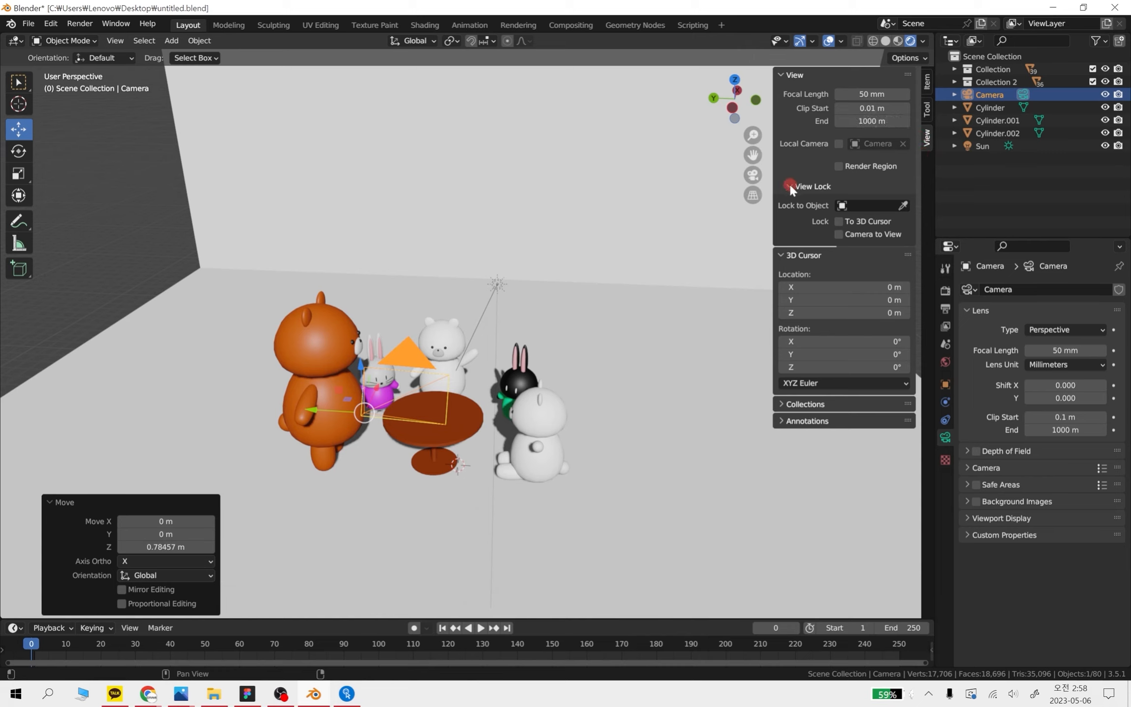
{"action": "left_click", "coordinate": [838, 234]}
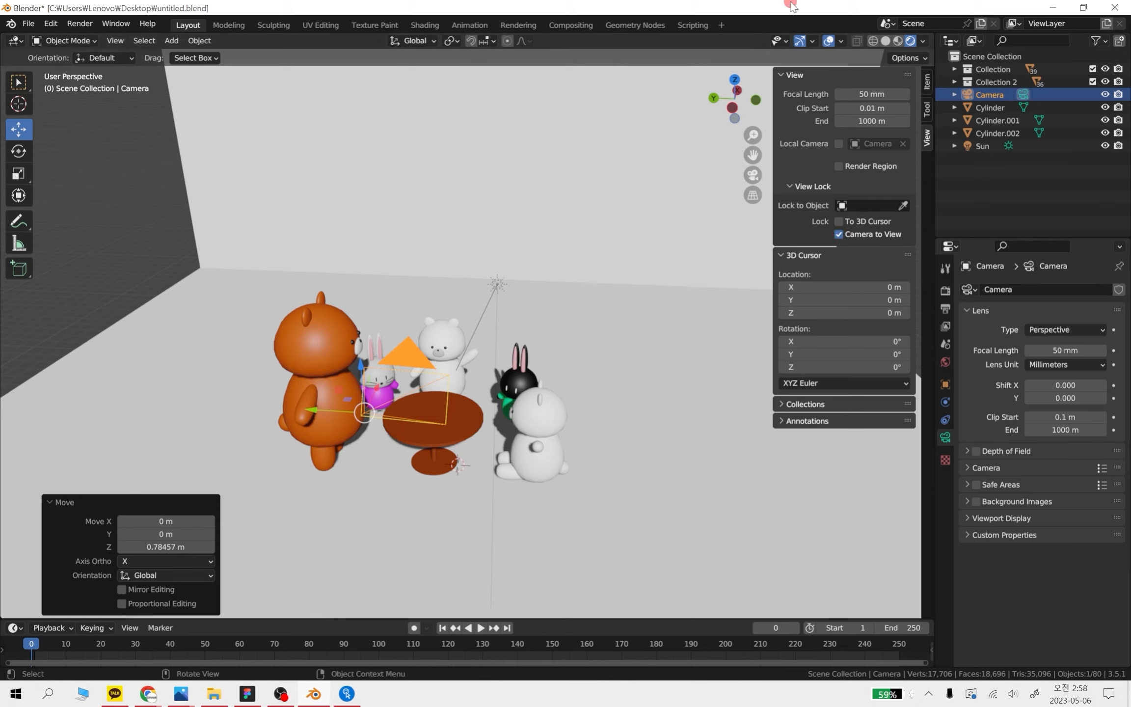
Reframe the shot in camera view, pulling the camera back and turning it so all characters and the table fit inside the frame
{"action": "left_click", "coordinate": [752, 175]}
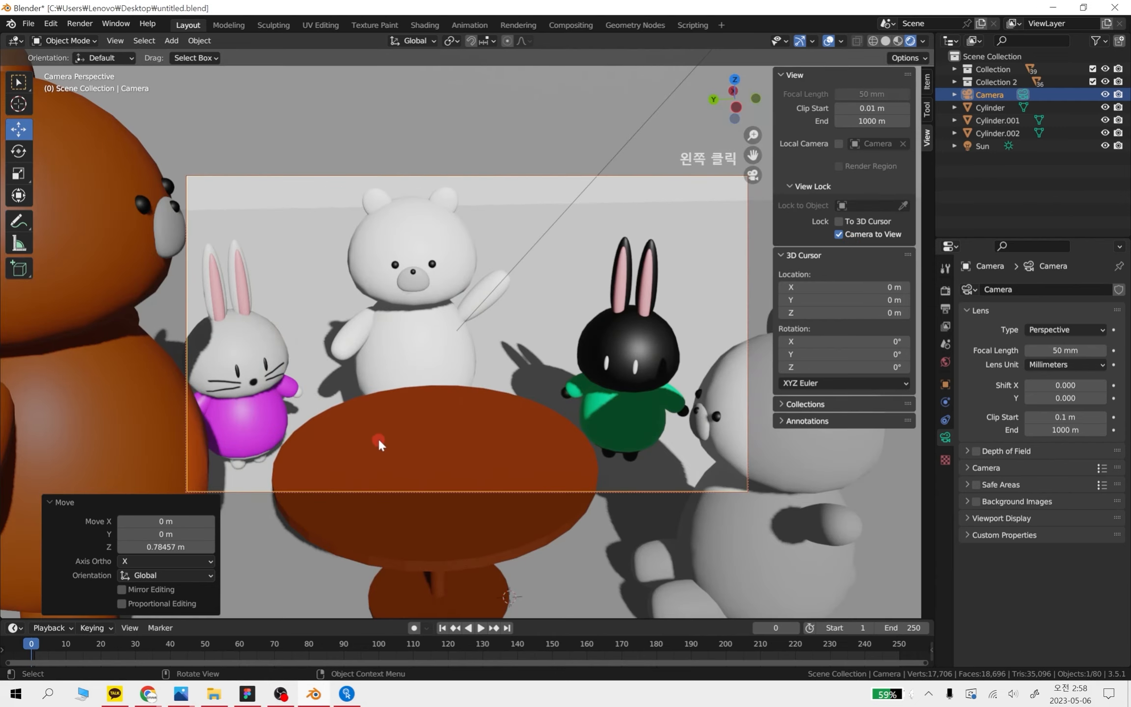
{"action": "scroll", "coordinate": [554, 344], "scroll_direction": "down", "scroll_amount": 3}
{"action": "scroll", "coordinate": [547, 346], "scroll_direction": "up", "scroll_amount": 4}
{"action": "scroll", "coordinate": [541, 350], "scroll_direction": "down", "scroll_amount": 7}
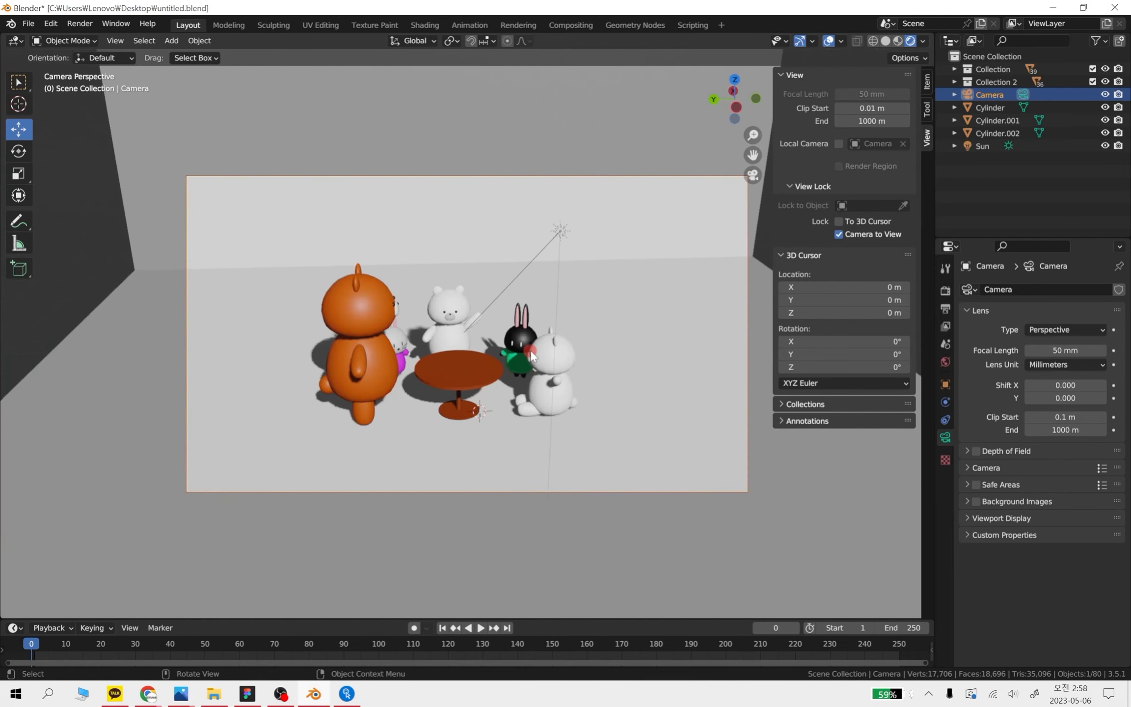
{"action": "scroll", "coordinate": [535, 353], "scroll_direction": "up", "scroll_amount": 6}
{"action": "scroll", "coordinate": [535, 354], "scroll_direction": "down", "scroll_amount": 4}
{"action": "scroll", "coordinate": [535, 354], "scroll_direction": "up", "scroll_amount": 3}
{"action": "scroll", "coordinate": [537, 349], "scroll_direction": "down", "scroll_amount": 3}
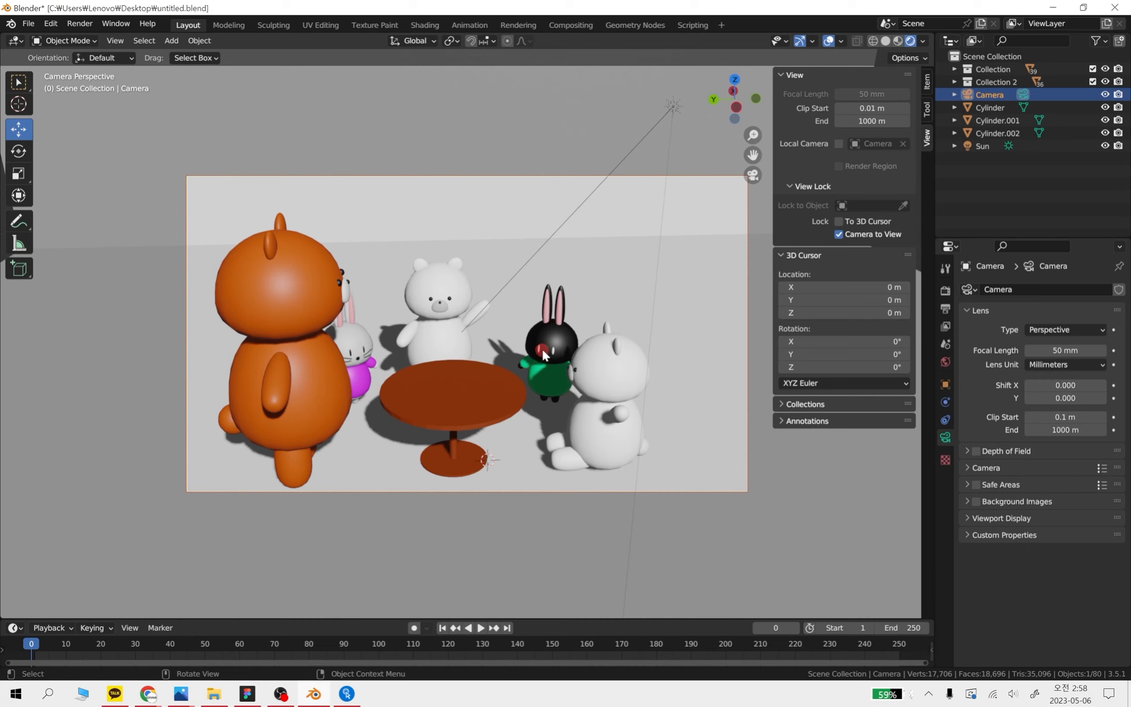
{"action": "middle_click_drag", "start_coordinate": [537, 352], "coordinate": [584, 343]}
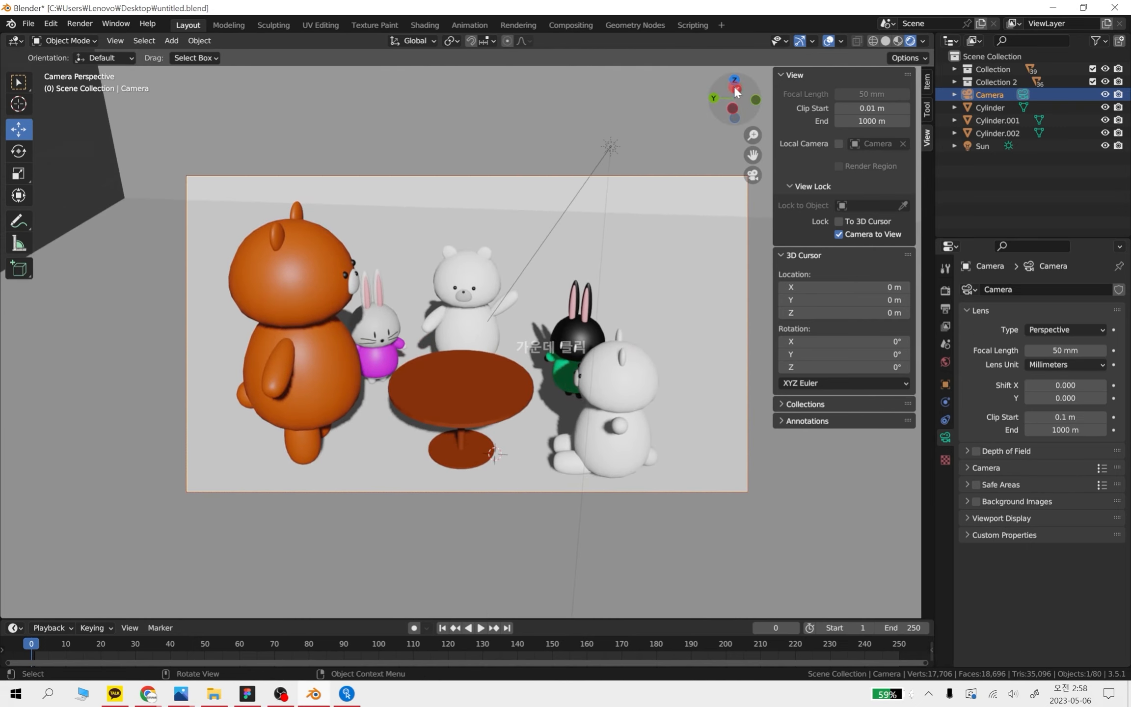
Turn off the Camera to View lock and try zooming and orbiting from the camera view without it
{"action": "left_click", "coordinate": [753, 175]}
{"action": "left_click", "coordinate": [839, 234]}
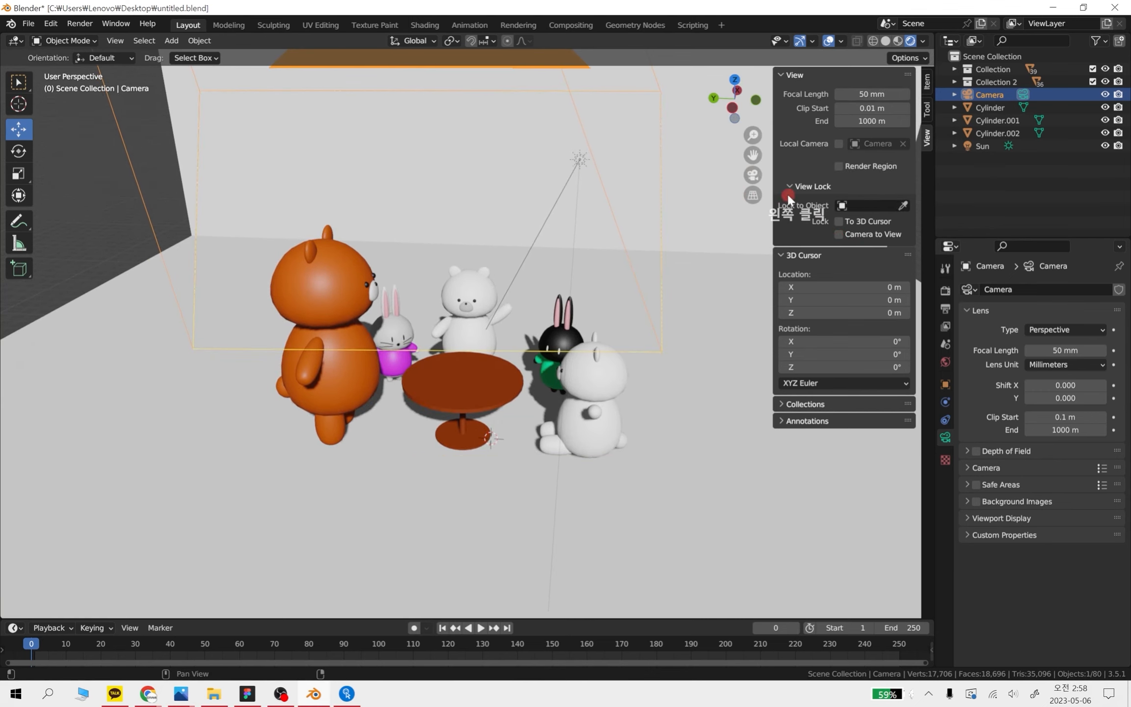
{"action": "left_click", "coordinate": [752, 175]}
{"action": "scroll", "coordinate": [506, 324], "scroll_direction": "down", "scroll_amount": 5}
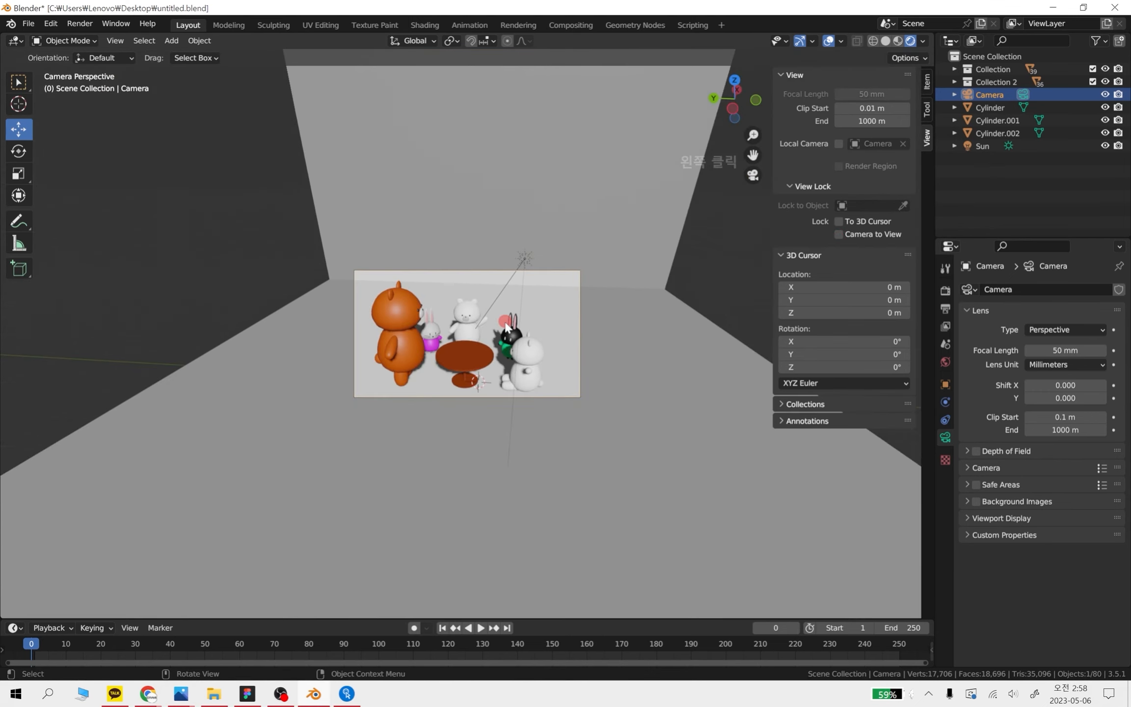
{"action": "scroll", "coordinate": [498, 327], "scroll_direction": "up", "scroll_amount": 9}
{"action": "scroll", "coordinate": [504, 332], "scroll_direction": "down", "scroll_amount": 7}
{"action": "scroll", "coordinate": [546, 334], "scroll_direction": "up", "scroll_amount": 6}
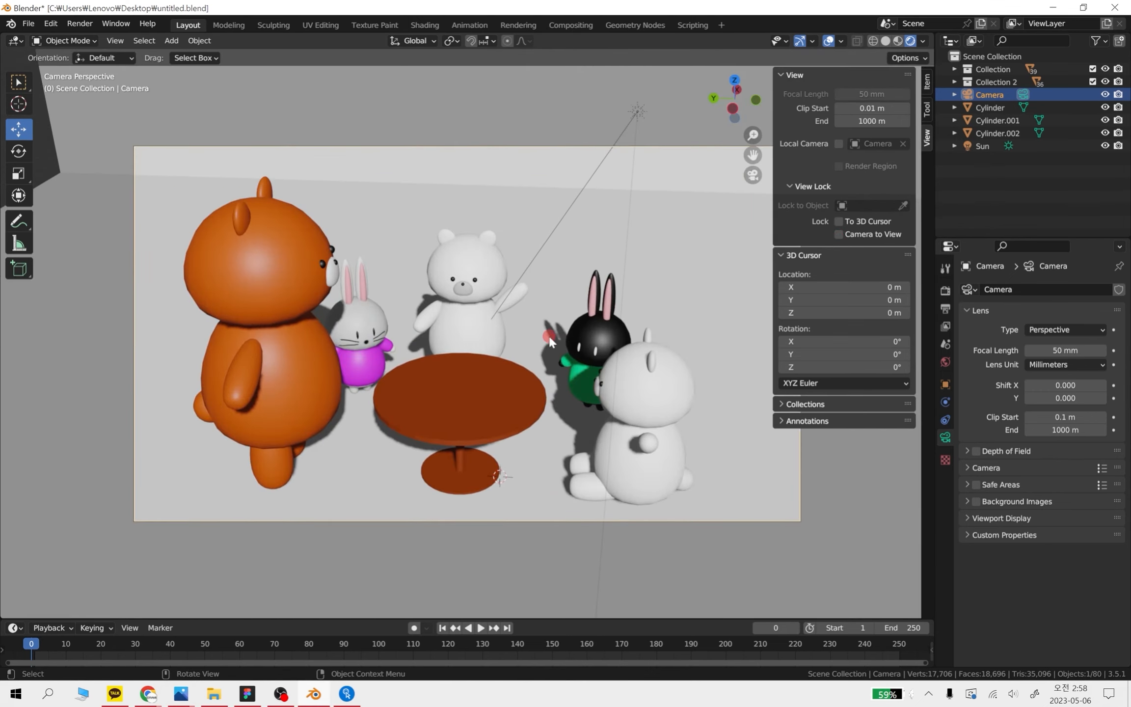
{"action": "middle_click_drag", "start_coordinate": [542, 356], "coordinate": [481, 399], "text": "shift"}
{"action": "scroll", "coordinate": [482, 402], "scroll_direction": "down", "scroll_amount": 3}
{"action": "key", "text": "KP_0"}
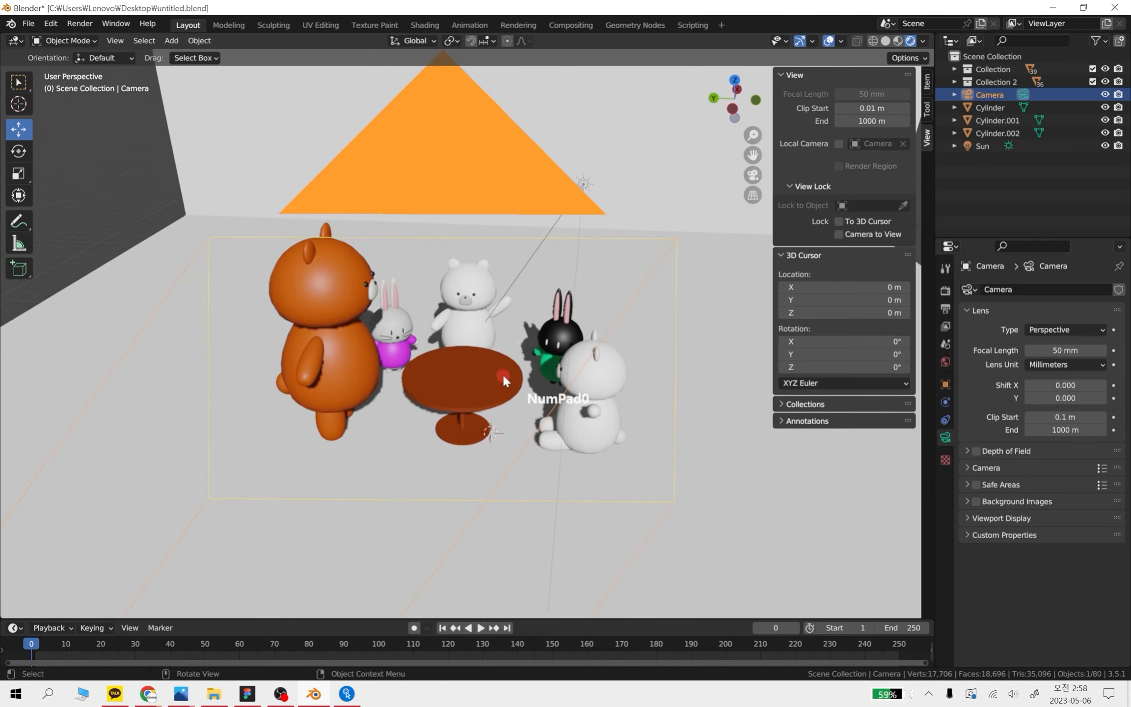
{"action": "key", "text": "KP_0"}
{"action": "scroll", "coordinate": [494, 387], "scroll_direction": "up", "scroll_amount": 5}
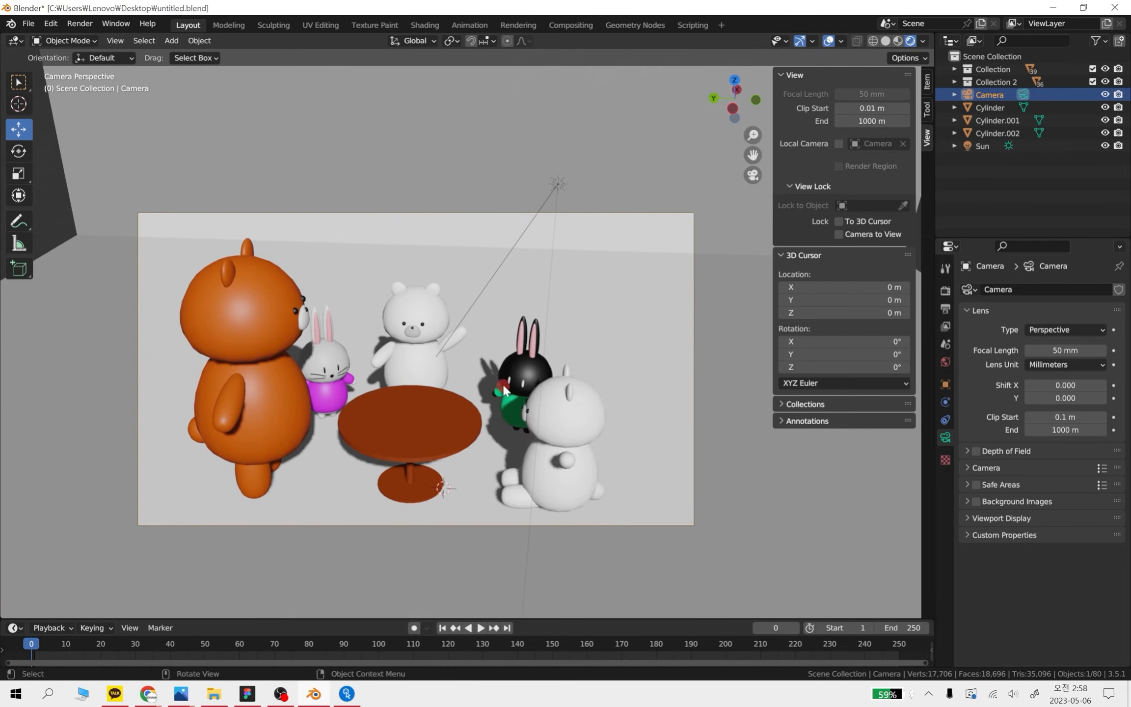
Turn the Camera to View lock back on and look through the camera
{"action": "left_click", "coordinate": [753, 175]}
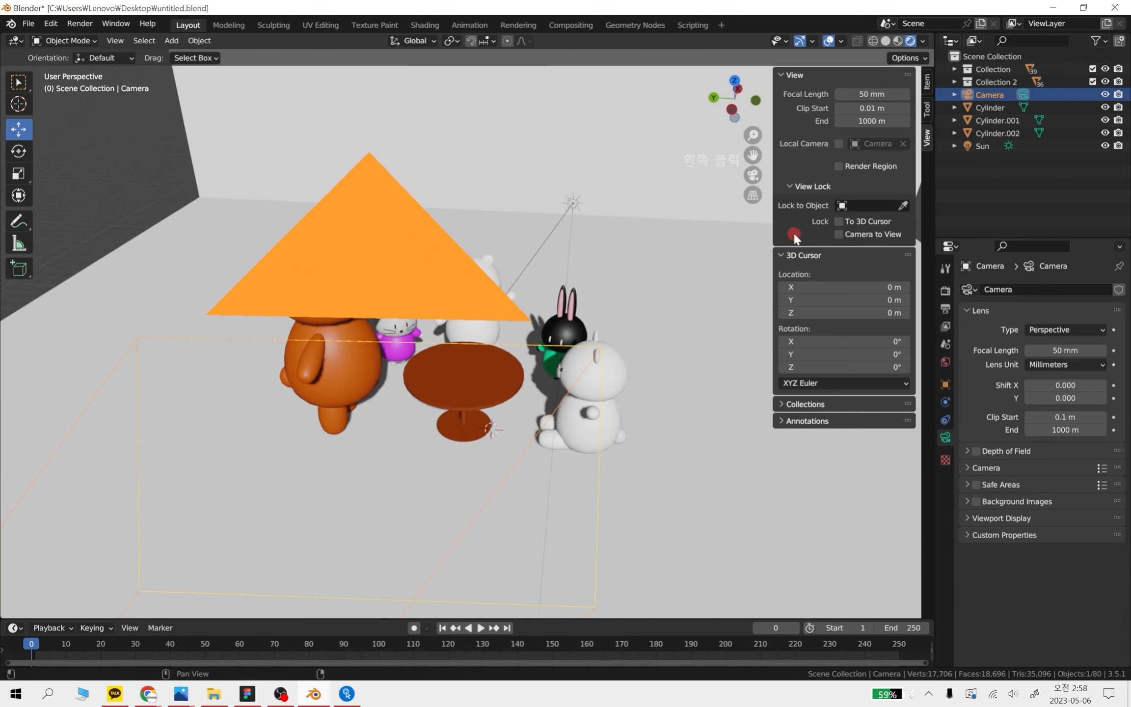
{"action": "left_click", "coordinate": [836, 234]}
{"action": "left_click", "coordinate": [753, 174]}
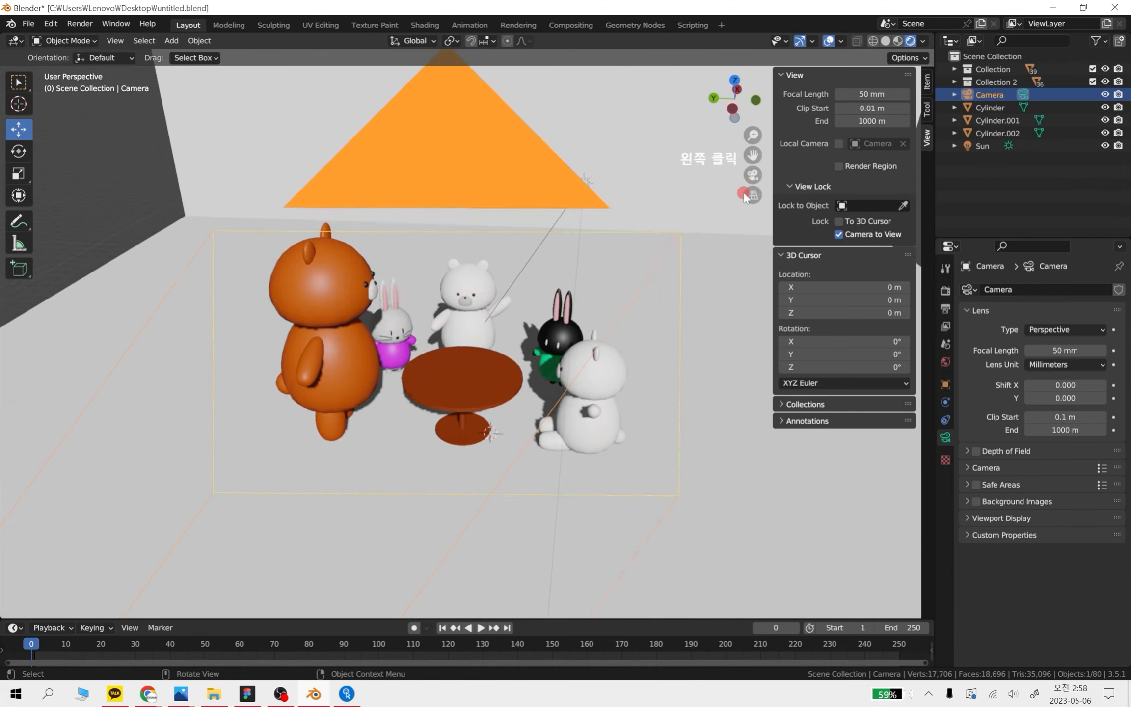
Reframe the camera on the characters around the table from a lower angle and leave the camera view
{"action": "middle_click_drag", "start_coordinate": [477, 393], "coordinate": [530, 434]}
{"action": "scroll", "coordinate": [486, 390], "scroll_direction": "up", "scroll_amount": 4}
{"action": "scroll", "coordinate": [541, 401], "scroll_direction": "down", "scroll_amount": 5}
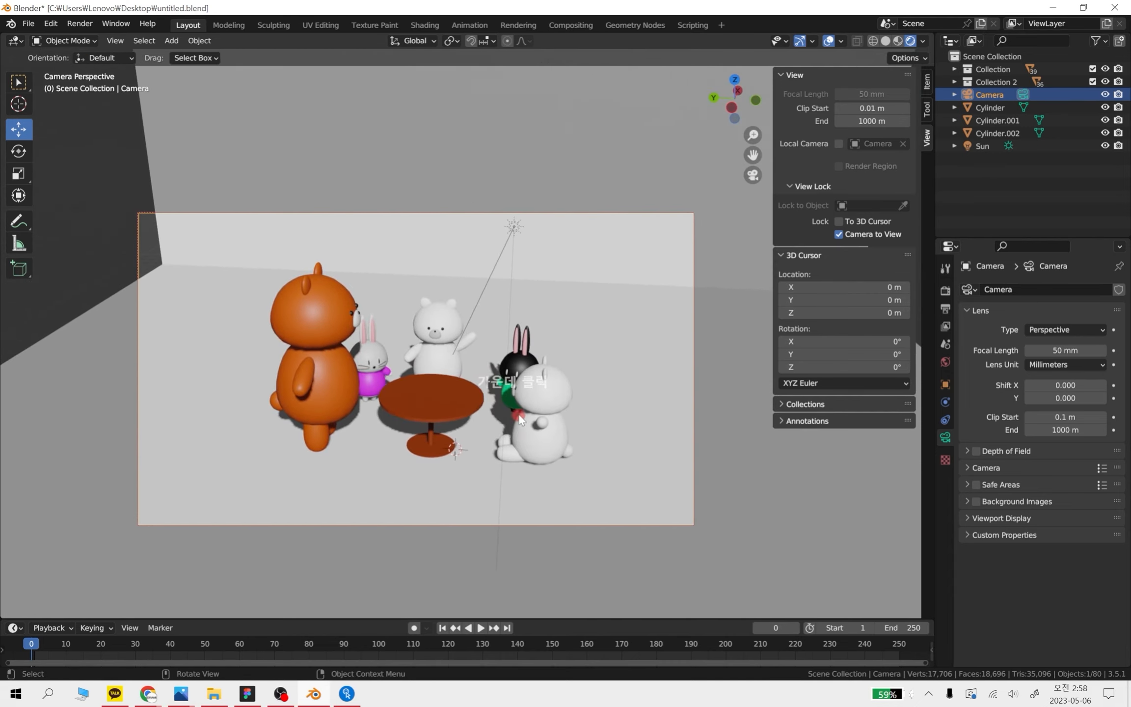
{"action": "scroll", "coordinate": [519, 417], "scroll_direction": "up", "scroll_amount": 4}
{"action": "scroll", "coordinate": [539, 437], "scroll_direction": "down", "scroll_amount": 1}
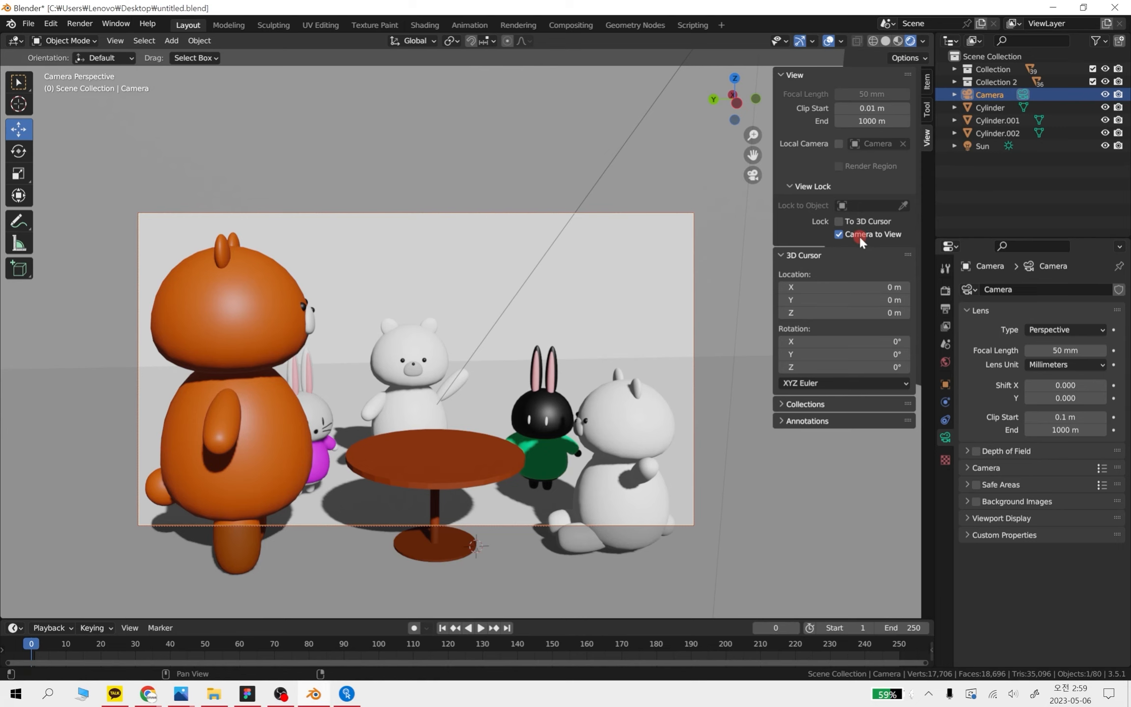
{"action": "key", "text": "KP_0"}
{"action": "left_click", "coordinate": [753, 175]}
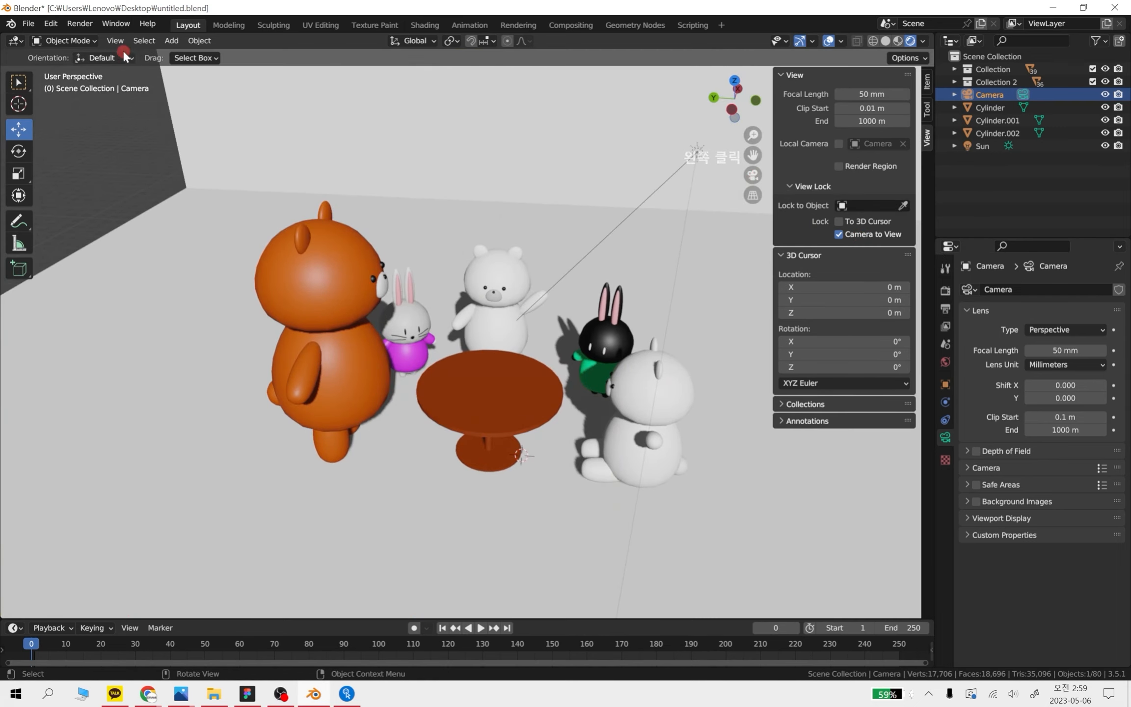
Render a still image of the scene through the camera, review the result, and close the render window
{"action": "left_click", "coordinate": [80, 26]}
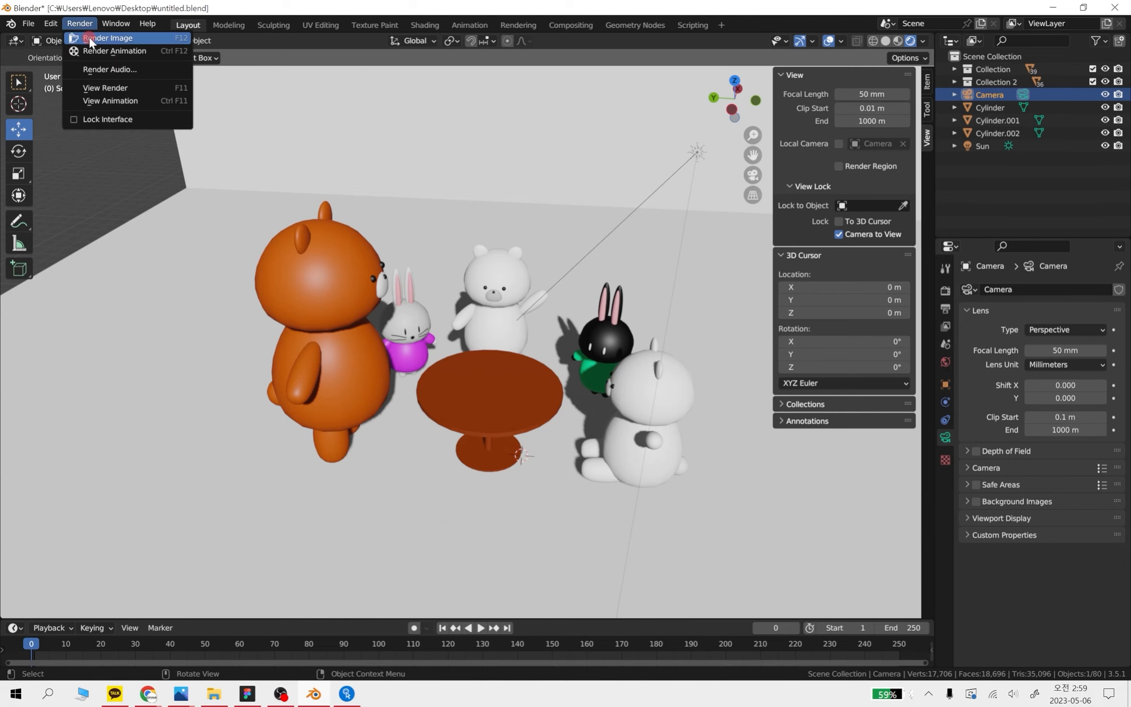
{"action": "left_click", "coordinate": [97, 38]}
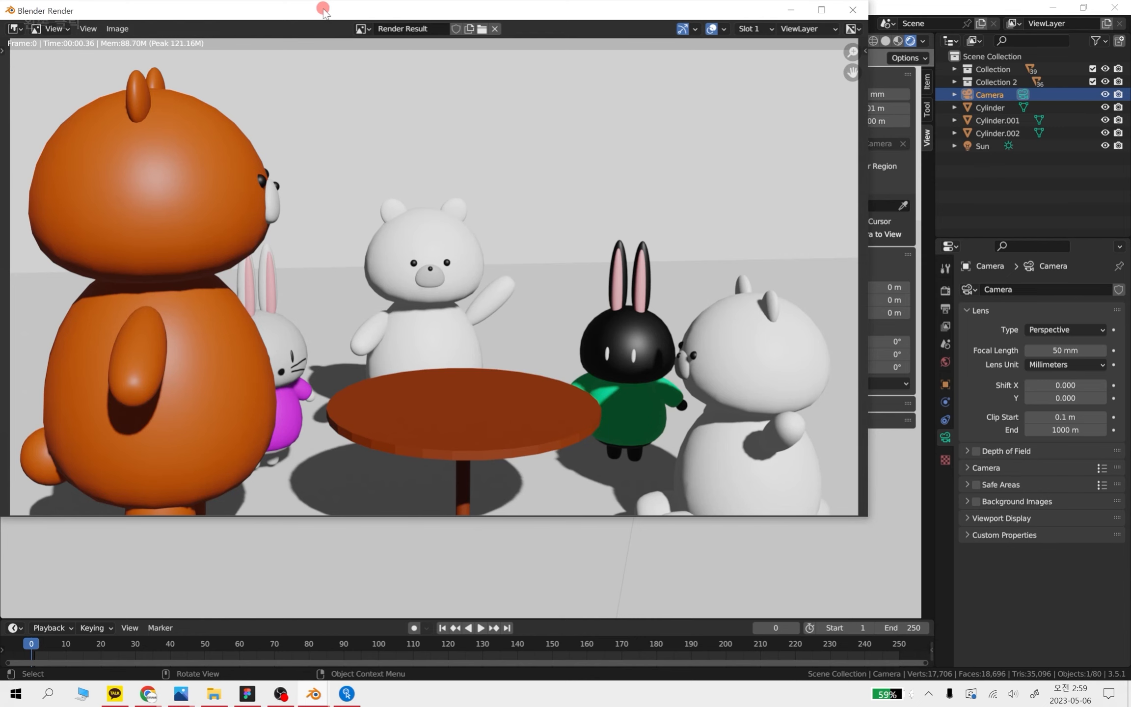
{"action": "left_click_drag", "start_coordinate": [326, 11], "coordinate": [413, 58]}
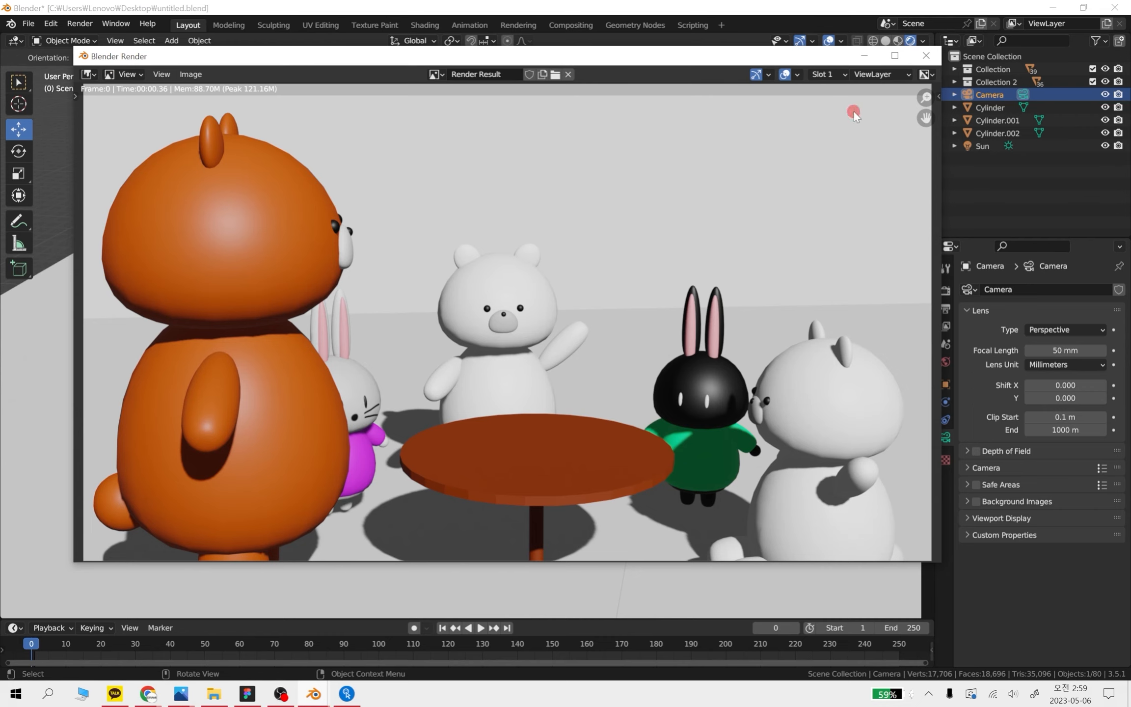
{"action": "left_click", "coordinate": [930, 58]}
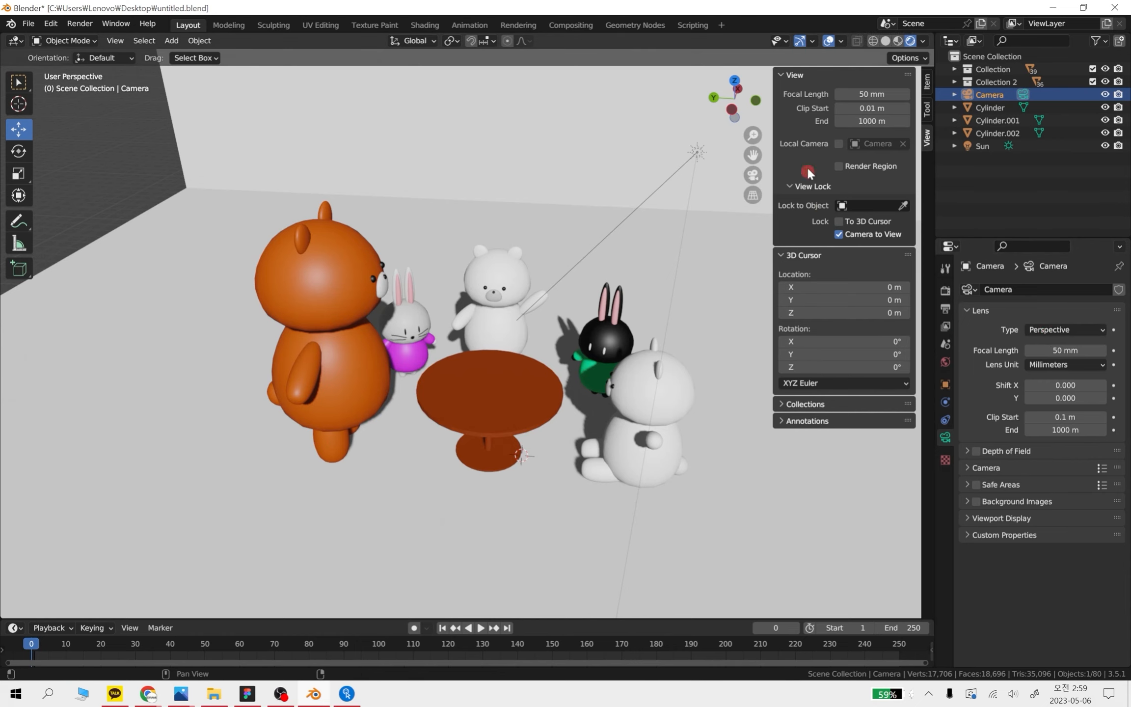
Deselect the camera and open the scene's render properties
{"action": "scroll", "coordinate": [222, 238], "scroll_direction": "down", "scroll_amount": 1}
{"action": "left_click", "coordinate": [159, 198]}
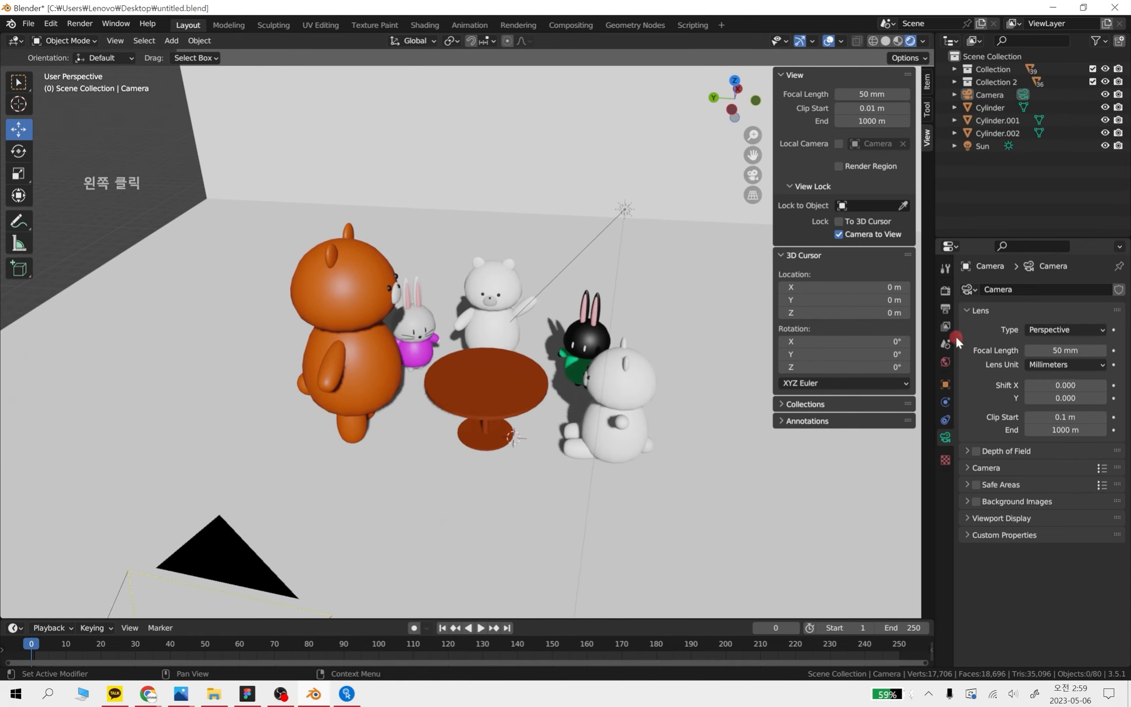
{"action": "left_click", "coordinate": [946, 268]}
{"action": "left_click", "coordinate": [943, 281]}
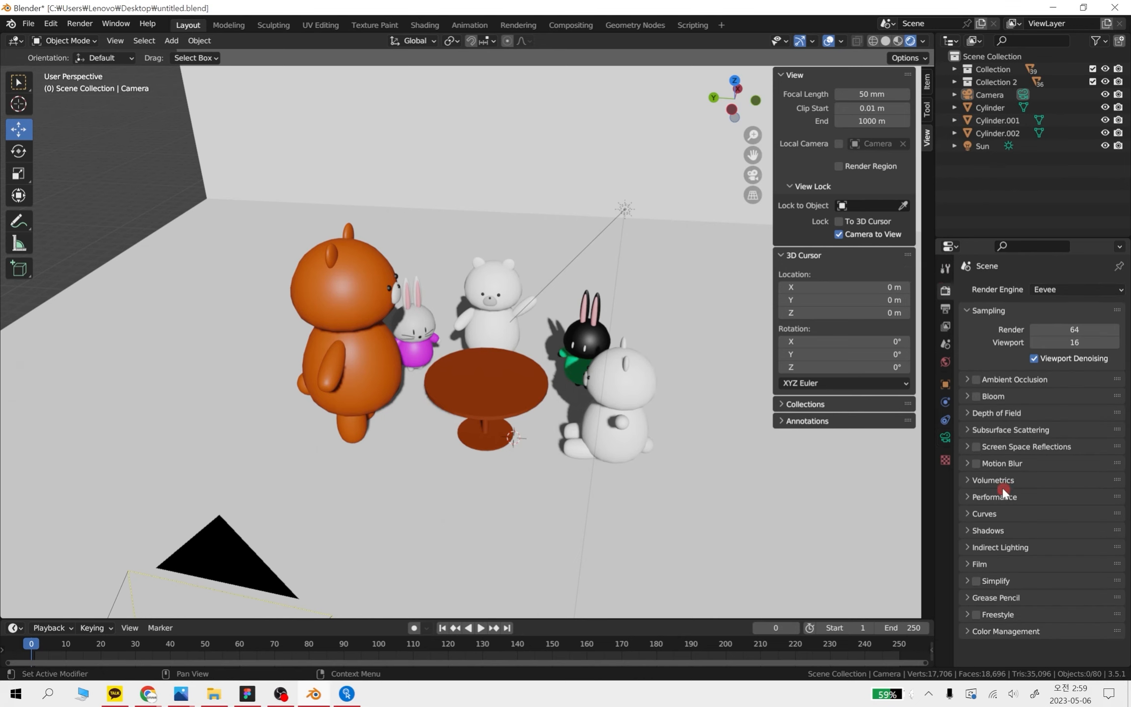
Examine the Eevee render settings, collapsing and expanding the Sampling and Motion Blur sections
{"action": "left_click", "coordinate": [946, 293]}
{"action": "left_click", "coordinate": [963, 308]}
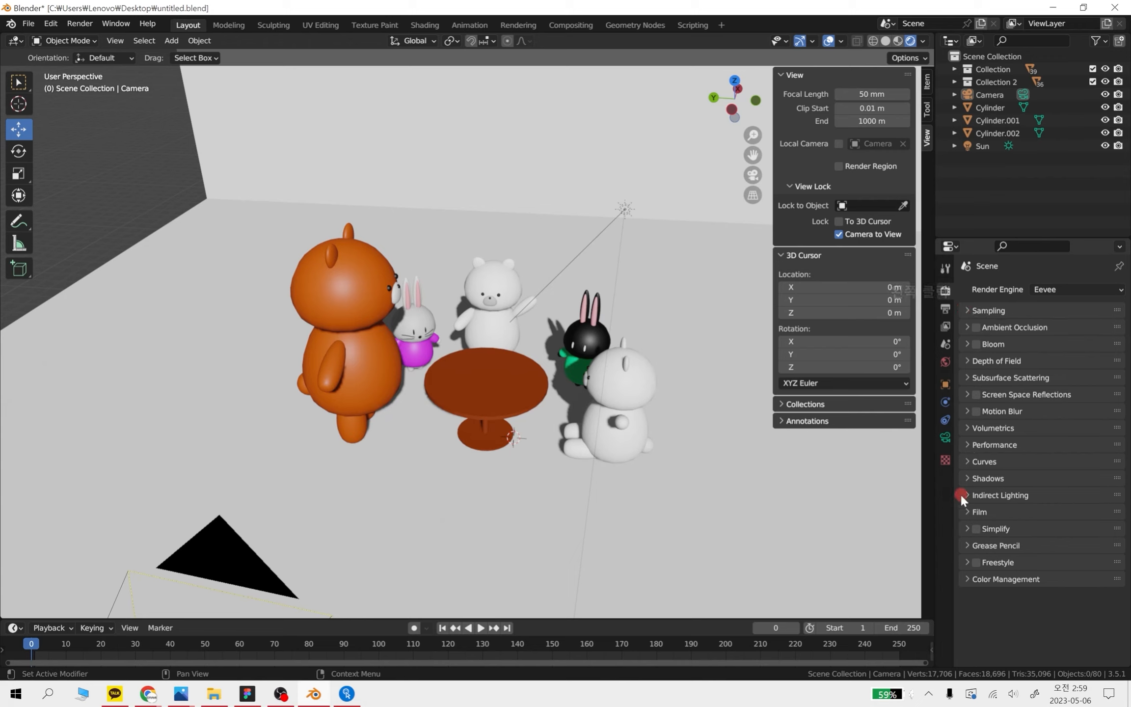
{"action": "left_click", "coordinate": [966, 312]}
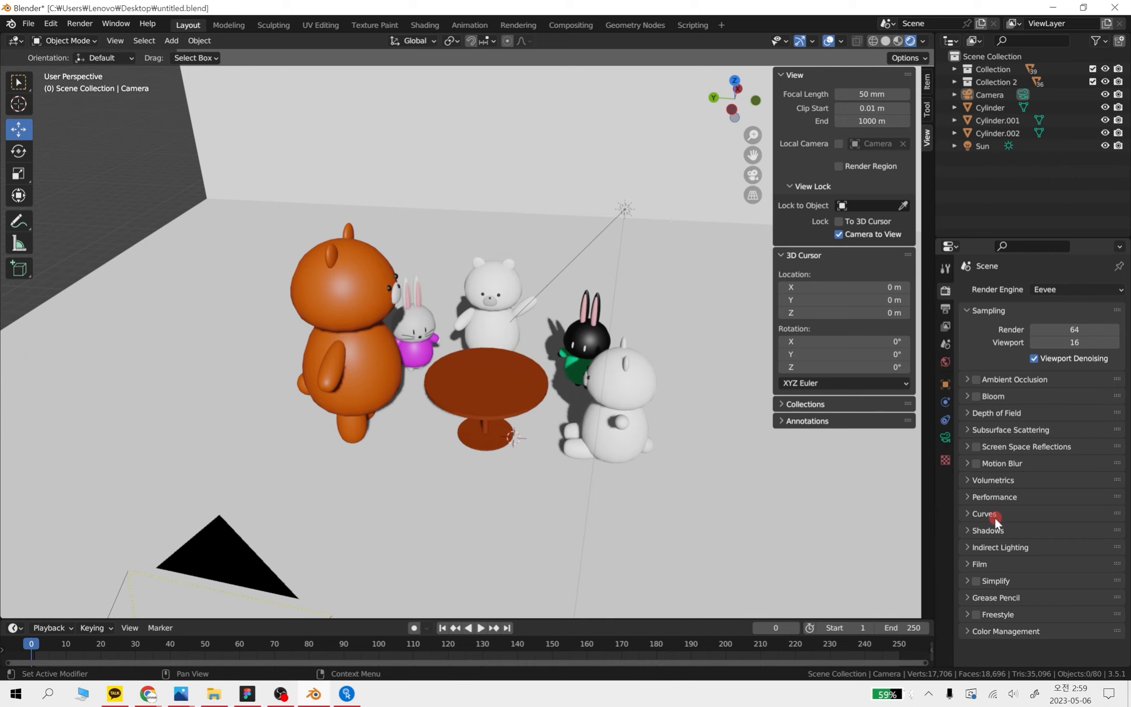
{"action": "left_click", "coordinate": [969, 464]}
{"action": "left_click", "coordinate": [967, 464]}
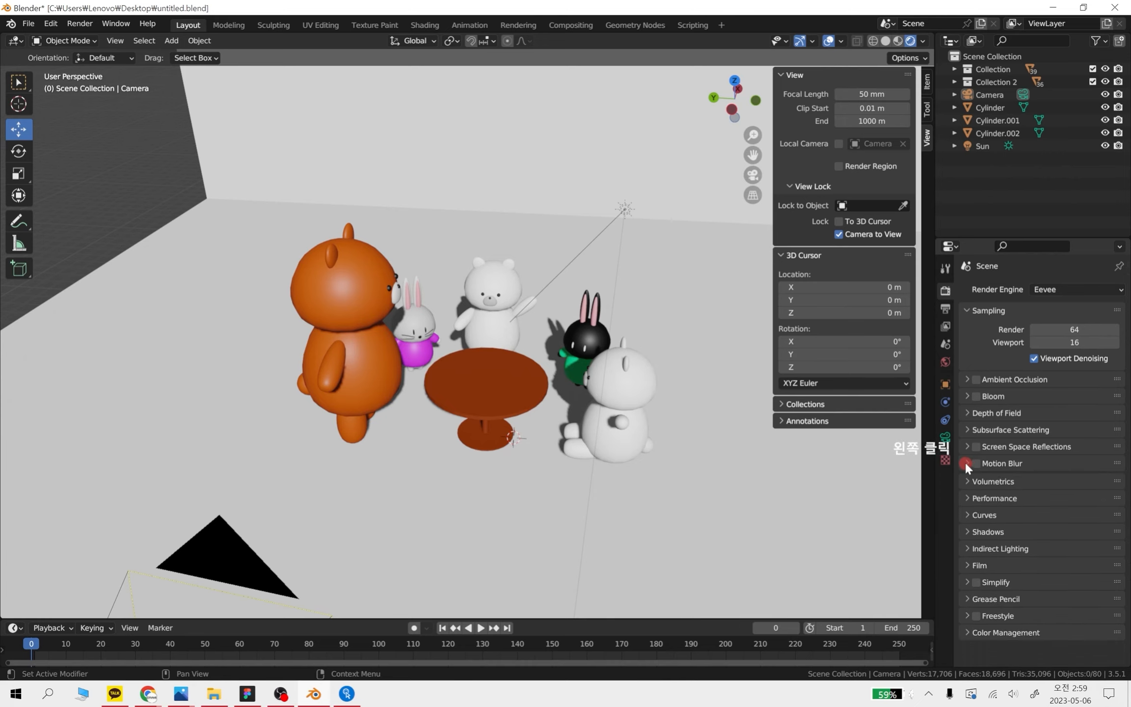
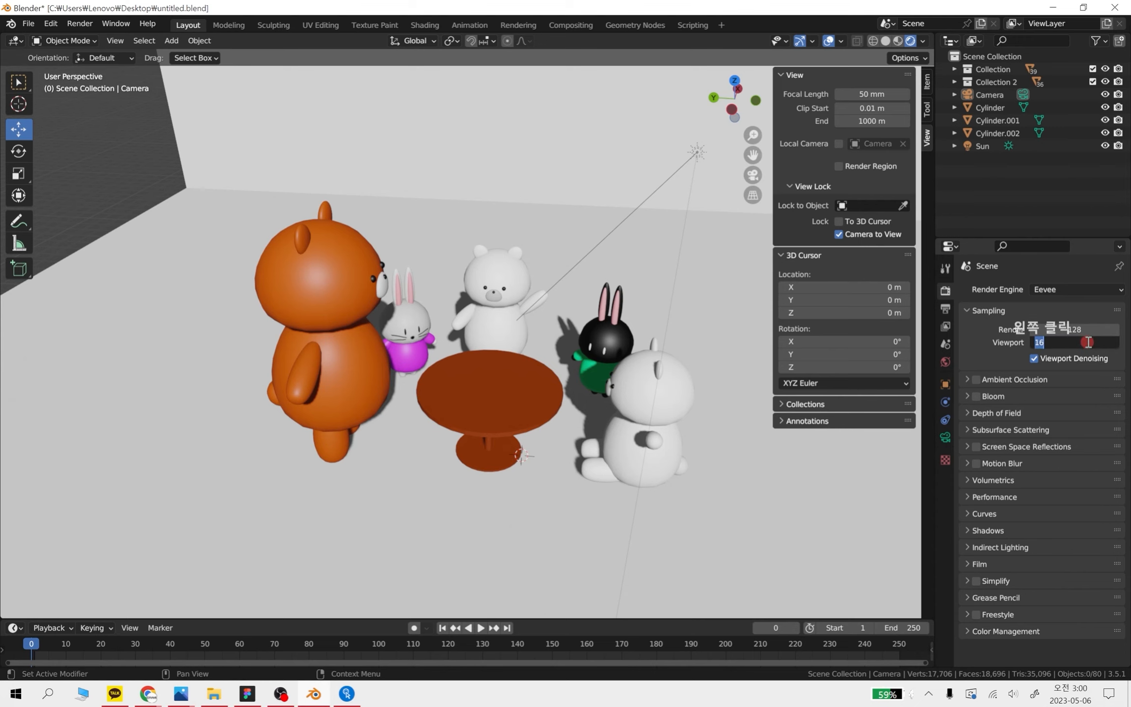
Set the viewport samples to 1 and inspect the shadow edge below the orange bear's head up close
{"action": "type", "text": "1"}
{"action": "key", "text": "Return"}
{"action": "scroll", "coordinate": [577, 426], "scroll_direction": "up", "scroll_amount": 2}
{"action": "scroll", "coordinate": [575, 420], "scroll_direction": "up", "scroll_amount": 2}
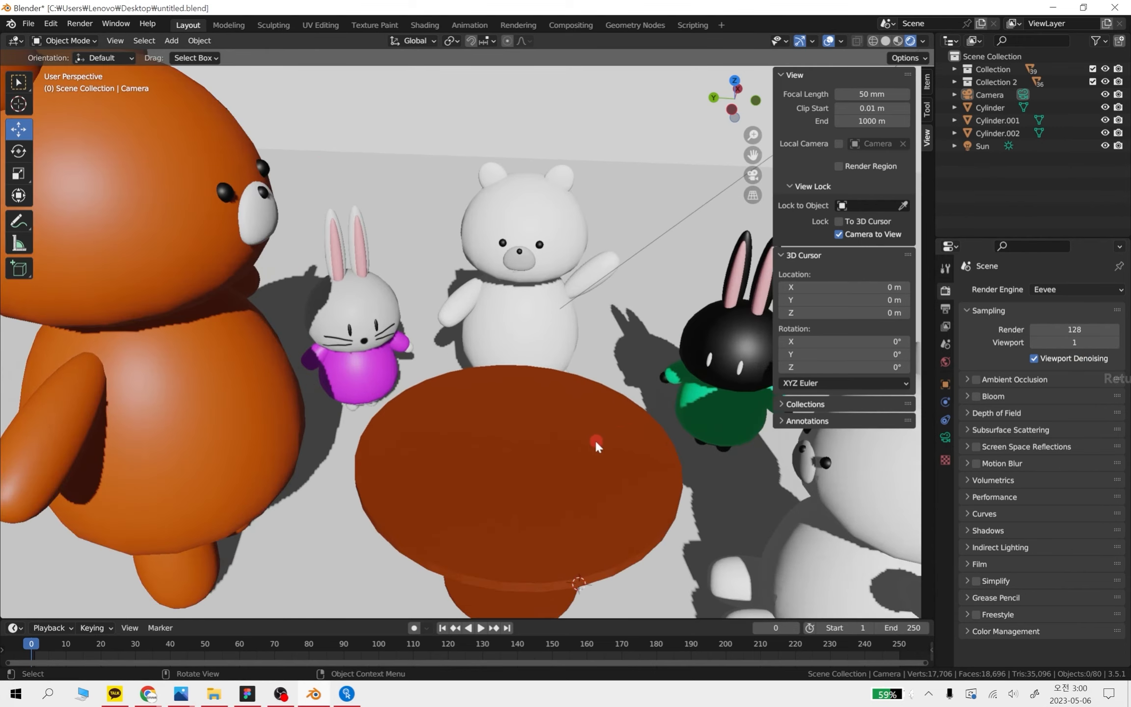
{"action": "middle_click_drag", "start_coordinate": [562, 417], "coordinate": [576, 223]}
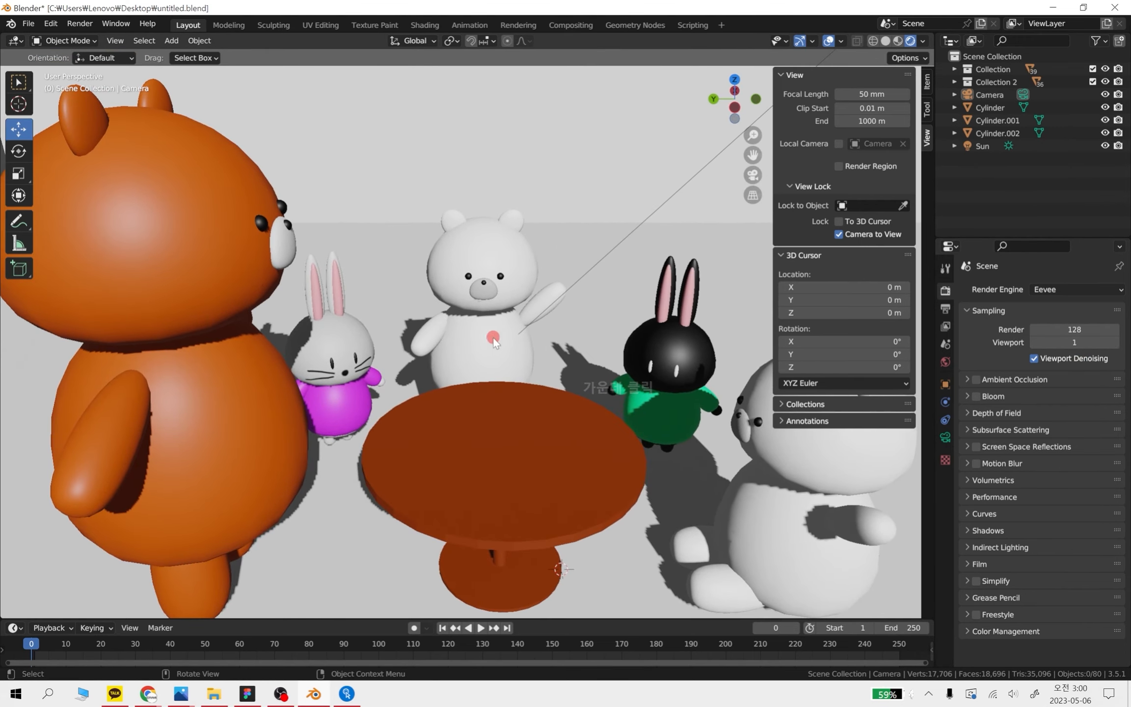
{"action": "scroll", "coordinate": [492, 337], "scroll_direction": "up", "scroll_amount": 1}
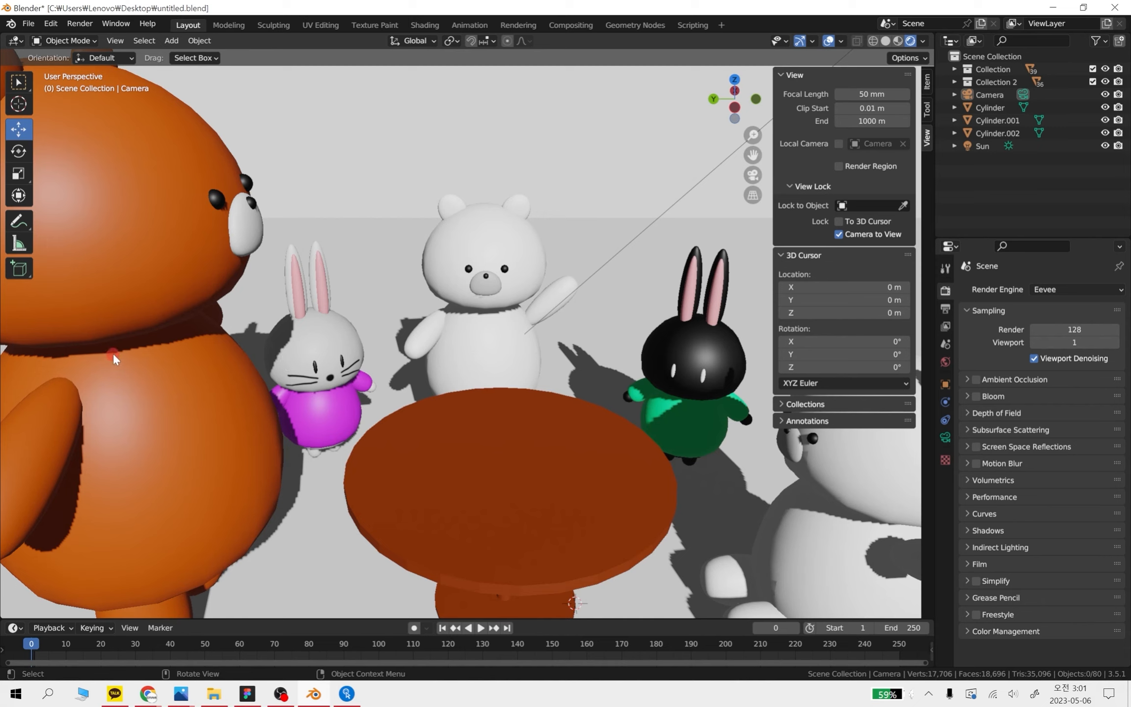
{"action": "middle_click_drag", "start_coordinate": [96, 362], "coordinate": [321, 337], "text": "shift"}
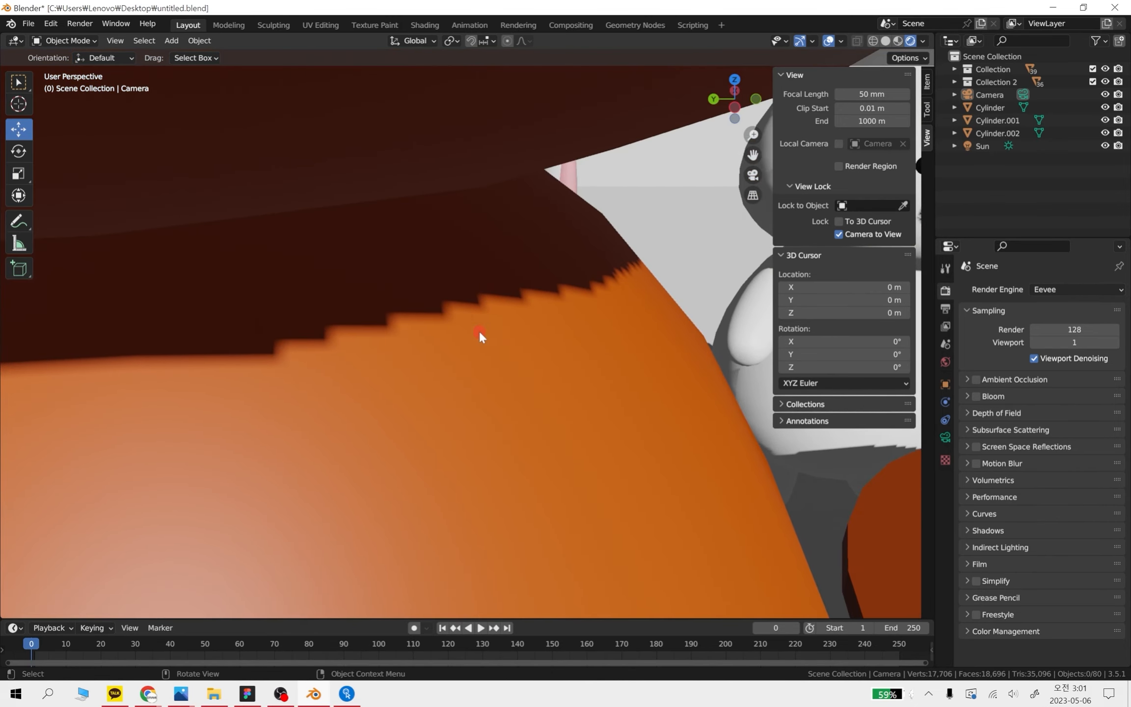
{"action": "scroll", "coordinate": [585, 305], "scroll_direction": "down", "scroll_amount": 6}
{"action": "scroll", "coordinate": [516, 349], "scroll_direction": "up", "scroll_amount": 5}
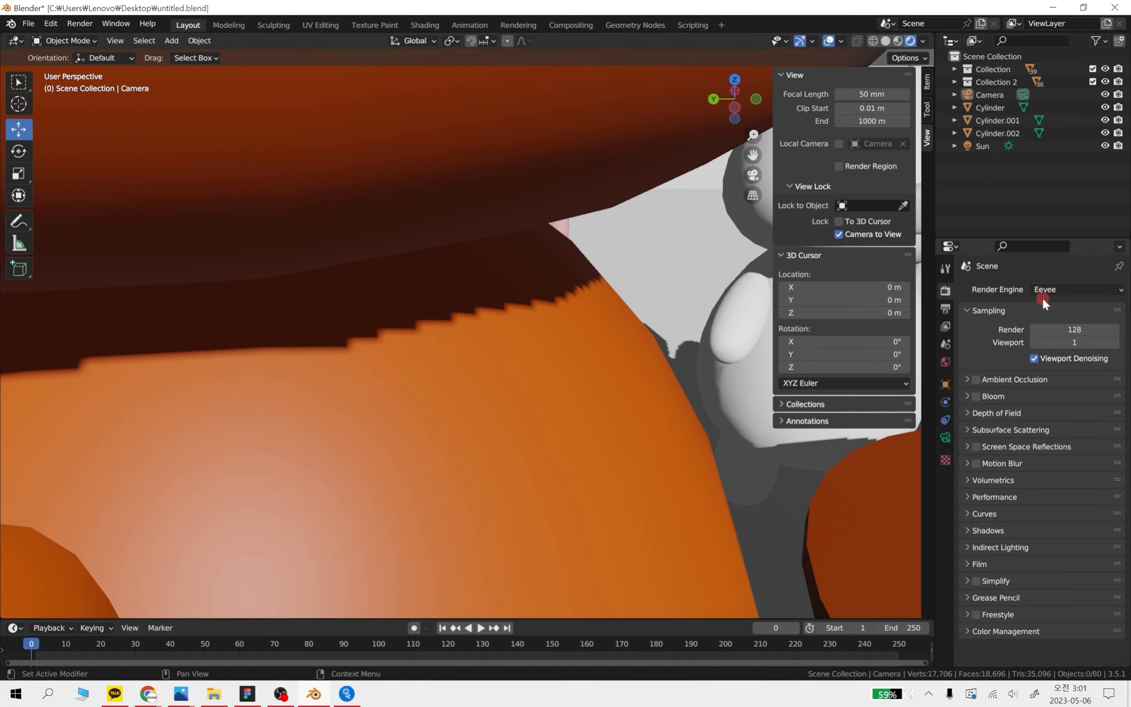
Raise the viewport samples gradually to 22 while watching the shadow edge on the orange bear
{"action": "left_click", "coordinate": [1116, 343]}
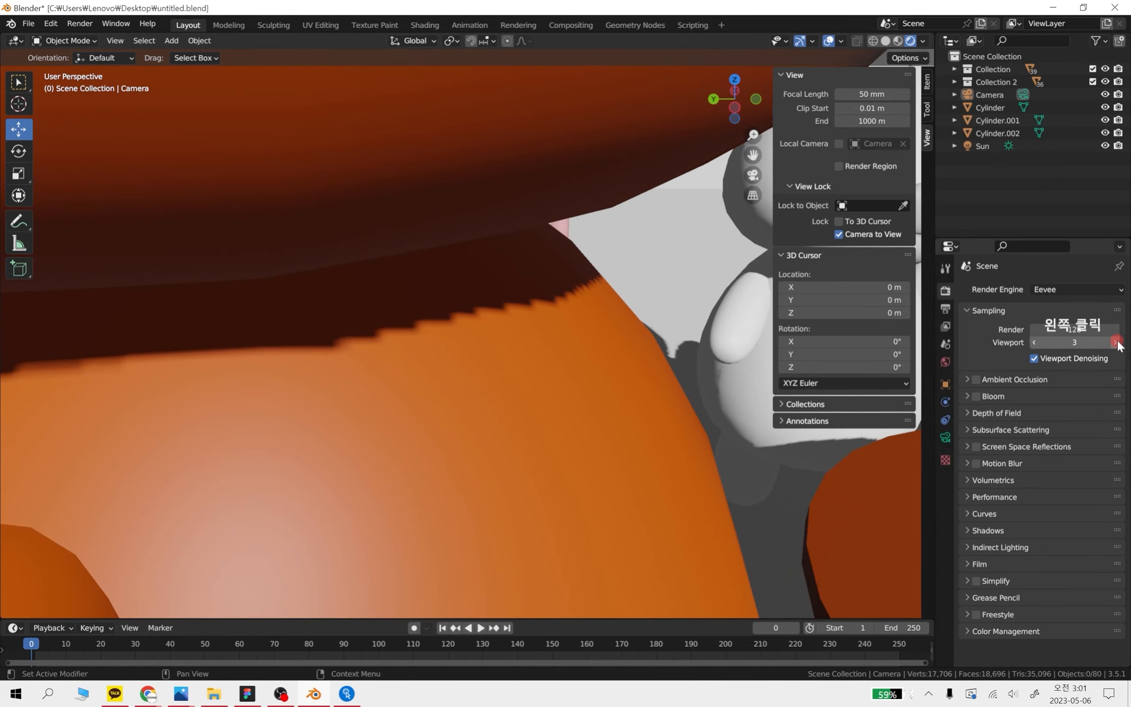
{"action": "left_click", "coordinate": [1116, 343]}
{"action": "left_click", "coordinate": [1116, 342]}
{"action": "left_click", "coordinate": [1115, 342]}
{"action": "left_click", "coordinate": [1115, 342]}
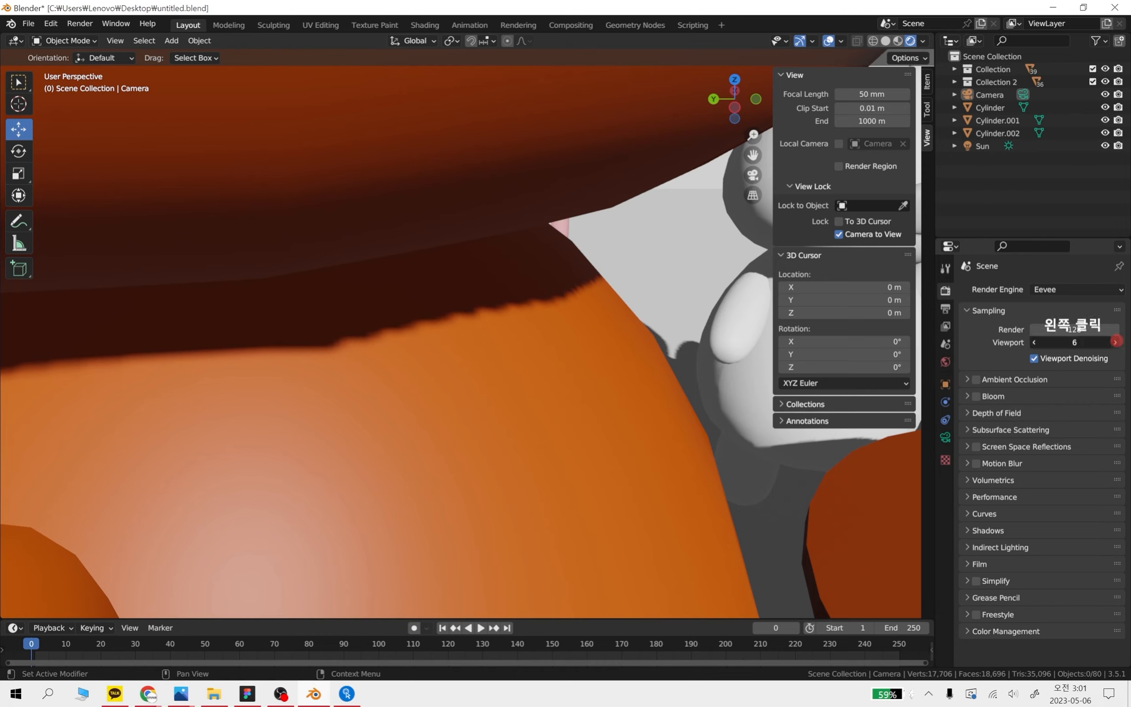
{"action": "left_click", "coordinate": [1116, 342]}
{"action": "left_click", "coordinate": [1115, 342]}
{"action": "left_click", "coordinate": [1116, 342]}
{"action": "left_click", "coordinate": [1115, 343]}
{"action": "left_click", "coordinate": [1116, 343]}
{"action": "left_click", "coordinate": [1115, 342]}
{"action": "left_click", "coordinate": [1115, 342]}
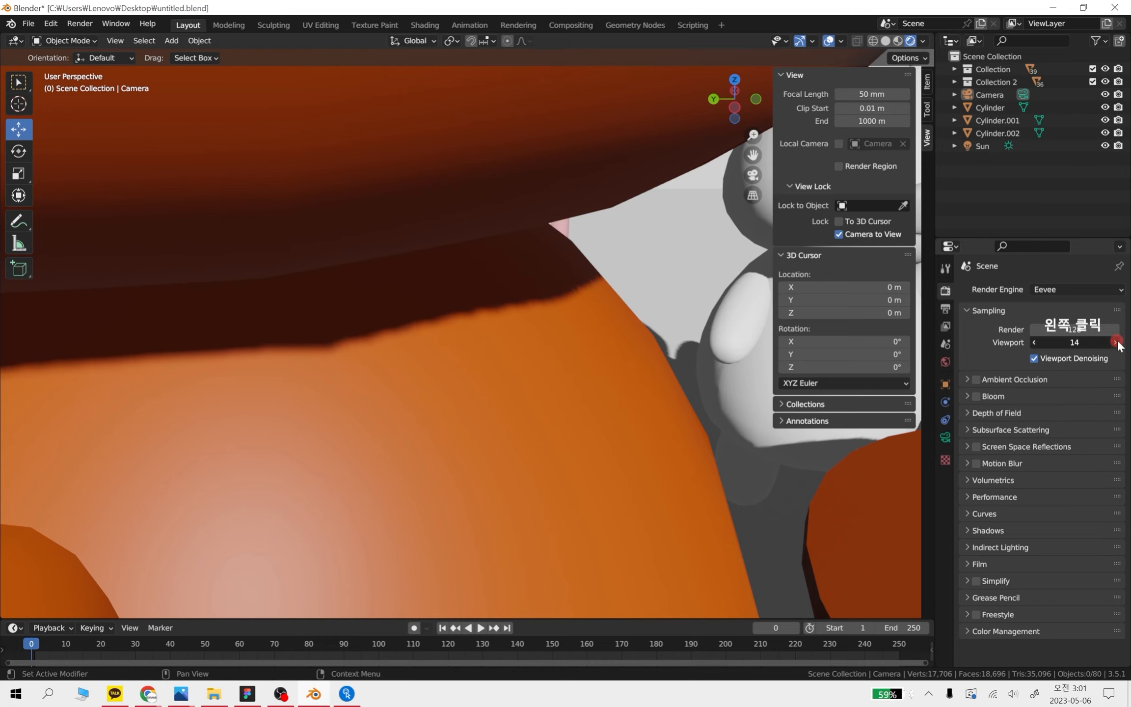
{"action": "left_click", "coordinate": [1116, 342]}
{"action": "left_click", "coordinate": [1116, 342]}
{"action": "left_click", "coordinate": [1115, 342]}
{"action": "left_click", "coordinate": [1116, 342]}
{"action": "left_click", "coordinate": [1115, 342]}
{"action": "left_click", "coordinate": [1116, 342]}
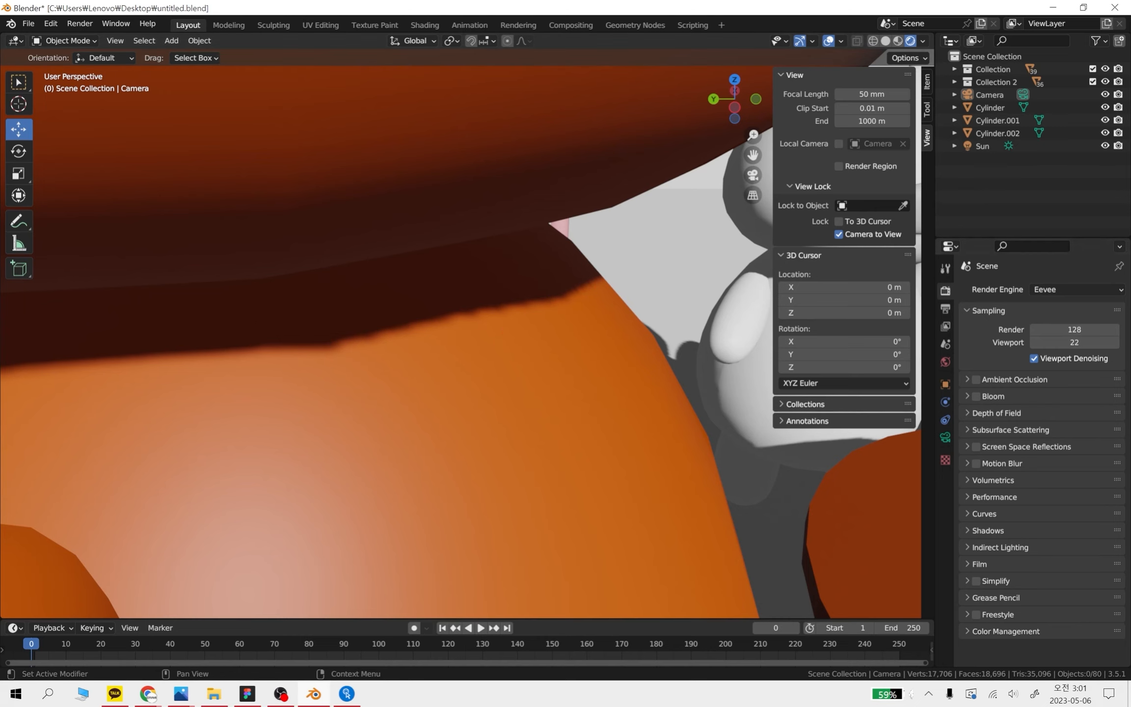
Set the viewport samples to 1, capture the bear's neck shadow as a screen snip, and put the capture window away
{"action": "left_click", "coordinate": [1080, 343]}
{"action": "type", "text": "1"}
{"action": "key", "text": "Return"}
{"action": "key", "text": "s"}
{"action": "key", "text": "super+shift+s"}
{"action": "left_click_drag", "start_coordinate": [35, 166], "coordinate": [731, 484]}
{"action": "left_click", "coordinate": [992, 554]}
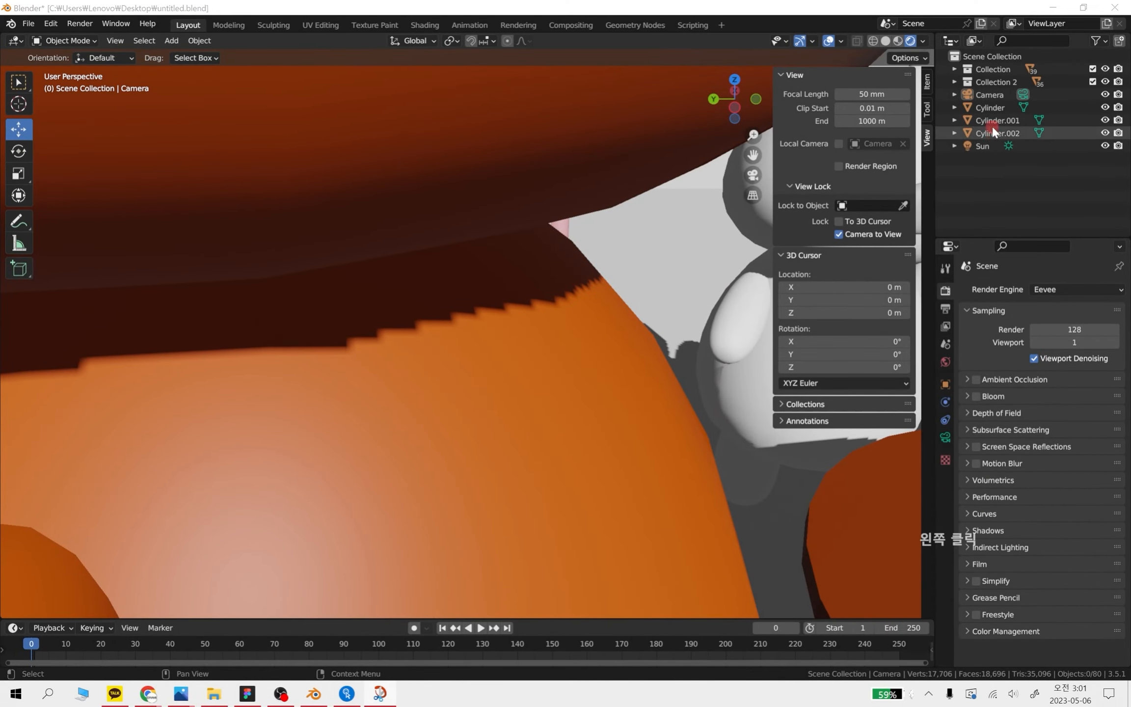
{"action": "left_click", "coordinate": [1056, 17]}
Set the viewport samples to 128 and place the captured snip beside the viewport shadow for comparison
{"action": "left_click", "coordinate": [1089, 343]}
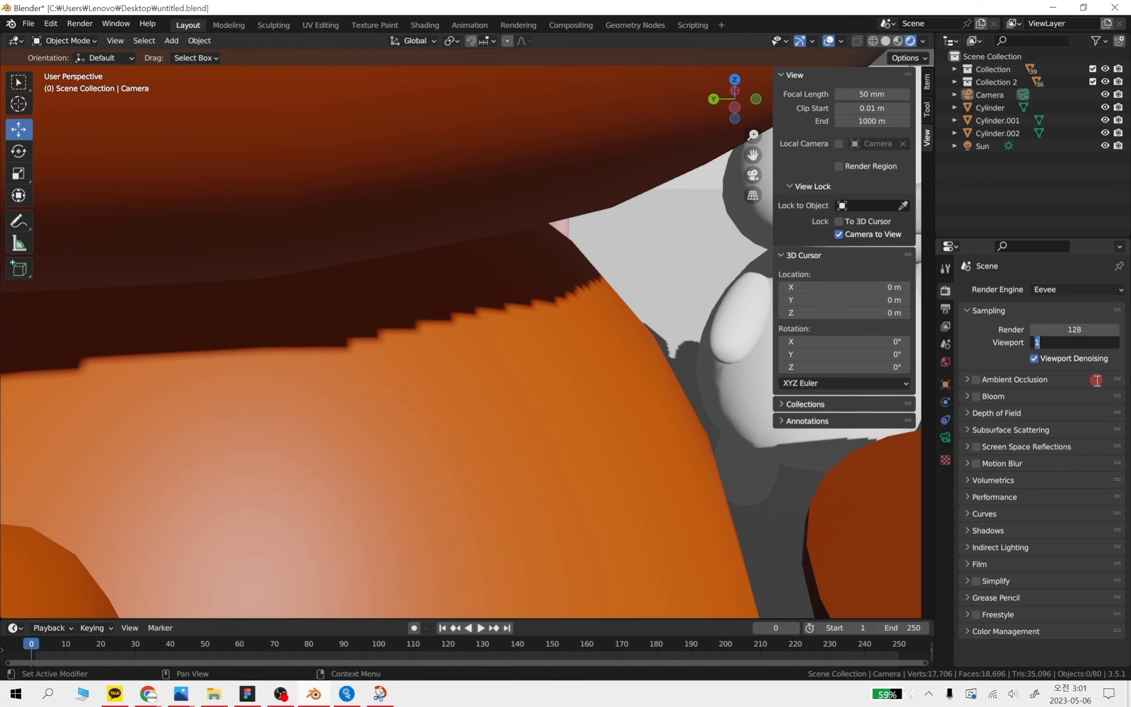
{"action": "left_click", "coordinate": [380, 693]}
{"action": "mouse_move", "coordinate": [879, 6]}
{"action": "left_mouse_down"}
{"action": "mouse_move", "coordinate": [874, 79]}
{"action": "mouse_move", "coordinate": [804, 22]}
{"action": "left_mouse_up"}
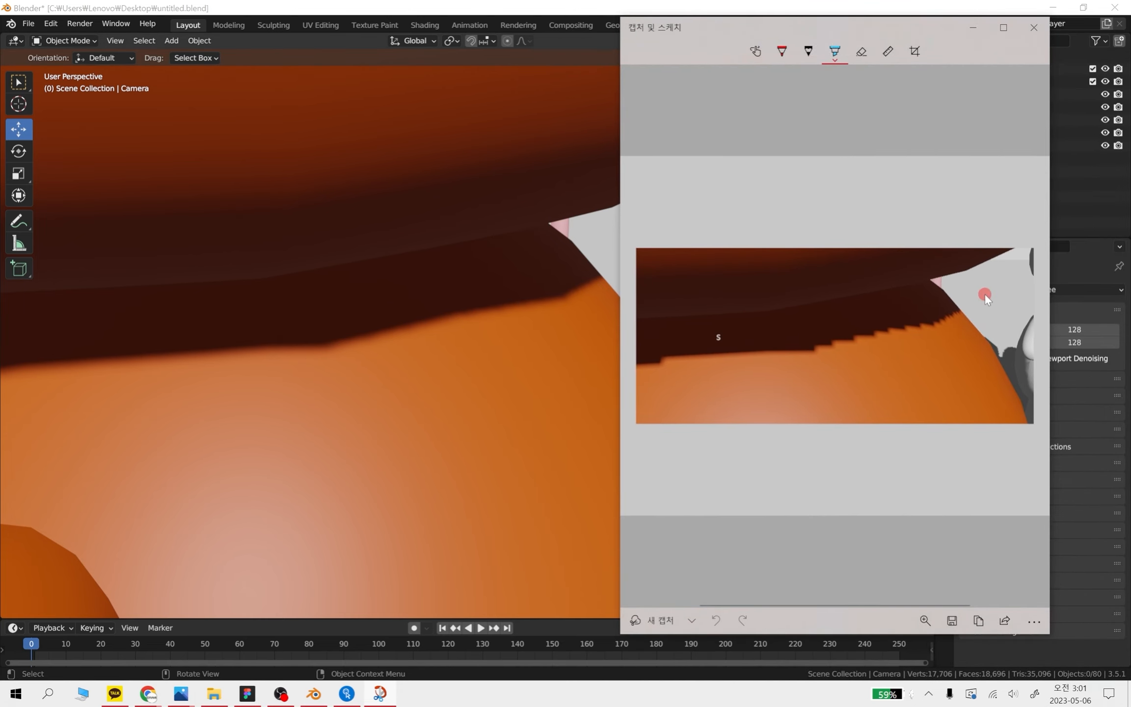
{"action": "mouse_move", "coordinate": [903, 22]}
{"action": "left_mouse_down"}
{"action": "mouse_move", "coordinate": [816, 31]}
{"action": "mouse_move", "coordinate": [796, 13]}
{"action": "left_mouse_up"}
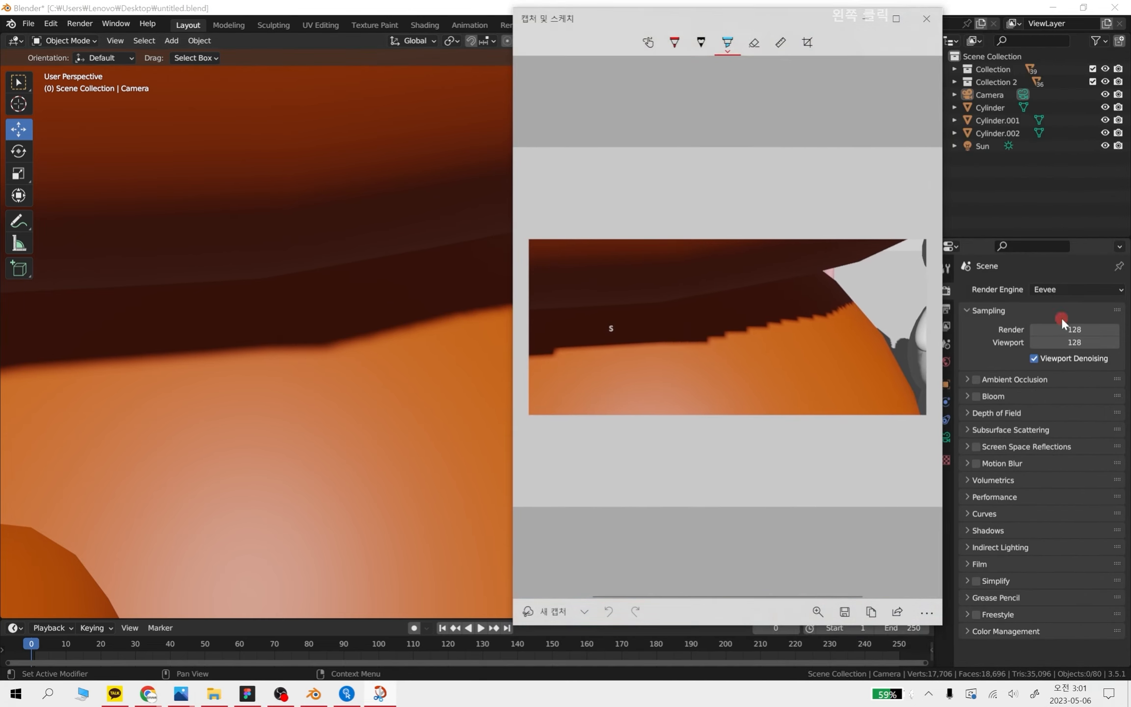
{"action": "left_click", "coordinate": [980, 322]}
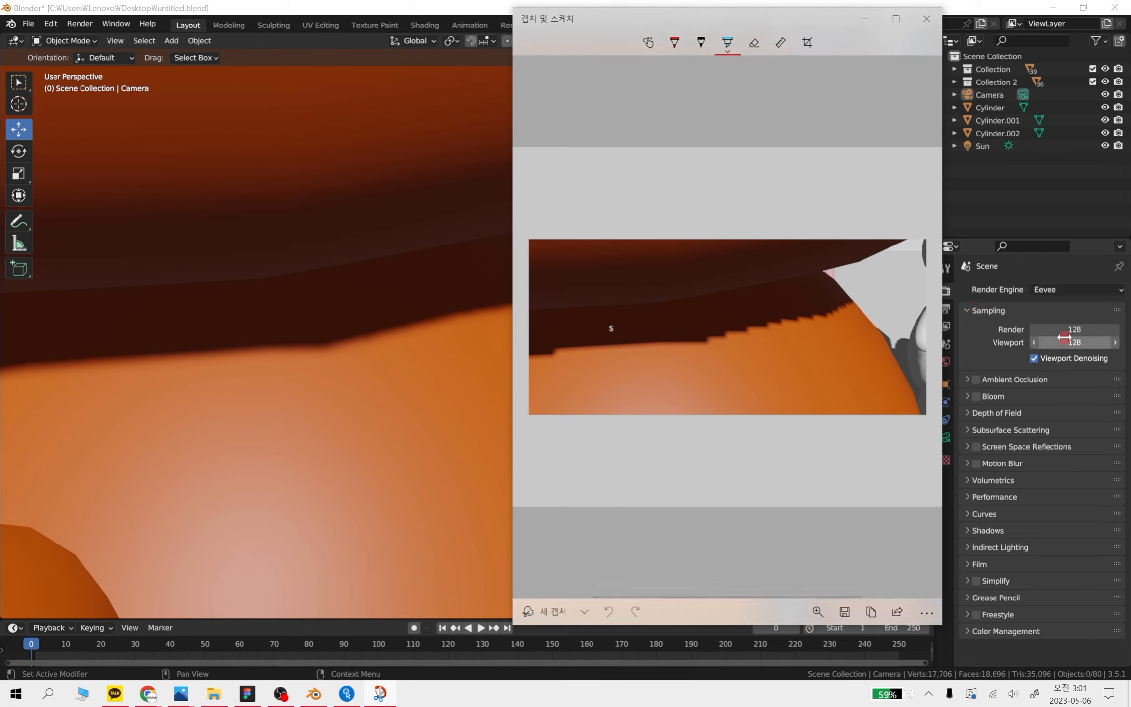
Highlight the jagged shadow edge on the captured snip and close the capture window
{"action": "left_click", "coordinate": [604, 379]}
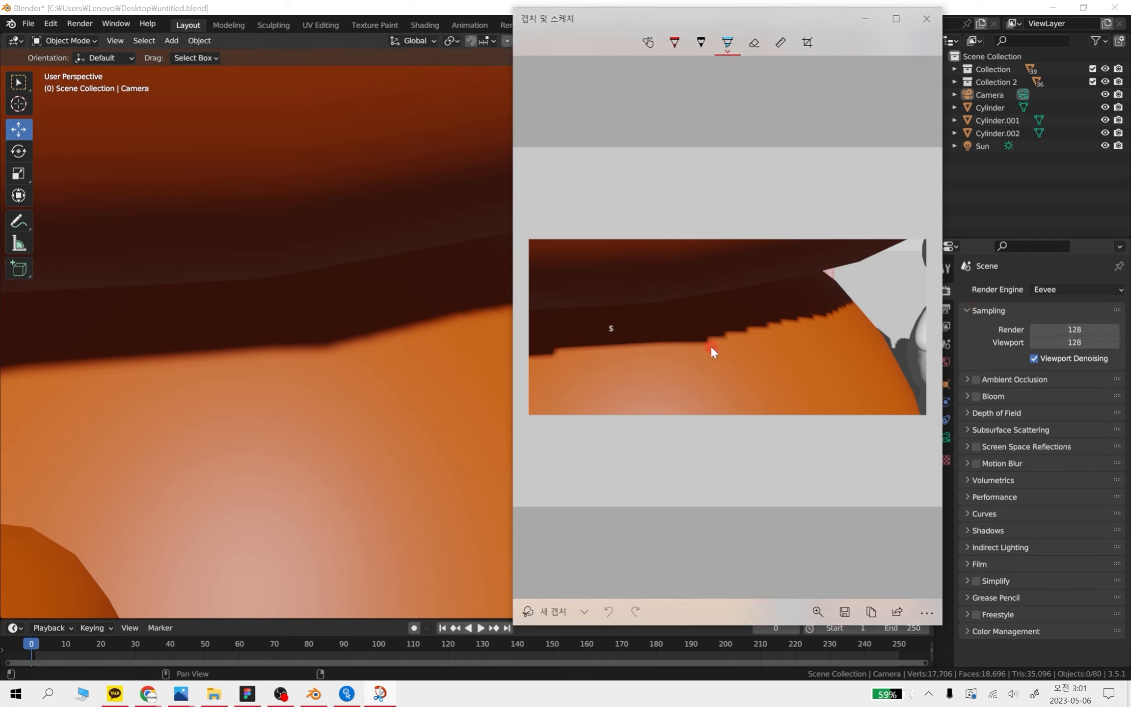
{"action": "left_click_drag", "start_coordinate": [682, 348], "coordinate": [749, 333]}
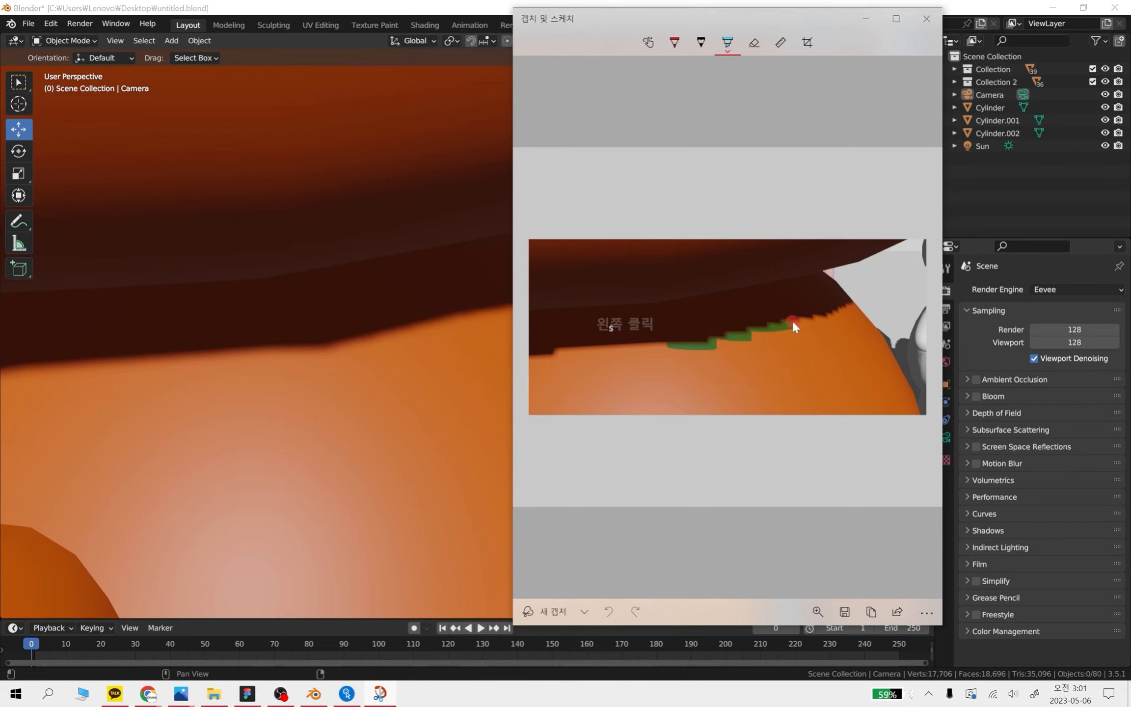
{"action": "mouse_move", "coordinate": [846, 310]}
{"action": "left_mouse_down"}
{"action": "mouse_move", "coordinate": [860, 304]}
{"action": "mouse_move", "coordinate": [675, 331]}
{"action": "left_mouse_up"}
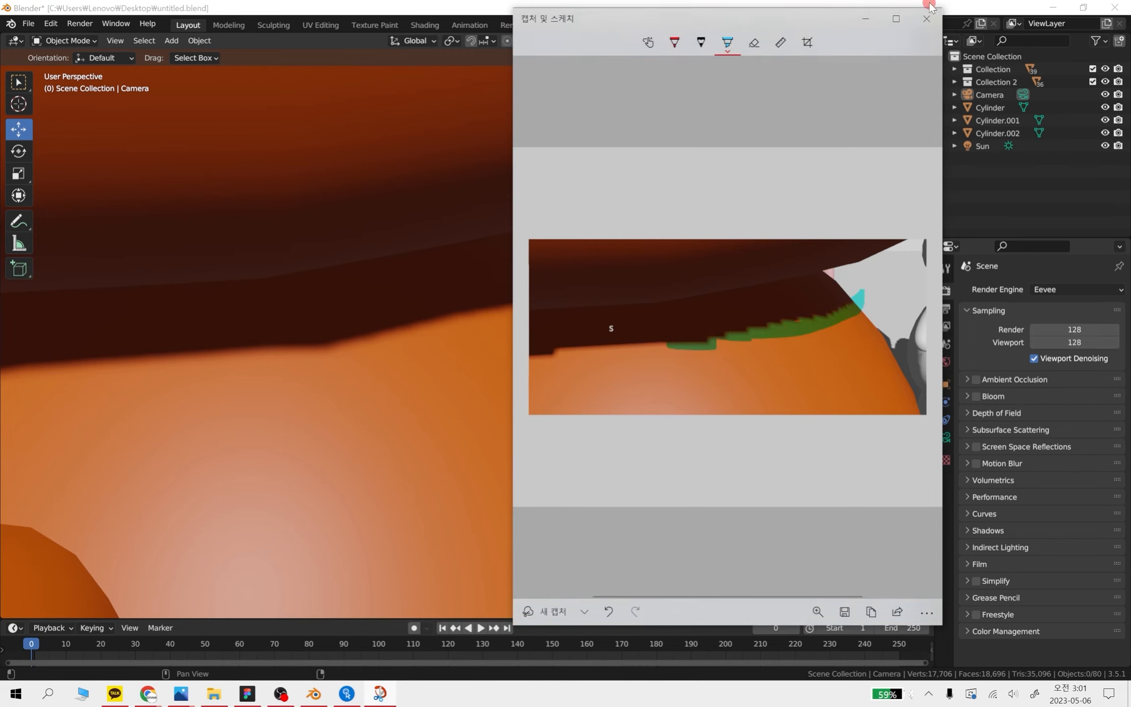
{"action": "left_click", "coordinate": [927, 20]}
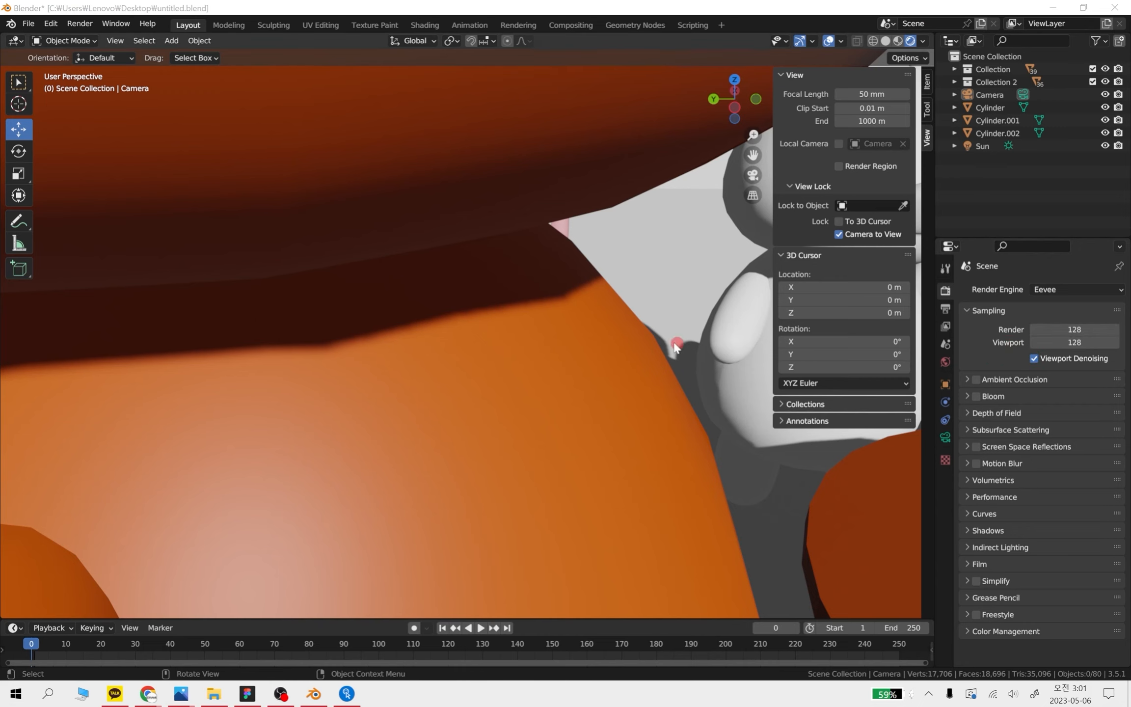
Check the smoothed shadow edge on the orange bear, and return the viewport samples to 1
{"action": "scroll", "coordinate": [591, 338], "scroll_direction": "up", "scroll_amount": 1}
{"action": "scroll", "coordinate": [460, 309], "scroll_direction": "down", "scroll_amount": 1}
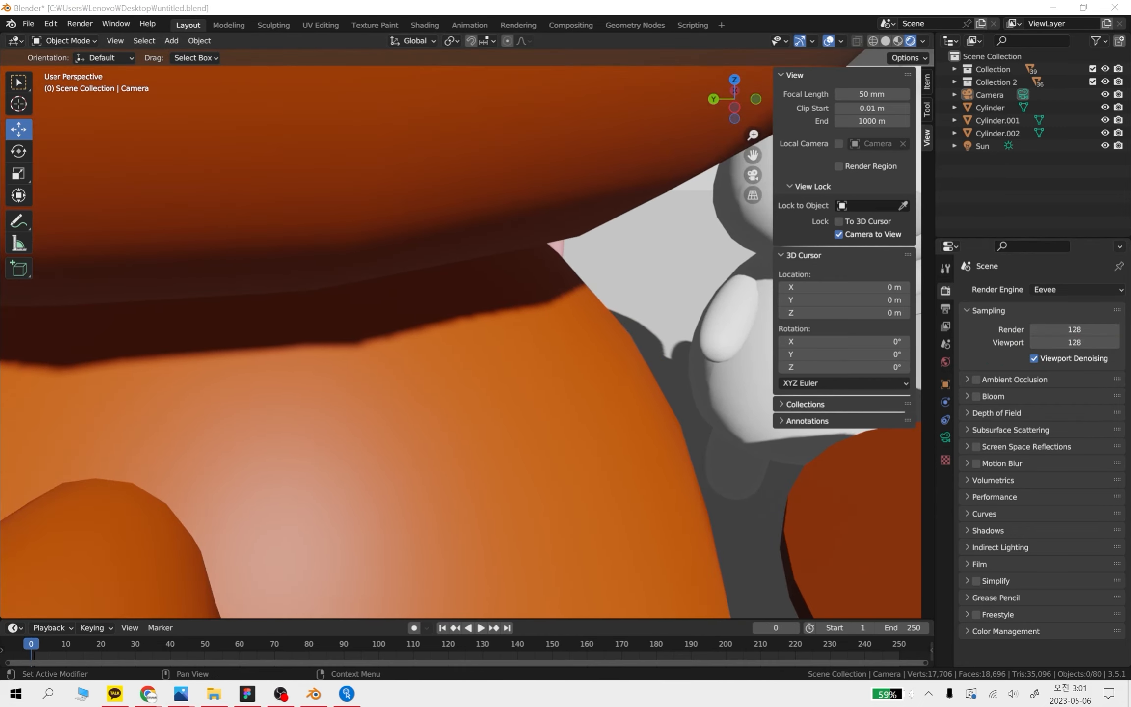
{"action": "left_click", "coordinate": [1086, 342]}
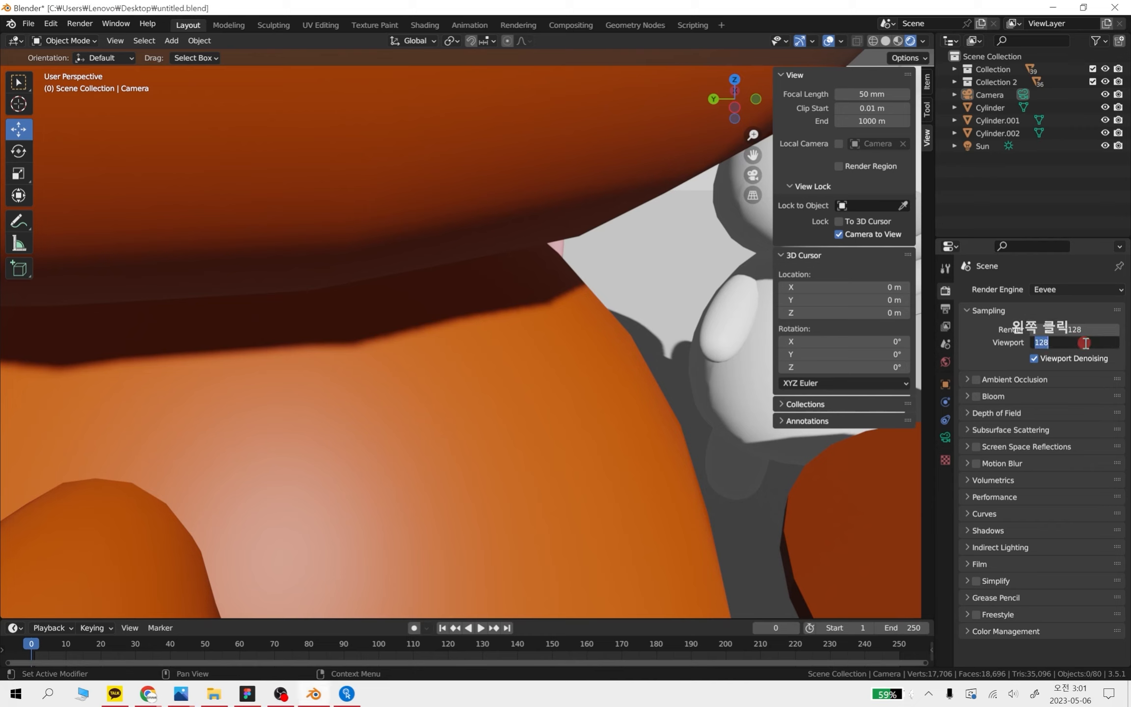
{"action": "type", "text": "1"}
{"action": "key", "text": "Return"}
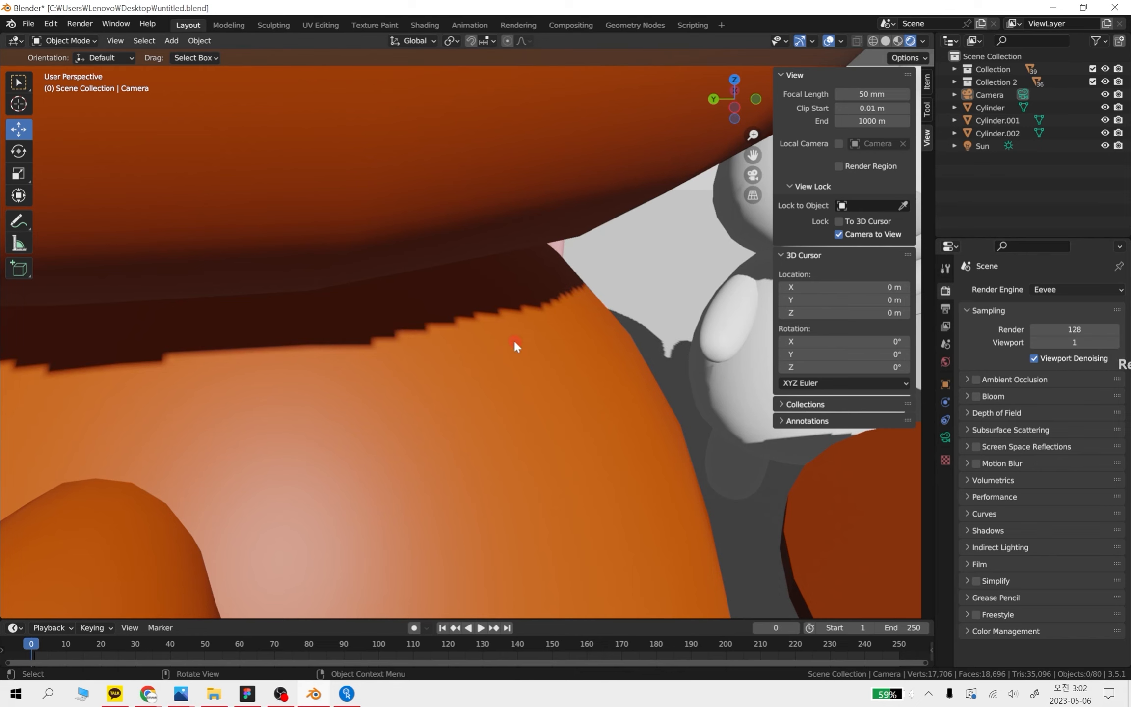
Examine the characters' shadow edges around the table from several angles at the low viewport sampling
{"action": "scroll", "coordinate": [514, 340], "scroll_direction": "down", "scroll_amount": 10}
{"action": "middle_click_drag", "start_coordinate": [600, 402], "coordinate": [709, 479]}
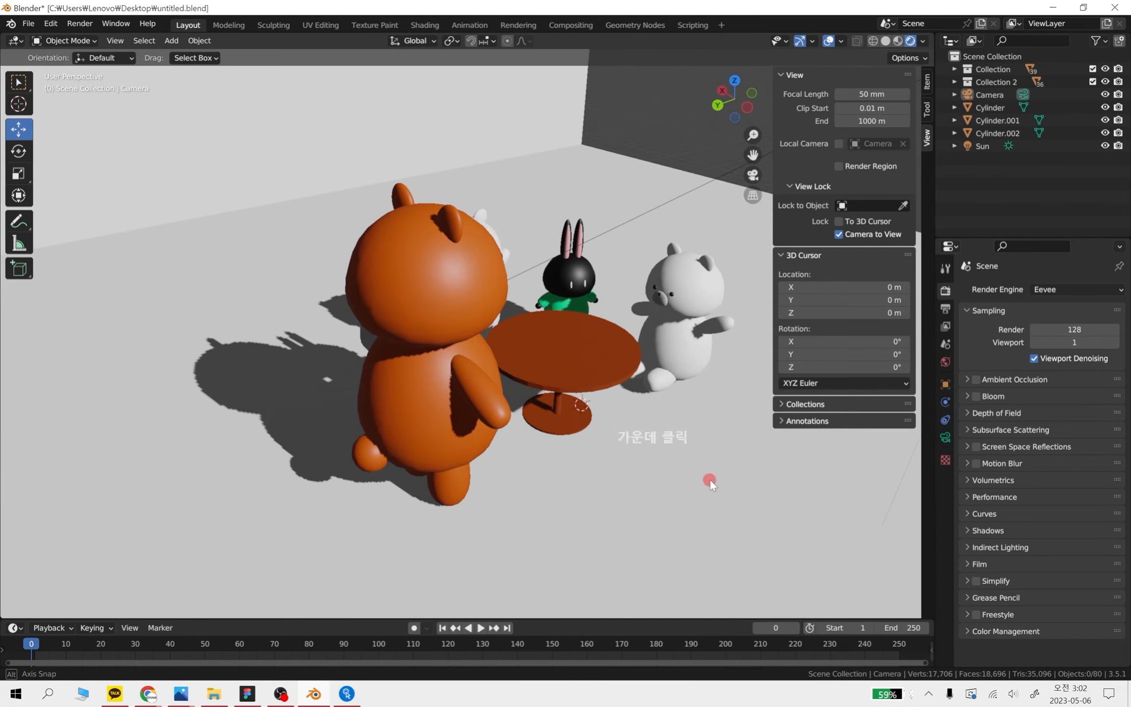
{"action": "middle_click_drag", "start_coordinate": [457, 381], "coordinate": [512, 396], "text": "shift"}
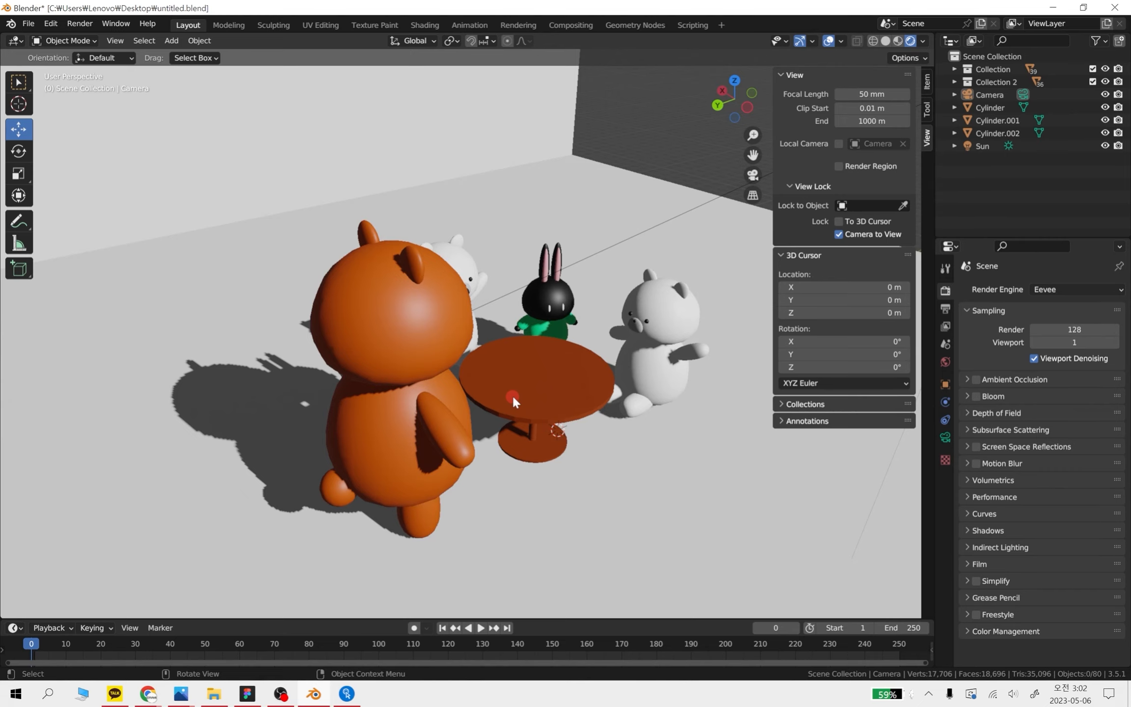
{"action": "scroll", "coordinate": [513, 393], "scroll_direction": "up", "scroll_amount": 2}
{"action": "middle_click_drag", "start_coordinate": [619, 423], "coordinate": [598, 411]}
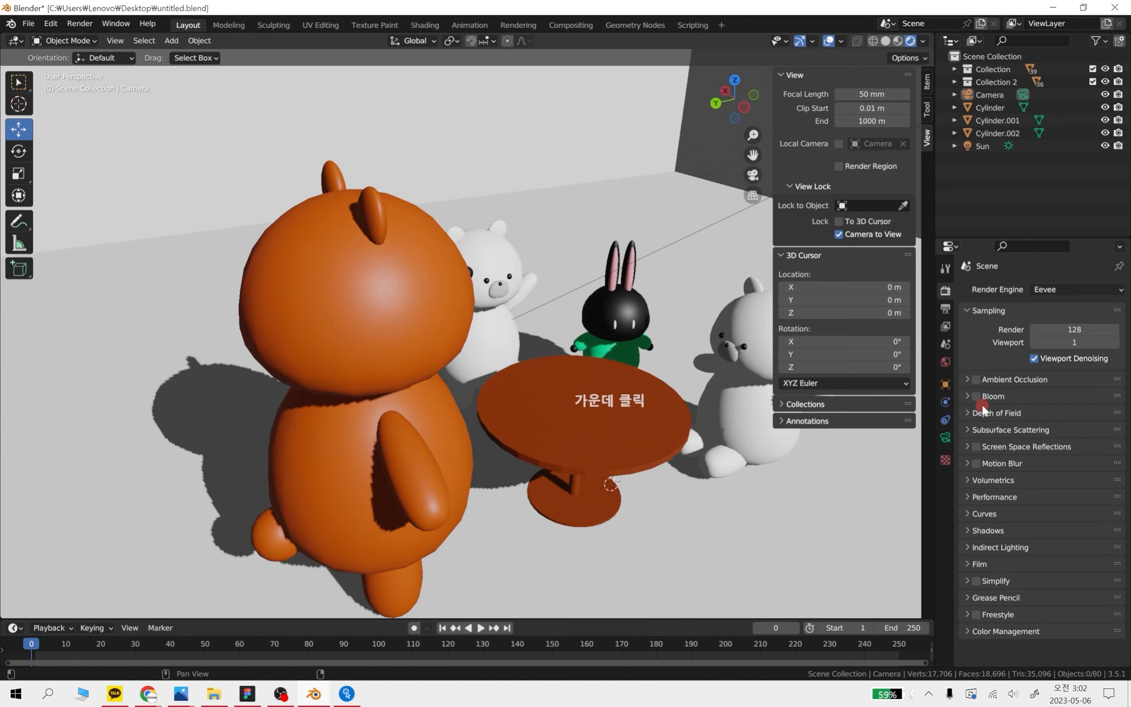
{"action": "left_click", "coordinate": [1080, 342]}
{"action": "left_click", "coordinate": [1084, 325]}
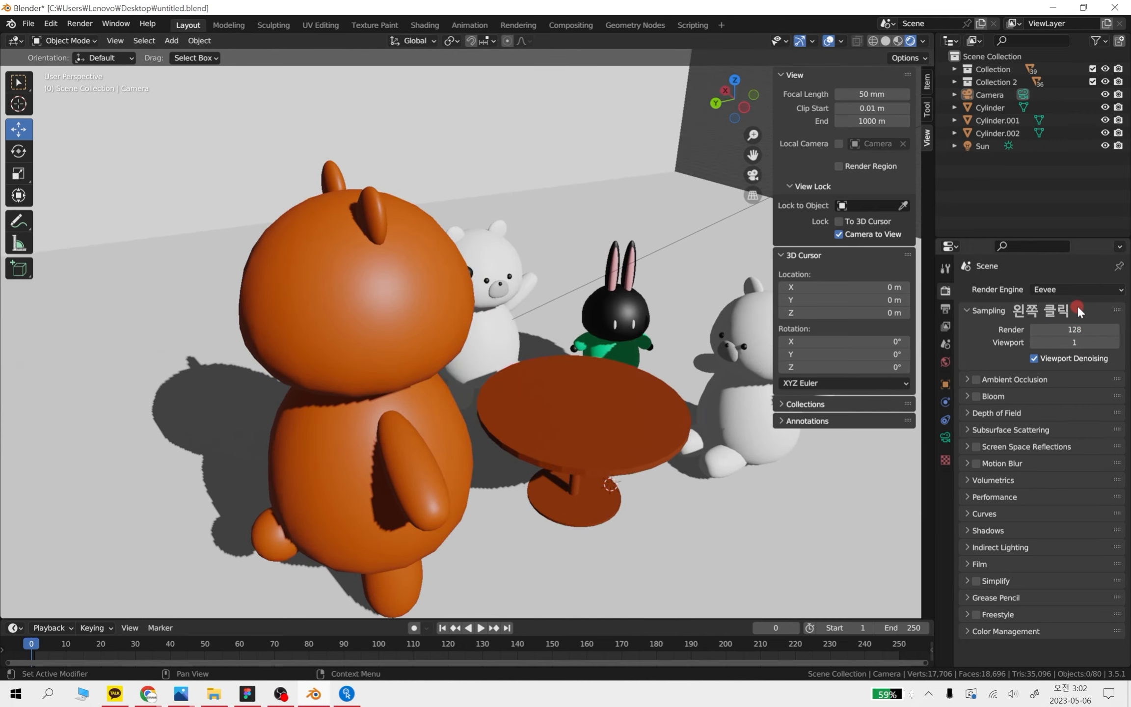
{"action": "left_click", "coordinate": [82, 23]}
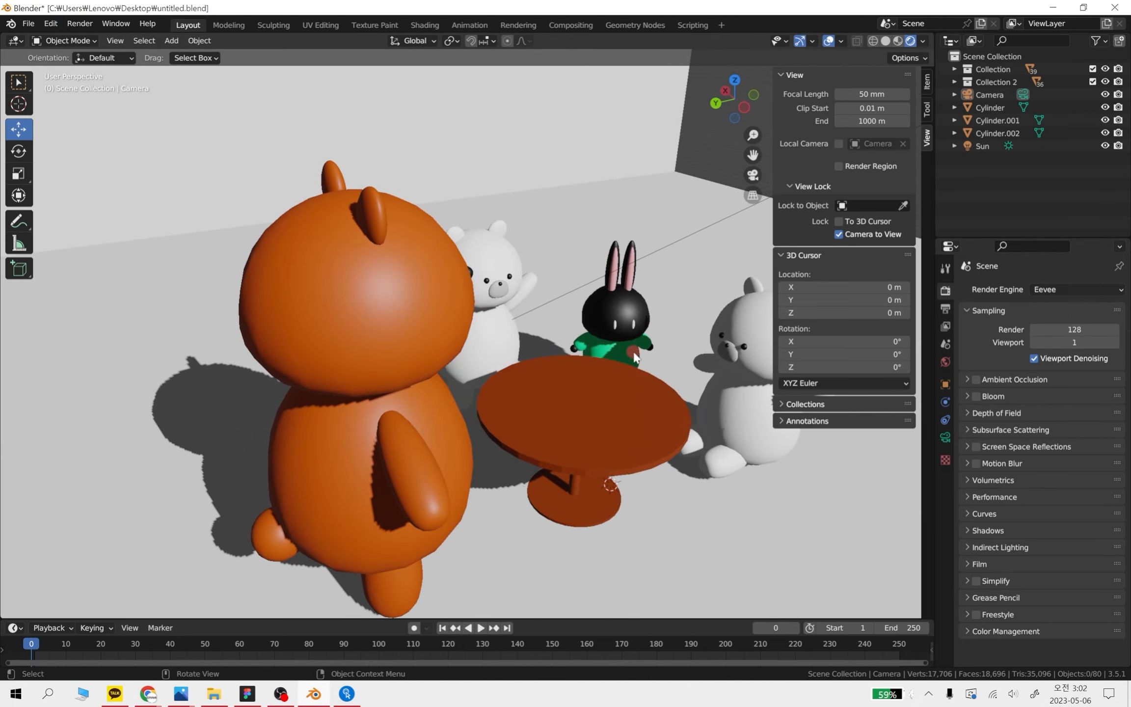
{"action": "mouse_move", "coordinate": [564, 423]}
{"action": "middle_mouse_down"}
{"action": "mouse_move", "coordinate": [599, 398]}
{"action": "mouse_move", "coordinate": [633, 431]}
{"action": "mouse_move", "coordinate": [483, 378]}
{"action": "mouse_move", "coordinate": [511, 430]}
{"action": "mouse_move", "coordinate": [504, 456]}
{"action": "mouse_move", "coordinate": [518, 420]}
{"action": "mouse_move", "coordinate": [589, 392]}
{"action": "mouse_move", "coordinate": [560, 380]}
{"action": "mouse_move", "coordinate": [587, 418]}
{"action": "middle_mouse_up"}
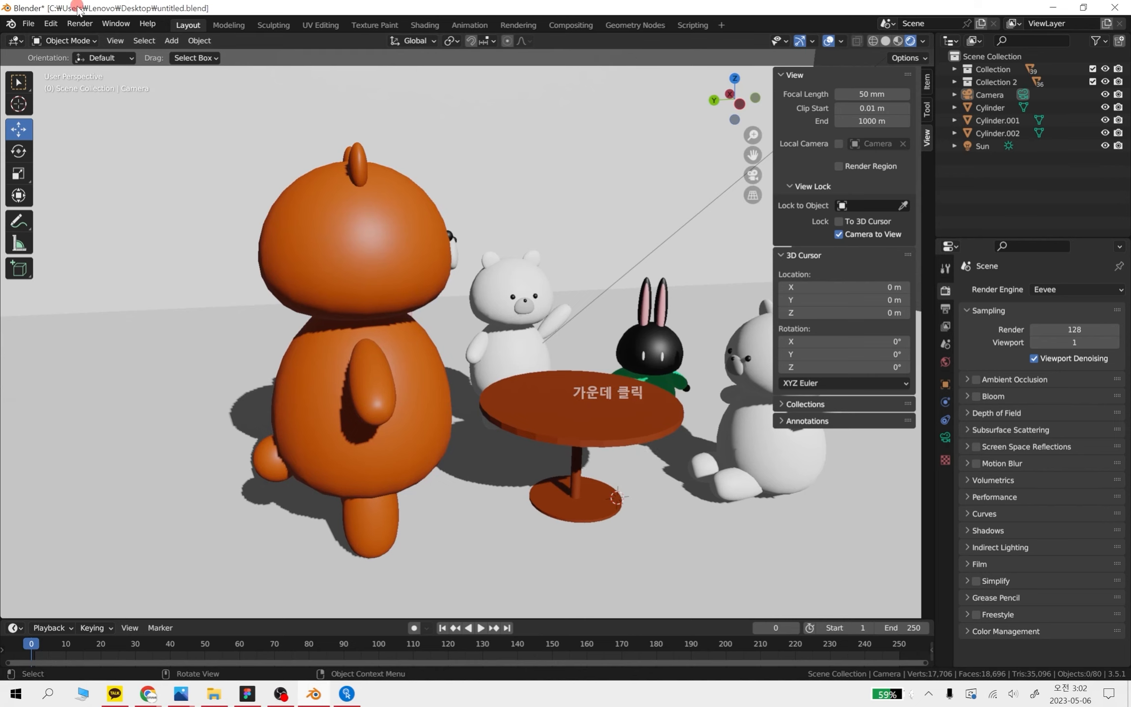
Render a still image of the scene, examine the shadow edges on the bears and rabbit, and close the render window
{"action": "left_click", "coordinate": [80, 24]}
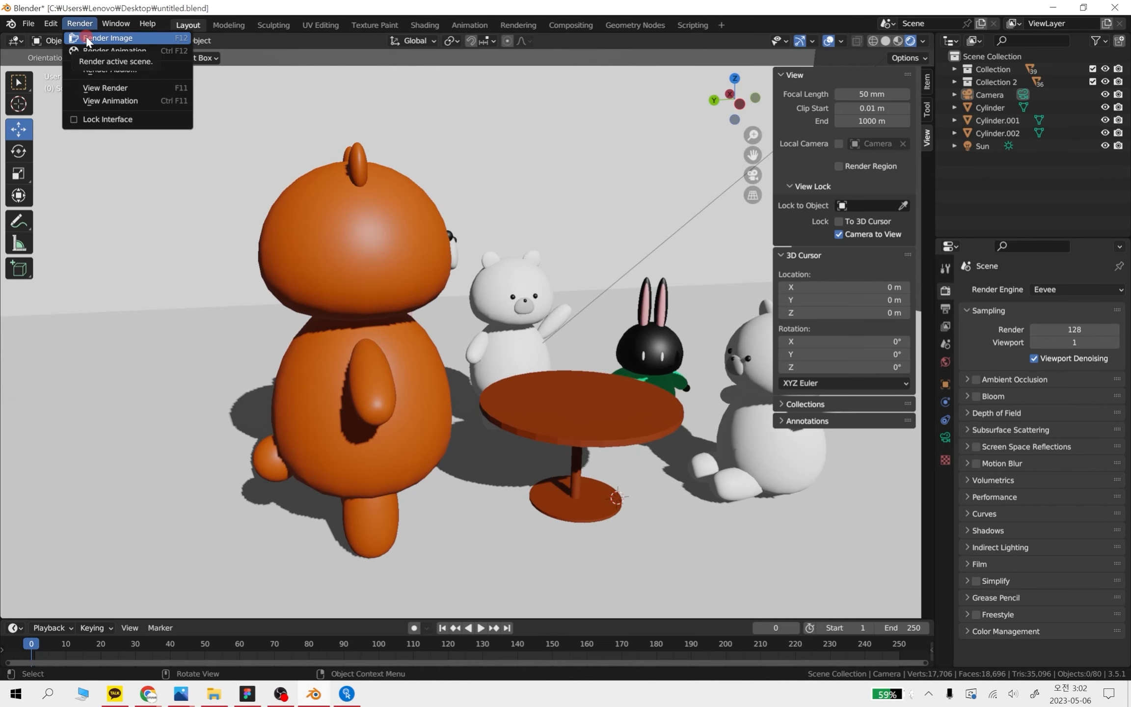
{"action": "left_click", "coordinate": [87, 39]}
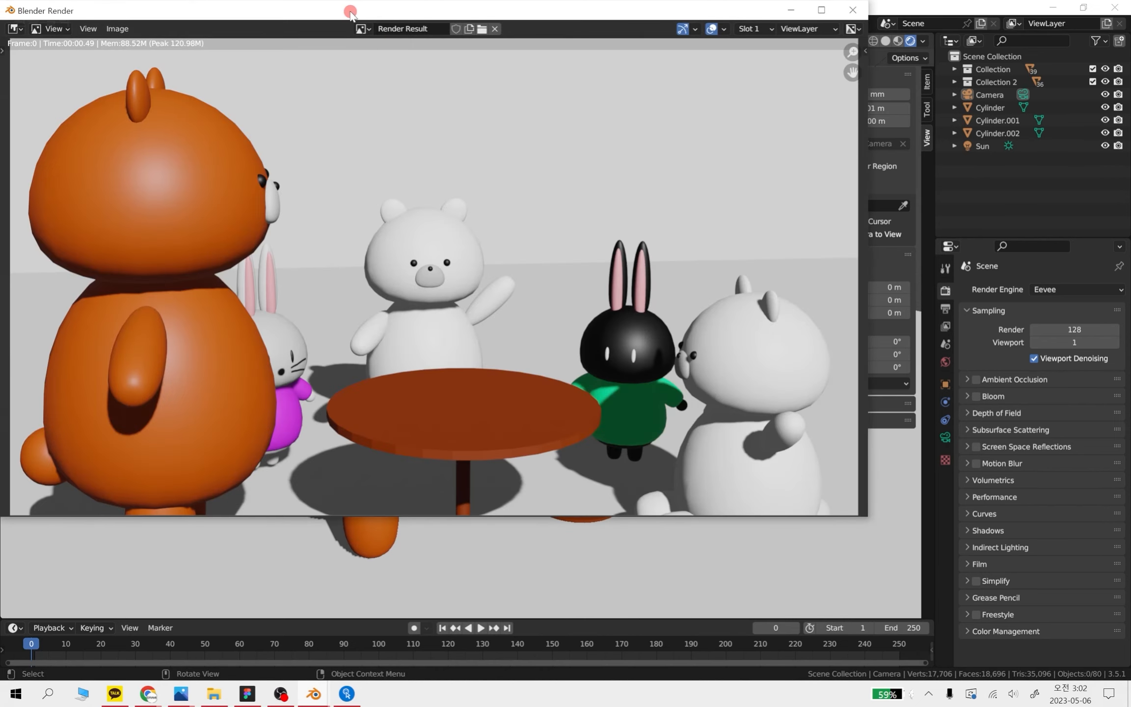
{"action": "left_click_drag", "start_coordinate": [350, 12], "coordinate": [459, 73]}
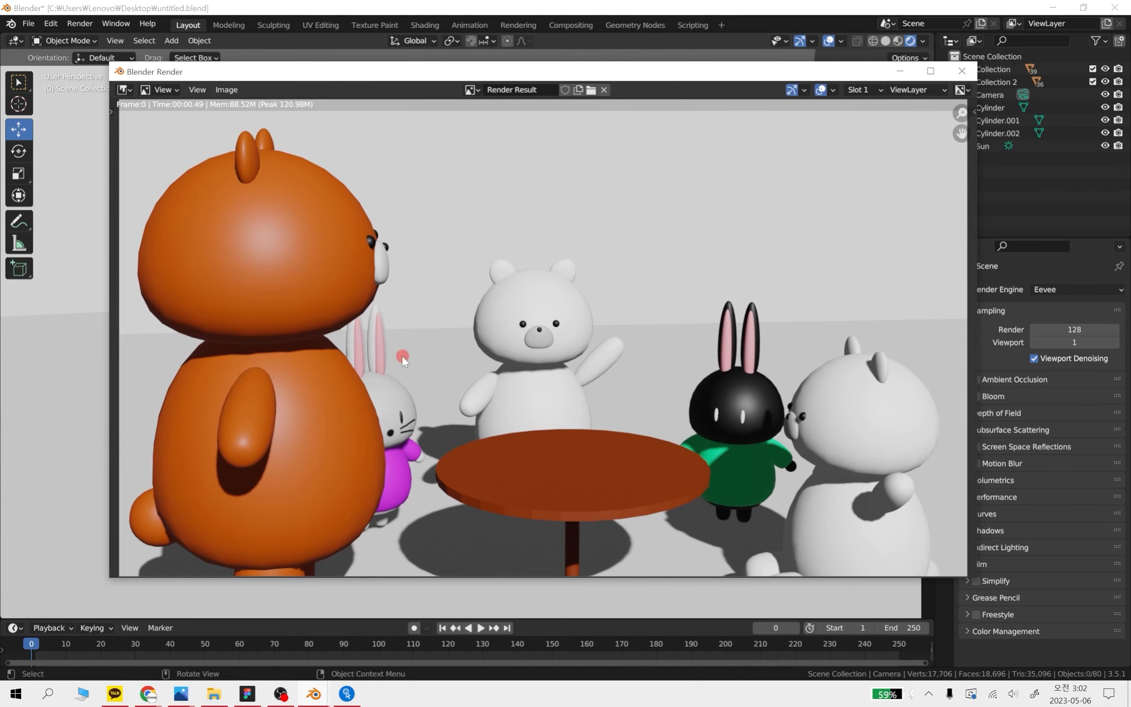
{"action": "scroll", "coordinate": [542, 343], "scroll_direction": "up", "scroll_amount": 5}
{"action": "middle_click_drag", "start_coordinate": [458, 358], "coordinate": [722, 317]}
{"action": "scroll", "coordinate": [668, 351], "scroll_direction": "down", "scroll_amount": 2}
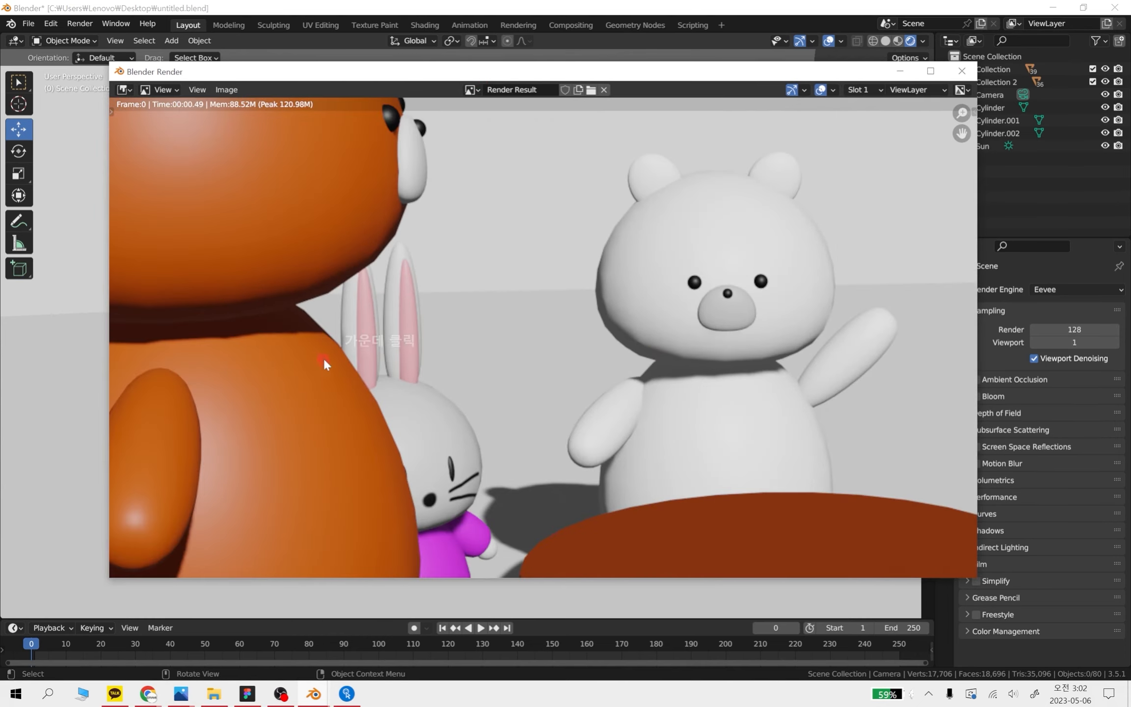
{"action": "middle_click_drag", "start_coordinate": [324, 363], "coordinate": [457, 397]}
{"action": "scroll", "coordinate": [378, 404], "scroll_direction": "up", "scroll_amount": 2}
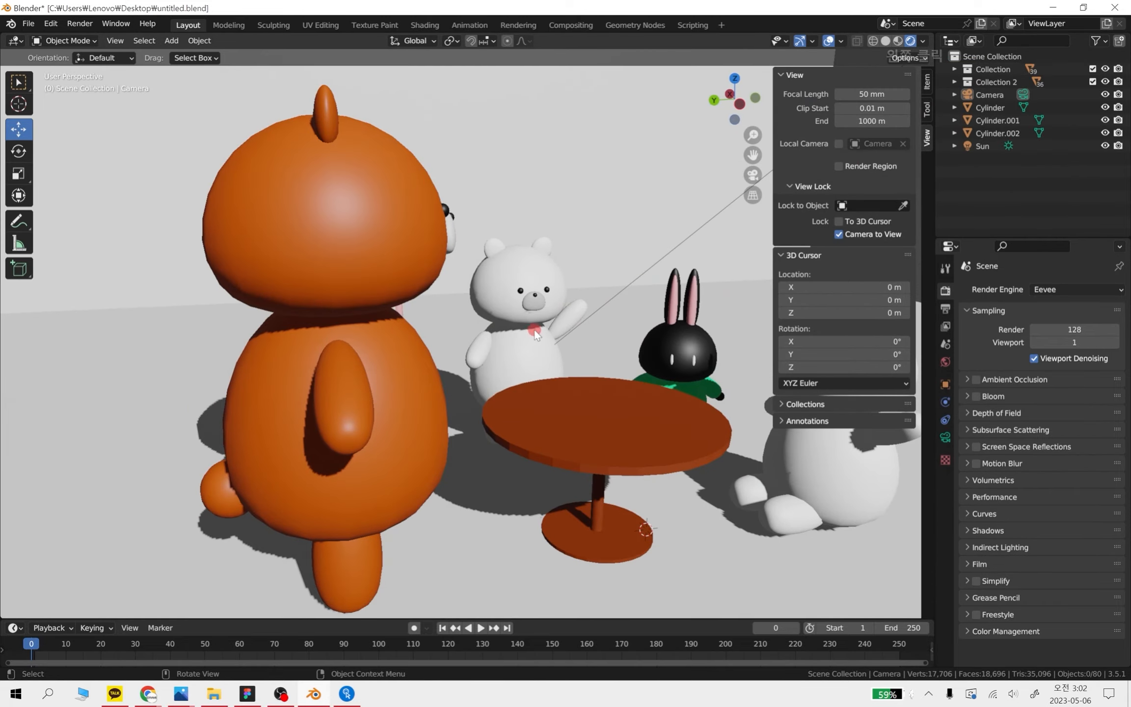
Frame the orange bear and the table in the viewport and capture that area as a screen snip
{"action": "middle_click_drag", "start_coordinate": [536, 335], "coordinate": [370, 351]}
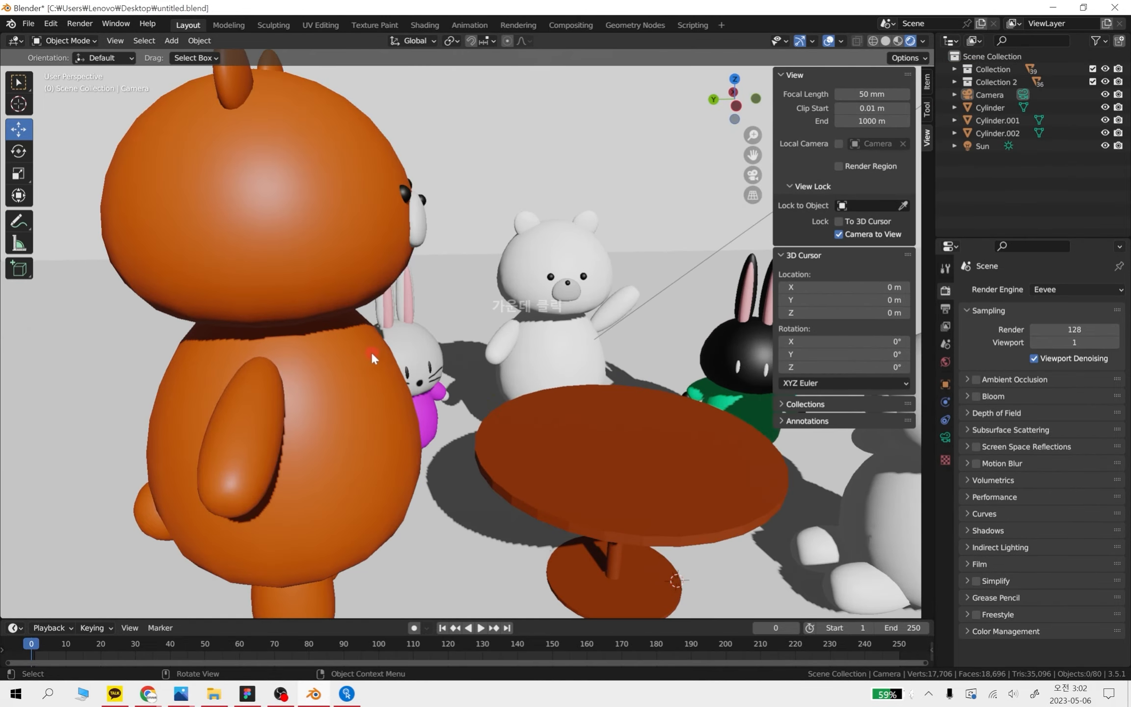
{"action": "key", "text": "shift+super+s"}
{"action": "left_click_drag", "start_coordinate": [89, 80], "coordinate": [858, 584]}
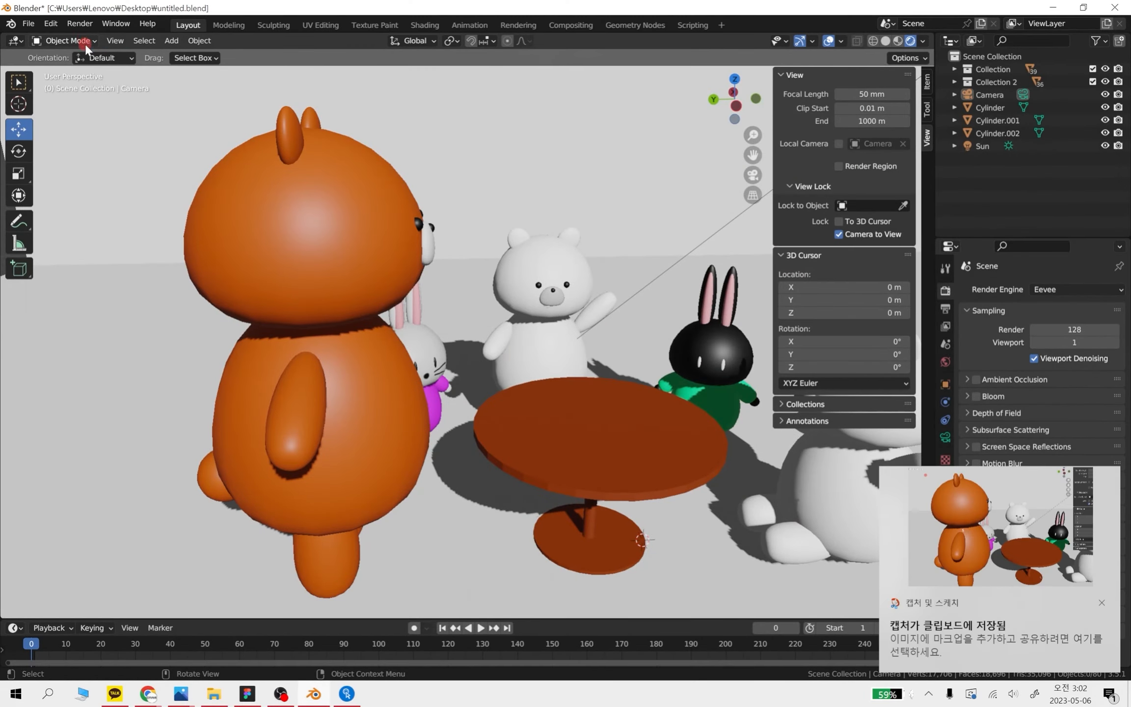
Render a still image, open the captured viewport snip beside it, and enlarge the snip around the orange bear's neck shadow
{"action": "left_click", "coordinate": [79, 23]}
{"action": "left_click", "coordinate": [80, 35]}
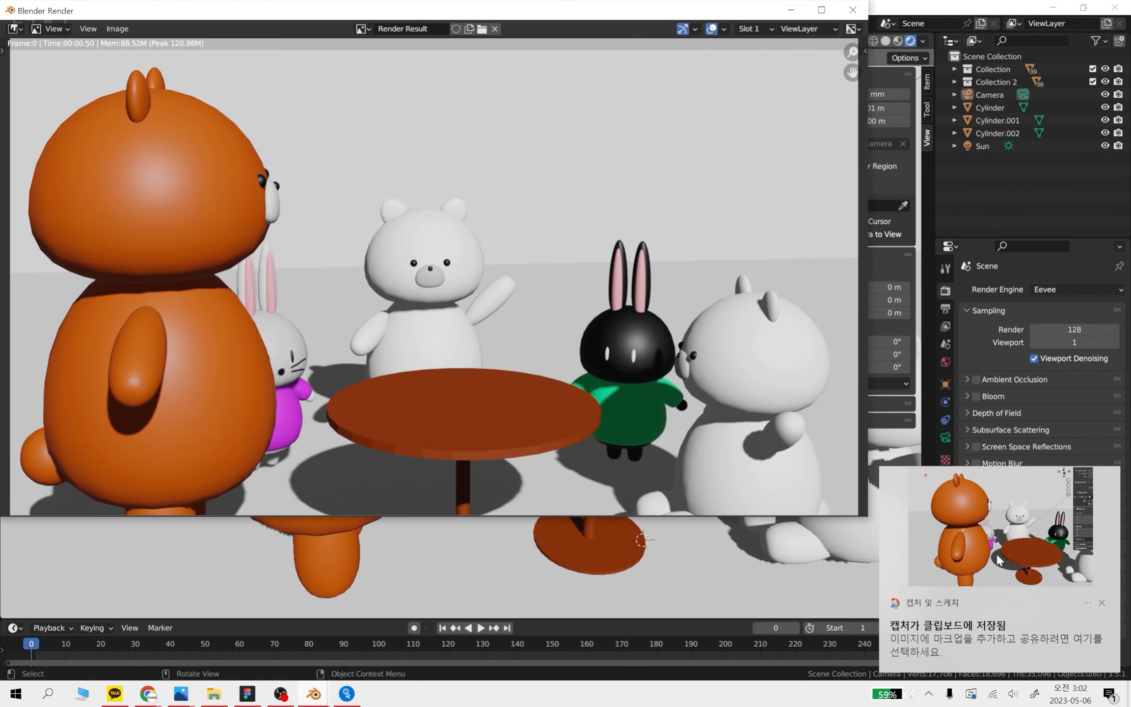
{"action": "left_click", "coordinate": [759, 495]}
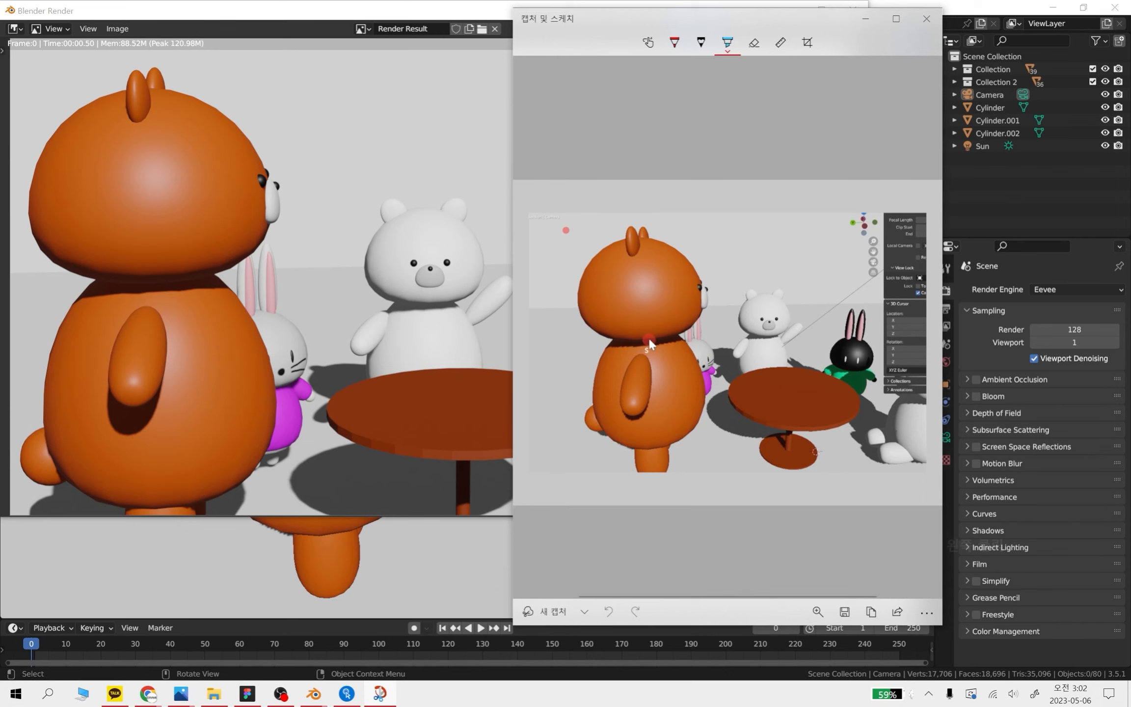
{"action": "scroll", "coordinate": [655, 360], "scroll_direction": "up", "scroll_amount": 5, "text": "ctrl"}
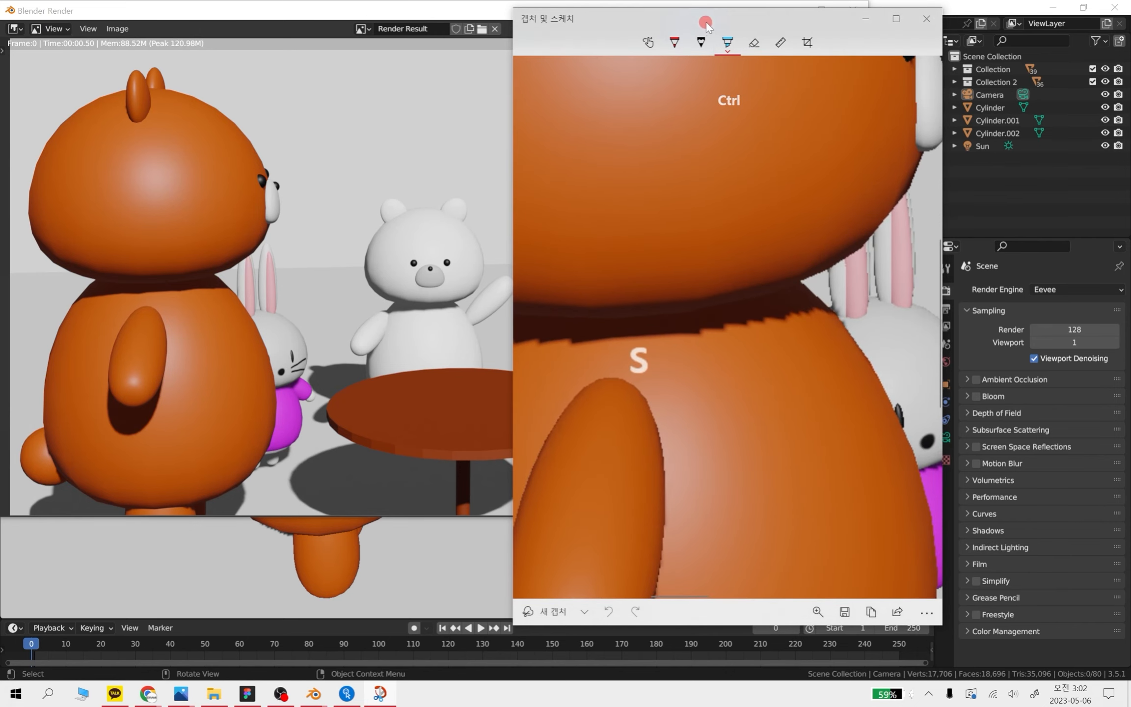
{"action": "left_click_drag", "start_coordinate": [703, 22], "coordinate": [433, 14]}
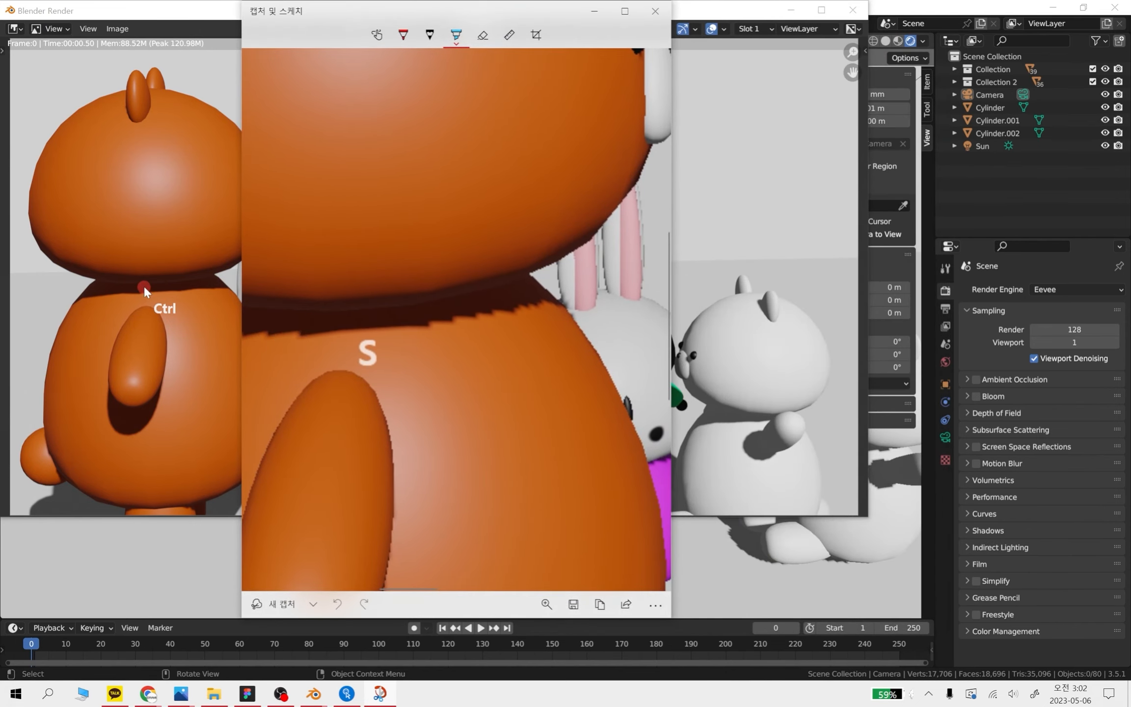
Compare the orange bear's neck shadow in the render with the enlarged snip, and close the snip and render windows
{"action": "scroll", "coordinate": [144, 285], "scroll_direction": "down", "scroll_amount": 3, "text": "ctrl"}
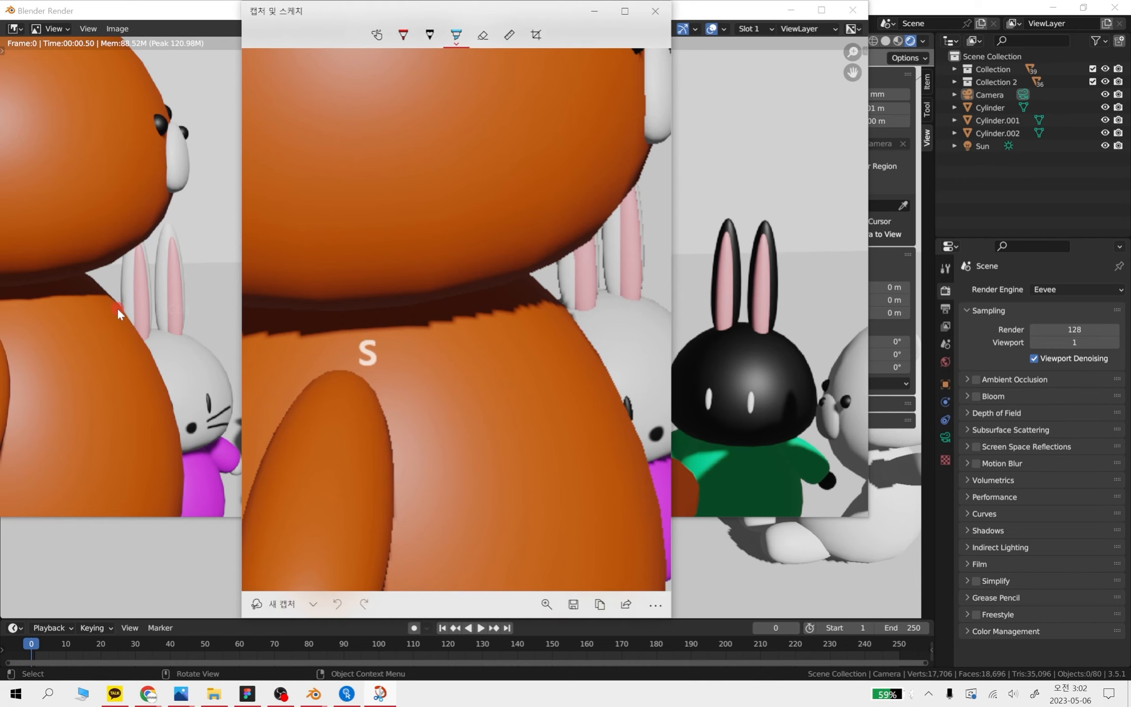
{"action": "middle_click_drag", "start_coordinate": [130, 316], "coordinate": [321, 385]}
{"action": "middle_click_drag", "start_coordinate": [311, 384], "coordinate": [242, 364]}
{"action": "left_click", "coordinate": [446, 583]}
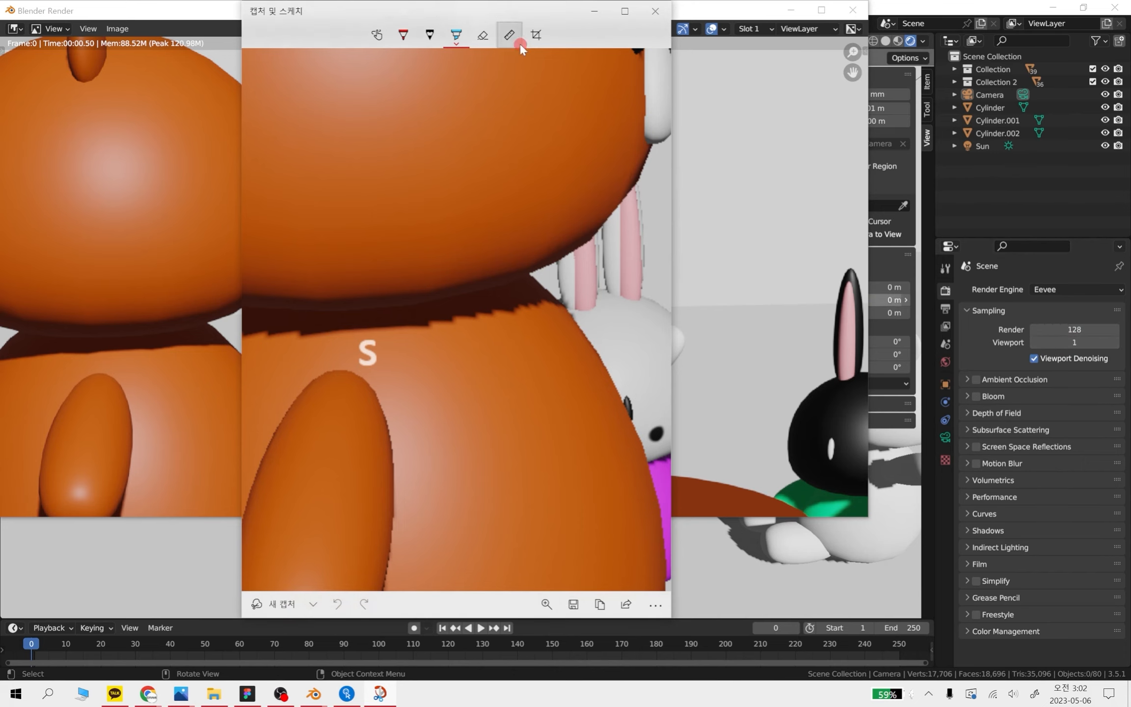
{"action": "left_click_drag", "start_coordinate": [521, 17], "coordinate": [656, 36]}
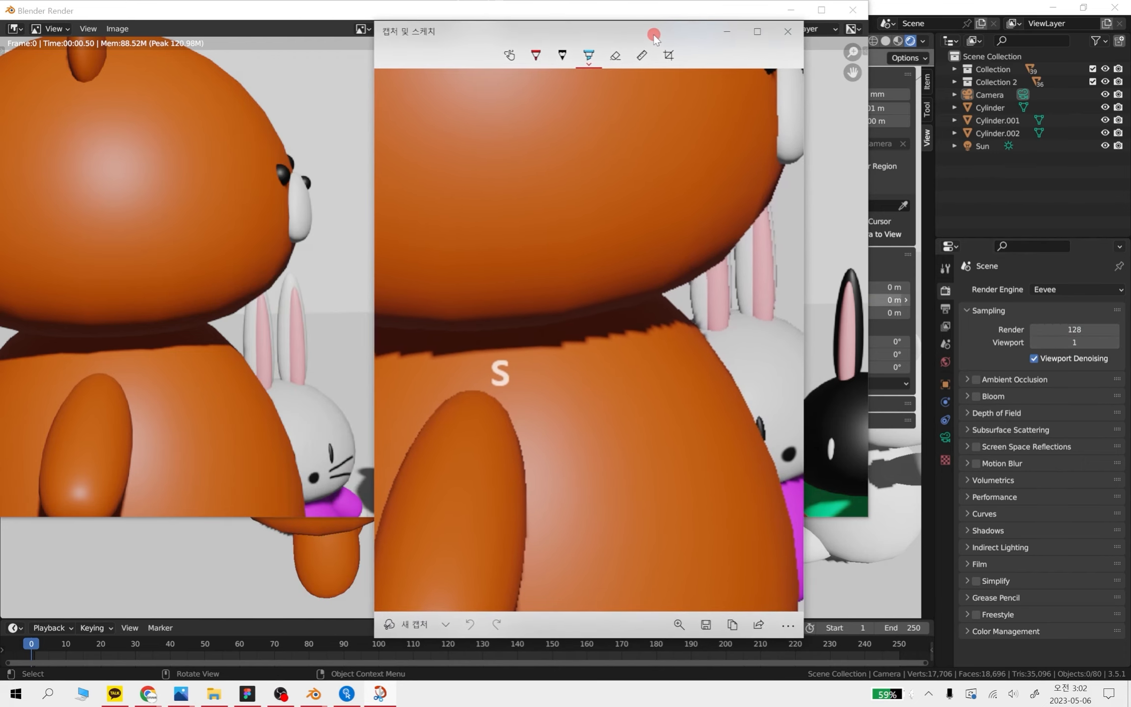
{"action": "left_click", "coordinate": [787, 32]}
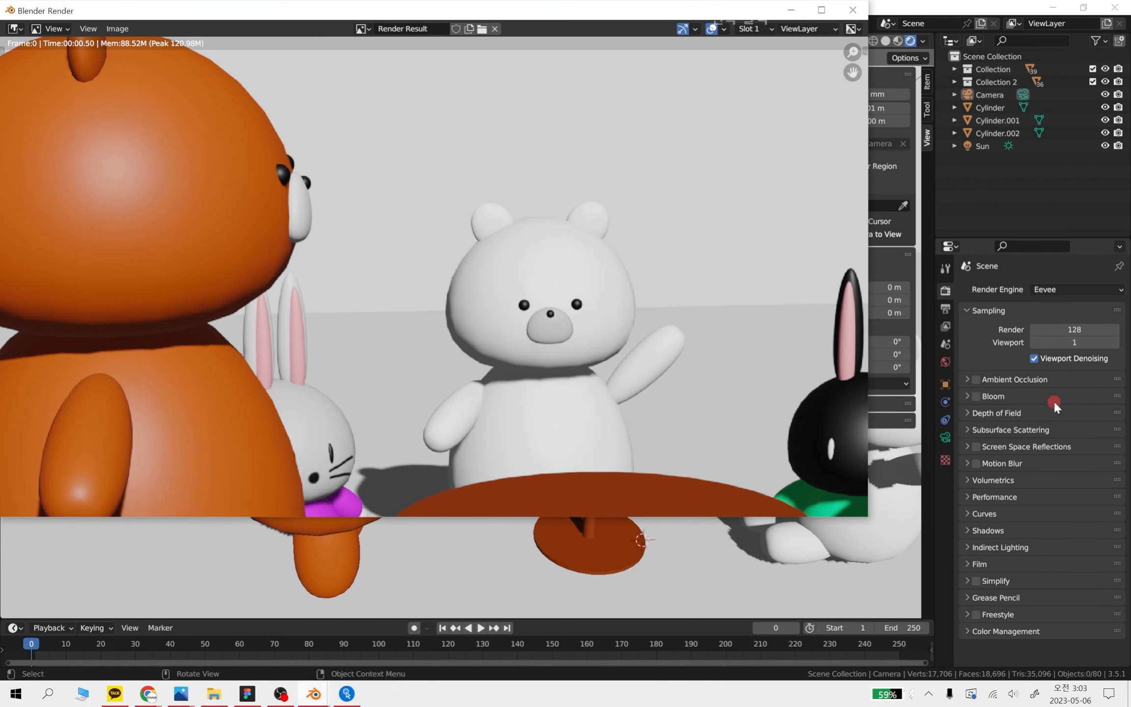
{"action": "left_click", "coordinate": [855, 12]}
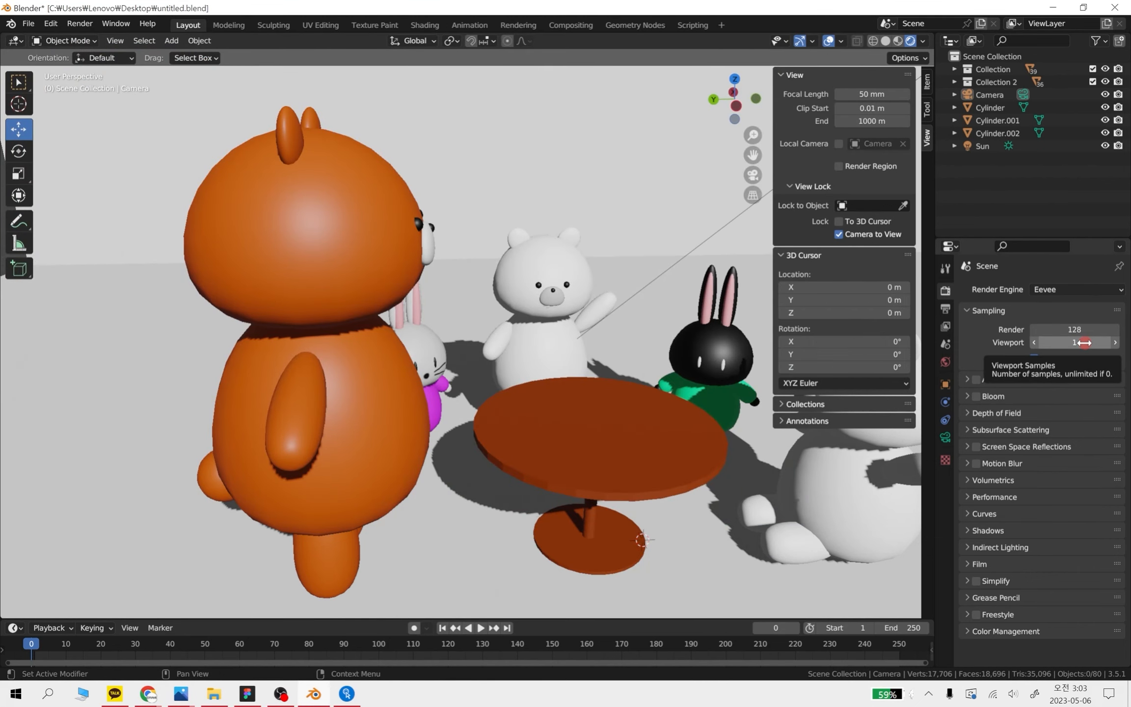
Set the viewport samples to 128 and examine the characters' shadow edges around the table from several angles
{"action": "left_click", "coordinate": [1084, 343]}
{"action": "type", "text": "128"}
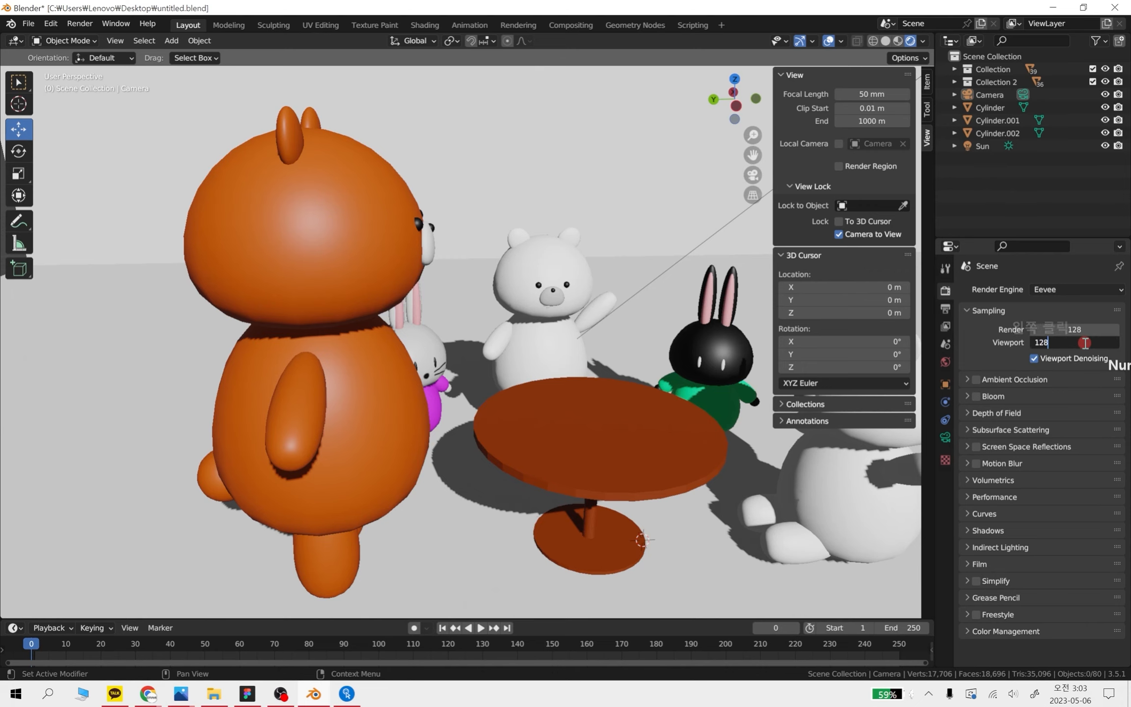
{"action": "key", "text": "Return"}
{"action": "scroll", "coordinate": [555, 371], "scroll_direction": "down", "scroll_amount": 2}
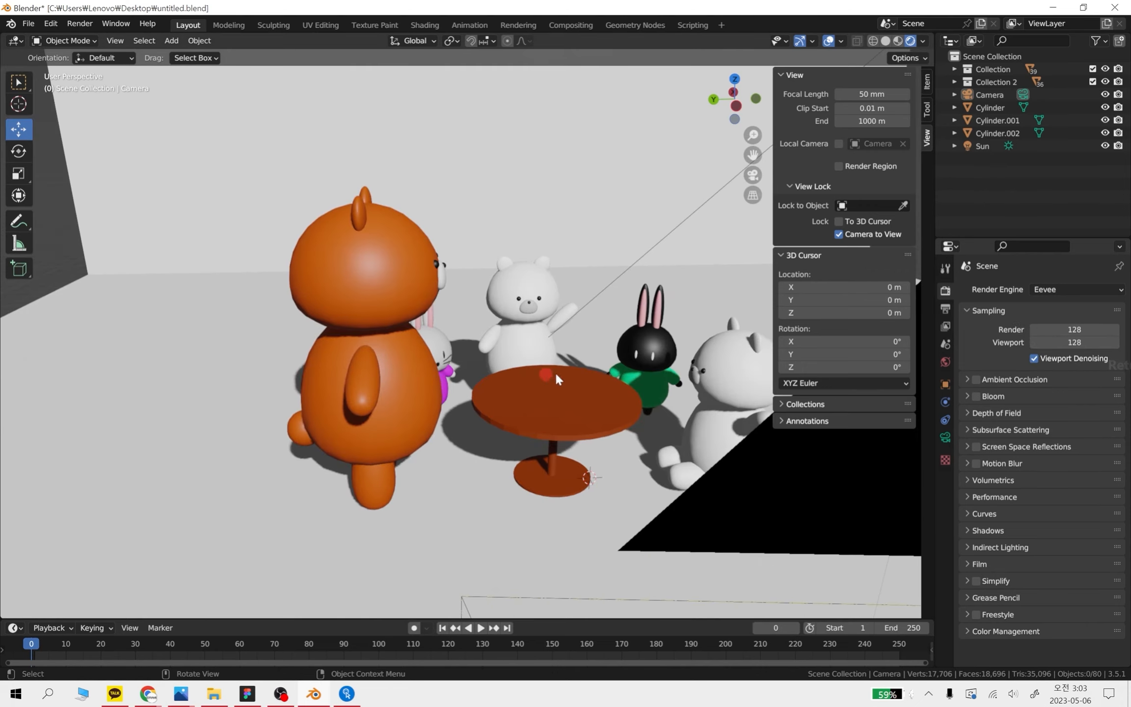
{"action": "scroll", "coordinate": [658, 424], "scroll_direction": "up", "scroll_amount": 2}
{"action": "middle_click_drag", "start_coordinate": [665, 422], "coordinate": [500, 409], "text": "shift"}
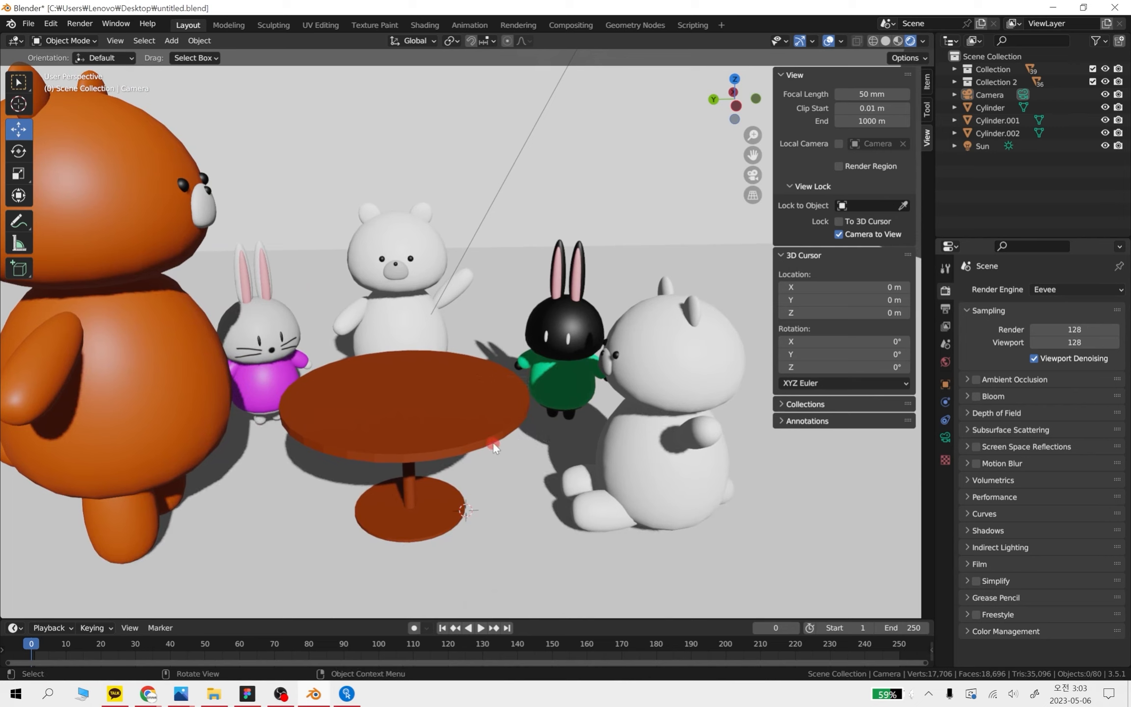
{"action": "middle_click_drag", "start_coordinate": [493, 442], "coordinate": [426, 396]}
{"action": "middle_click_drag", "start_coordinate": [572, 387], "coordinate": [712, 412], "text": "shift"}
{"action": "middle_click_drag", "start_coordinate": [727, 409], "coordinate": [630, 402]}
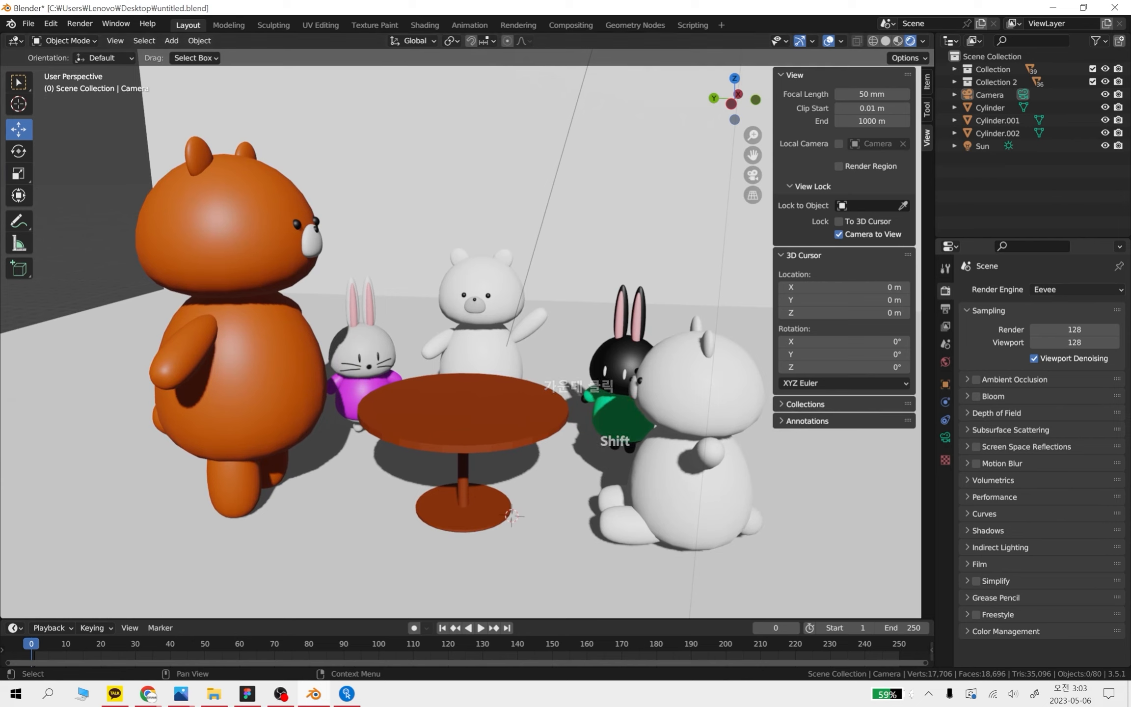
Set the render samples to 1 and render a still image of the scene
{"action": "left_click", "coordinate": [1090, 326]}
{"action": "type", "text": "1"}
{"action": "key", "text": "Return"}
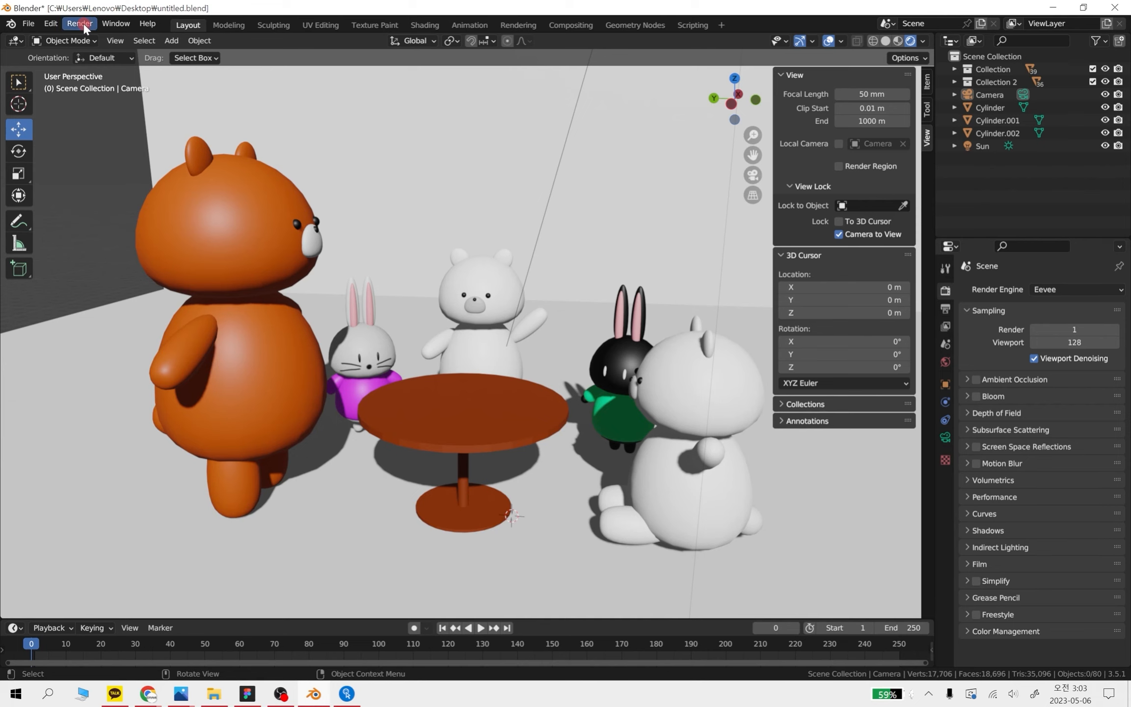
{"action": "middle_click_drag", "start_coordinate": [391, 328], "coordinate": [398, 353]}
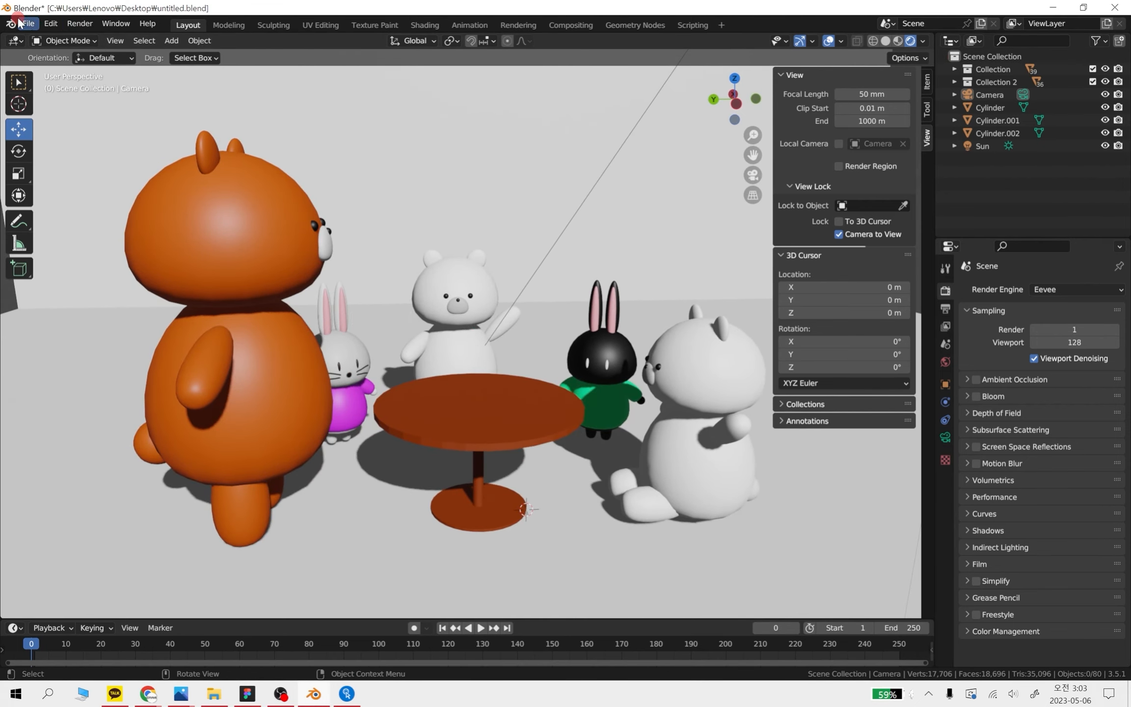
{"action": "left_click", "coordinate": [77, 23]}
{"action": "left_click", "coordinate": [91, 35]}
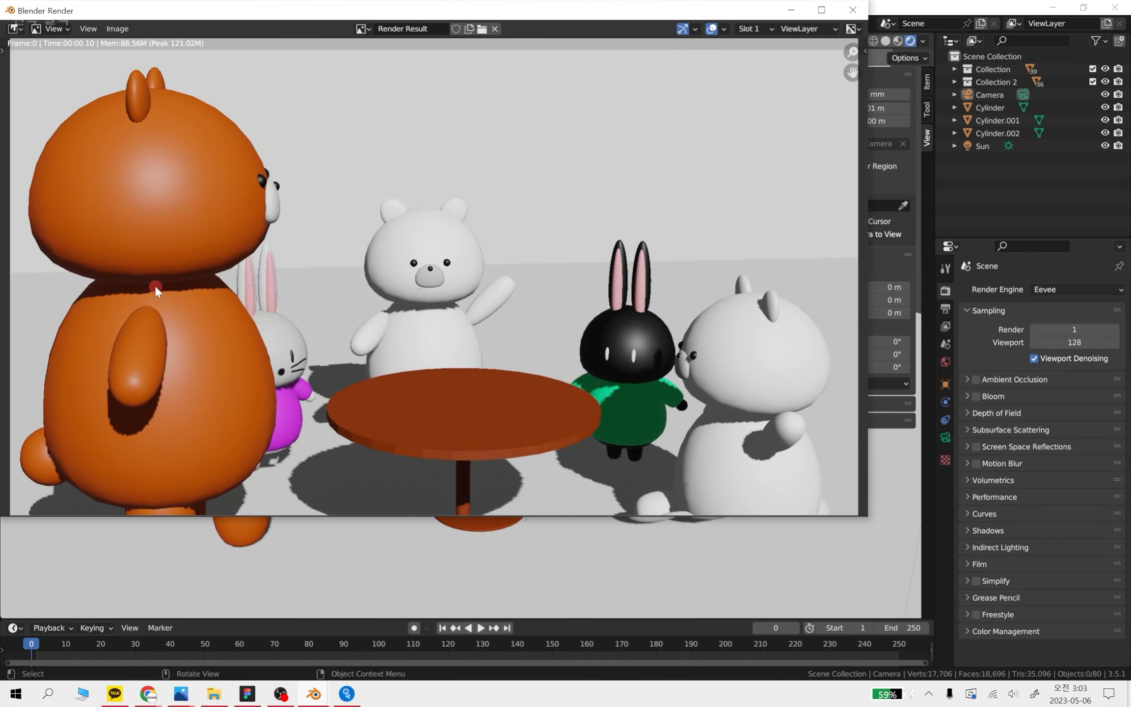
Examine the edges of the white bear's face and arm in the one-sample render, and close the render window
{"action": "scroll", "coordinate": [162, 293], "scroll_direction": "up", "scroll_amount": 6}
{"action": "scroll", "coordinate": [183, 296], "scroll_direction": "down", "scroll_amount": 2}
{"action": "middle_click_drag", "start_coordinate": [483, 289], "coordinate": [420, 311]}
{"action": "scroll", "coordinate": [386, 325], "scroll_direction": "up", "scroll_amount": 5}
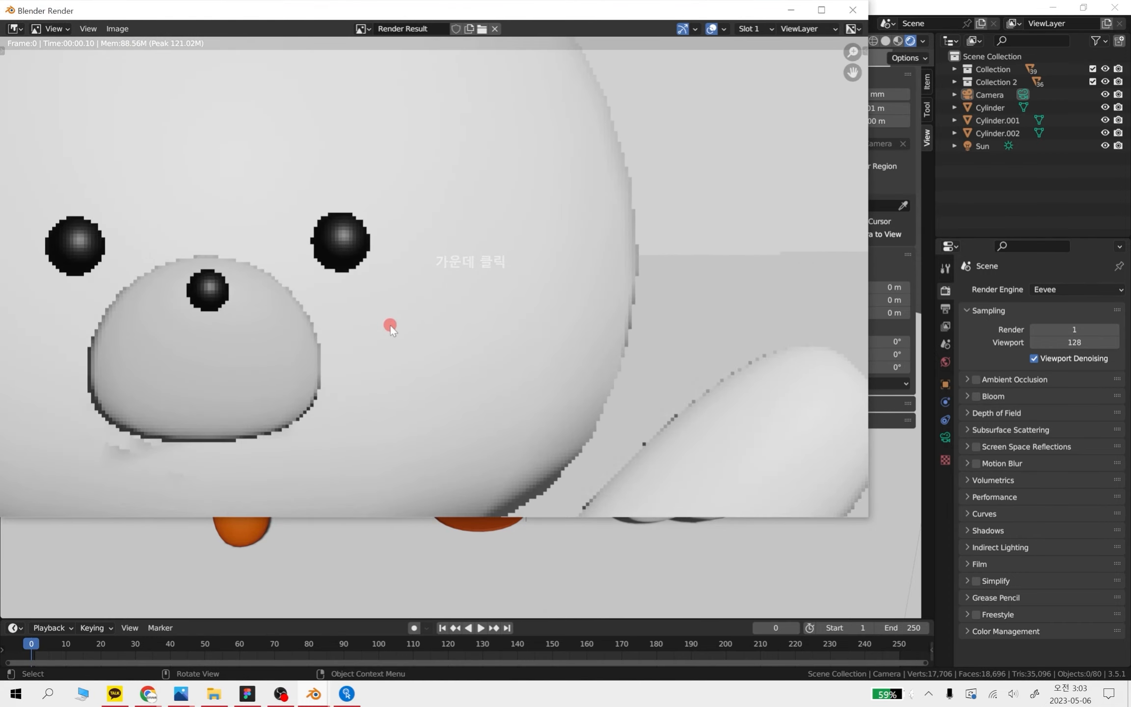
{"action": "middle_click_drag", "start_coordinate": [311, 344], "coordinate": [365, 338]}
{"action": "scroll", "coordinate": [373, 339], "scroll_direction": "down", "scroll_amount": 1}
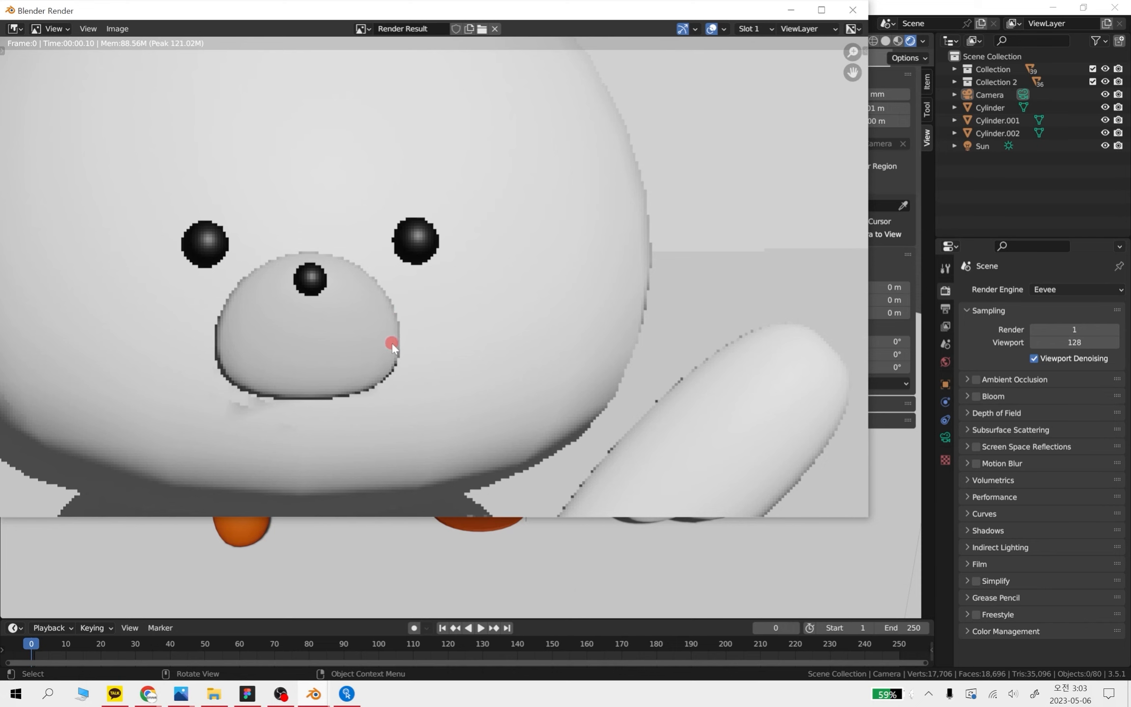
{"action": "scroll", "coordinate": [392, 347], "scroll_direction": "down", "scroll_amount": 3}
{"action": "left_click", "coordinate": [853, 10]}
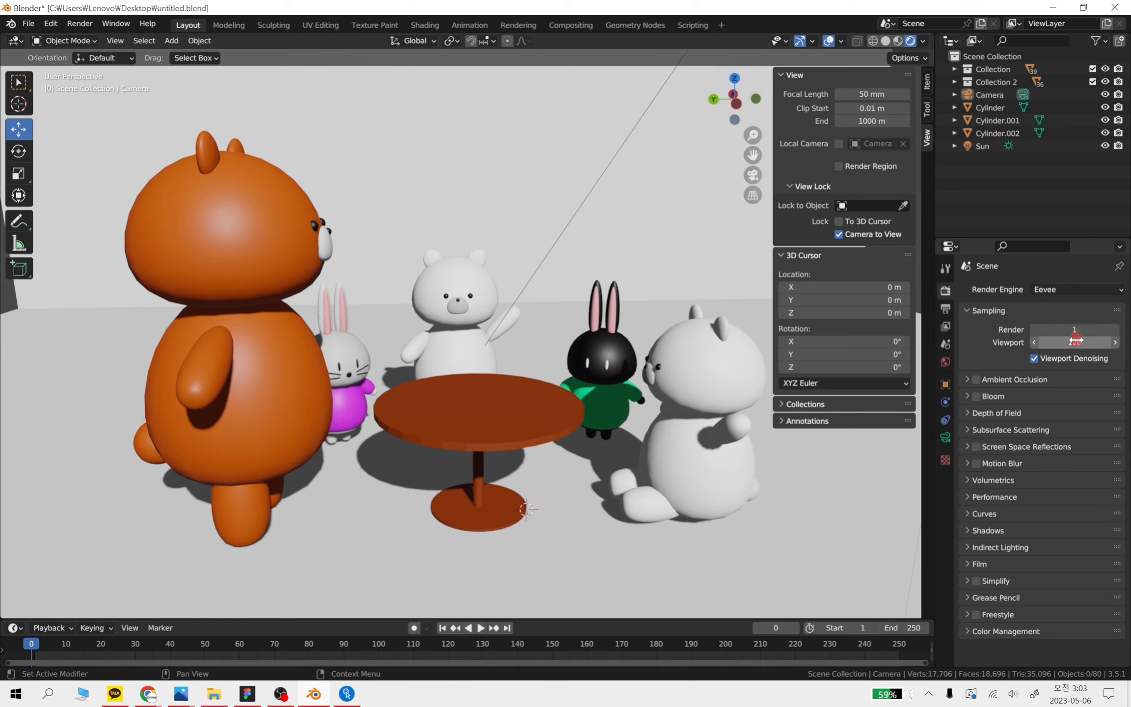
Set both the render and viewport samples to 128, and examine the characters around the table in the viewport
{"action": "left_click", "coordinate": [1077, 329]}
{"action": "type", "text": "128"}
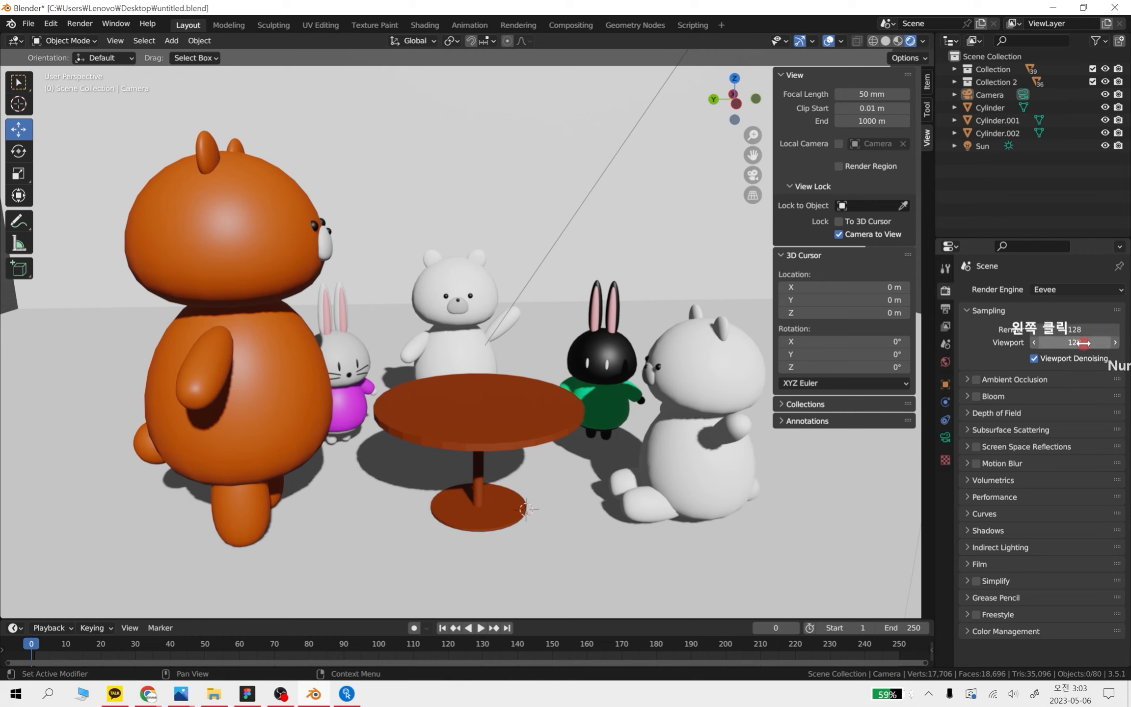
{"action": "key", "text": "Return"}
{"action": "left_click", "coordinate": [1083, 343]}
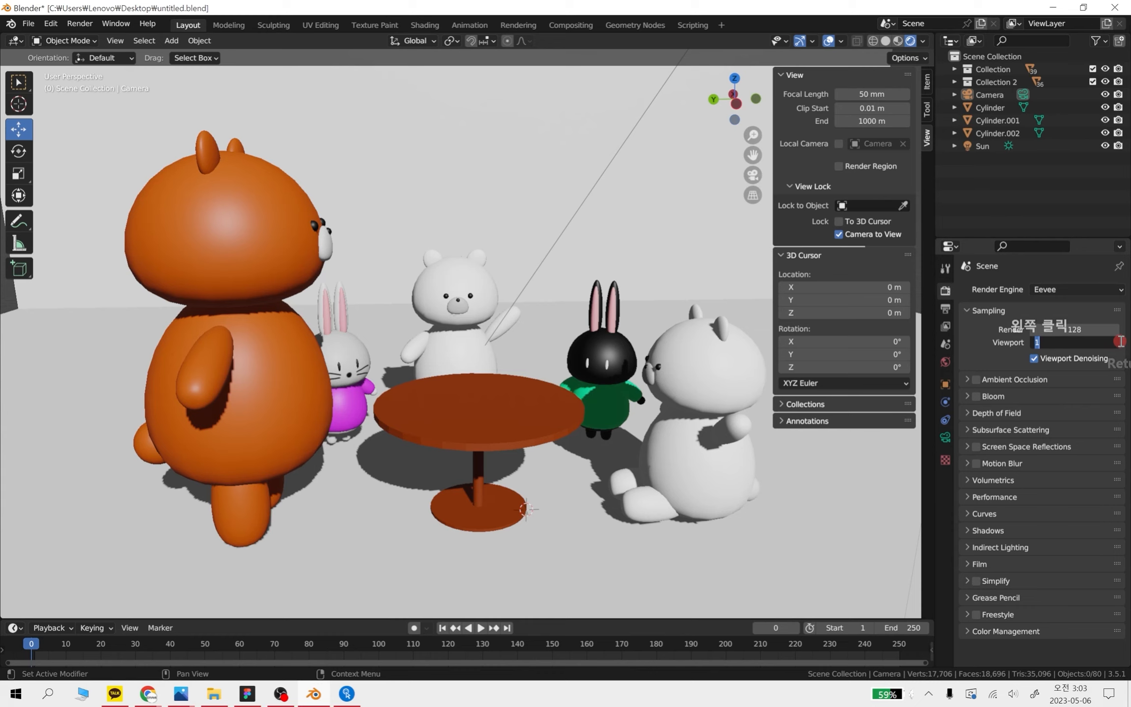
{"action": "type", "text": "1284"}
{"action": "key", "text": "BackSpace"}
{"action": "key", "text": "Return"}
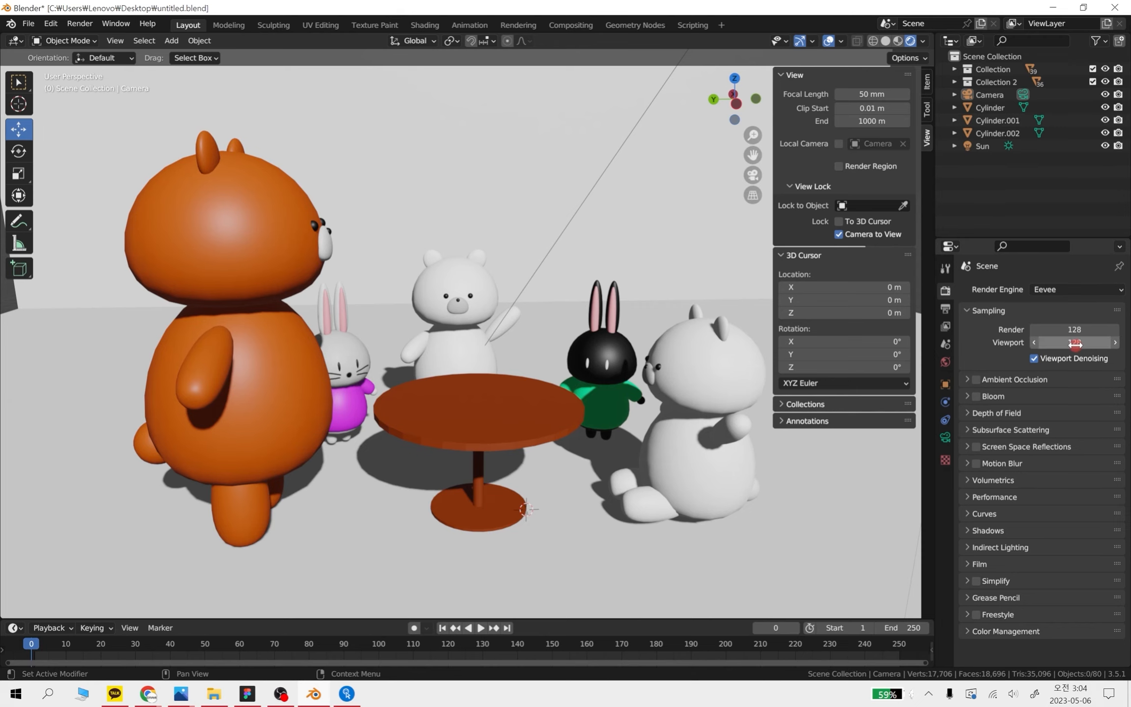
{"action": "scroll", "coordinate": [461, 330], "scroll_direction": "up", "scroll_amount": 2}
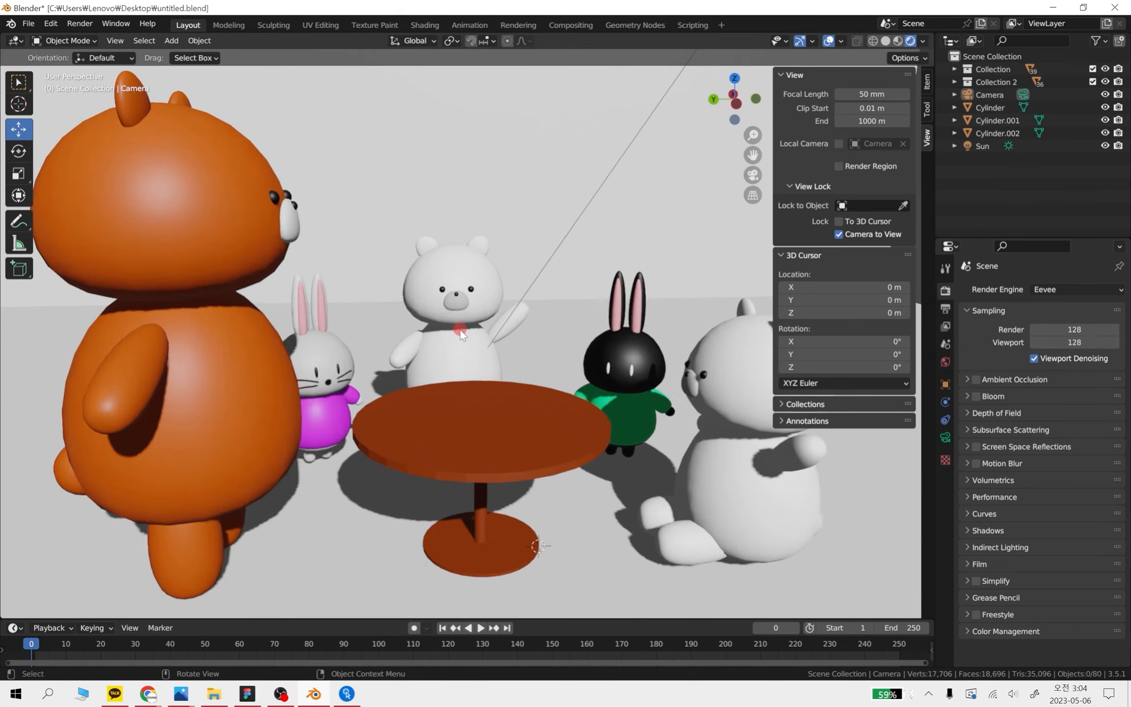
{"action": "scroll", "coordinate": [461, 330], "scroll_direction": "up", "scroll_amount": 3}
{"action": "scroll", "coordinate": [578, 340], "scroll_direction": "down", "scroll_amount": 2}
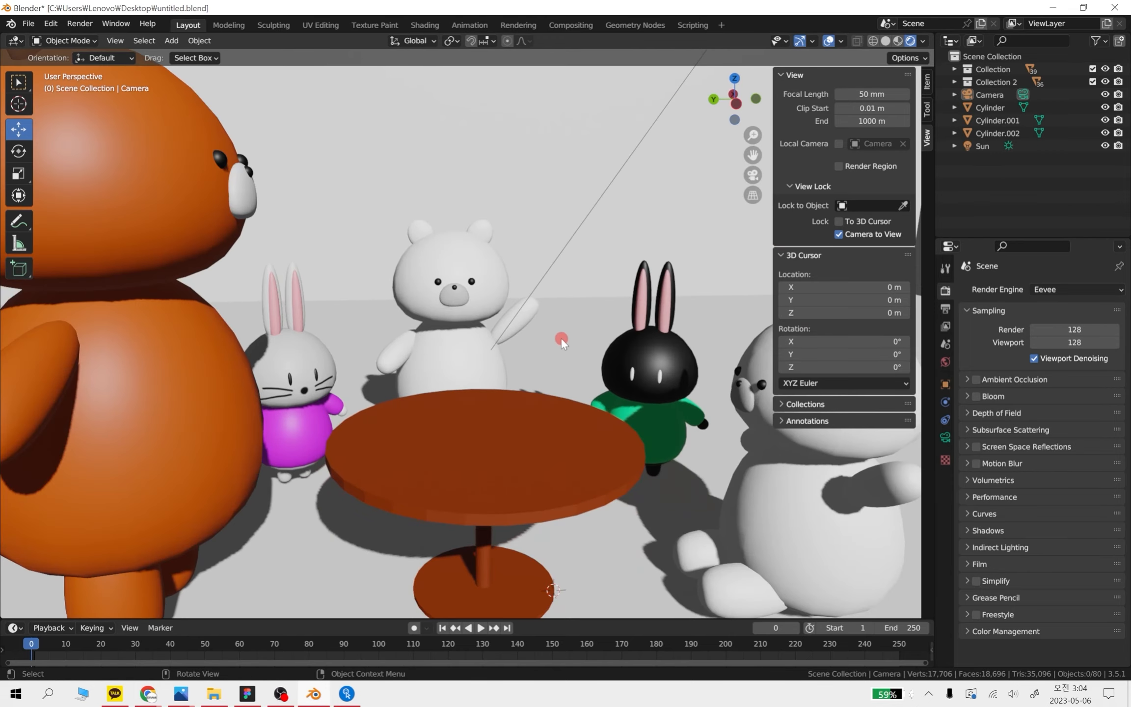
{"action": "middle_click_drag", "start_coordinate": [565, 339], "coordinate": [532, 323]}
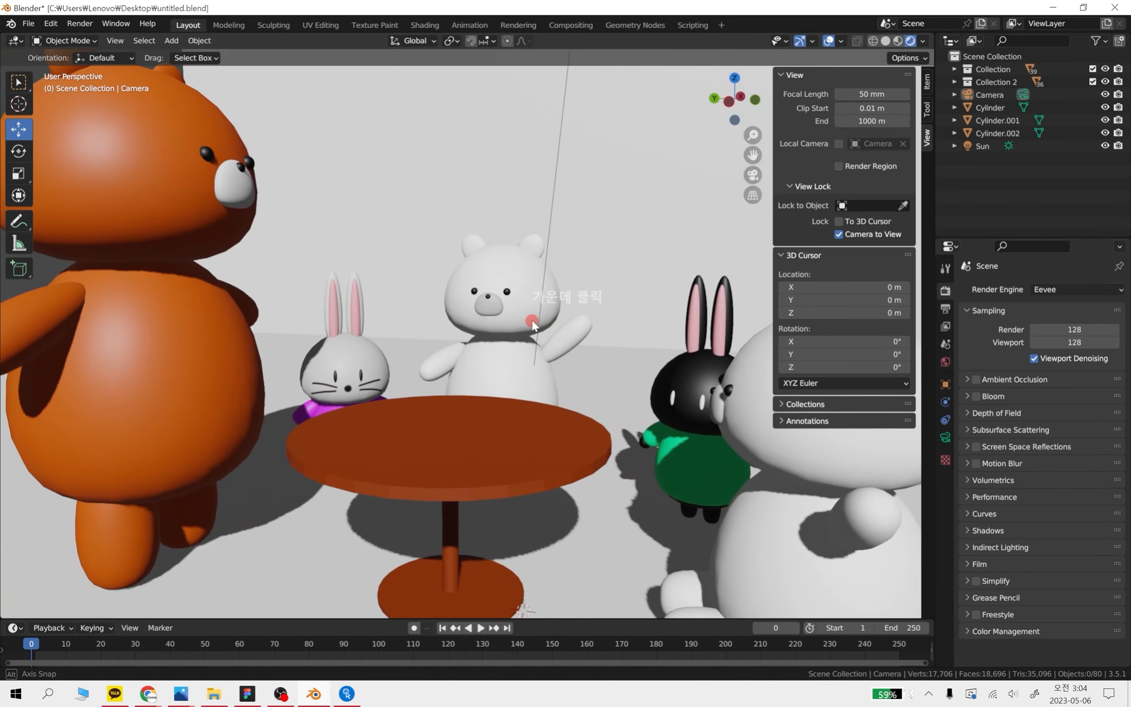
{"action": "middle_click_drag", "start_coordinate": [438, 326], "coordinate": [551, 396], "text": "shift"}
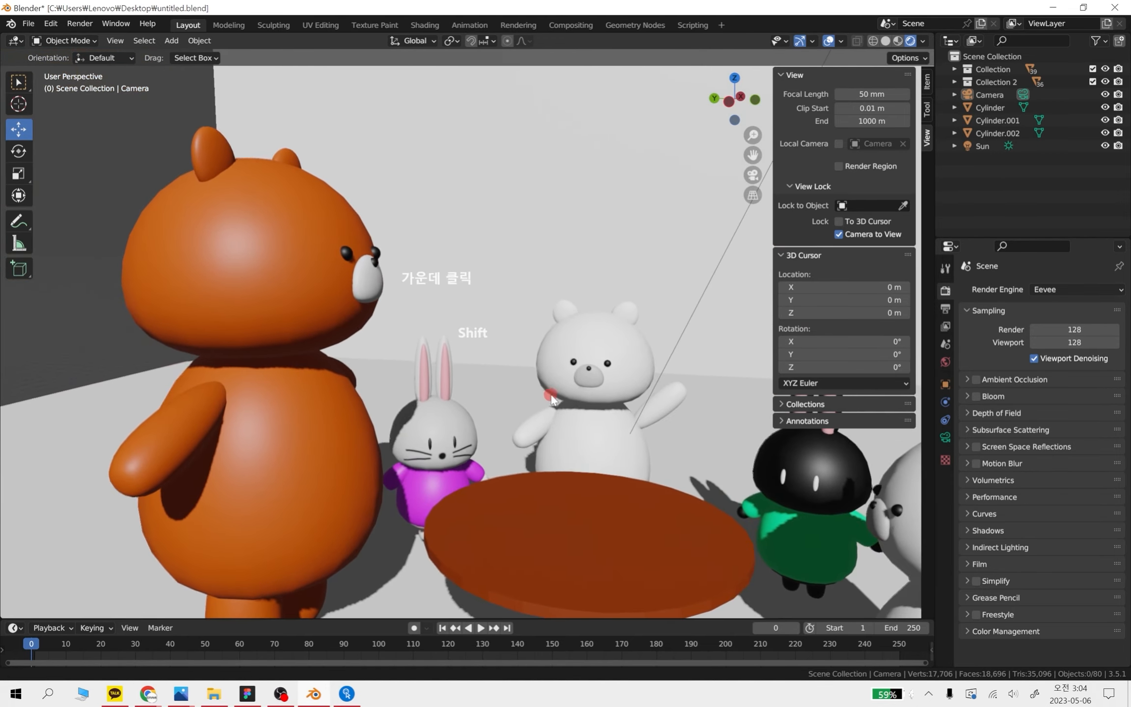
Set the render samples to 10000
{"action": "left_click", "coordinate": [1087, 329]}
{"action": "type", "text": "1"}
{"action": "type", "text": "000"}
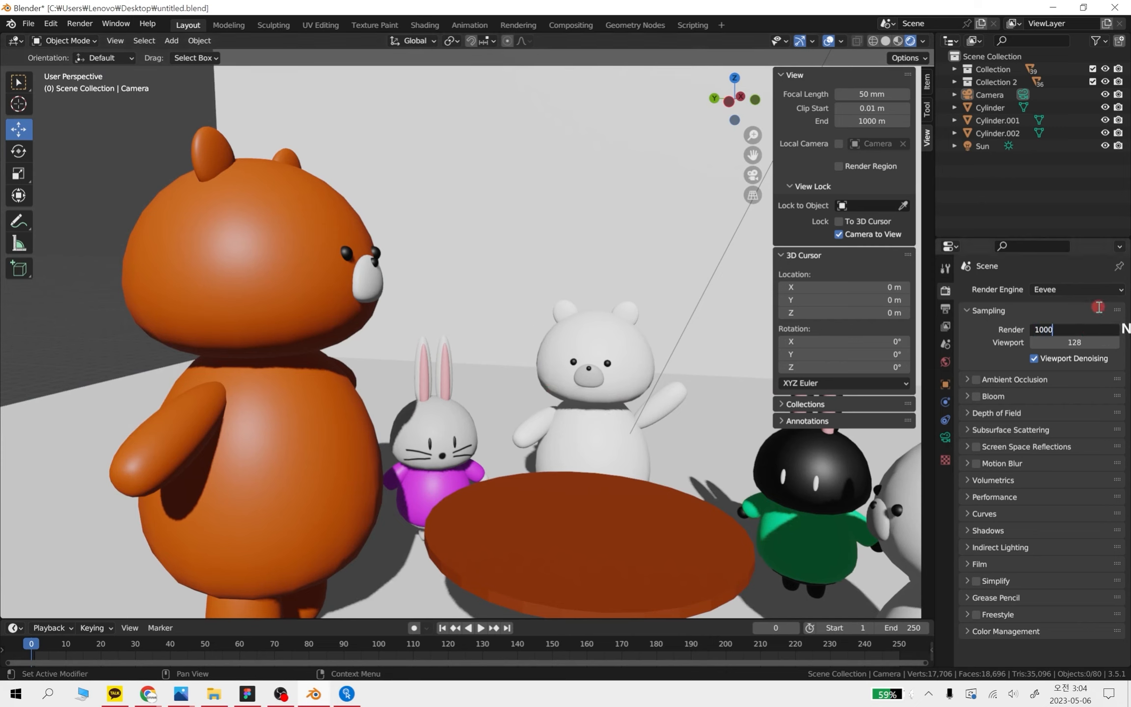
{"action": "key", "text": "Return"}
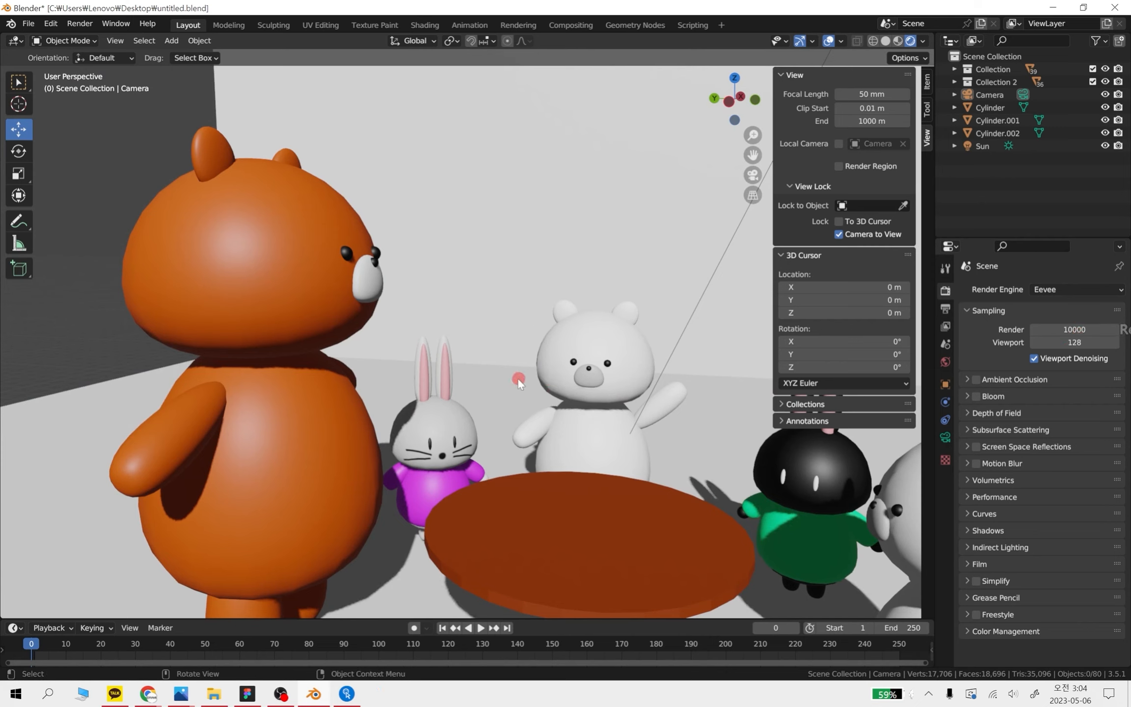
Set the render samples to 20000 and render a still image of the scene
{"action": "left_click", "coordinate": [1096, 325]}
{"action": "type", "text": "20000"}
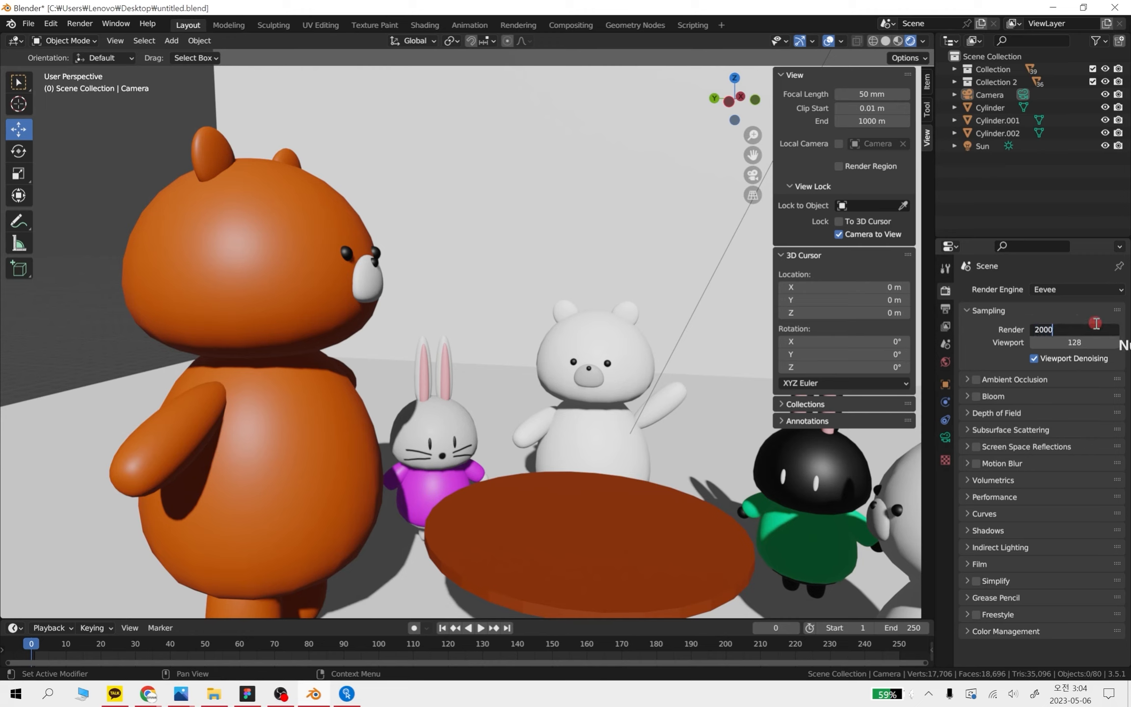
{"action": "key", "text": "Return"}
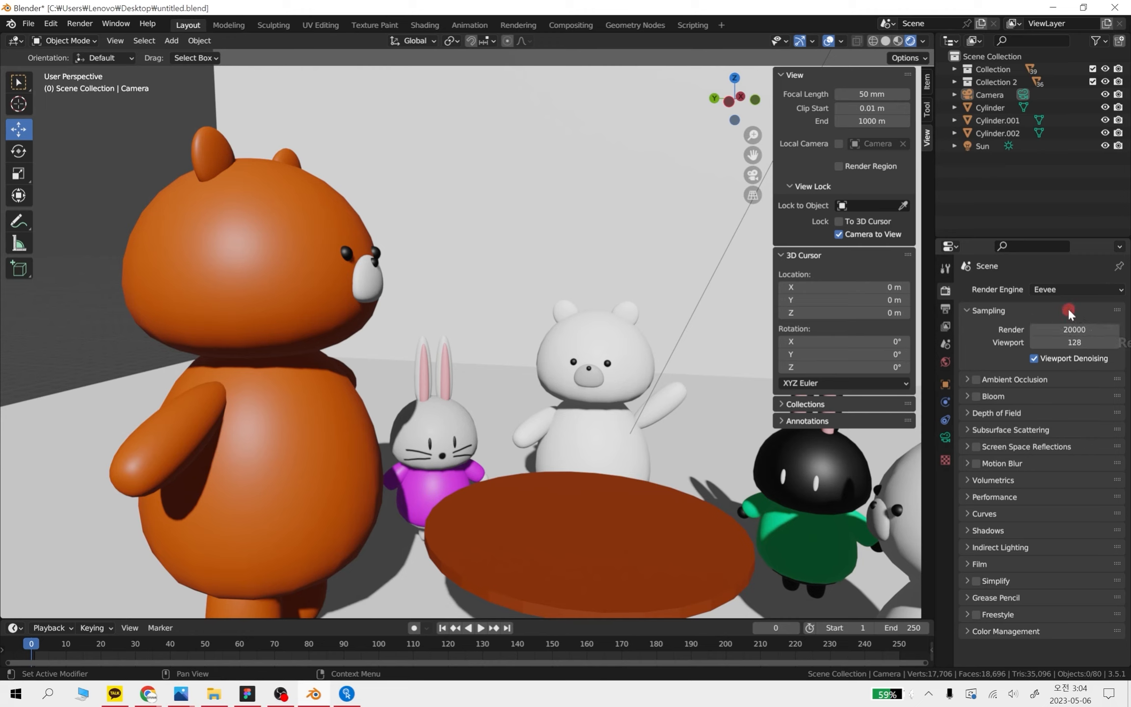
{"action": "left_click", "coordinate": [88, 24]}
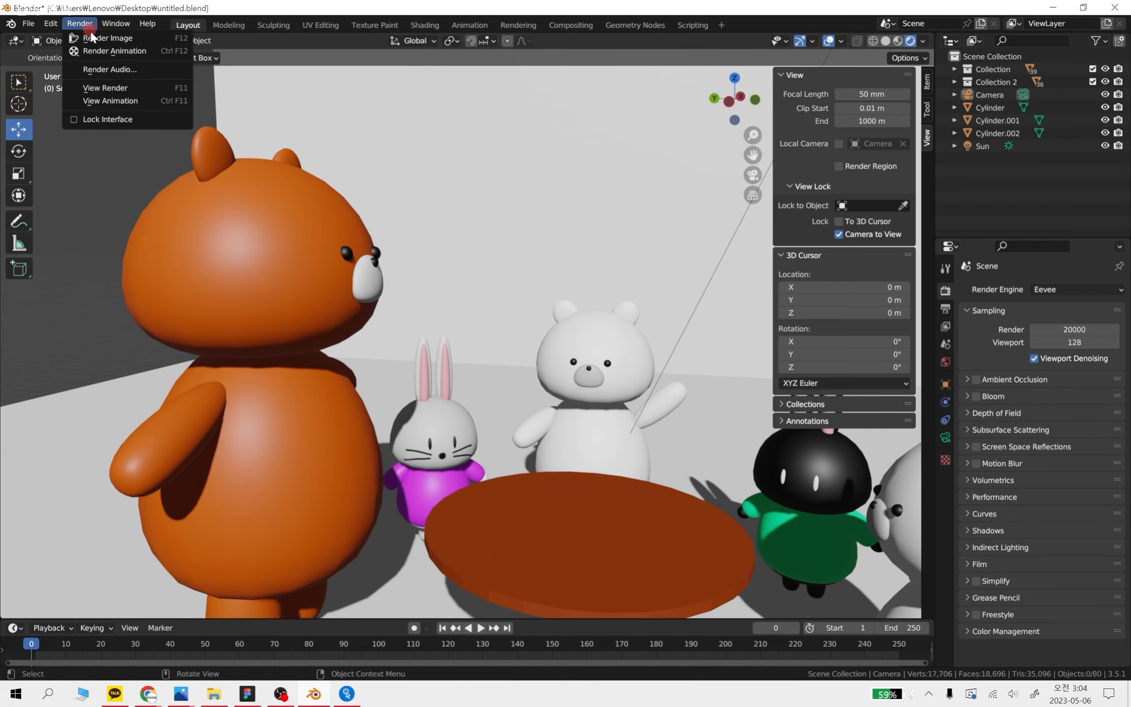
{"action": "left_click", "coordinate": [90, 38]}
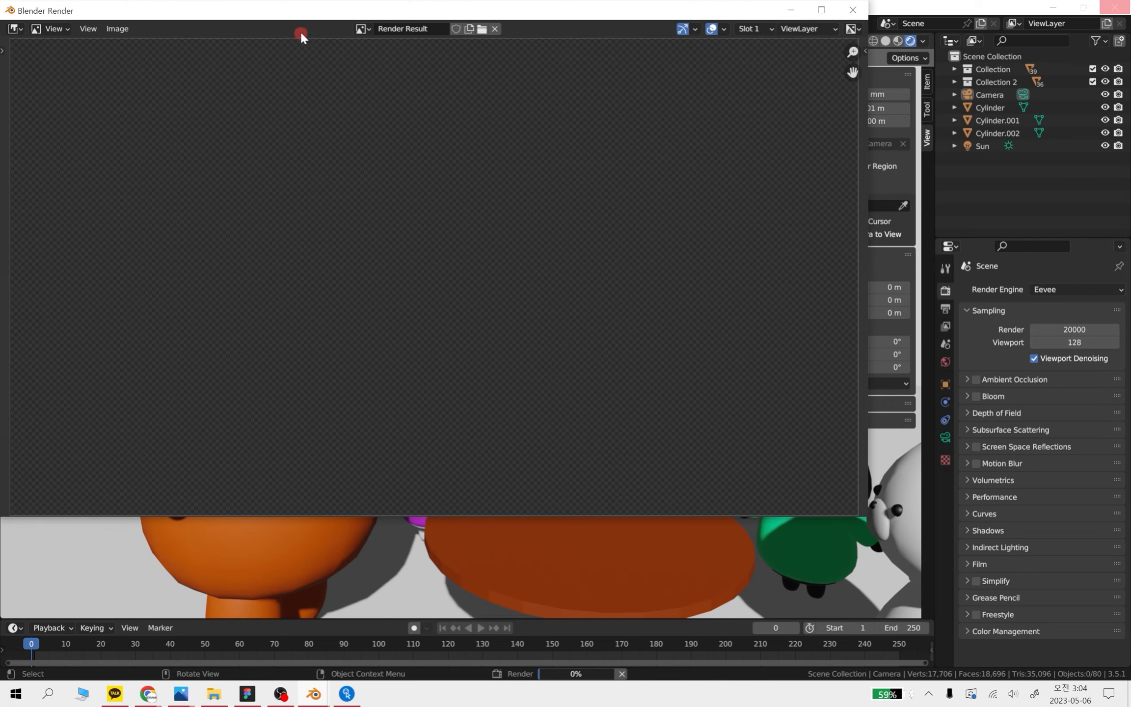
Bring the finished 20000-sample render to the front and examine the white bear's face up close
{"action": "left_click", "coordinate": [322, 9]}
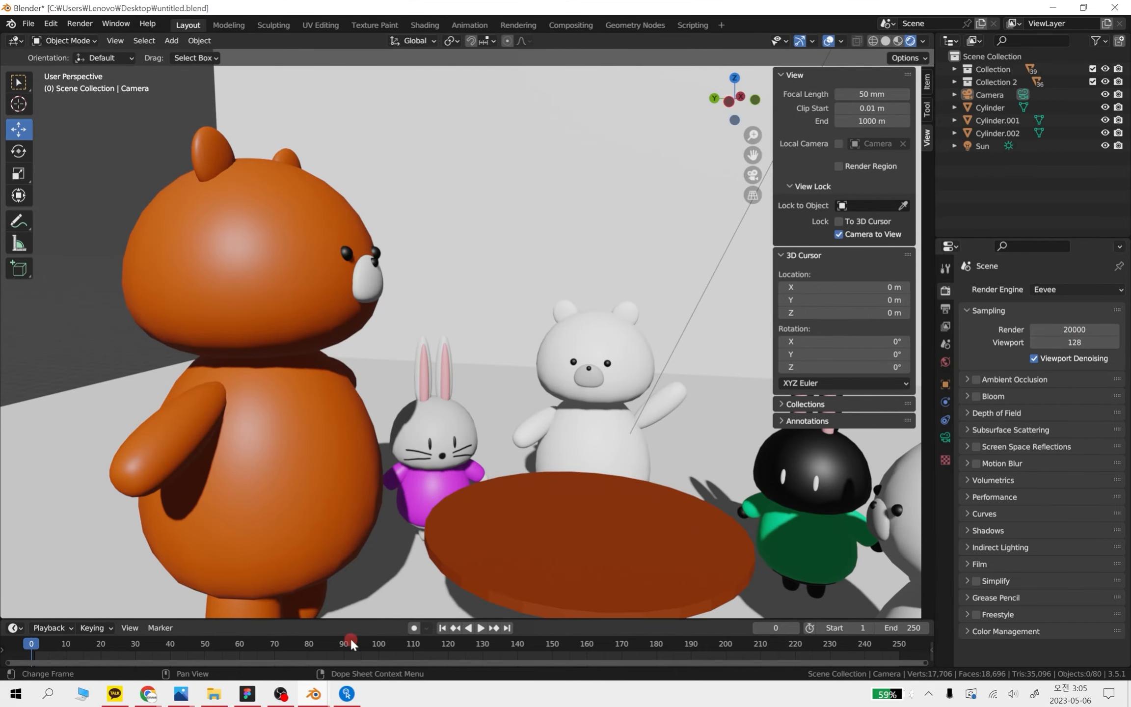
{"action": "mouse_move", "coordinate": [314, 694]}
{"action": "left_click", "coordinate": [391, 645]}
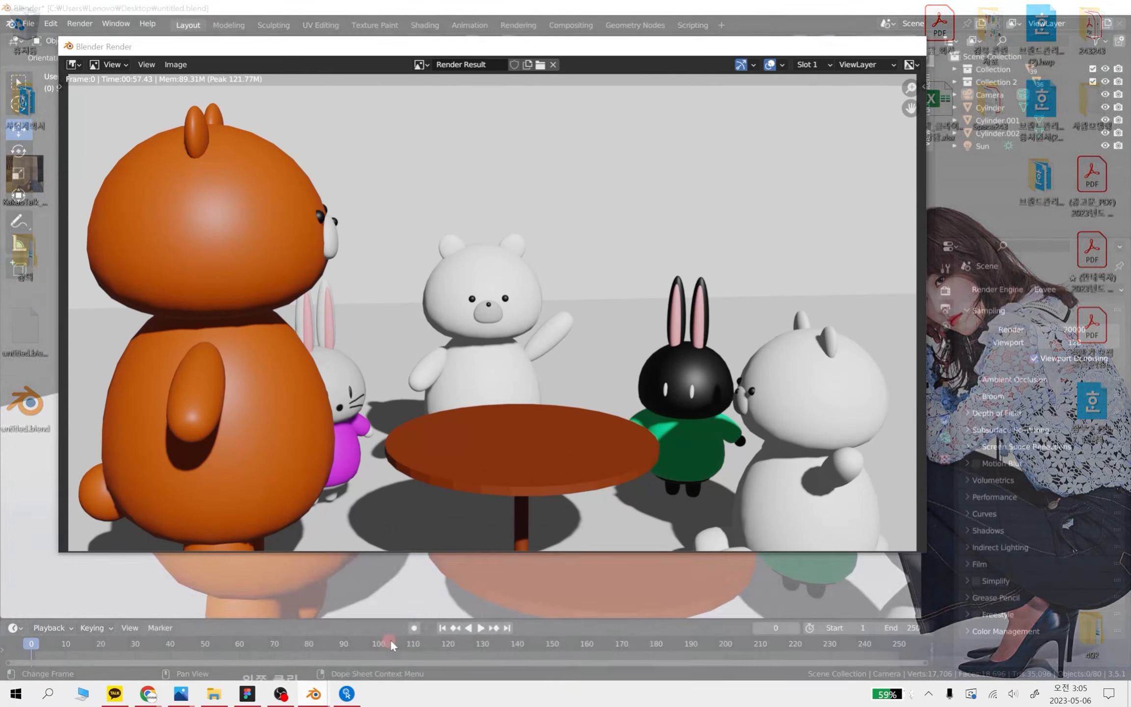
{"action": "scroll", "coordinate": [523, 351], "scroll_direction": "up", "scroll_amount": 8}
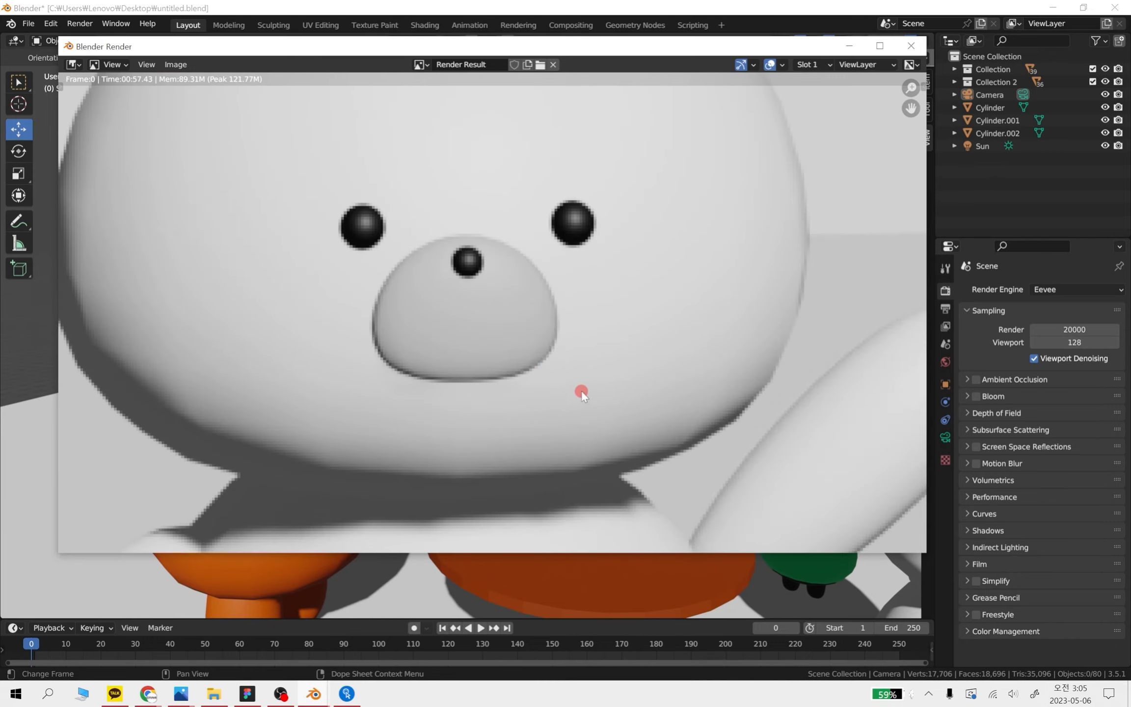
{"action": "scroll", "coordinate": [581, 391], "scroll_direction": "down", "scroll_amount": 8}
{"action": "middle_click_drag", "start_coordinate": [390, 315], "coordinate": [493, 325]}
{"action": "scroll", "coordinate": [356, 347], "scroll_direction": "up", "scroll_amount": 4}
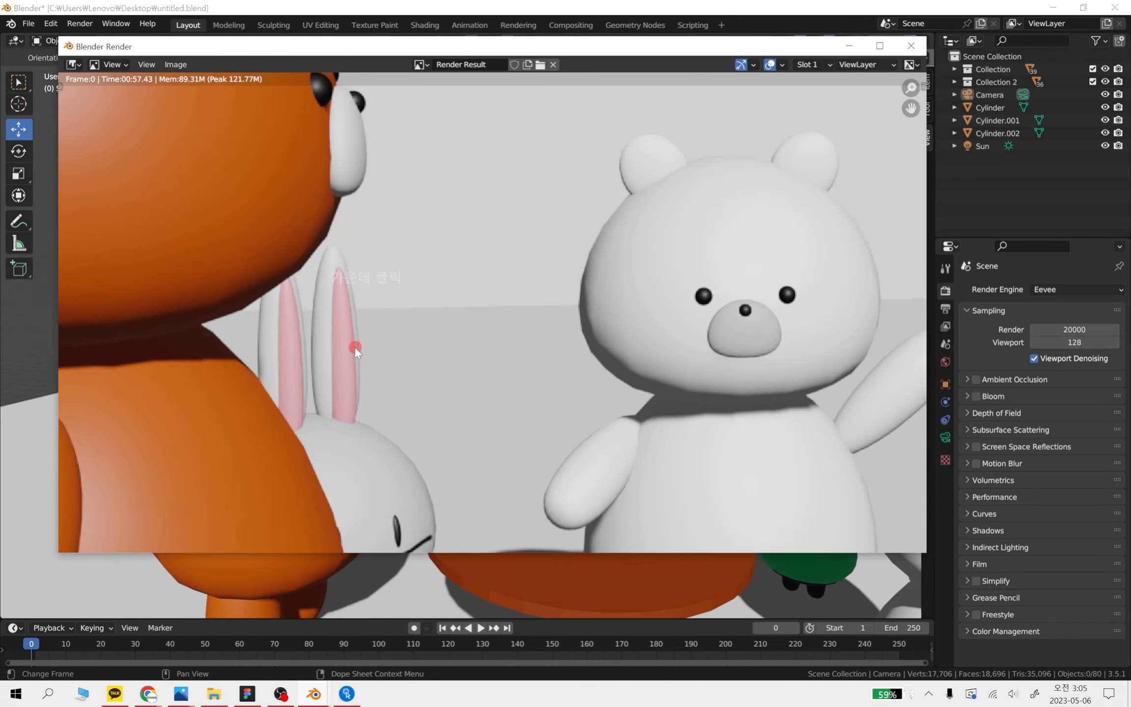
Examine the orange bear, rabbits and table in the 20000-sample render, and close the render window
{"action": "middle_click_drag", "start_coordinate": [326, 352], "coordinate": [518, 373]}
{"action": "scroll", "coordinate": [523, 374], "scroll_direction": "down", "scroll_amount": 1}
{"action": "middle_click_drag", "start_coordinate": [573, 338], "coordinate": [546, 440]}
{"action": "scroll", "coordinate": [563, 334], "scroll_direction": "down", "scroll_amount": 2}
{"action": "middle_click_drag", "start_coordinate": [687, 387], "coordinate": [632, 338]}
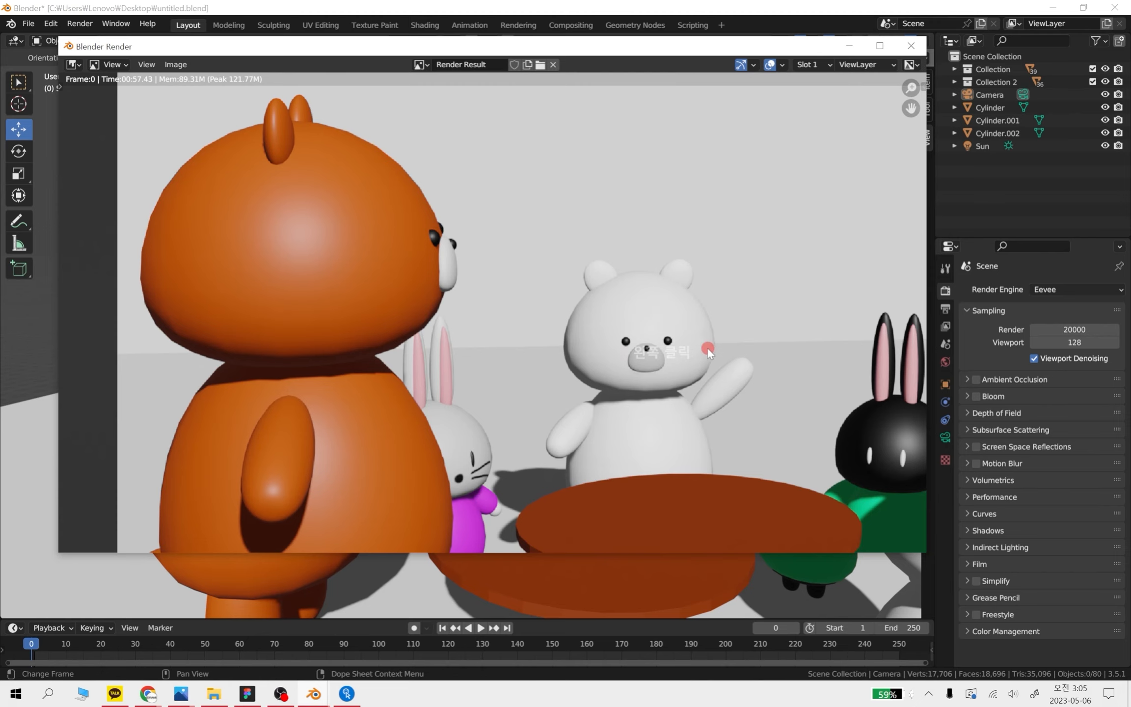
{"action": "middle_click_drag", "start_coordinate": [710, 349], "coordinate": [553, 278]}
{"action": "scroll", "coordinate": [810, 417], "scroll_direction": "up", "scroll_amount": 2}
{"action": "middle_click_drag", "start_coordinate": [812, 420], "coordinate": [651, 393]}
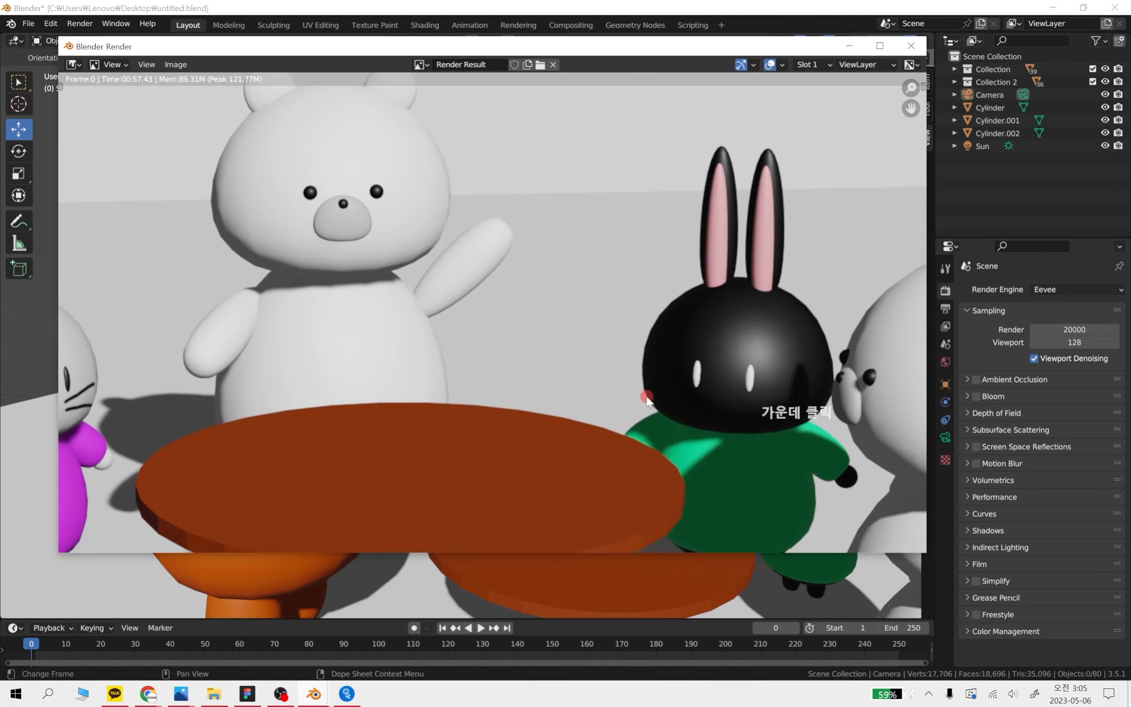
{"action": "left_click", "coordinate": [912, 49]}
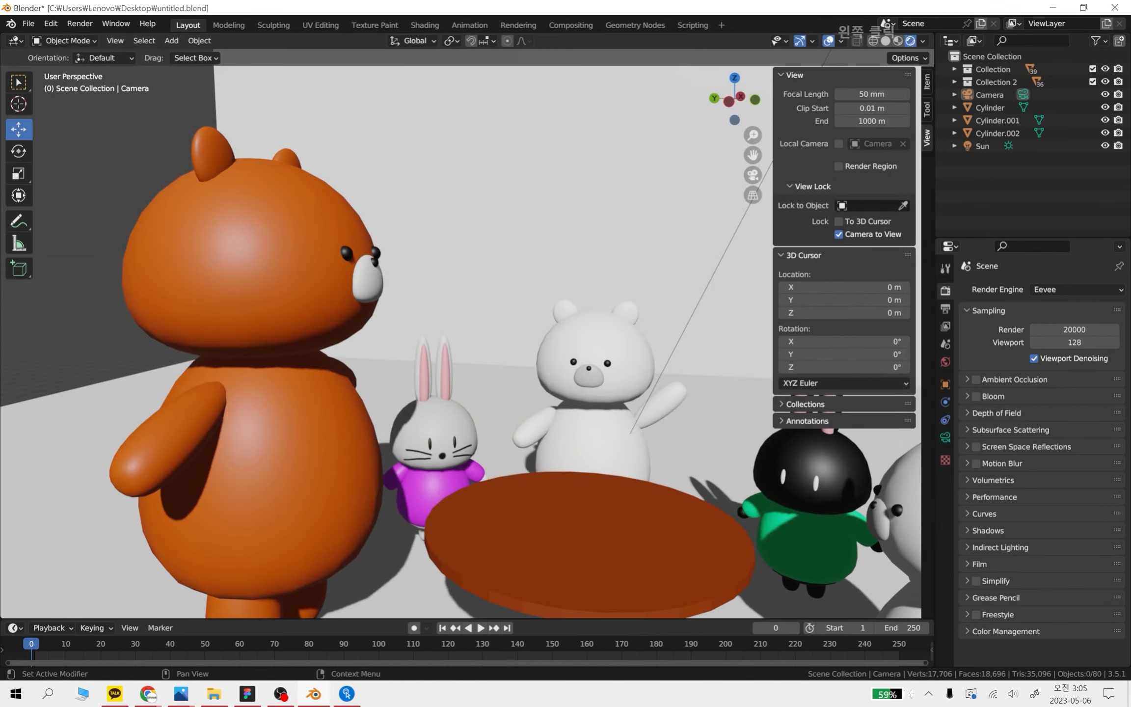
Scale up the floor-and-wall backdrop plane uniformly by a factor of about 2.28
{"action": "scroll", "coordinate": [550, 297], "scroll_direction": "down", "scroll_amount": 5}
{"action": "middle_click_drag", "start_coordinate": [571, 308], "coordinate": [641, 409]}
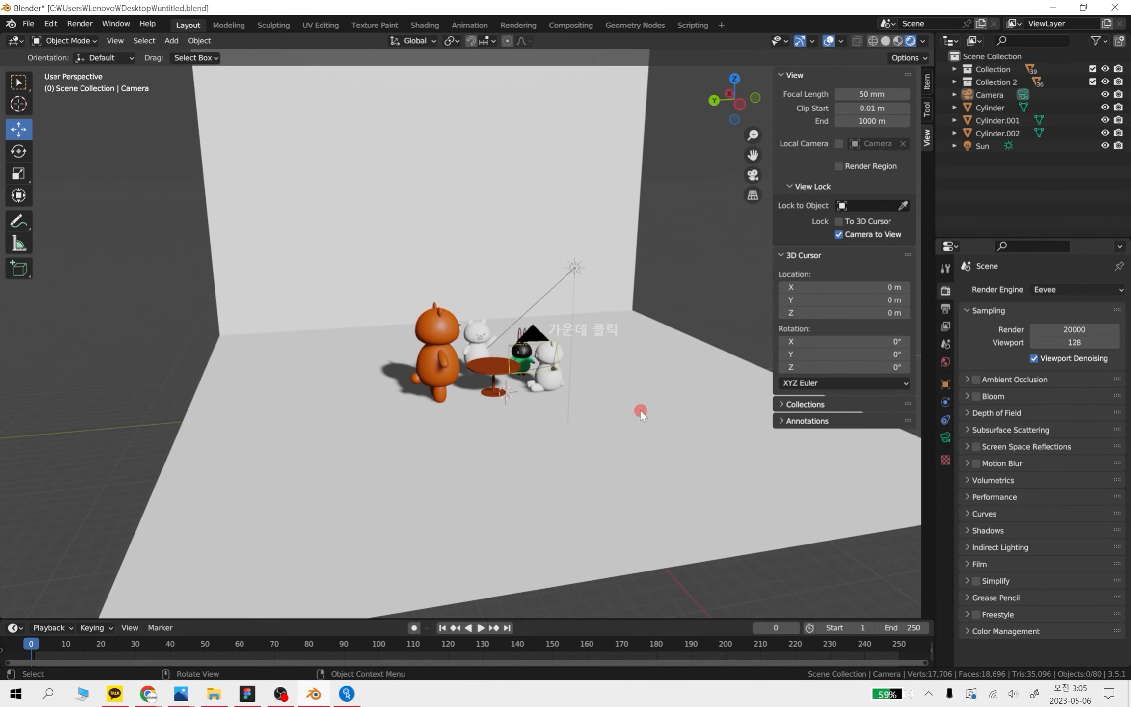
{"action": "left_click", "coordinate": [641, 409]}
{"action": "key", "text": "s"}
{"action": "left_click", "coordinate": [806, 457]}
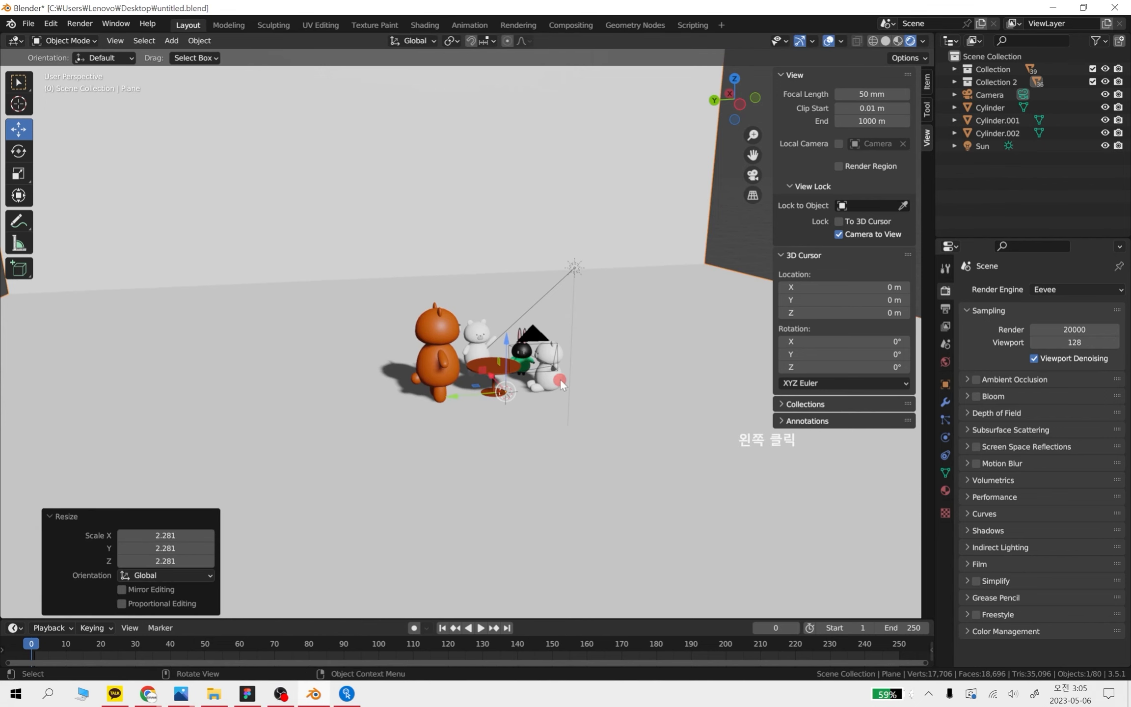
Set the render samples to 128
{"action": "scroll", "coordinate": [561, 383], "scroll_direction": "up", "scroll_amount": 3}
{"action": "middle_click_drag", "start_coordinate": [647, 435], "coordinate": [608, 426]}
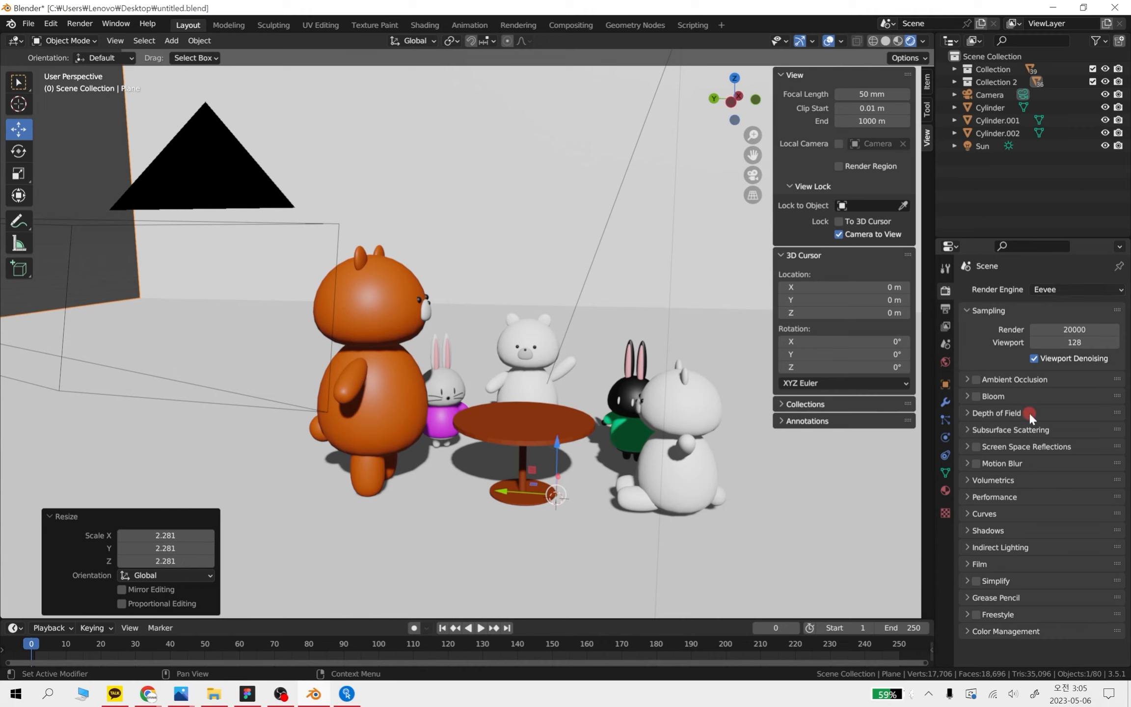
{"action": "left_click", "coordinate": [1097, 325]}
{"action": "type", "text": "128"}
{"action": "key", "text": "Return"}
Compare the characters with ambient occlusion on and off, and leave ambient occlusion enabled
{"action": "left_click", "coordinate": [965, 378]}
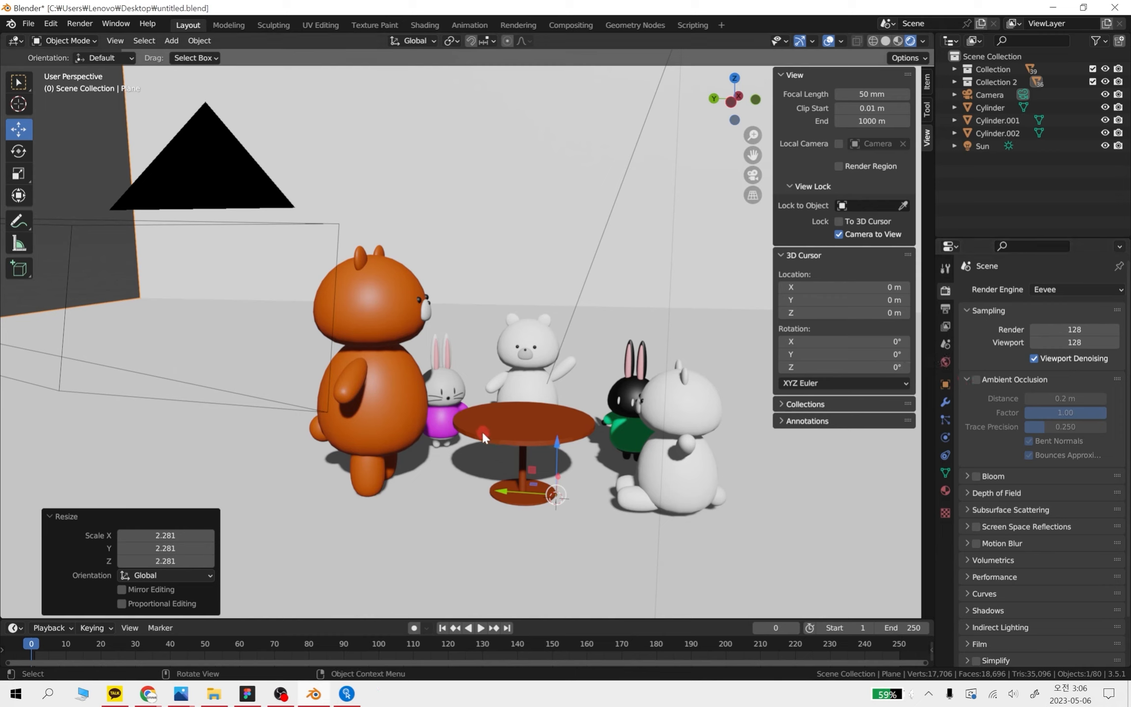
{"action": "left_click", "coordinate": [977, 379]}
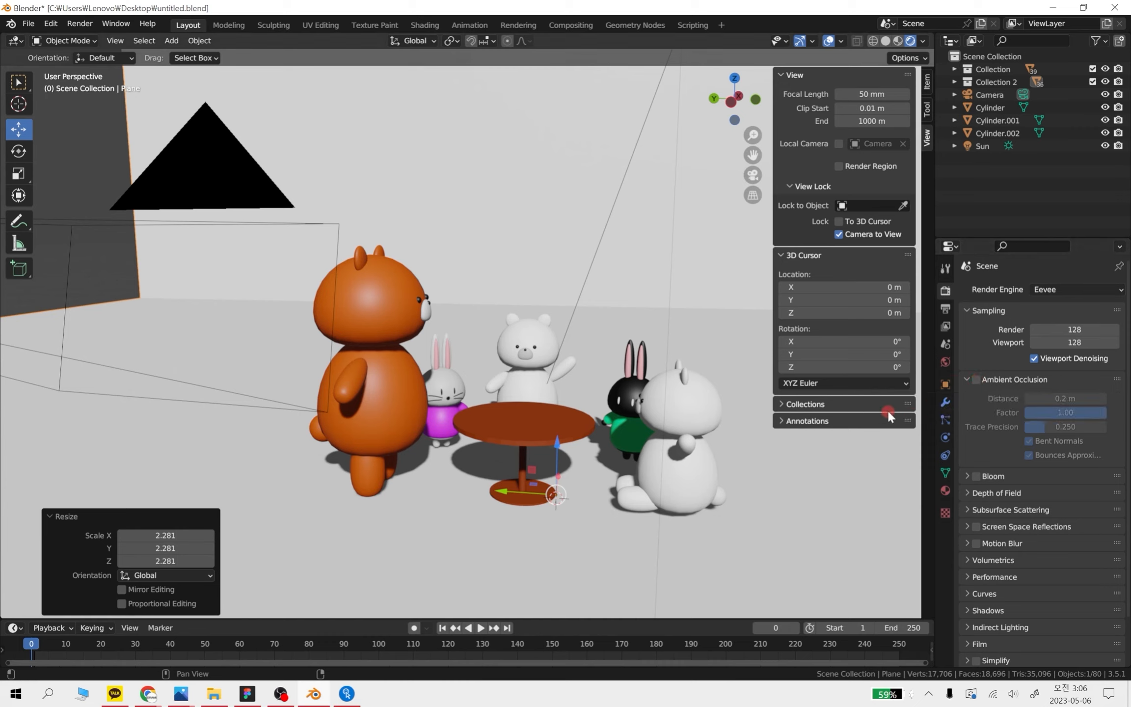
{"action": "left_click", "coordinate": [975, 378]}
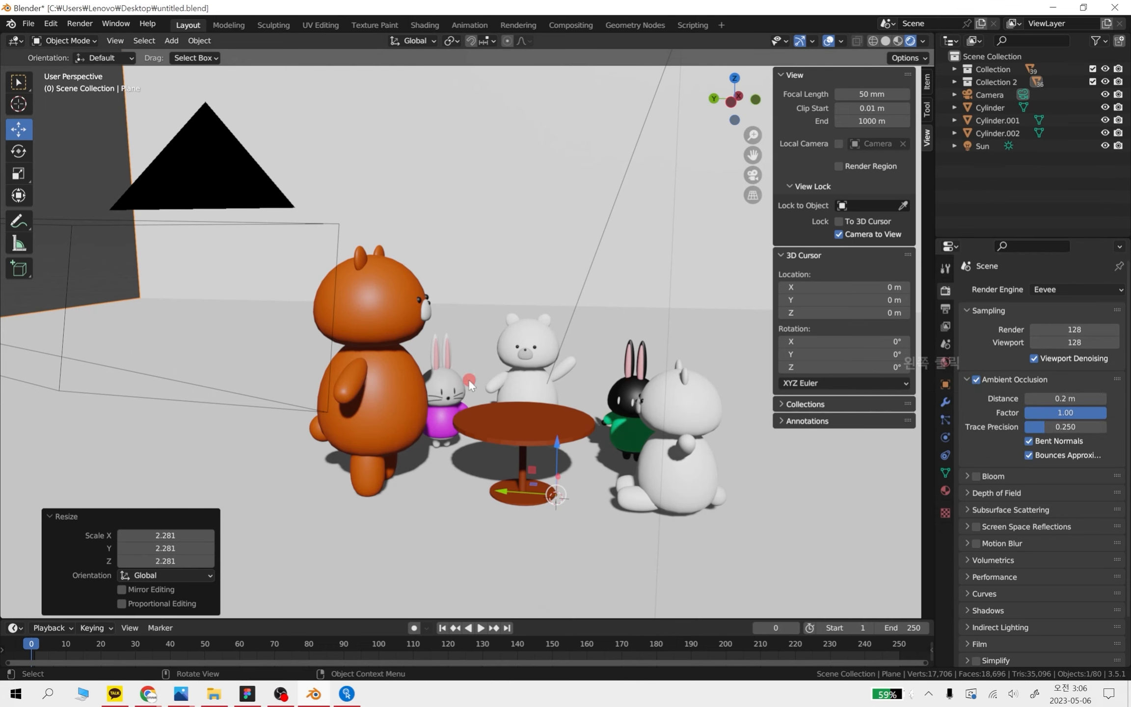
{"action": "scroll", "coordinate": [509, 417], "scroll_direction": "up", "scroll_amount": 3}
{"action": "left_click", "coordinate": [976, 379]}
{"action": "left_click", "coordinate": [976, 379]}
{"action": "left_click", "coordinate": [976, 379]}
{"action": "left_click", "coordinate": [976, 380]}
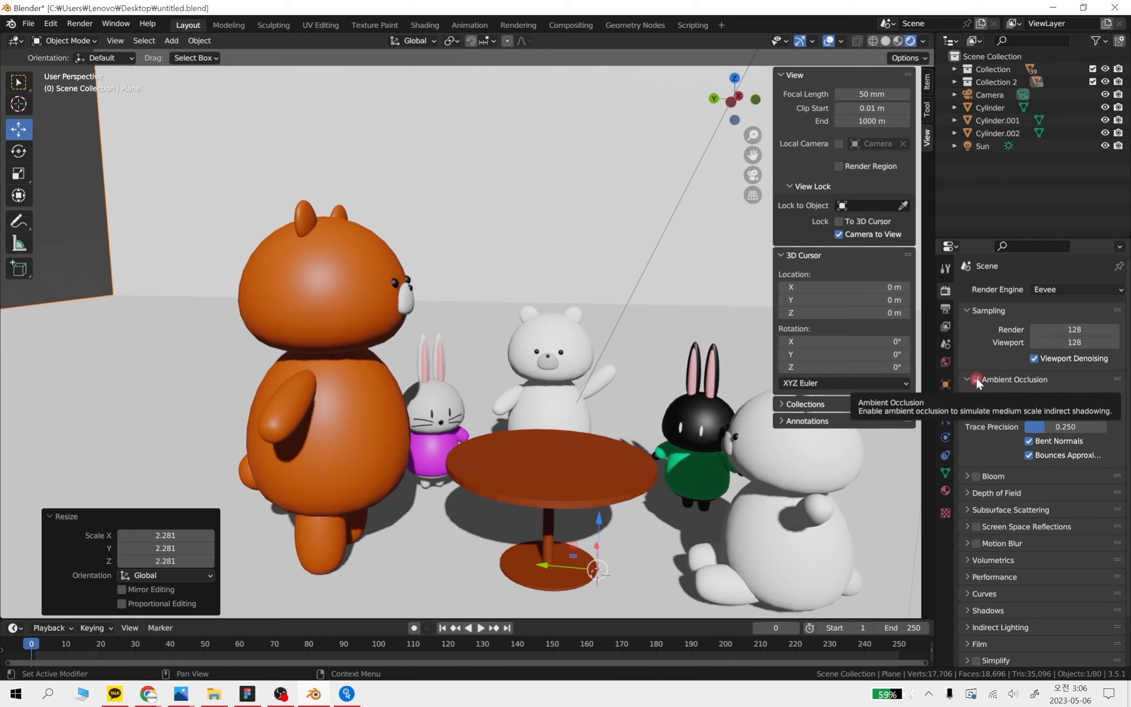
{"action": "left_click", "coordinate": [1061, 284]}
{"action": "left_click", "coordinate": [1055, 289]}
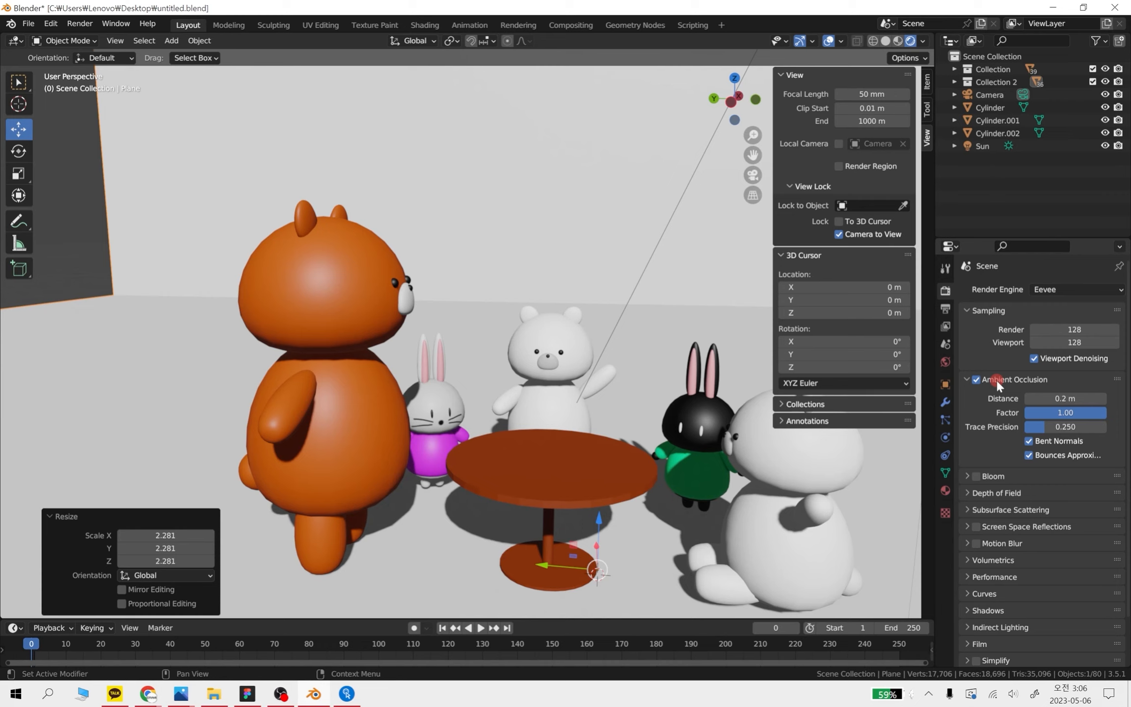
Turn Bloom on to examine its glow on the bears and rabbits, and switch it off again
{"action": "left_click", "coordinate": [965, 475]}
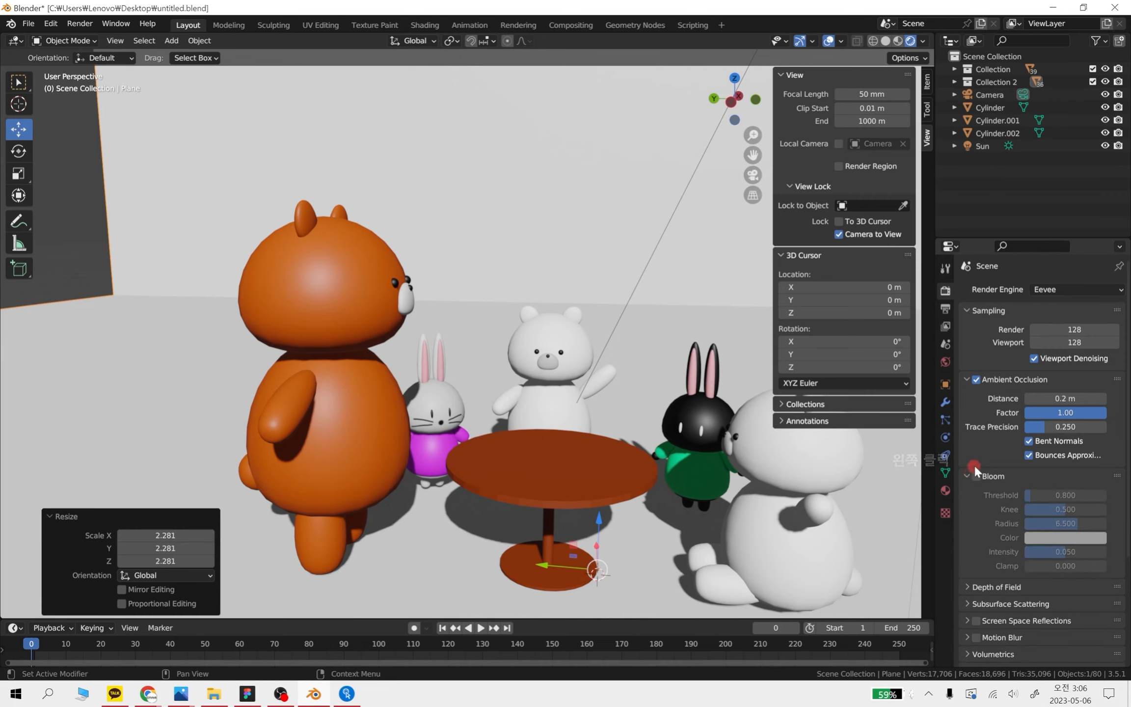
{"action": "left_click", "coordinate": [978, 475]}
{"action": "left_click", "coordinate": [977, 475]}
{"action": "scroll", "coordinate": [399, 295], "scroll_direction": "up", "scroll_amount": 3}
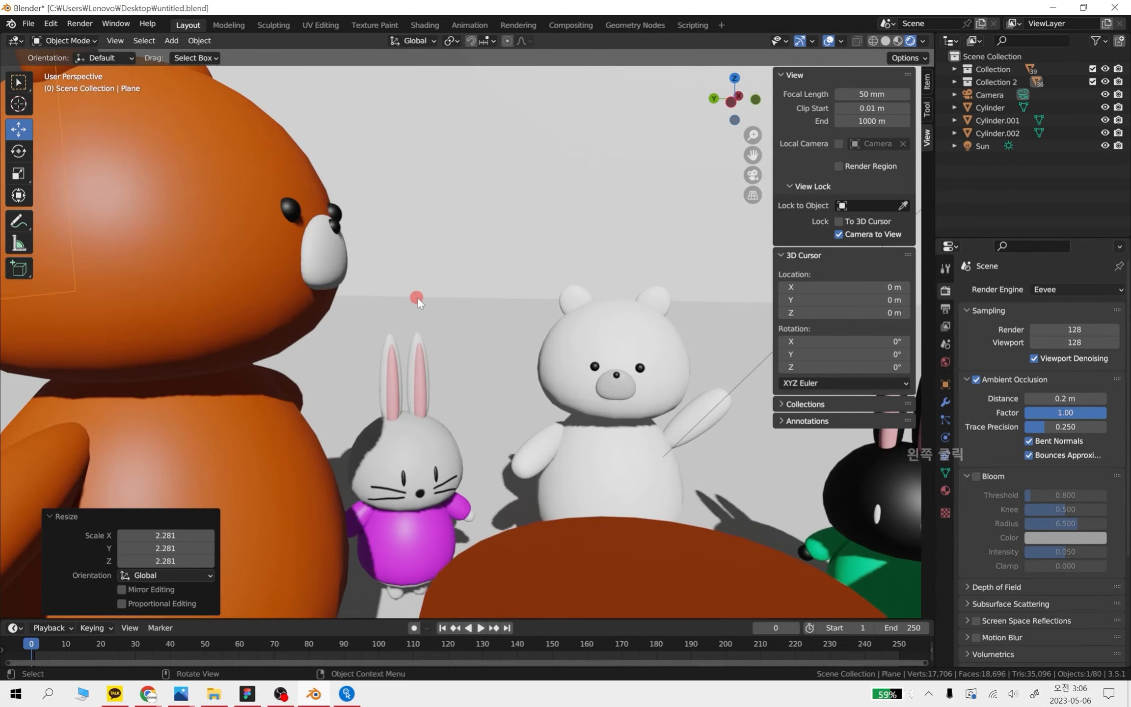
{"action": "middle_click_drag", "start_coordinate": [402, 294], "coordinate": [604, 381], "text": "shift"}
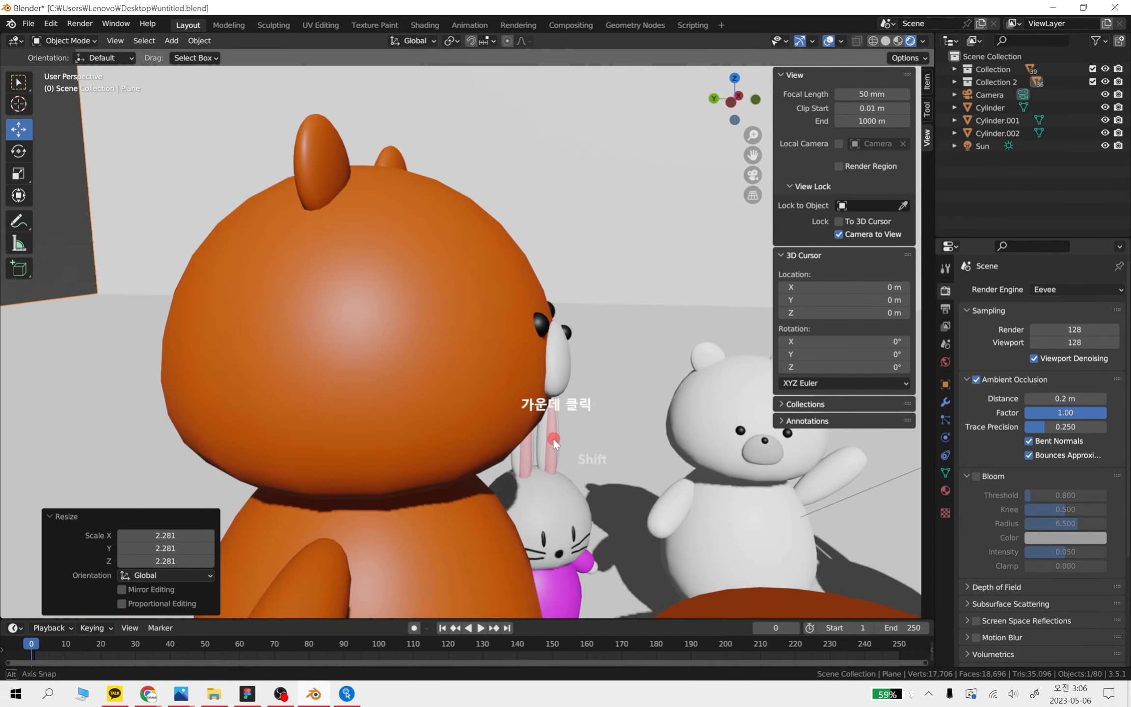
{"action": "middle_click_drag", "start_coordinate": [554, 439], "coordinate": [533, 379]}
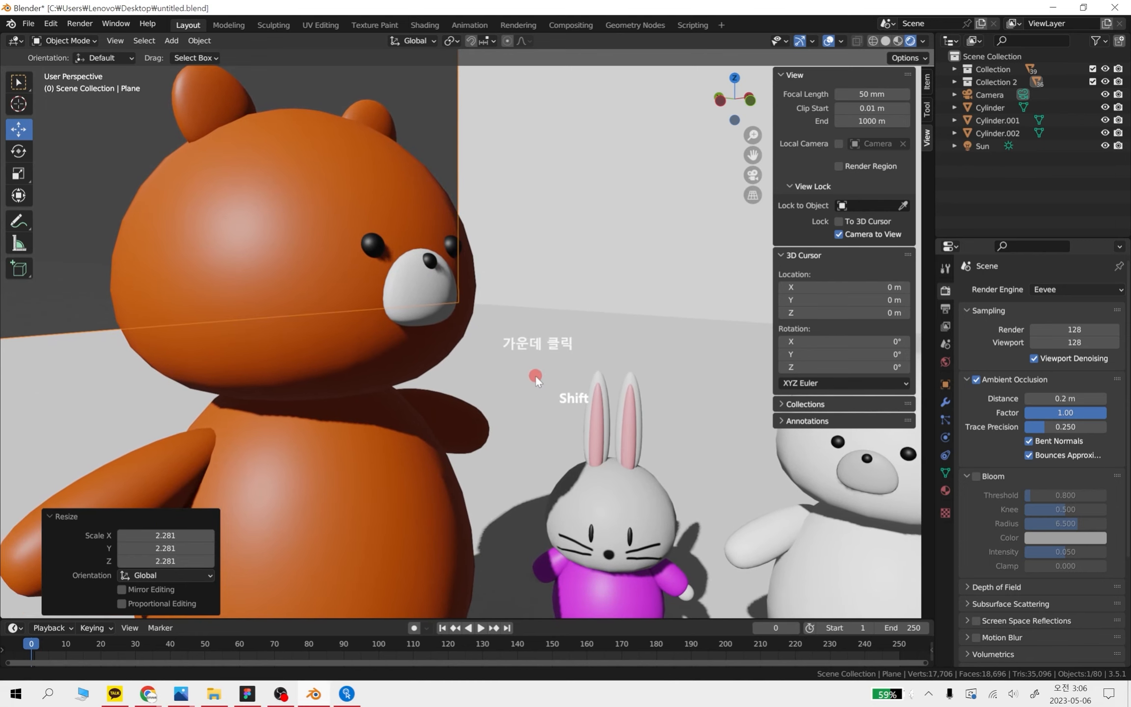
{"action": "left_click", "coordinate": [976, 475]}
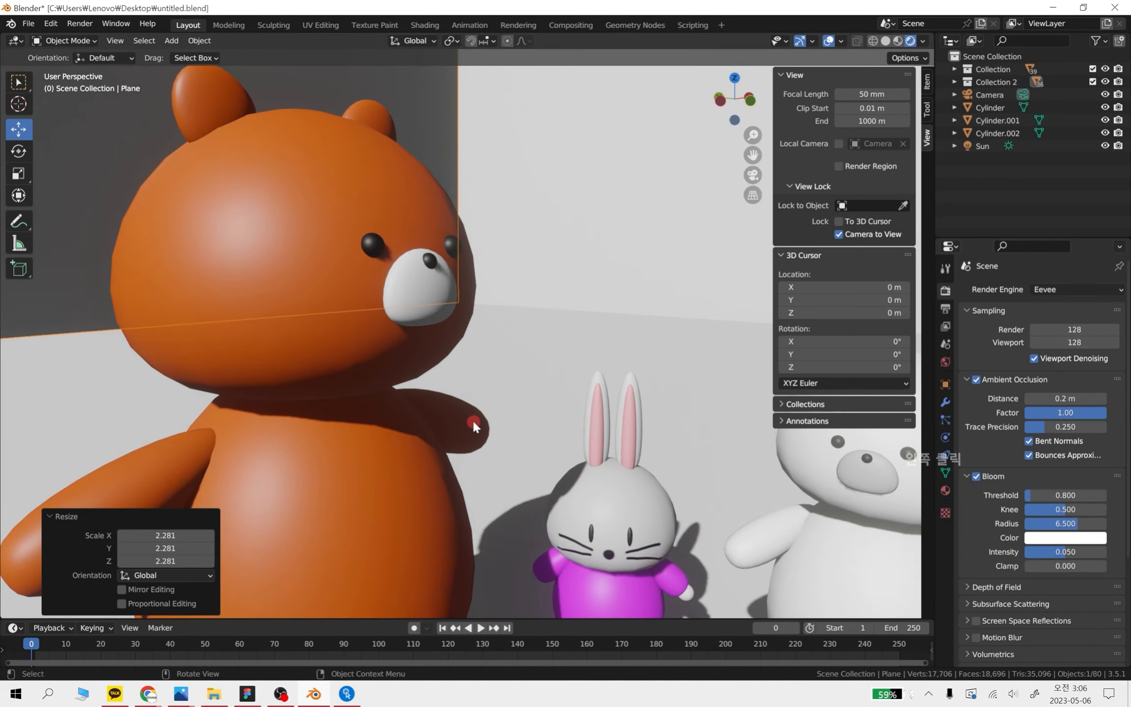
{"action": "scroll", "coordinate": [521, 416], "scroll_direction": "down", "scroll_amount": 5}
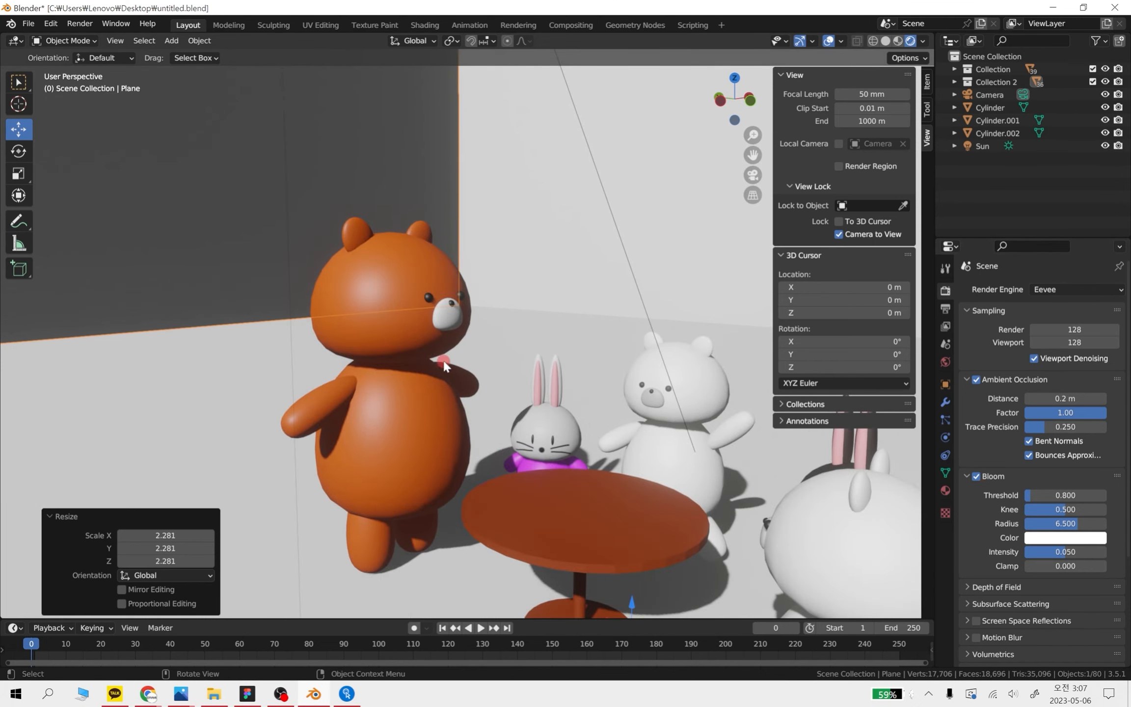
{"action": "scroll", "coordinate": [503, 384], "scroll_direction": "up", "scroll_amount": 2}
{"action": "middle_click_drag", "start_coordinate": [520, 413], "coordinate": [482, 408]}
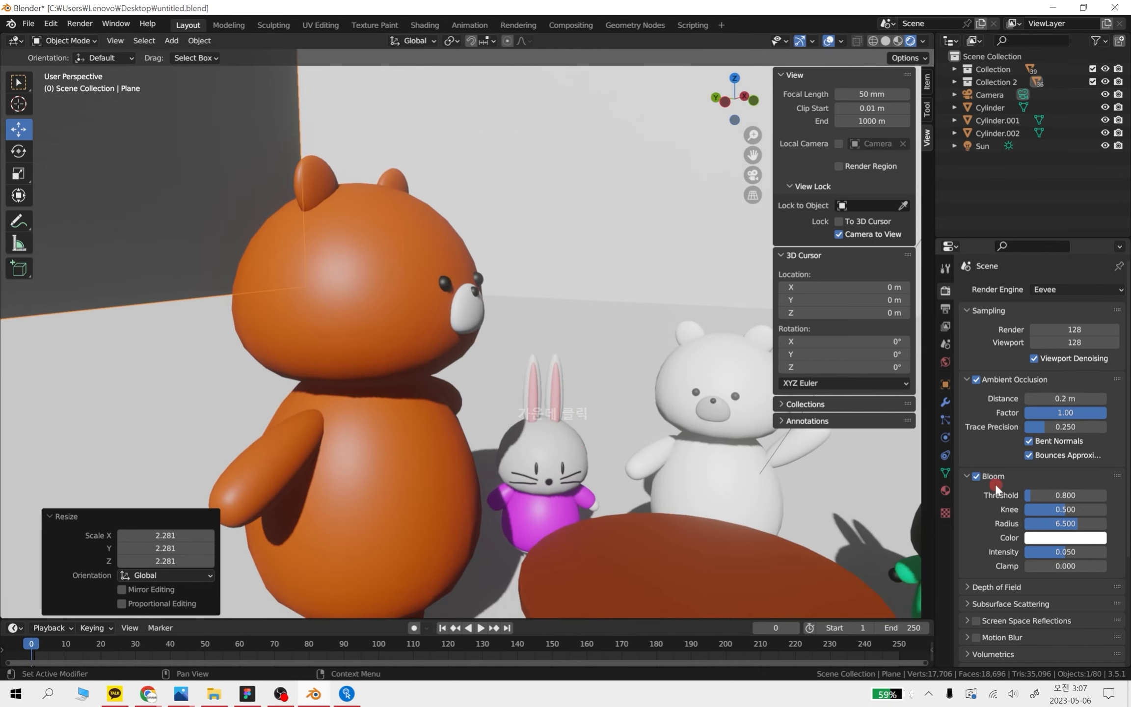
{"action": "left_click", "coordinate": [976, 476]}
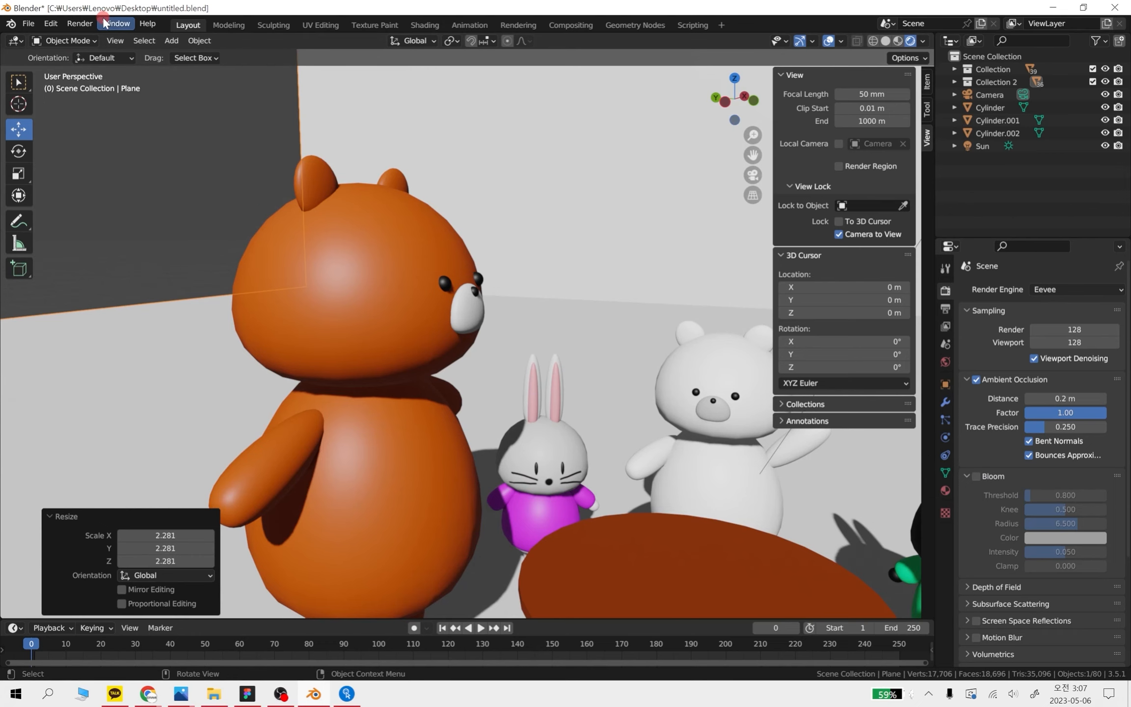
Reframe the scene camera to look across the table at the rabbit and the waving white bear
{"action": "left_click", "coordinate": [89, 24]}
{"action": "left_click", "coordinate": [859, 436]}
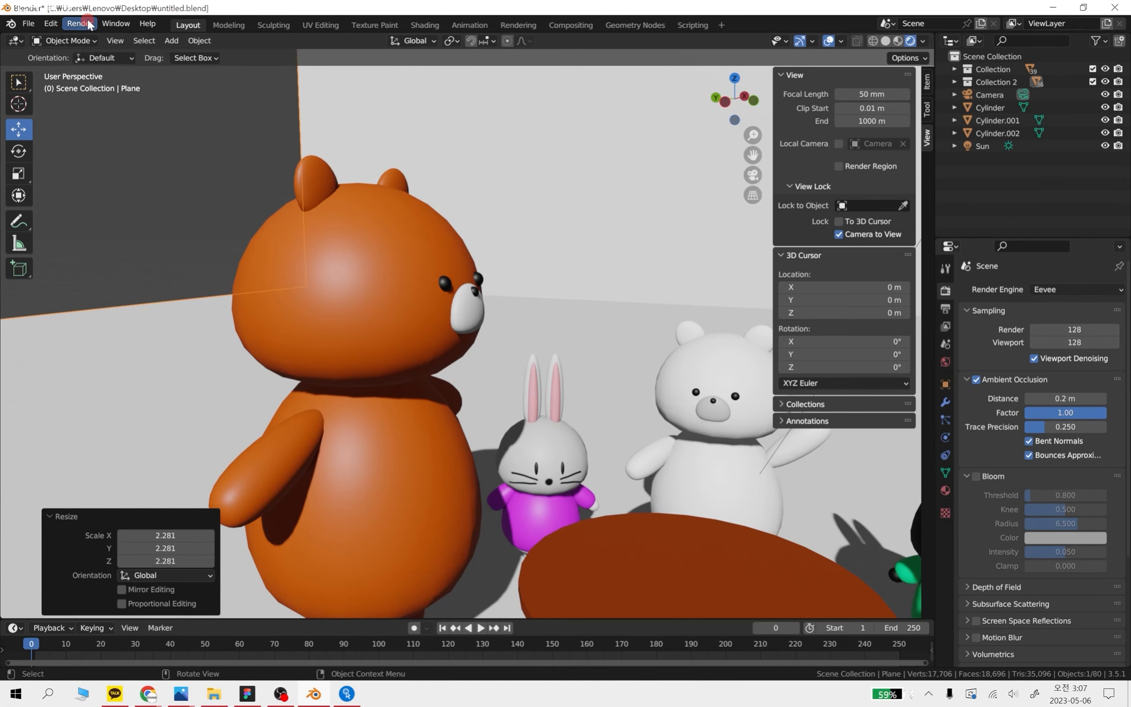
{"action": "key", "text": "KP_0"}
{"action": "middle_click_drag", "start_coordinate": [617, 407], "coordinate": [565, 435]}
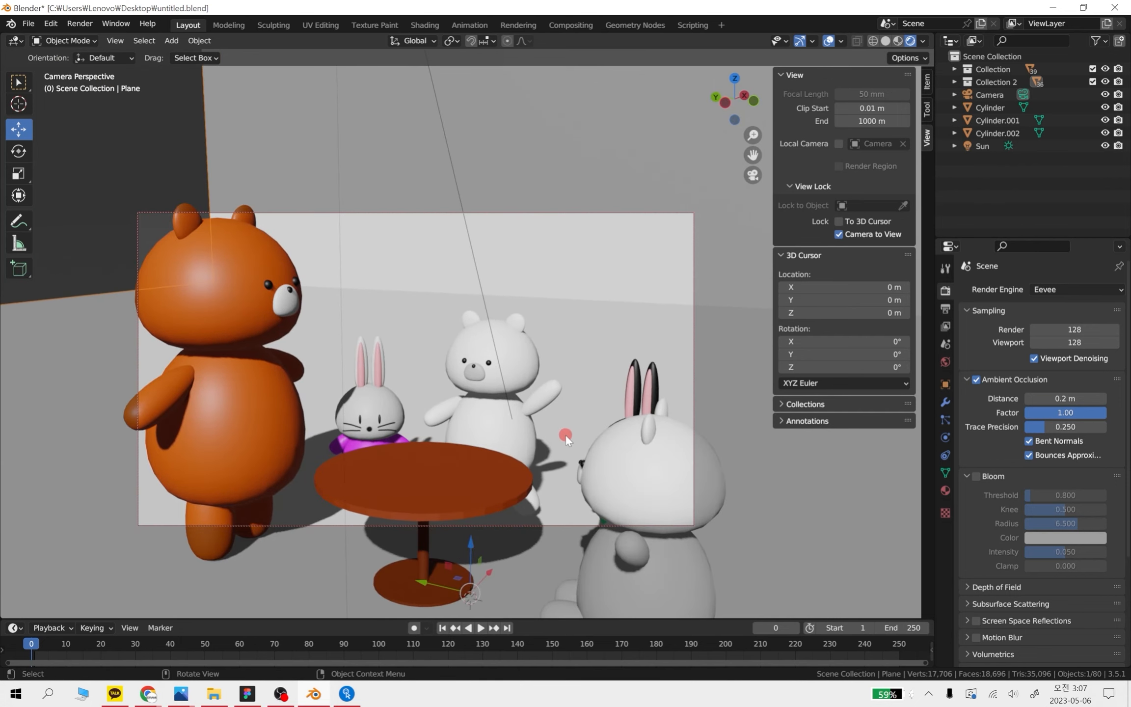
{"action": "key", "text": "KP_0"}
Scale up the backdrop plane uniformly by a factor of about 11.87
{"action": "left_click", "coordinate": [538, 206]}
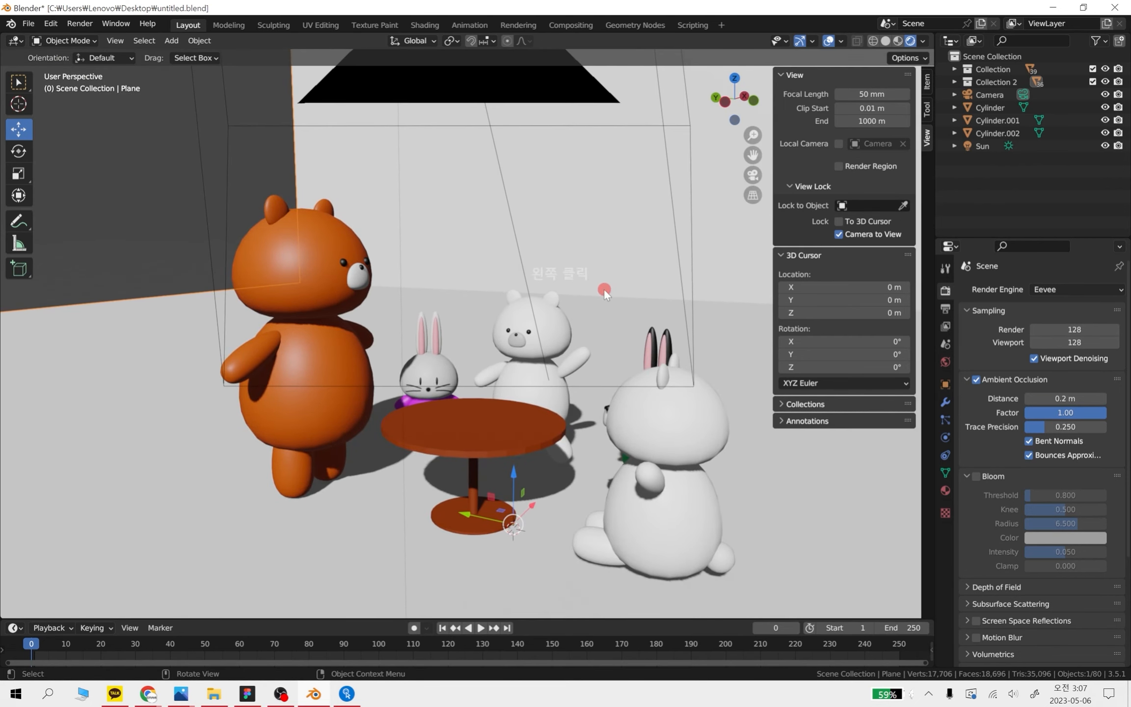
{"action": "key", "text": "s"}
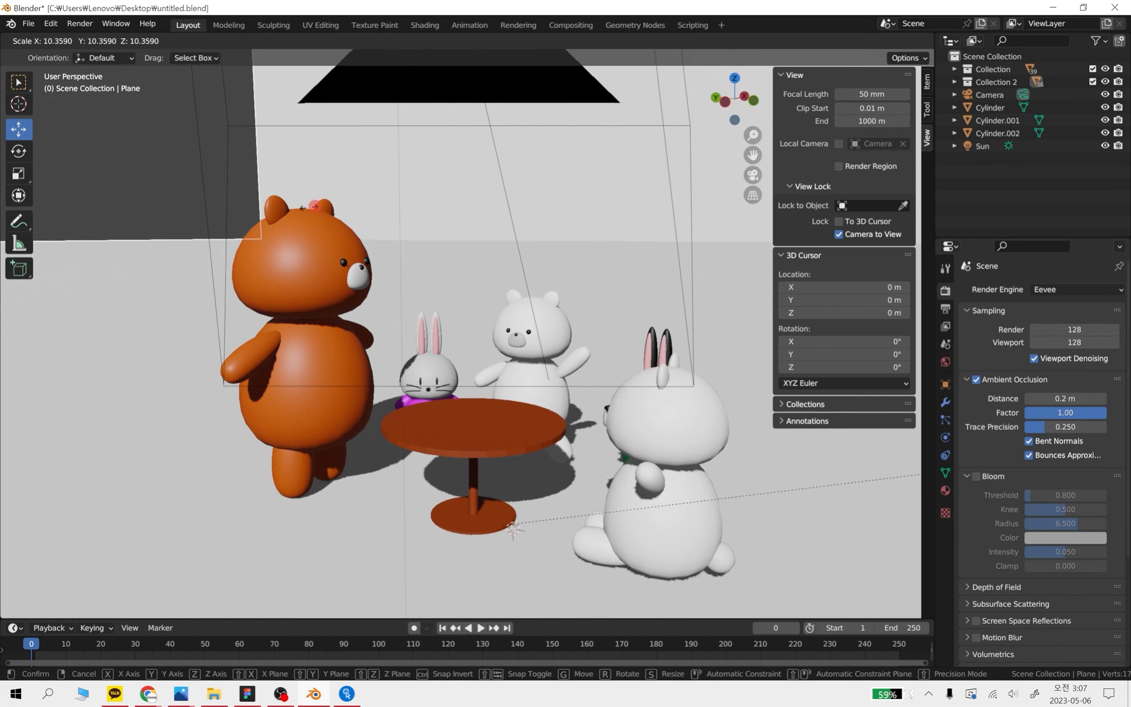
{"action": "left_click", "coordinate": [684, 218]}
{"action": "scroll", "coordinate": [647, 240], "scroll_direction": "down", "scroll_amount": 3}
Adjust the camera framing around the table and characters, and render a still image
{"action": "key", "text": "KP_0"}
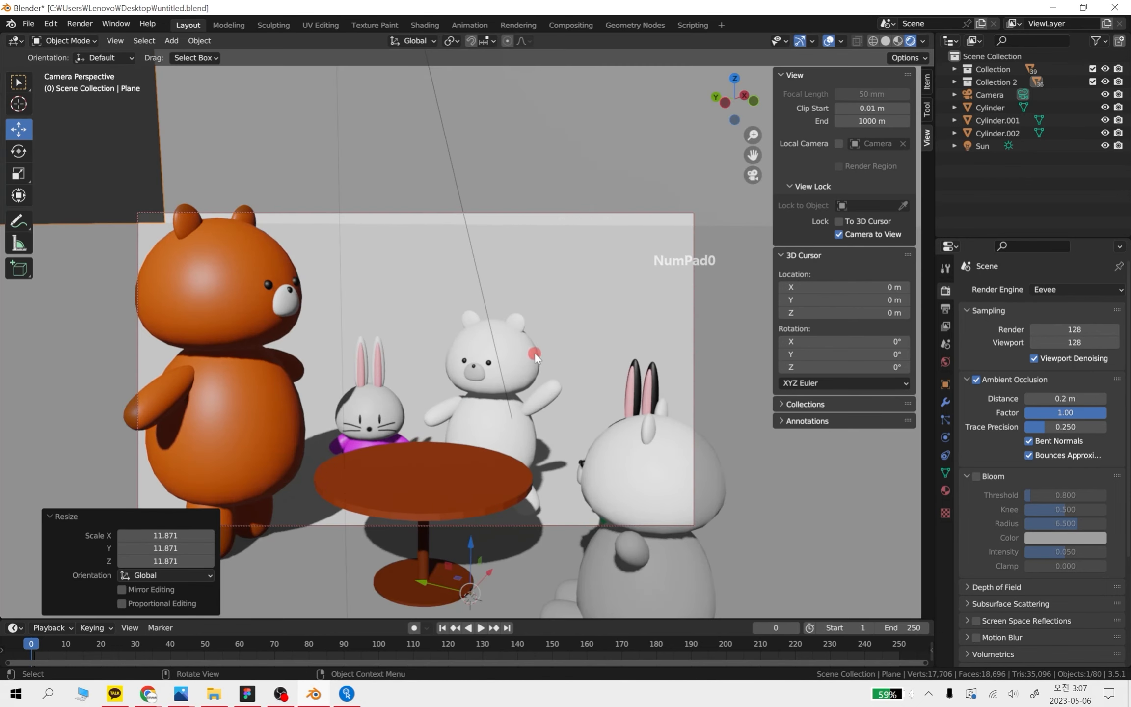
{"action": "middle_click_drag", "start_coordinate": [534, 351], "coordinate": [547, 317]}
{"action": "key", "text": "KP_0"}
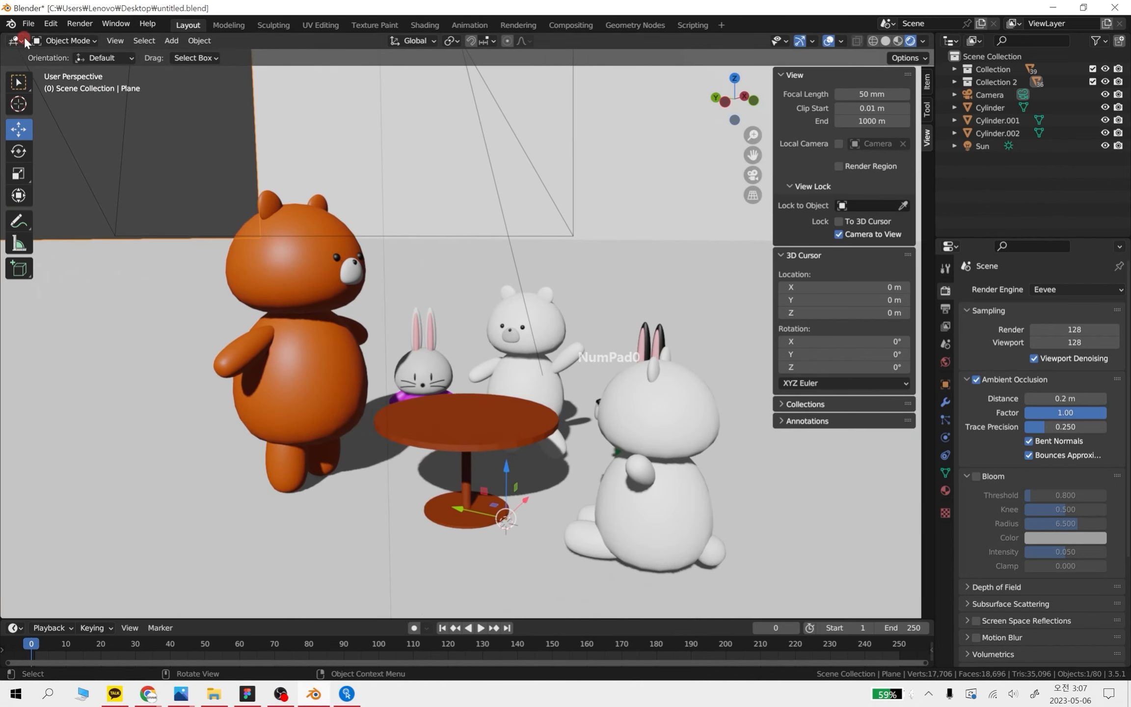
{"action": "left_click", "coordinate": [79, 24]}
{"action": "left_click", "coordinate": [88, 36]}
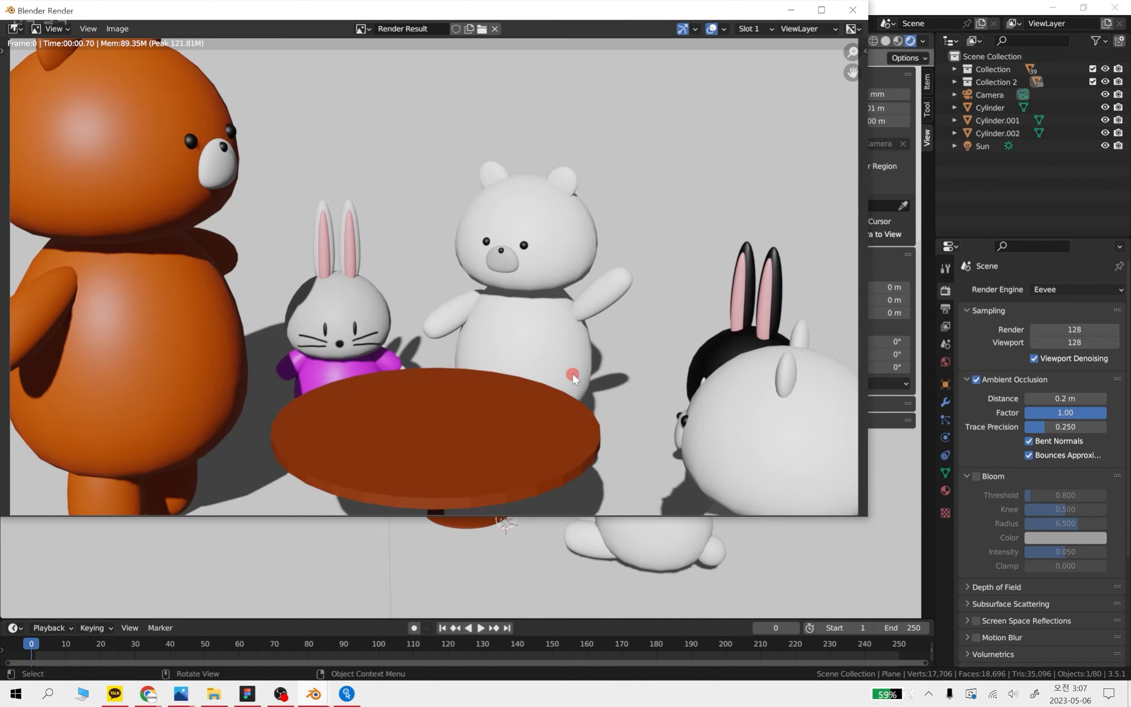
Examine the bears, rabbits and enlarged backdrop in the new render
{"action": "left_click", "coordinate": [339, 274]}
{"action": "middle_click_drag", "start_coordinate": [403, 270], "coordinate": [512, 270]}
{"action": "scroll", "coordinate": [504, 341], "scroll_direction": "up", "scroll_amount": 5}
{"action": "scroll", "coordinate": [505, 340], "scroll_direction": "down", "scroll_amount": 6}
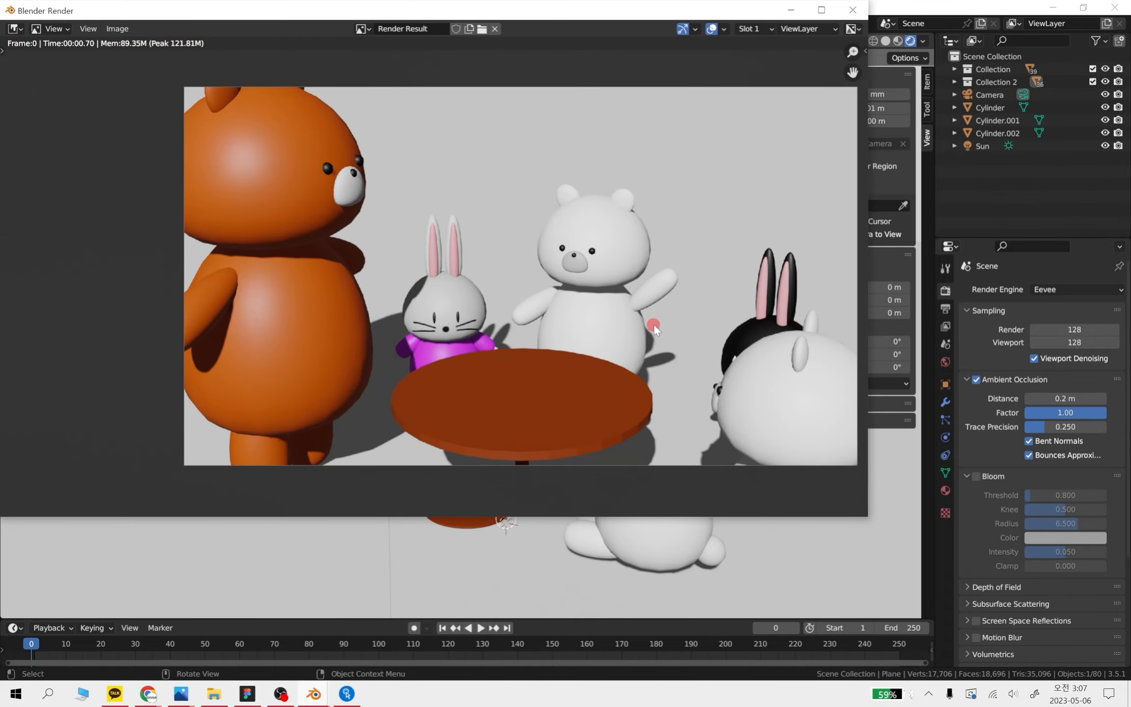
{"action": "scroll", "coordinate": [644, 298], "scroll_direction": "up", "scroll_amount": 1}
Save the rendered image to the Desktop as 1.png and close the render result
{"action": "left_click", "coordinate": [88, 28]}
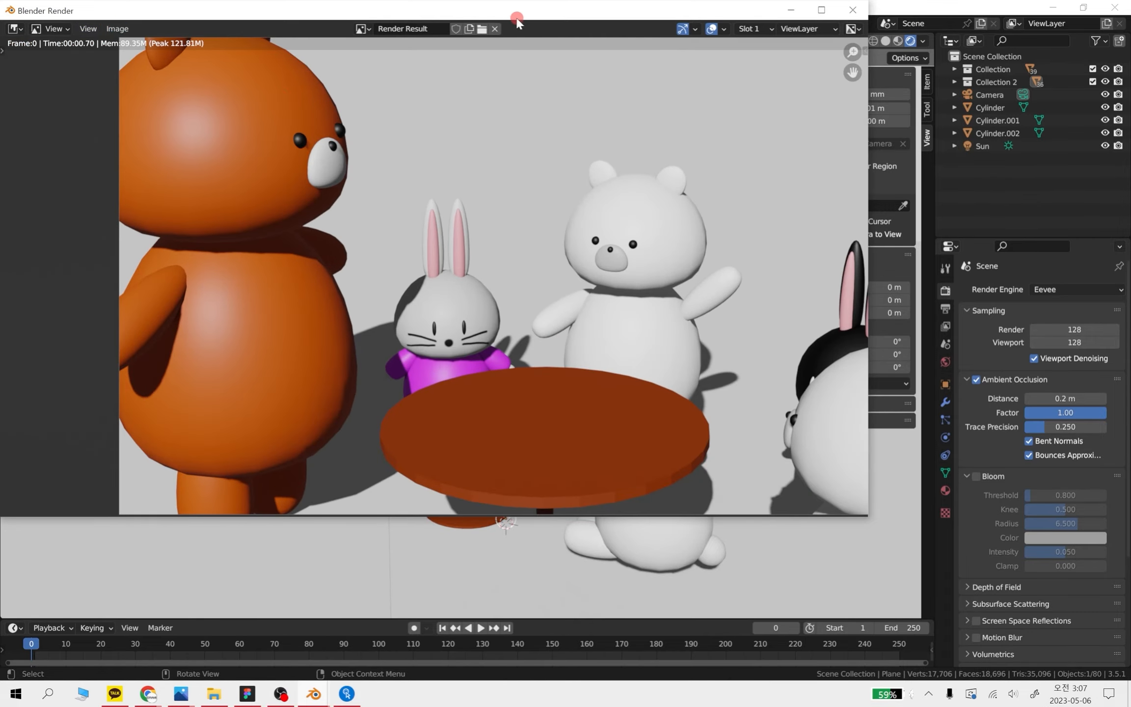
{"action": "left_click", "coordinate": [469, 28]}
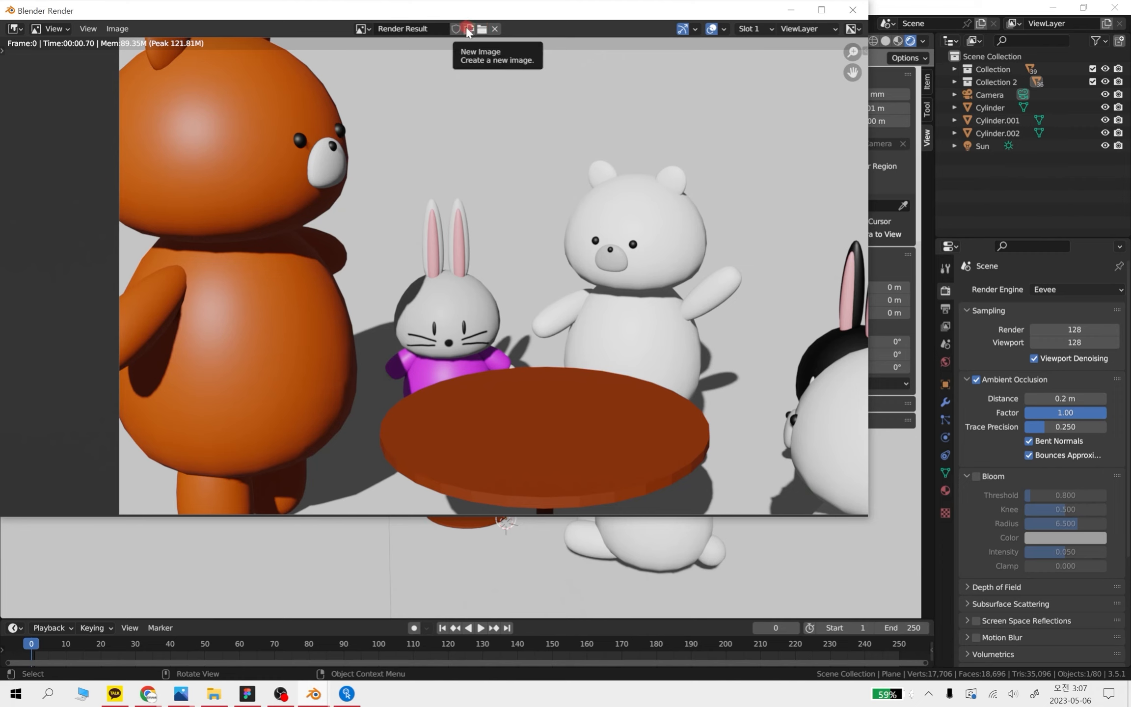
{"action": "left_click", "coordinate": [120, 29]}
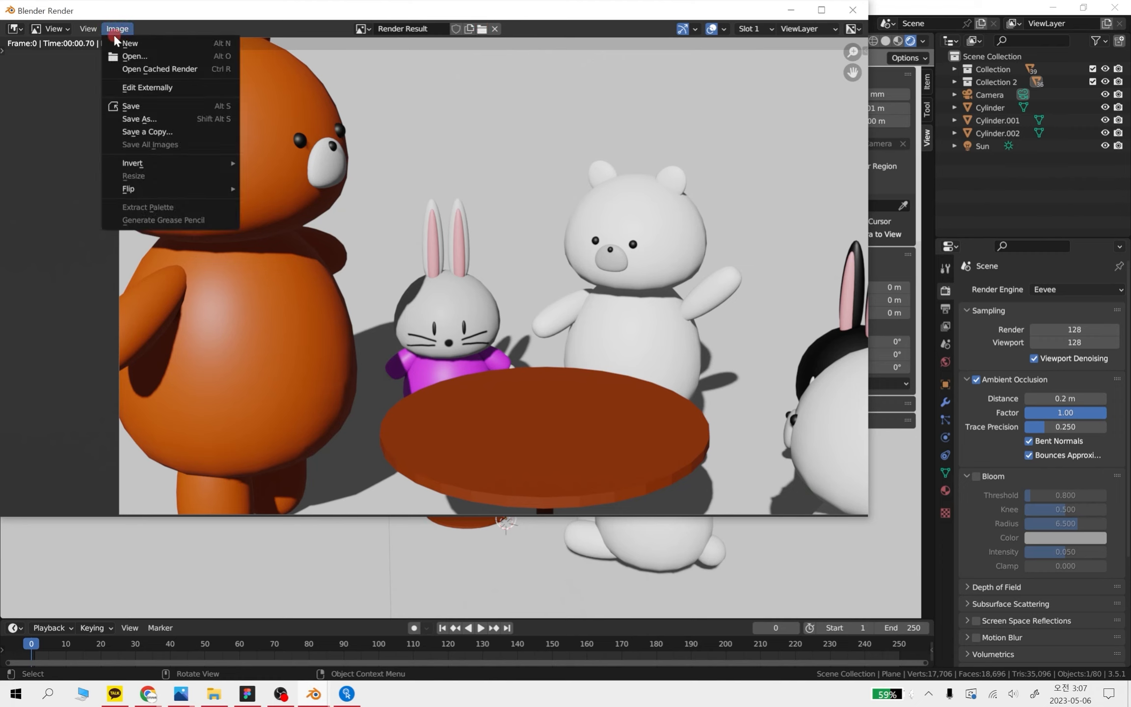
{"action": "left_click", "coordinate": [126, 106]}
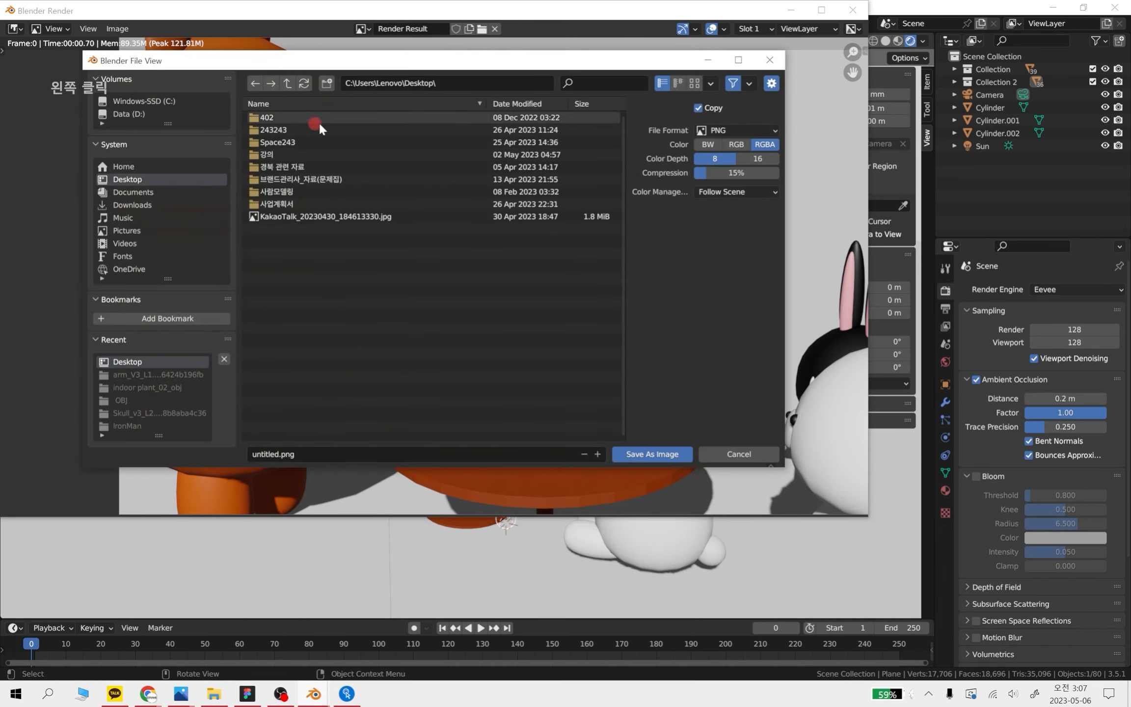
{"action": "left_click", "coordinate": [313, 450]}
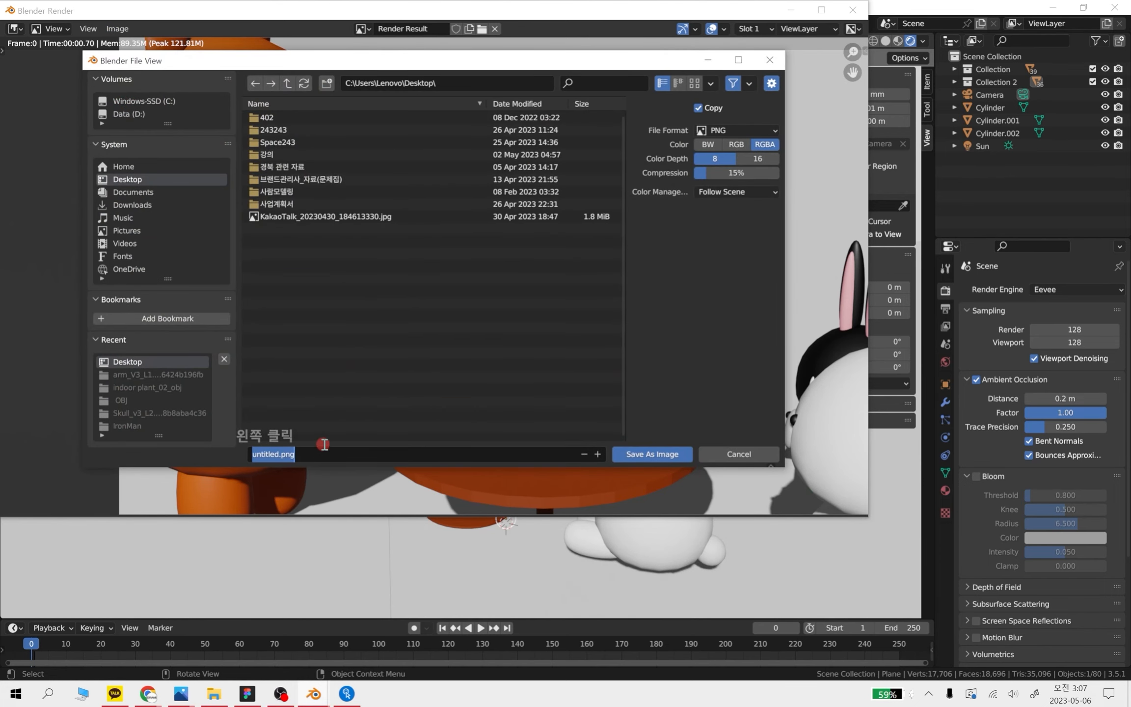
{"action": "type", "text": "1"}
{"action": "left_click", "coordinate": [675, 453]}
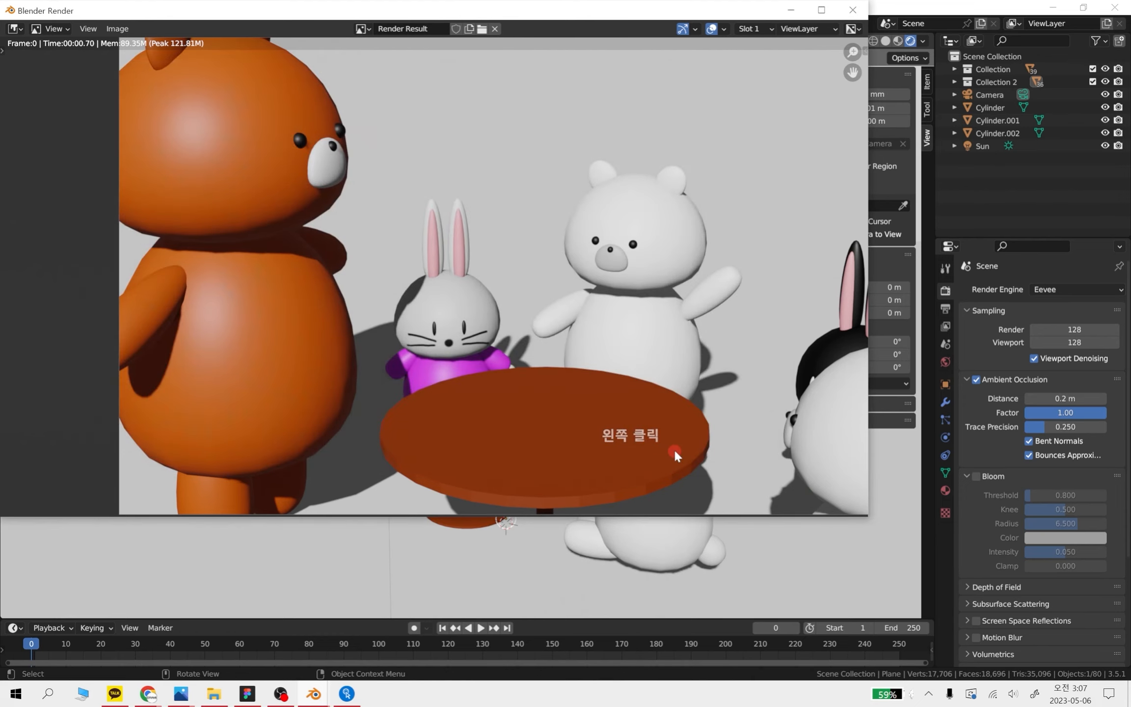
{"action": "left_click", "coordinate": [853, 10]}
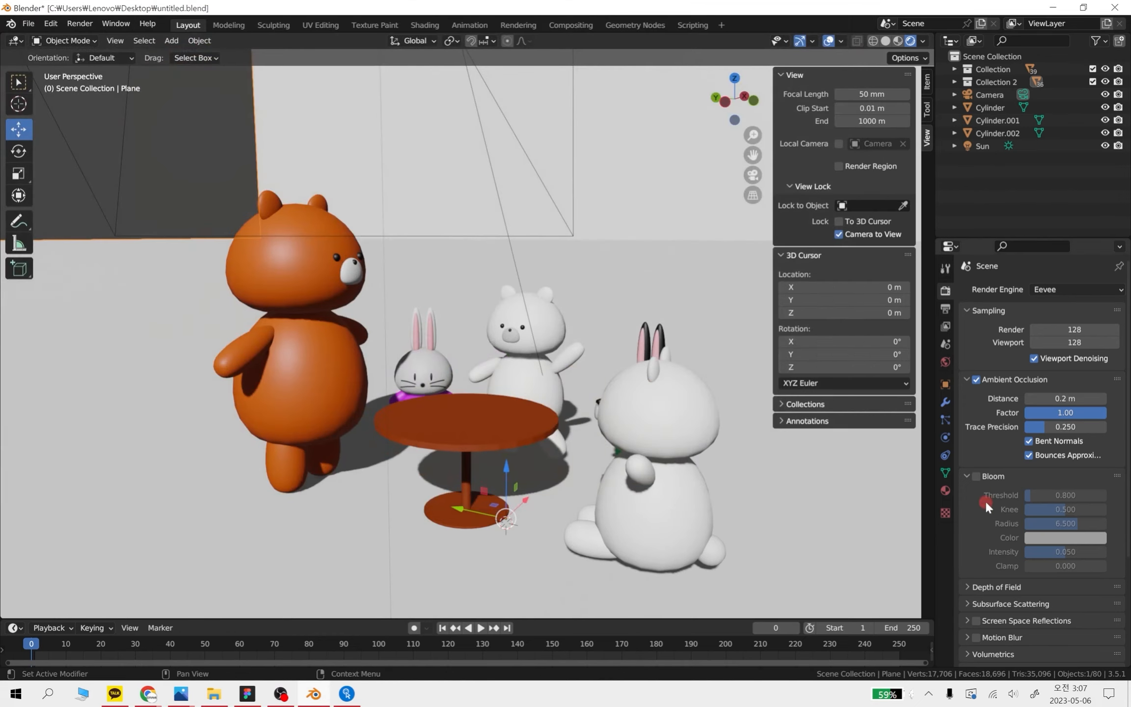
Enable Bloom for the Eevee render and render a new still image
{"action": "left_click", "coordinate": [976, 476]}
{"action": "left_click", "coordinate": [79, 23]}
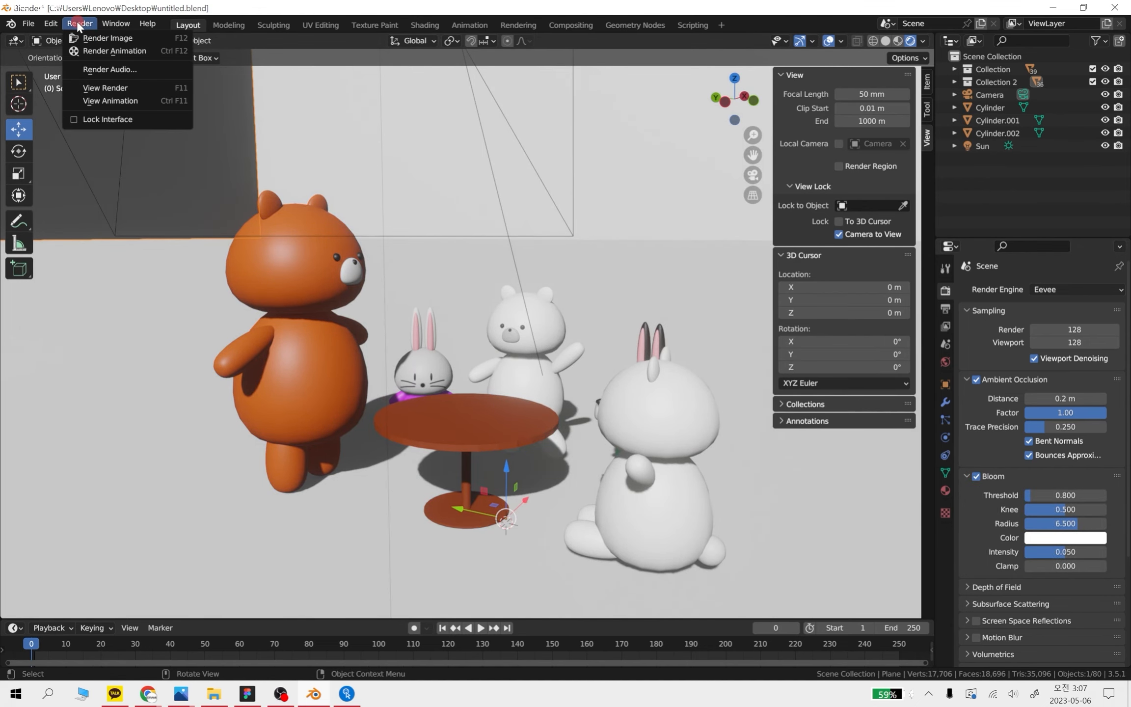
{"action": "left_click", "coordinate": [100, 39]}
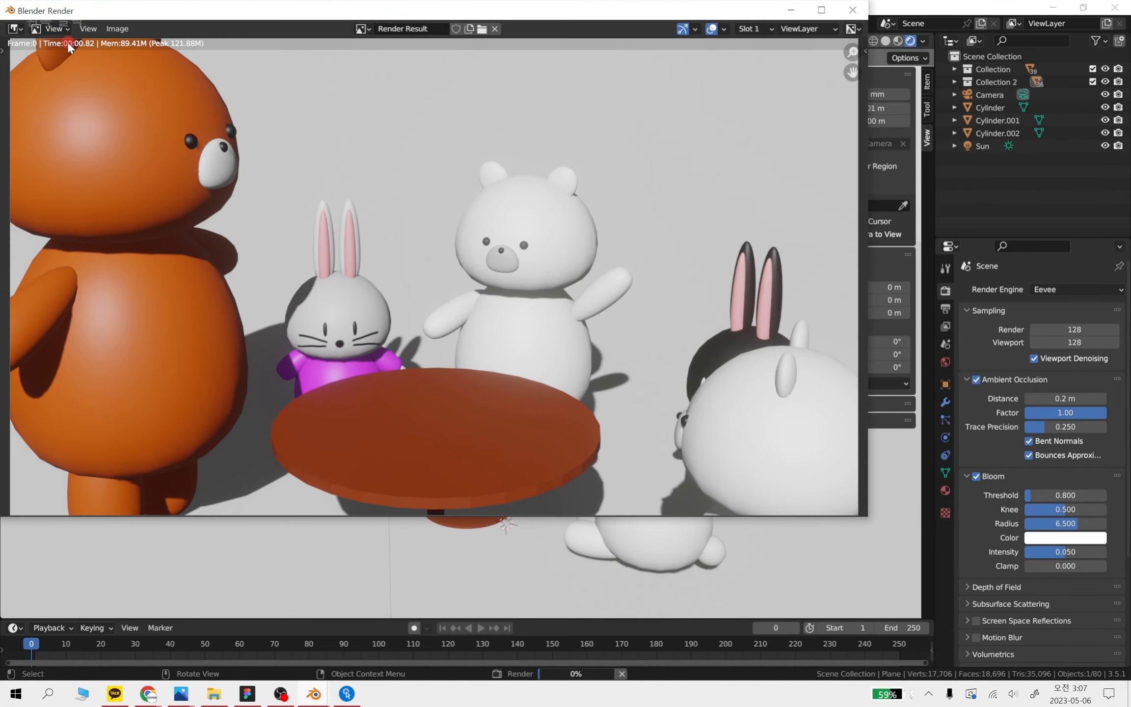
Save the bloom render to the Desktop as 2.png in PNG format
{"action": "left_click", "coordinate": [119, 29]}
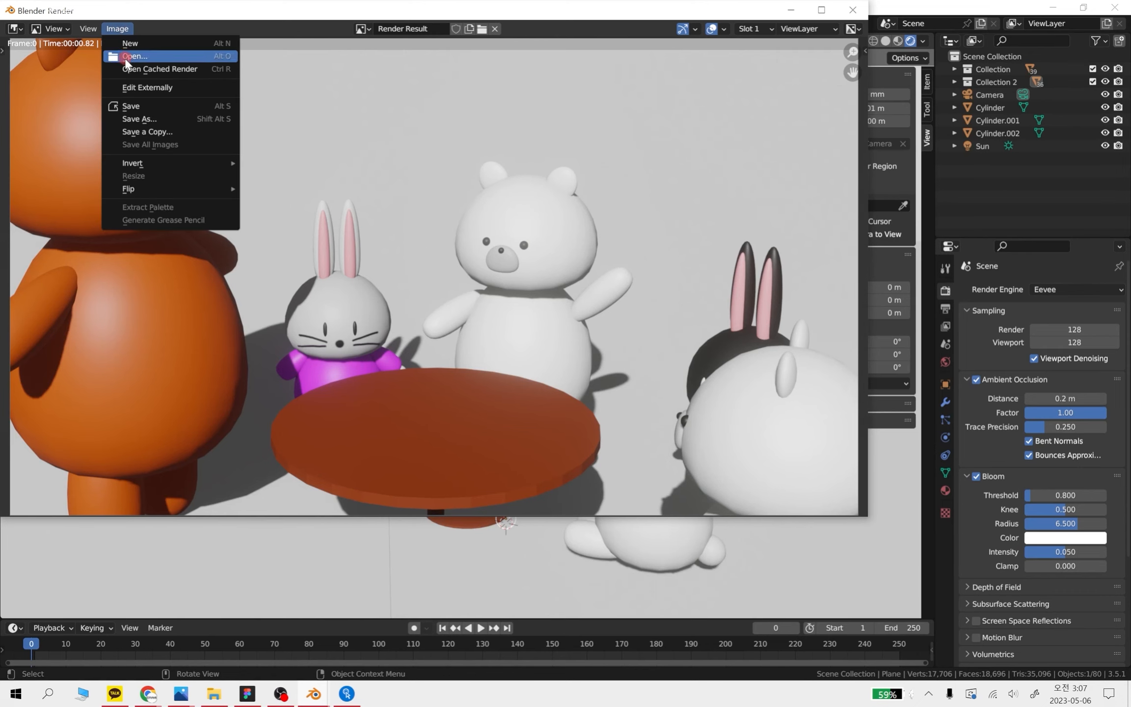
{"action": "left_click", "coordinate": [147, 107]}
{"action": "left_click", "coordinate": [406, 454]}
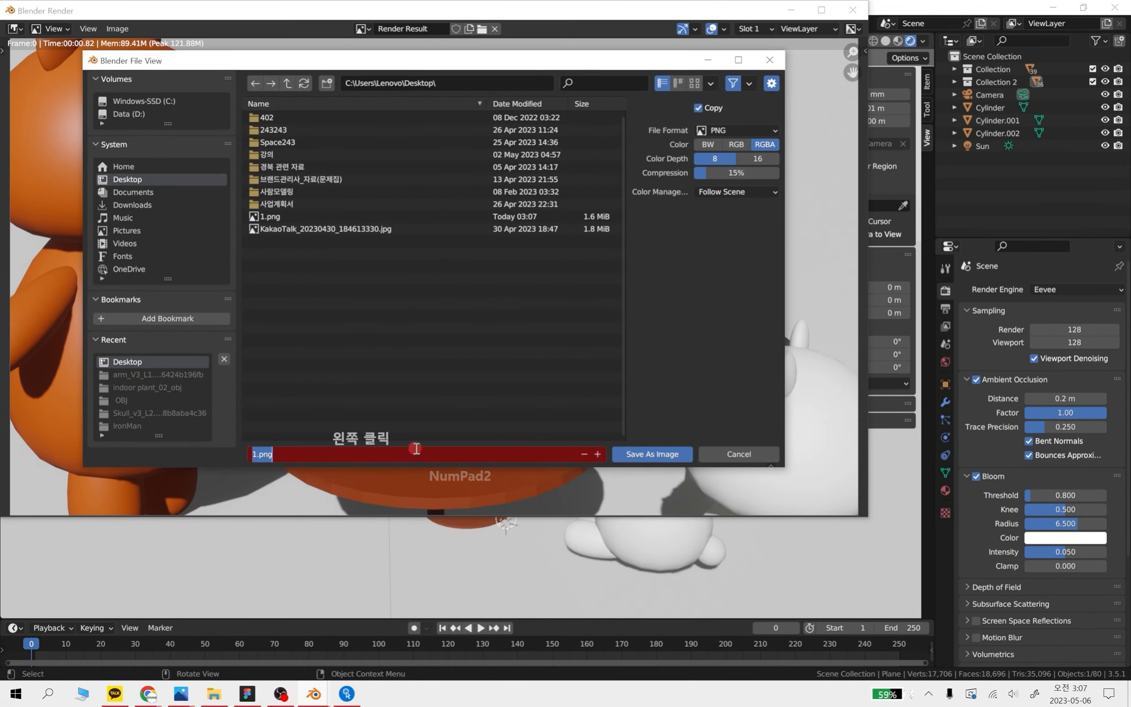
{"action": "type", "text": "2"}
{"action": "left_click", "coordinate": [667, 456]}
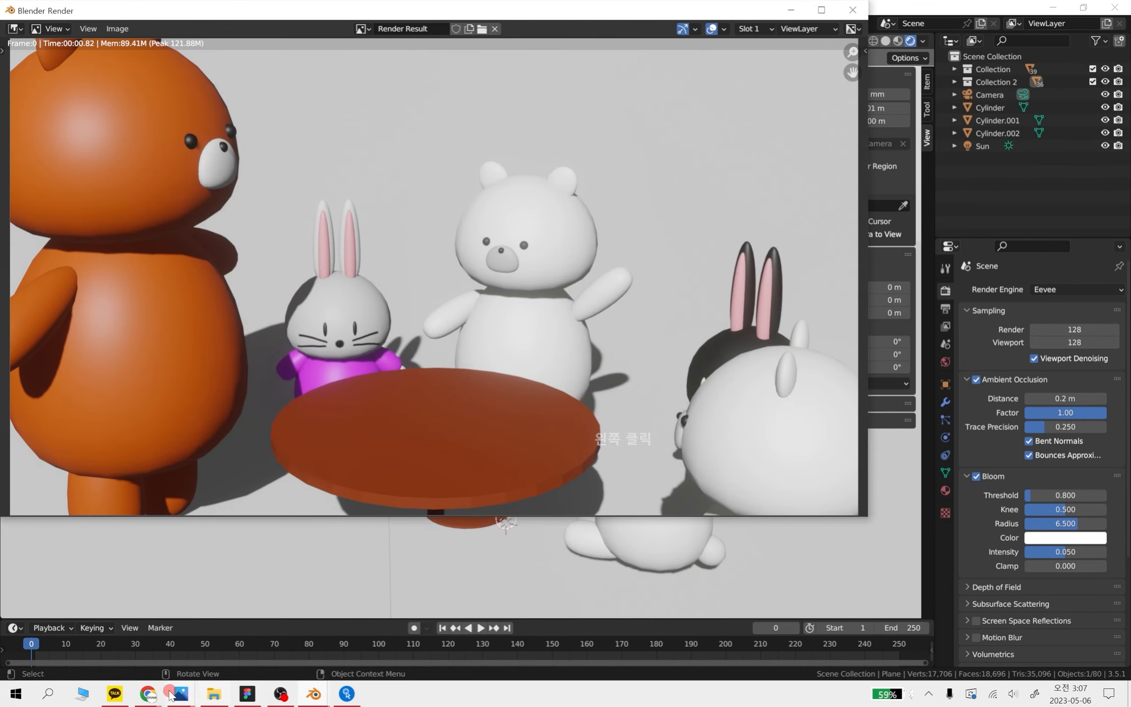
Switch to File Explorer, open 1.png from the Desktop folder and examine the render without bloom up close
{"action": "left_click", "coordinate": [14, 694]}
{"action": "left_click", "coordinate": [213, 693]}
{"action": "left_click", "coordinate": [489, 338]}
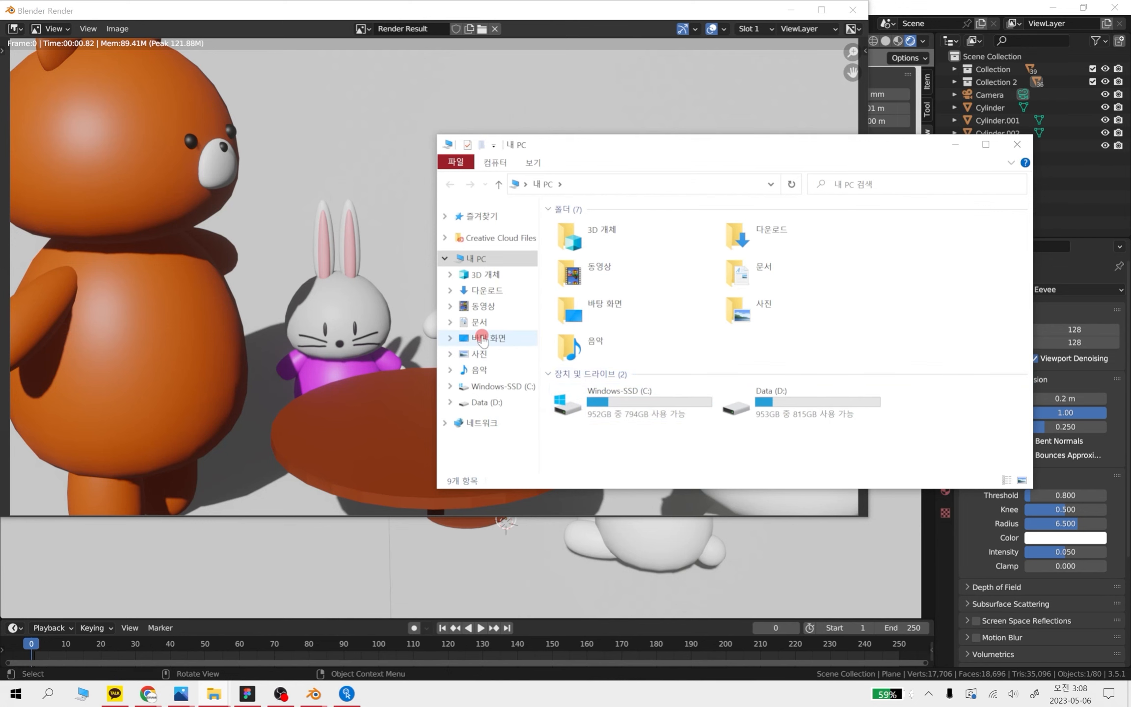
{"action": "scroll", "coordinate": [897, 275], "scroll_direction": "up", "scroll_amount": 3}
{"action": "left_click", "coordinate": [901, 334]}
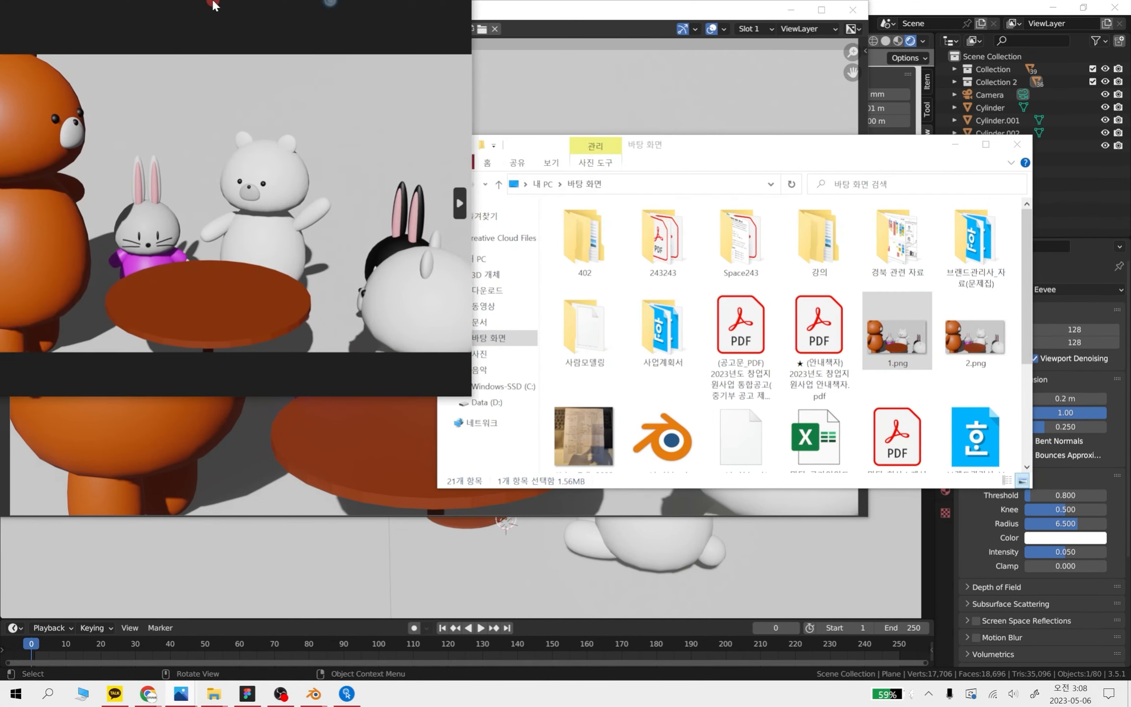
{"action": "scroll", "coordinate": [383, 413], "scroll_direction": "up", "scroll_amount": 5}
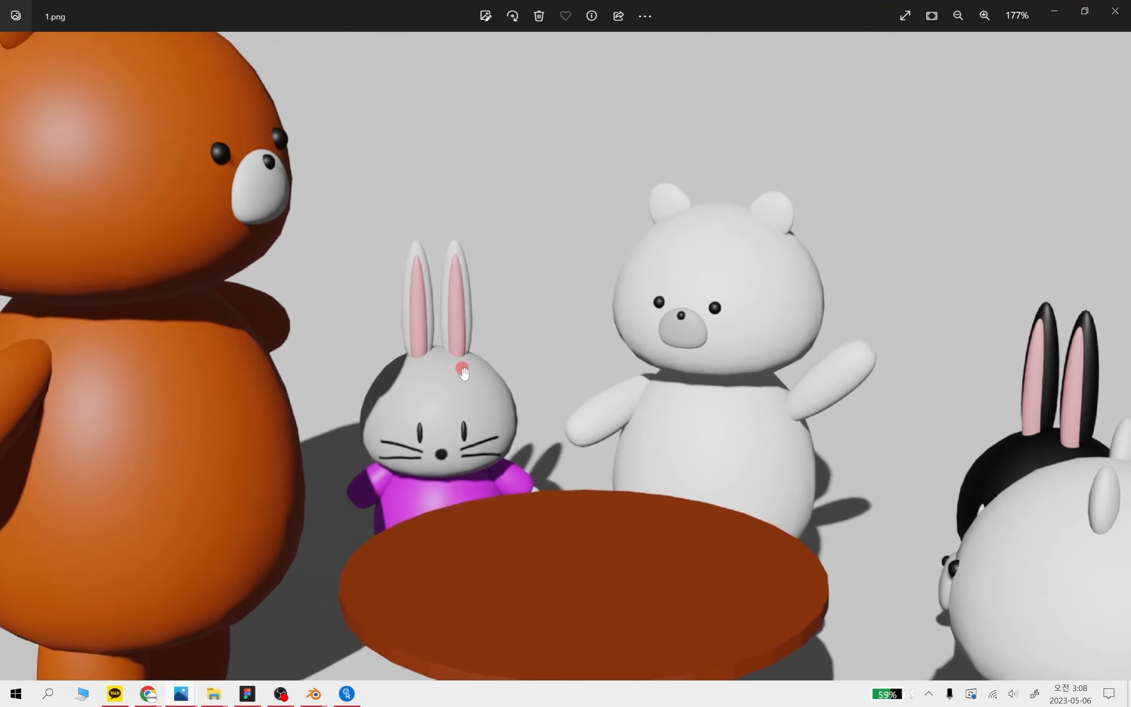
{"action": "scroll", "coordinate": [471, 366], "scroll_direction": "down", "scroll_amount": 4}
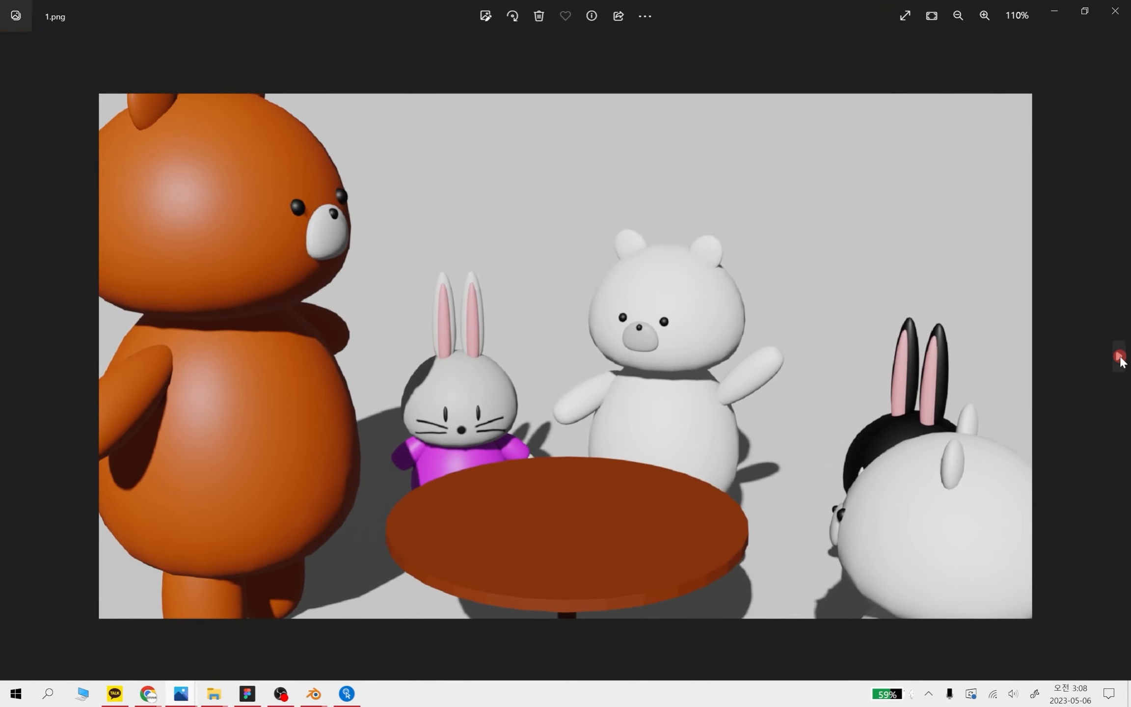
{"action": "left_click", "coordinate": [1085, 11]}
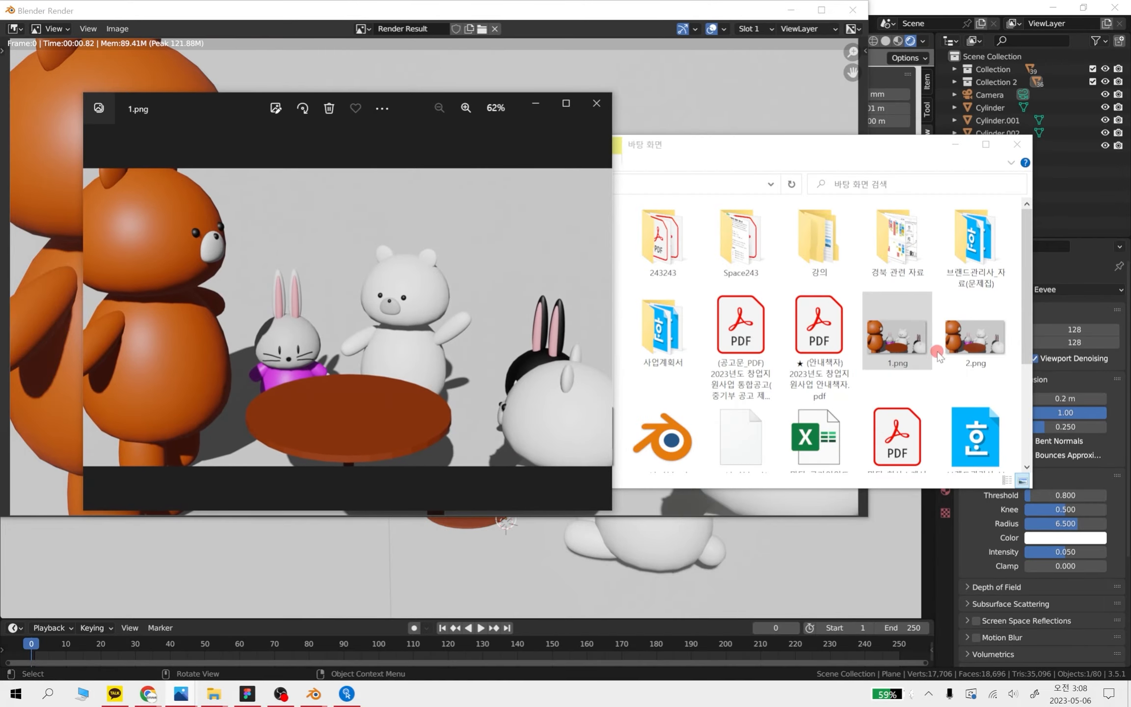
Open 2.png beside 1.png, compare the white bear with and without bloom, and close the images and folder
{"action": "left_click", "coordinate": [964, 339]}
{"action": "double_click", "coordinate": [965, 339]}
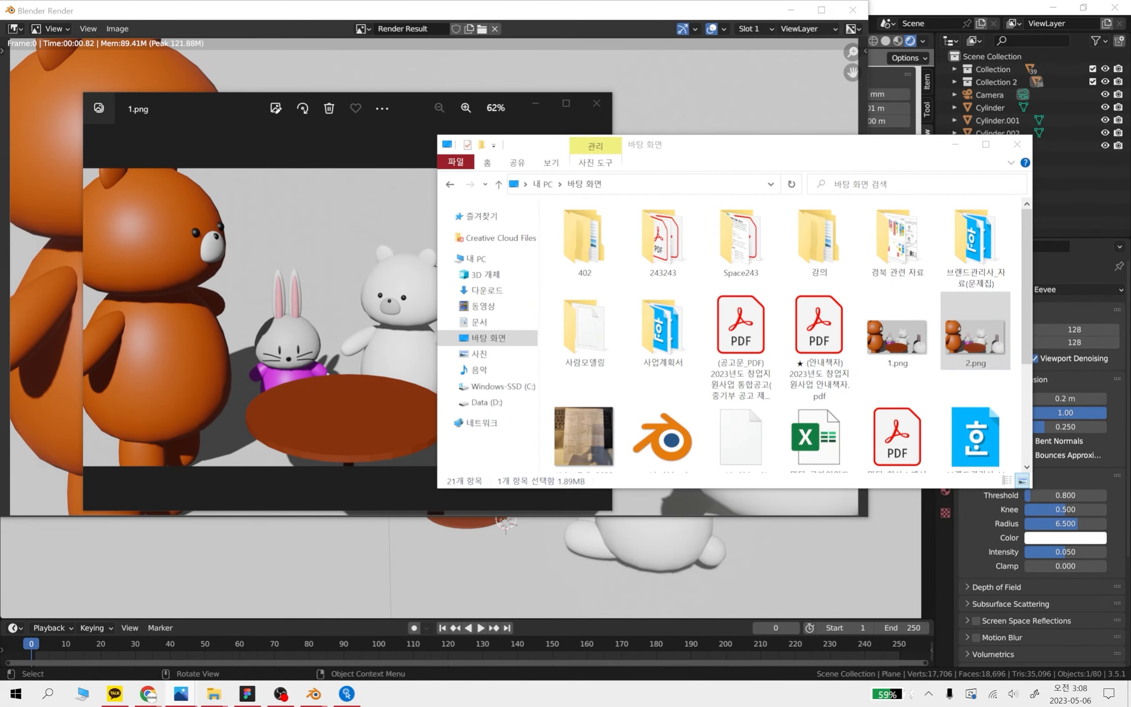
{"action": "scroll", "coordinate": [580, 311], "scroll_direction": "up", "scroll_amount": 4}
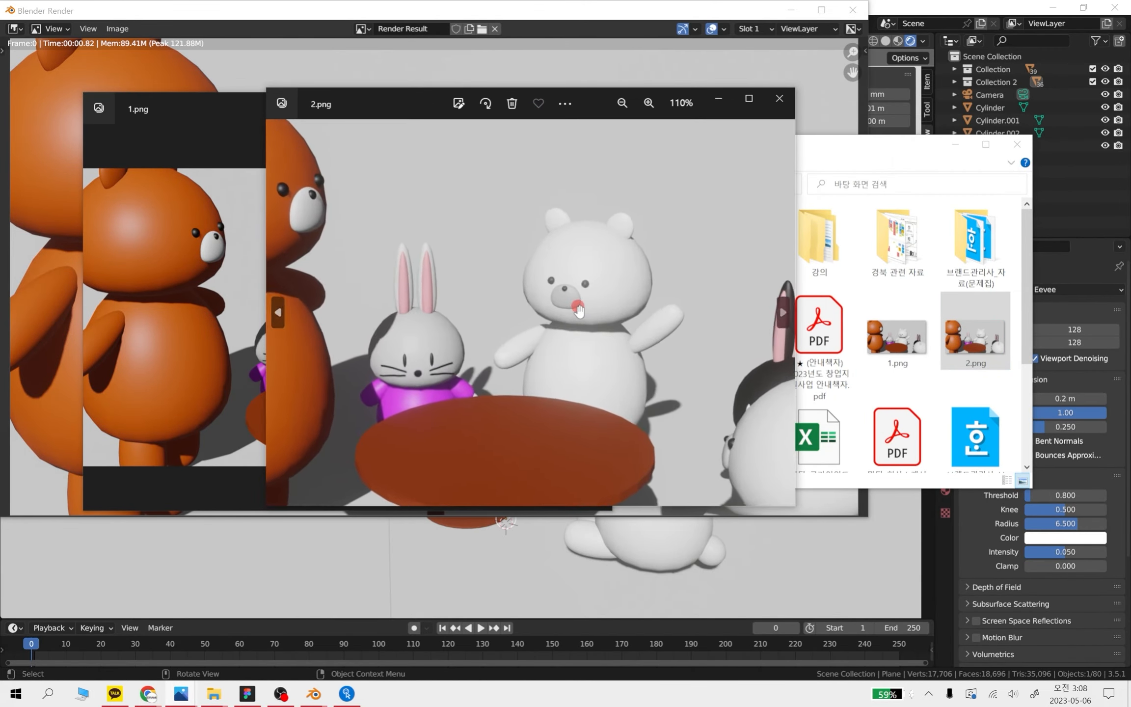
{"action": "scroll", "coordinate": [577, 265], "scroll_direction": "up", "scroll_amount": 5}
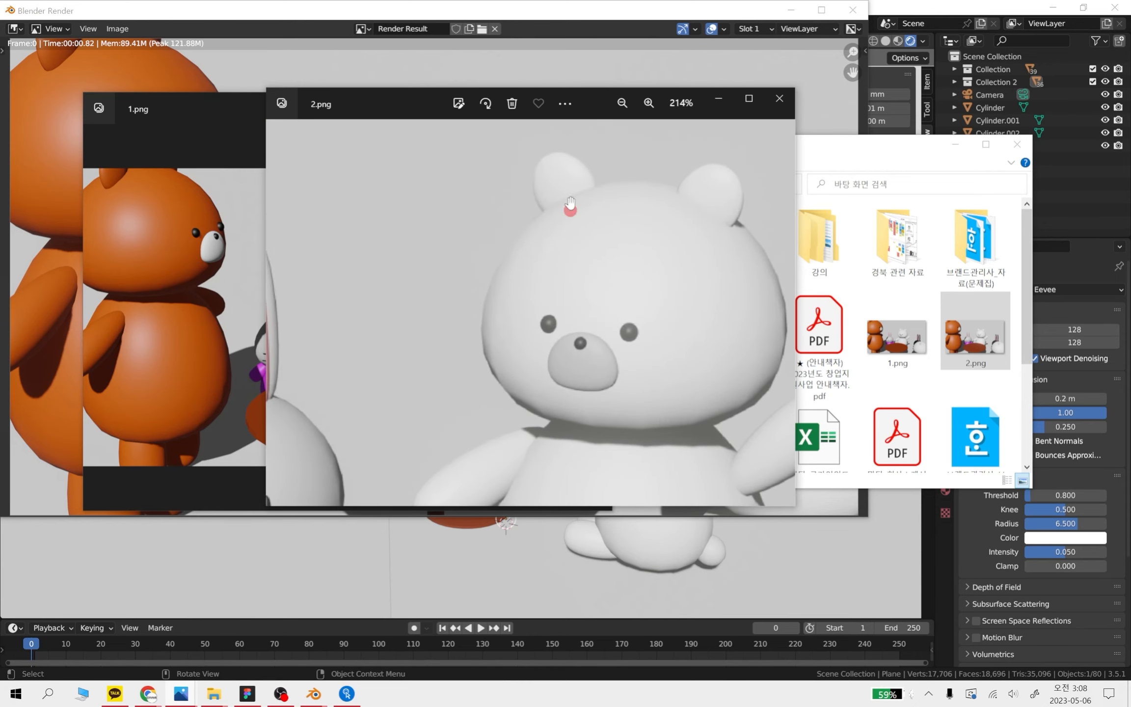
{"action": "left_click_drag", "start_coordinate": [589, 106], "coordinate": [936, 219]}
{"action": "left_click", "coordinate": [329, 108]}
{"action": "left_click", "coordinate": [200, 107]}
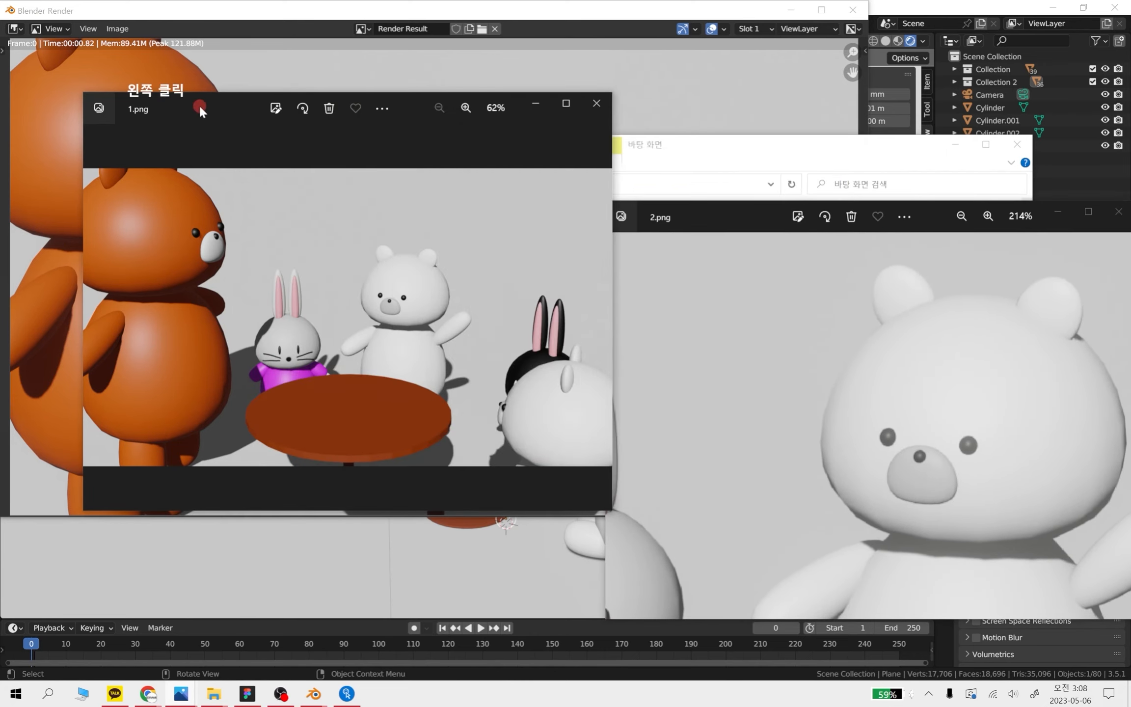
{"action": "left_click_drag", "start_coordinate": [741, 226], "coordinate": [610, 154]}
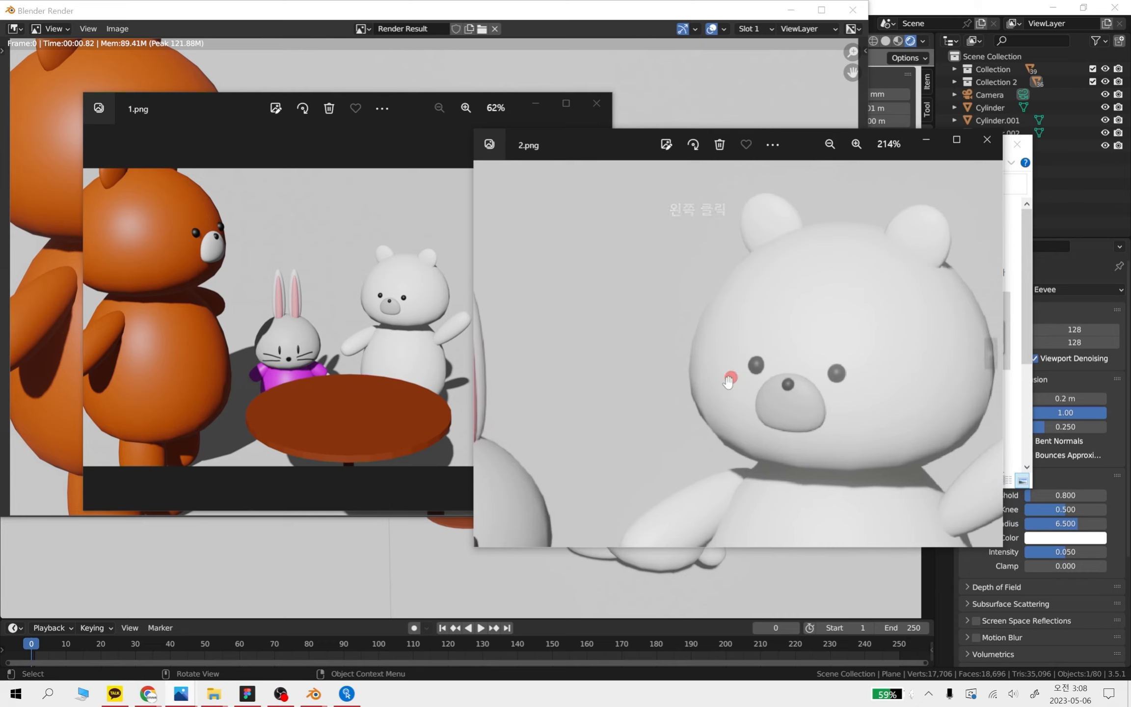
{"action": "left_click", "coordinate": [987, 141]}
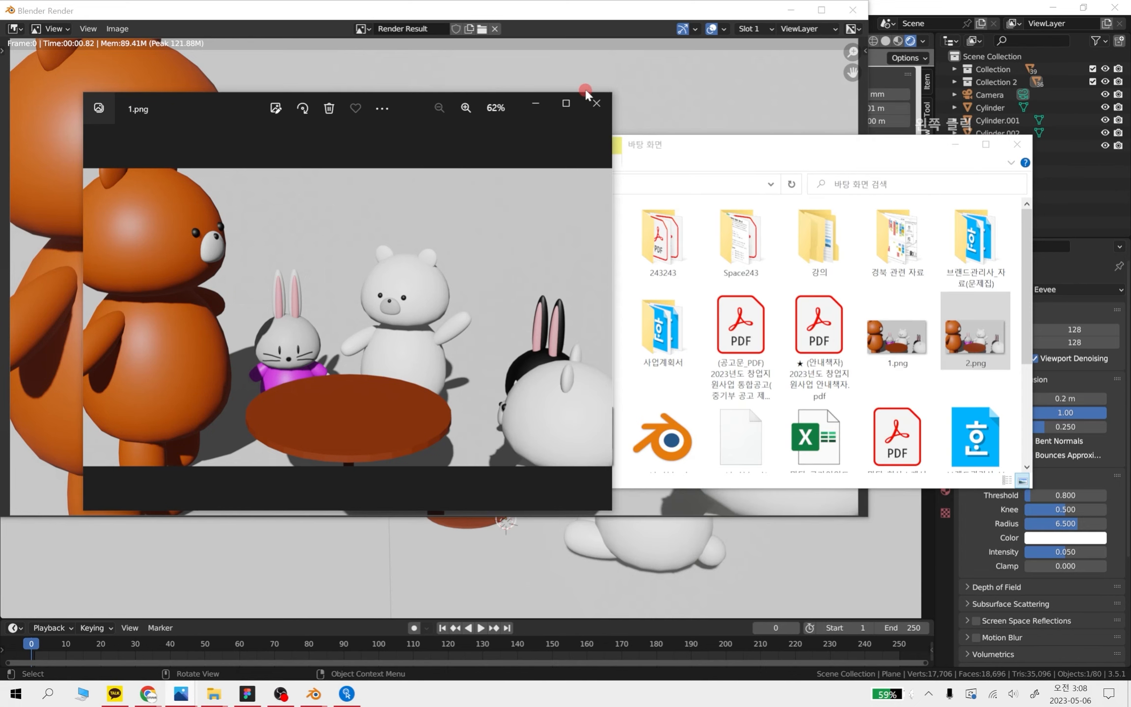
{"action": "left_click", "coordinate": [597, 103]}
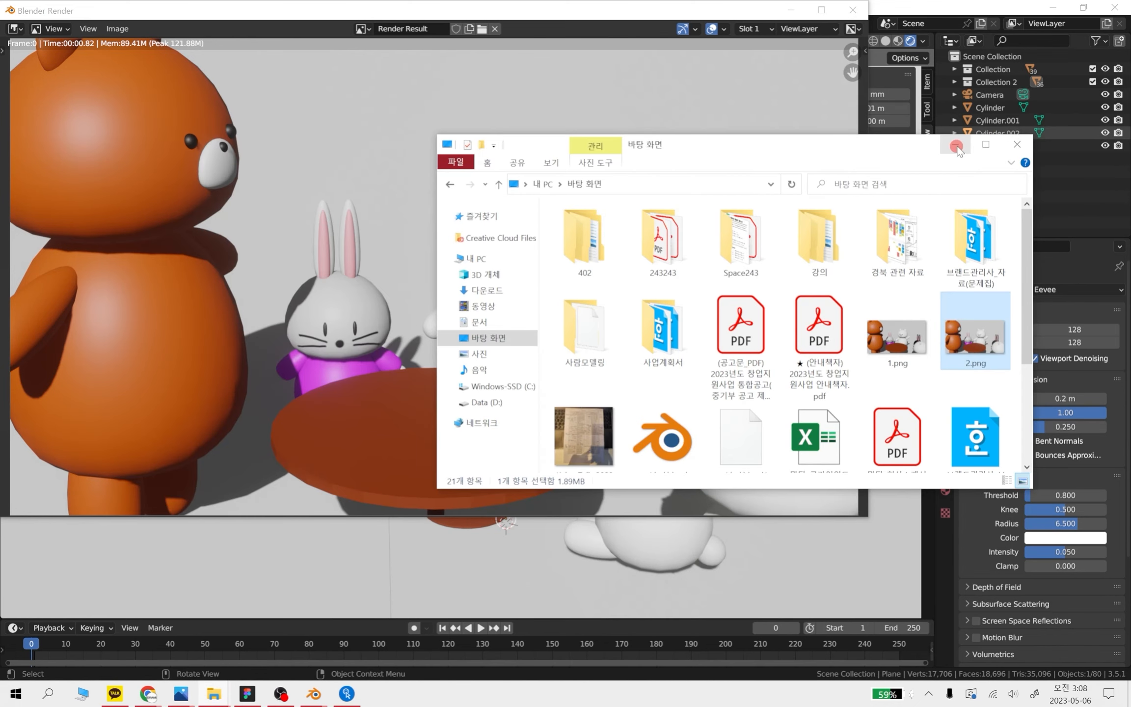
{"action": "left_click", "coordinate": [1017, 144]}
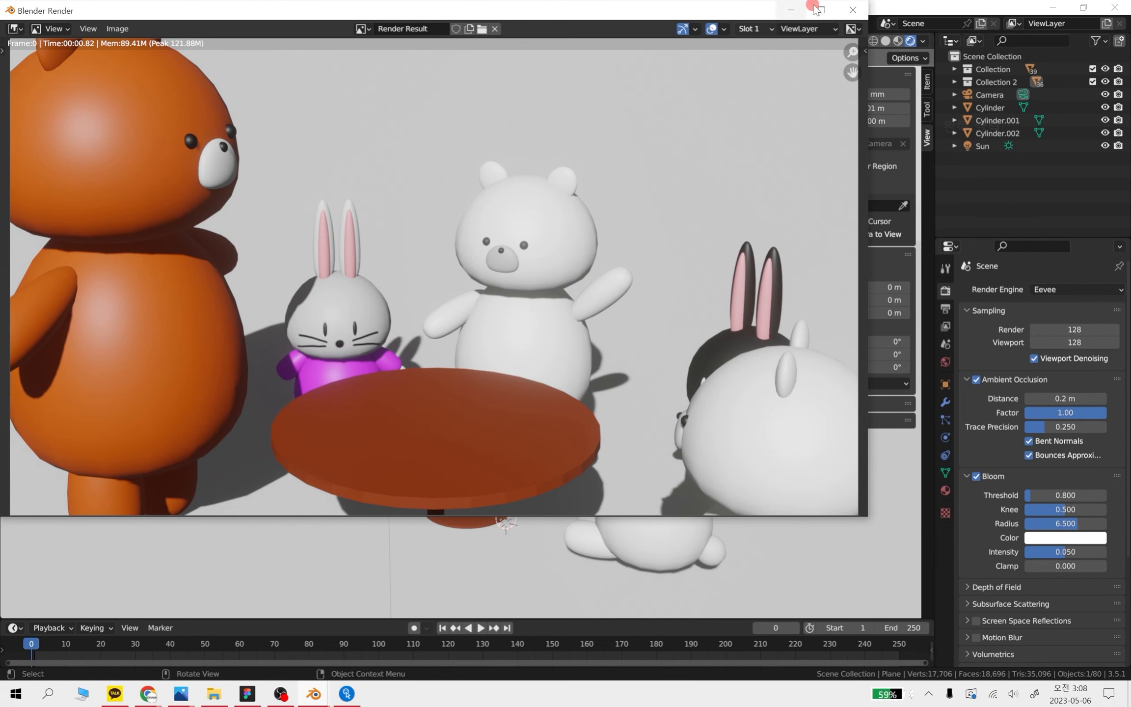
Return to the Blender scene, disable Bloom and collapse its settings
{"action": "left_click", "coordinate": [853, 10]}
{"action": "scroll", "coordinate": [992, 546], "scroll_direction": "down", "scroll_amount": 3}
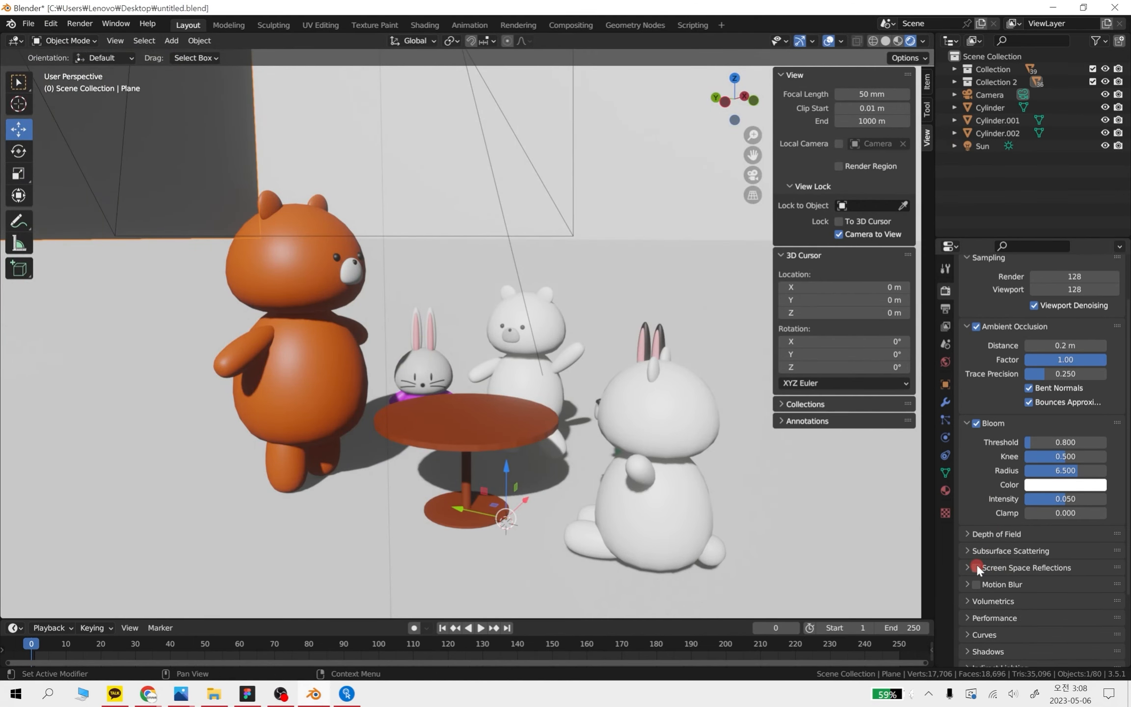
{"action": "left_click", "coordinate": [977, 424]}
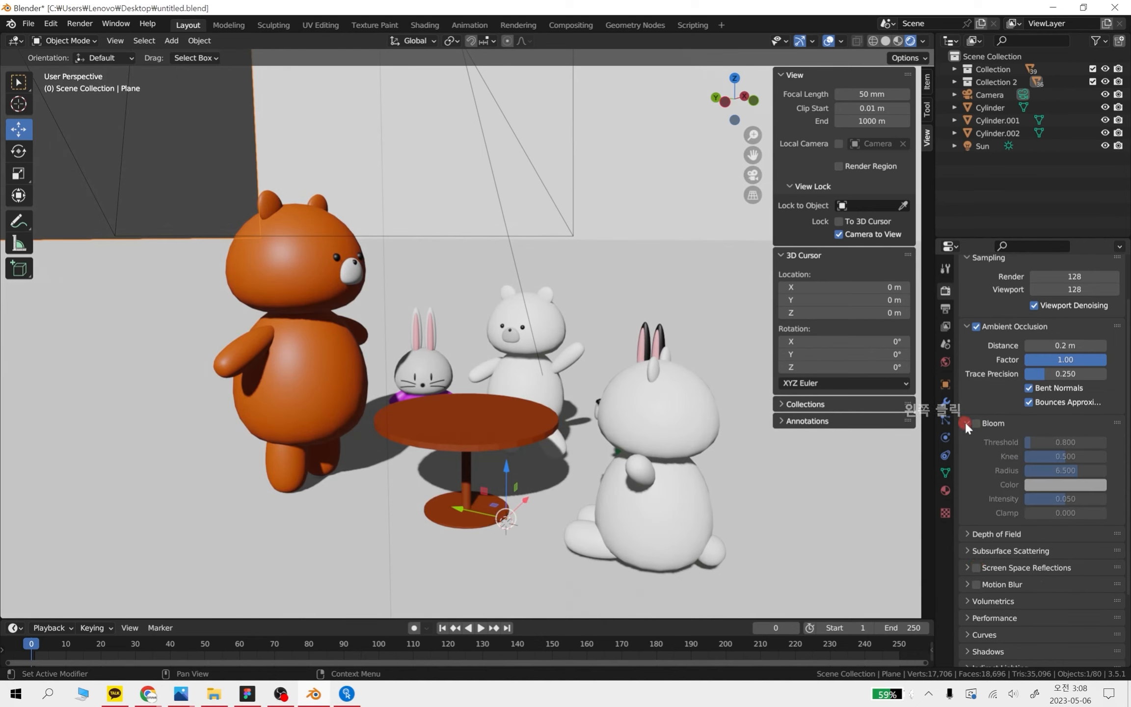
{"action": "left_click", "coordinate": [965, 422]}
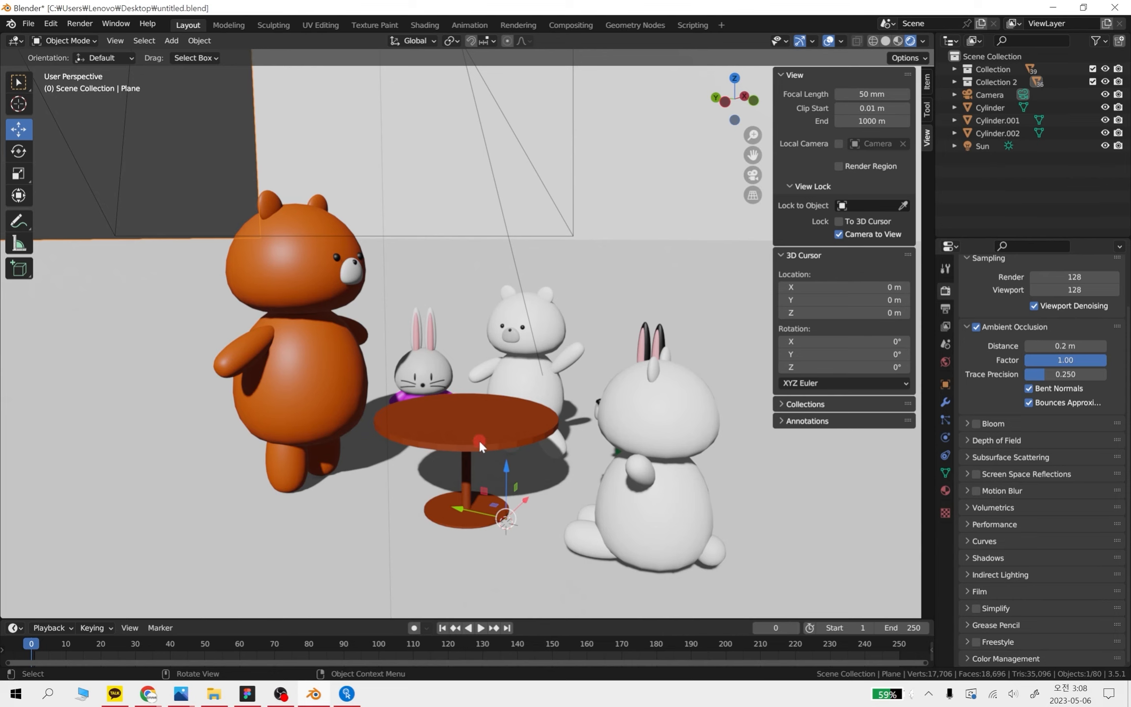
Enable Screen Space Reflections and check the effect on the round table and characters from several angles
{"action": "middle_click_drag", "start_coordinate": [478, 440], "coordinate": [506, 455]}
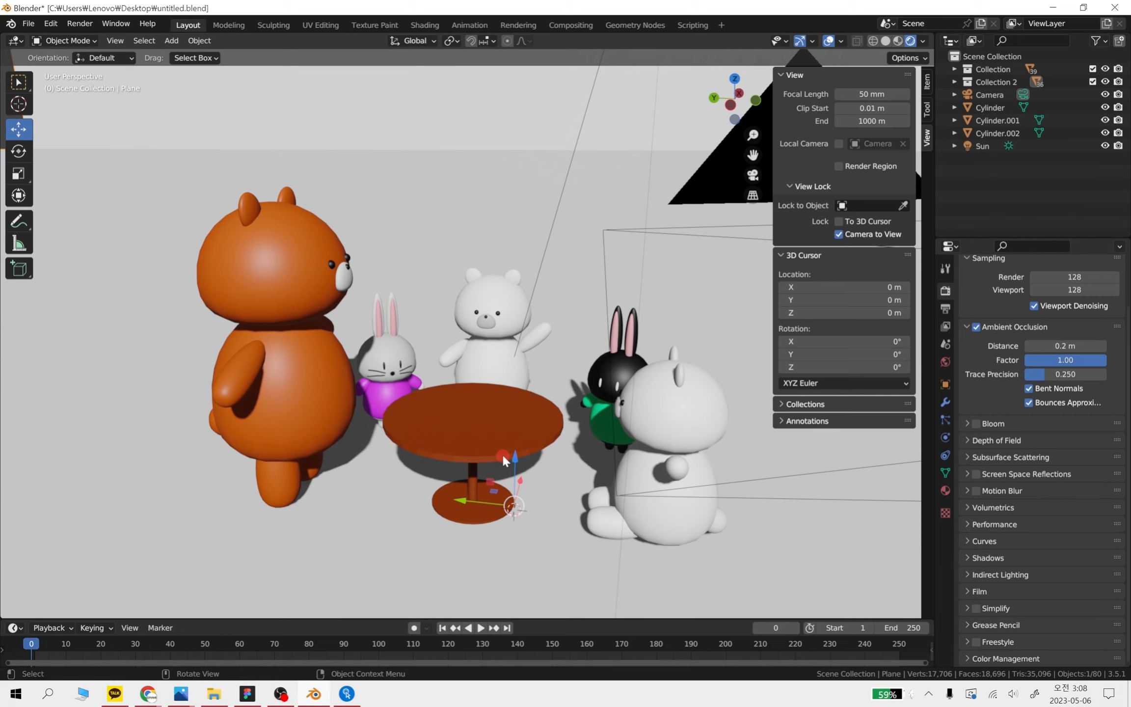
{"action": "left_click", "coordinate": [966, 472]}
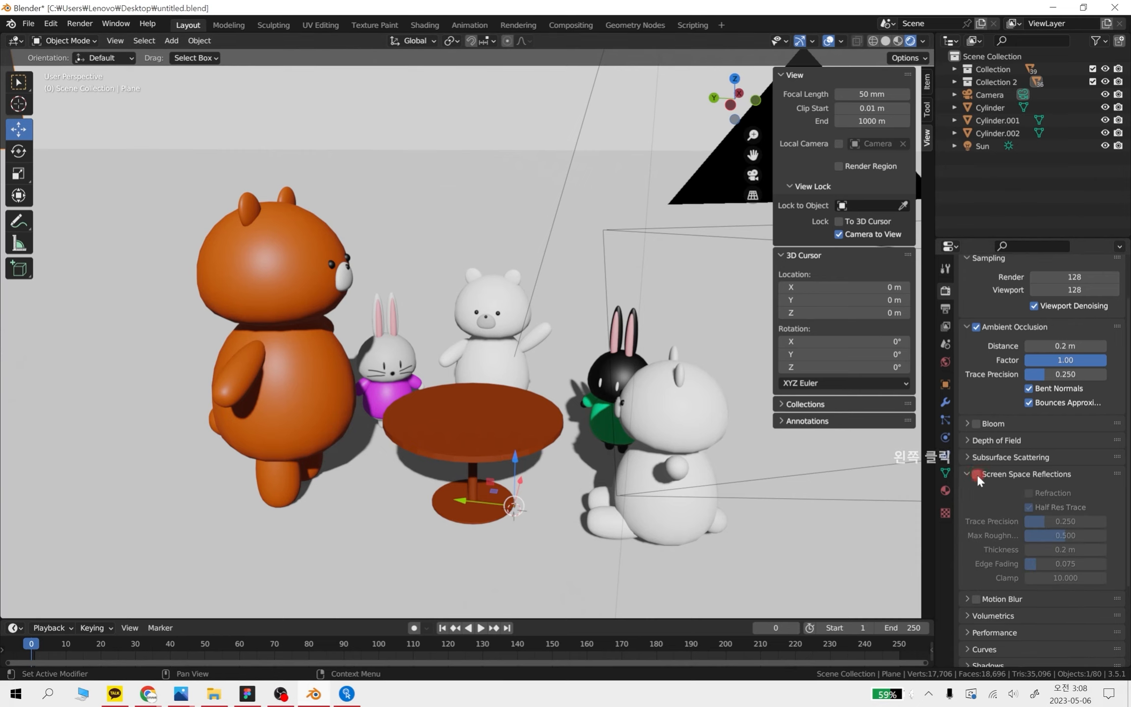
{"action": "left_click", "coordinate": [976, 474]}
{"action": "scroll", "coordinate": [475, 455], "scroll_direction": "up", "scroll_amount": 2}
{"action": "middle_click_drag", "start_coordinate": [547, 468], "coordinate": [528, 464]}
{"action": "left_click", "coordinate": [1026, 492]}
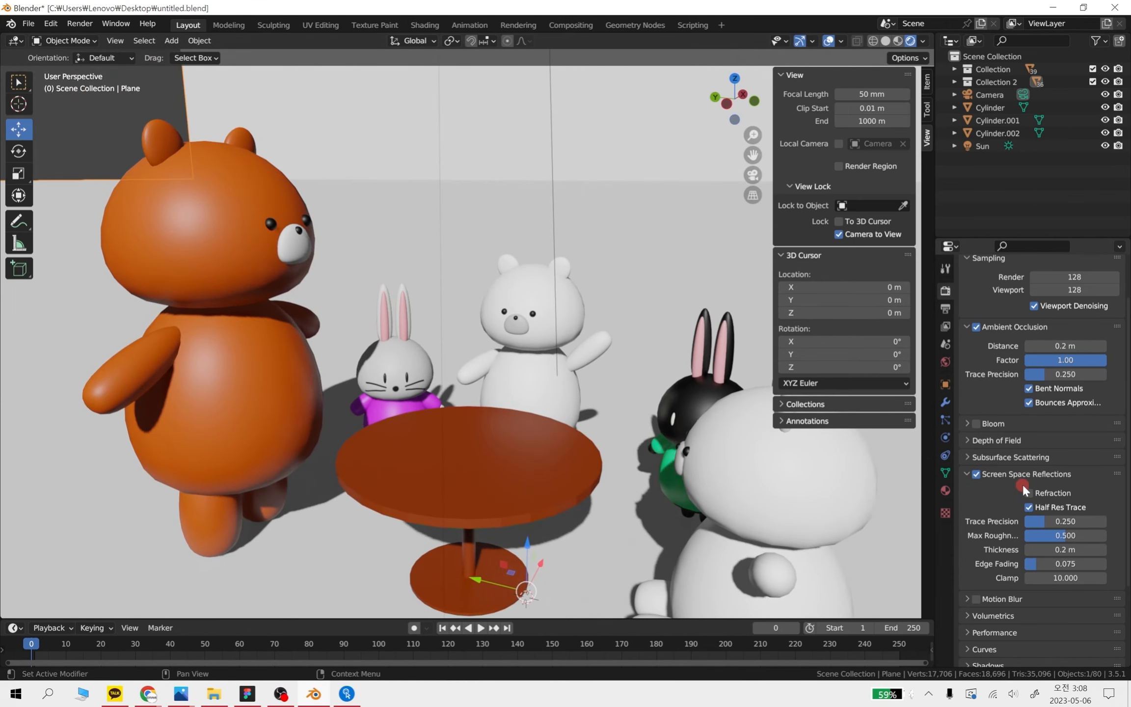
{"action": "scroll", "coordinate": [431, 343], "scroll_direction": "down", "scroll_amount": 1}
{"action": "middle_click_drag", "start_coordinate": [467, 367], "coordinate": [476, 363]}
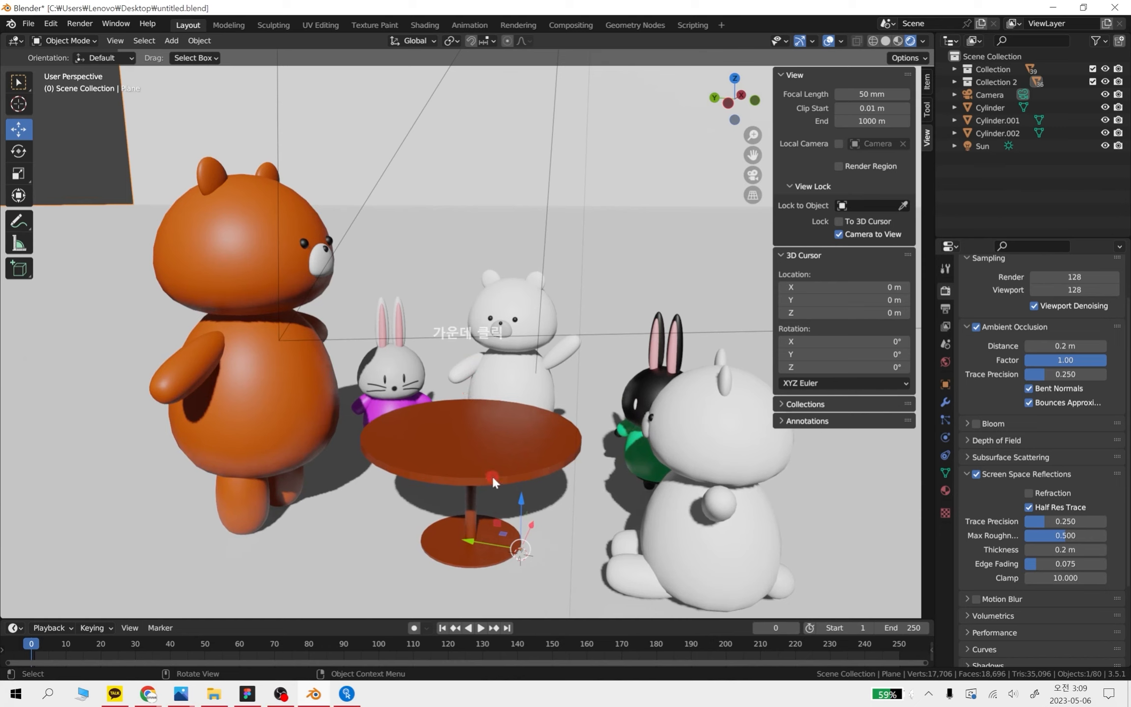
{"action": "scroll", "coordinate": [494, 480], "scroll_direction": "up", "scroll_amount": 1}
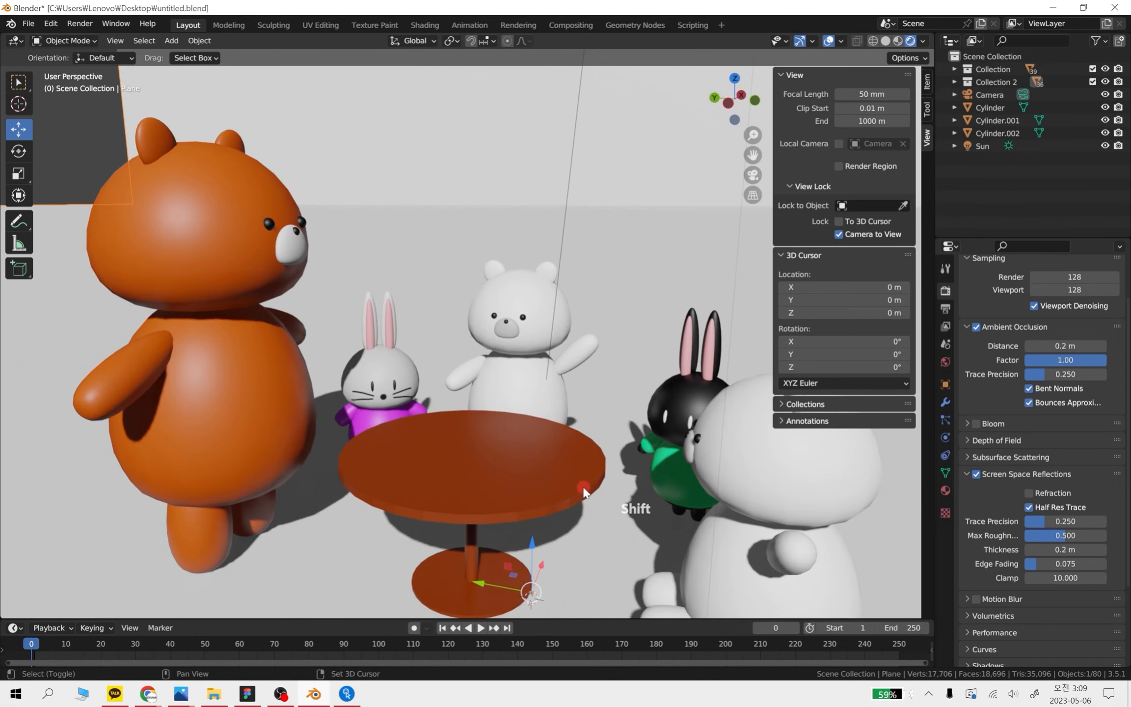
{"action": "middle_click_drag", "start_coordinate": [587, 484], "coordinate": [558, 404], "text": "shift"}
{"action": "middle_click_drag", "start_coordinate": [516, 450], "coordinate": [536, 491]}
Enable Refraction for the screen space reflections, leaving Motion Blur off
{"action": "left_click", "coordinate": [1014, 493]}
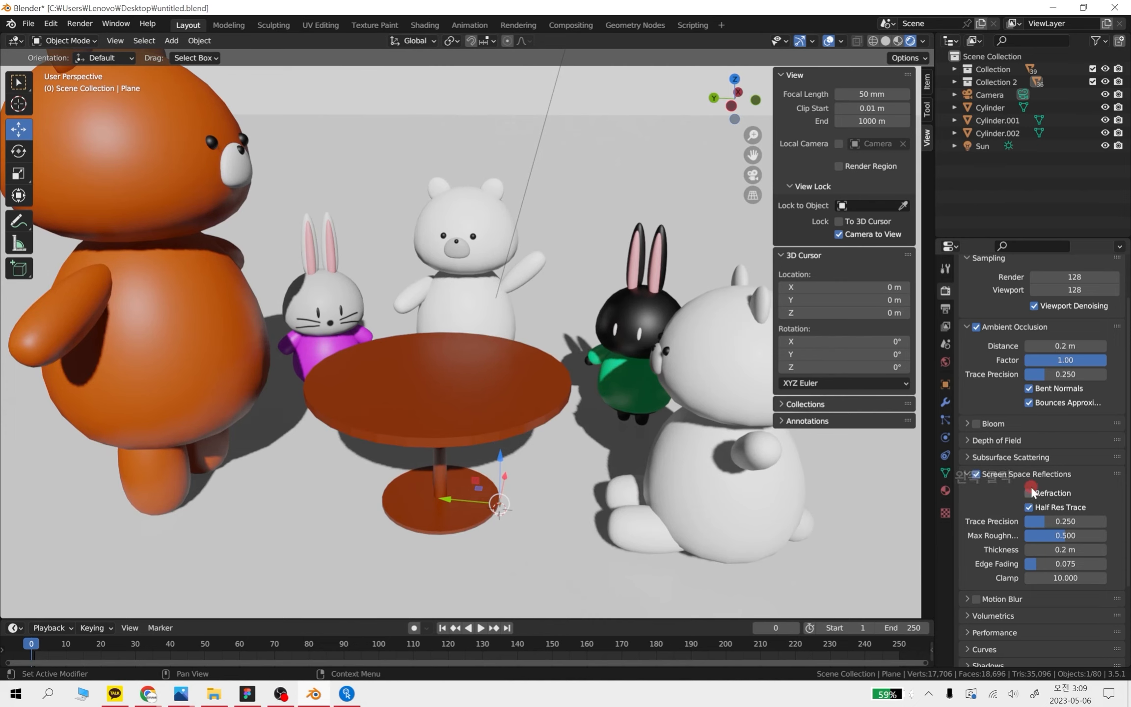
{"action": "left_click", "coordinate": [1030, 493]}
{"action": "left_click", "coordinate": [977, 597]}
{"action": "left_click", "coordinate": [978, 597]}
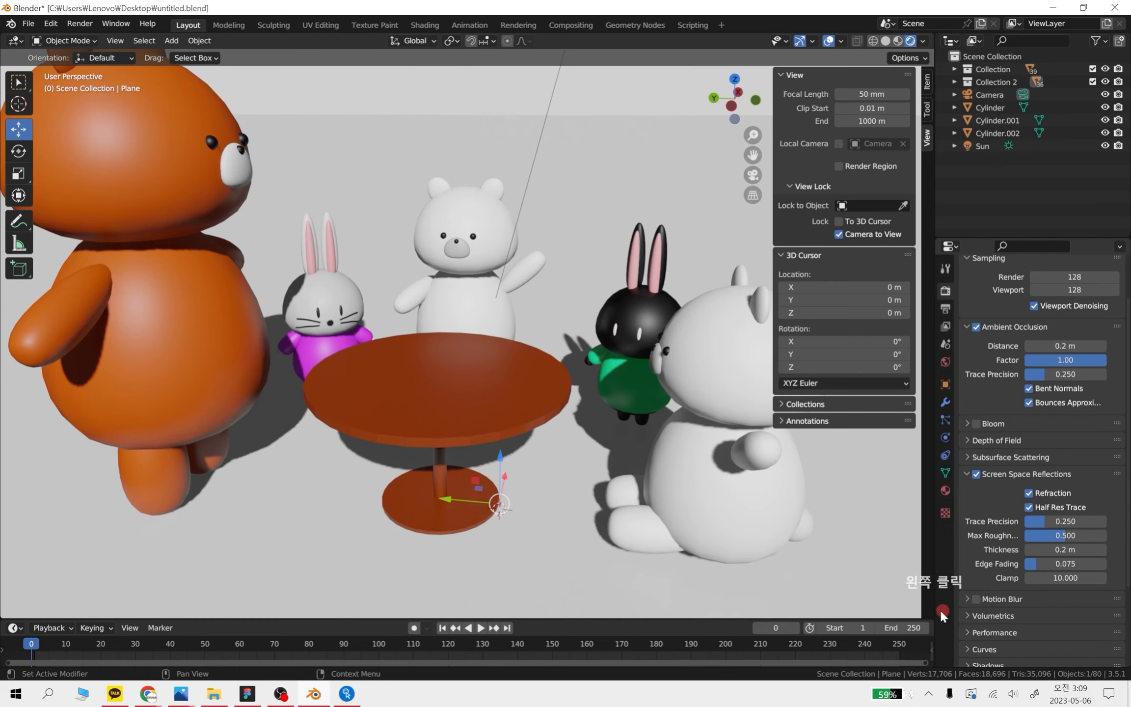
Enable Bloom again and expand its settings, keeping the screen space reflections settings open
{"action": "scroll", "coordinate": [1002, 455], "scroll_direction": "up", "scroll_amount": 3}
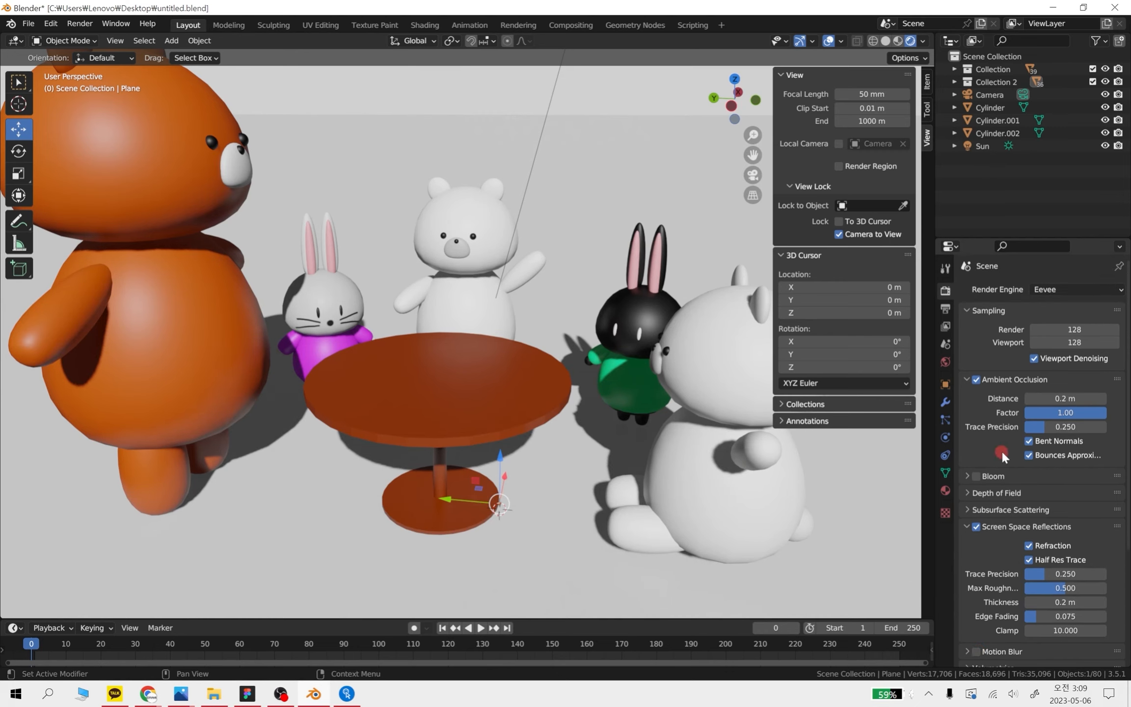
{"action": "left_click", "coordinate": [975, 474]}
{"action": "left_click", "coordinate": [974, 475]}
{"action": "left_click", "coordinate": [967, 526]}
{"action": "left_click", "coordinate": [966, 527]}
{"action": "left_click", "coordinate": [966, 475]}
{"action": "left_click", "coordinate": [978, 474]}
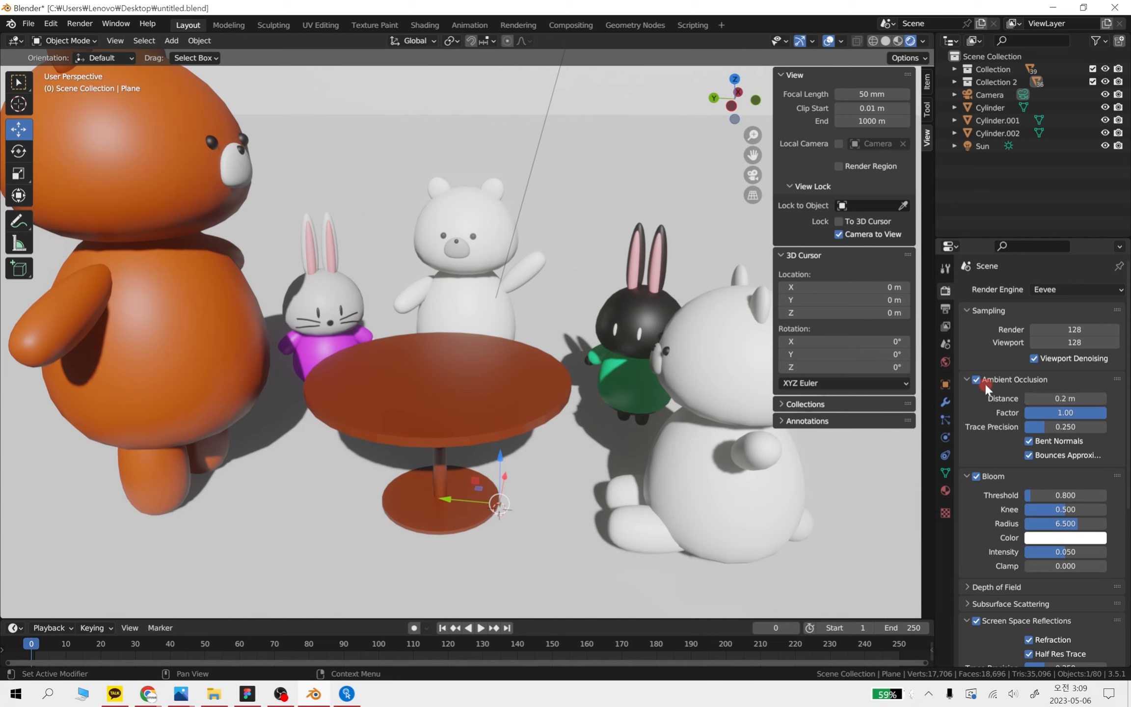
Try an ambient occlusion distance of 2.72 m, reduce it to 0 m and examine the shading around the green-dressed rabbit's feet
{"action": "left_click_drag", "start_coordinate": [1043, 399], "coordinate": [509, 400]}
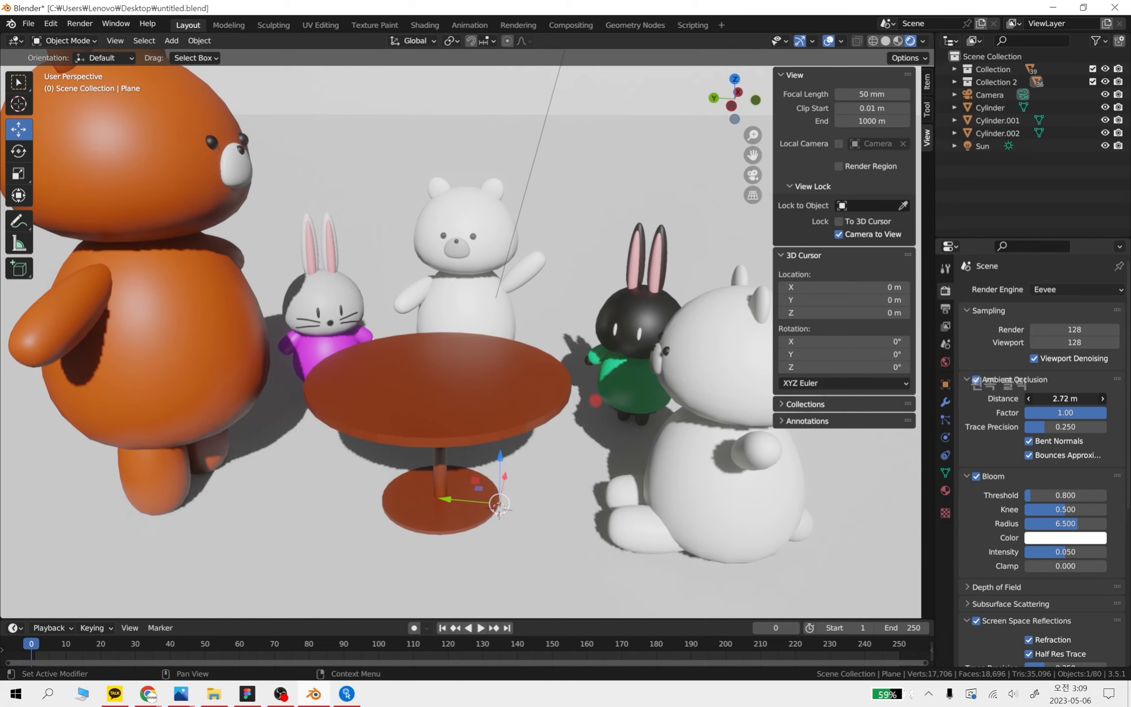
{"action": "left_click_drag", "start_coordinate": [595, 401], "coordinate": [436, 404]}
{"action": "left_click_drag", "start_coordinate": [550, 409], "coordinate": [660, 418]}
{"action": "scroll", "coordinate": [682, 434], "scroll_direction": "up", "scroll_amount": 5}
{"action": "middle_click_drag", "start_coordinate": [677, 442], "coordinate": [397, 328], "text": "shift"}
{"action": "scroll", "coordinate": [719, 496], "scroll_direction": "up", "scroll_amount": 3}
{"action": "middle_click_drag", "start_coordinate": [744, 513], "coordinate": [508, 370], "text": "shift"}
{"action": "scroll", "coordinate": [535, 381], "scroll_direction": "up", "scroll_amount": 3}
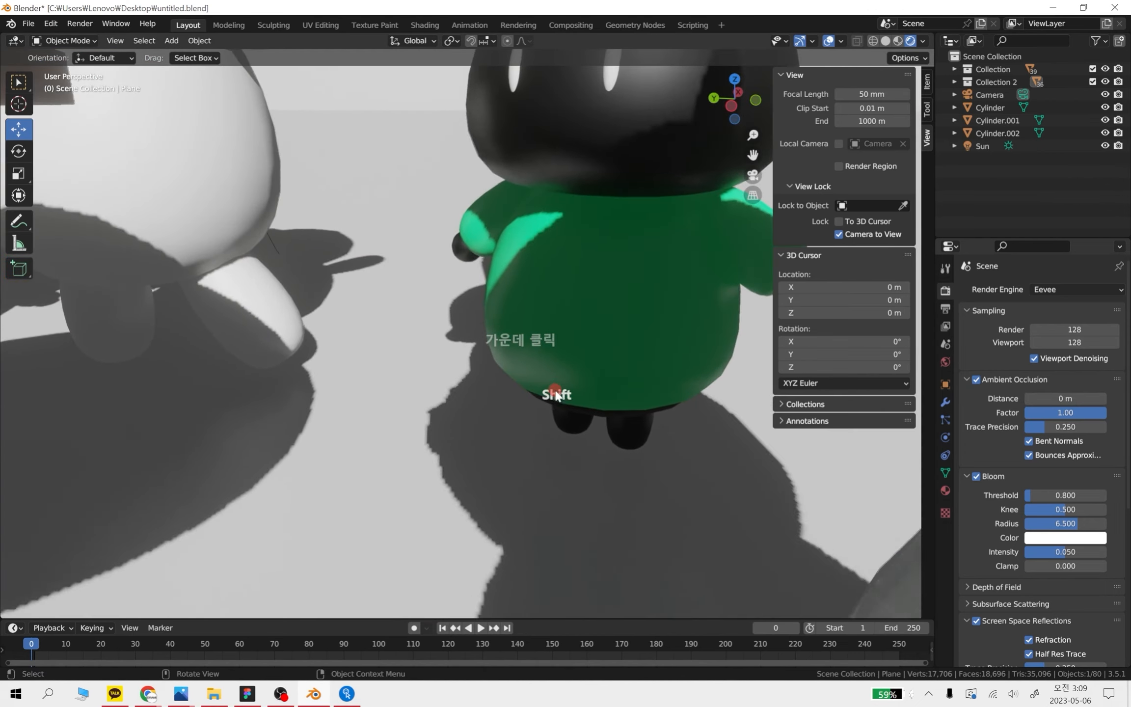
{"action": "middle_click_drag", "start_coordinate": [740, 513], "coordinate": [727, 509], "text": "shift"}
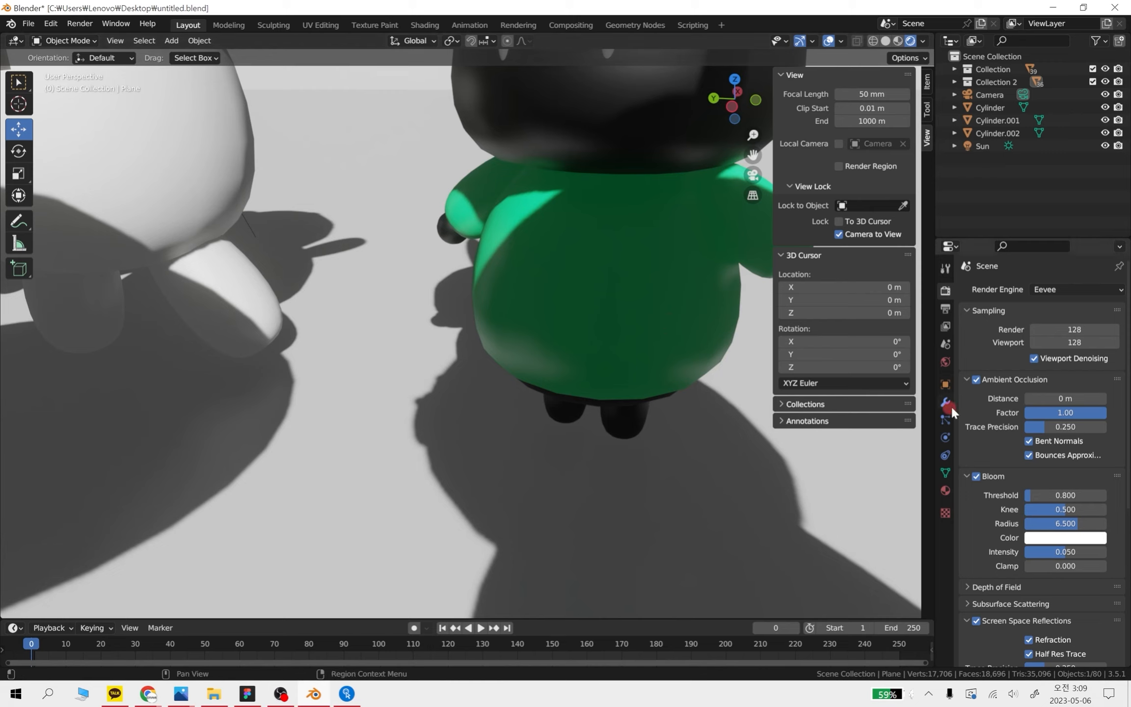
Try an ambient occlusion distance of 1.48 m on the rabbit and return it to 0 m
{"action": "left_click_drag", "start_coordinate": [1041, 396], "coordinate": [1102, 398]}
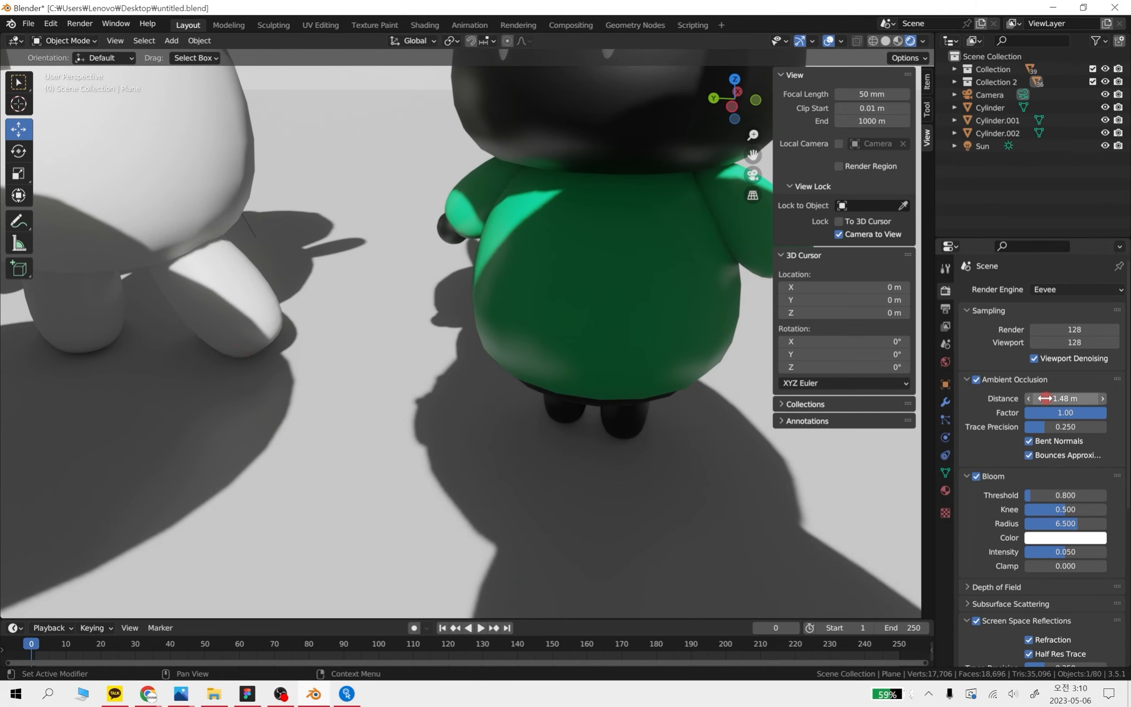
{"action": "mouse_move", "coordinate": [1056, 399]}
{"action": "left_mouse_down"}
{"action": "mouse_move", "coordinate": [1080, 398]}
{"action": "mouse_move", "coordinate": [1034, 381]}
{"action": "mouse_move", "coordinate": [522, 393]}
{"action": "mouse_move", "coordinate": [662, 378]}
{"action": "mouse_move", "coordinate": [356, 312]}
{"action": "left_mouse_up"}
{"action": "scroll", "coordinate": [719, 449], "scroll_direction": "up", "scroll_amount": 2}
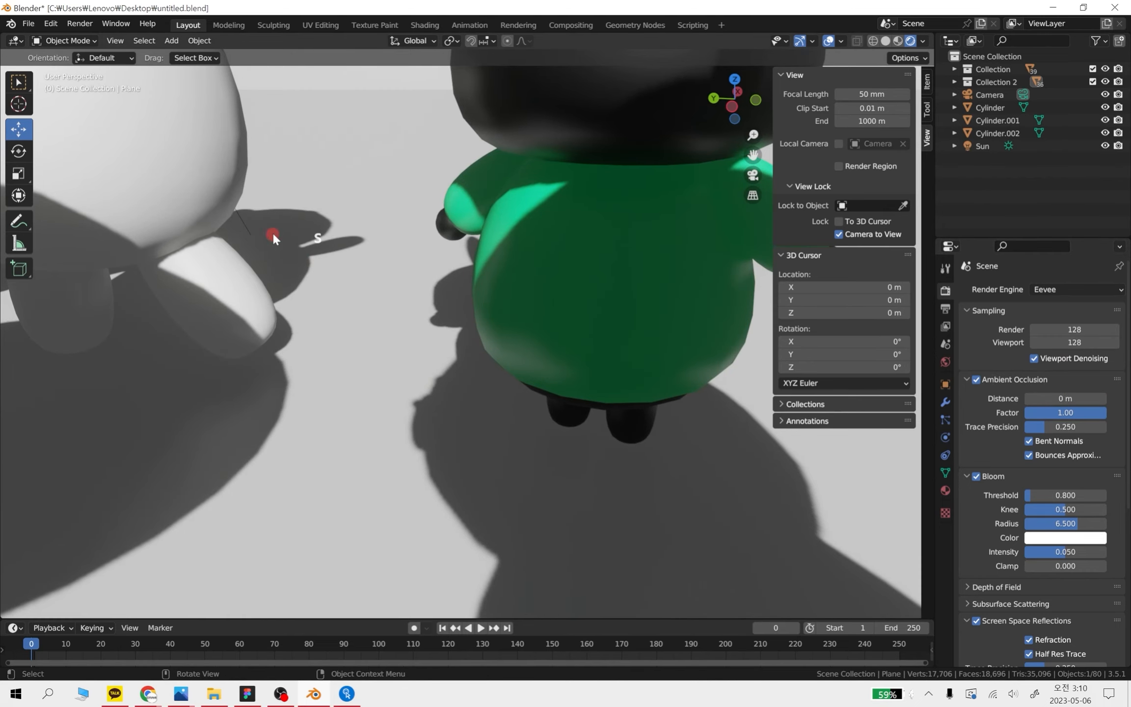
Capture the viewport area around the green-dressed rabbit, save the screenshot to the desktop and close the capture window
{"action": "key", "text": "shift+super+s"}
{"action": "left_click_drag", "start_coordinate": [304, 125], "coordinate": [877, 590]}
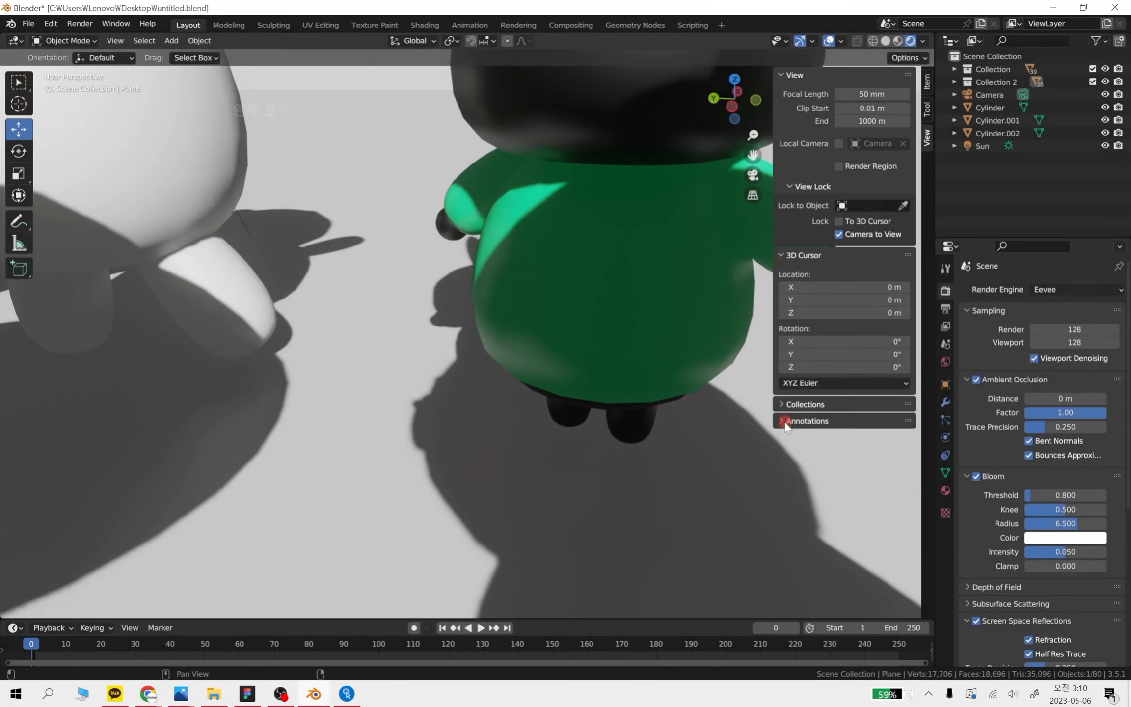
{"action": "left_click", "coordinate": [1023, 516]}
{"action": "mouse_move", "coordinate": [571, 18]}
{"action": "left_mouse_down"}
{"action": "mouse_move", "coordinate": [417, 32]}
{"action": "mouse_move", "coordinate": [240, 20]}
{"action": "left_mouse_up"}
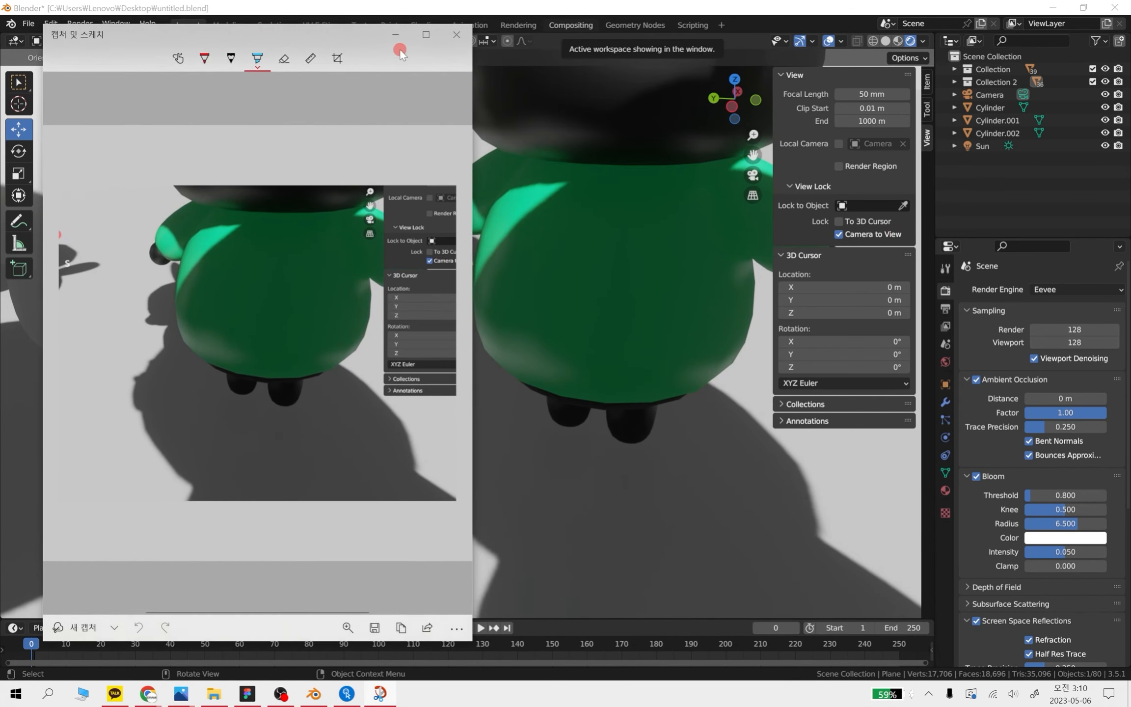
{"action": "left_click", "coordinate": [374, 627]}
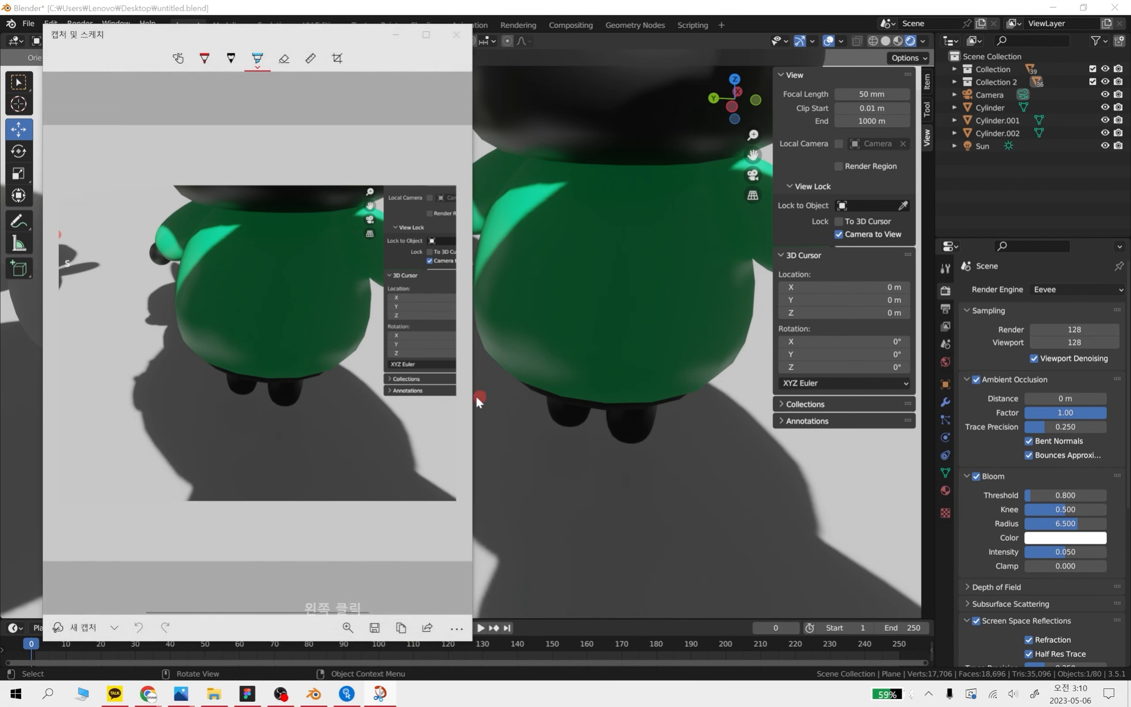
{"action": "left_click", "coordinate": [456, 354]}
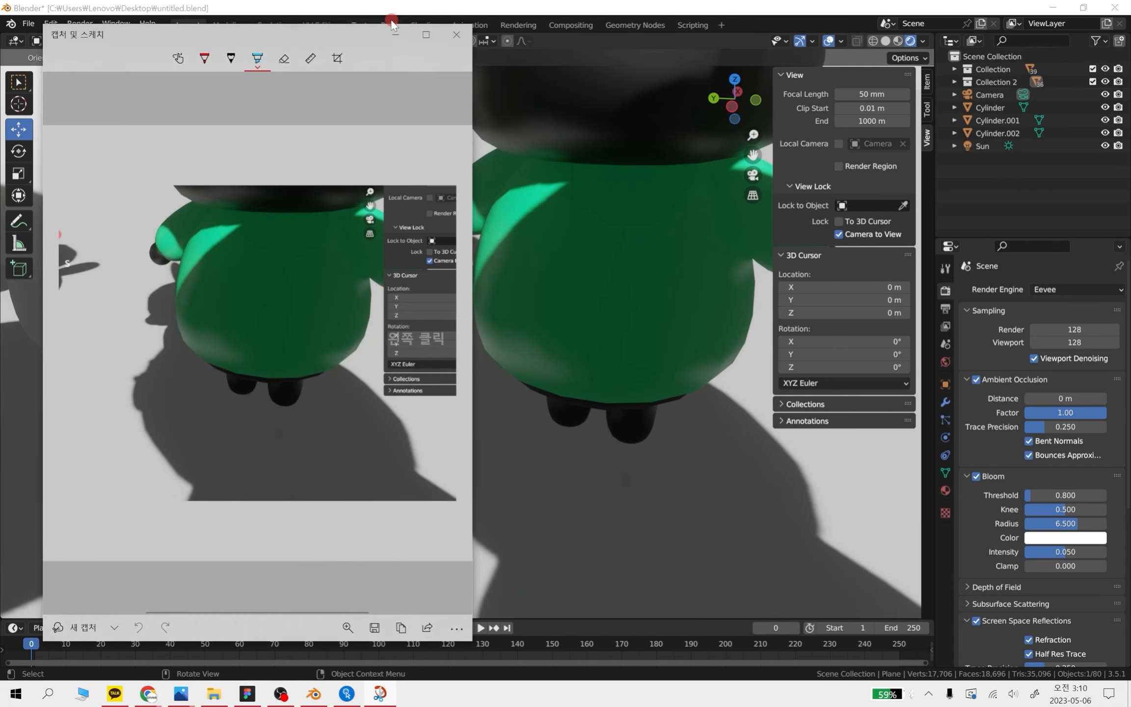
{"action": "left_click", "coordinate": [456, 33]}
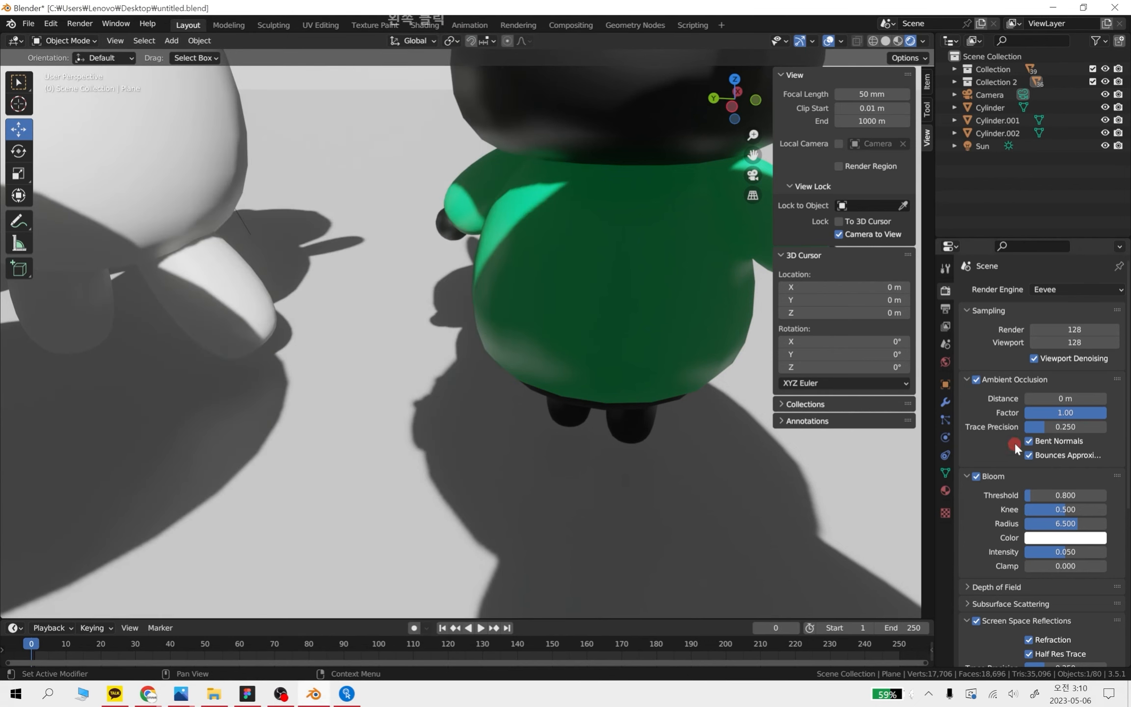
Set the ambient occlusion distance to 2 m and take a second screenshot of the same rabbit area
{"action": "mouse_move", "coordinate": [1039, 398]}
{"action": "left_mouse_down"}
{"action": "mouse_move", "coordinate": [479, 396]}
{"action": "mouse_move", "coordinate": [595, 396]}
{"action": "mouse_move", "coordinate": [522, 387]}
{"action": "mouse_move", "coordinate": [570, 384]}
{"action": "mouse_move", "coordinate": [536, 203]}
{"action": "left_mouse_up"}
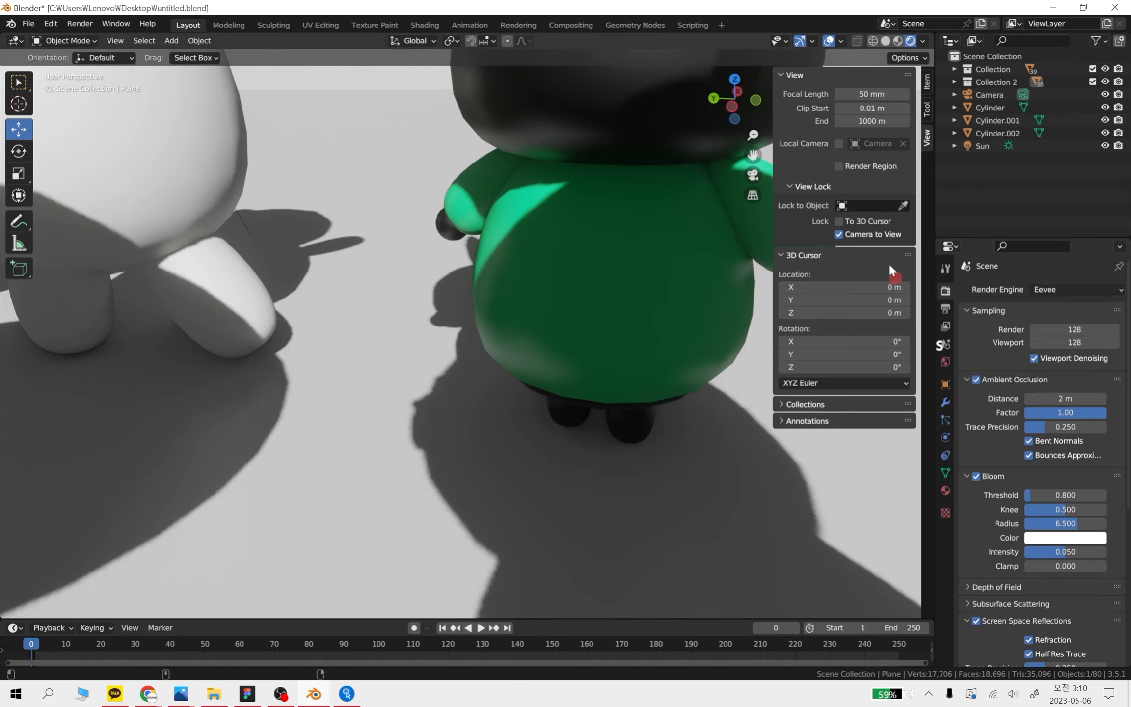
{"action": "key", "text": "shift+super+s"}
{"action": "mouse_move", "coordinate": [393, 115]}
{"action": "left_mouse_down"}
{"action": "mouse_move", "coordinate": [788, 533]}
{"action": "mouse_move", "coordinate": [850, 563]}
{"action": "left_mouse_up"}
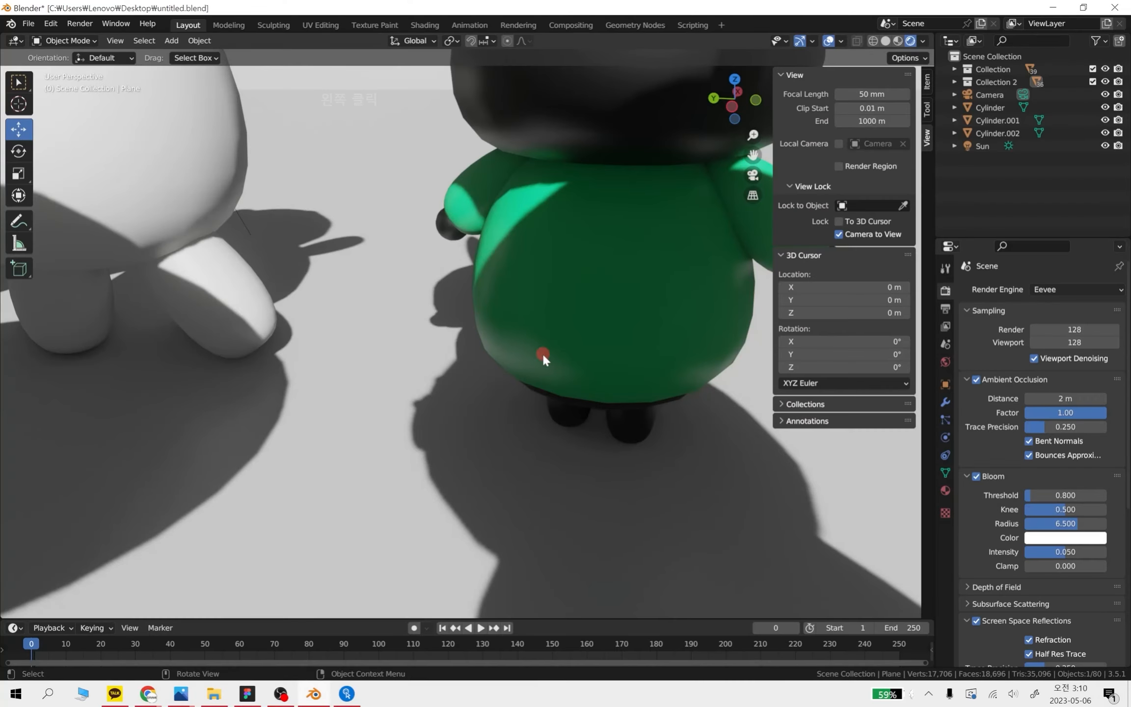
{"action": "left_click", "coordinate": [979, 519]}
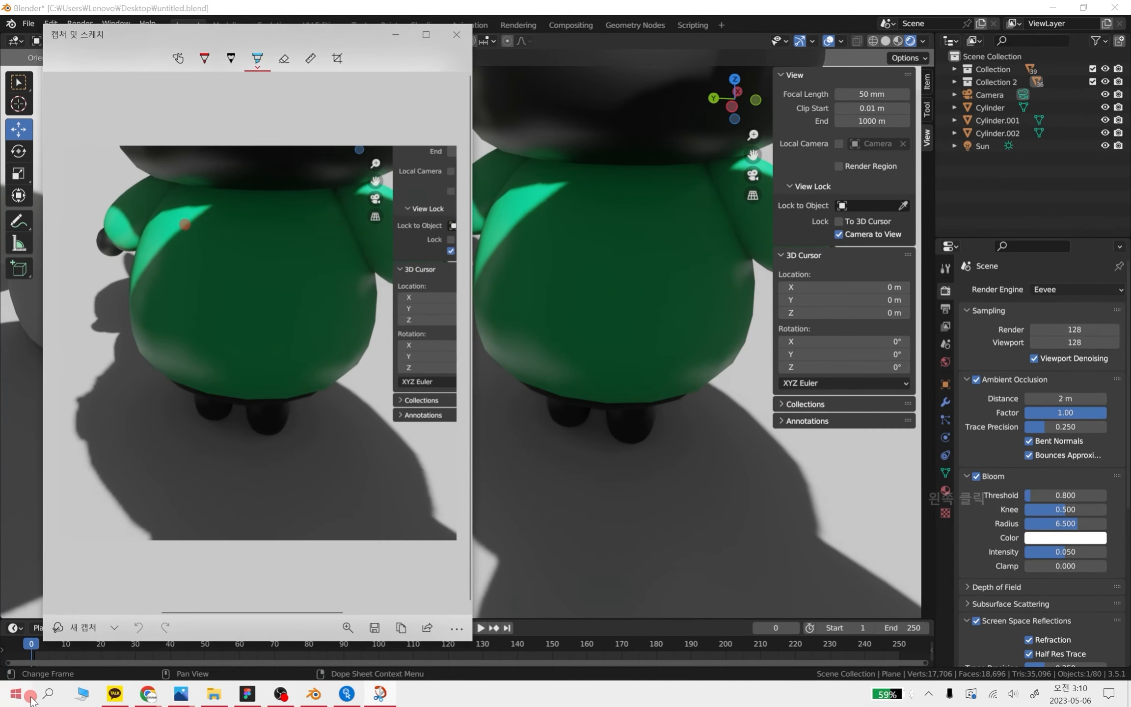
Open the saved capture from the desktop beside the new one and compare the rabbit's feet in both close up
{"action": "left_click", "coordinate": [214, 694]}
{"action": "left_click", "coordinate": [510, 362]}
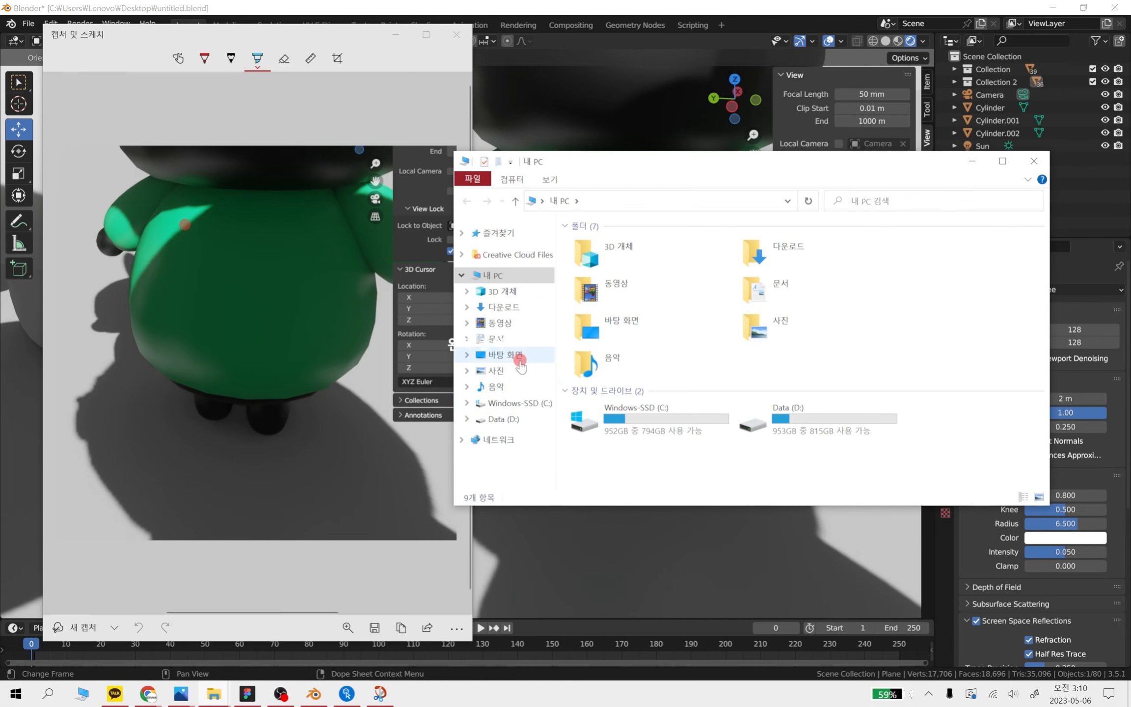
{"action": "scroll", "coordinate": [810, 412], "scroll_direction": "down", "scroll_amount": 3}
{"action": "double_click", "coordinate": [811, 415]}
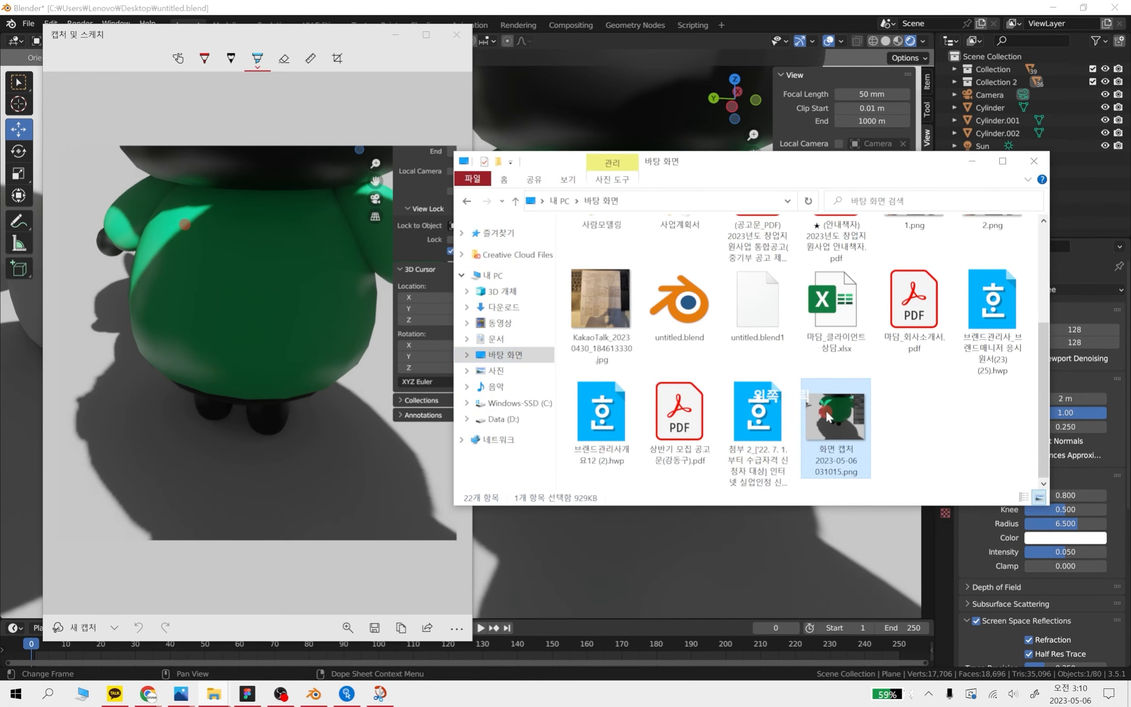
{"action": "left_click", "coordinate": [234, 85]}
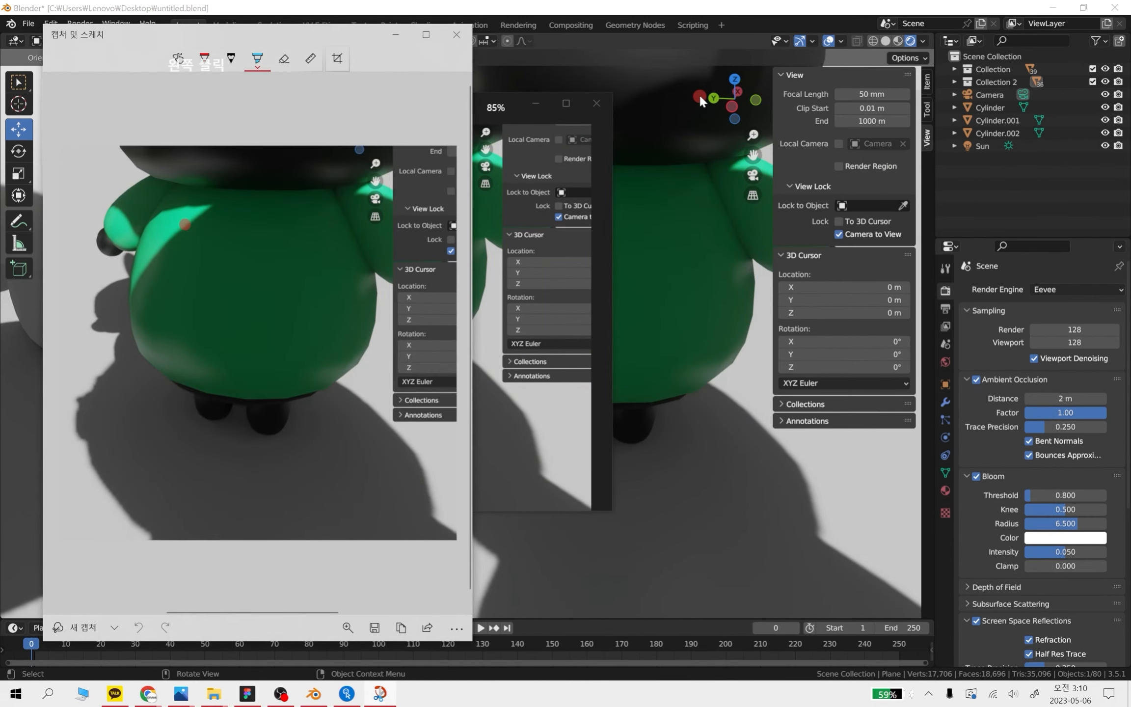
{"action": "left_click", "coordinate": [511, 104]}
{"action": "left_click_drag", "start_coordinate": [426, 110], "coordinate": [827, 100]}
{"action": "scroll", "coordinate": [757, 329], "scroll_direction": "up", "scroll_amount": 5}
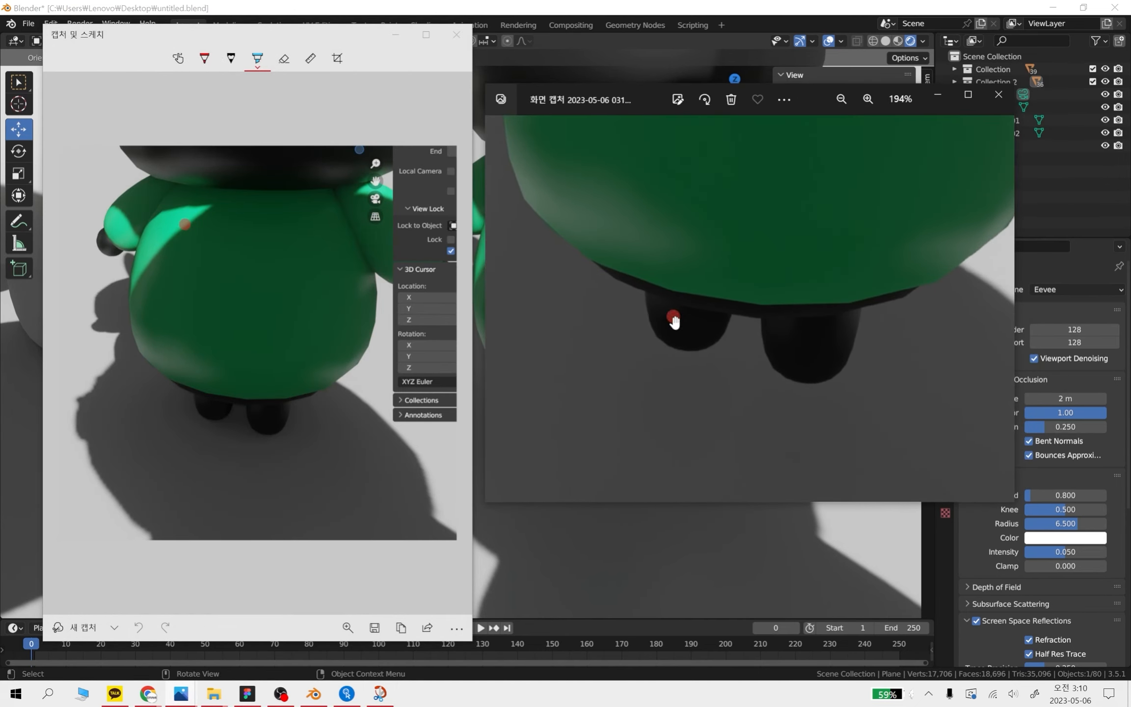
{"action": "scroll", "coordinate": [260, 412], "scroll_direction": "up", "scroll_amount": 4, "text": "ctrl"}
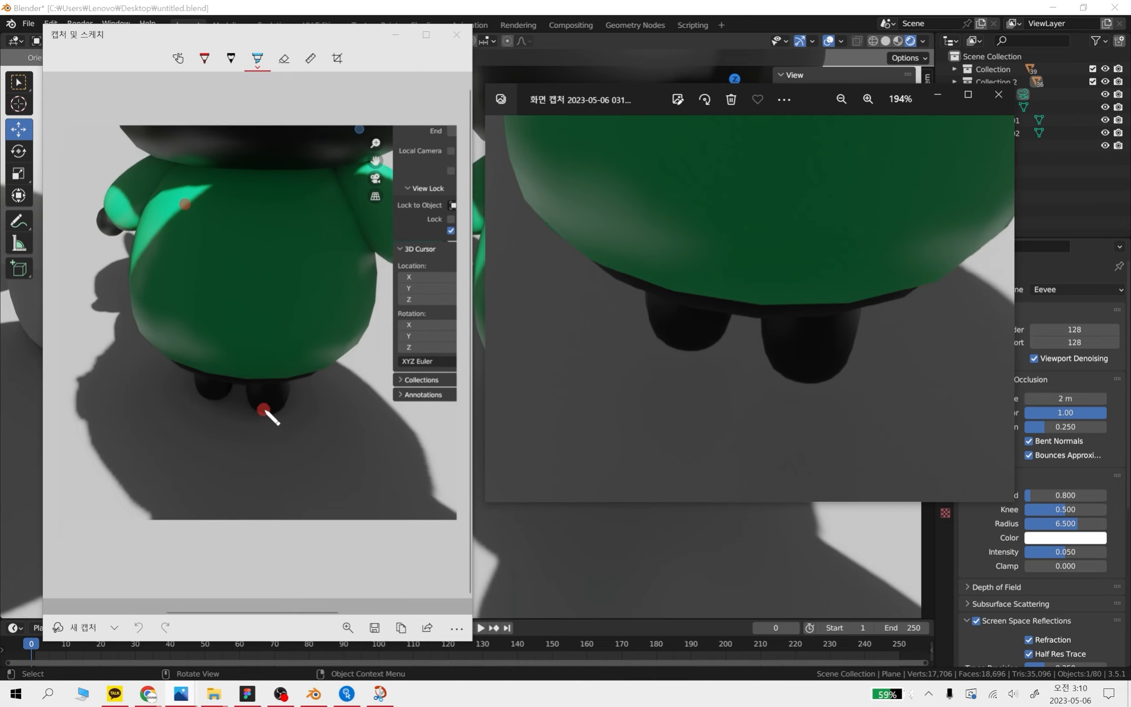
Circle the shaded area around the rabbit's feet on the second capture with the red pen
{"action": "left_click", "coordinate": [257, 58]}
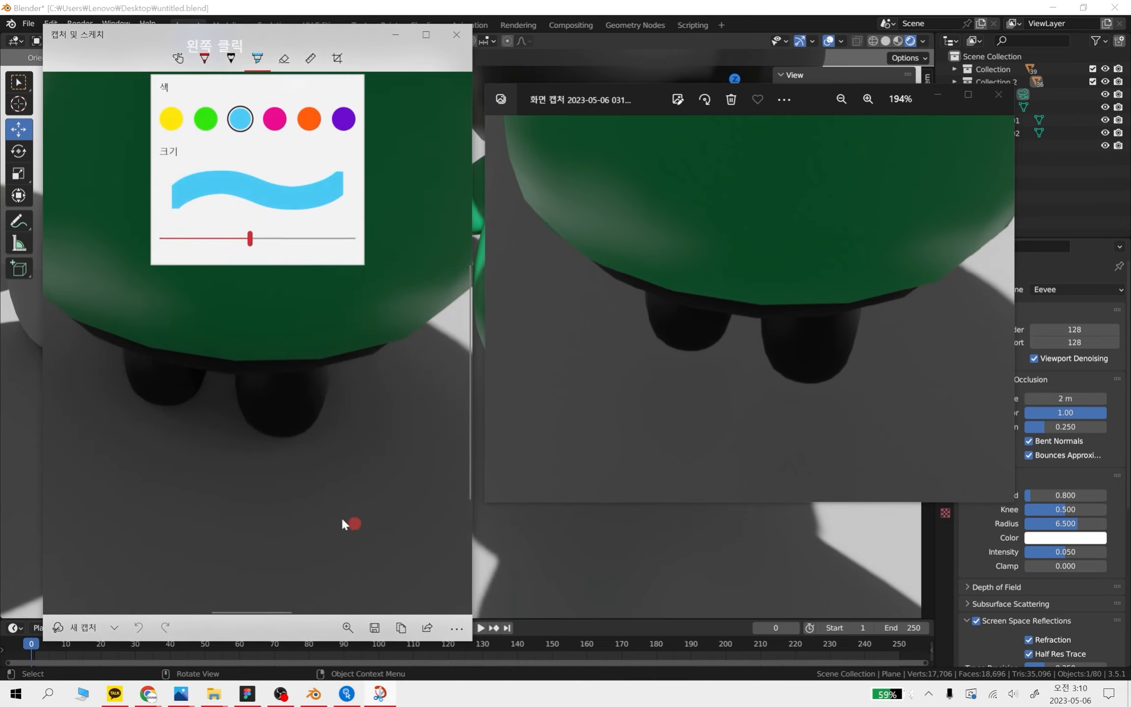
{"action": "left_click", "coordinate": [257, 60]}
{"action": "left_click_drag", "start_coordinate": [291, 534], "coordinate": [211, 276]}
{"action": "left_click_drag", "start_coordinate": [333, 473], "coordinate": [121, 423]}
{"action": "left_click_drag", "start_coordinate": [429, 317], "coordinate": [469, 349]}
{"action": "left_click", "coordinate": [205, 58]}
{"action": "mouse_move", "coordinate": [302, 505]}
{"action": "left_mouse_down"}
{"action": "mouse_move", "coordinate": [267, 505]}
{"action": "mouse_move", "coordinate": [338, 535]}
{"action": "left_mouse_up"}
{"action": "mouse_move", "coordinate": [716, 388]}
{"action": "left_mouse_down"}
{"action": "mouse_move", "coordinate": [520, 245]}
{"action": "mouse_move", "coordinate": [723, 381]}
{"action": "mouse_move", "coordinate": [715, 389]}
{"action": "left_mouse_up"}
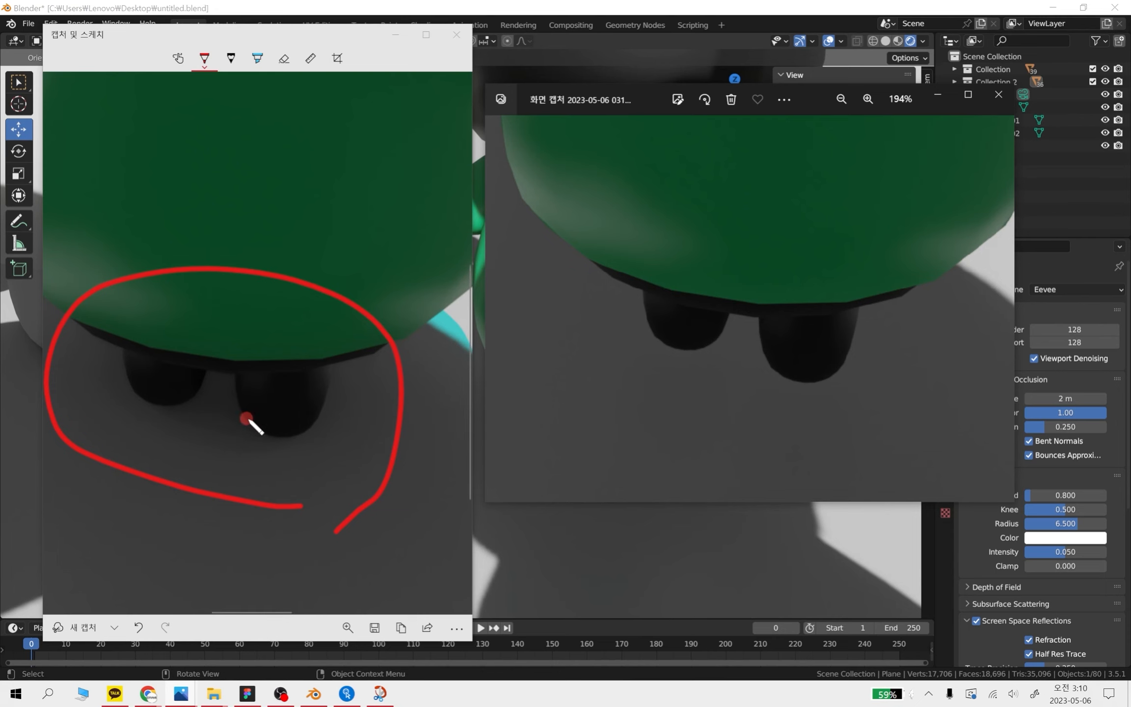
Compare the two captures once more, and close the image viewer and the capture window
{"action": "scroll", "coordinate": [294, 418], "scroll_direction": "down", "scroll_amount": 5}
{"action": "scroll", "coordinate": [316, 410], "scroll_direction": "up", "scroll_amount": 5}
{"action": "left_click", "coordinate": [999, 95]}
{"action": "left_click", "coordinate": [461, 37]}
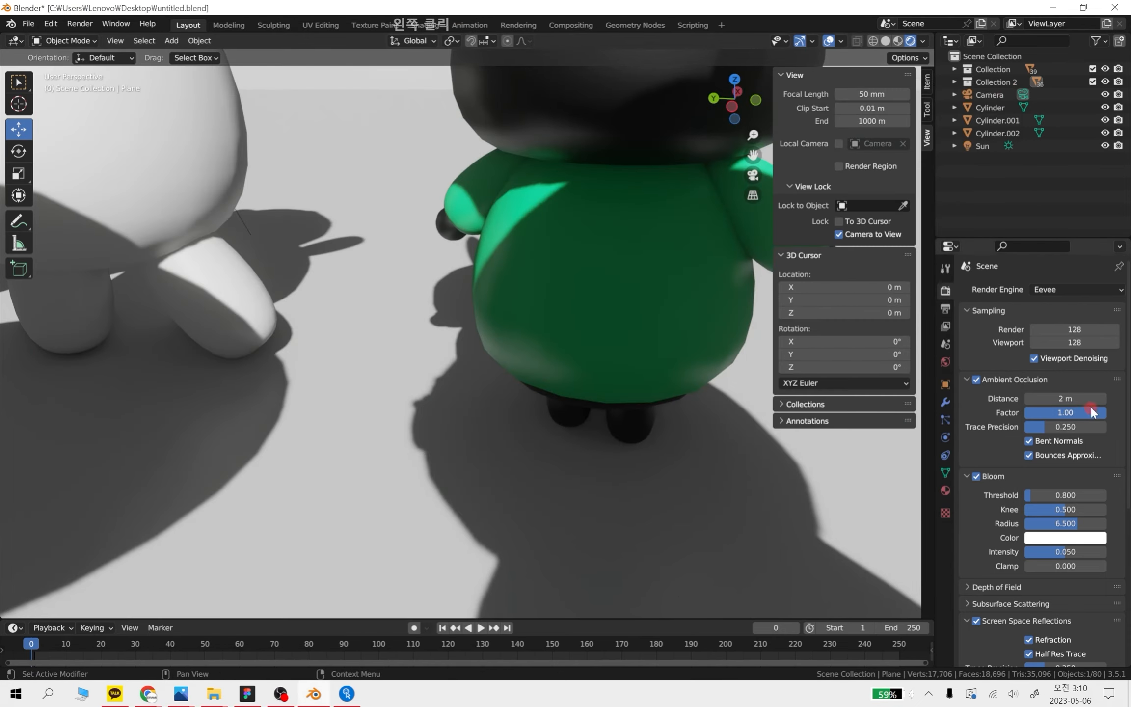
Set the ambient occlusion distance to 2.03 m and check the shading around the rabbit and seated bear
{"action": "left_click_drag", "start_coordinate": [1048, 398], "coordinate": [492, 399]}
{"action": "scroll", "coordinate": [979, 425], "scroll_direction": "down", "scroll_amount": 2}
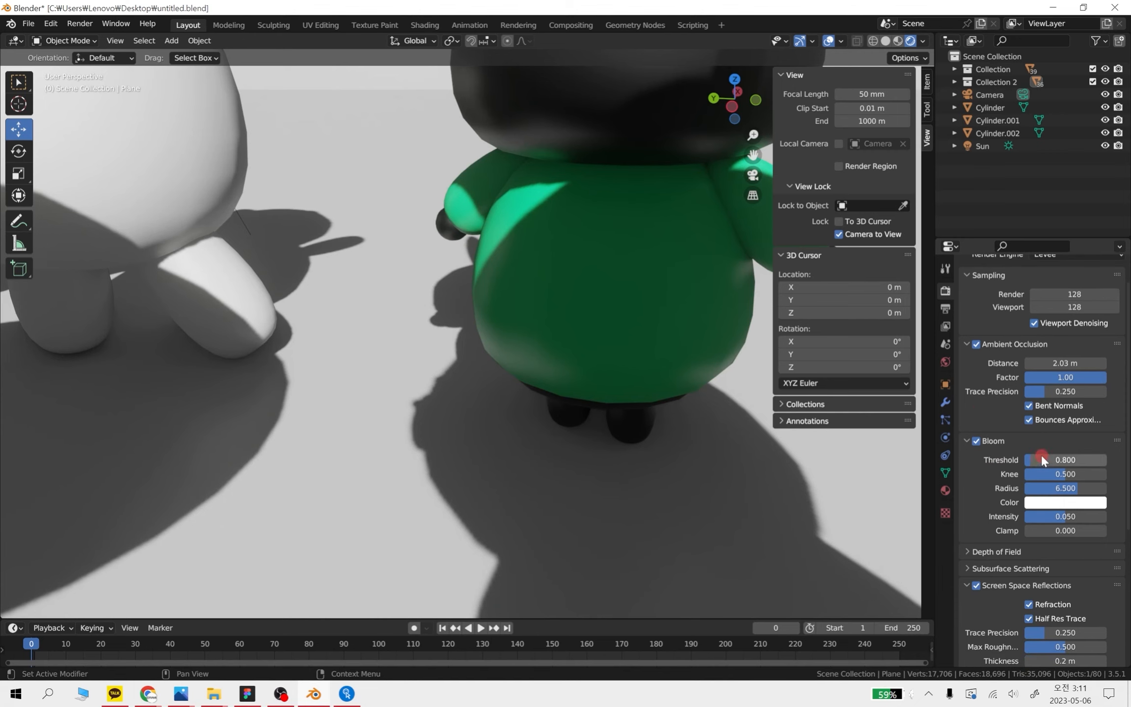
{"action": "scroll", "coordinate": [617, 414], "scroll_direction": "down", "scroll_amount": 1}
{"action": "scroll", "coordinate": [617, 410], "scroll_direction": "down", "scroll_amount": 3}
{"action": "middle_click_drag", "start_coordinate": [702, 501], "coordinate": [652, 491]}
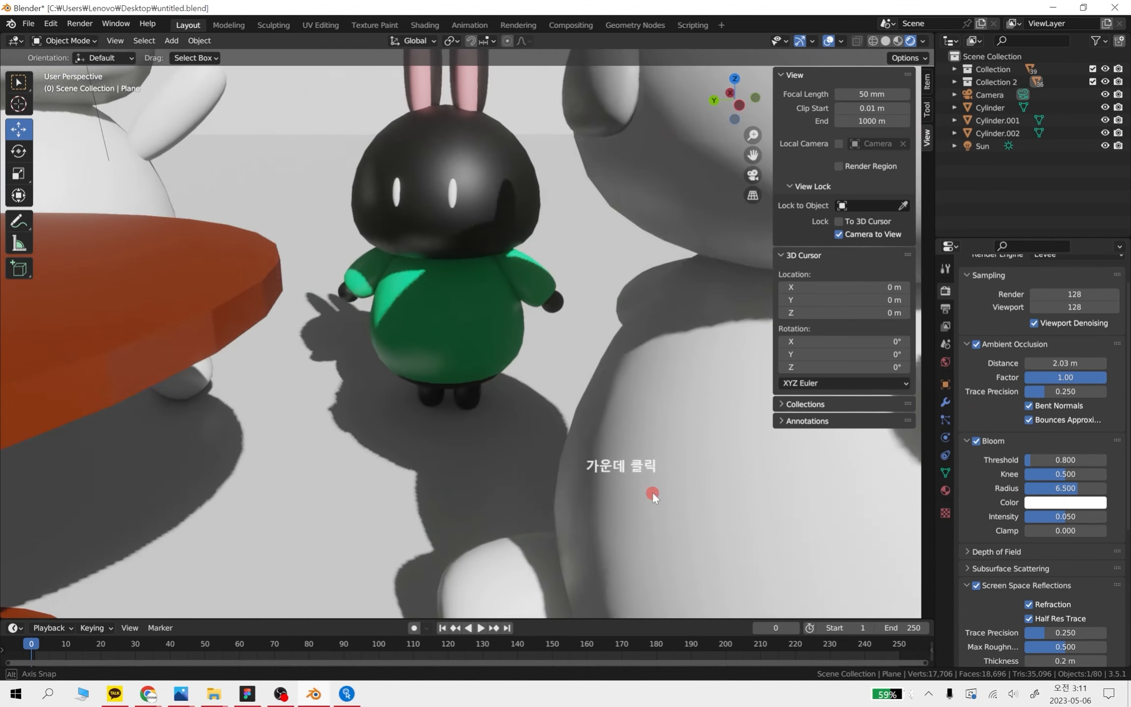
{"action": "middle_click_drag", "start_coordinate": [461, 467], "coordinate": [588, 459], "text": "shift"}
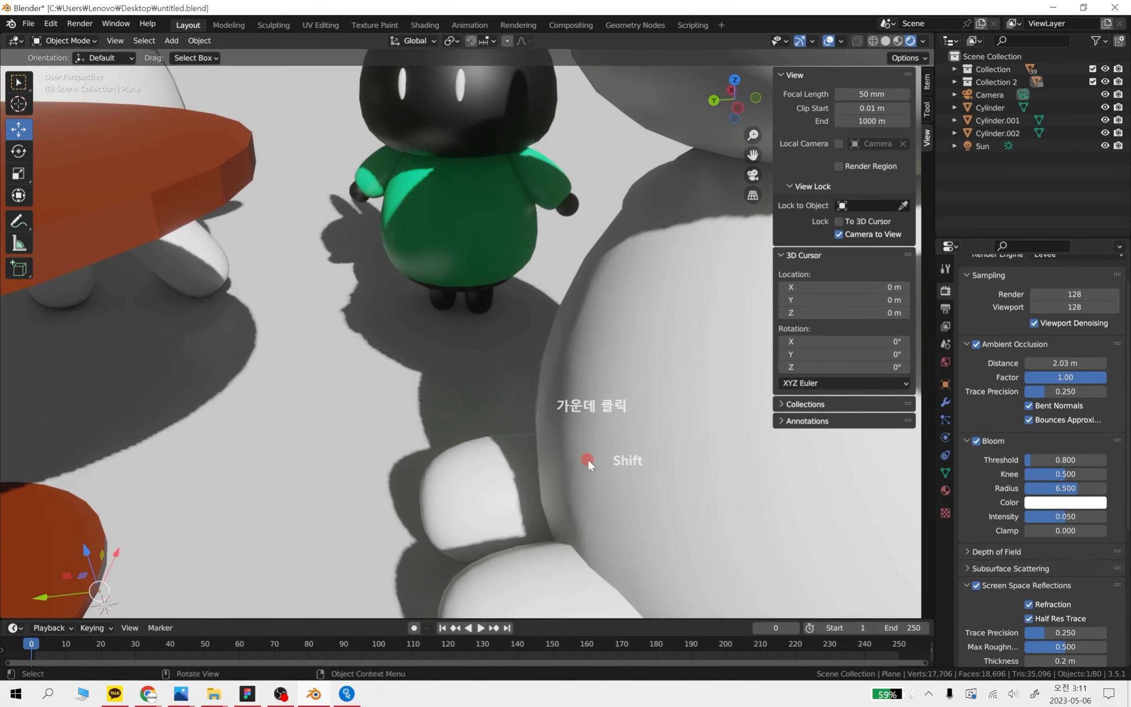
Tint the bloom bright green, trying blue for comparison, and inspect the glow on the seated white bear and rabbit
{"action": "left_click", "coordinate": [1070, 503]}
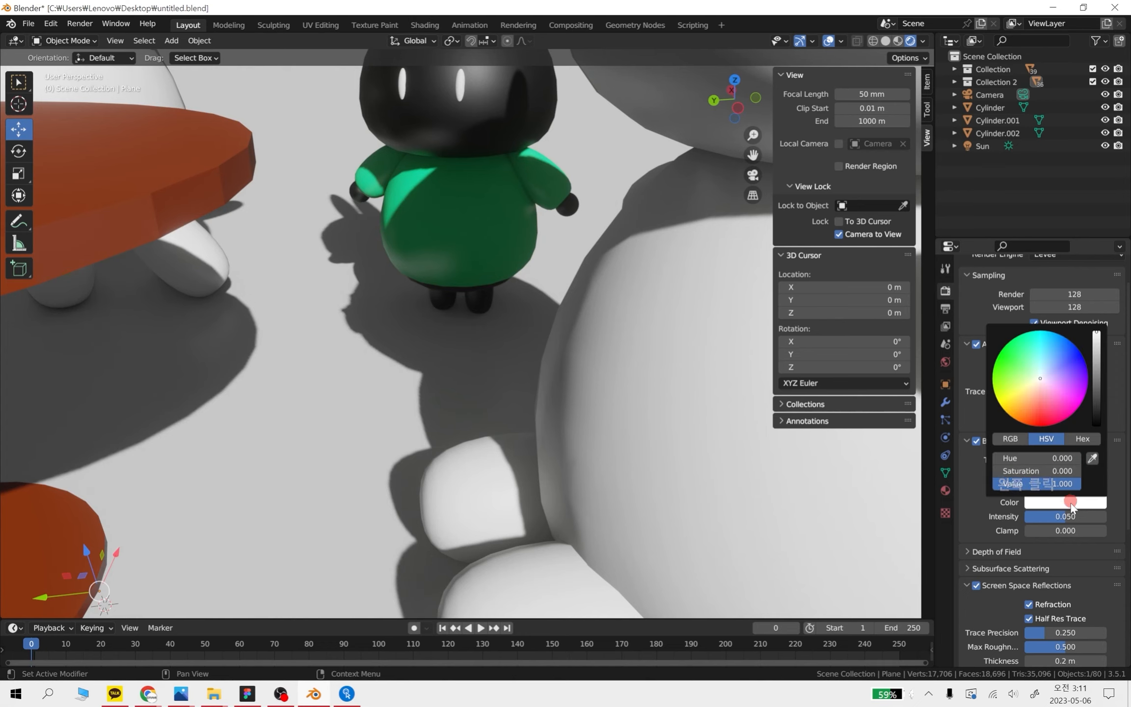
{"action": "left_click_drag", "start_coordinate": [1035, 387], "coordinate": [551, 299]}
{"action": "scroll", "coordinate": [494, 444], "scroll_direction": "down", "scroll_amount": 3}
{"action": "middle_click_drag", "start_coordinate": [629, 301], "coordinate": [561, 469], "text": "shift"}
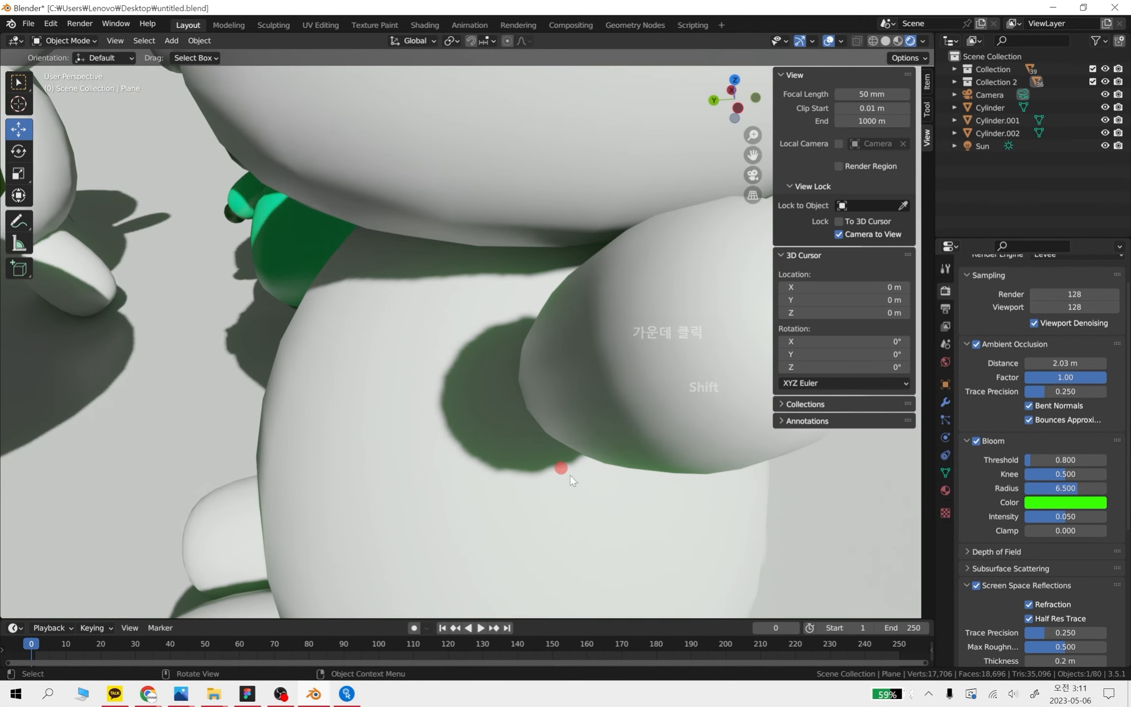
{"action": "left_click", "coordinate": [1064, 502]}
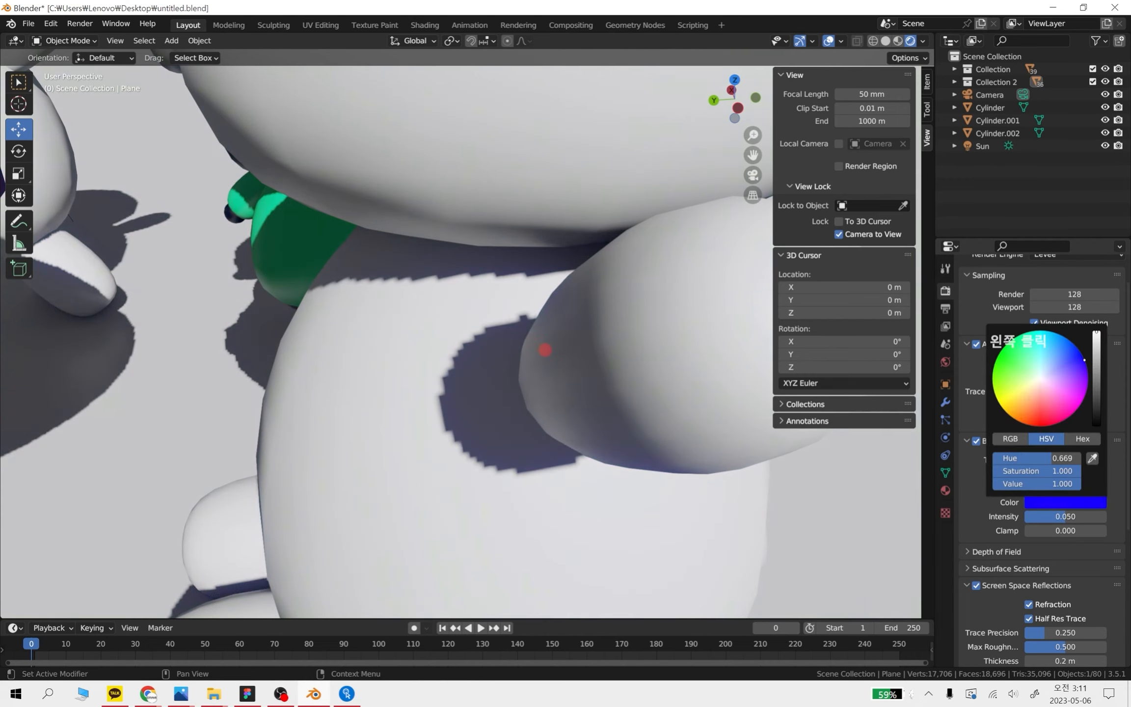
{"action": "left_click_drag", "start_coordinate": [992, 370], "coordinate": [995, 366]}
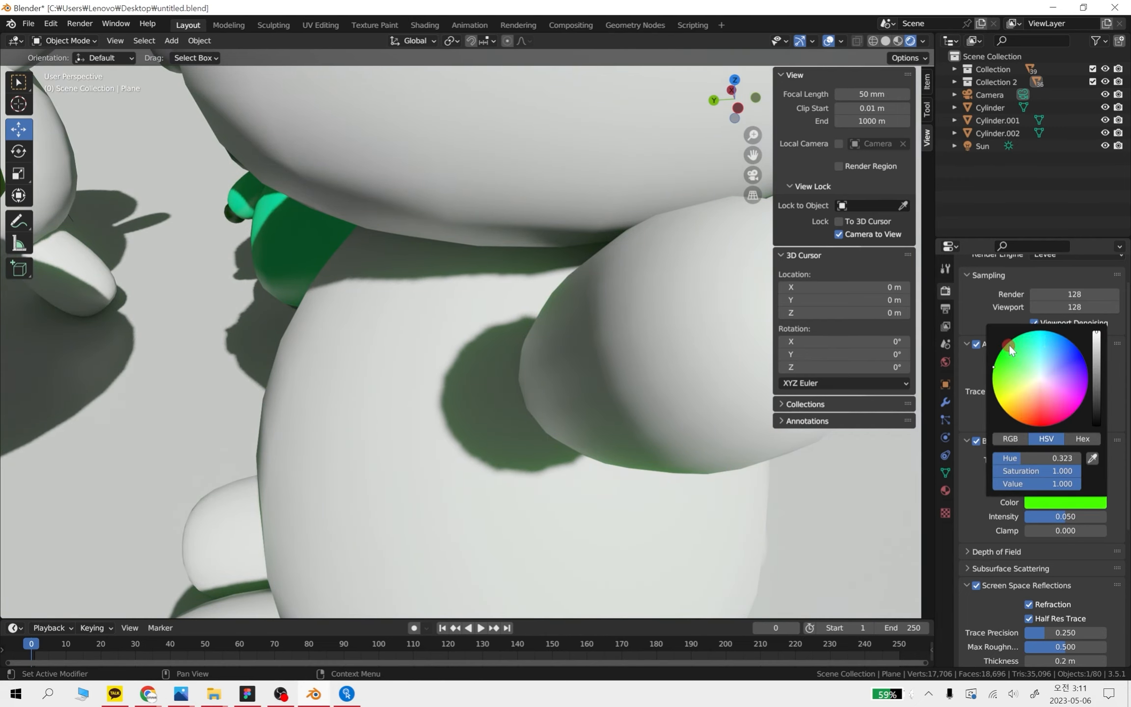
{"action": "scroll", "coordinate": [393, 428], "scroll_direction": "down", "scroll_amount": 6}
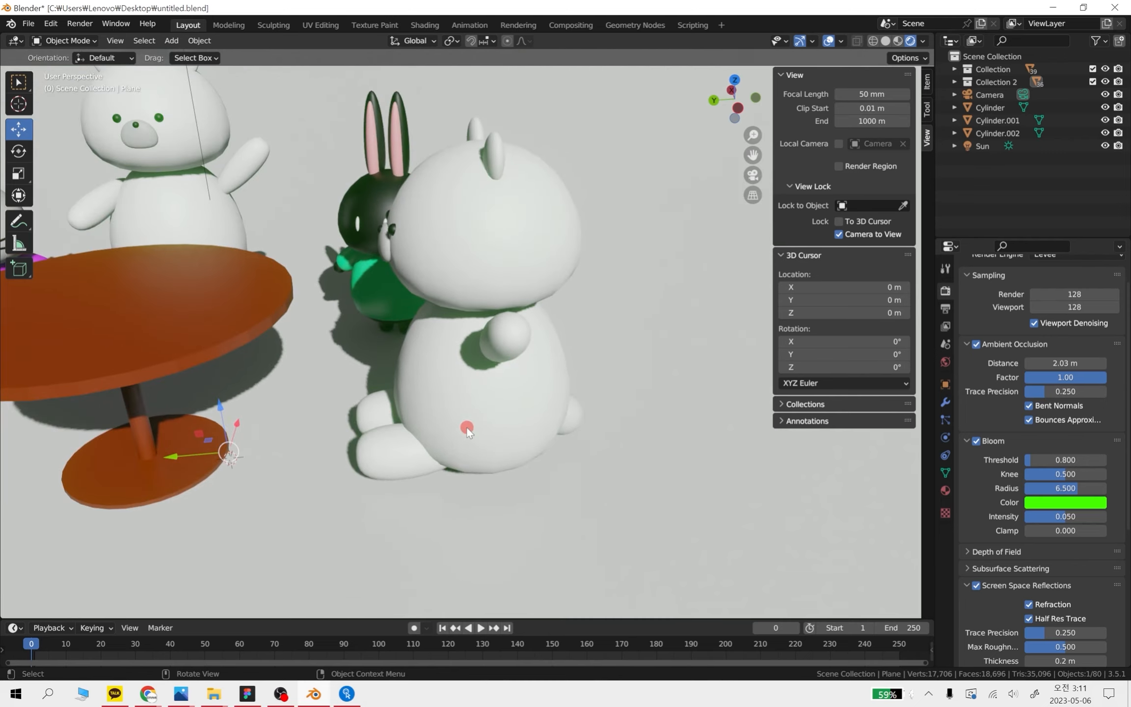
{"action": "middle_click_drag", "start_coordinate": [356, 400], "coordinate": [523, 408], "text": "shift"}
{"action": "scroll", "coordinate": [577, 477], "scroll_direction": "up", "scroll_amount": 3}
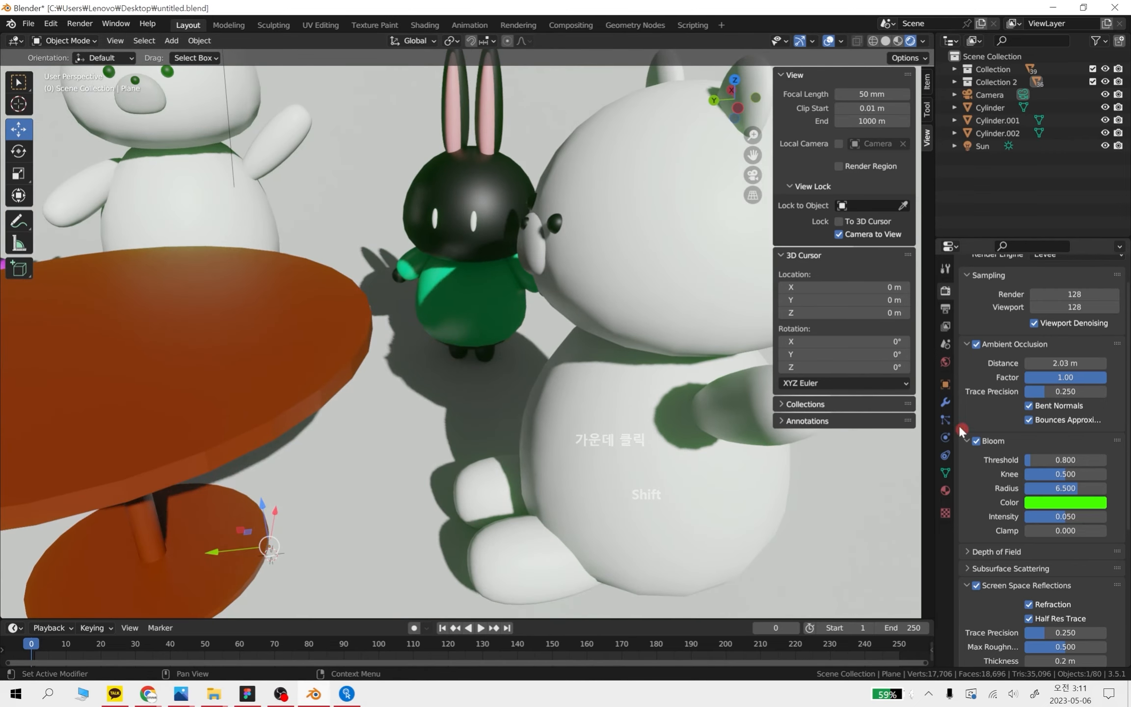
Set the bloom threshold to 0.374 after trying 4.577, and turn Bloom off with its settings collapsed
{"action": "left_click", "coordinate": [1064, 460]}
{"action": "type", "text": "0"}
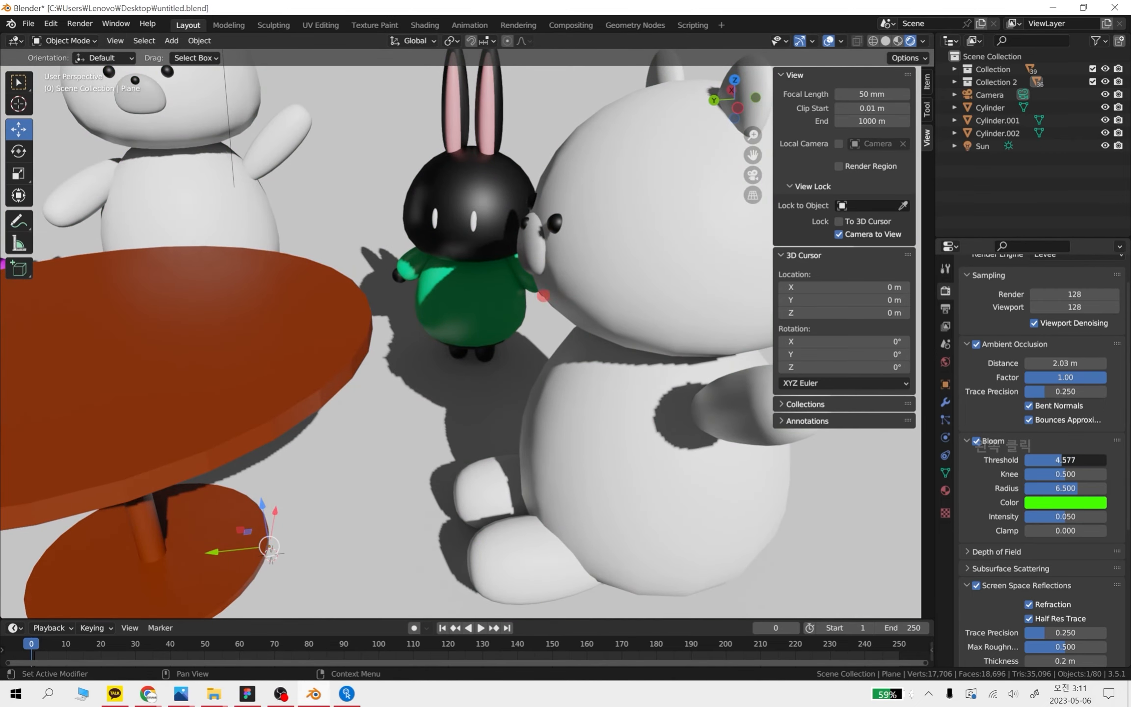
{"action": "key", "text": "Return"}
{"action": "left_click_drag", "start_coordinate": [1037, 460], "coordinate": [1061, 460]}
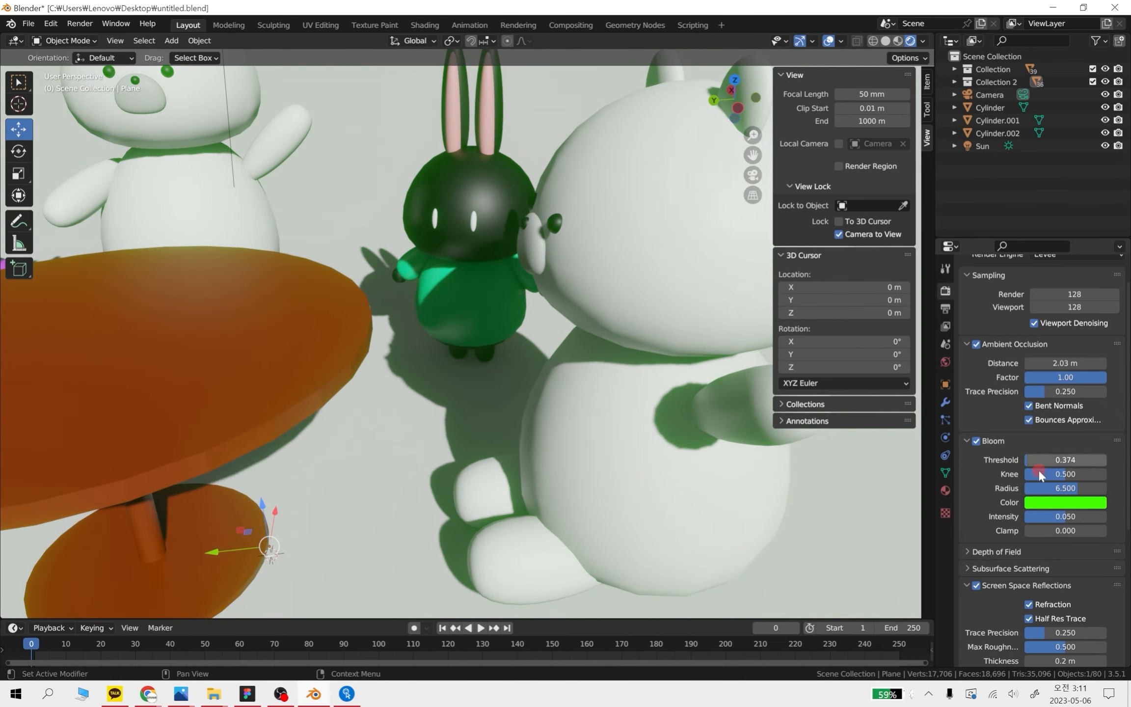
{"action": "left_click", "coordinate": [976, 441]}
{"action": "left_click", "coordinate": [966, 441]}
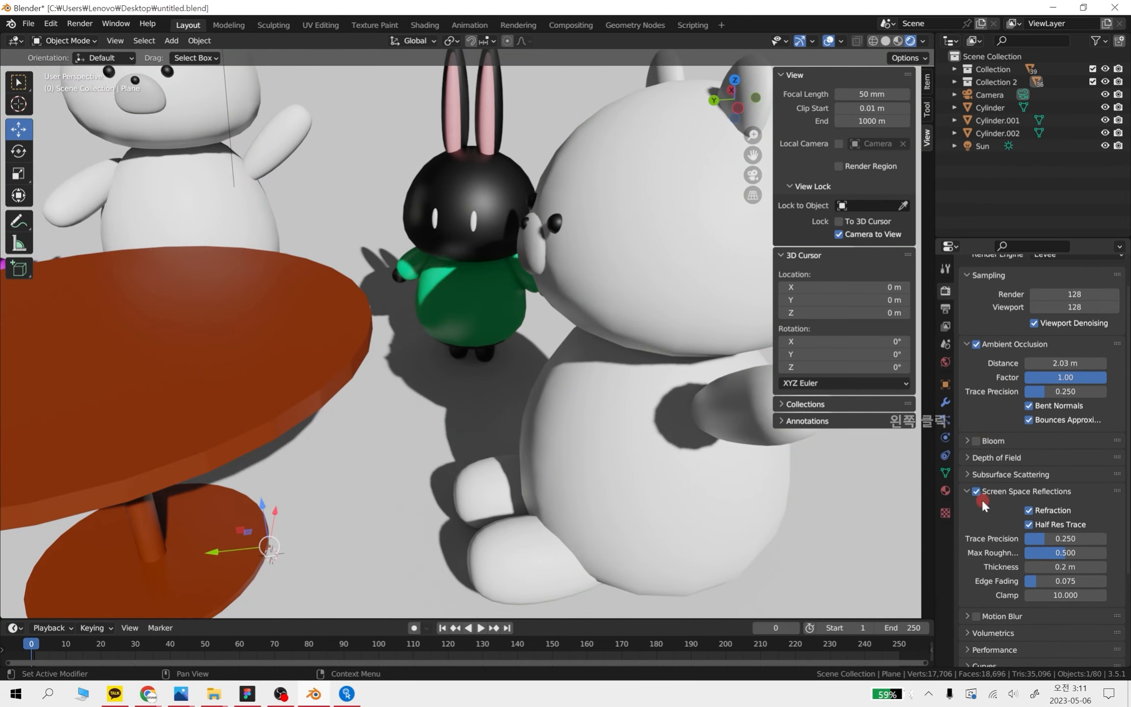
Examine the Screen Space Reflections settings and inspect how the table, bears and rabbits look from several angles
{"action": "scroll", "coordinate": [982, 520], "scroll_direction": "down", "scroll_amount": 1}
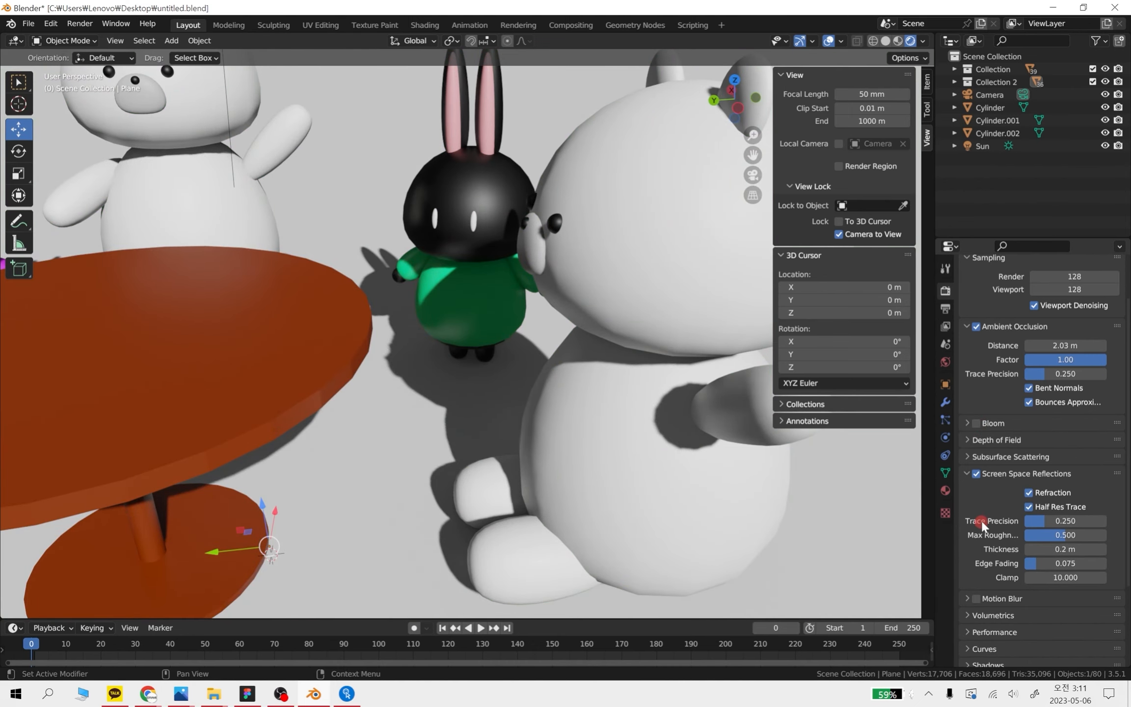
{"action": "left_click", "coordinate": [966, 473]}
{"action": "left_click", "coordinate": [1048, 525]}
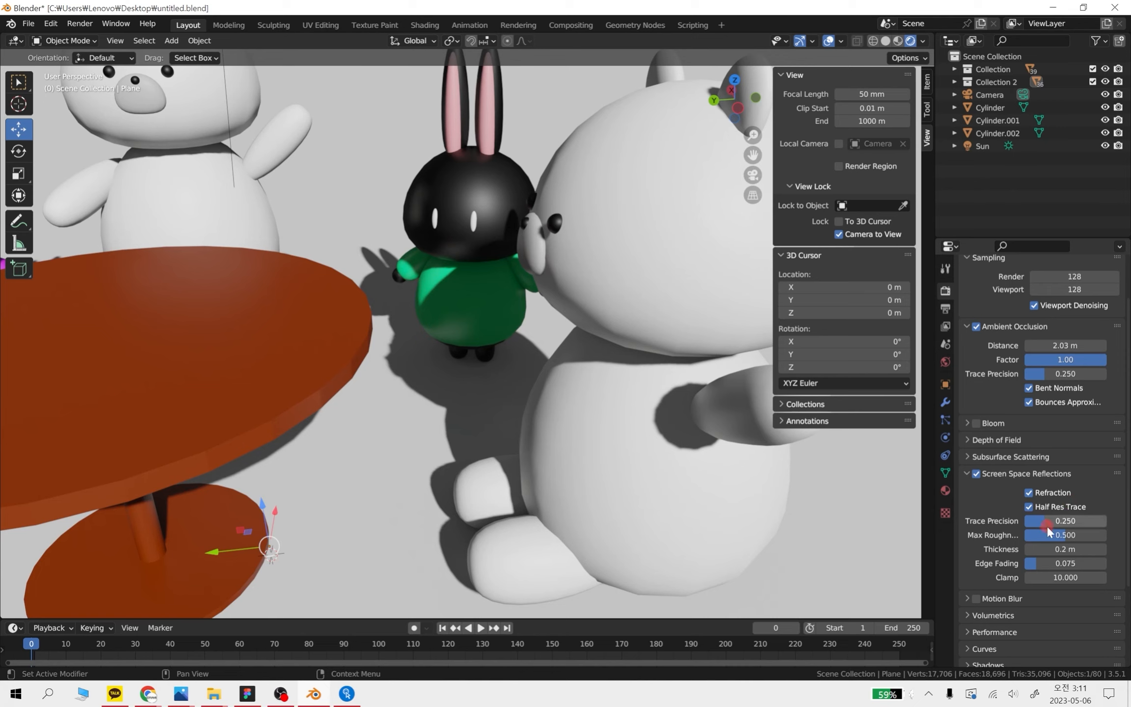
{"action": "mouse_move", "coordinate": [1049, 527]}
{"action": "left_mouse_down"}
{"action": "mouse_move", "coordinate": [493, 357]}
{"action": "mouse_move", "coordinate": [569, 361]}
{"action": "left_mouse_up"}
{"action": "key", "text": "ctrl+z"}
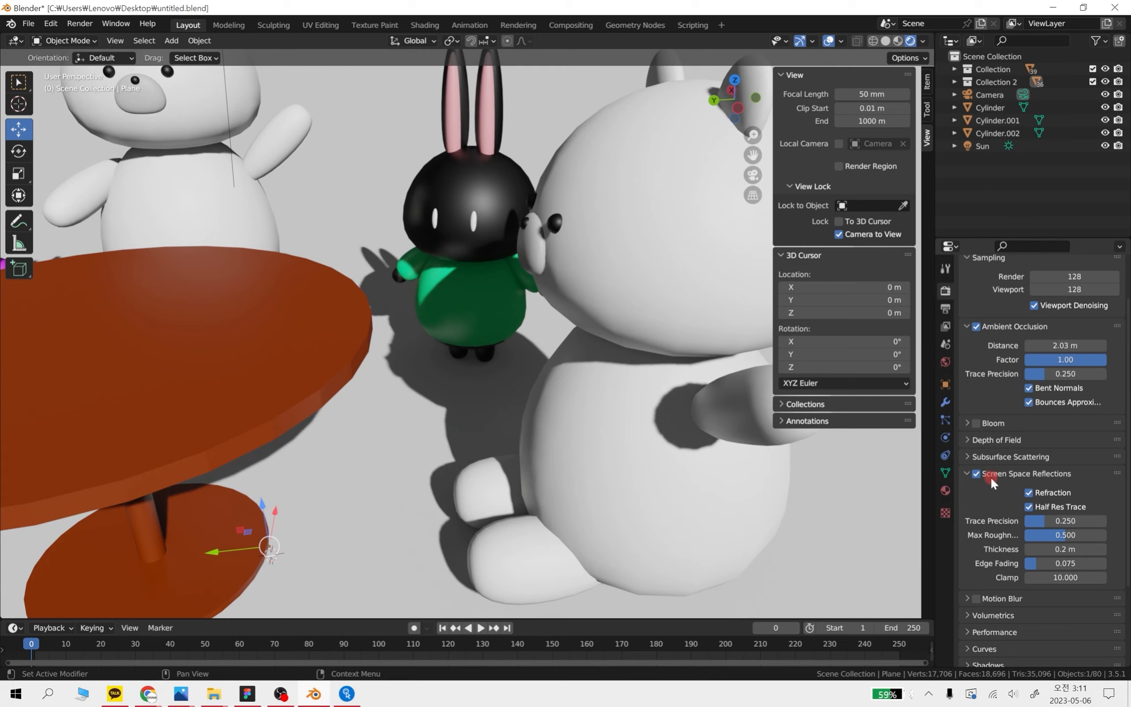
{"action": "scroll", "coordinate": [493, 384], "scroll_direction": "down", "scroll_amount": 3}
{"action": "middle_click_drag", "start_coordinate": [493, 384], "coordinate": [599, 464], "text": "shift"}
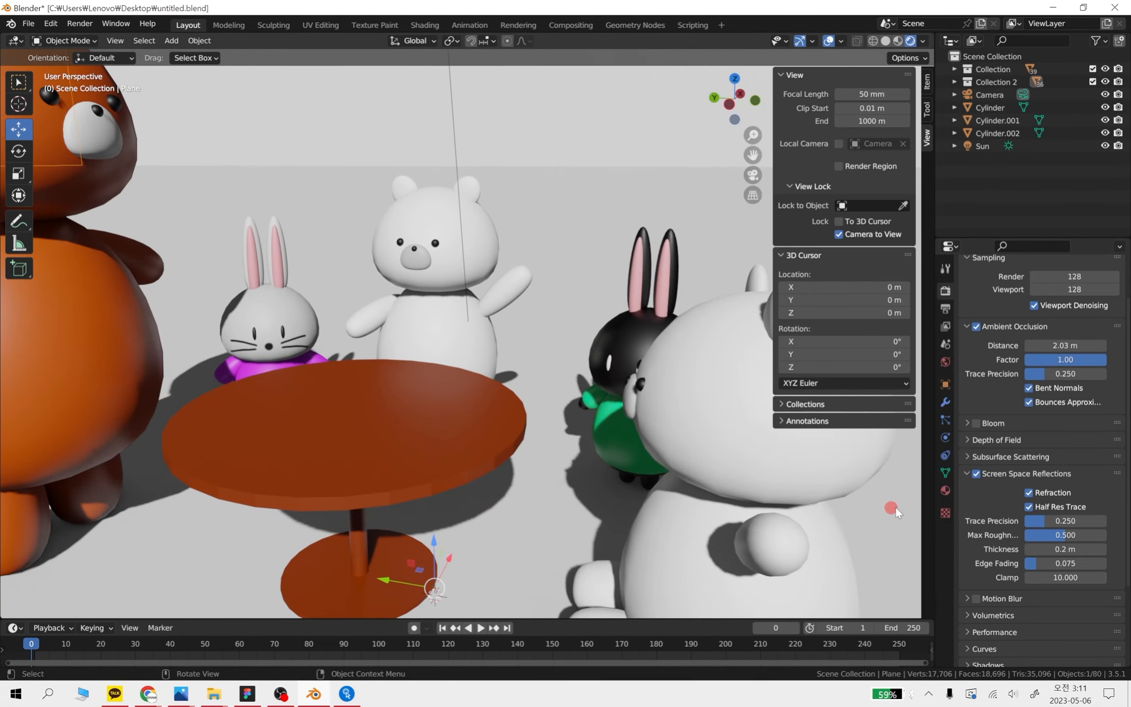
{"action": "middle_click_drag", "start_coordinate": [589, 370], "coordinate": [626, 453]}
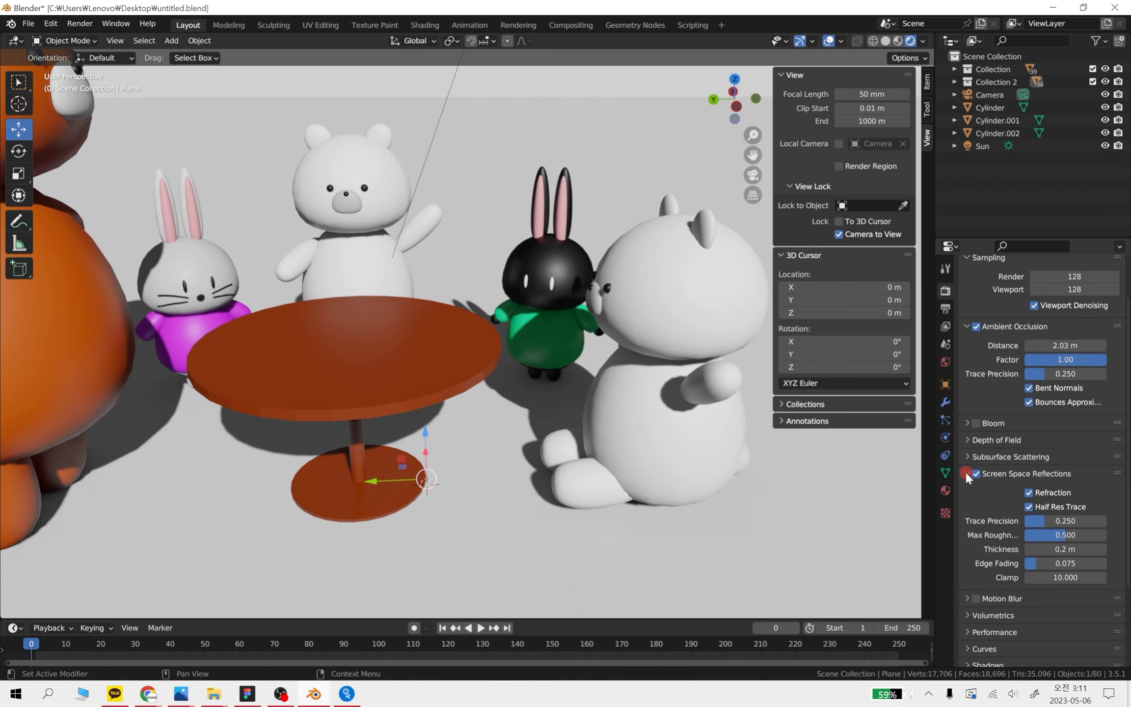
{"action": "left_click", "coordinate": [966, 474]}
{"action": "left_click", "coordinate": [965, 474]}
{"action": "middle_click_drag", "start_coordinate": [326, 386], "coordinate": [611, 472], "text": "shift"}
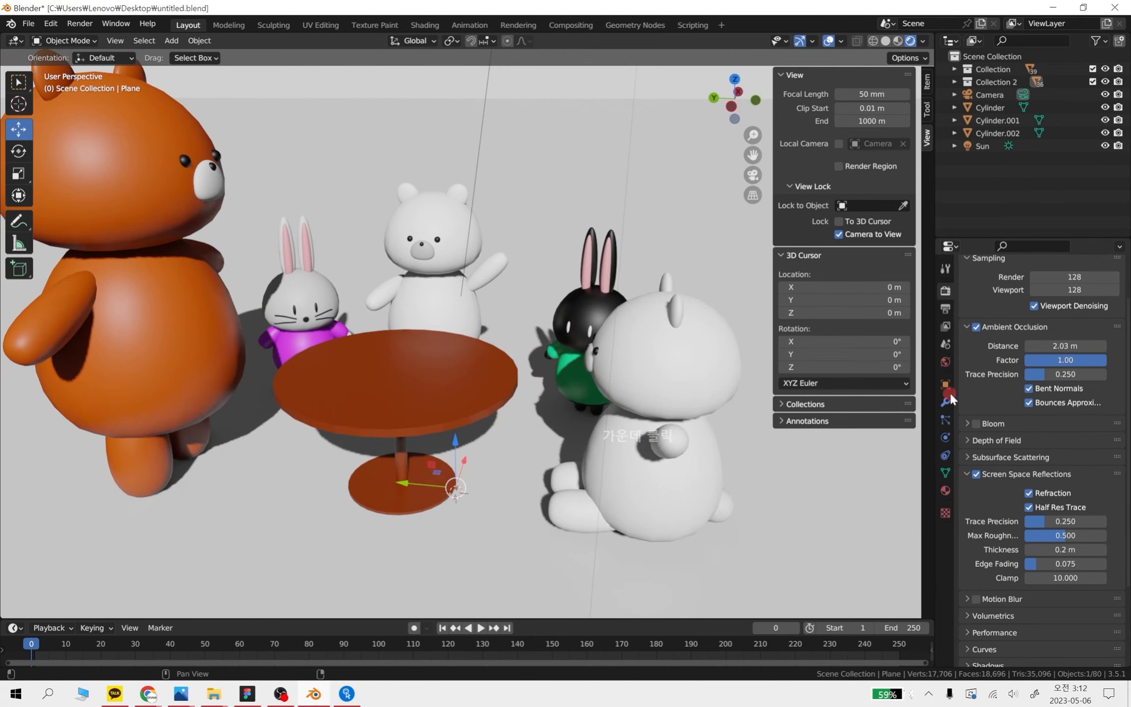
Look through the remaining Eevee render settings, including Motion Blur, Volumetrics and Shadows
{"action": "scroll", "coordinate": [999, 554], "scroll_direction": "down", "scroll_amount": 6}
{"action": "scroll", "coordinate": [1070, 623], "scroll_direction": "up", "scroll_amount": 1}
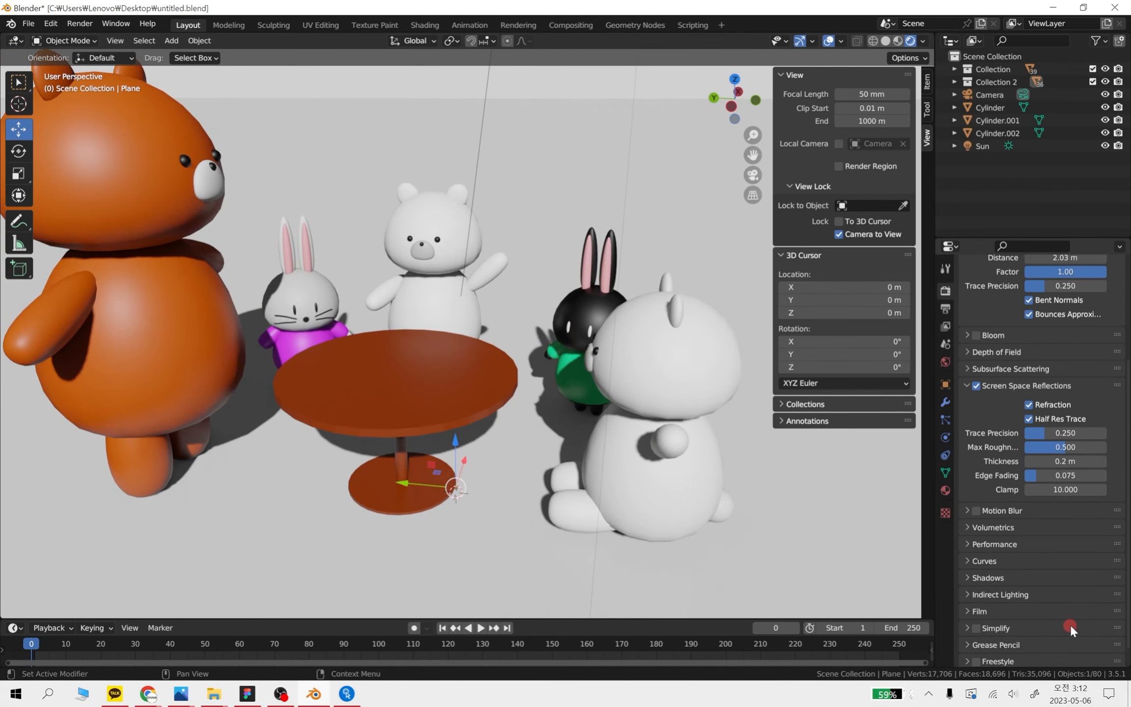
{"action": "scroll", "coordinate": [1076, 614], "scroll_direction": "down", "scroll_amount": 2}
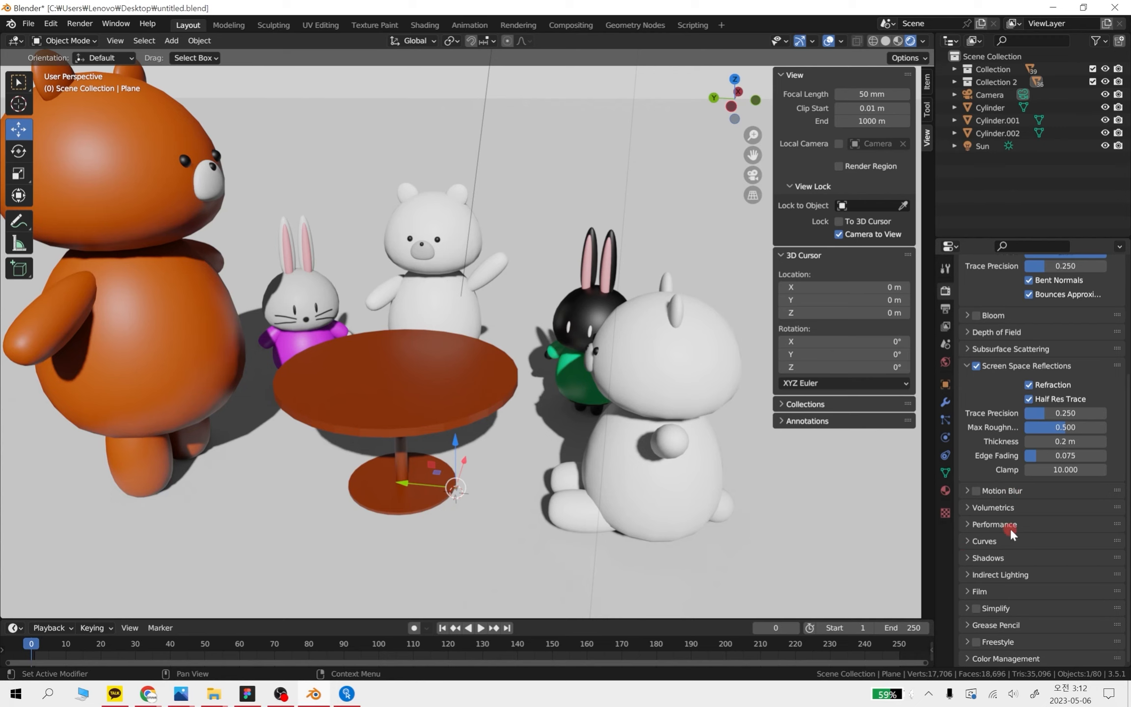
{"action": "left_click", "coordinate": [966, 506]}
{"action": "left_click", "coordinate": [965, 506]}
{"action": "left_click", "coordinate": [965, 486]}
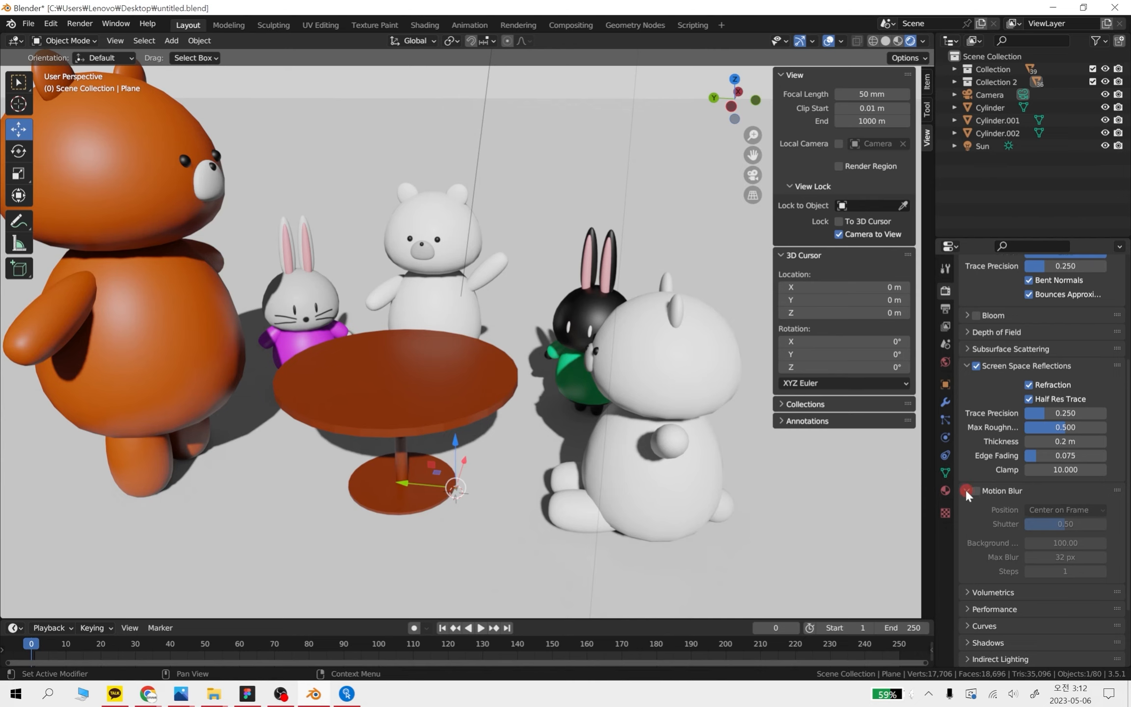
{"action": "left_click", "coordinate": [965, 487]}
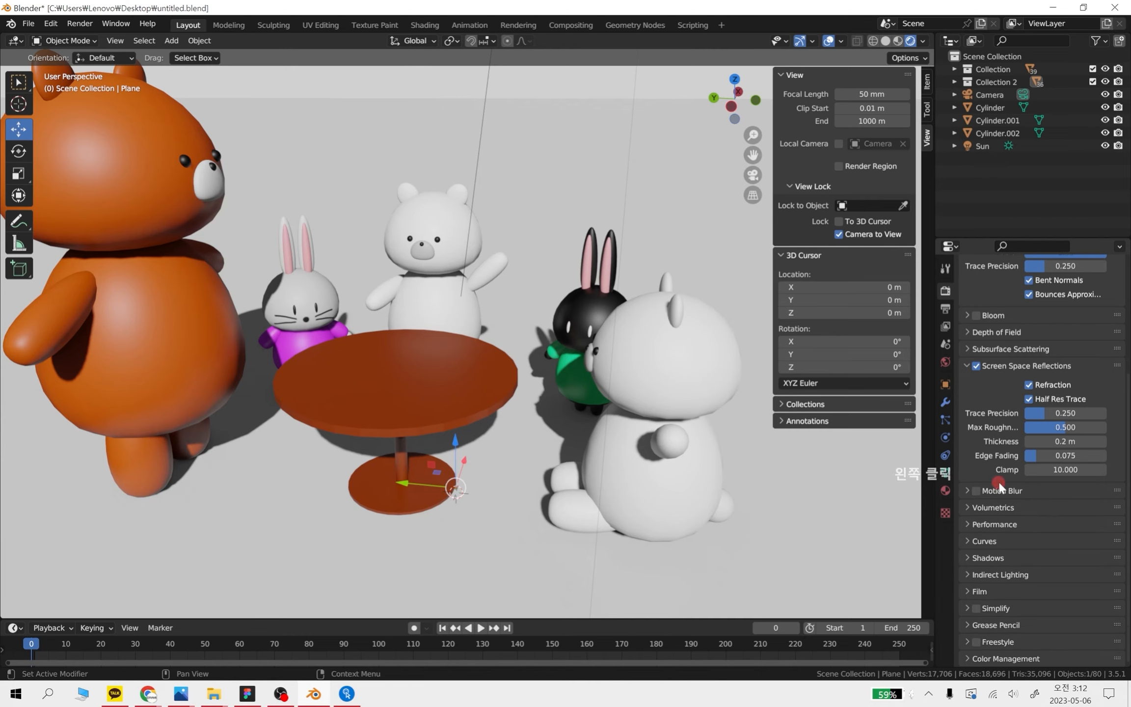
{"action": "scroll", "coordinate": [1016, 498], "scroll_direction": "up", "scroll_amount": 5}
{"action": "scroll", "coordinate": [997, 628], "scroll_direction": "up", "scroll_amount": 1}
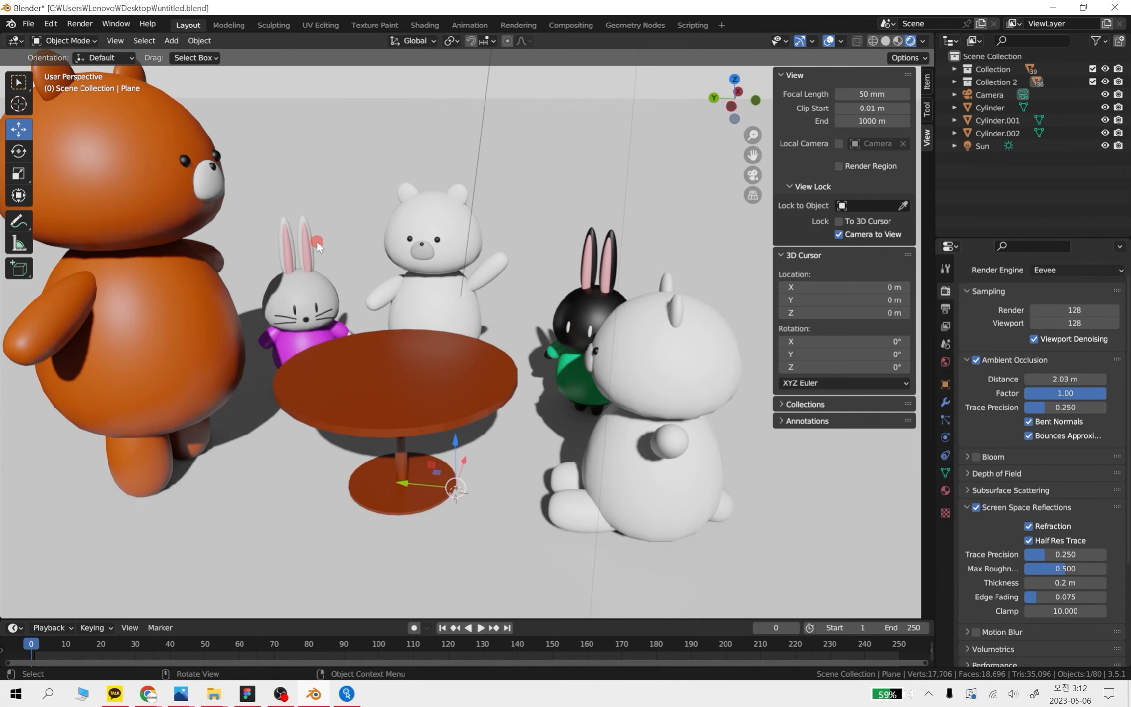
{"action": "scroll", "coordinate": [365, 257], "scroll_direction": "down", "scroll_amount": 4}
{"action": "scroll", "coordinate": [1024, 516], "scroll_direction": "down", "scroll_amount": 5}
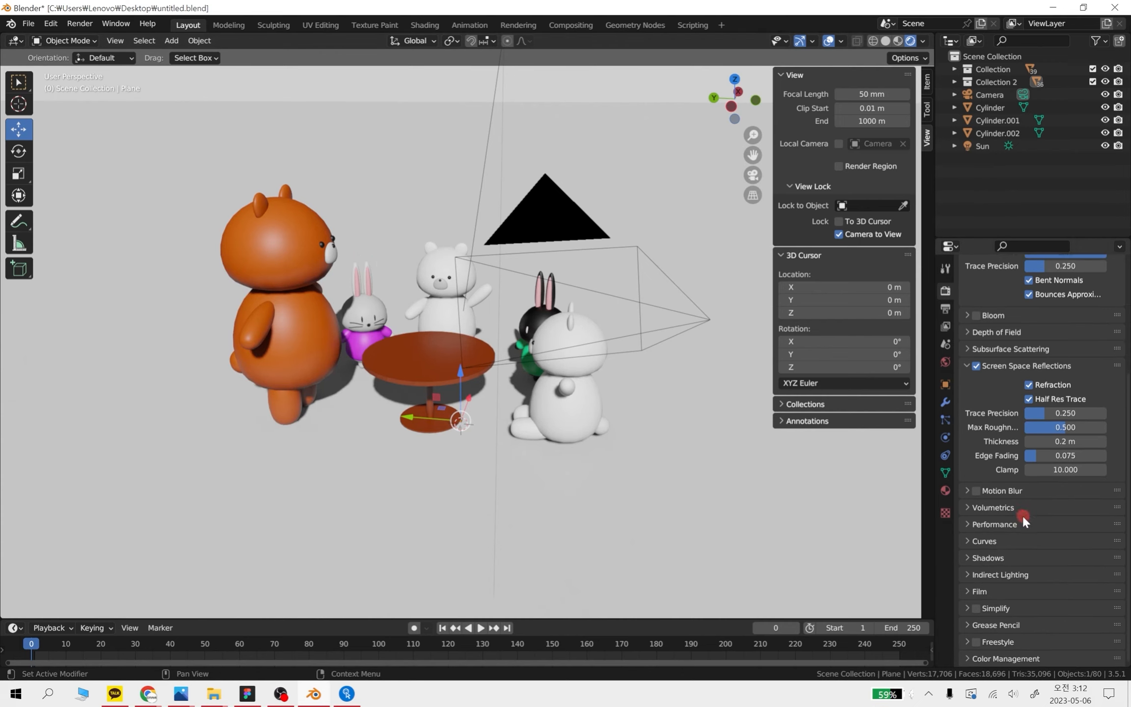
{"action": "left_click", "coordinate": [1007, 557]}
{"action": "left_click", "coordinate": [1031, 557]}
{"action": "scroll", "coordinate": [1032, 598], "scroll_direction": "up", "scroll_amount": 6}
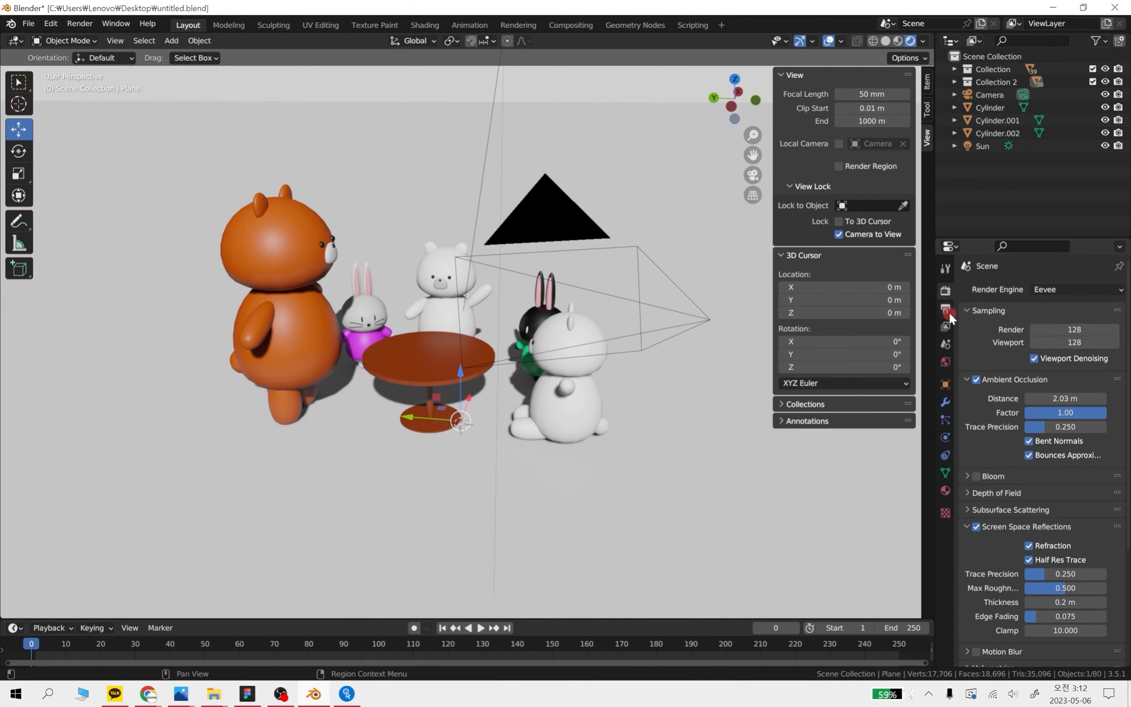
Open the scene's output settings and check the framing through the camera and from outside it
{"action": "left_click", "coordinate": [1060, 291]}
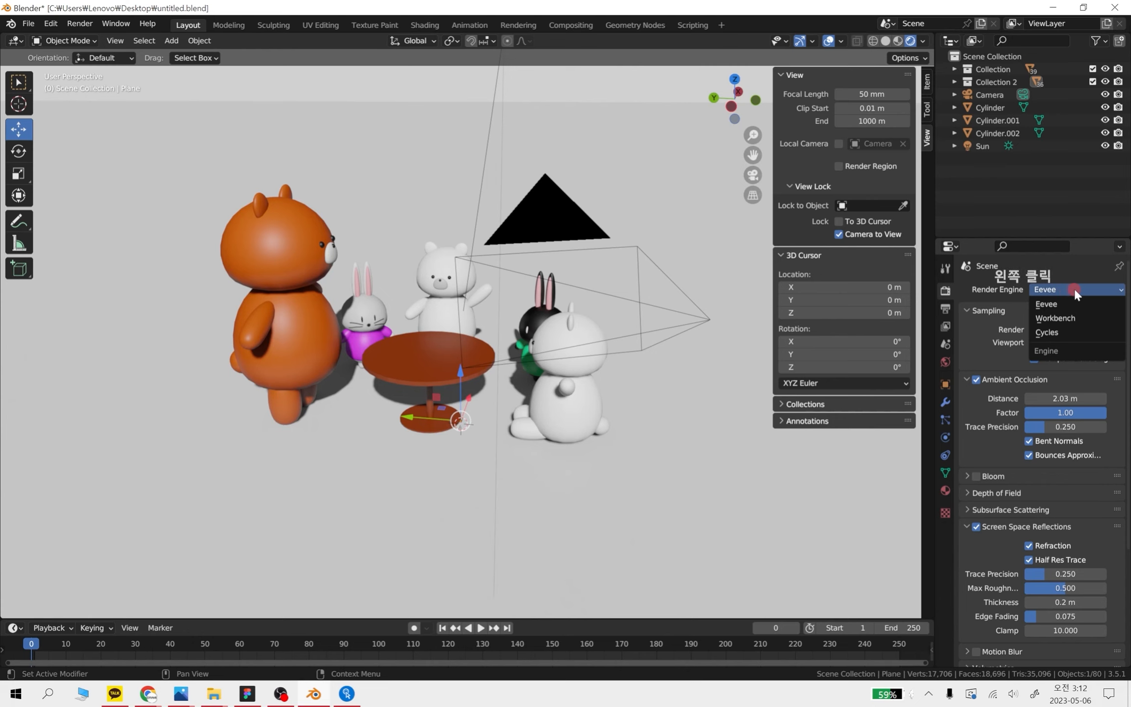
{"action": "left_click", "coordinate": [946, 308]}
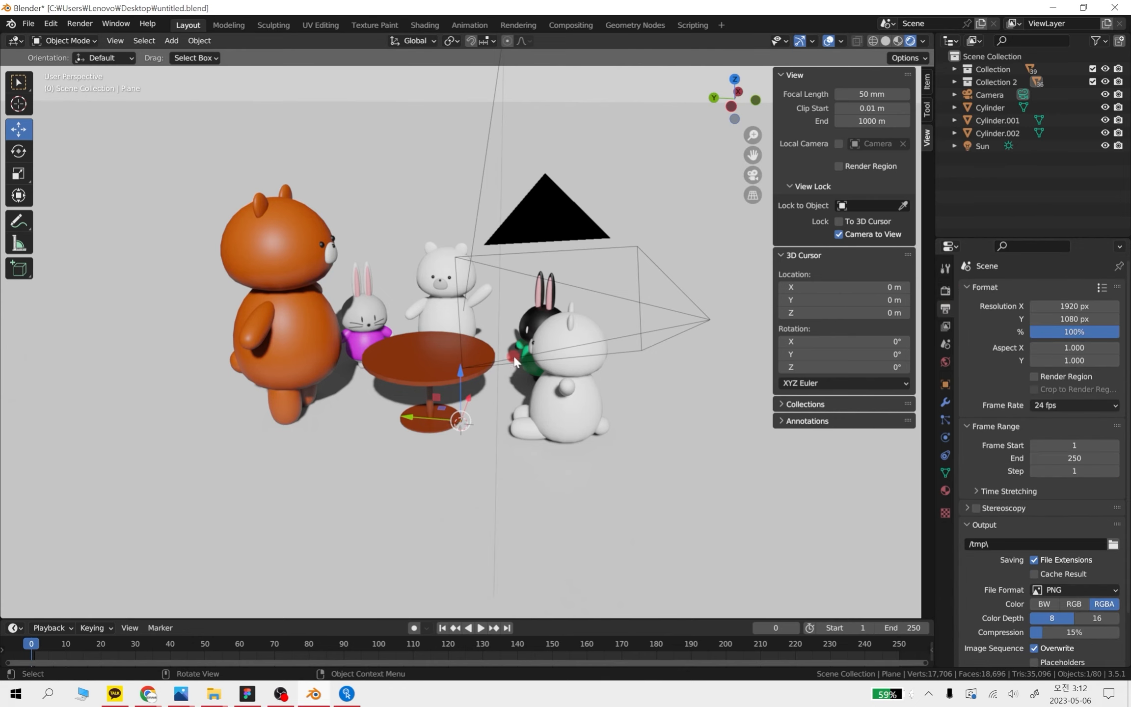
{"action": "key", "text": "KP_0"}
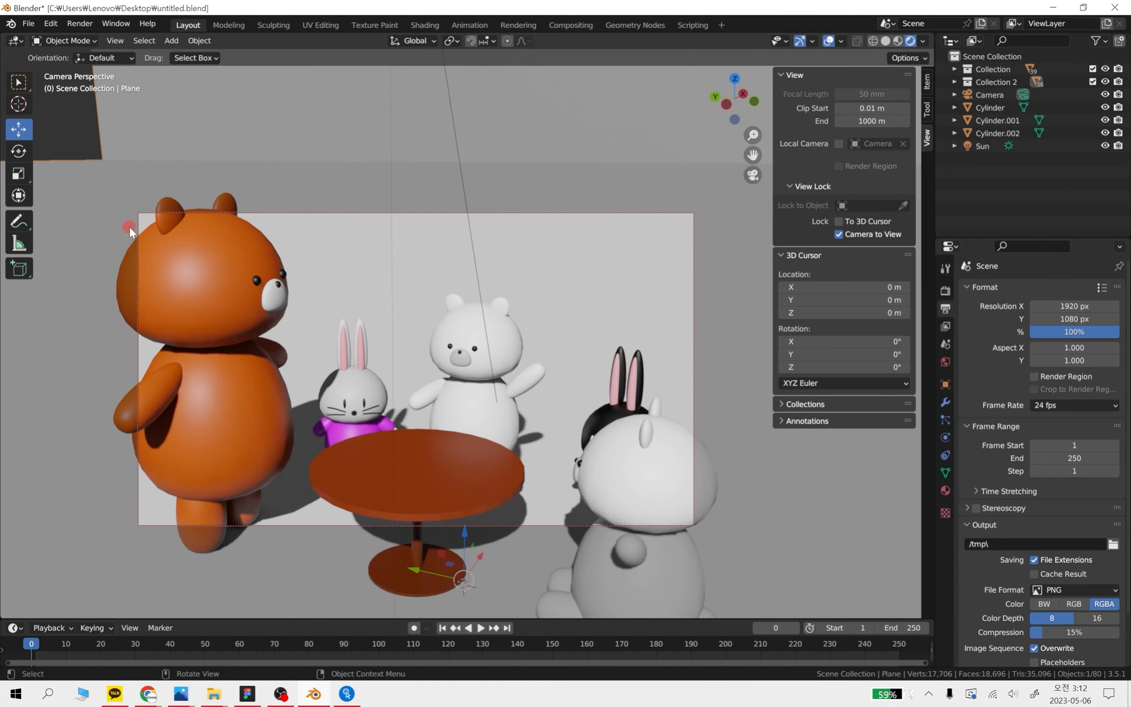
{"action": "left_click", "coordinate": [752, 172]}
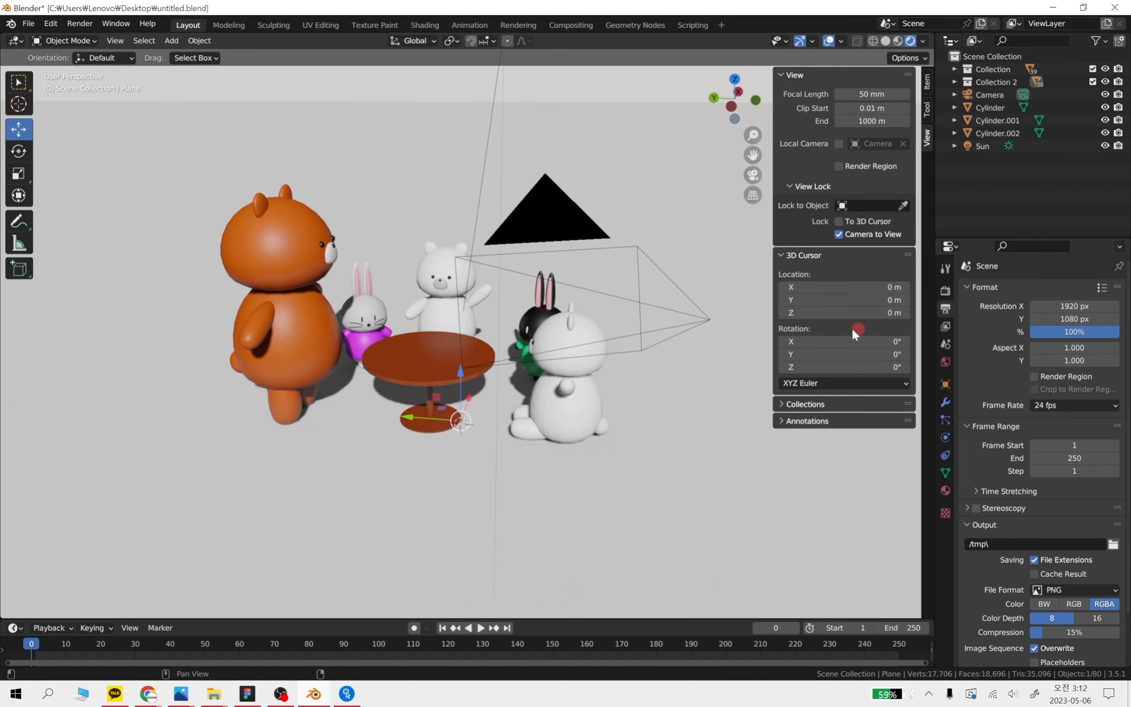
{"action": "middle_click_drag", "start_coordinate": [686, 373], "coordinate": [599, 381], "text": "shift"}
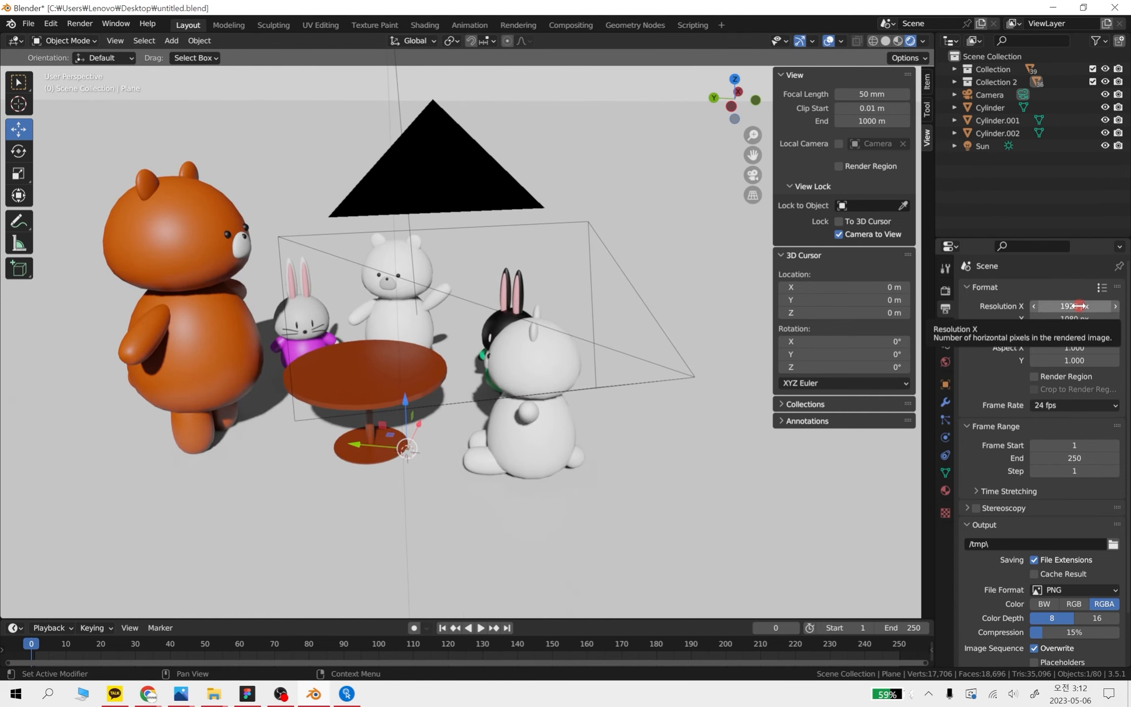
Set the render resolution to 1000 px in X and 1000 px in Y
{"action": "left_click", "coordinate": [1072, 306]}
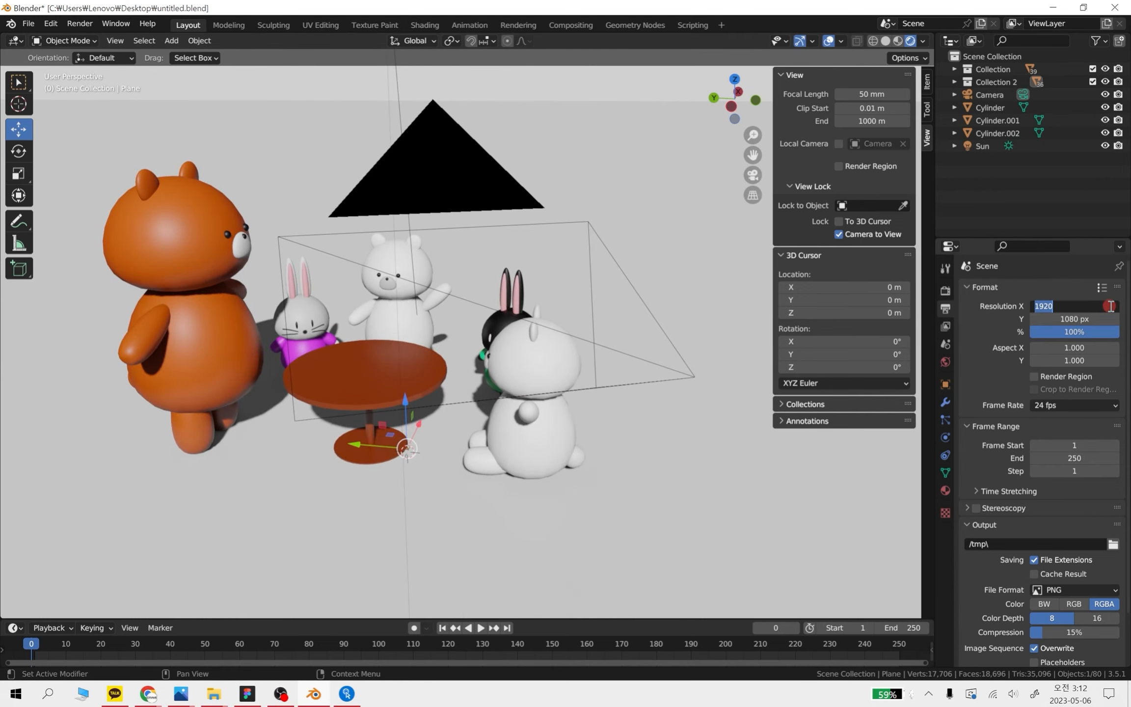
{"action": "type", "text": "1000"}
{"action": "left_click", "coordinate": [1086, 319]}
{"action": "type", "text": "1000"}
{"action": "key", "text": "Return"}
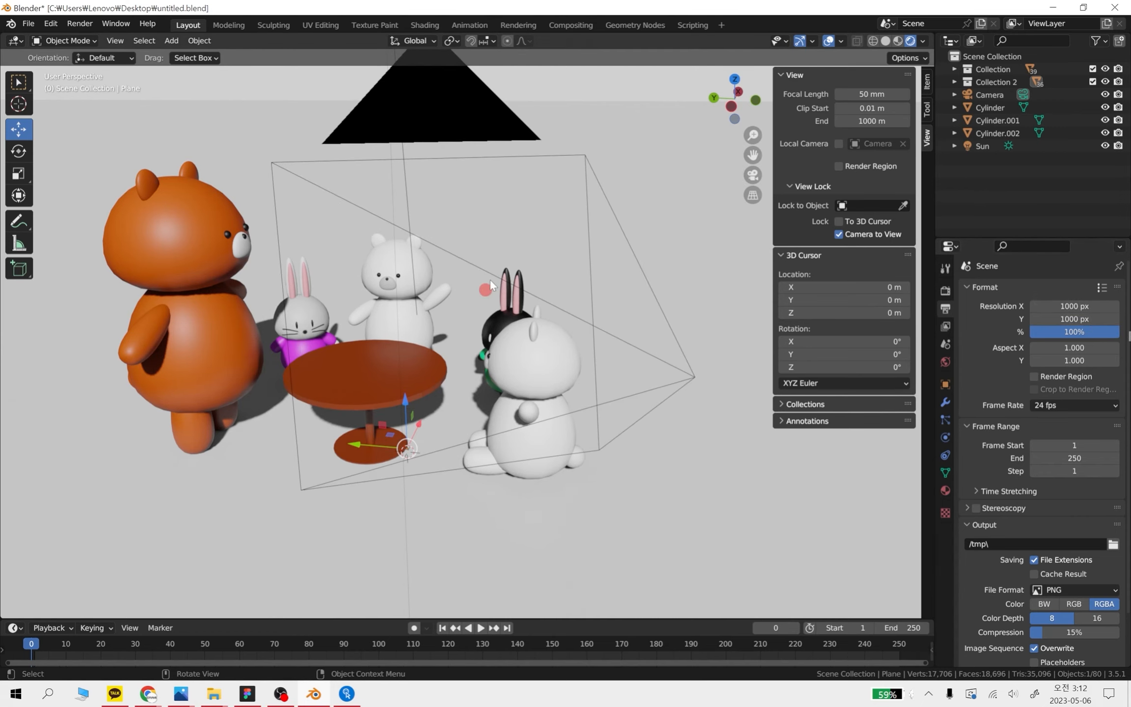
Reframe the camera so the bears, rabbits and table fit inside the square frame, and leave the camera view
{"action": "key", "text": "KP_0"}
{"action": "scroll", "coordinate": [256, 167], "scroll_direction": "down", "scroll_amount": 3}
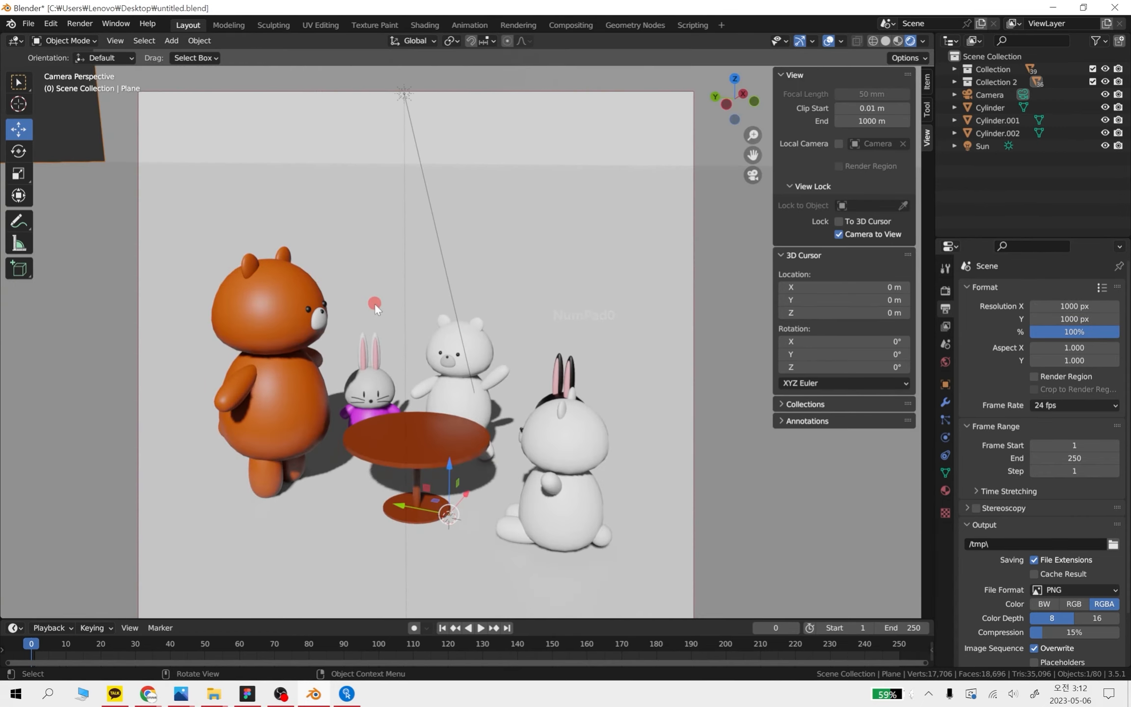
{"action": "middle_click_drag", "start_coordinate": [435, 373], "coordinate": [479, 381], "text": "shift"}
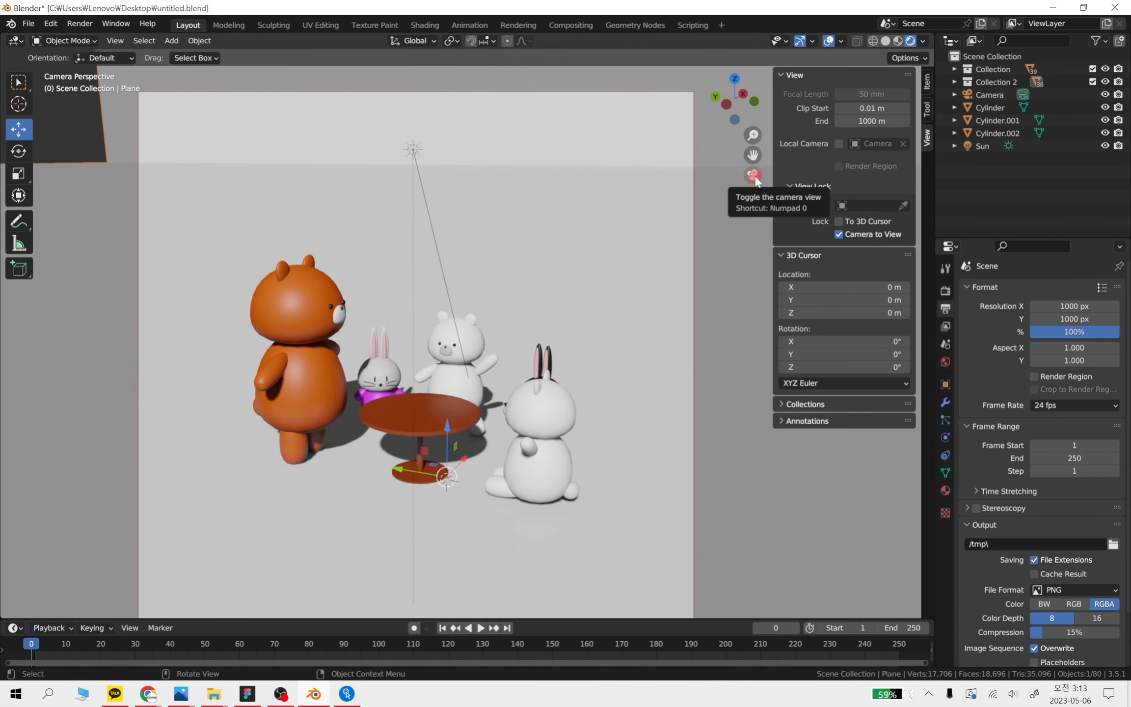
{"action": "scroll", "coordinate": [484, 409], "scroll_direction": "down", "scroll_amount": 1}
{"action": "scroll", "coordinate": [486, 407], "scroll_direction": "up", "scroll_amount": 3}
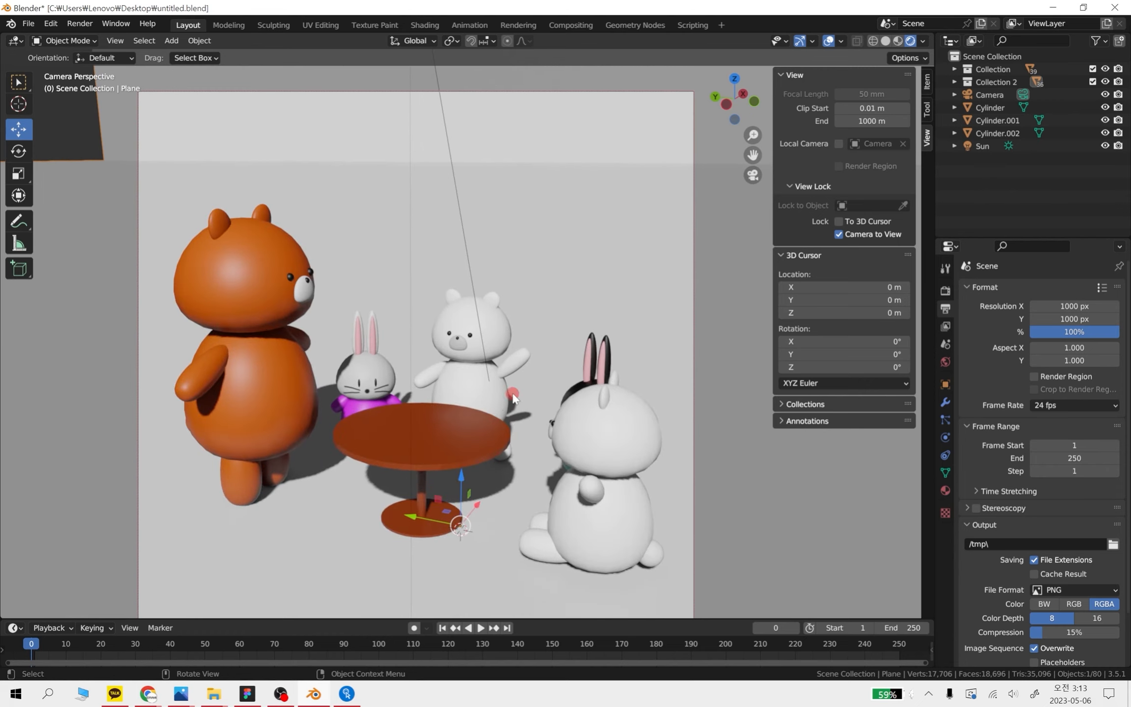
{"action": "scroll", "coordinate": [535, 386], "scroll_direction": "down", "scroll_amount": 2}
{"action": "scroll", "coordinate": [564, 388], "scroll_direction": "up", "scroll_amount": 1}
{"action": "middle_click_drag", "start_coordinate": [558, 420], "coordinate": [570, 413], "text": "shift"}
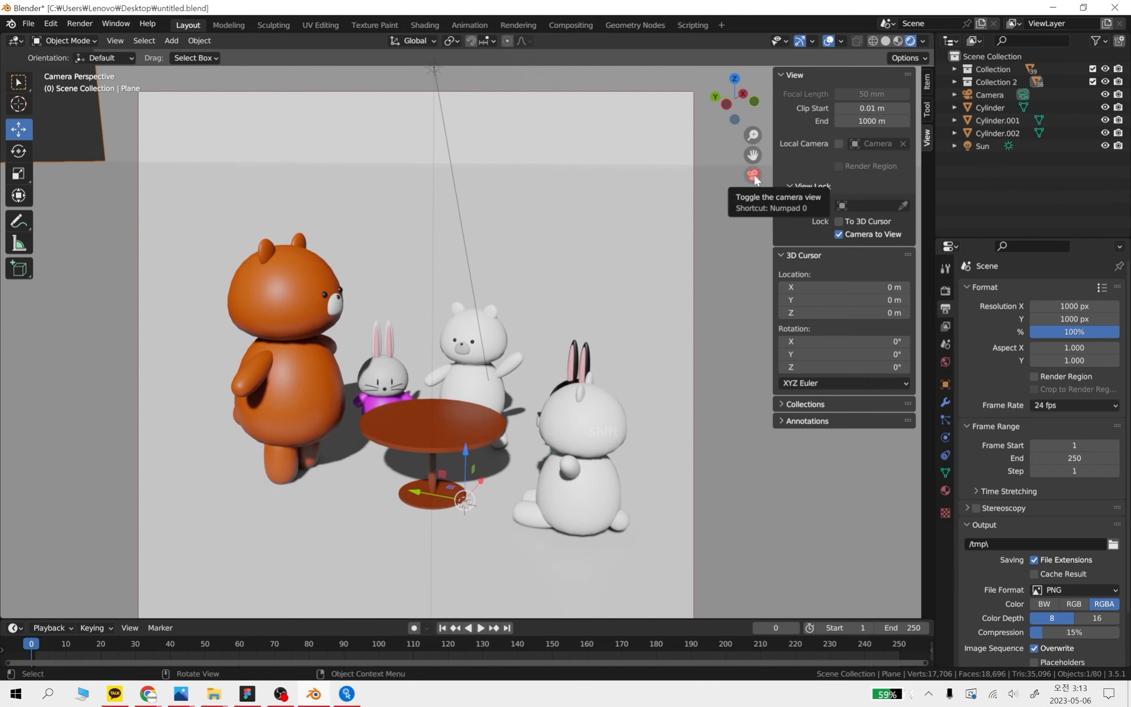
{"action": "scroll", "coordinate": [482, 446], "scroll_direction": "up", "scroll_amount": 4}
{"action": "scroll", "coordinate": [504, 448], "scroll_direction": "down", "scroll_amount": 3}
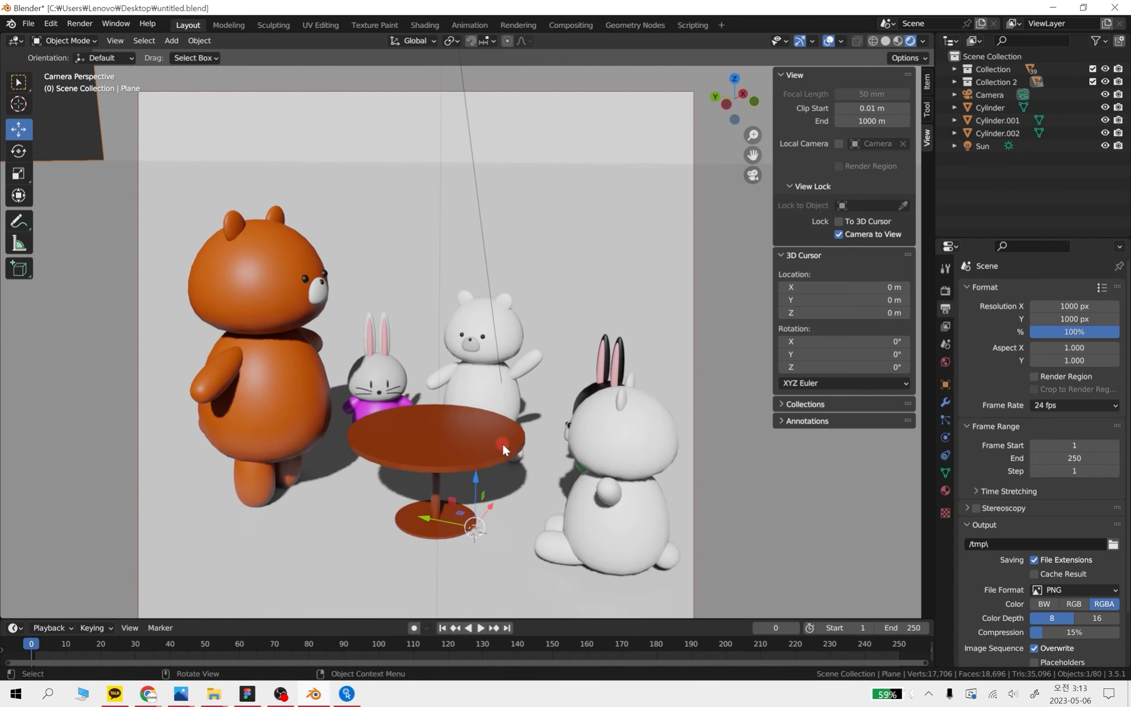
{"action": "middle_click_drag", "start_coordinate": [505, 449], "coordinate": [516, 445]}
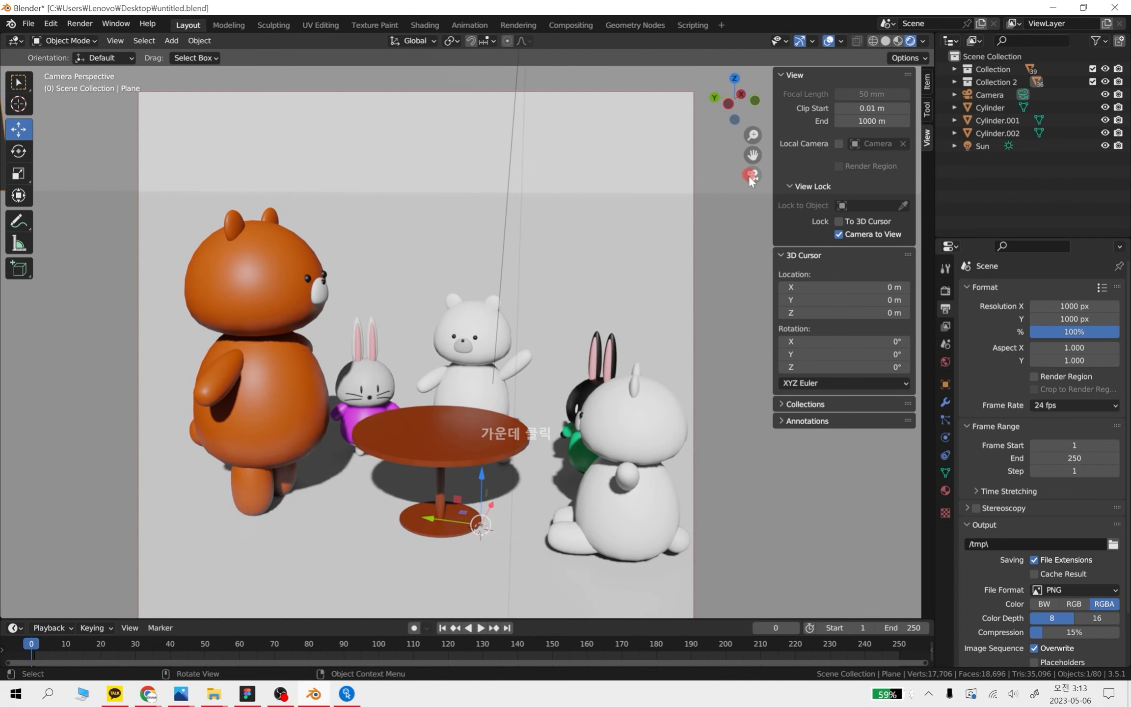
{"action": "left_click", "coordinate": [751, 176]}
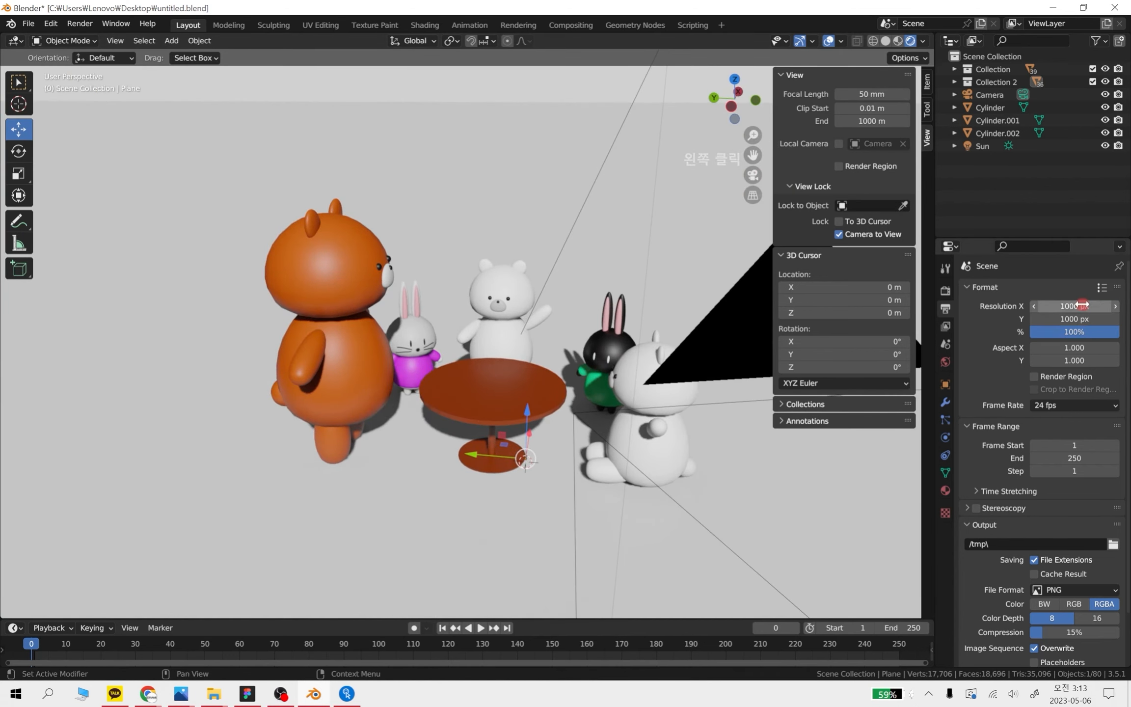
Set the output resolution to 4000 px in X and 4000 px in Y after a glance at the render settings
{"action": "left_click", "coordinate": [947, 290]}
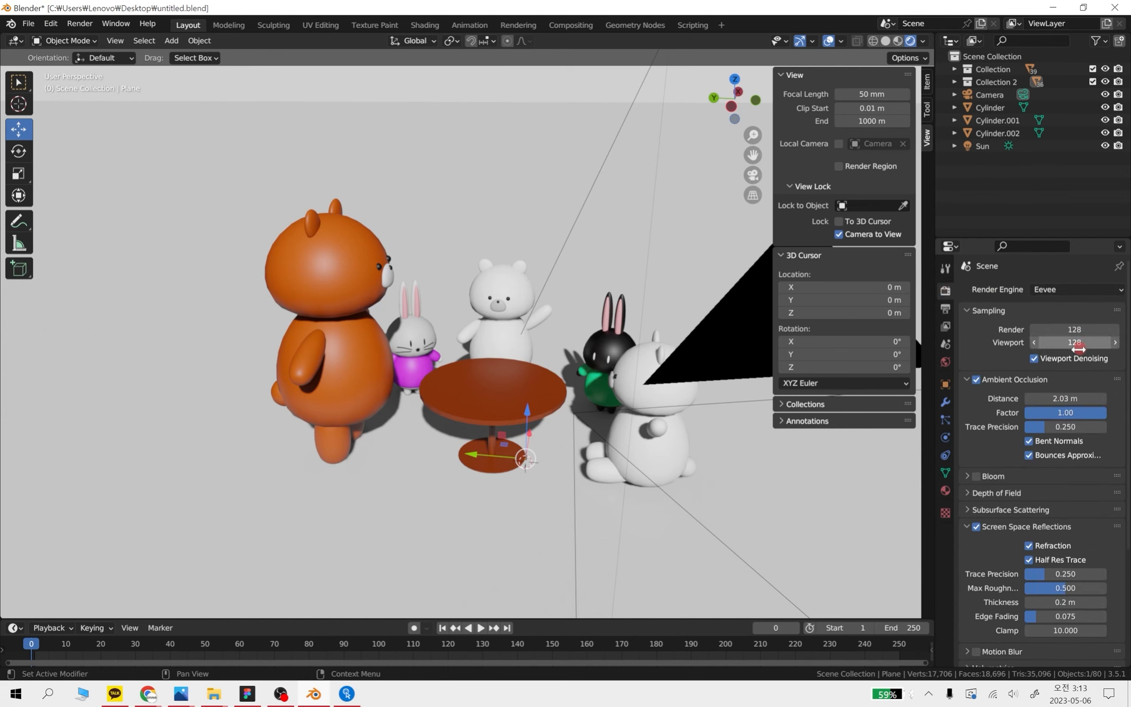
{"action": "left_click", "coordinate": [945, 309]}
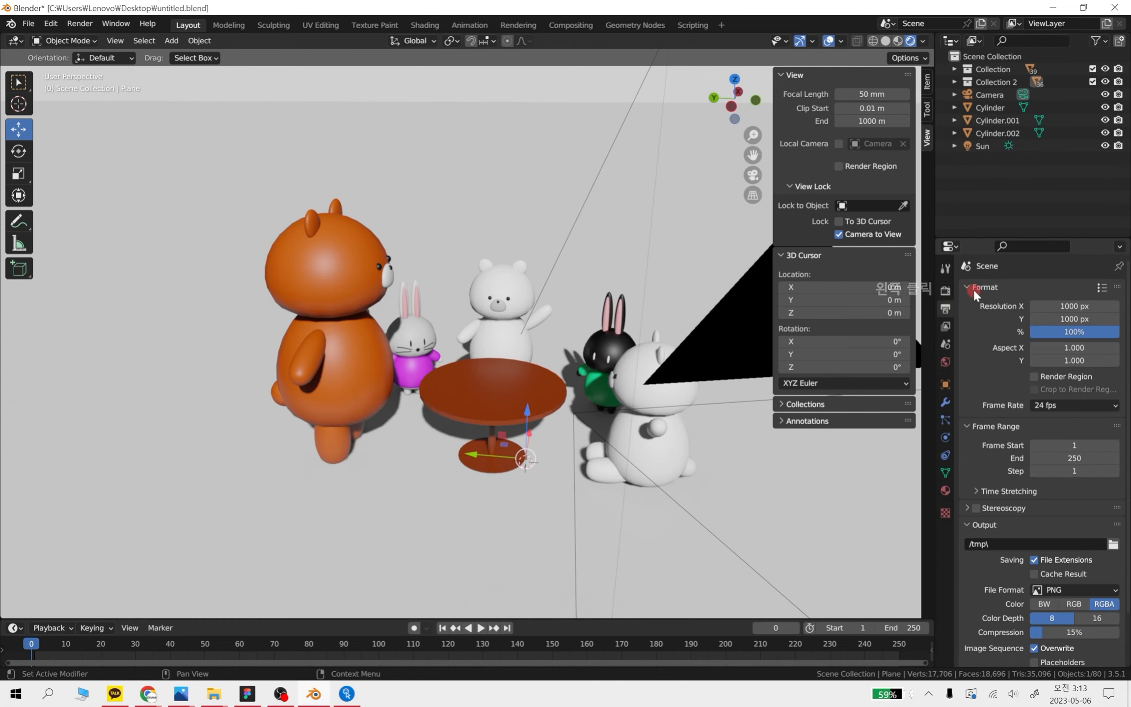
{"action": "left_click", "coordinate": [1073, 306]}
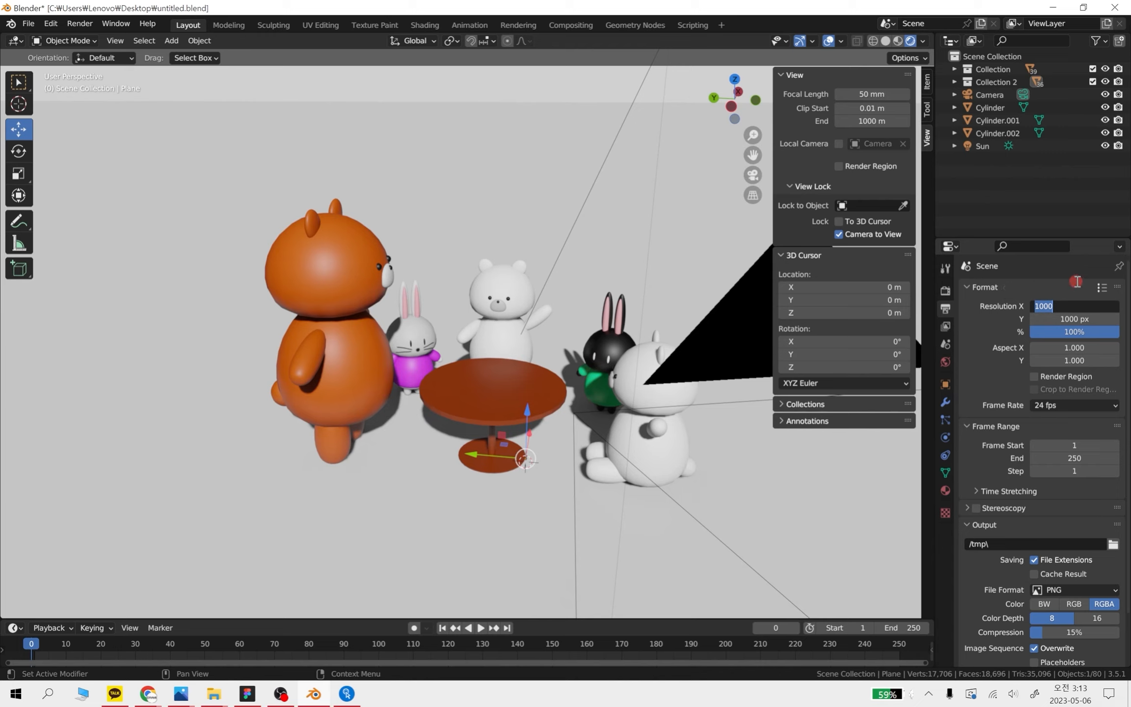
{"action": "type", "text": "4000"}
{"action": "left_click", "coordinate": [1086, 318]}
{"action": "type", "text": "400"}
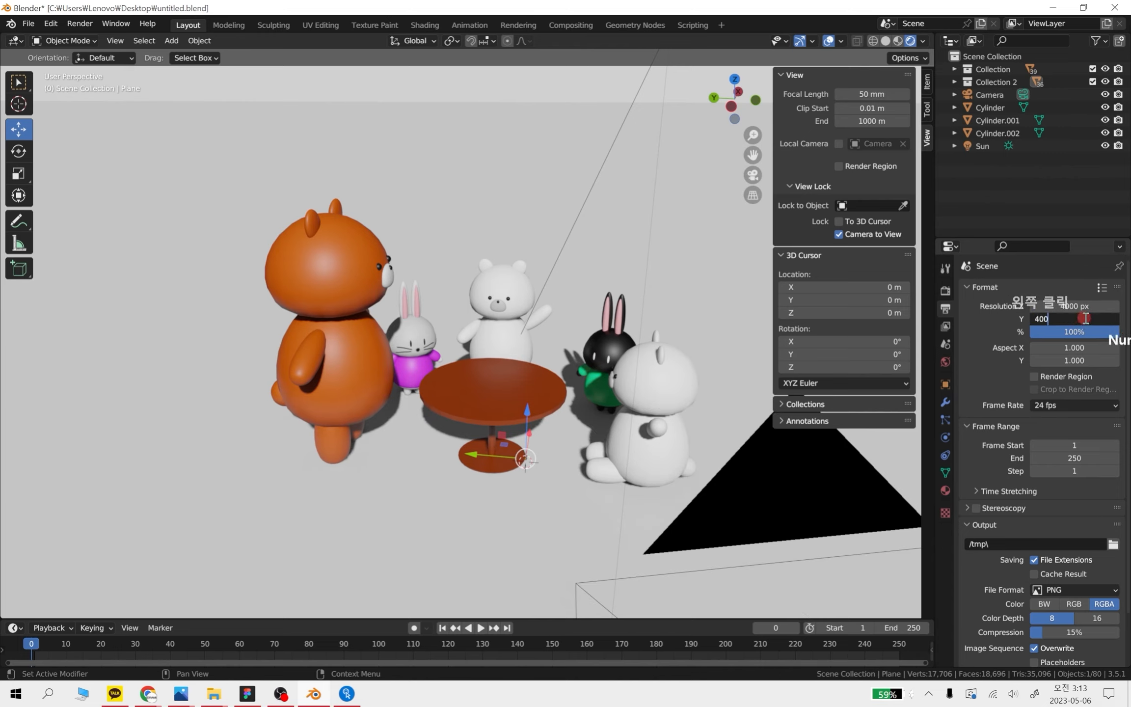
{"action": "type", "text": "0"}
{"action": "key", "text": "Return"}
Turn off the Camera to View lock, orbit the scene freely, and return to the camera view showing the whole square frame
{"action": "key", "text": "KP_0"}
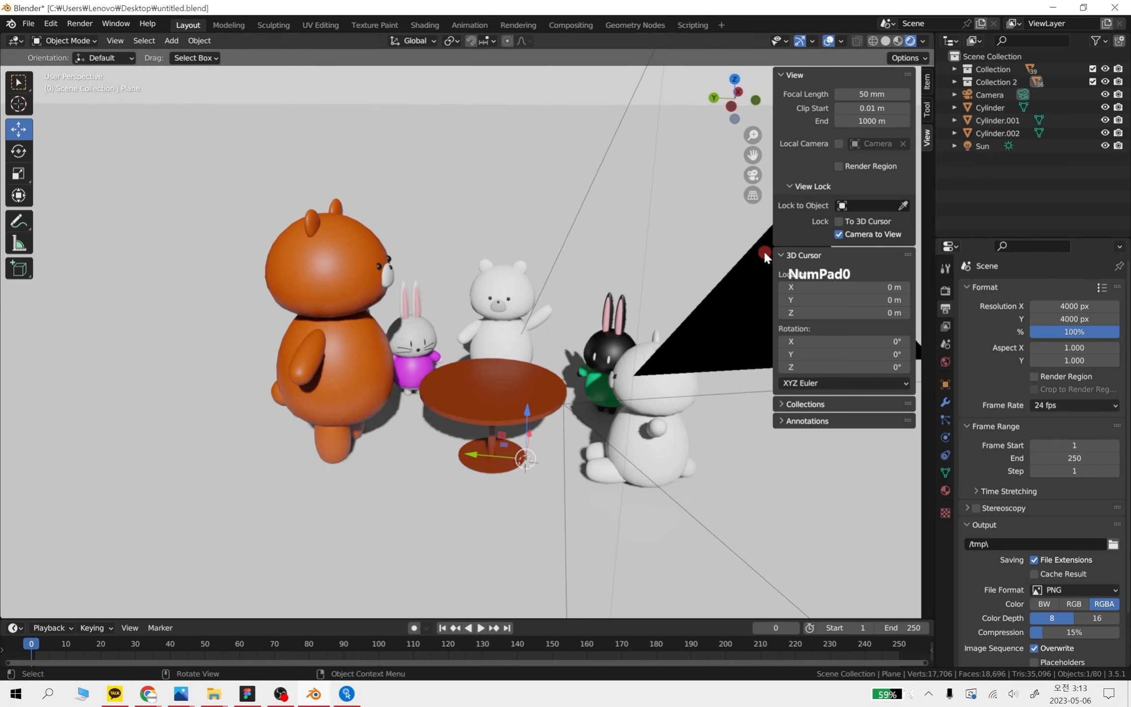
{"action": "key", "text": "KP_0"}
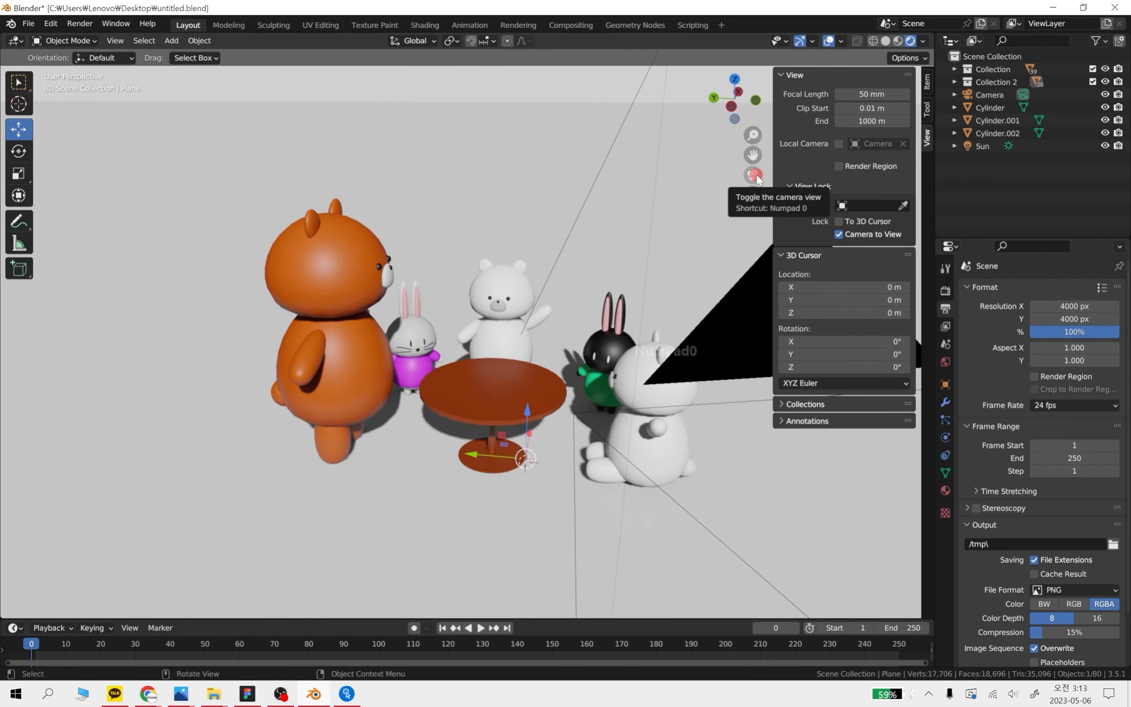
{"action": "left_click", "coordinate": [839, 234]}
{"action": "key", "text": "KP_0"}
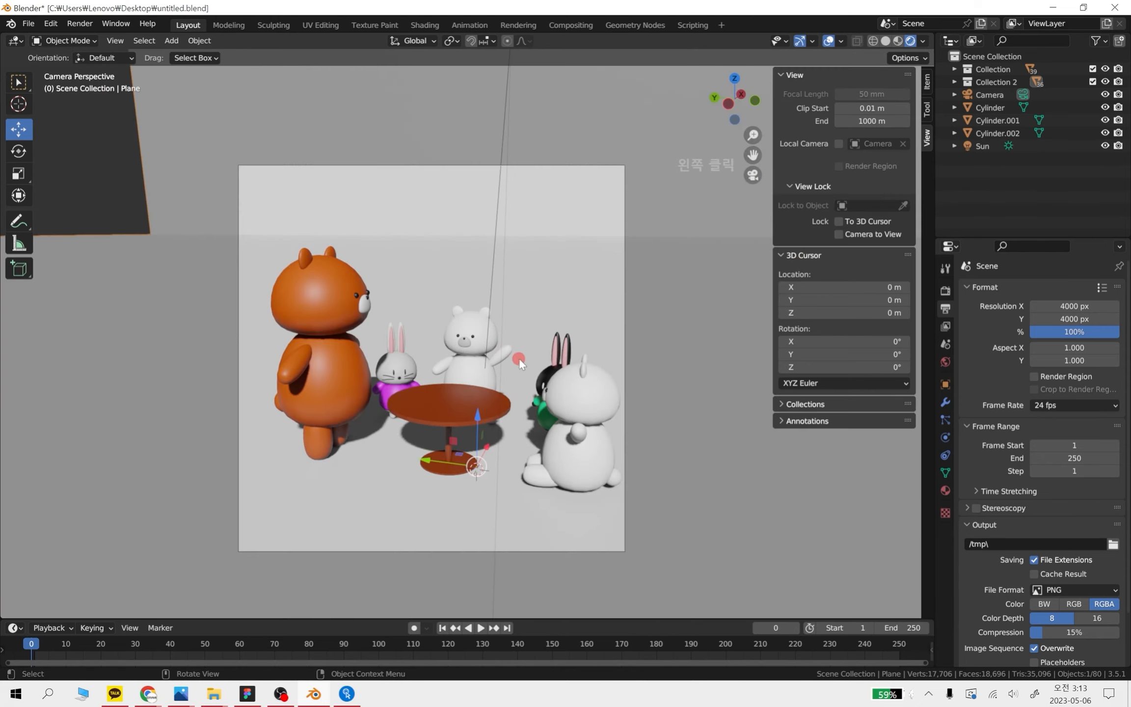
{"action": "middle_click_drag", "start_coordinate": [537, 376], "coordinate": [588, 346]}
{"action": "key", "text": "KP_1"}
{"action": "middle_click_drag", "start_coordinate": [647, 303], "coordinate": [663, 363]}
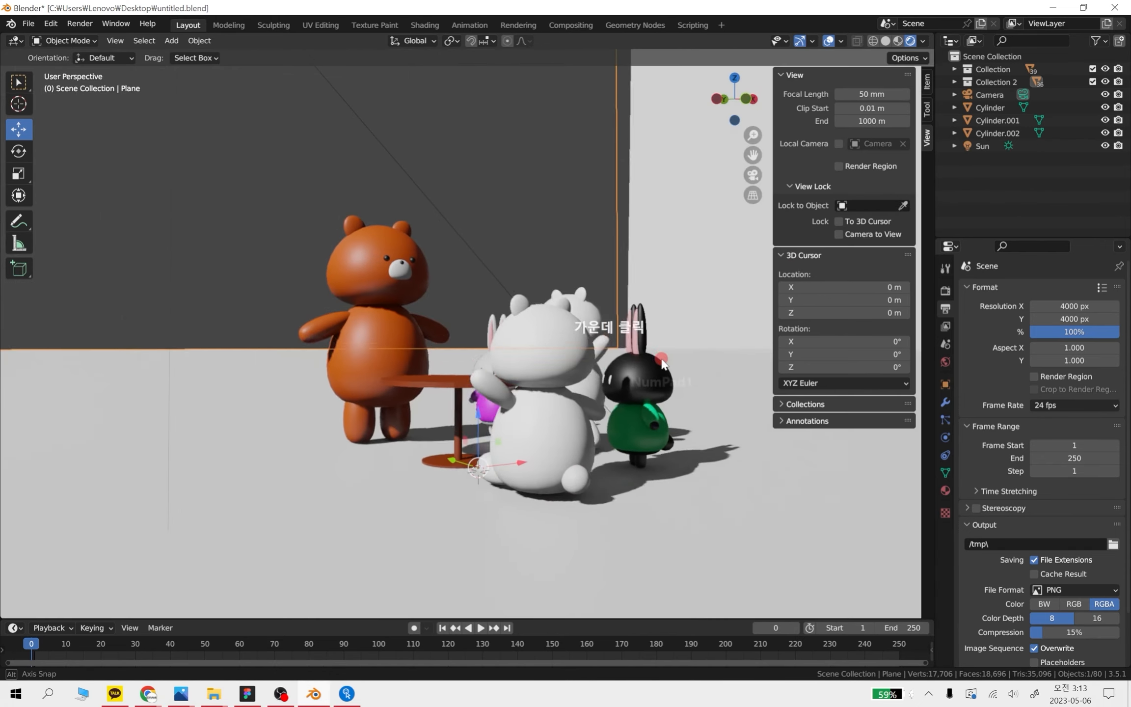
{"action": "key", "text": "KP_0"}
Turn the Camera to View lock back on and stay in the camera view
{"action": "left_click", "coordinate": [839, 234]}
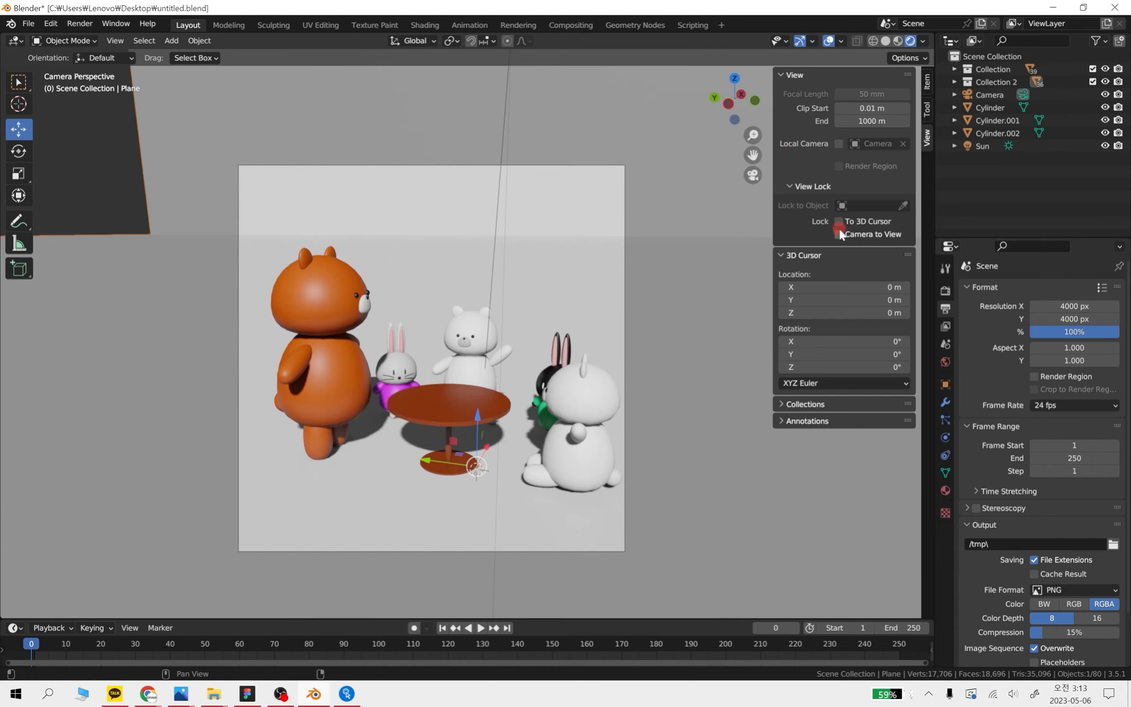
{"action": "key", "text": "KP_0"}
{"action": "left_click", "coordinate": [838, 236]}
{"action": "key", "text": "KP_0"}
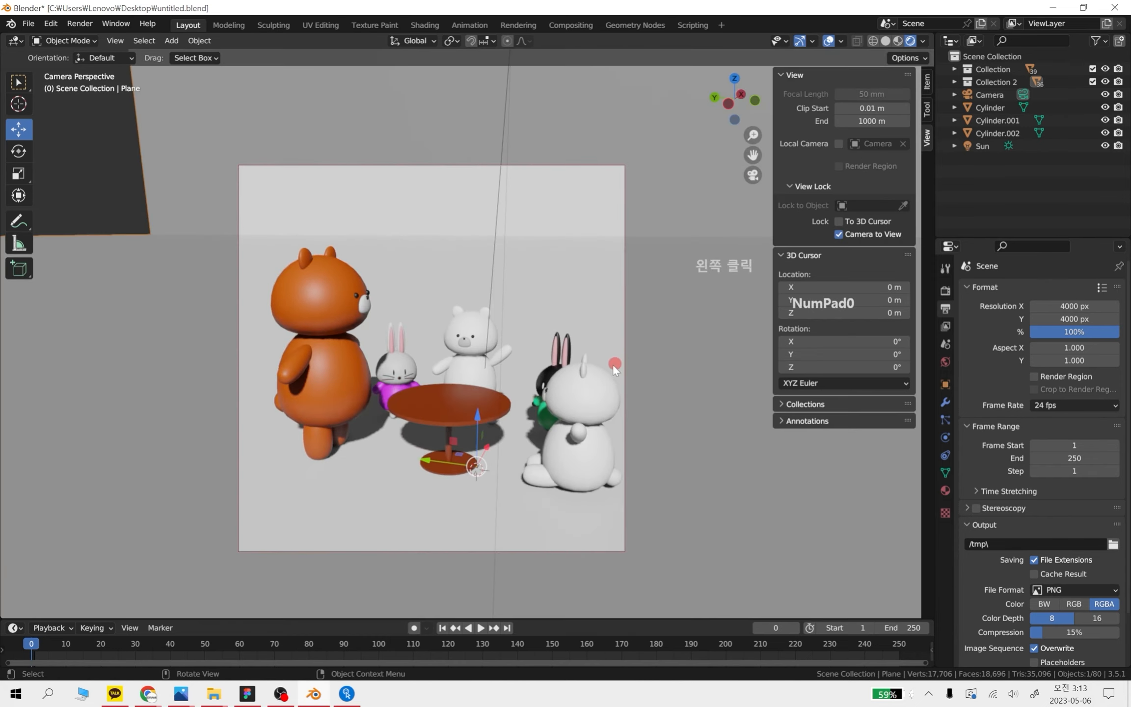
Reframe the camera with a closer, slightly turned view of the bears, rabbits and table inside the square frame
{"action": "middle_click_drag", "start_coordinate": [613, 367], "coordinate": [595, 384]}
{"action": "scroll", "coordinate": [579, 408], "scroll_direction": "up", "scroll_amount": 1}
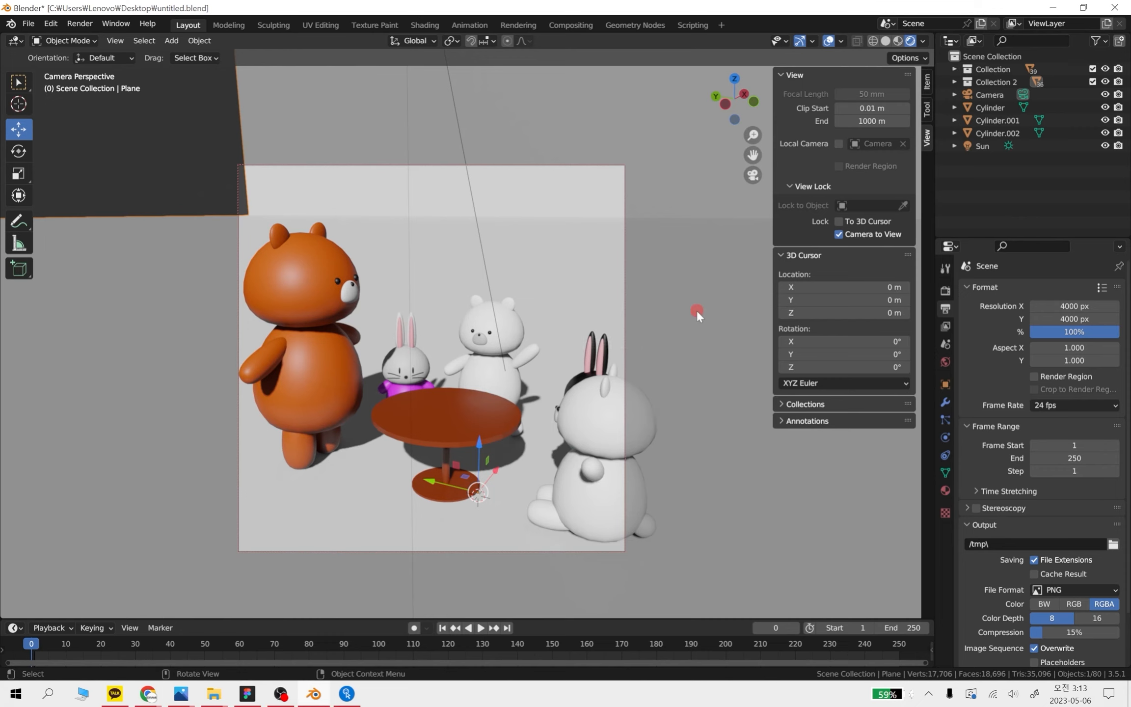
{"action": "middle_click_drag", "start_coordinate": [702, 312], "coordinate": [690, 295], "text": "shift"}
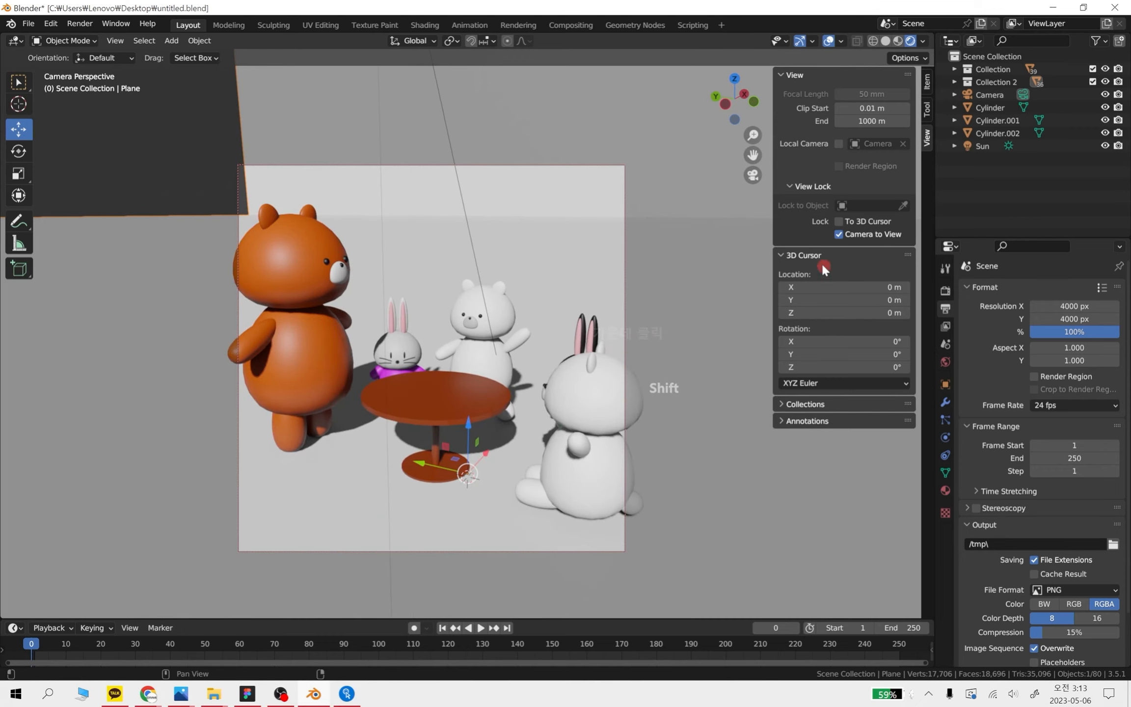
Switch the Camera to View lock off and back on, then leave the camera view and orbit around the scene freely
{"action": "left_click", "coordinate": [839, 234]}
{"action": "left_click", "coordinate": [840, 234]}
{"action": "left_click", "coordinate": [754, 176]}
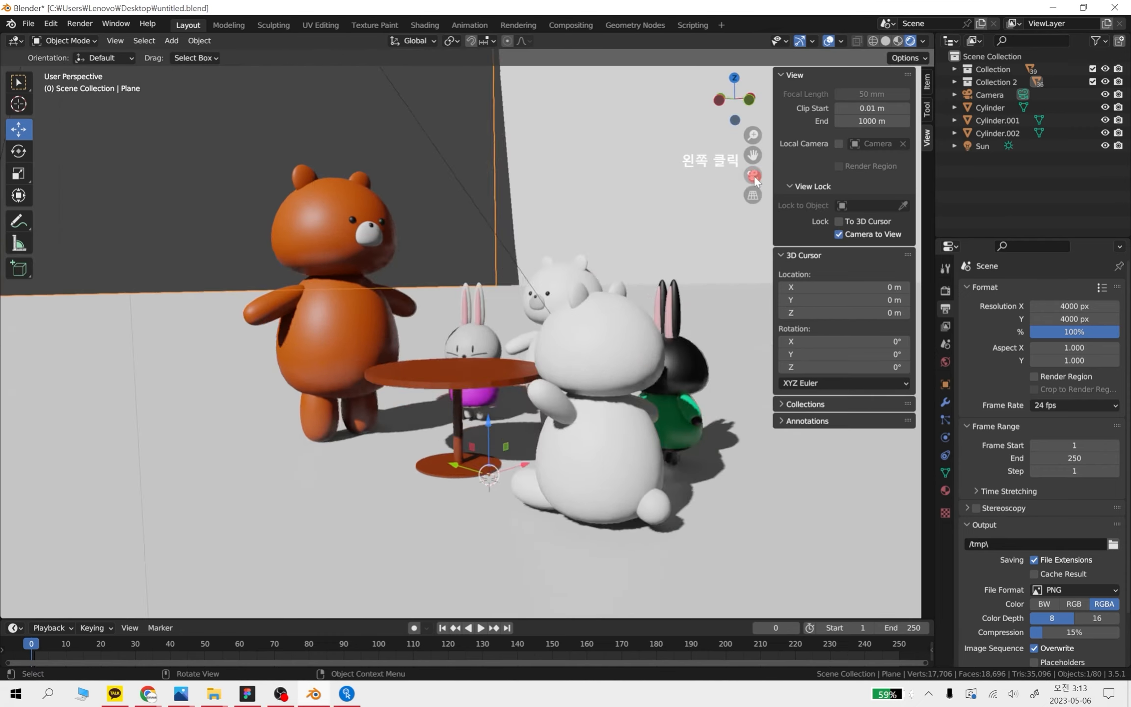
{"action": "middle_click_drag", "start_coordinate": [491, 432], "coordinate": [536, 443]}
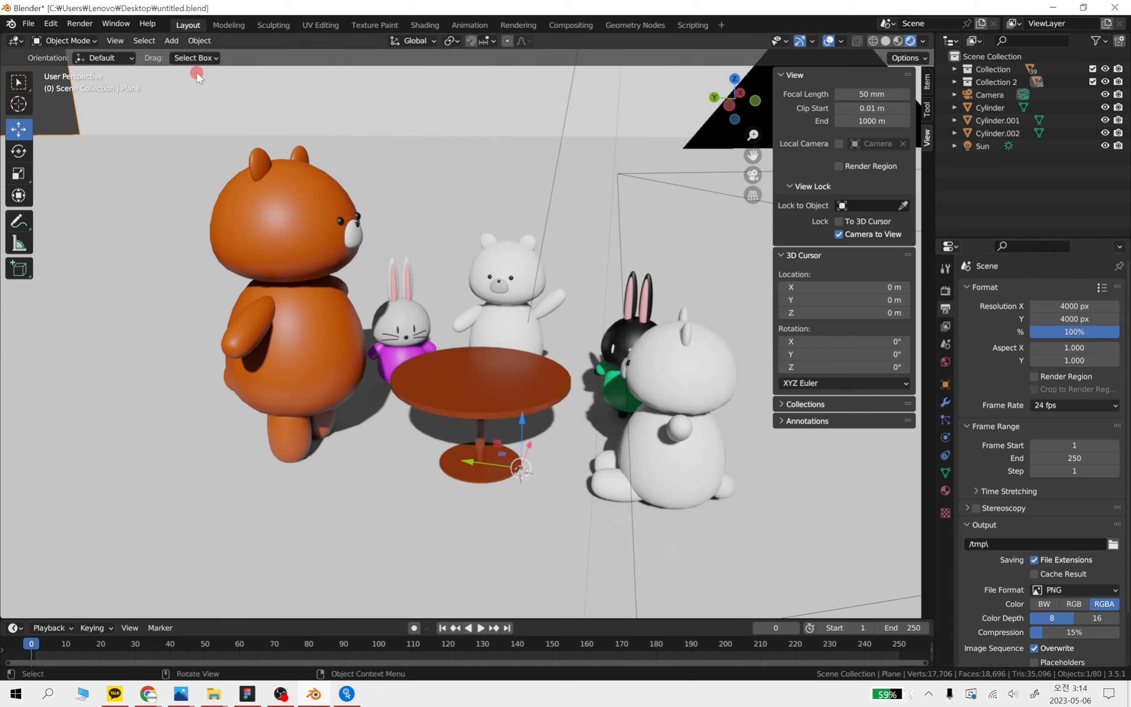
Render the scene image at 4000 × 4000 px, inspect the result up close and as a whole, and close the render window
{"action": "left_click", "coordinate": [90, 24]}
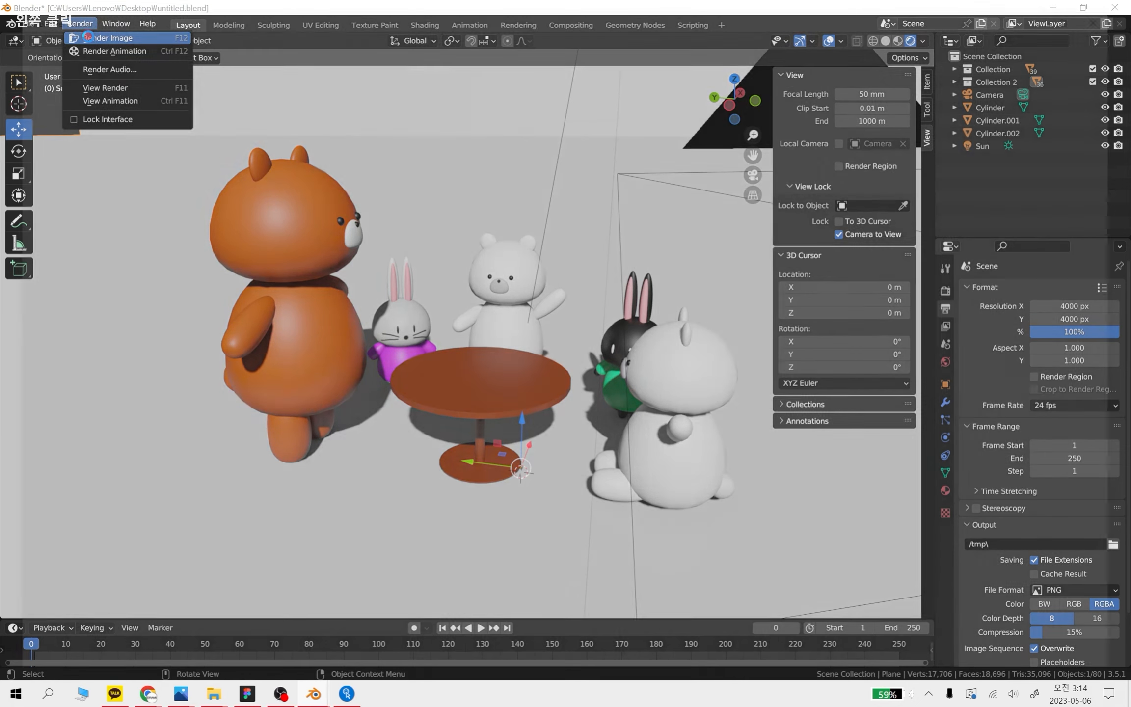
{"action": "left_click", "coordinate": [93, 38]}
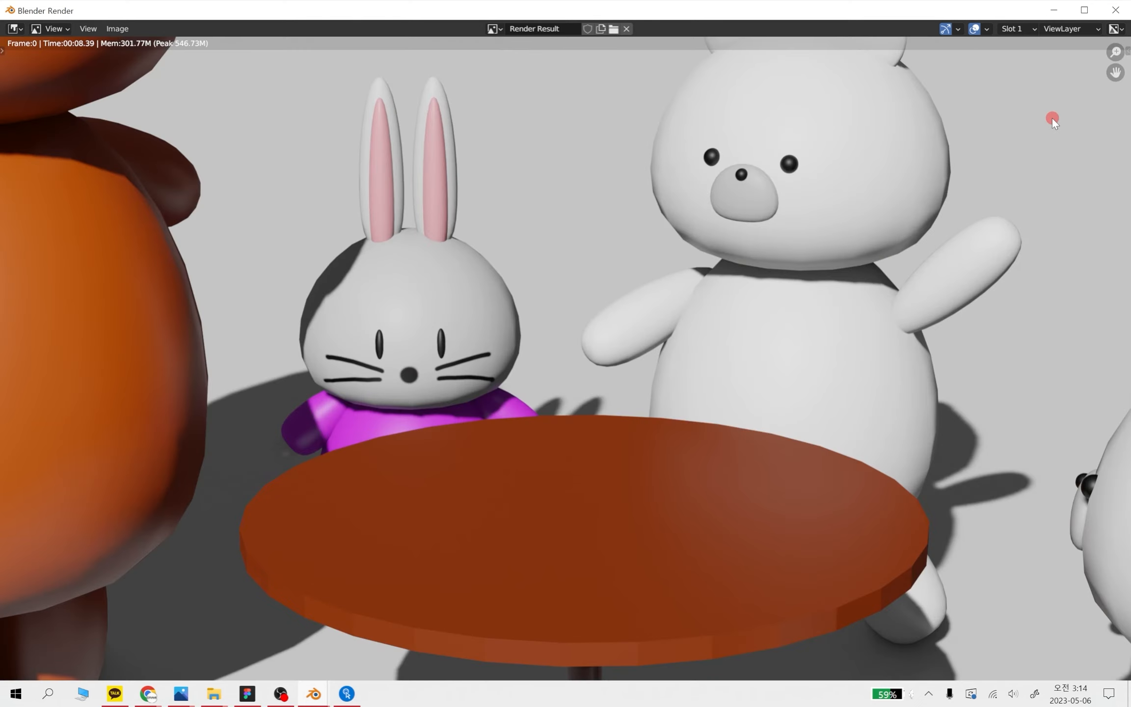
{"action": "scroll", "coordinate": [692, 311], "scroll_direction": "down", "scroll_amount": 9}
{"action": "scroll", "coordinate": [635, 359], "scroll_direction": "up", "scroll_amount": 2}
{"action": "scroll", "coordinate": [635, 358], "scroll_direction": "up", "scroll_amount": 2}
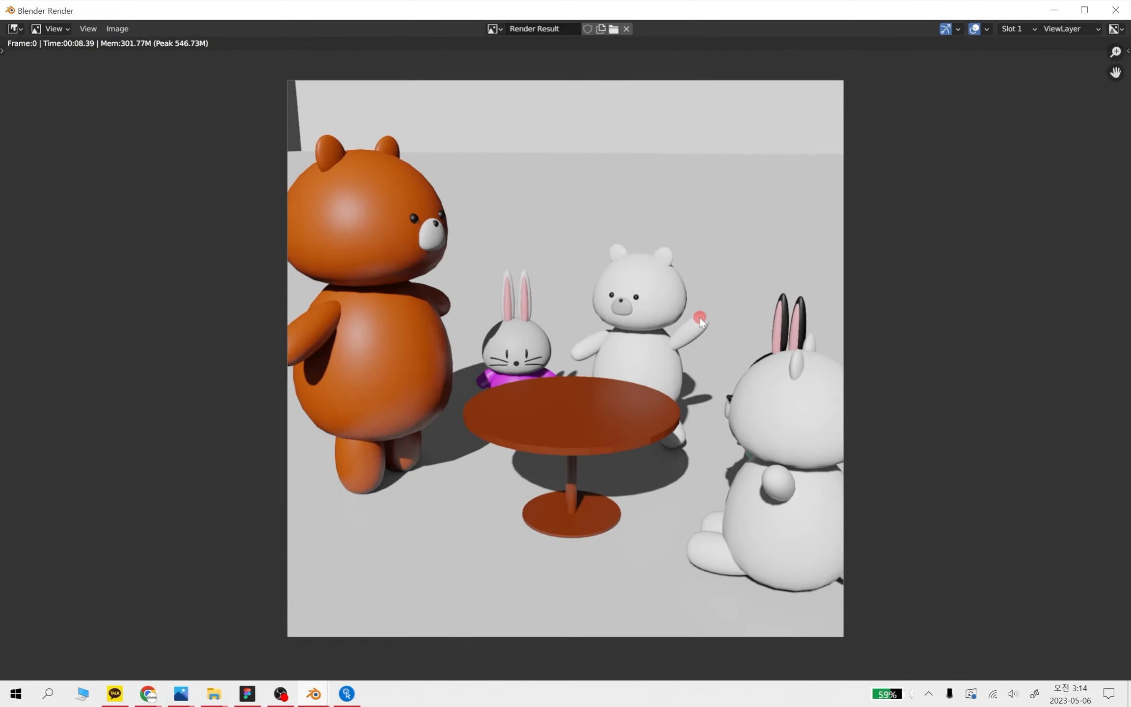
{"action": "left_click", "coordinate": [1122, 14]}
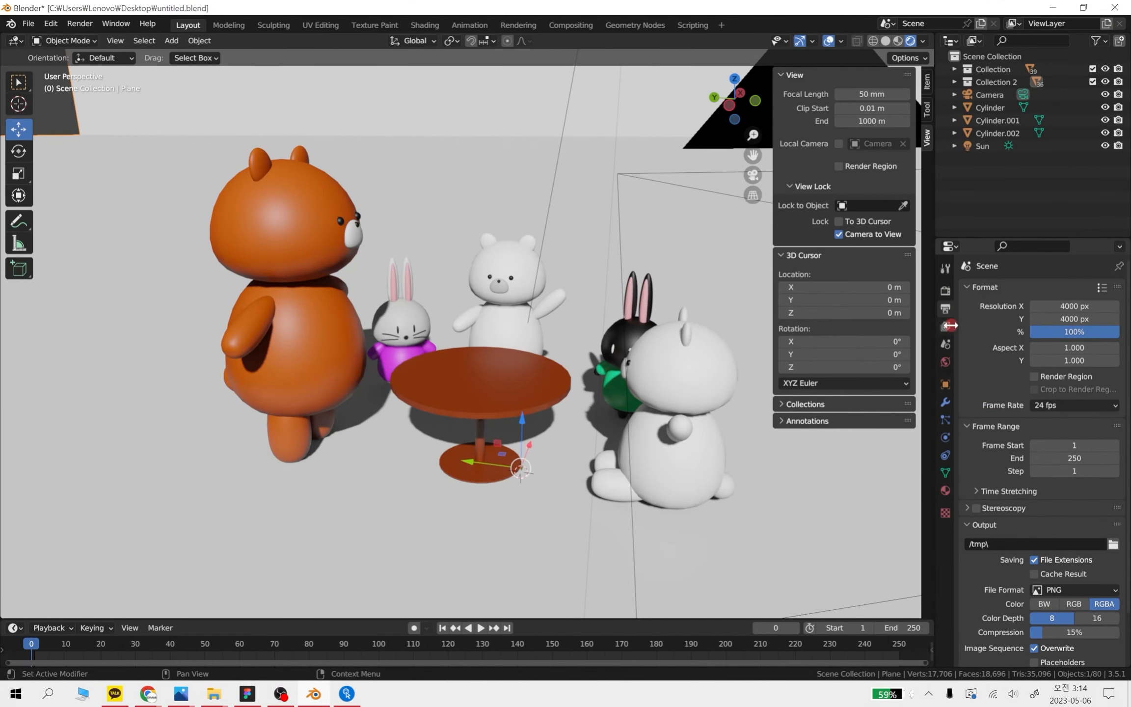
Try the Bloom effect in the Eevee render settings and switch it off again
{"action": "left_click", "coordinate": [945, 290]}
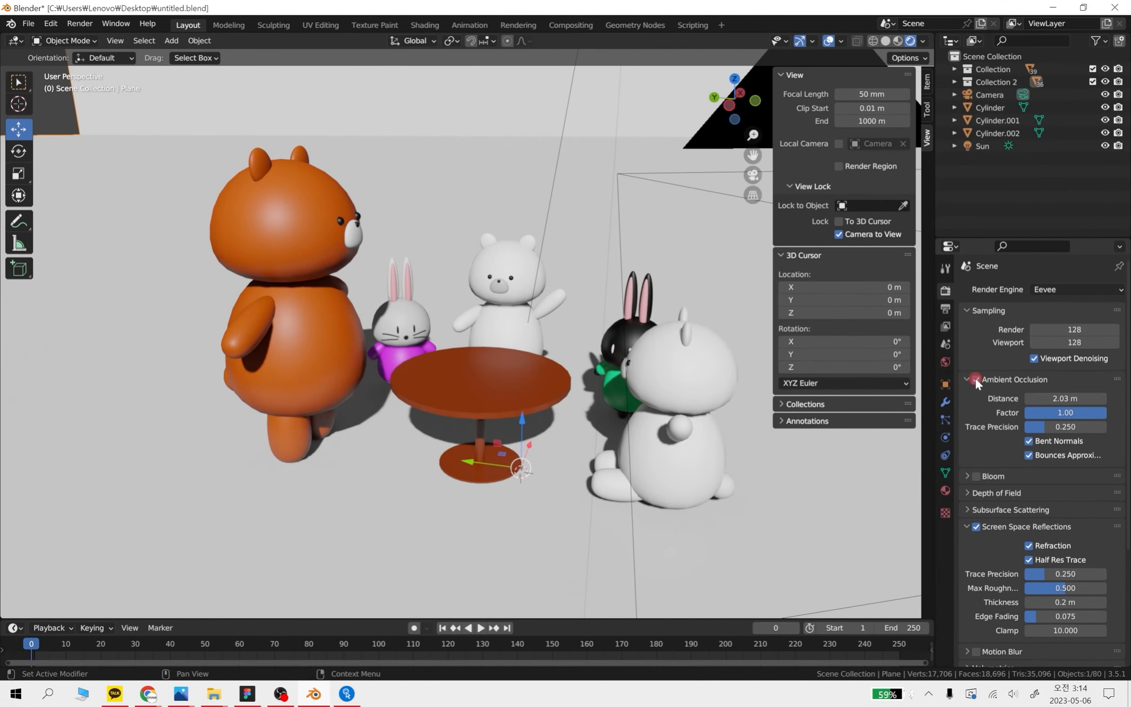
{"action": "scroll", "coordinate": [983, 445], "scroll_direction": "down", "scroll_amount": 1}
{"action": "left_click", "coordinate": [975, 457]}
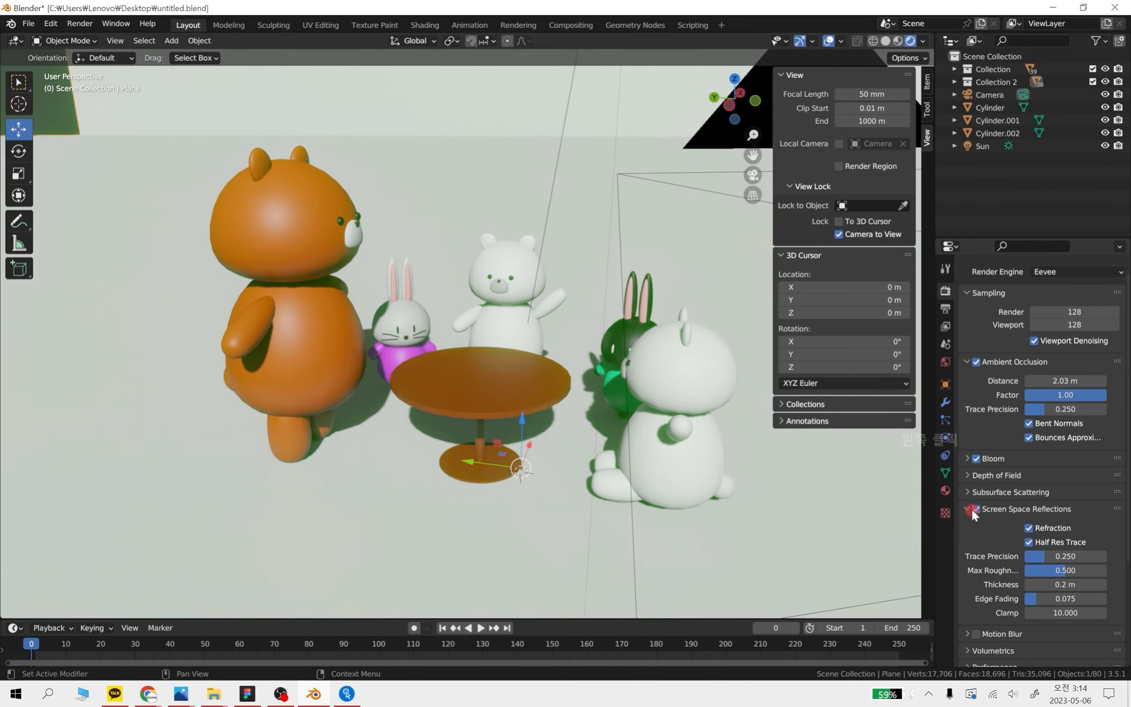
{"action": "left_click", "coordinate": [989, 462]}
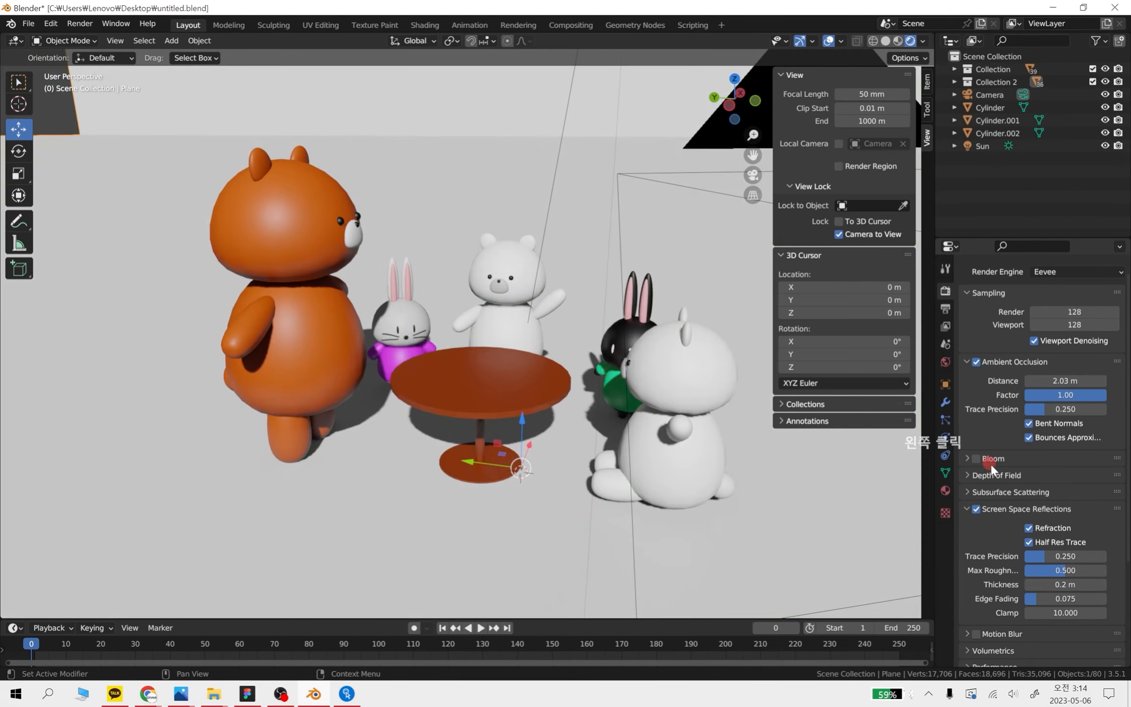
Set the output resolution to 1000 px in X and 1000 px in Y
{"action": "left_click", "coordinate": [944, 309]}
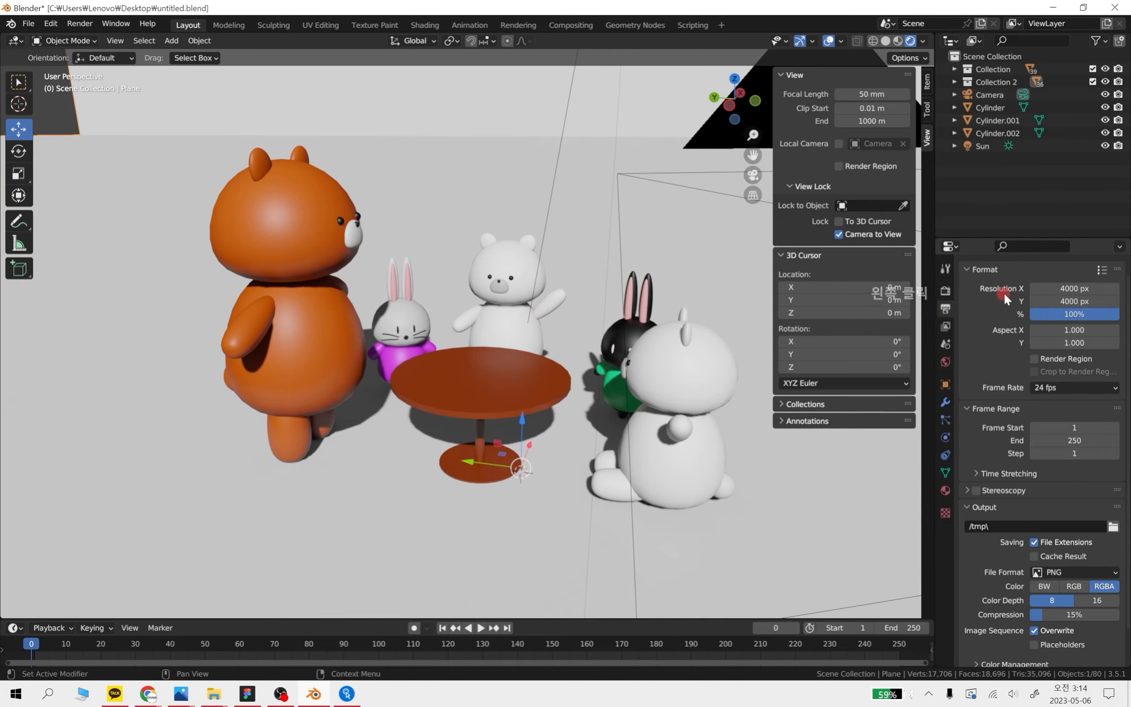
{"action": "left_click", "coordinate": [1076, 289]}
{"action": "type", "text": "1000"}
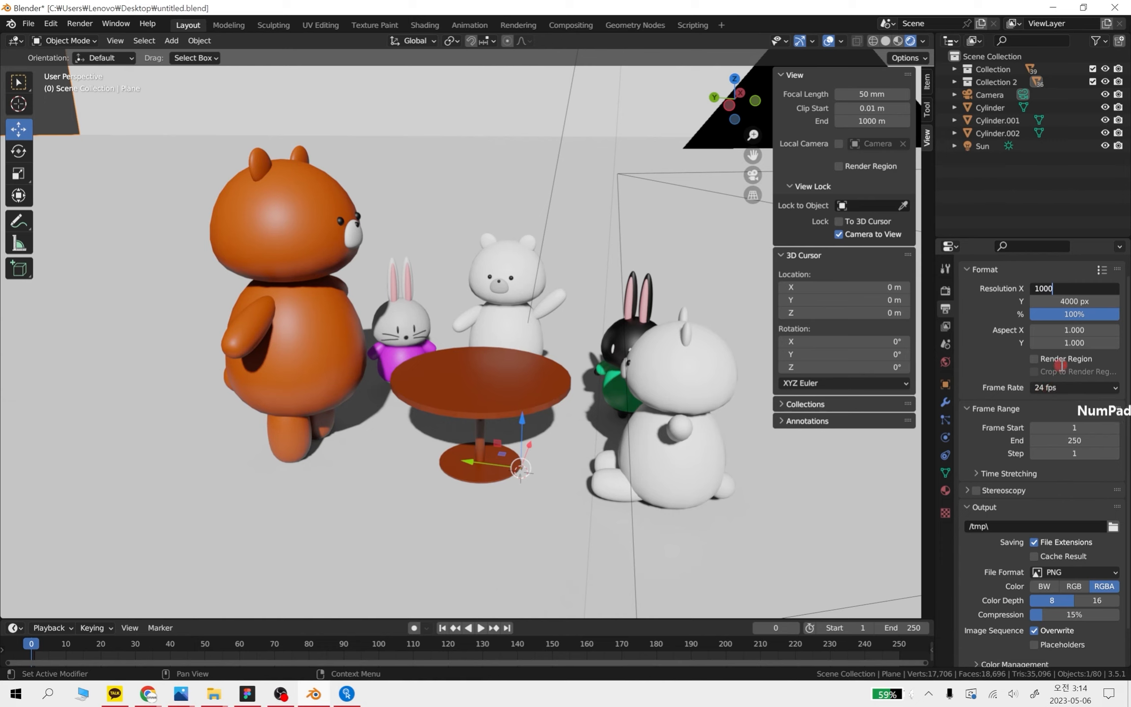
{"action": "key", "text": "Return"}
{"action": "left_click", "coordinate": [1076, 301]}
{"action": "type", "text": "1000"}
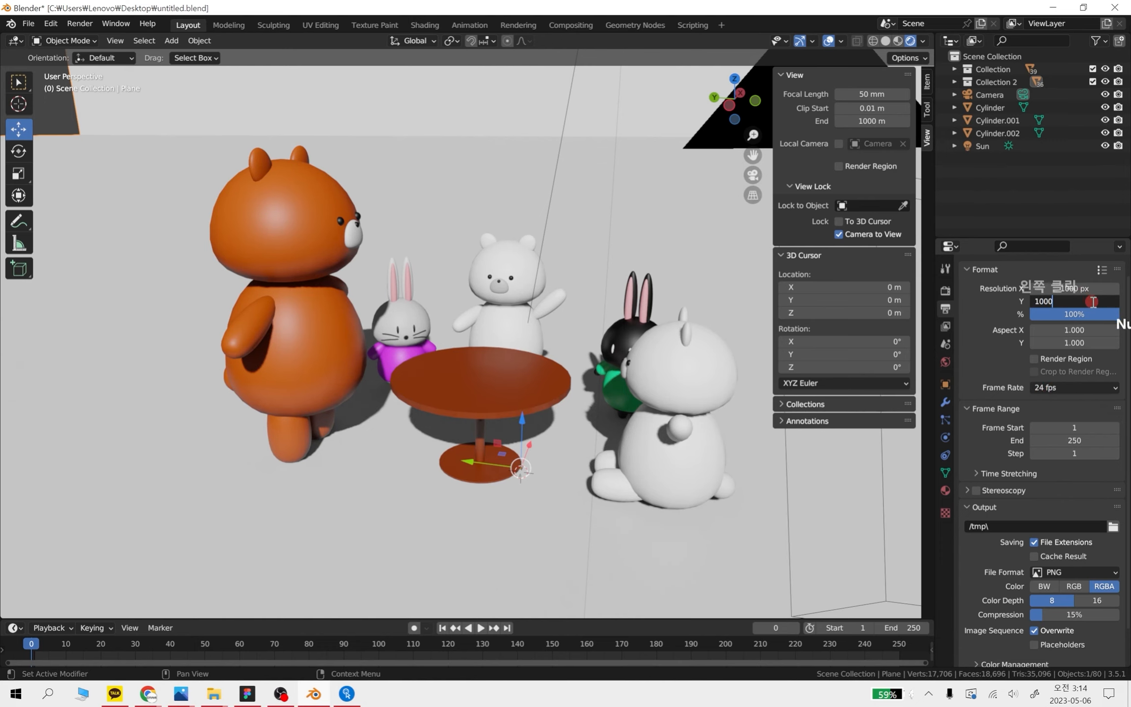
{"action": "key", "text": "Return"}
Render a test image at the 1000 px resolution and close the render window
{"action": "left_click", "coordinate": [85, 20]}
{"action": "left_click", "coordinate": [98, 36]}
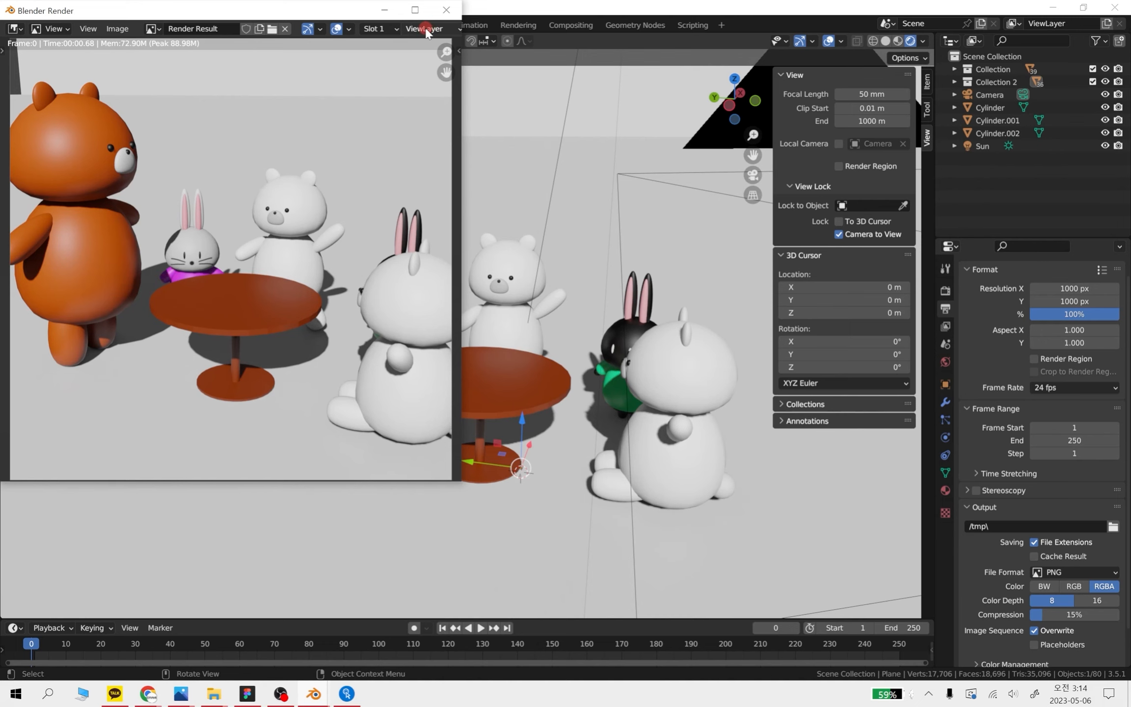
{"action": "left_click", "coordinate": [451, 11]}
Set the output resolution back to 4000 px in both X and Y
{"action": "left_click", "coordinate": [1074, 289]}
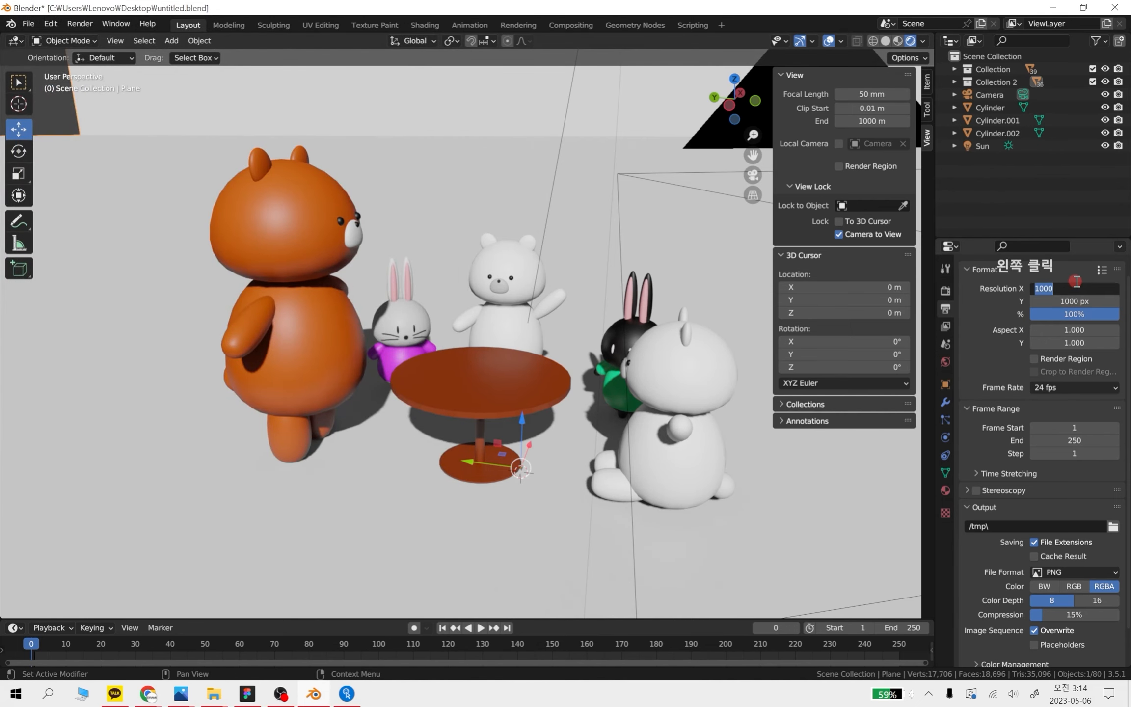
{"action": "type", "text": "4000"}
{"action": "key", "text": "Return"}
{"action": "left_click", "coordinate": [1074, 301]}
{"action": "type", "text": "4000"}
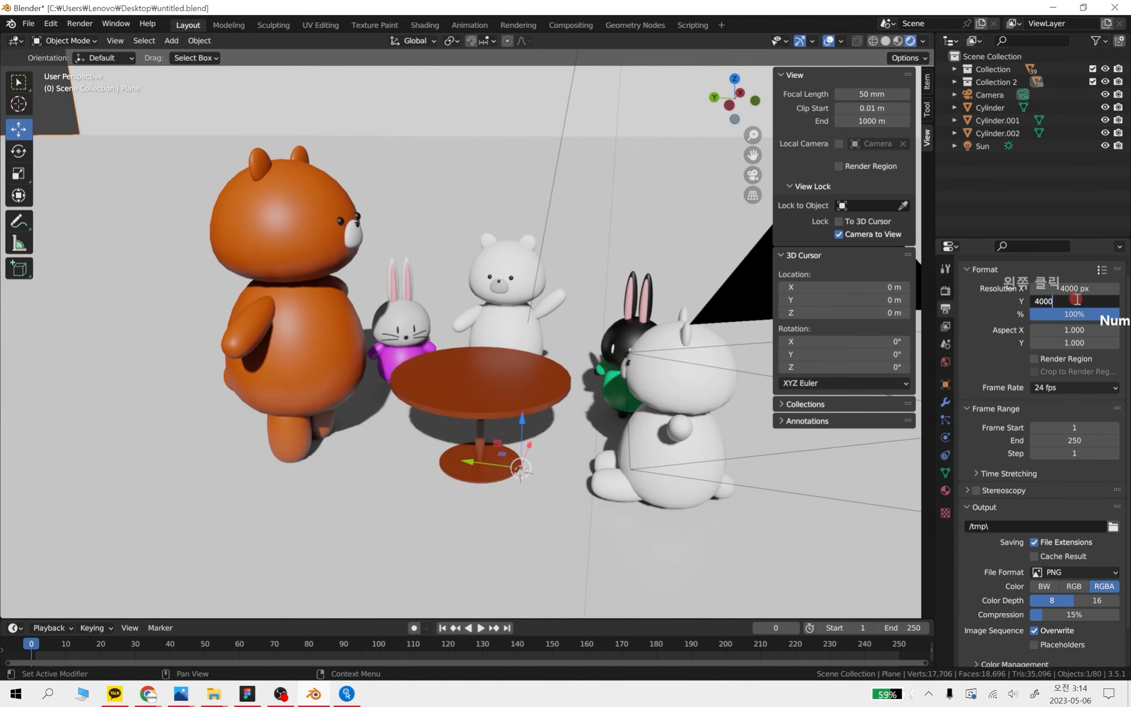
{"action": "key", "text": "Return"}
Render the image again at 4000 px, examine the rabbit's face and bear's arm up close, and close the render window
{"action": "left_click", "coordinate": [79, 24]}
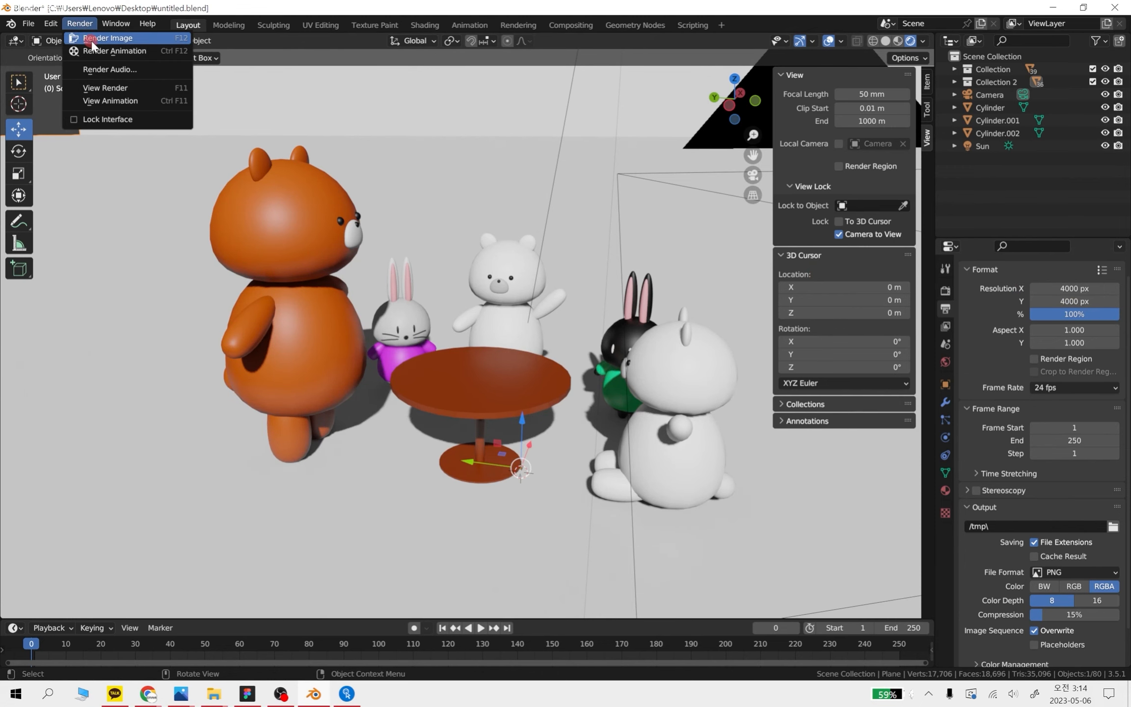
{"action": "left_click", "coordinate": [92, 38]}
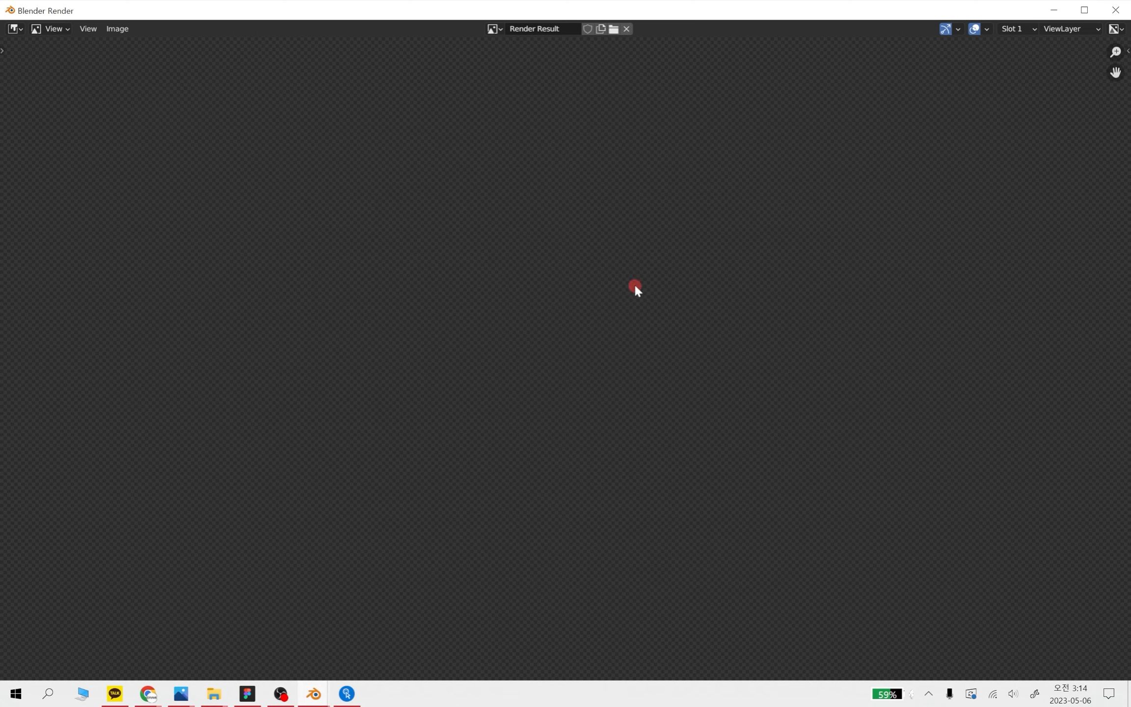
{"action": "scroll", "coordinate": [635, 287], "scroll_direction": "down", "scroll_amount": 6}
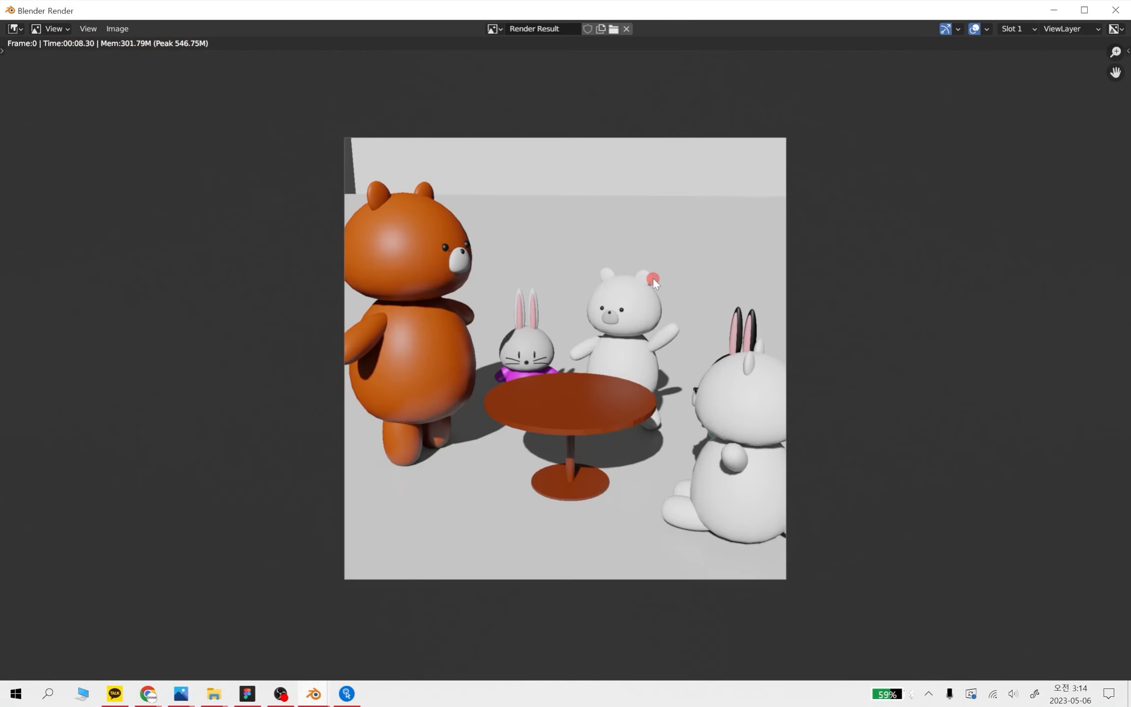
{"action": "scroll", "coordinate": [652, 276], "scroll_direction": "up", "scroll_amount": 8}
{"action": "scroll", "coordinate": [798, 281], "scroll_direction": "up", "scroll_amount": 5}
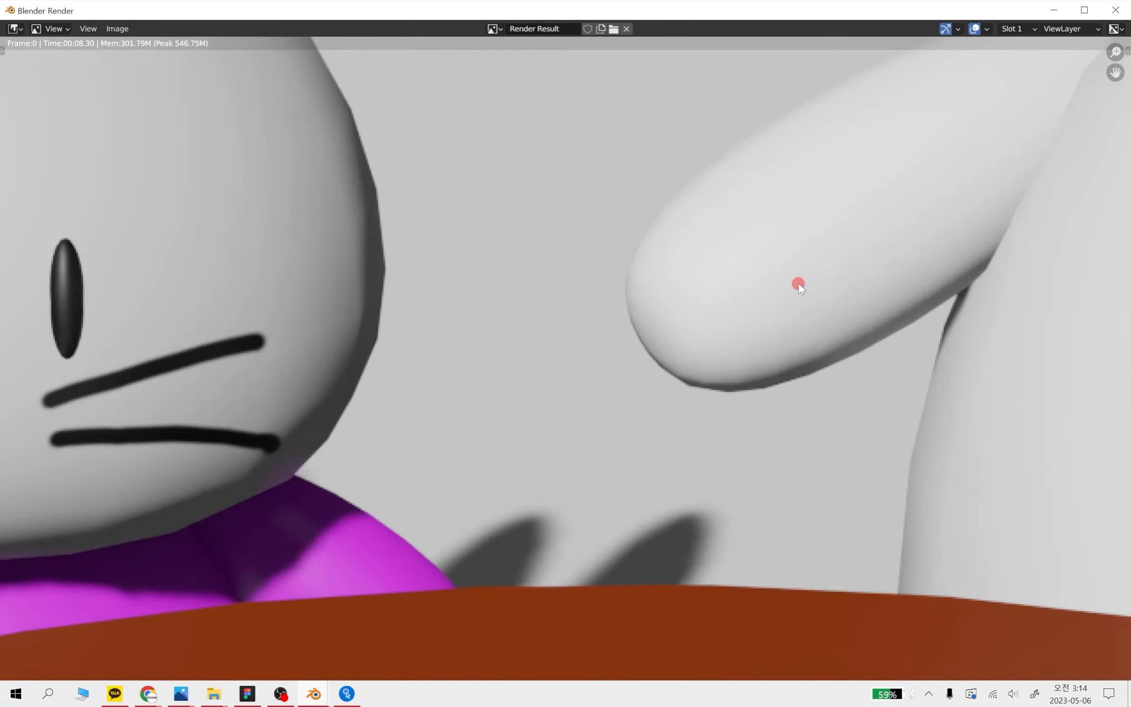
{"action": "left_click", "coordinate": [1115, 10]}
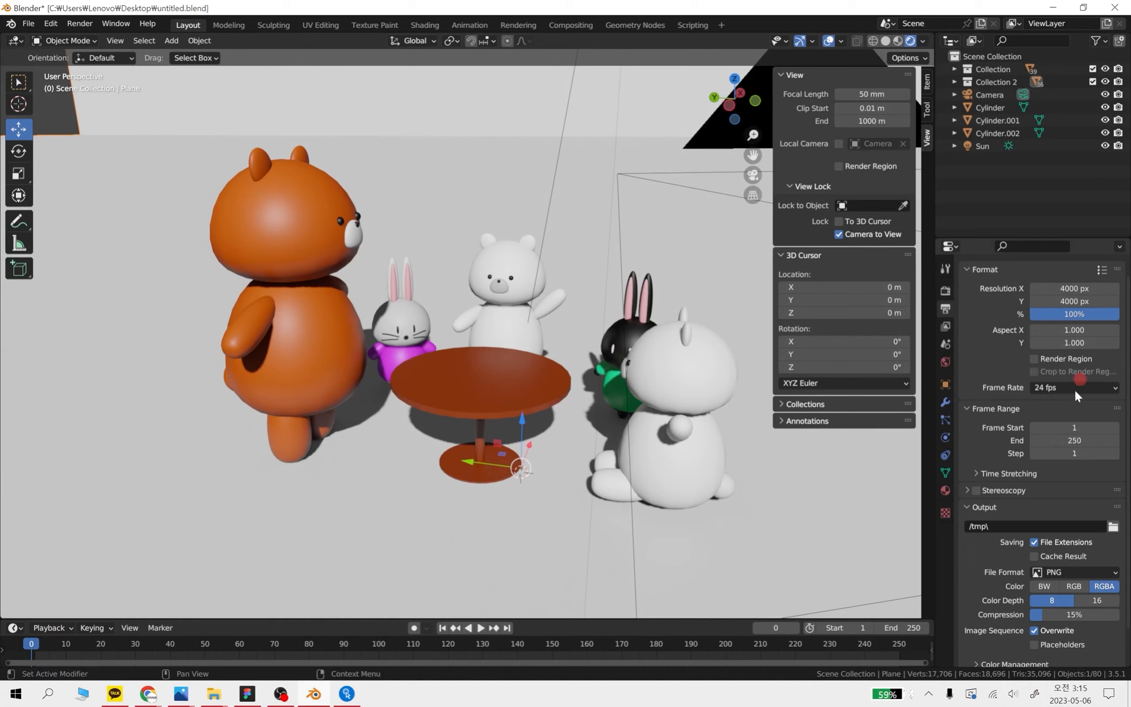
Examine the available image and movie file formats and the other output settings, keeping PNG as the format
{"action": "scroll", "coordinate": [976, 349], "scroll_direction": "down", "scroll_amount": 2}
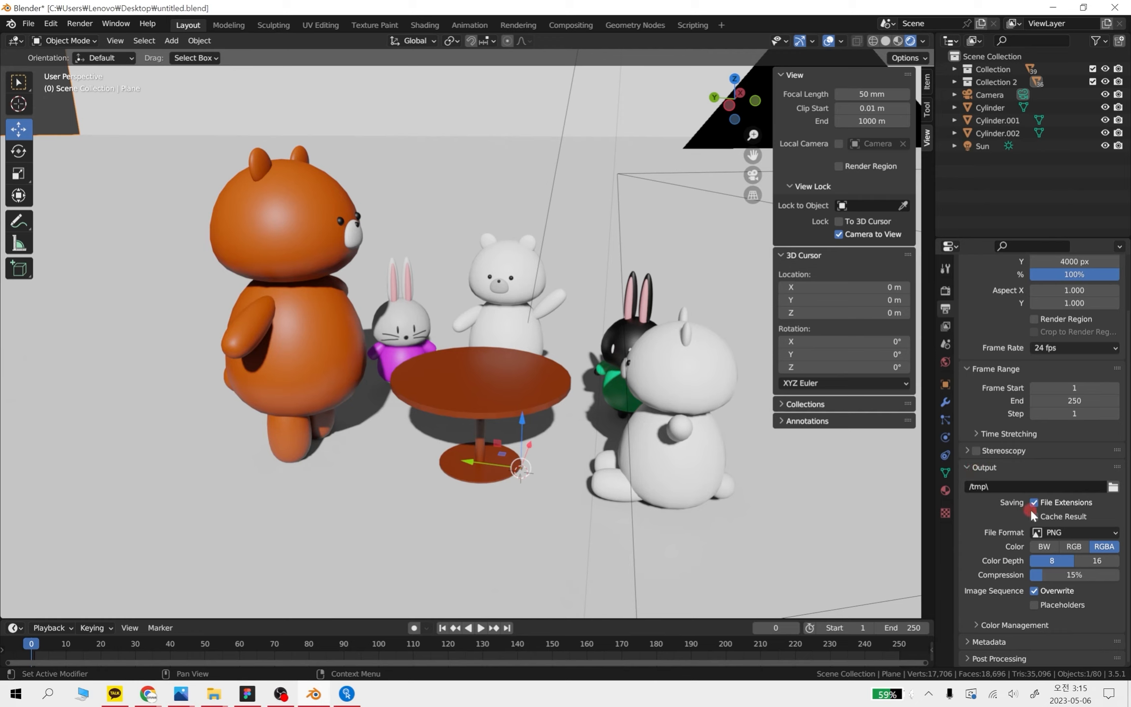
{"action": "left_click", "coordinate": [1066, 532]}
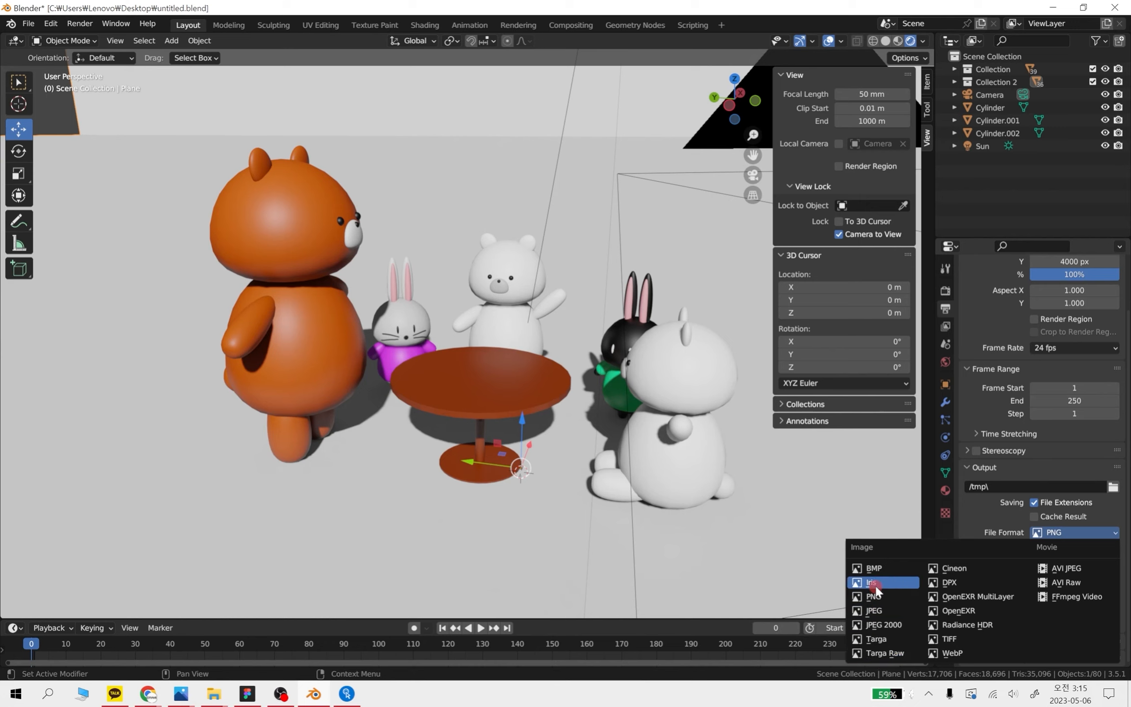
{"action": "left_click", "coordinate": [1068, 530]}
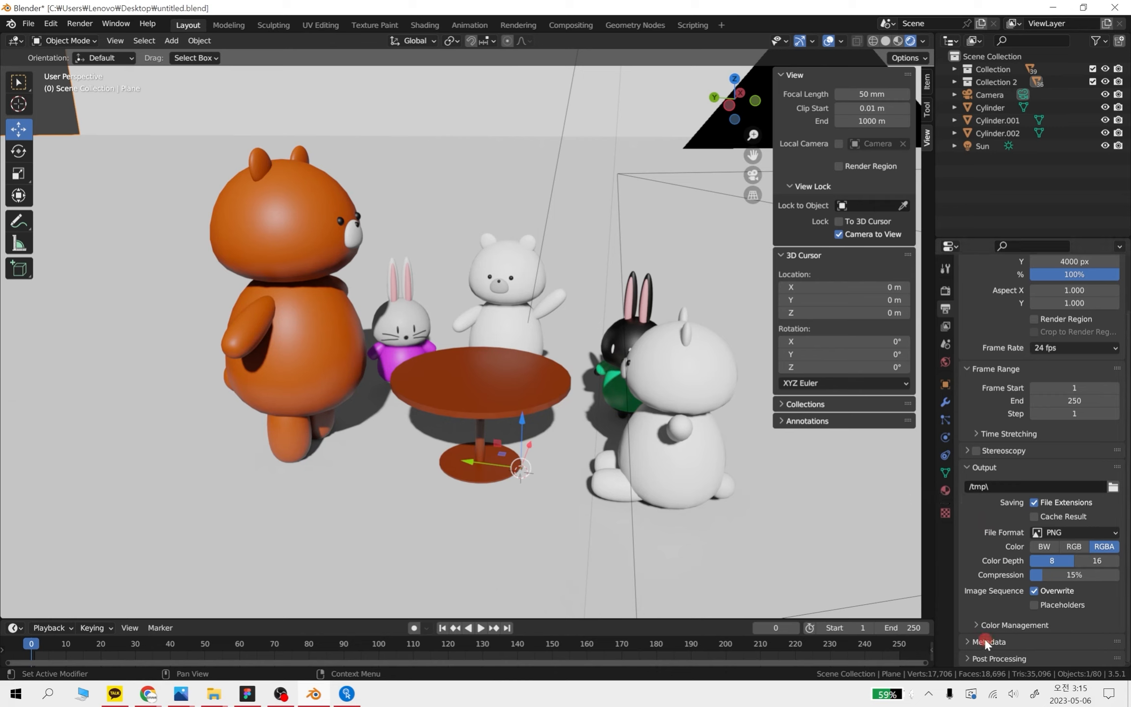
{"action": "scroll", "coordinate": [973, 642], "scroll_direction": "up", "scroll_amount": 3}
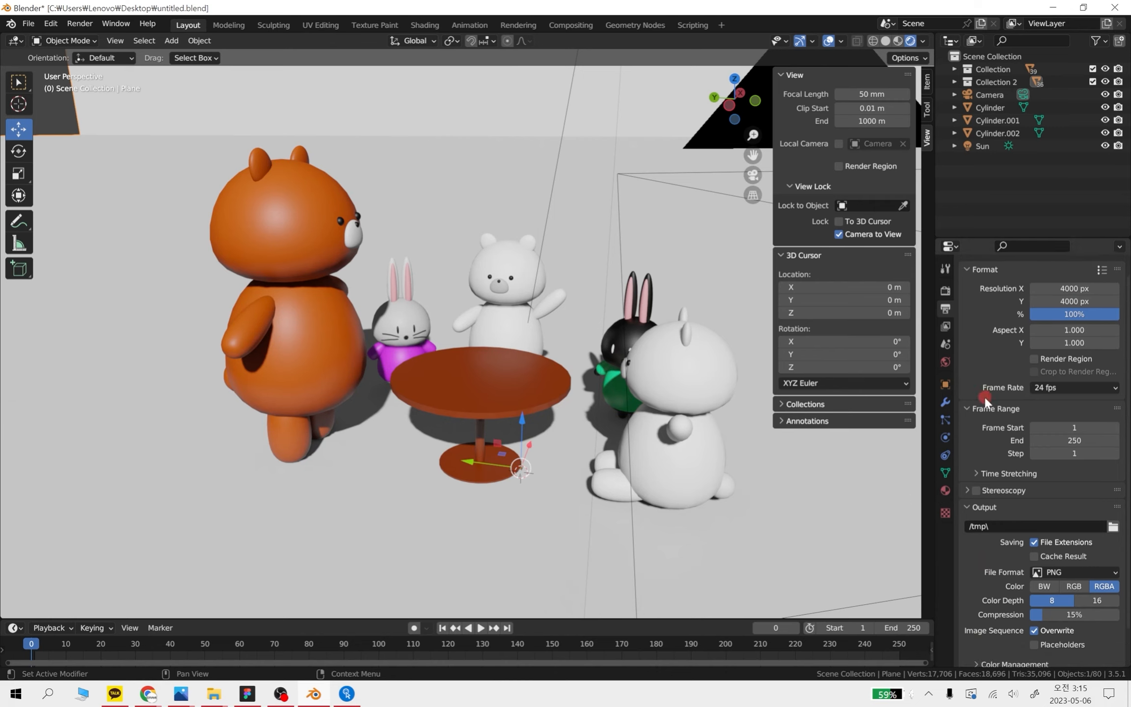
{"action": "scroll", "coordinate": [984, 365], "scroll_direction": "down", "scroll_amount": 2}
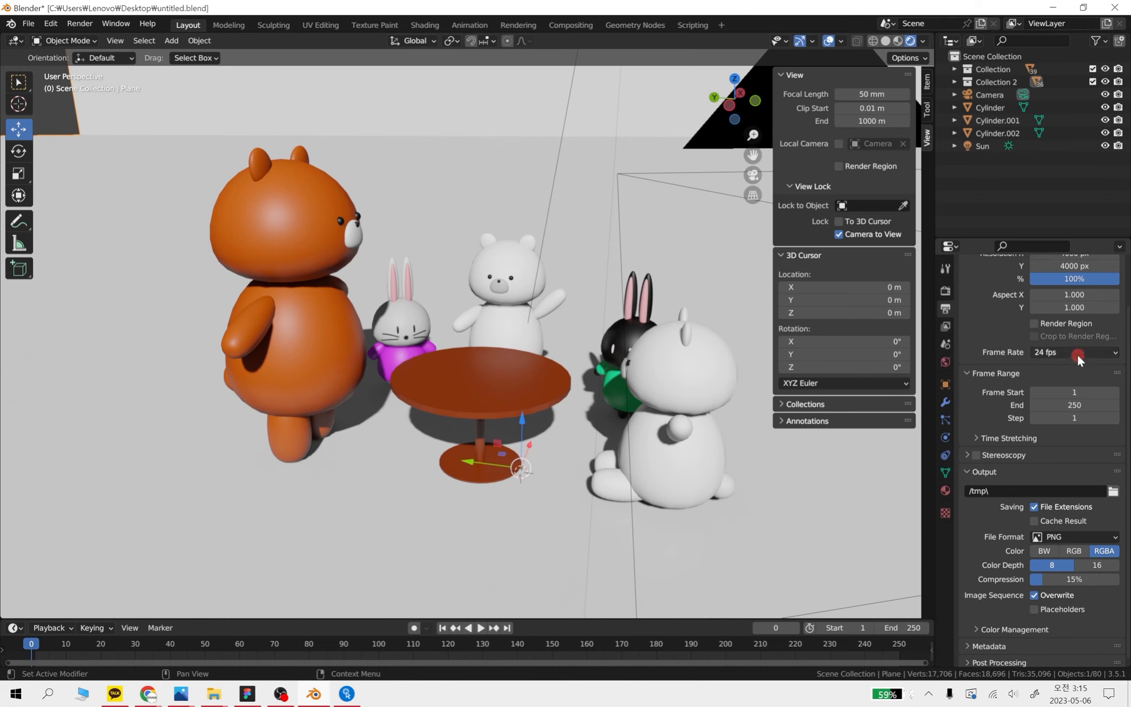
{"action": "scroll", "coordinate": [983, 347], "scroll_direction": "up", "scroll_amount": 3}
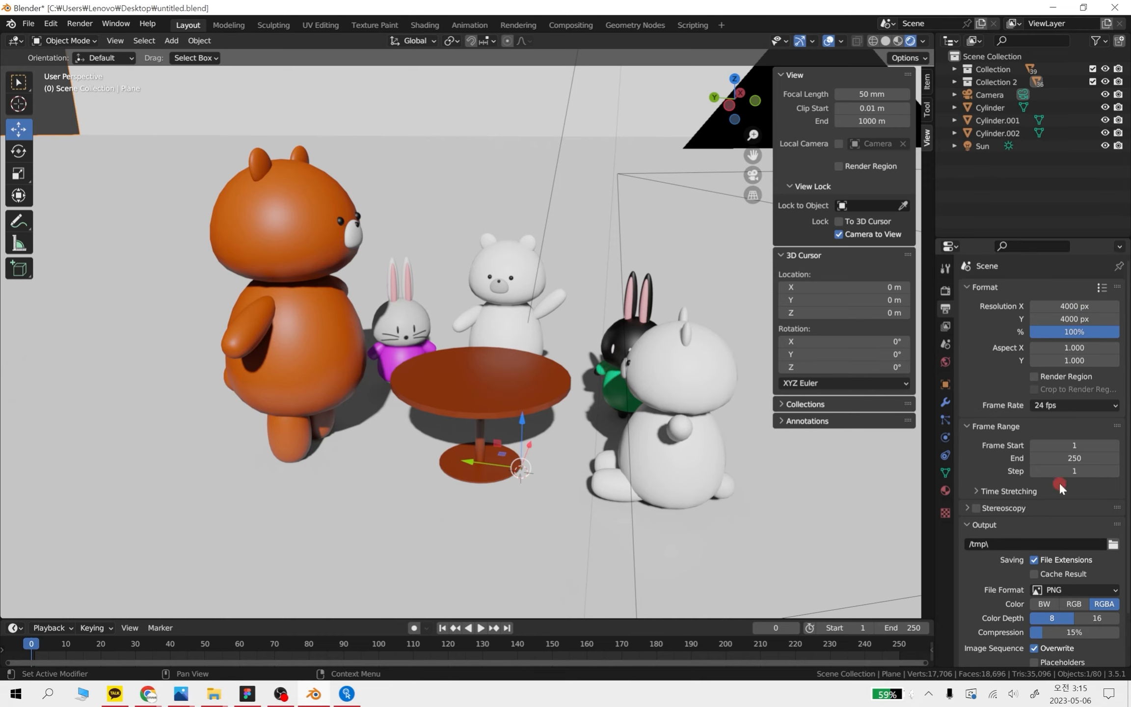
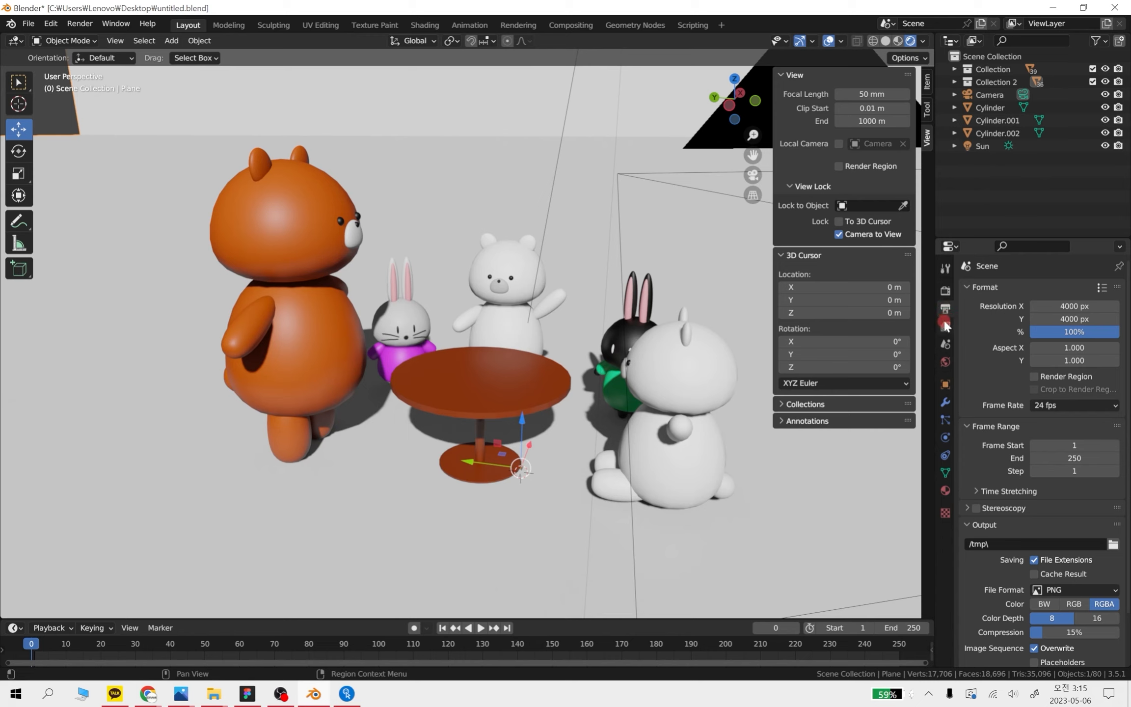
{"action": "left_click", "coordinate": [945, 290]}
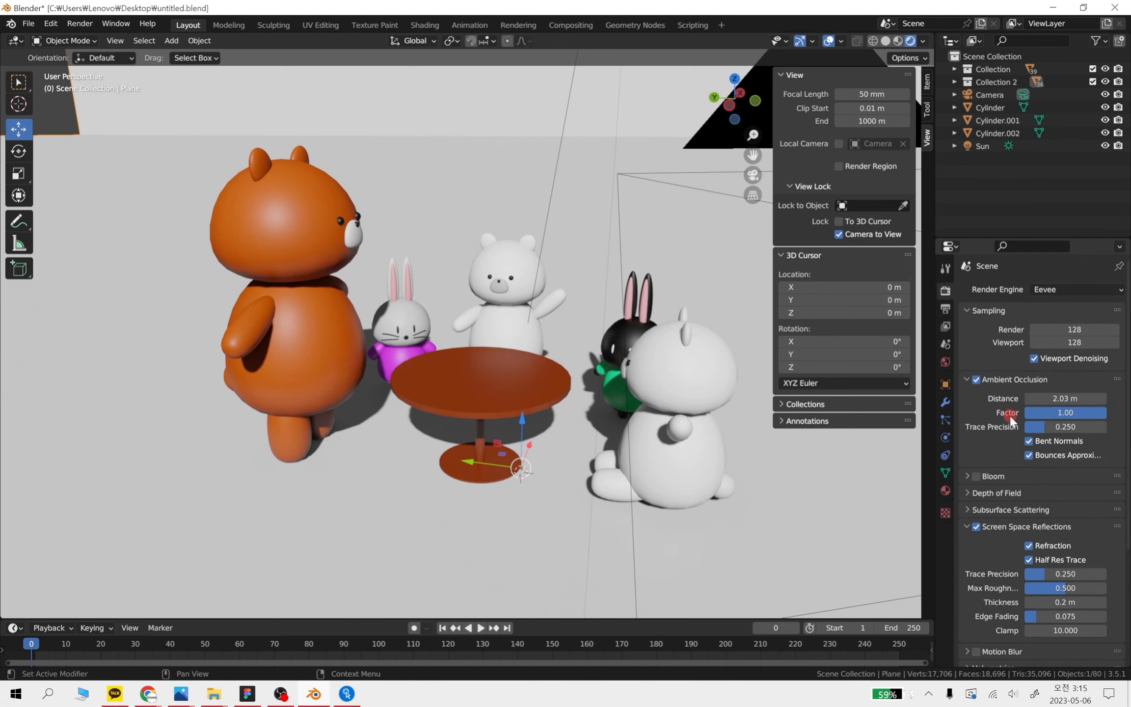
{"action": "scroll", "coordinate": [995, 622], "scroll_direction": "down", "scroll_amount": 3}
{"action": "scroll", "coordinate": [544, 399], "scroll_direction": "down", "scroll_amount": 2}
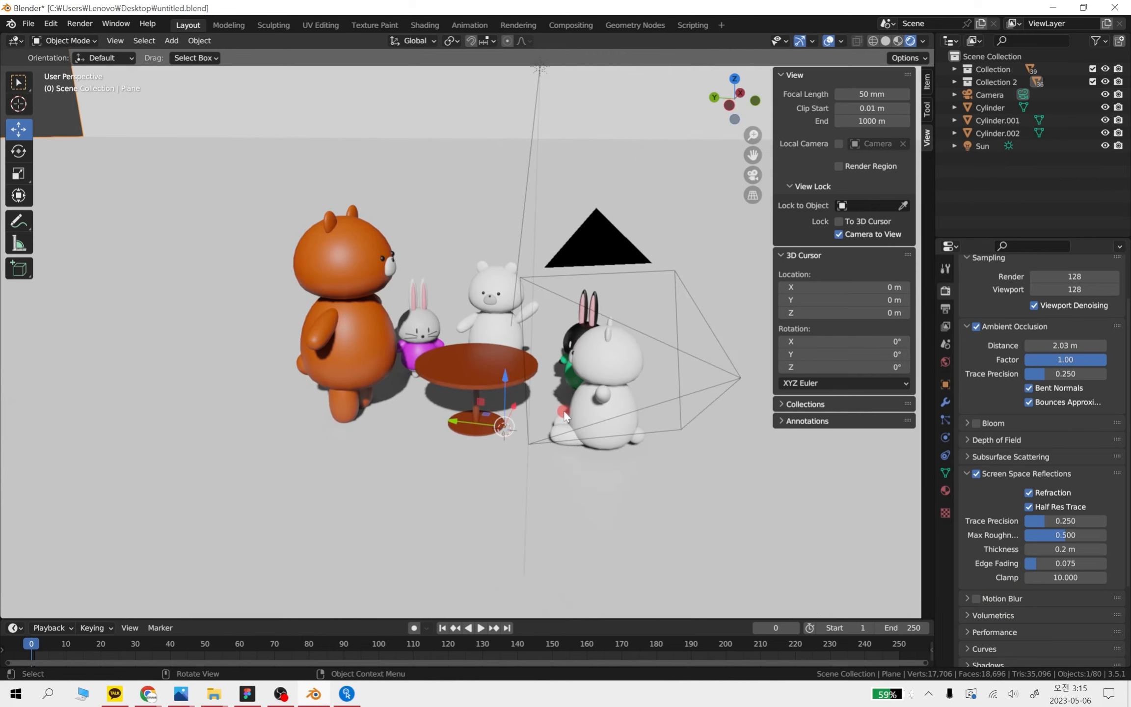
{"action": "scroll", "coordinate": [570, 408], "scroll_direction": "up", "scroll_amount": 1}
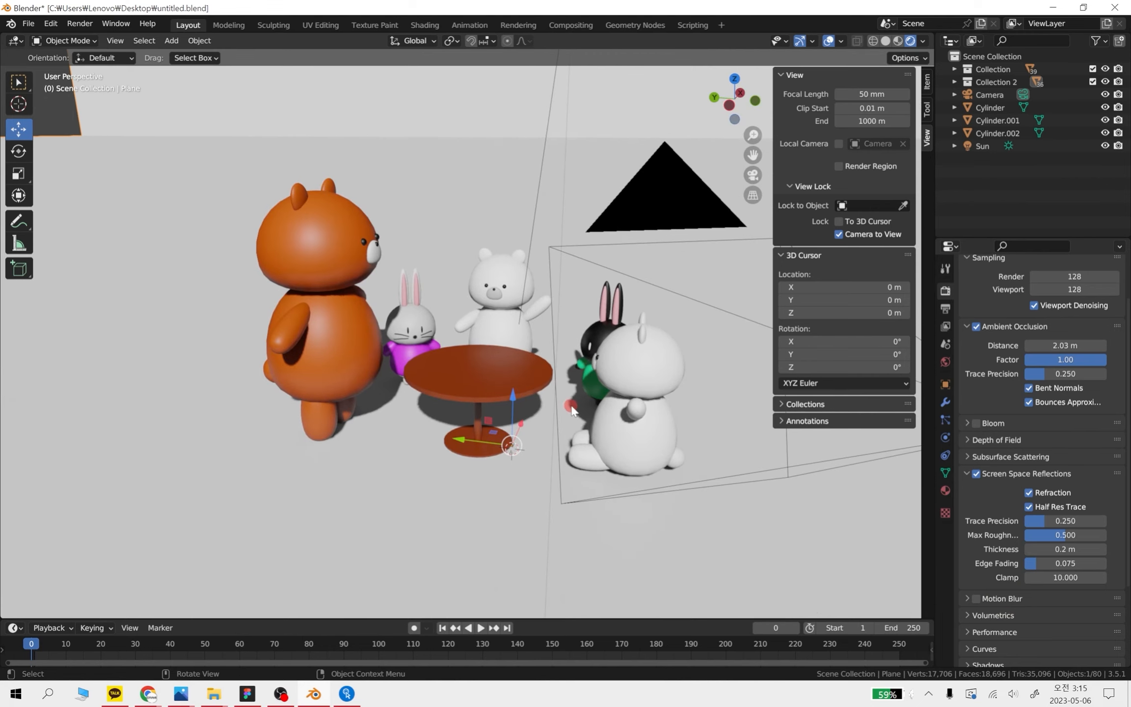
Set the output resolution to 1000 px in both X and Y
{"action": "left_click", "coordinate": [946, 309]}
{"action": "scroll", "coordinate": [1015, 320], "scroll_direction": "up", "scroll_amount": 2}
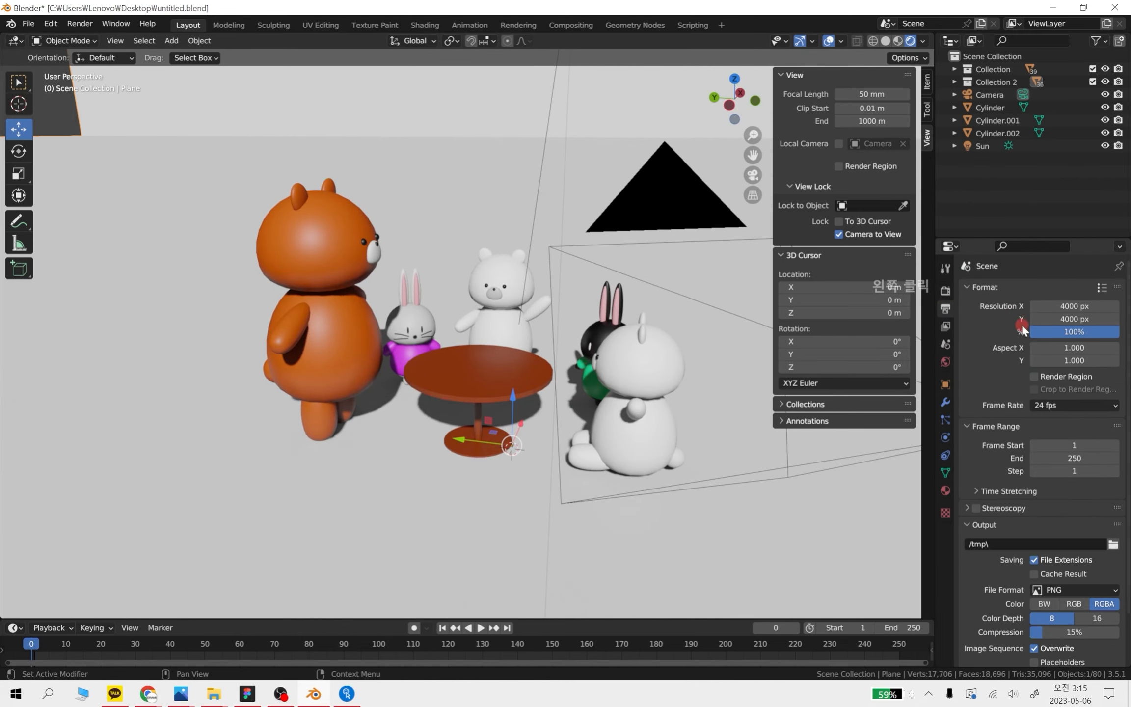
{"action": "left_click", "coordinate": [1076, 306]}
{"action": "type", "text": "10"}
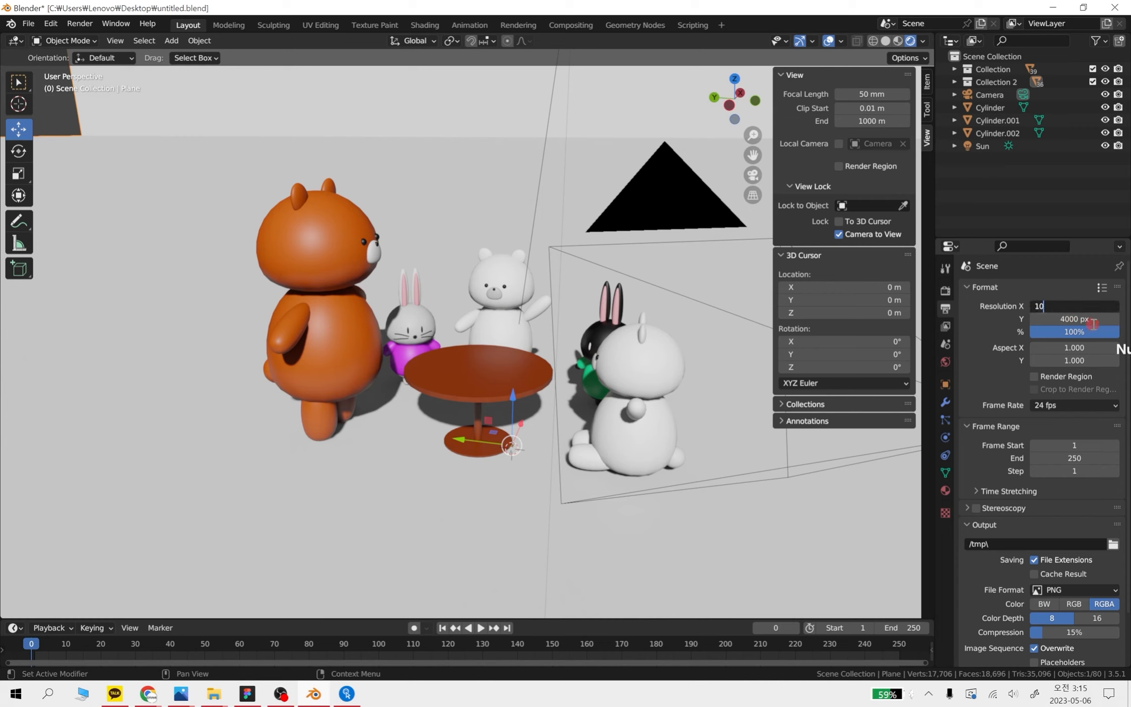
{"action": "type", "text": "00"}
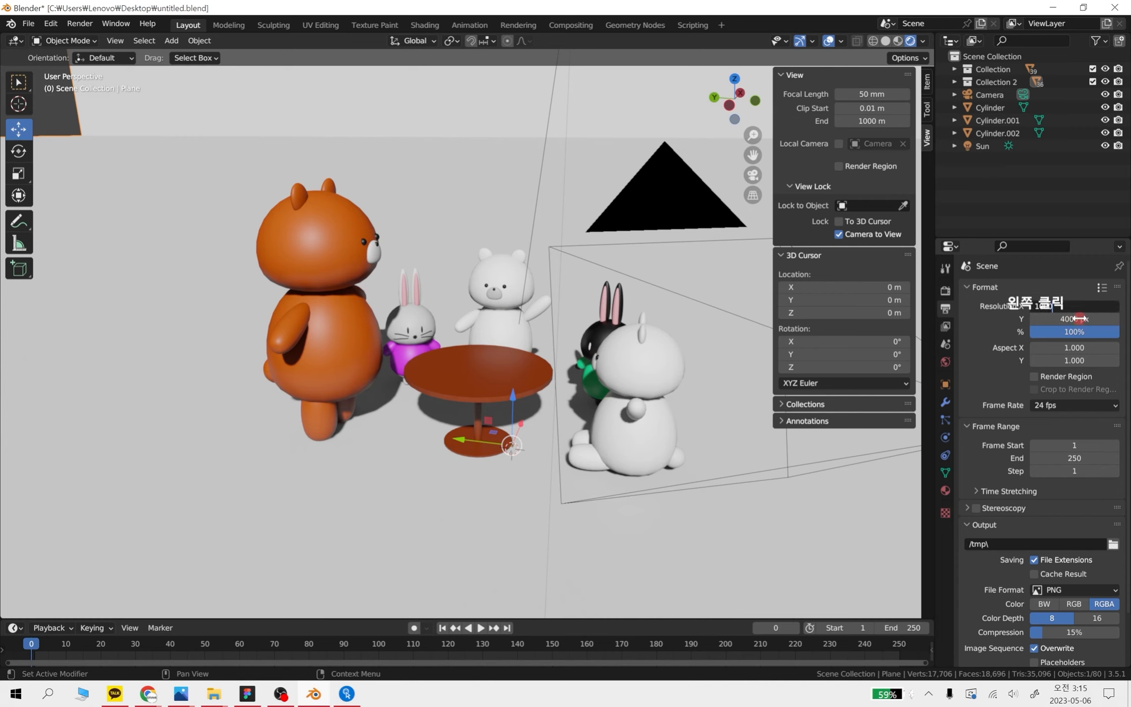
{"action": "left_click", "coordinate": [1080, 319]}
{"action": "type", "text": "1000"}
{"action": "key", "text": "Return"}
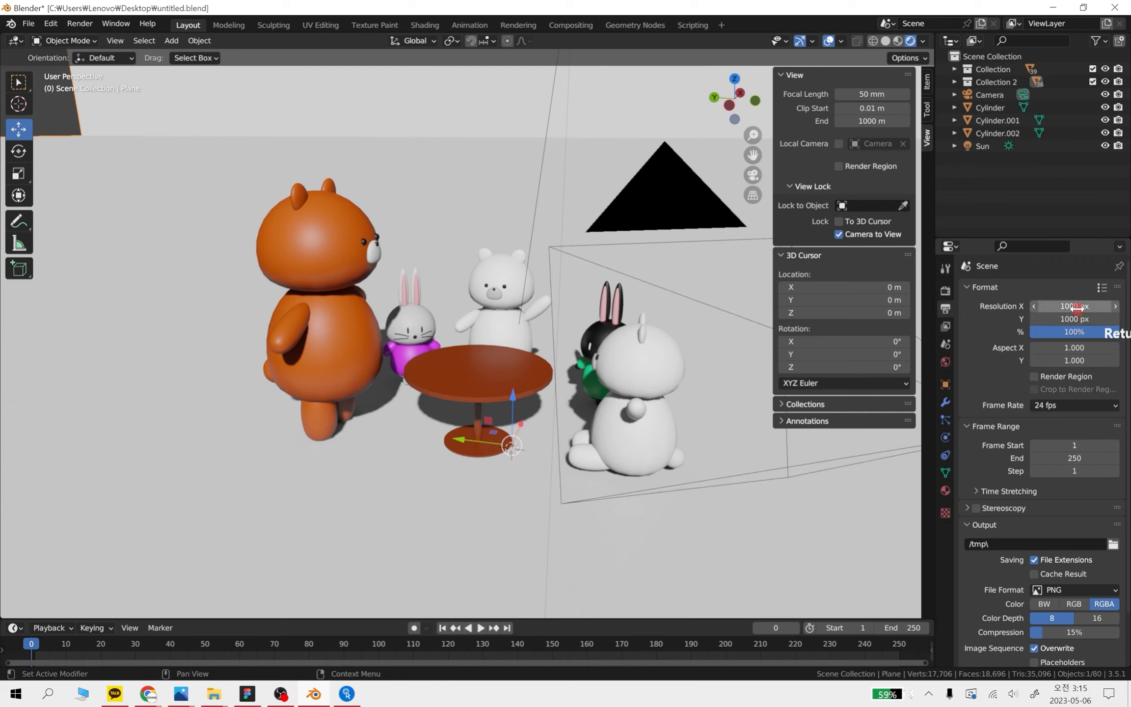
Set the output resolution to 1920 px in X and 1080 px in Y
{"action": "left_click", "coordinate": [1077, 305]}
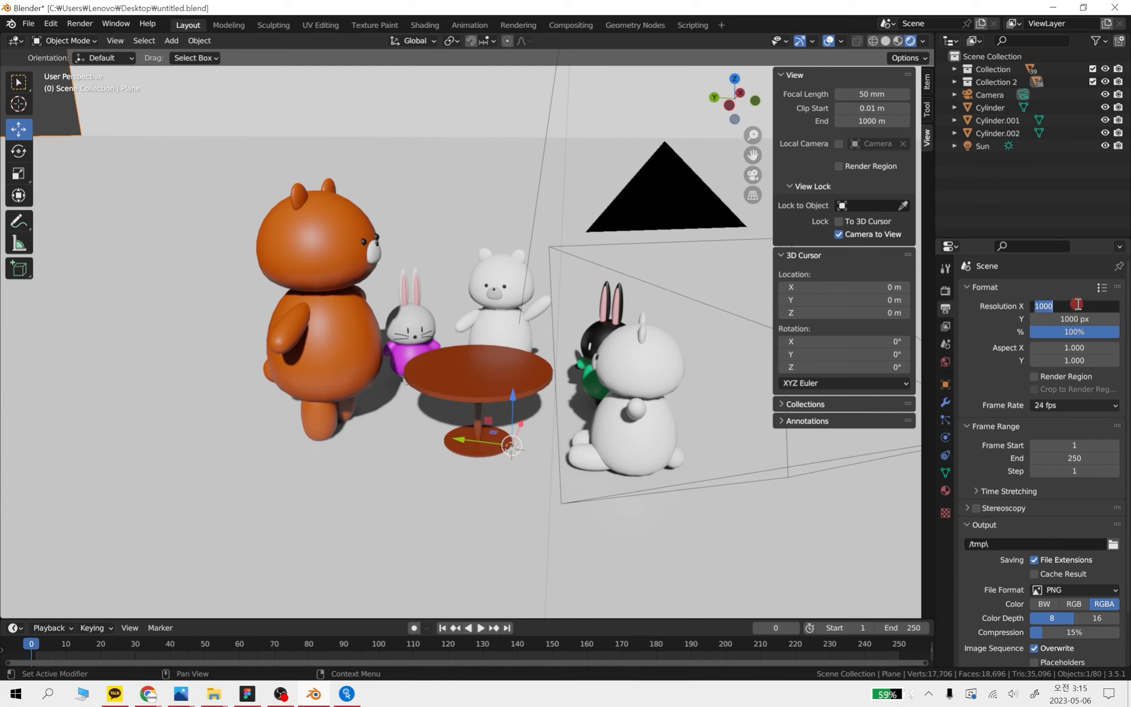
{"action": "type", "text": "1920"}
{"action": "key", "text": "Return"}
{"action": "left_click", "coordinate": [1083, 317]}
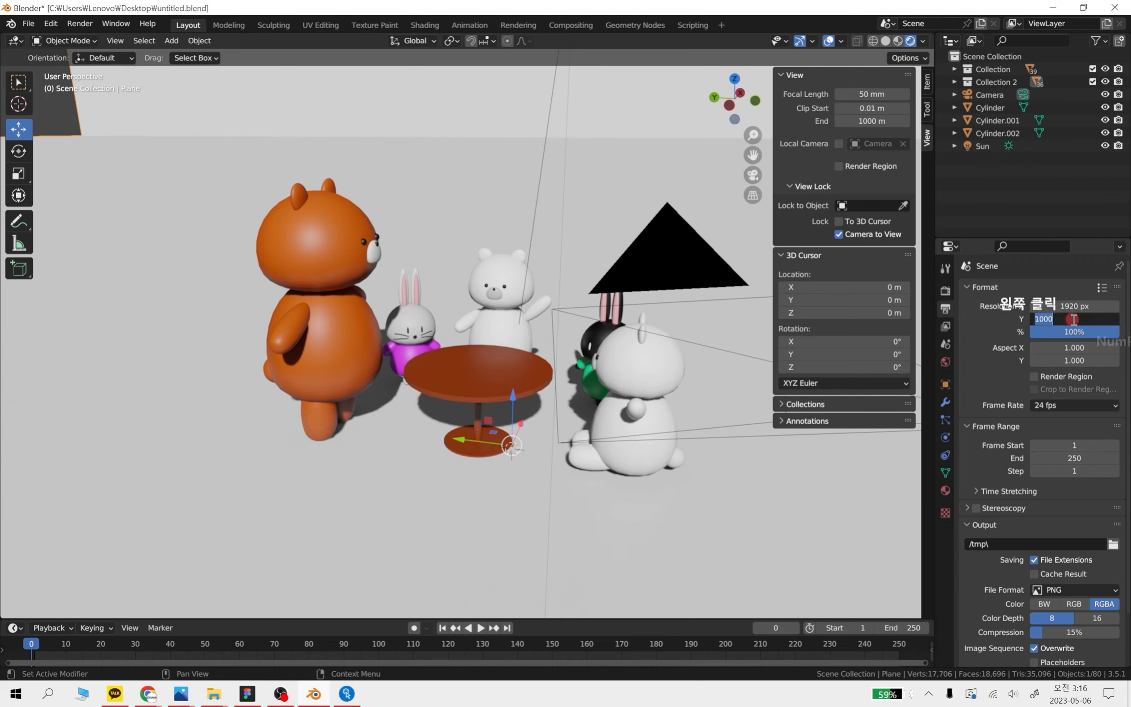
{"action": "type", "text": "1080"}
{"action": "key", "text": "Return"}
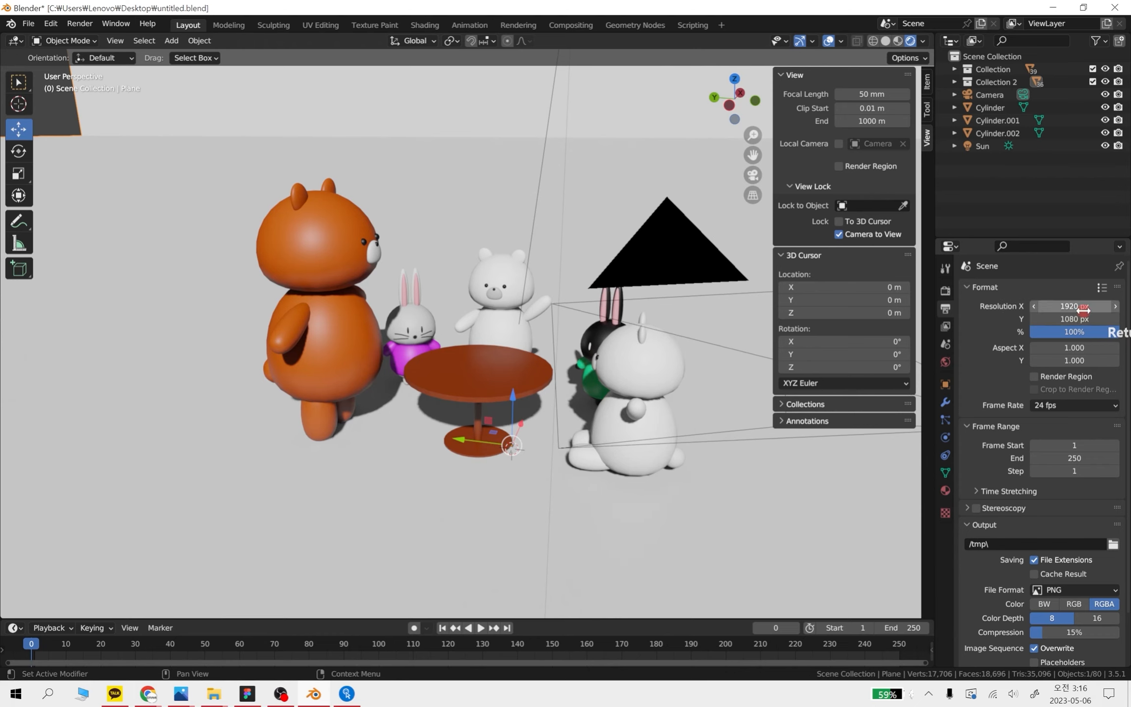
Reframe the camera on the bears, rabbits and table for the wide format and leave the camera view
{"action": "key", "text": "KP_0"}
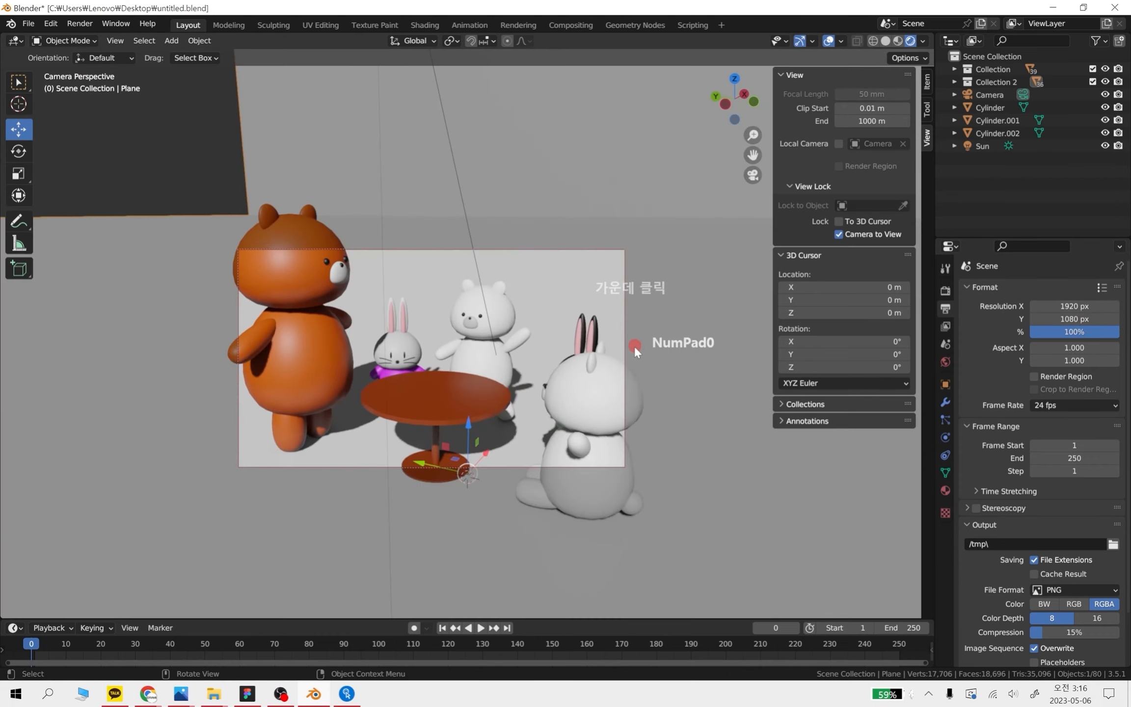
{"action": "middle_click_drag", "start_coordinate": [469, 372], "coordinate": [547, 416], "text": "shift"}
{"action": "scroll", "coordinate": [523, 388], "scroll_direction": "down", "scroll_amount": 4}
{"action": "scroll", "coordinate": [536, 377], "scroll_direction": "down", "scroll_amount": 1}
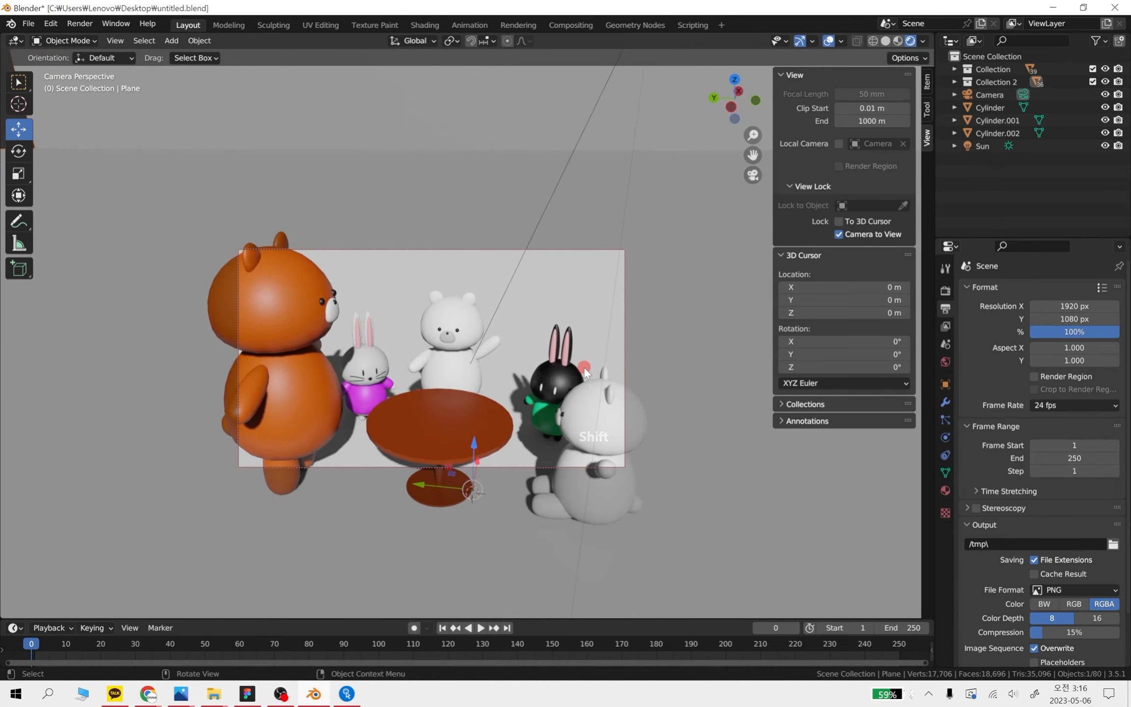
{"action": "key", "text": "KP_0"}
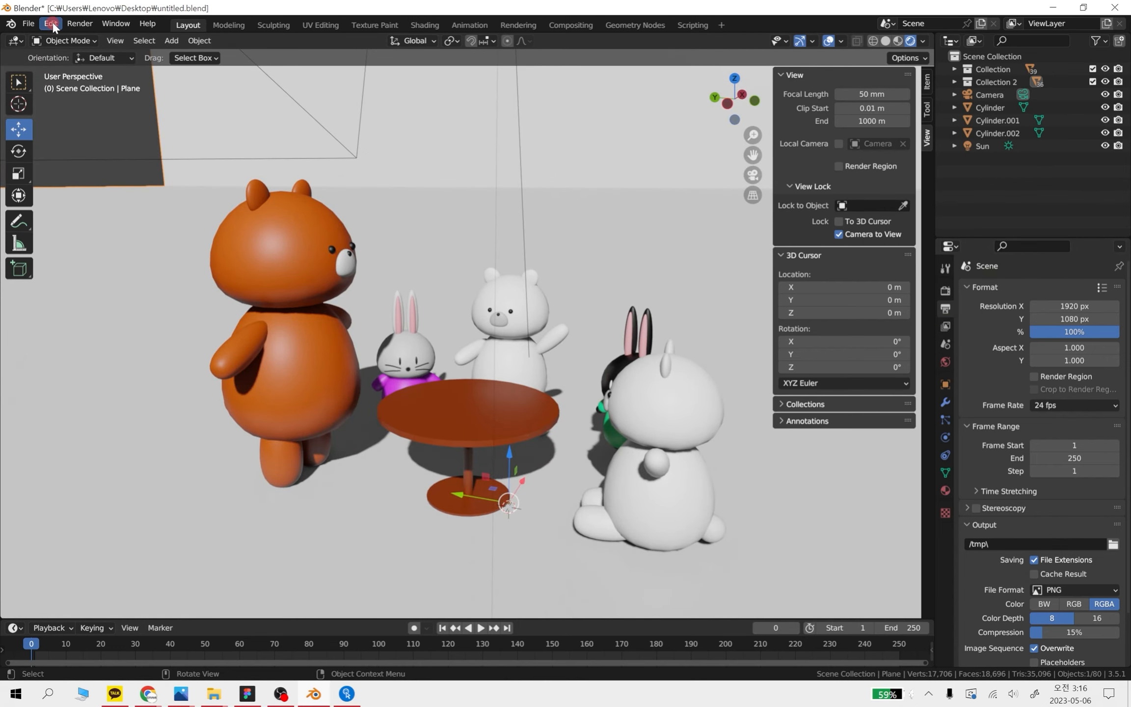
Render the image, save it to the Desktop as a PNG named 1, and close the render window
{"action": "left_click", "coordinate": [79, 24]}
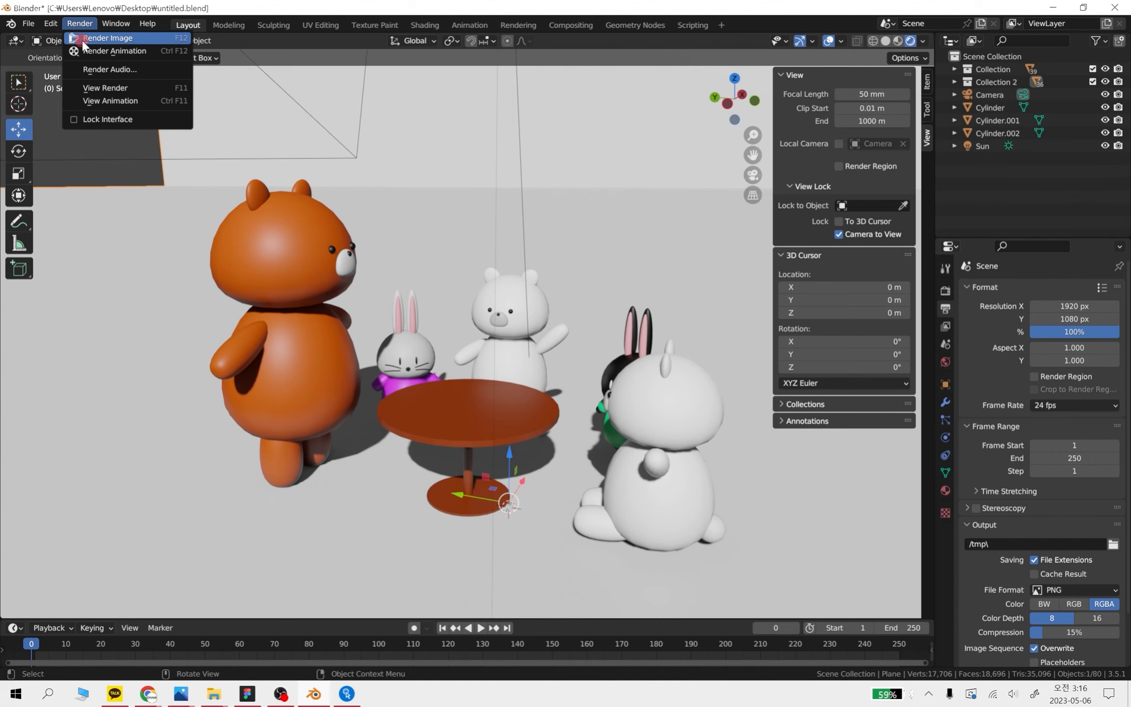
{"action": "left_click", "coordinate": [86, 38]}
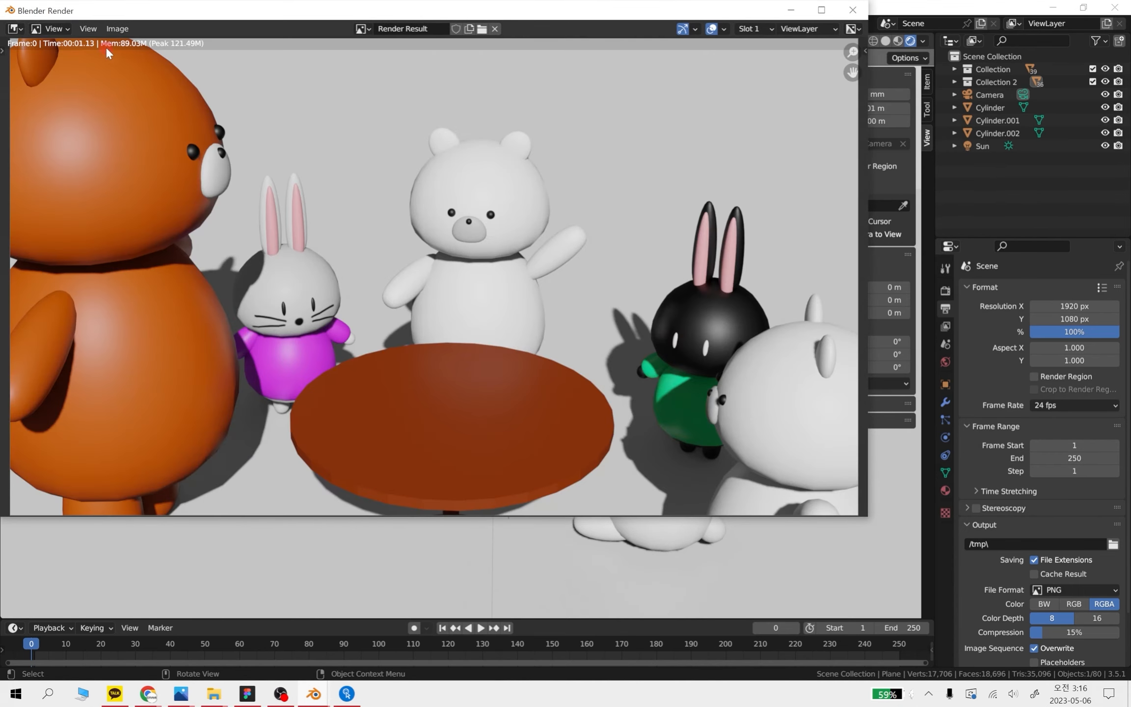
{"action": "left_click", "coordinate": [121, 28]}
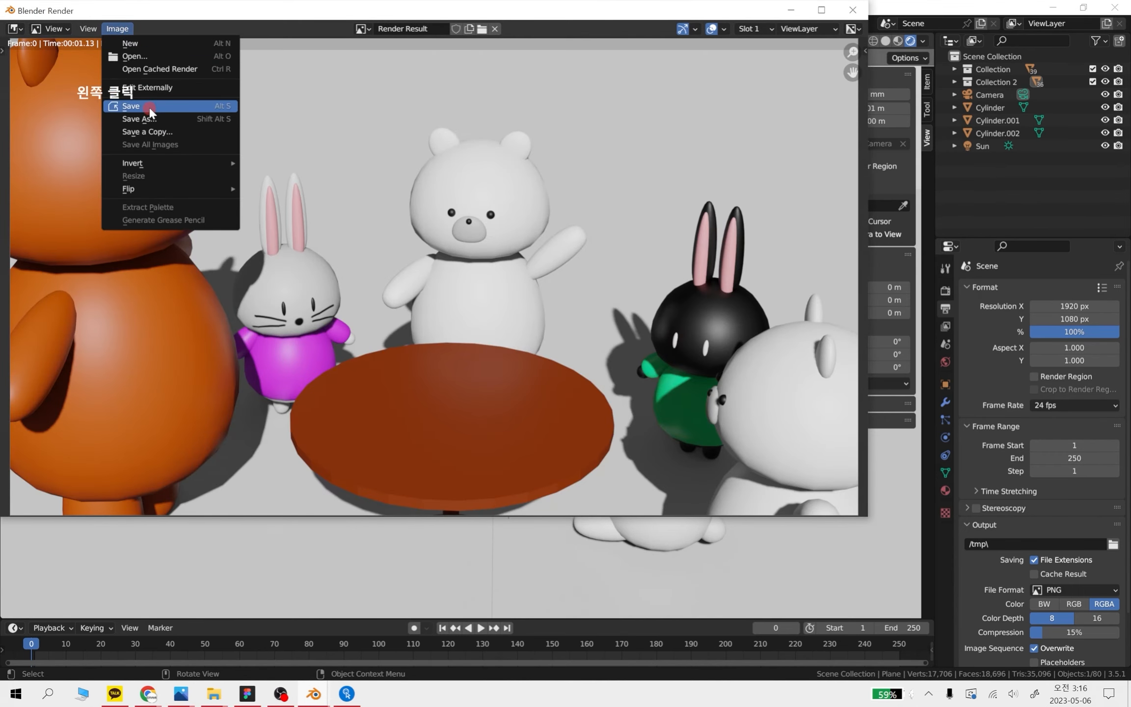
{"action": "left_click", "coordinate": [128, 106]}
{"action": "left_click", "coordinate": [386, 456]}
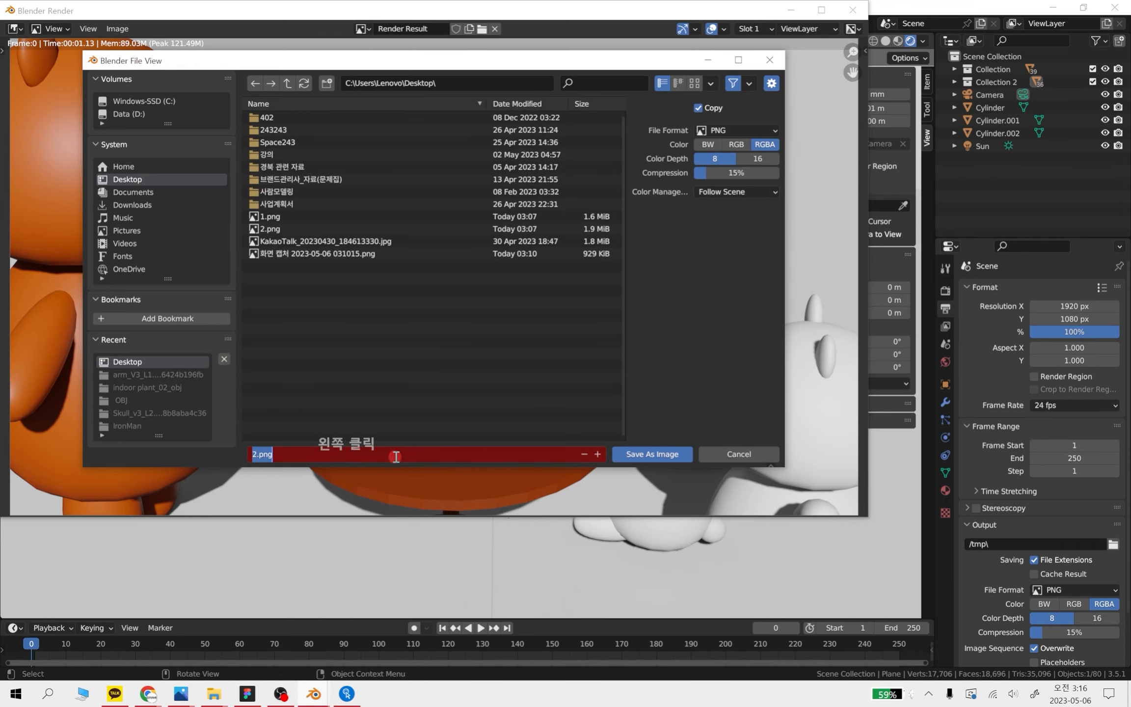
{"action": "type", "text": "1"}
{"action": "left_click", "coordinate": [663, 455]}
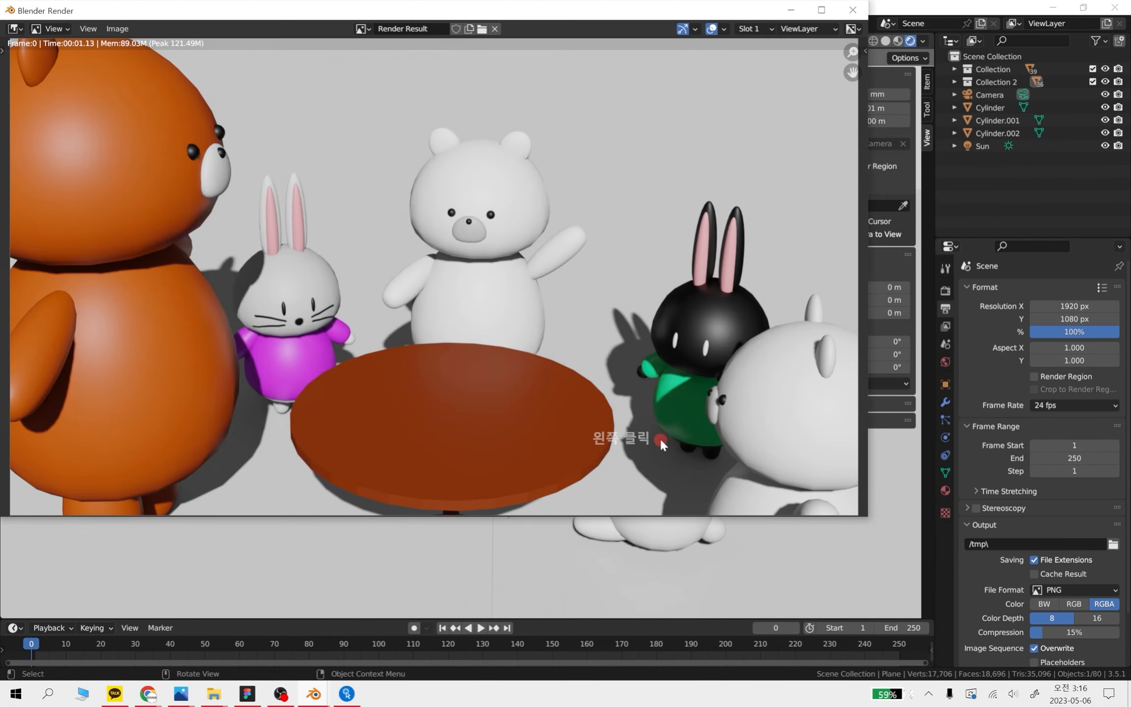
{"action": "left_click", "coordinate": [851, 11]}
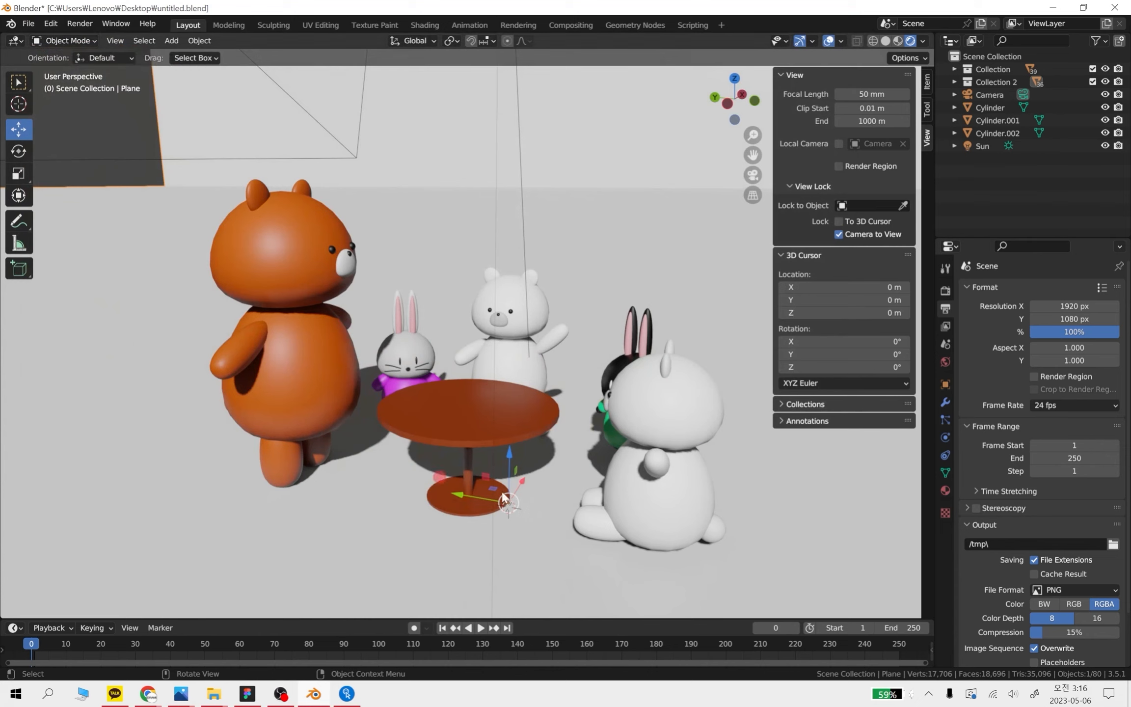
Switch the scene's render engine to Cycles
{"action": "left_click", "coordinate": [946, 326]}
{"action": "left_click", "coordinate": [946, 308]}
{"action": "left_click", "coordinate": [946, 290]}
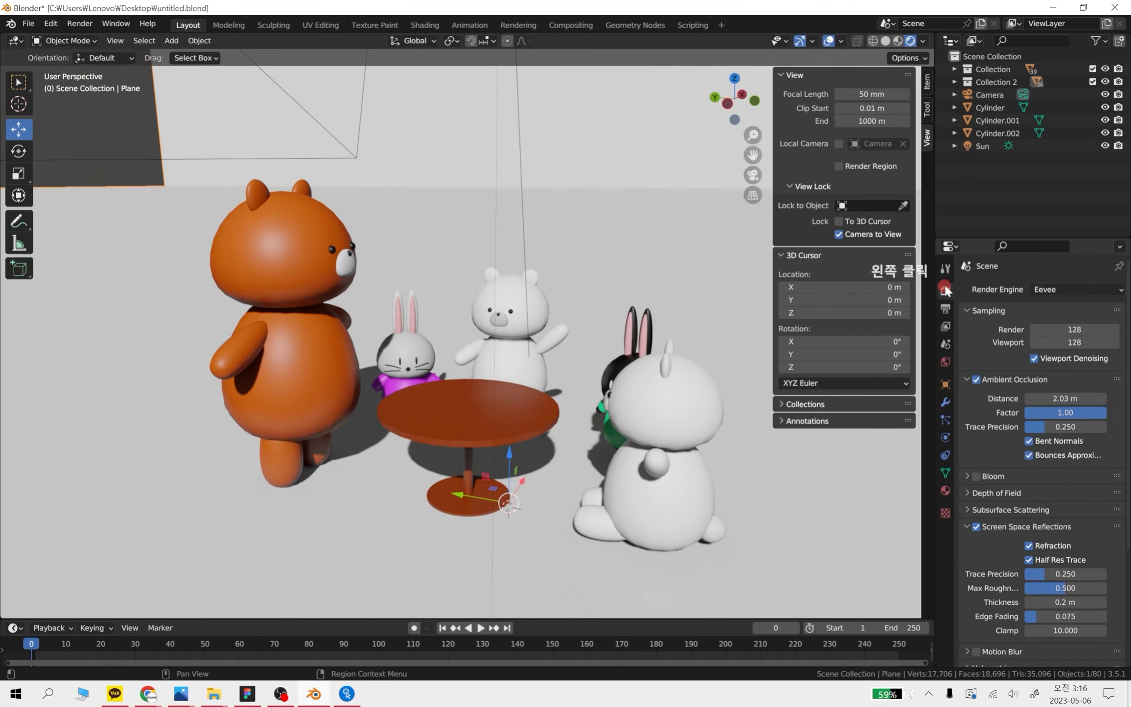
{"action": "left_click", "coordinate": [1091, 289]}
{"action": "left_click", "coordinate": [1062, 329]}
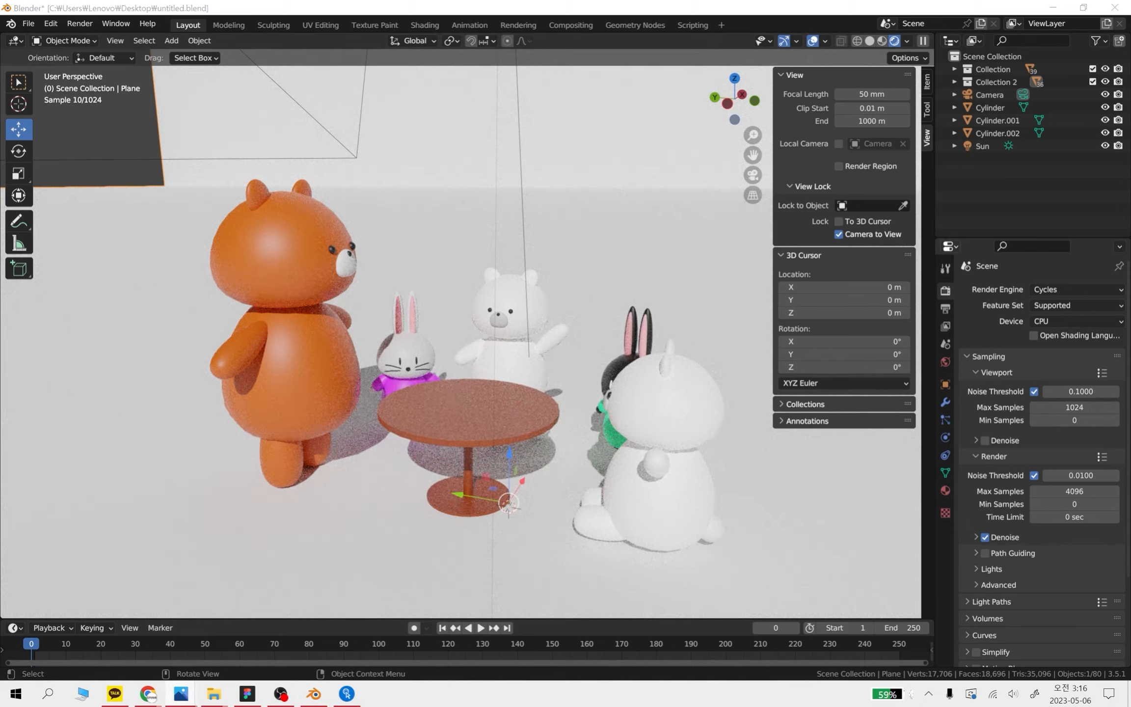
{"action": "key", "text": "alt+Tab"}
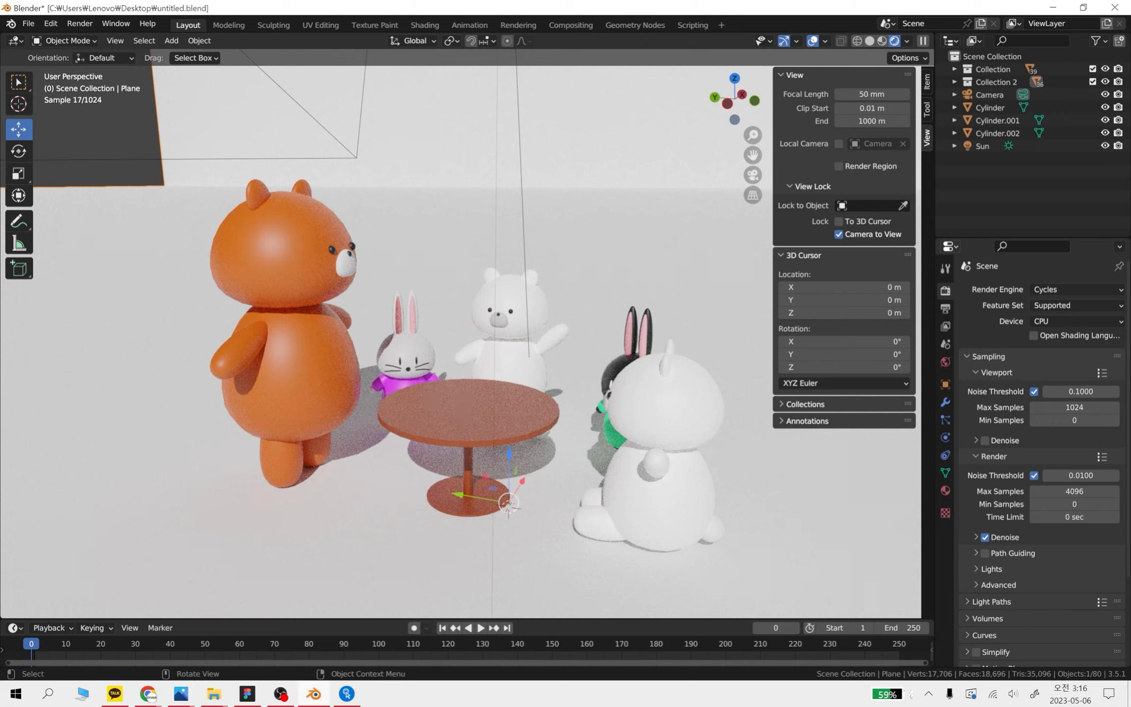
{"action": "key", "text": "alt+Tab"}
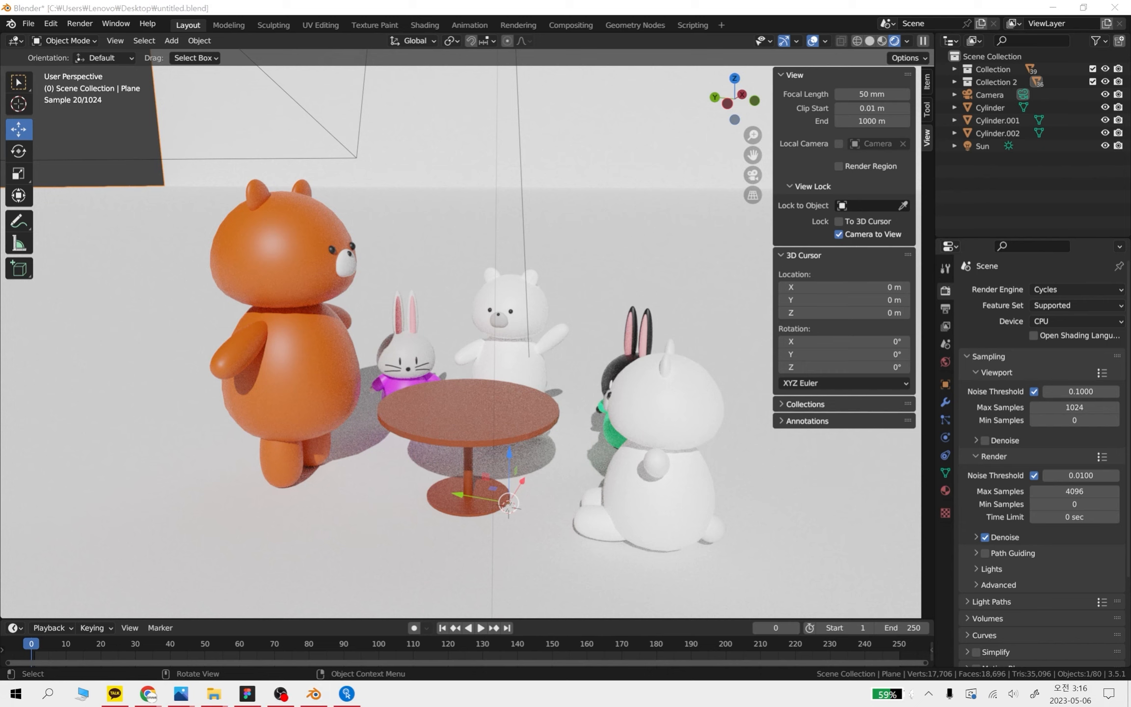
{"action": "key", "text": "alt+Tab"}
{"action": "left_click_drag", "start_coordinate": [757, 18], "coordinate": [1130, 275]}
{"action": "left_click_drag", "start_coordinate": [1130, 275], "coordinate": [1130, 5]}
Compare the scene in material preview shading with the Cycles rendered shading
{"action": "scroll", "coordinate": [478, 315], "scroll_direction": "down", "scroll_amount": 1}
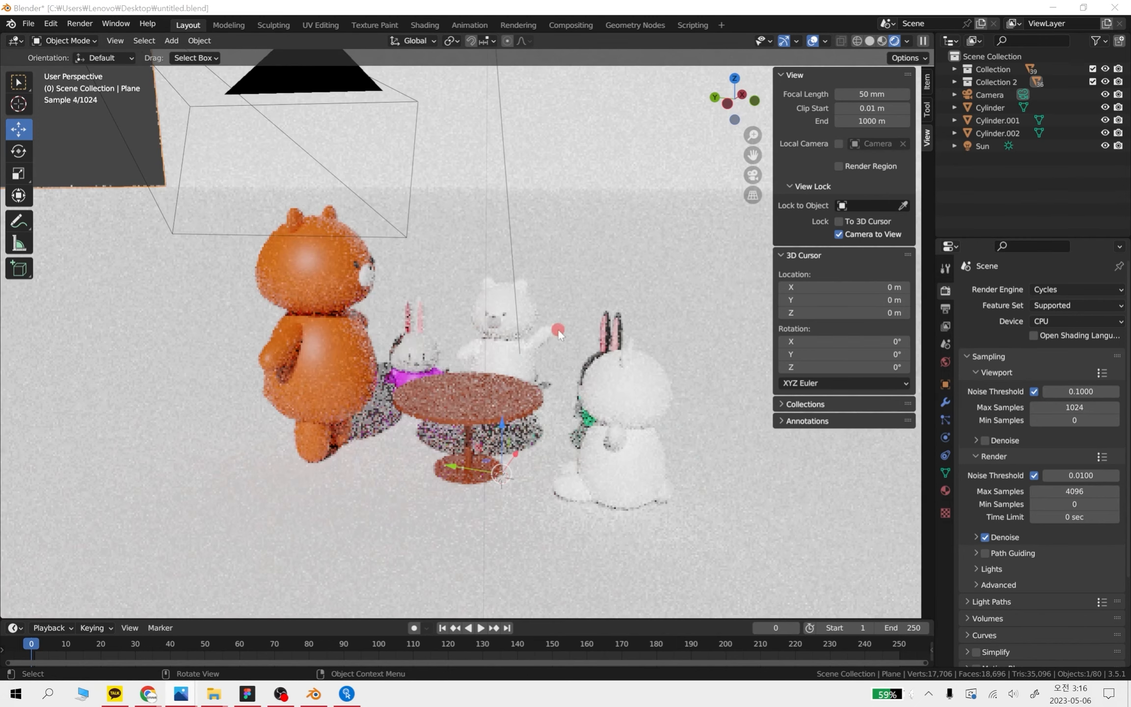
{"action": "left_click", "coordinate": [882, 40]}
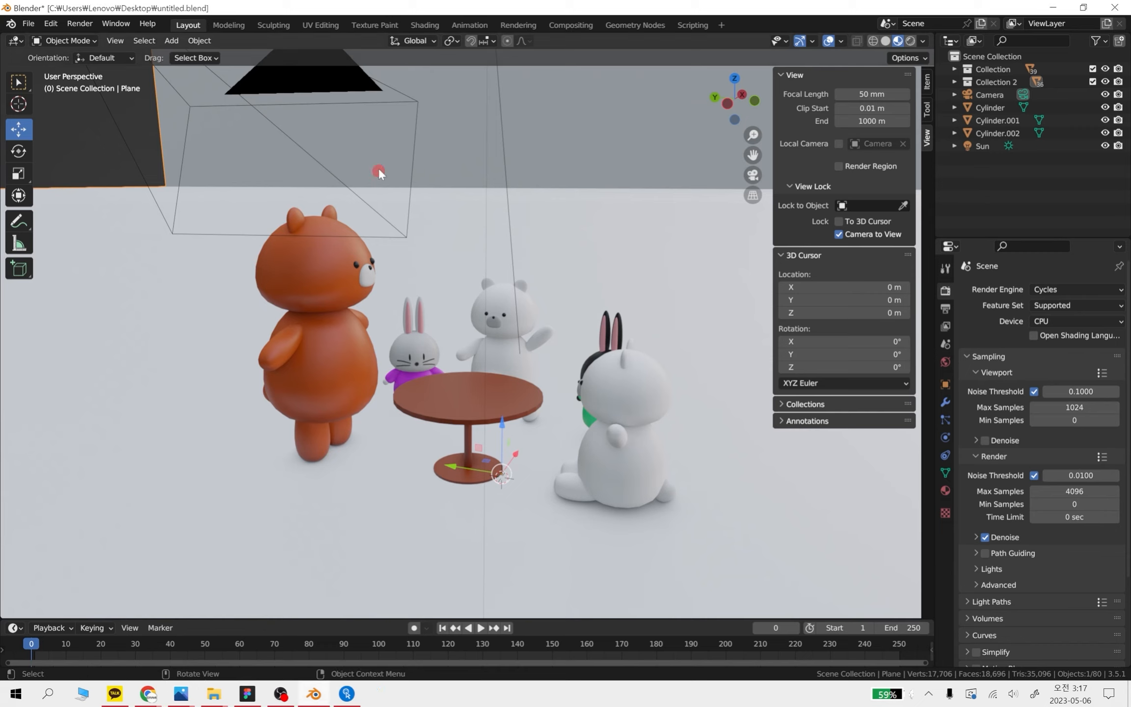
{"action": "left_click", "coordinate": [908, 42]}
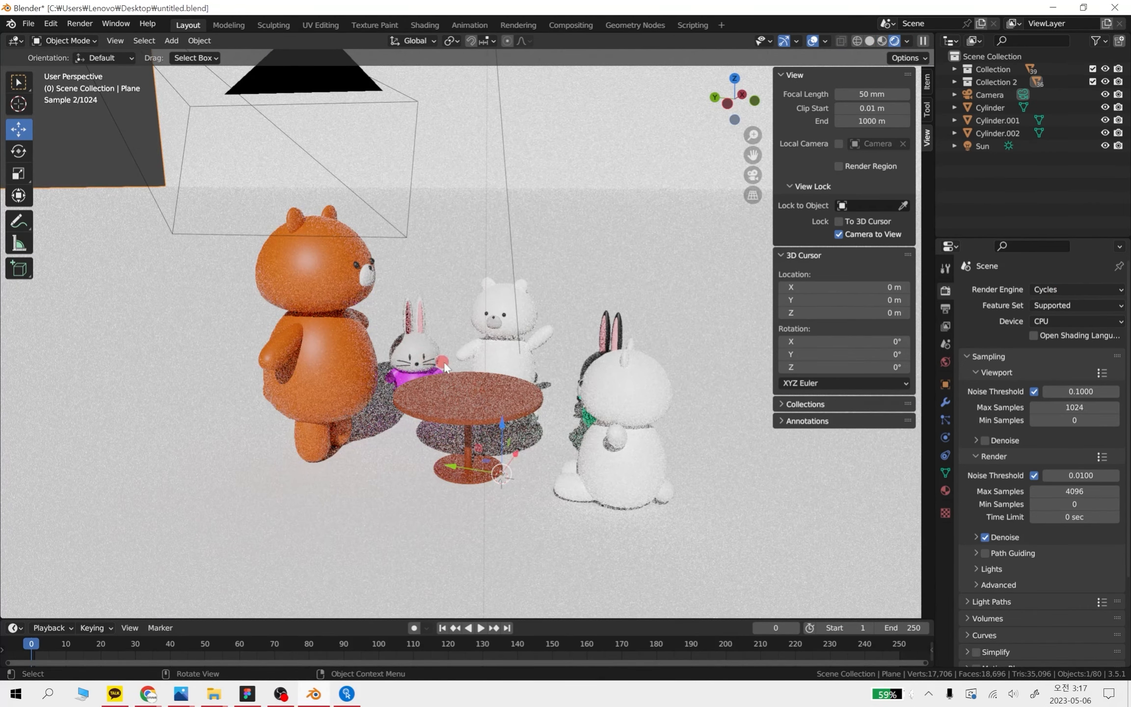
{"action": "scroll", "coordinate": [464, 383], "scroll_direction": "up", "scroll_amount": 2}
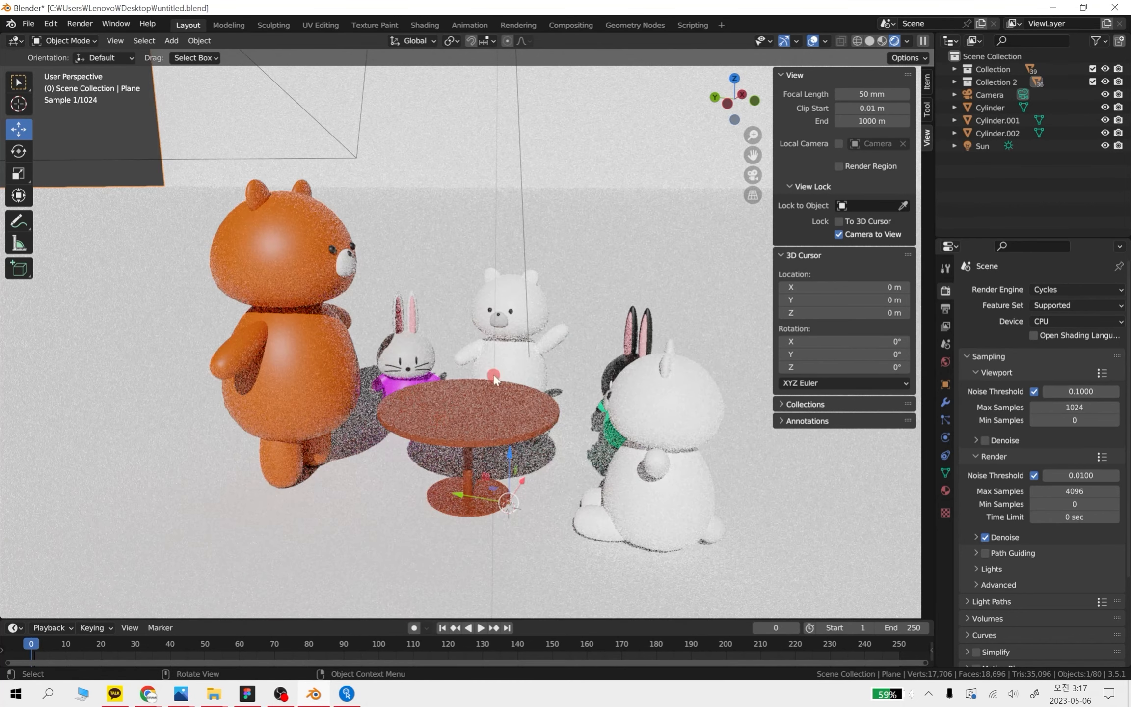
Switch the render engine to Eevee and back to Cycles to compare the two results
{"action": "left_click", "coordinate": [1059, 289]}
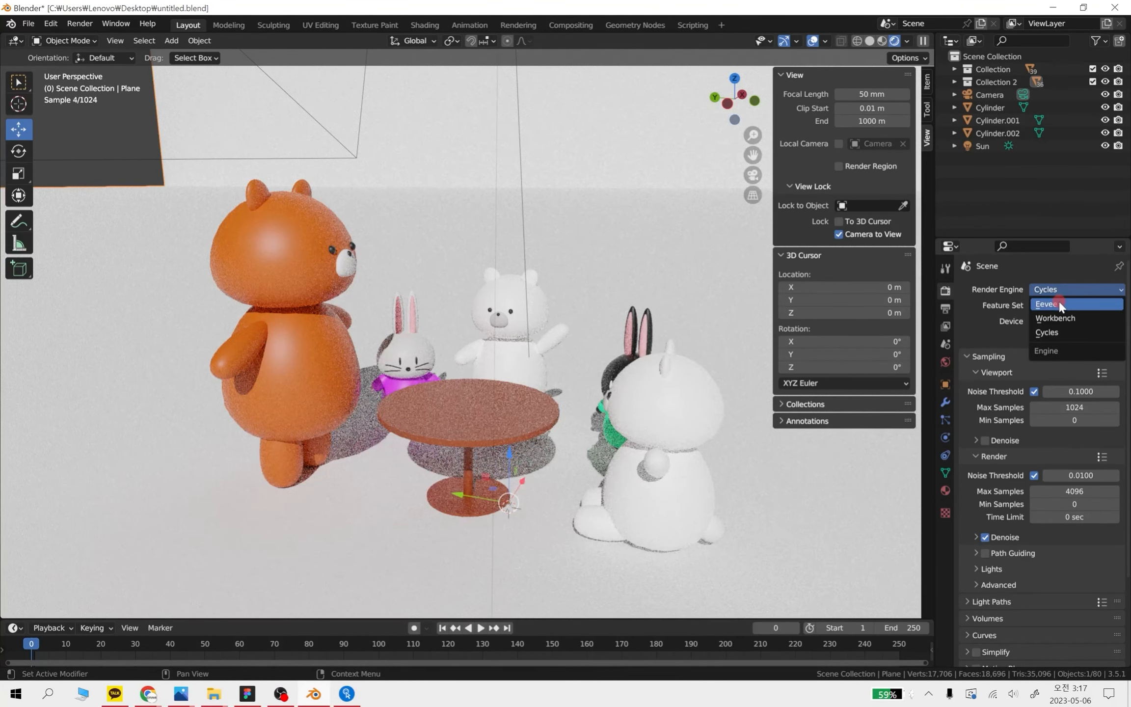
{"action": "left_click", "coordinate": [1058, 304]}
{"action": "left_click", "coordinate": [1056, 289]}
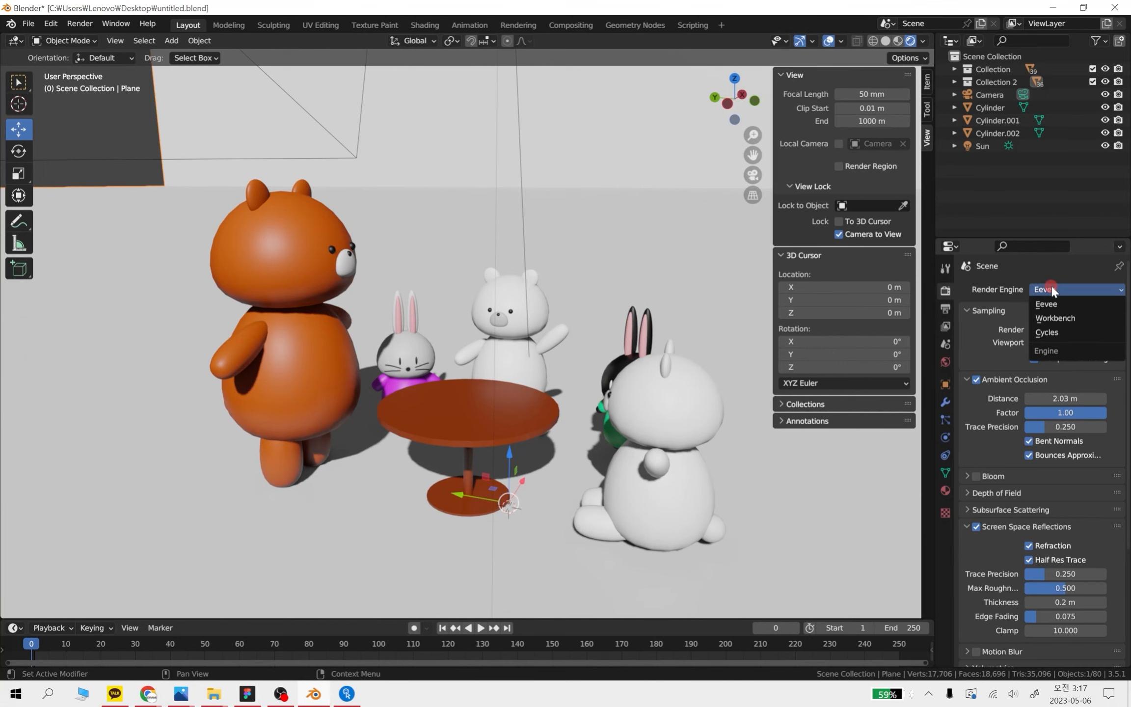
{"action": "left_click", "coordinate": [1055, 333]}
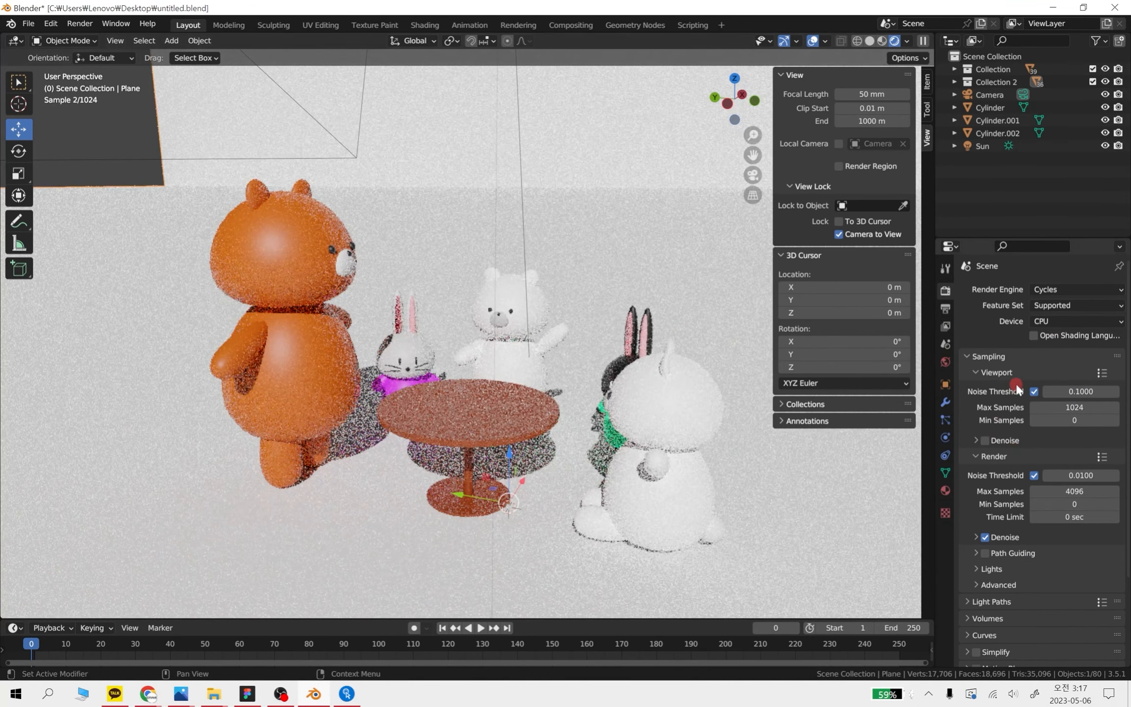
Take a rectangular screen capture of the viewport's sample counter
{"action": "scroll", "coordinate": [982, 354], "scroll_direction": "down", "scroll_amount": 2}
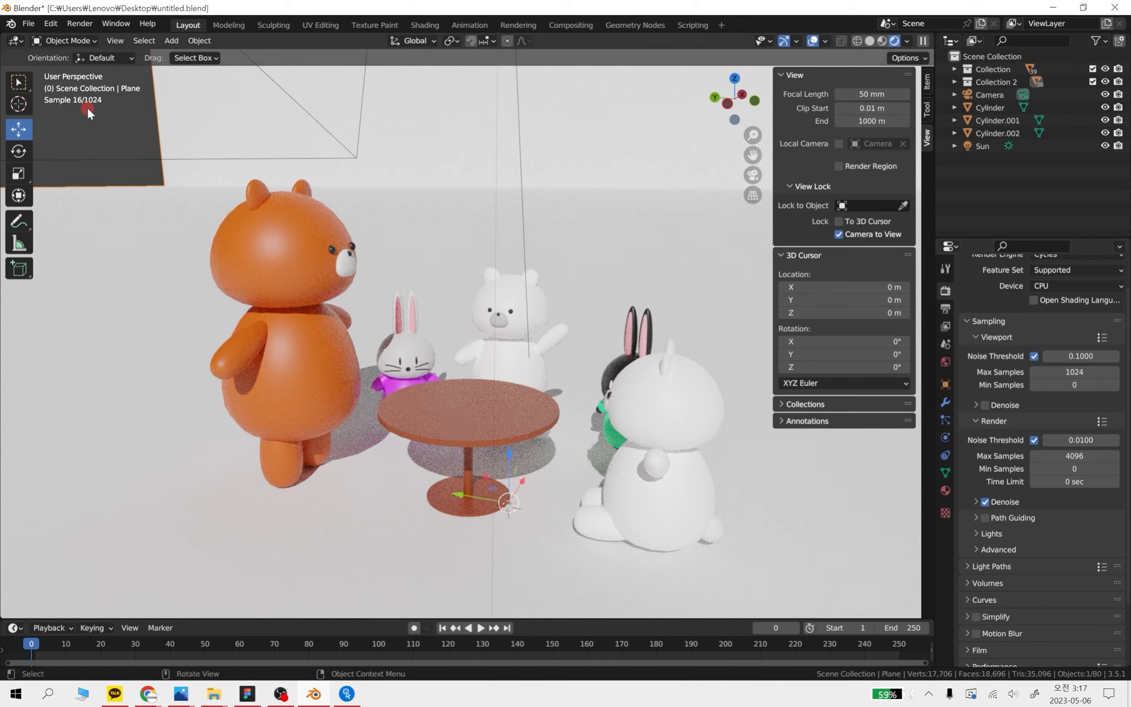
{"action": "key", "text": "s"}
{"action": "key", "text": "shift+alt+s"}
{"action": "key", "text": "super+shift+s"}
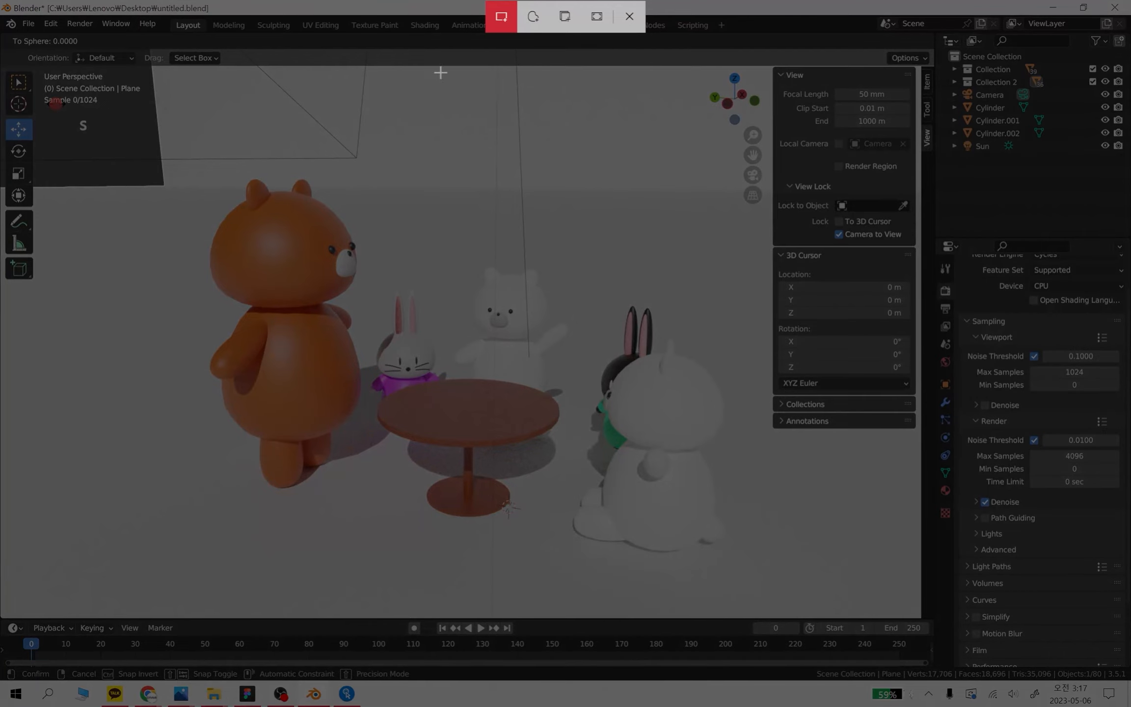
{"action": "left_click_drag", "start_coordinate": [33, 82], "coordinate": [132, 121]}
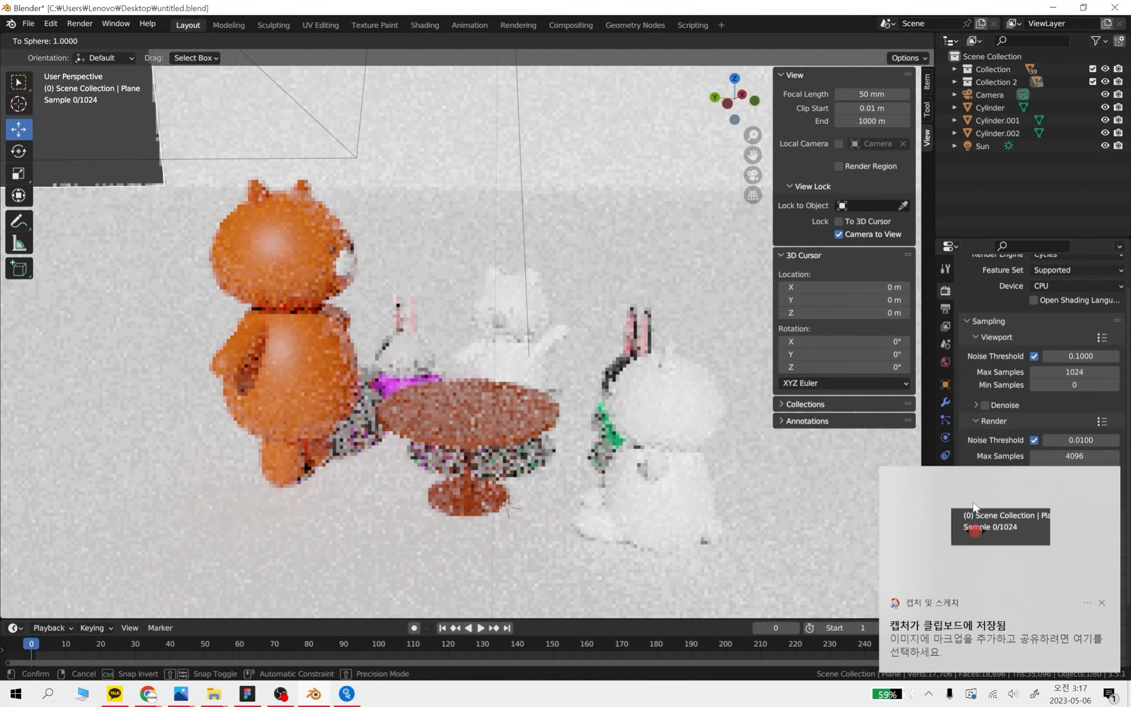
Open the capture in Snip & Sketch and move its window toward the middle of the screen
{"action": "left_click", "coordinate": [1031, 564]}
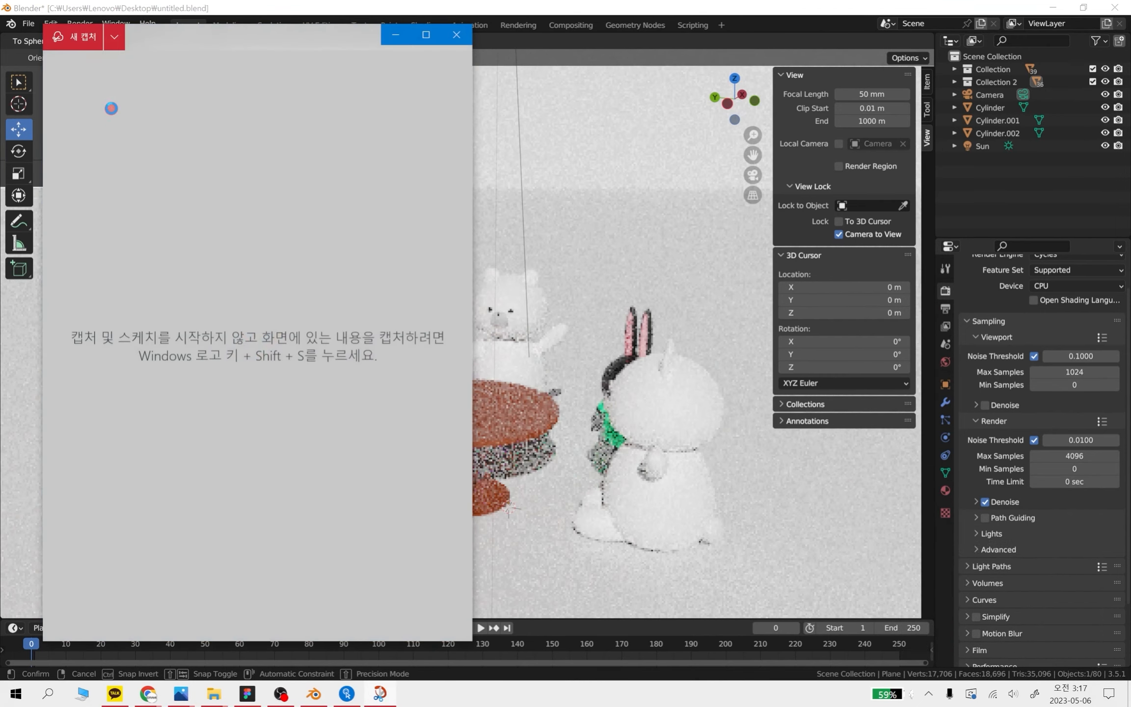
{"action": "left_click", "coordinate": [184, 37]}
{"action": "left_click_drag", "start_coordinate": [363, 38], "coordinate": [499, 36]}
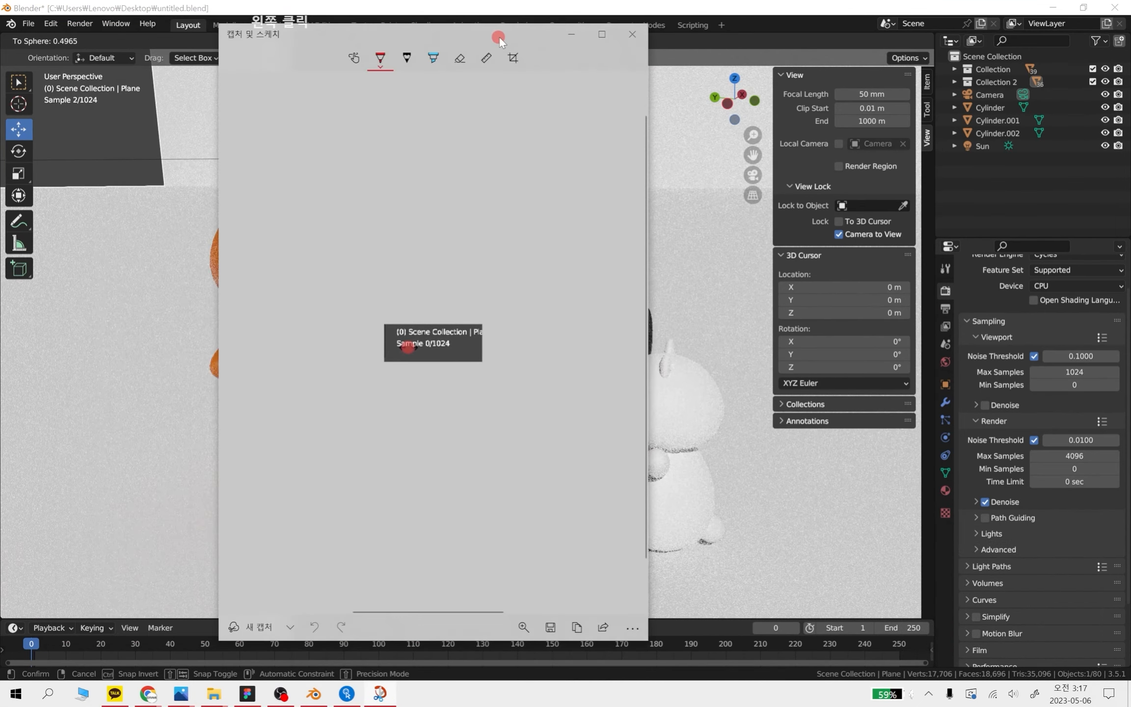
Underline the sample count in the capture with the red pen and close the capture without saving
{"action": "left_click_drag", "start_coordinate": [448, 350], "coordinate": [464, 351]}
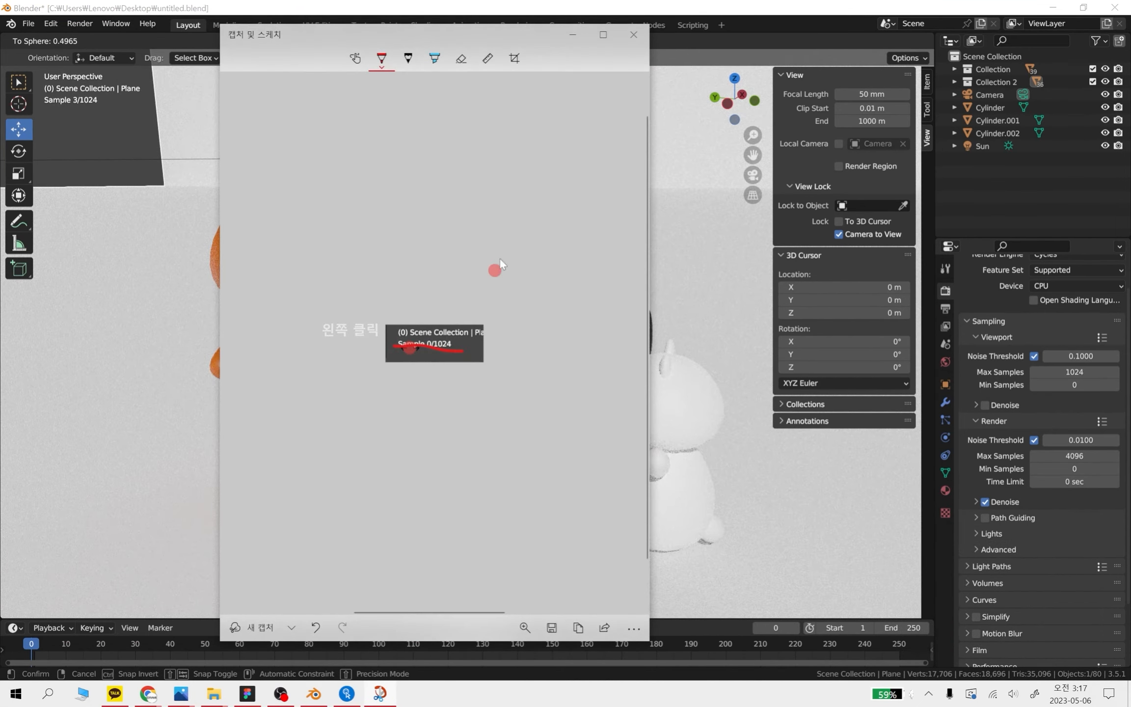
{"action": "left_click", "coordinate": [637, 32]}
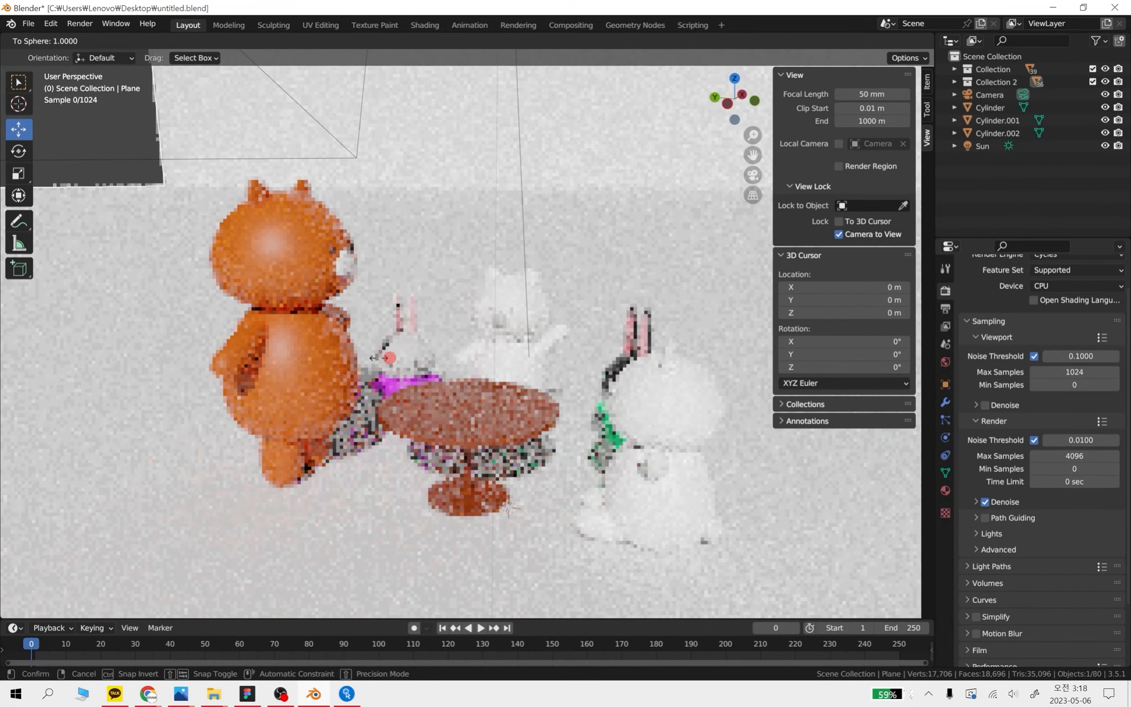
Confirm the pending To Sphere transform and deselect the plane
{"action": "left_click", "coordinate": [215, 360]}
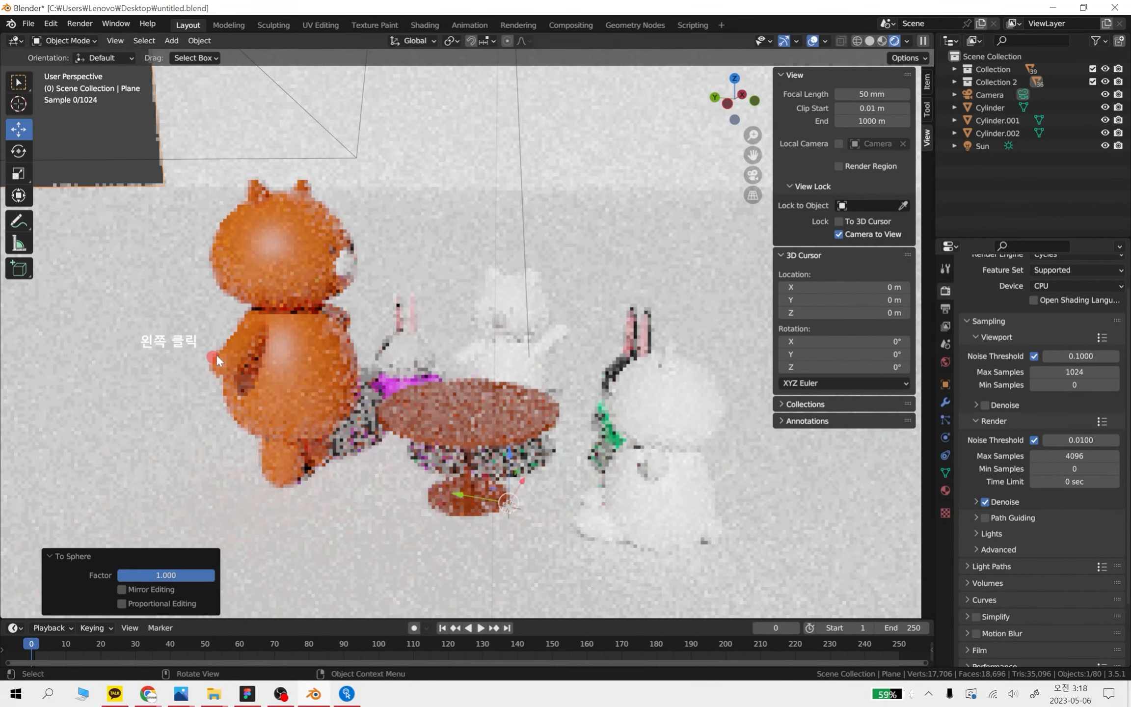
{"action": "left_click", "coordinate": [114, 147]}
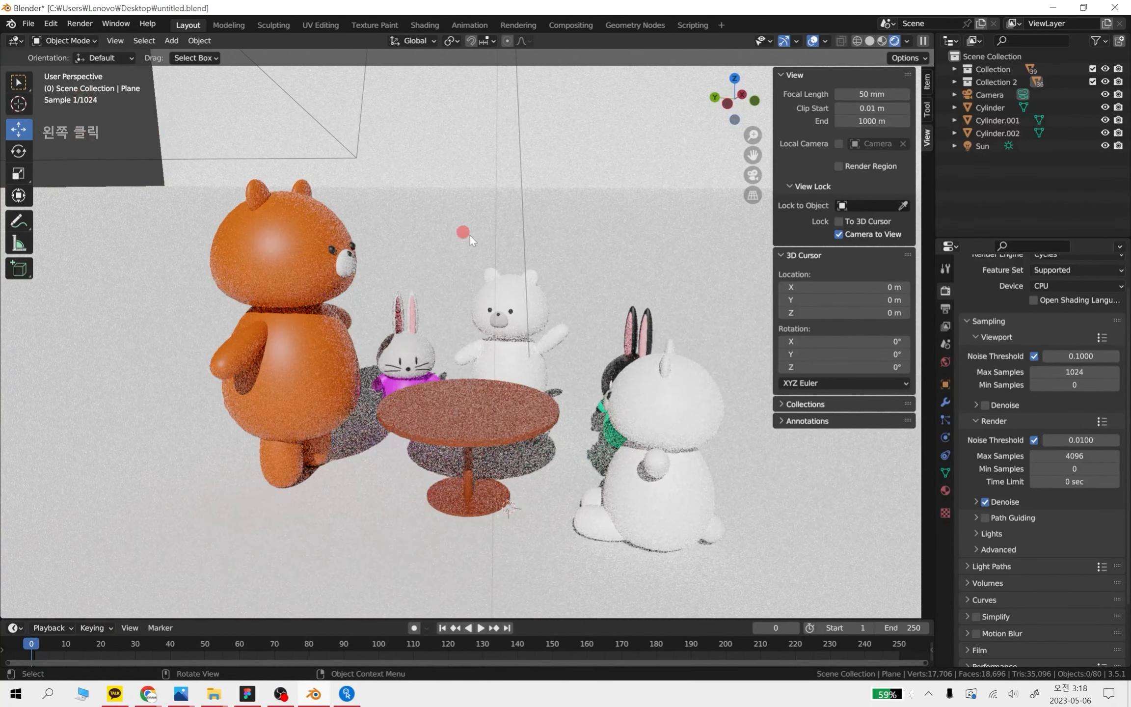
Set the Cycles maximum samples to 128 for both the viewport and the final render
{"action": "left_click", "coordinate": [1088, 372]}
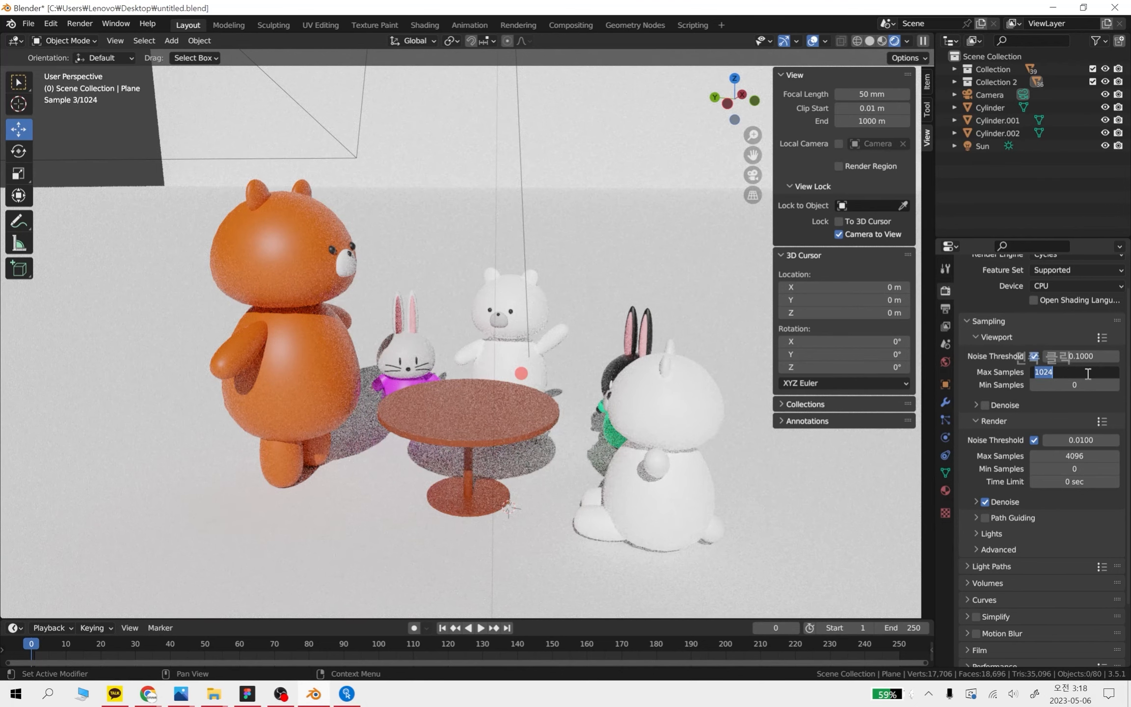
{"action": "type", "text": "128"}
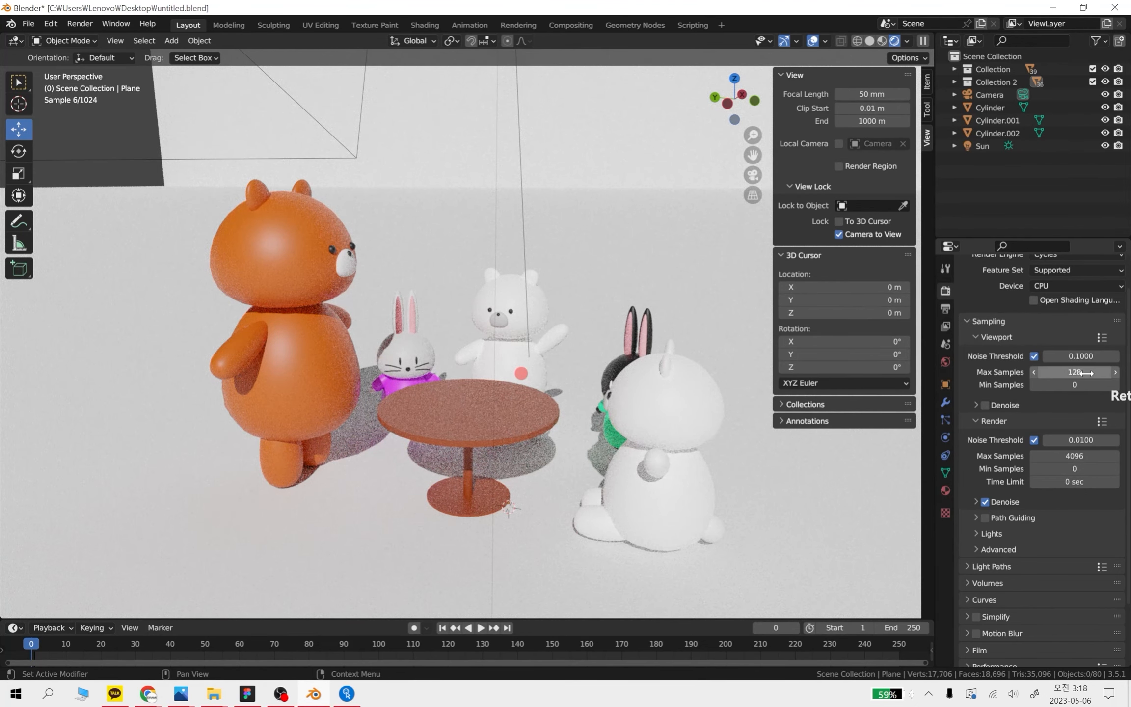
{"action": "left_click", "coordinate": [1090, 456]}
{"action": "type", "text": "128"}
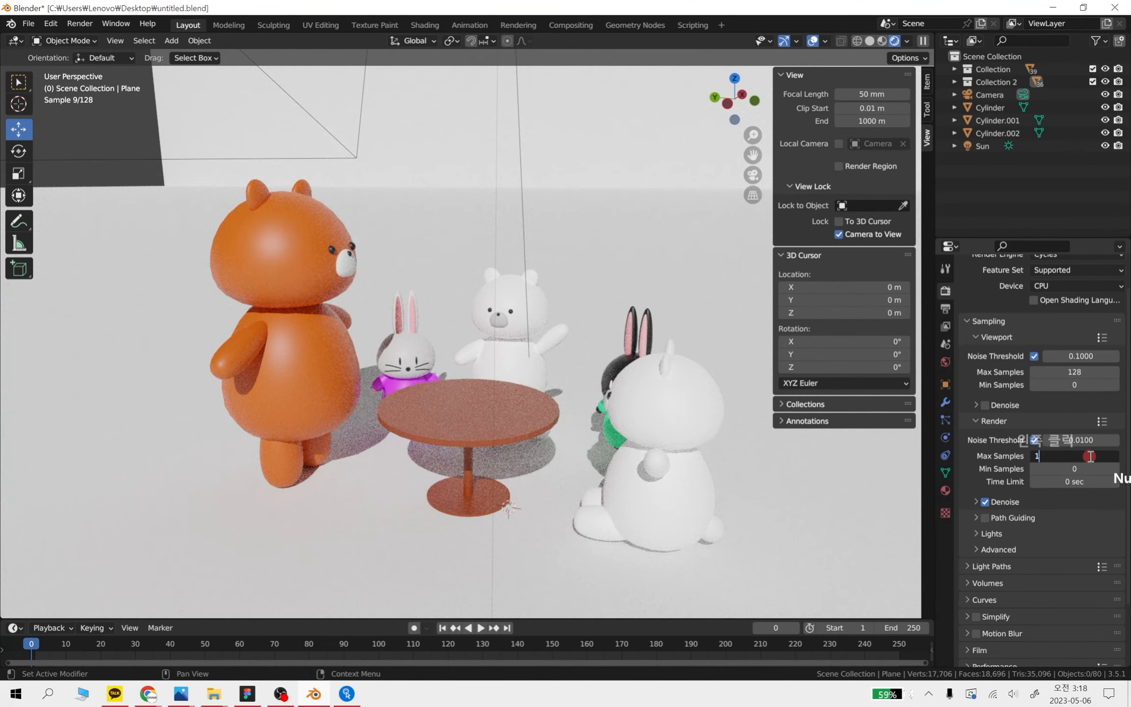
{"action": "key", "text": "Return"}
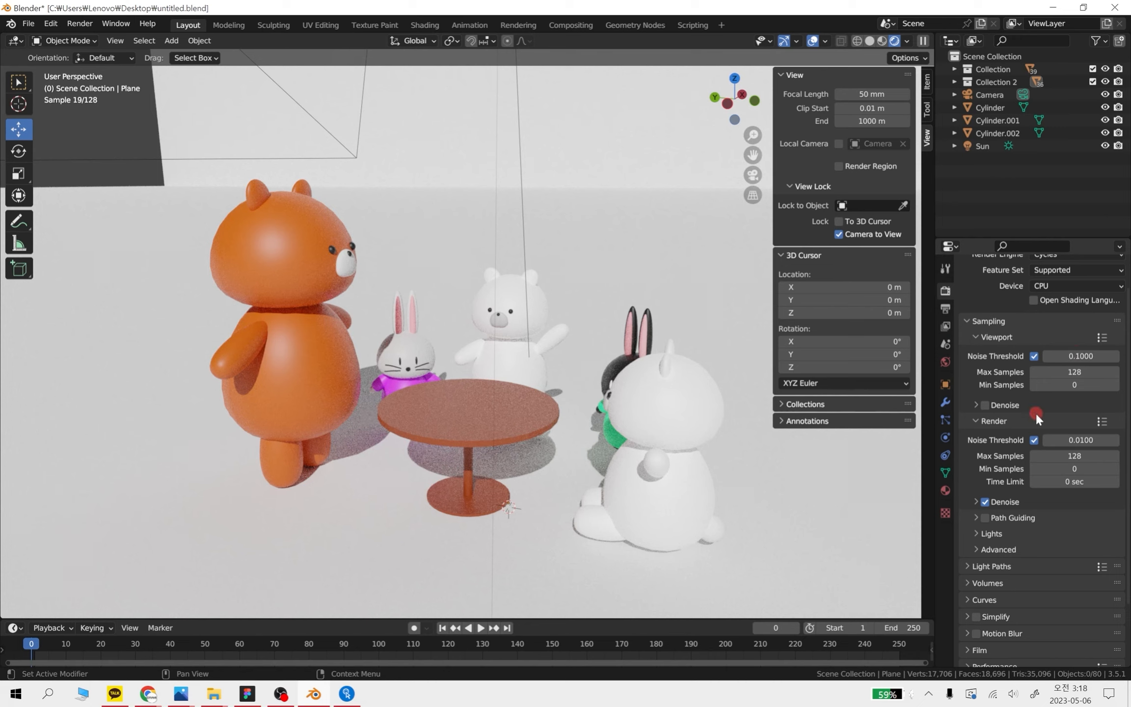
Take a rectangular screen capture of the viewport area around the orange bear, the nearby rabbit and the table
{"action": "left_click", "coordinate": [981, 403]}
{"action": "key", "text": "s"}
{"action": "left_click", "coordinate": [104, 156]}
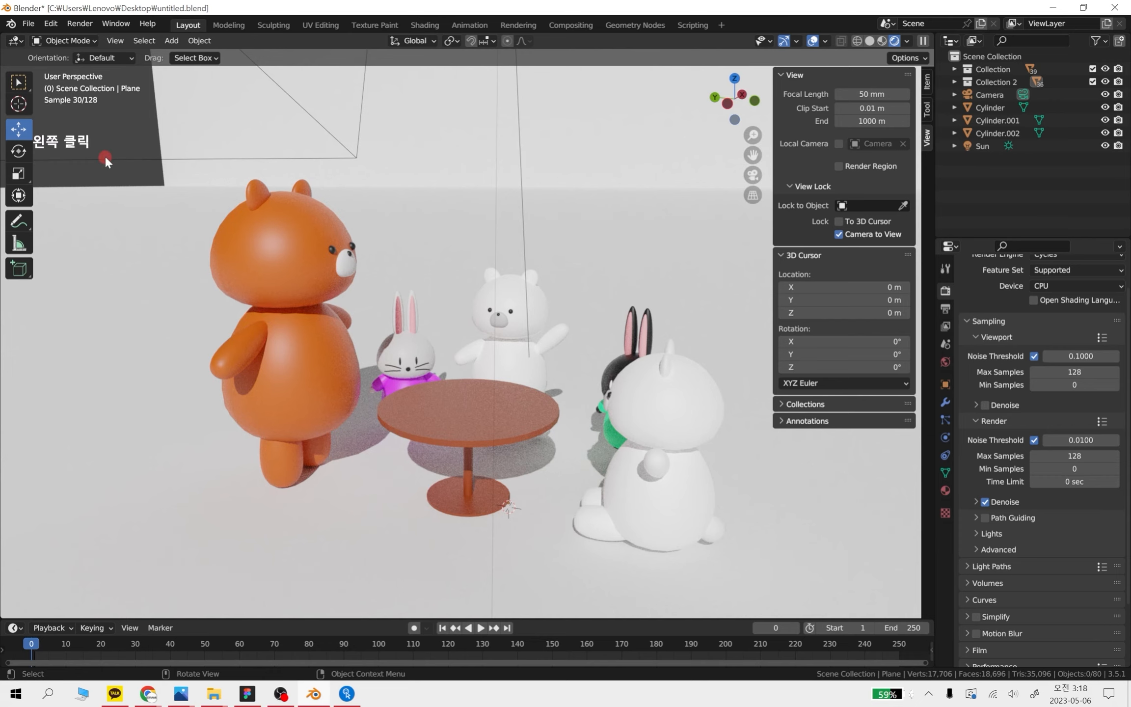
{"action": "key", "text": "shift+s"}
{"action": "key", "text": "shift+super+s"}
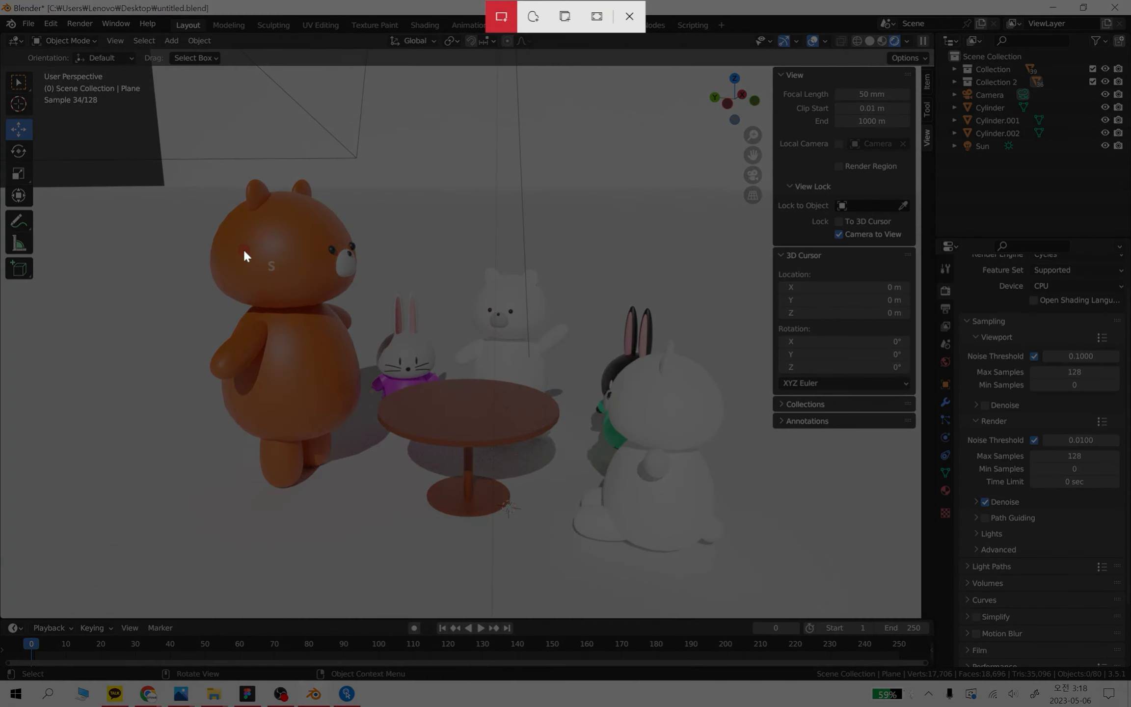
{"action": "left_click_drag", "start_coordinate": [188, 216], "coordinate": [553, 549]}
{"action": "left_click_drag", "start_coordinate": [552, 491], "coordinate": [554, 494]}
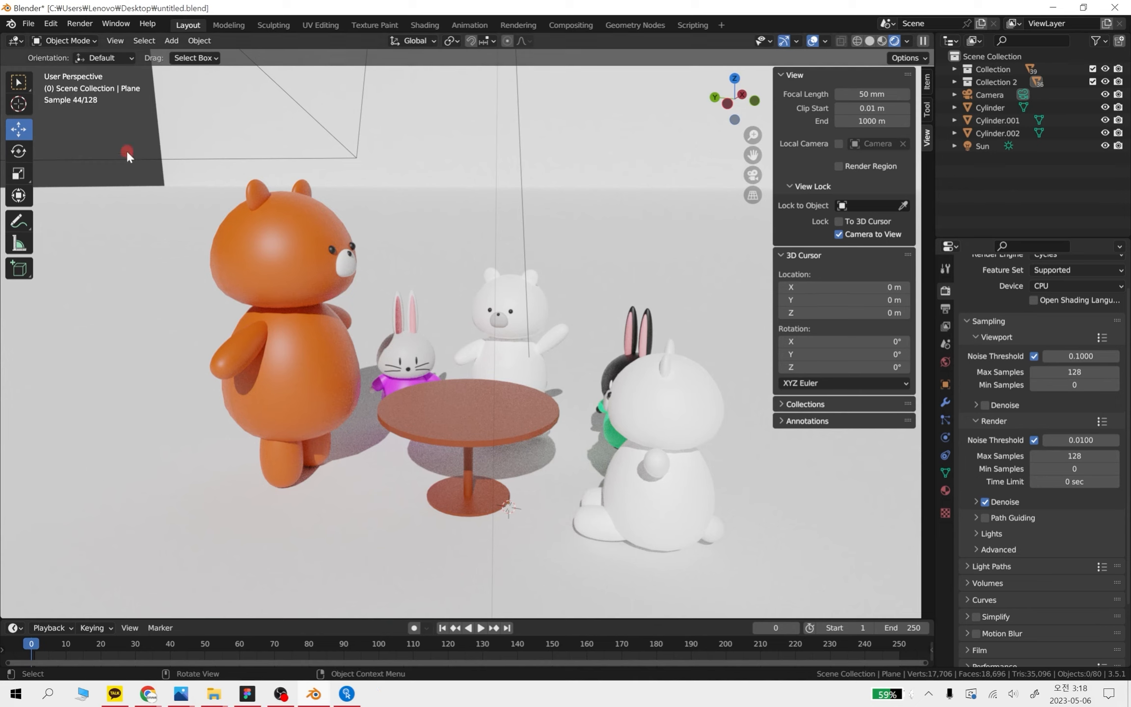
Set the Cycles render device to GPU Compute
{"action": "left_click", "coordinate": [1054, 285]}
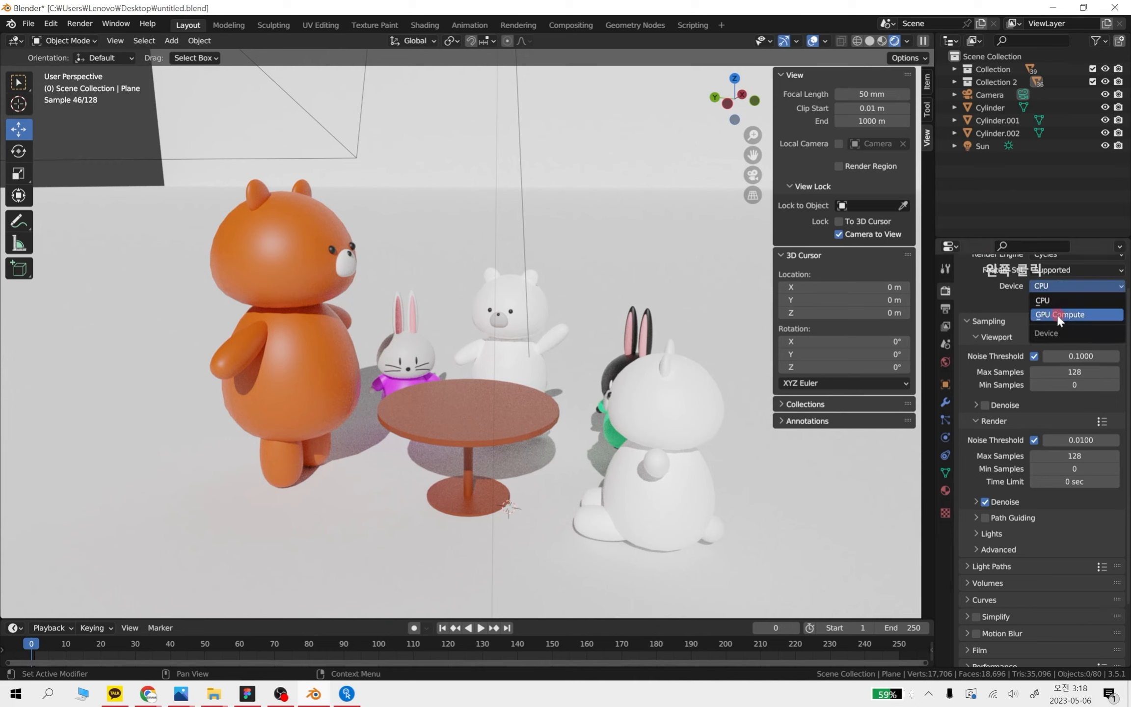
{"action": "left_click", "coordinate": [1058, 317]}
Open the capture in Snip & Sketch, examine the noise in the orange bear's shadow up close, and close the capture
{"action": "key", "text": "Print"}
{"action": "left_click", "coordinate": [928, 505]}
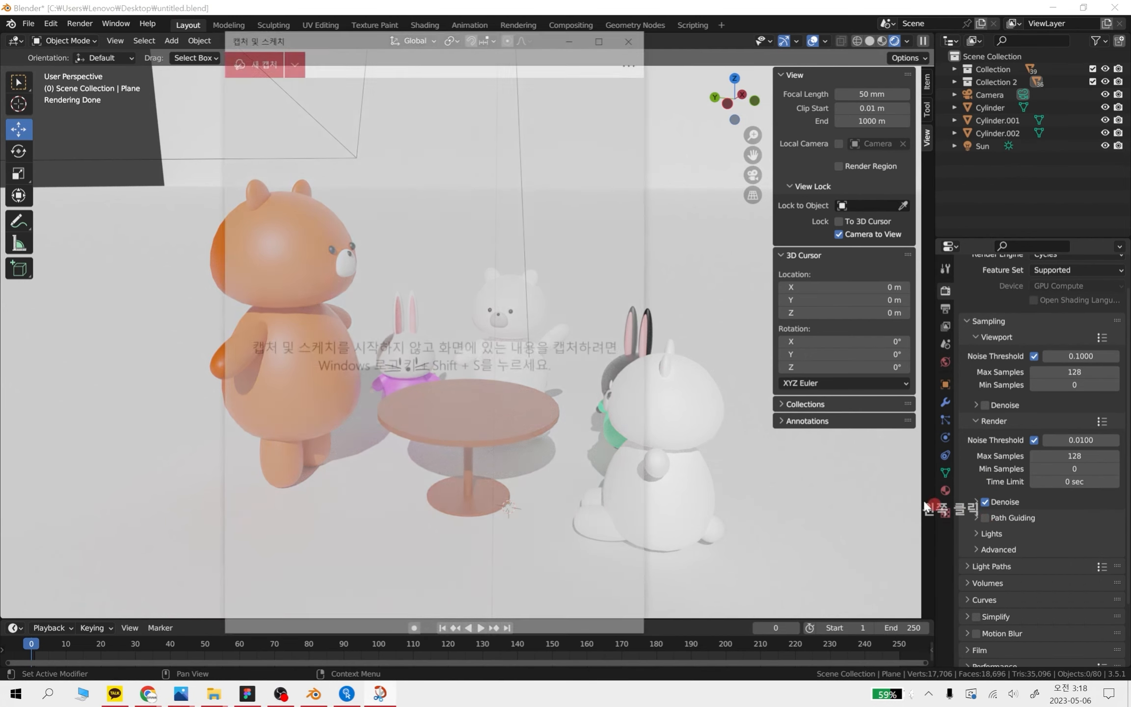
{"action": "scroll", "coordinate": [399, 395], "scroll_direction": "up", "scroll_amount": 5, "text": "ctrl"}
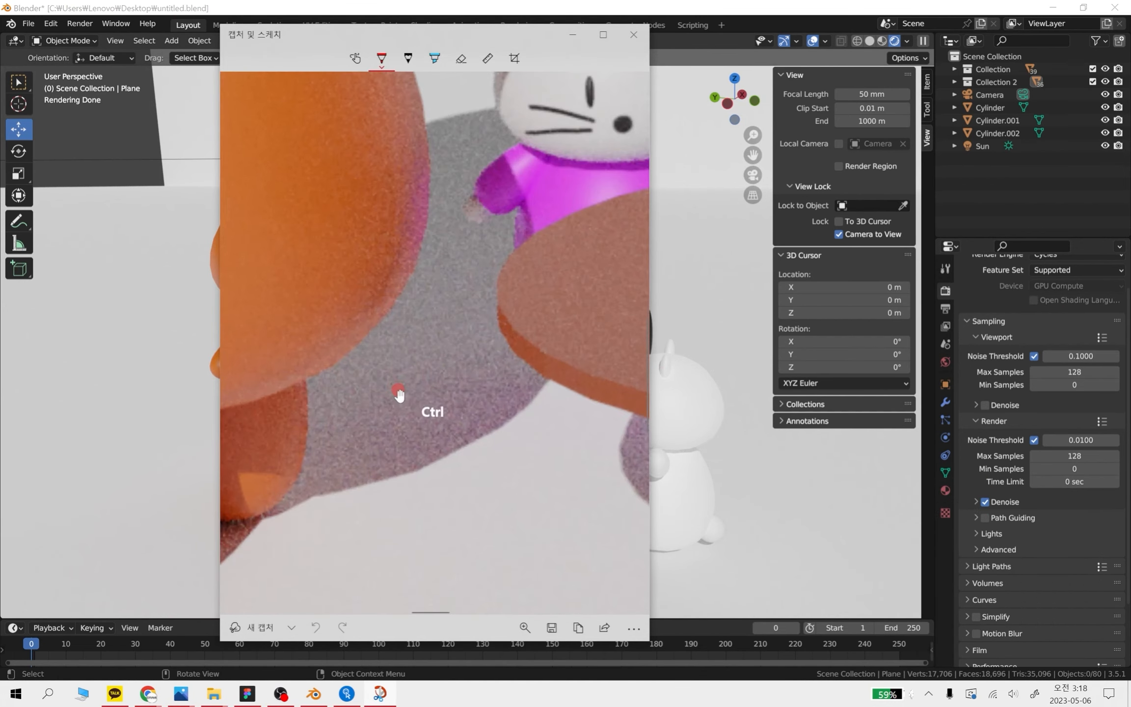
{"action": "mouse_move", "coordinate": [403, 265]}
{"action": "left_mouse_down"}
{"action": "mouse_move", "coordinate": [296, 378]}
{"action": "mouse_move", "coordinate": [283, 454]}
{"action": "mouse_move", "coordinate": [523, 436]}
{"action": "mouse_move", "coordinate": [545, 138]}
{"action": "mouse_move", "coordinate": [313, 160]}
{"action": "mouse_move", "coordinate": [291, 391]}
{"action": "mouse_move", "coordinate": [447, 526]}
{"action": "left_mouse_up"}
{"action": "scroll", "coordinate": [452, 432], "scroll_direction": "up", "scroll_amount": 3}
{"action": "left_click", "coordinate": [633, 35]}
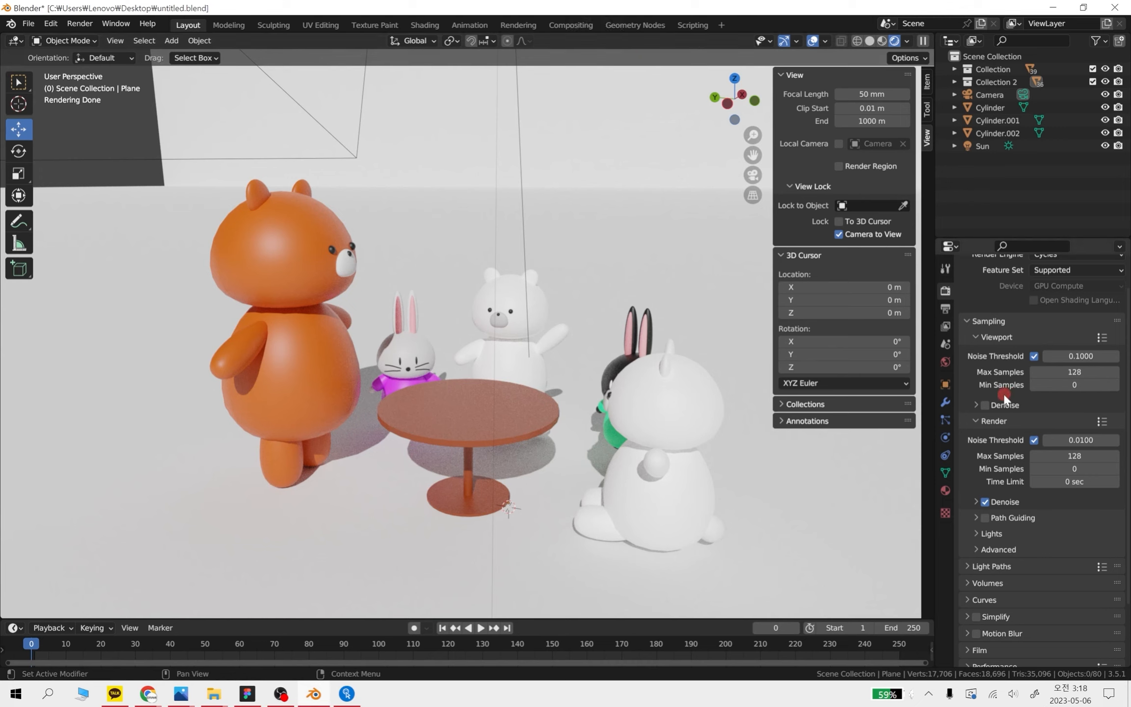
Enable viewport denoising and take a rectangular screen capture of the orange bear's lower body and the table
{"action": "left_click", "coordinate": [986, 404]}
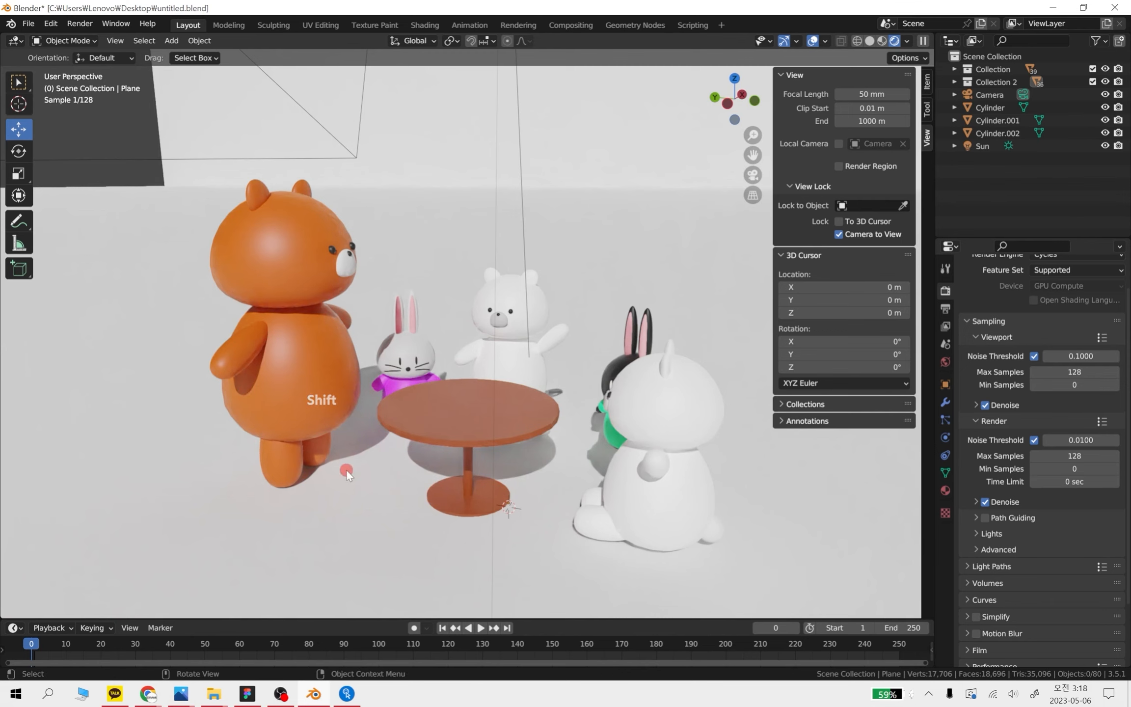
{"action": "key", "text": "shift+super+s"}
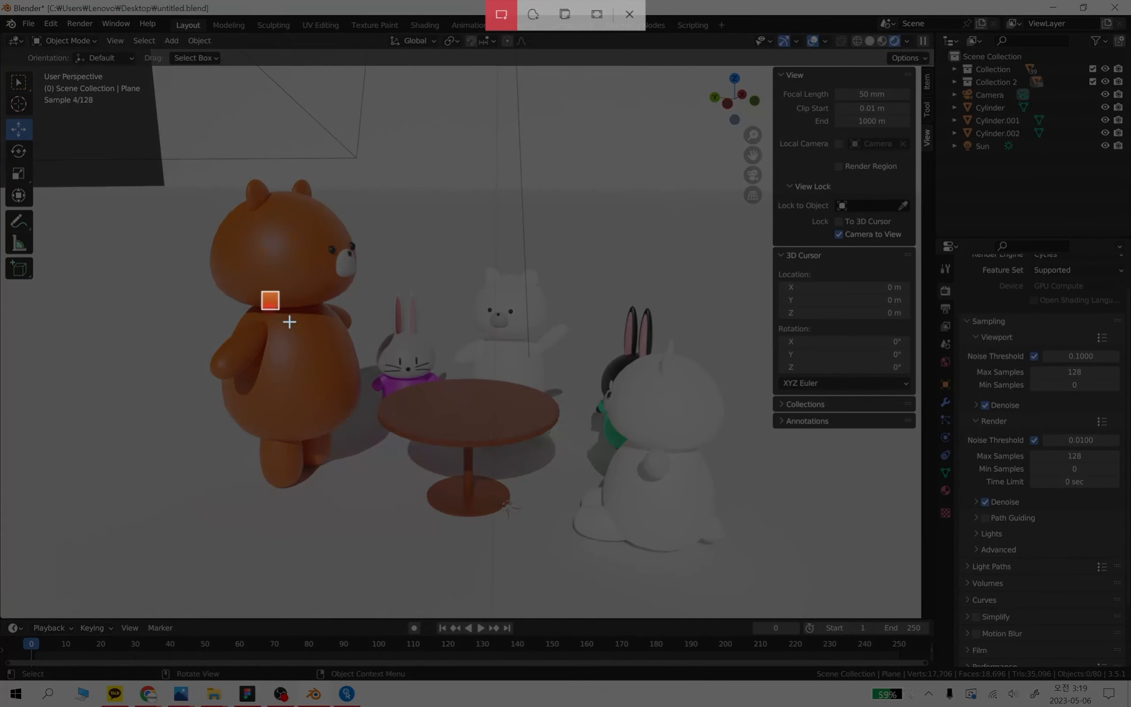
{"action": "left_click_drag", "start_coordinate": [263, 293], "coordinate": [489, 523]}
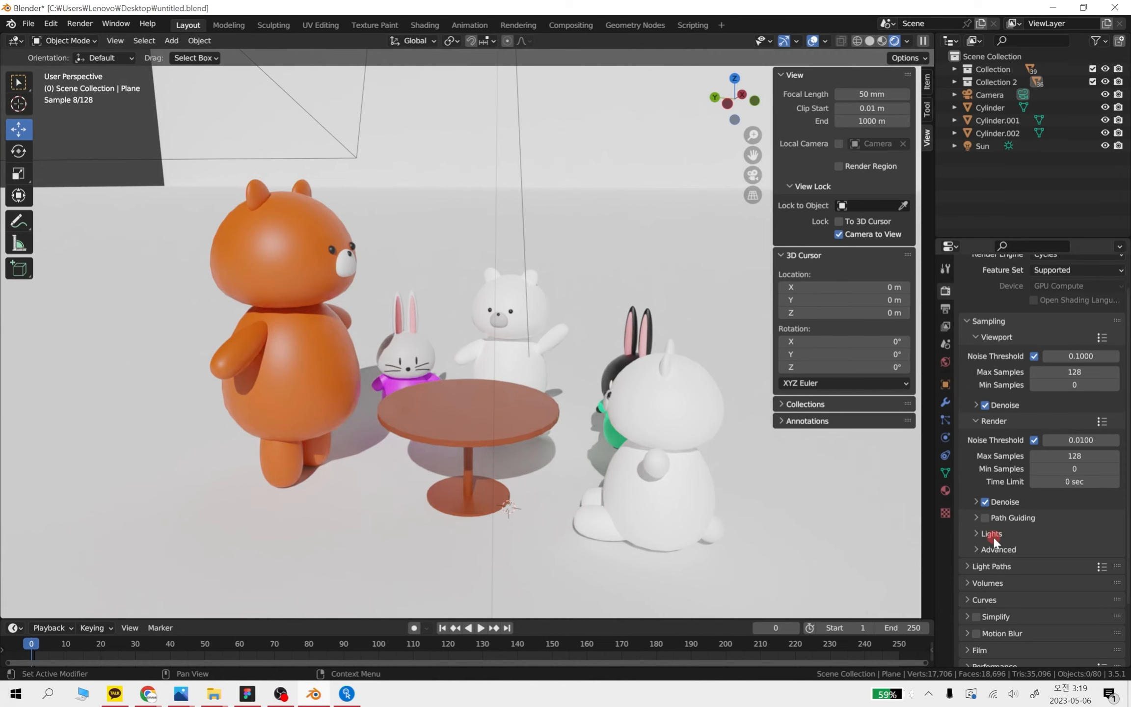
Open the capture, mark the denoised shadow beside the orange bear in red, examine it up close and close the capture
{"action": "left_click", "coordinate": [1027, 537]}
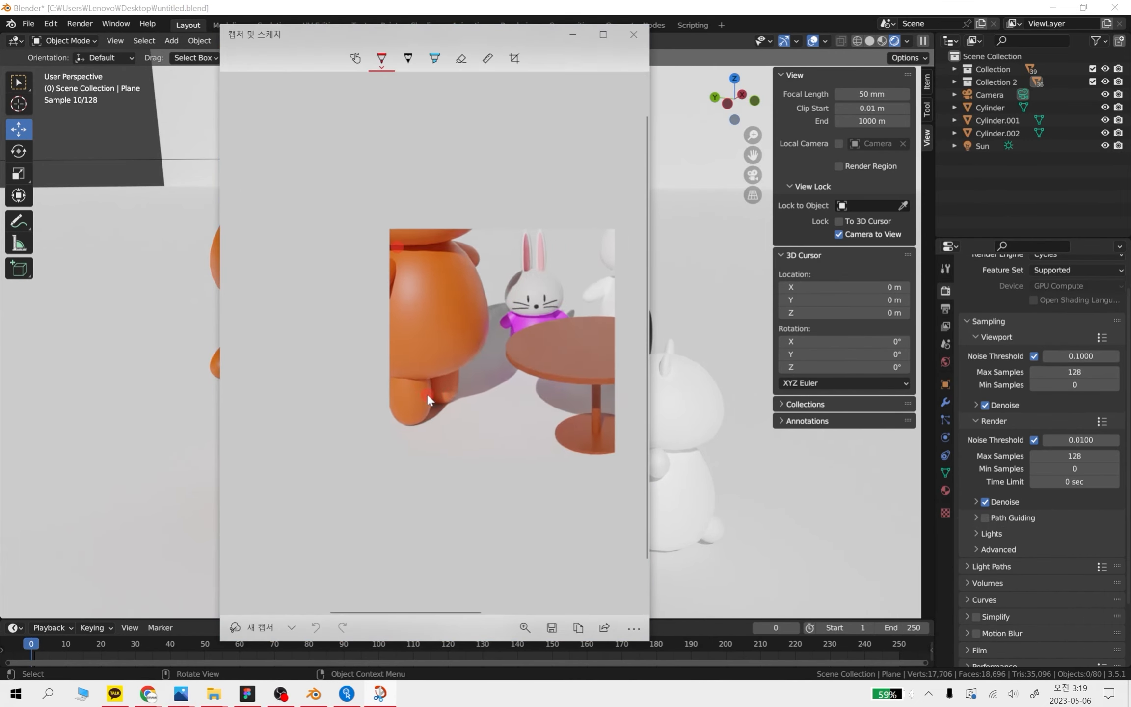
{"action": "scroll", "coordinate": [410, 391], "scroll_direction": "up", "scroll_amount": 2, "text": "ctrl"}
{"action": "left_click_drag", "start_coordinate": [326, 449], "coordinate": [495, 424]}
{"action": "scroll", "coordinate": [441, 371], "scroll_direction": "up", "scroll_amount": 4, "text": "ctrl"}
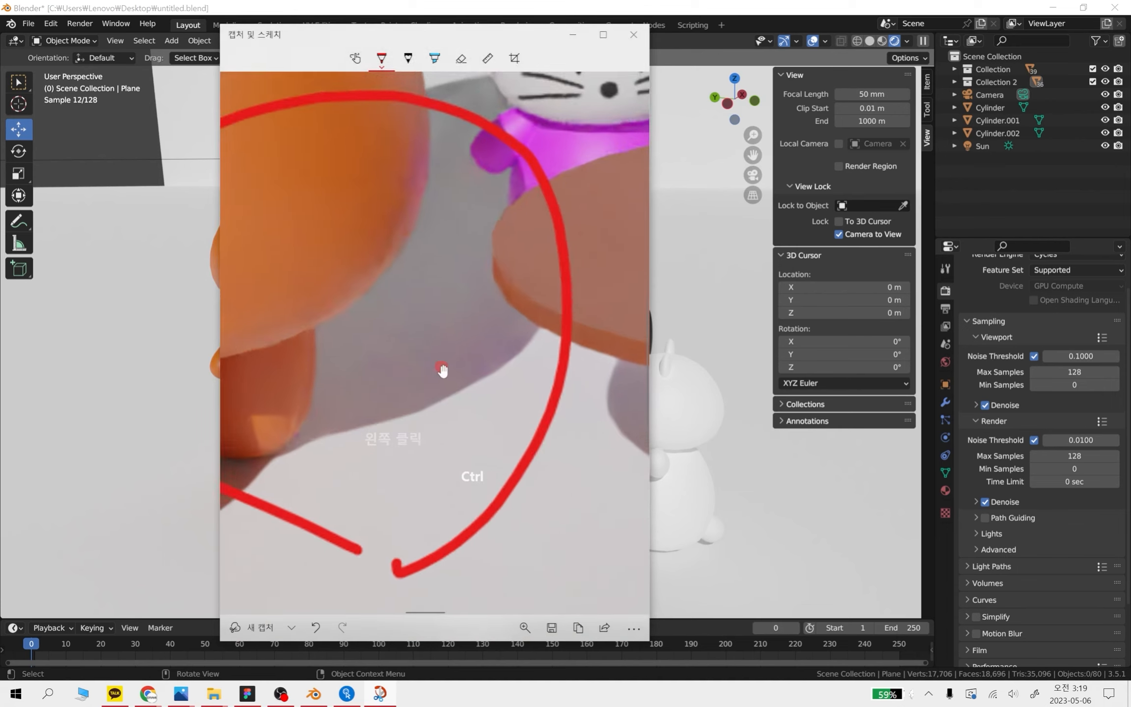
{"action": "left_click_drag", "start_coordinate": [435, 396], "coordinate": [498, 426]}
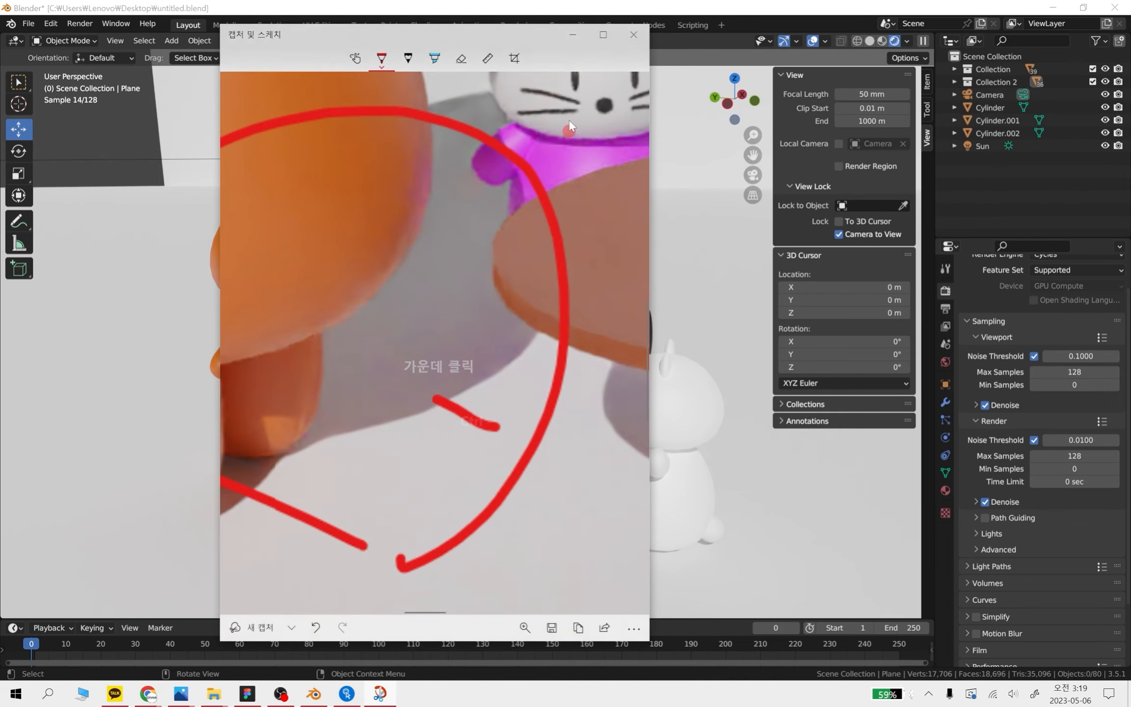
{"action": "left_click", "coordinate": [632, 35]}
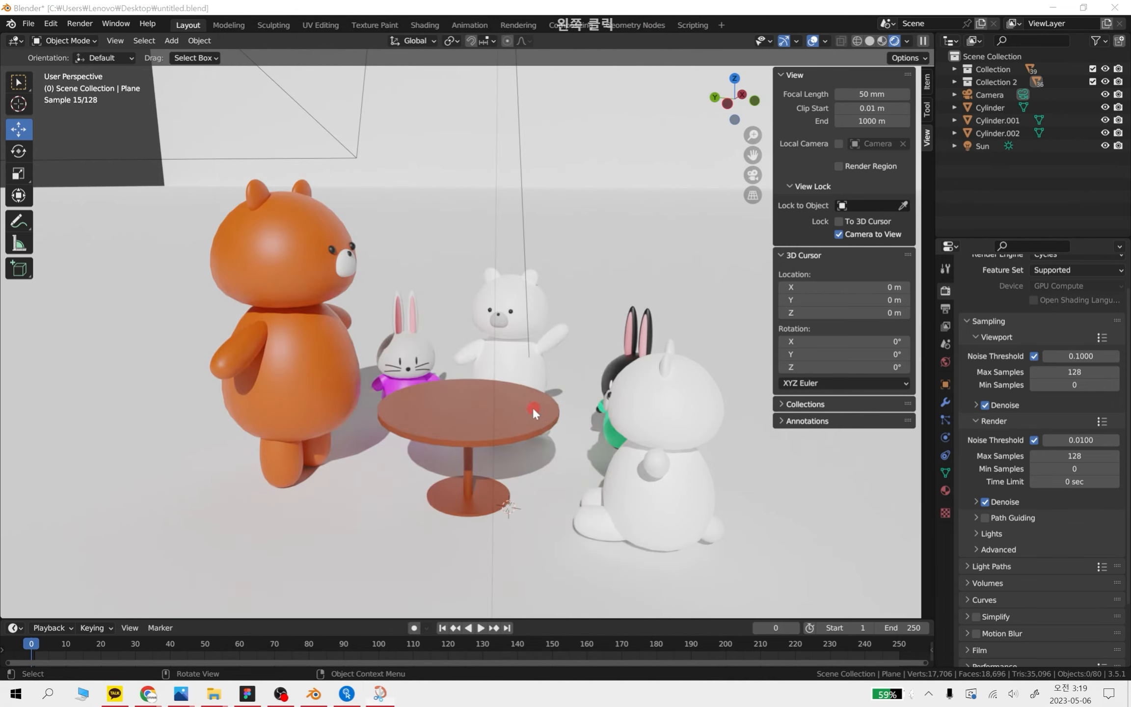
Turn viewport denoising off again
{"action": "left_click", "coordinate": [1009, 404]}
{"action": "left_click", "coordinate": [977, 406]}
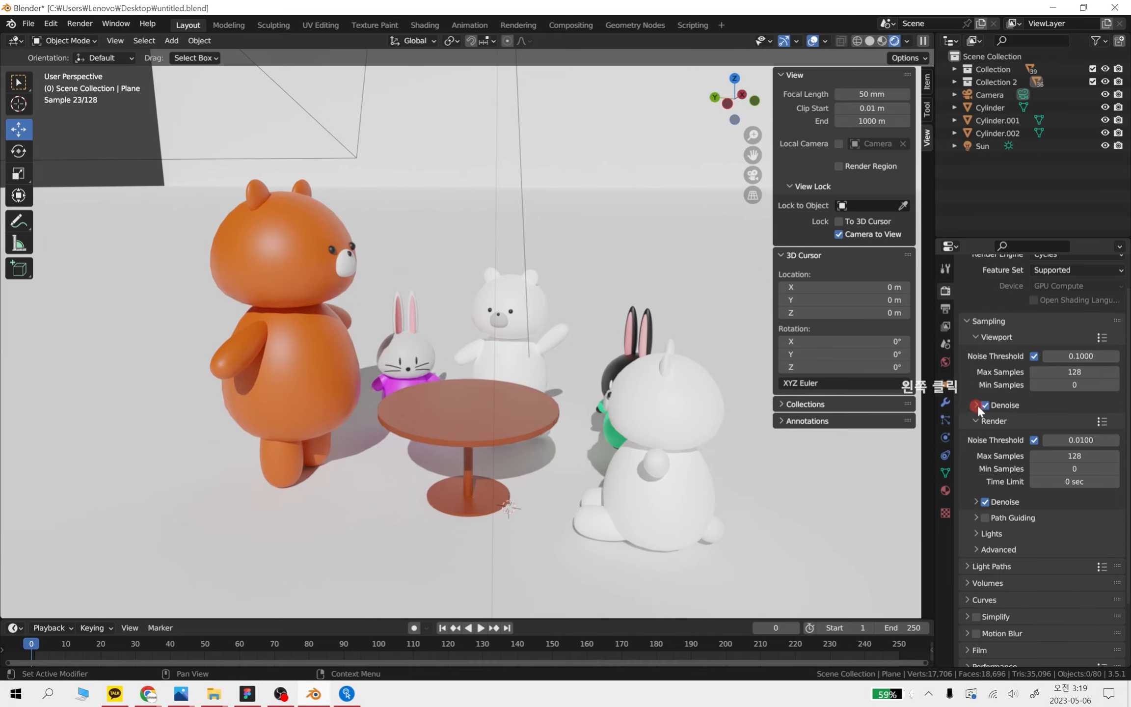
{"action": "left_click", "coordinate": [984, 405]}
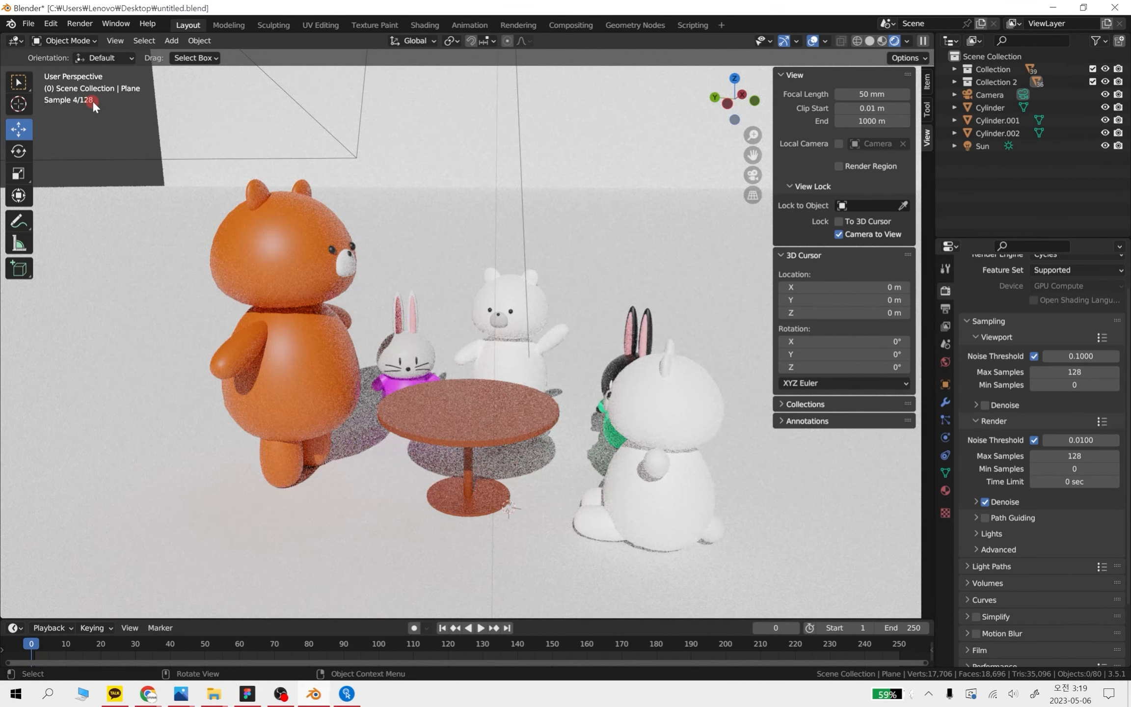
Review the available Cycles render devices, keeping GPU Compute selected
{"action": "scroll", "coordinate": [1062, 315], "scroll_direction": "up", "scroll_amount": 1}
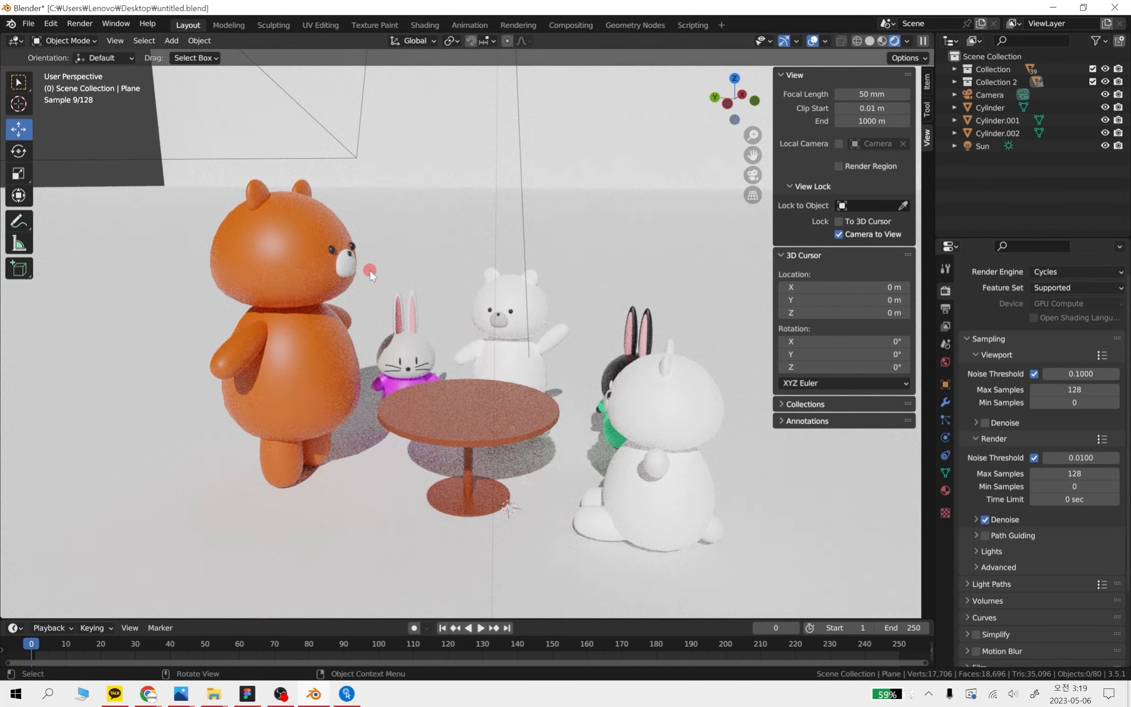
{"action": "left_click", "coordinate": [1100, 298]}
{"action": "scroll", "coordinate": [1054, 303], "scroll_direction": "up", "scroll_amount": 2}
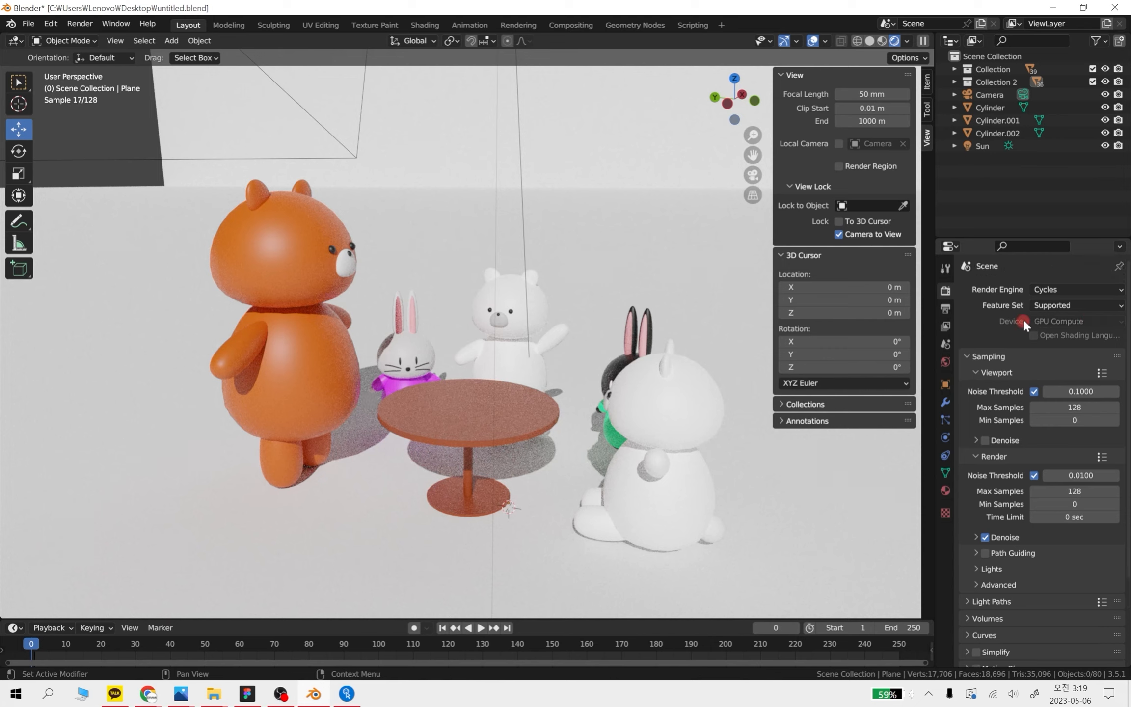
{"action": "left_click", "coordinate": [1058, 321]}
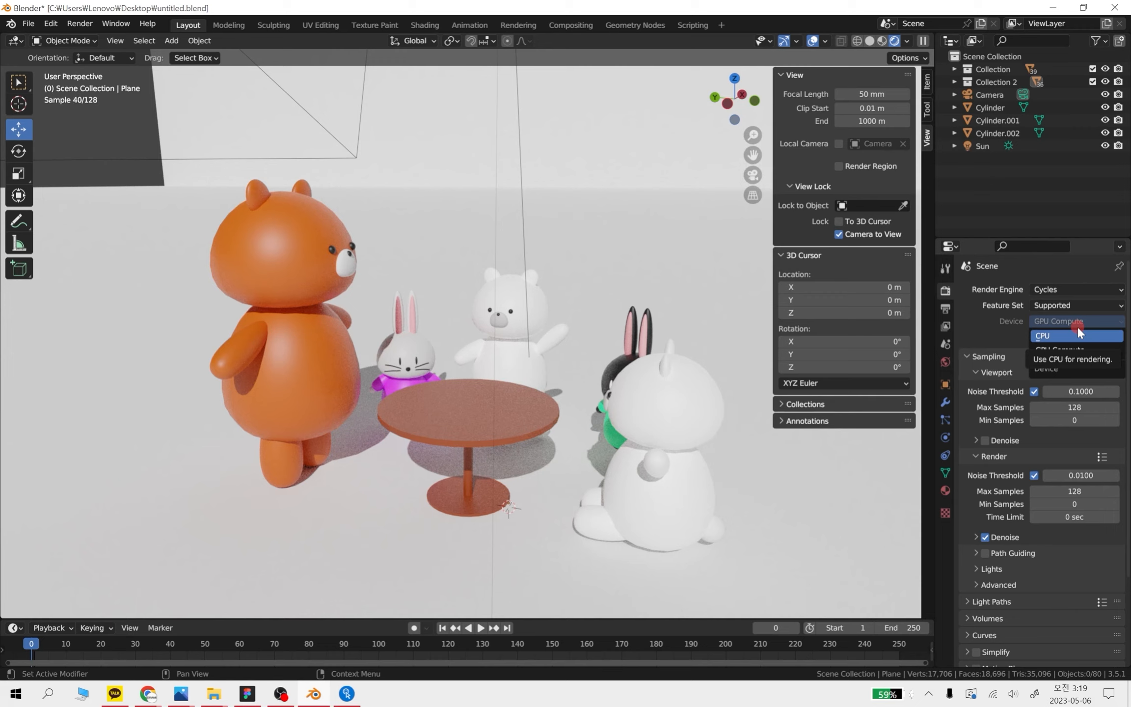
{"action": "left_click", "coordinate": [1041, 347]}
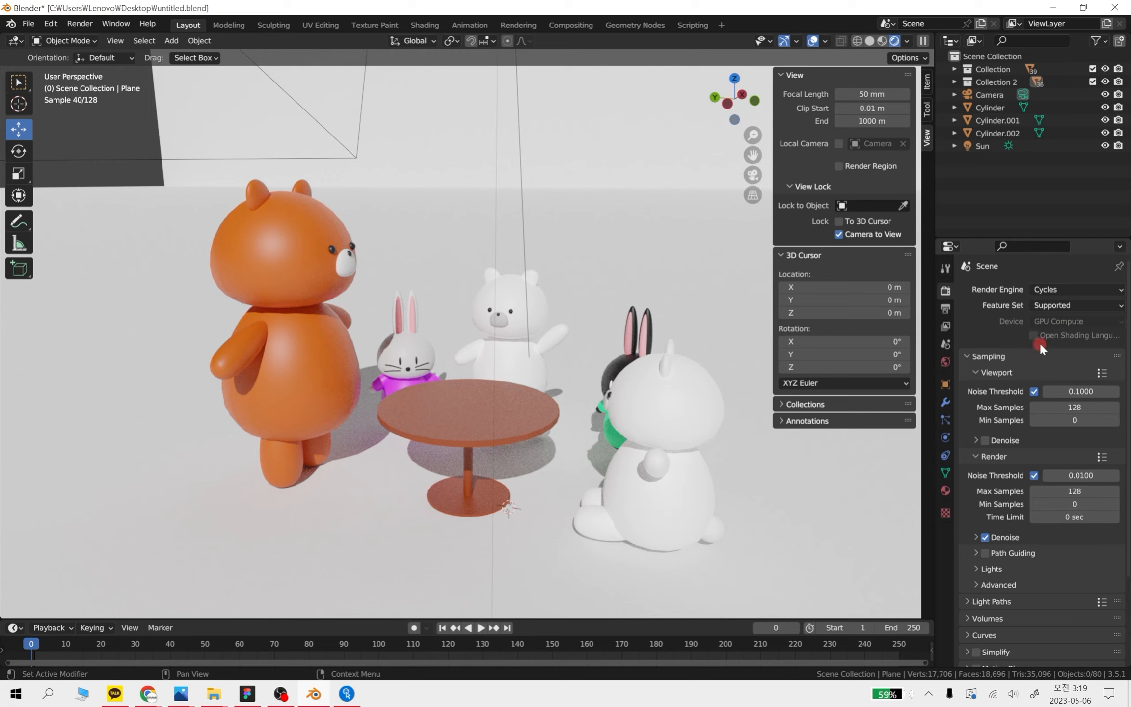
{"action": "left_click", "coordinate": [1091, 320]}
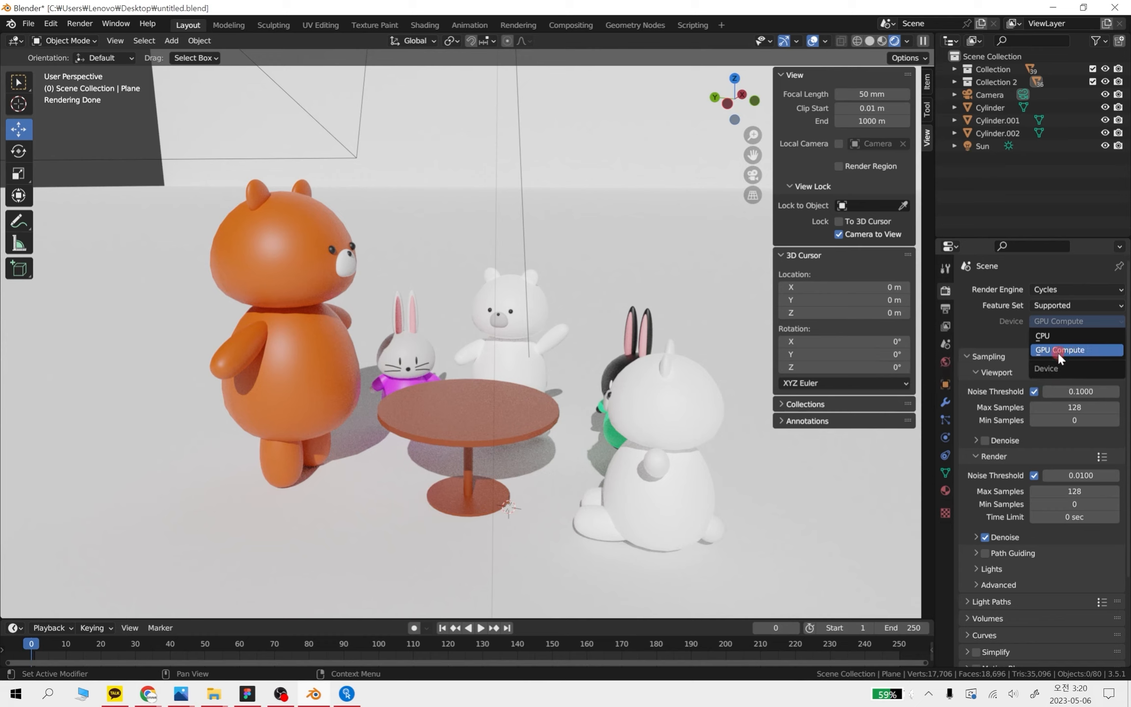
{"action": "left_click", "coordinate": [1071, 351]}
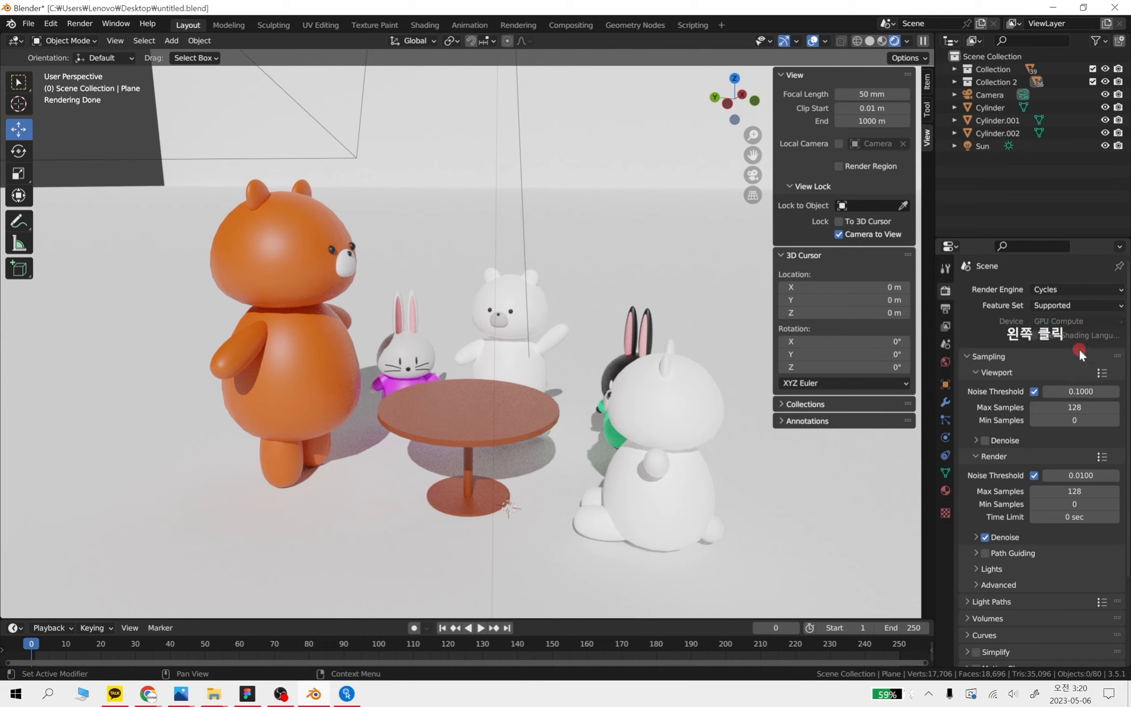
Switch the Cycles render device to CPU and back to GPU Compute, and return to the sampling settings
{"action": "left_click", "coordinate": [1074, 320]}
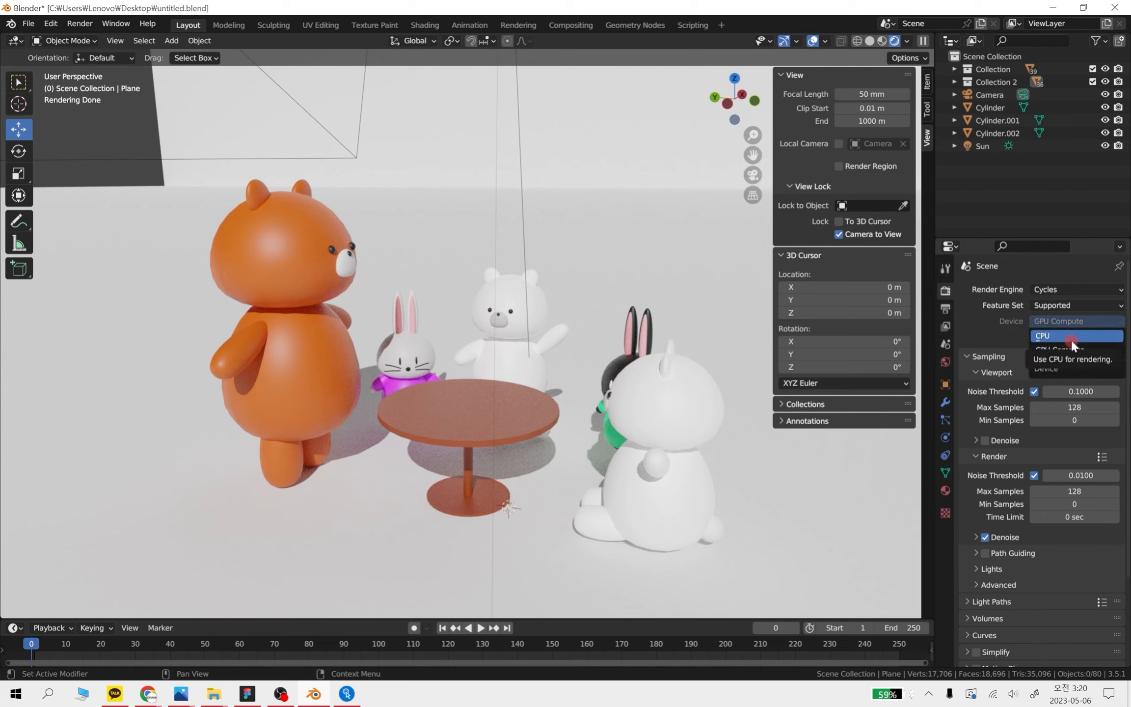
{"action": "left_click", "coordinate": [1063, 336]}
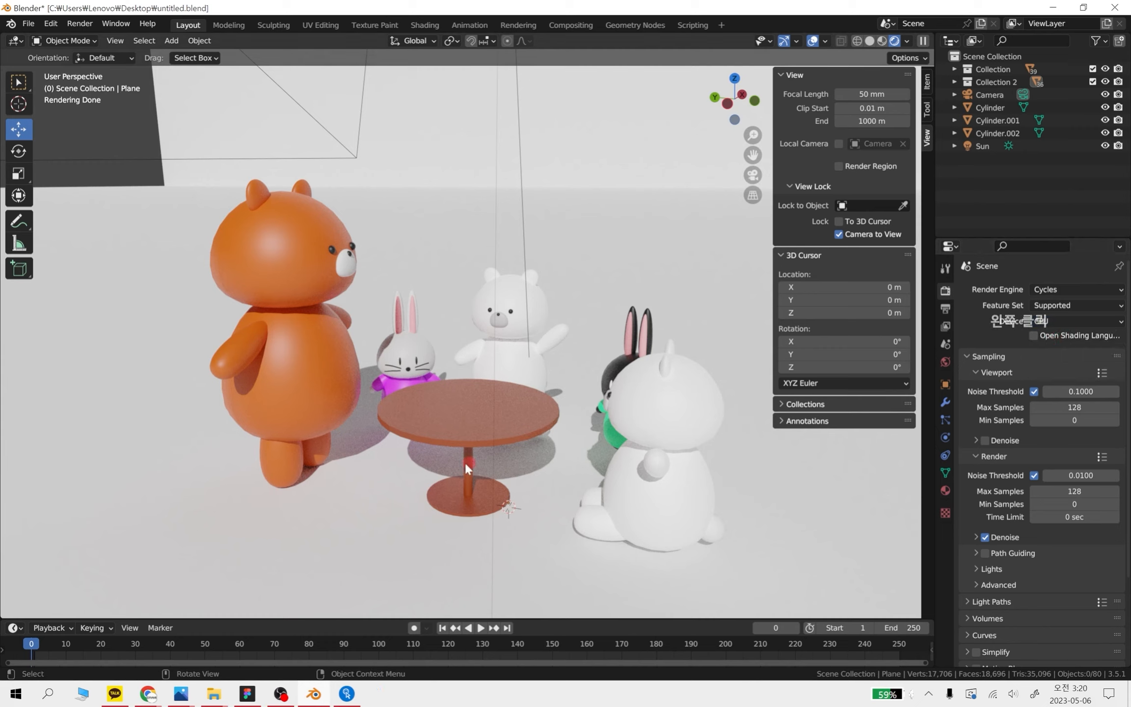
{"action": "left_click", "coordinate": [1081, 319]}
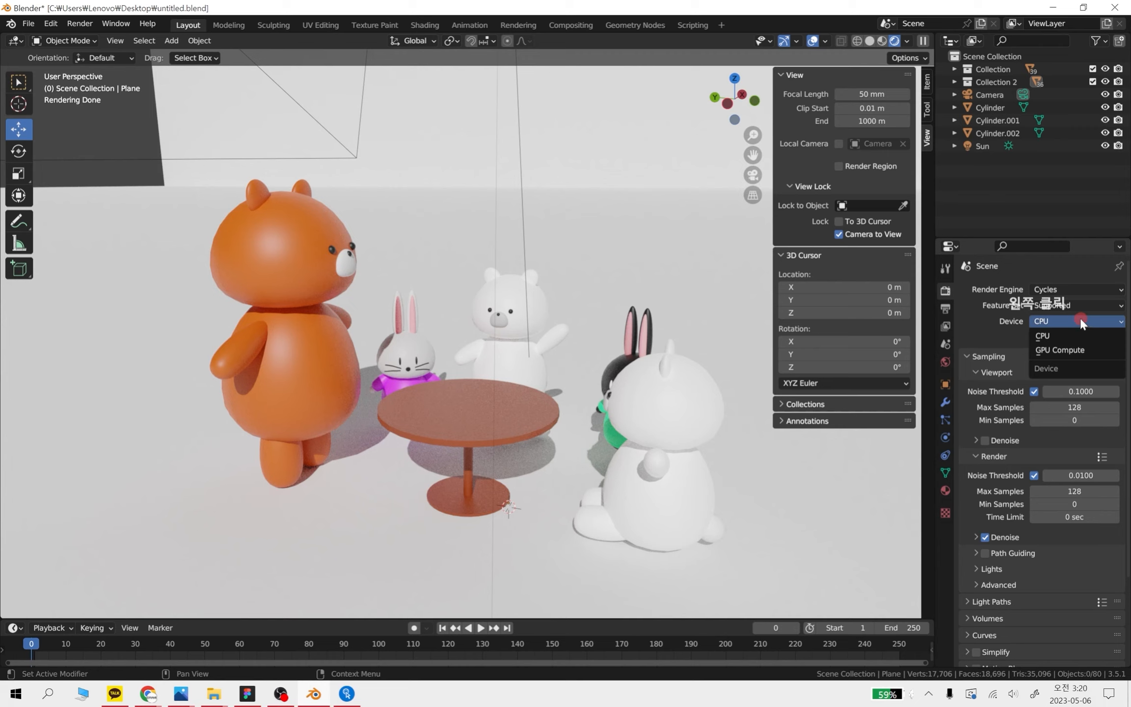
{"action": "left_click", "coordinate": [1069, 347]}
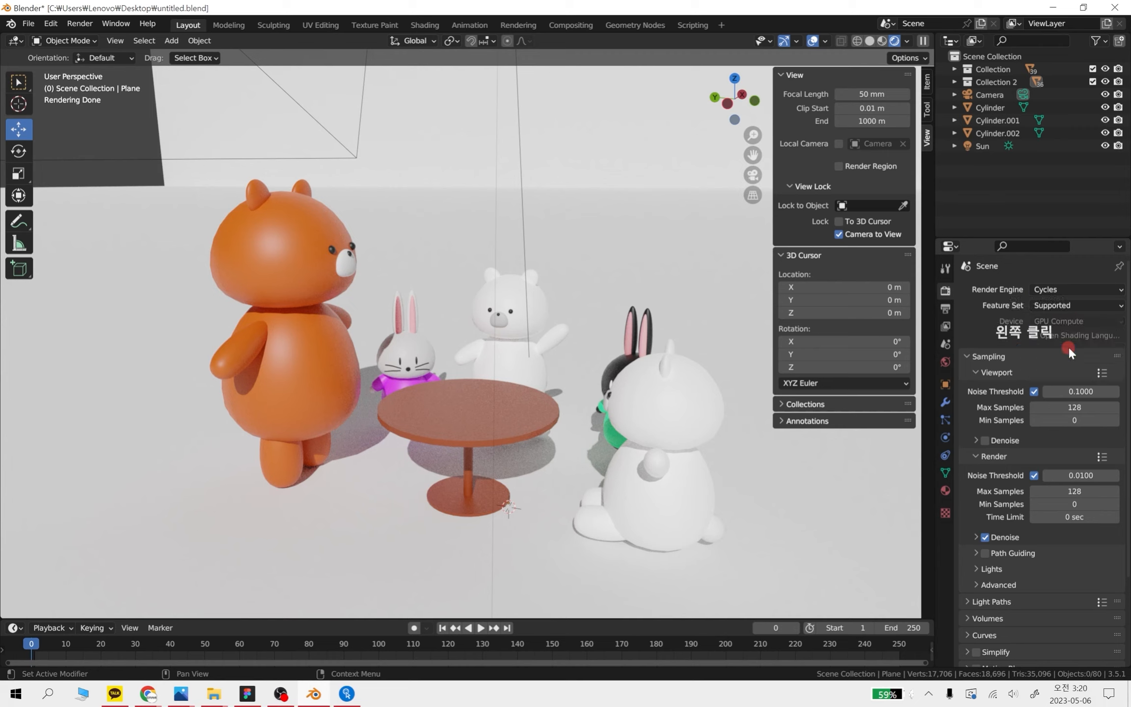
{"action": "left_click", "coordinate": [1083, 320]}
{"action": "scroll", "coordinate": [987, 393], "scroll_direction": "down", "scroll_amount": 2}
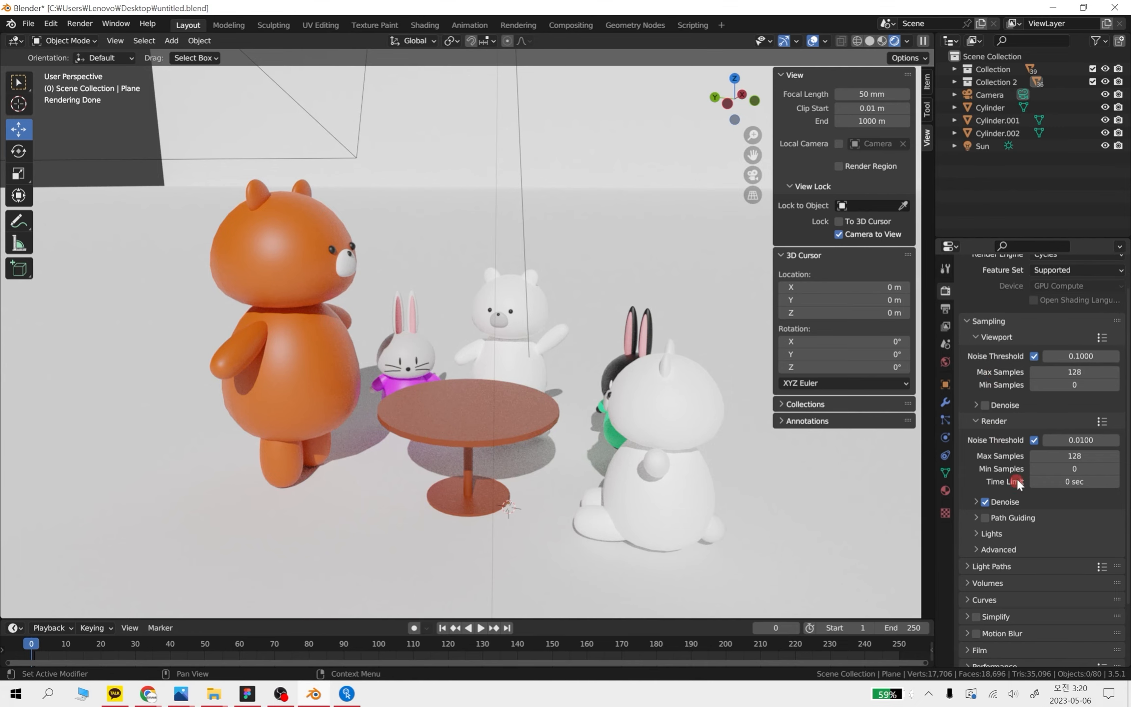
Start rendering the image and move the render window clear of the sampling settings
{"action": "left_click", "coordinate": [81, 23]}
{"action": "left_click", "coordinate": [103, 37]}
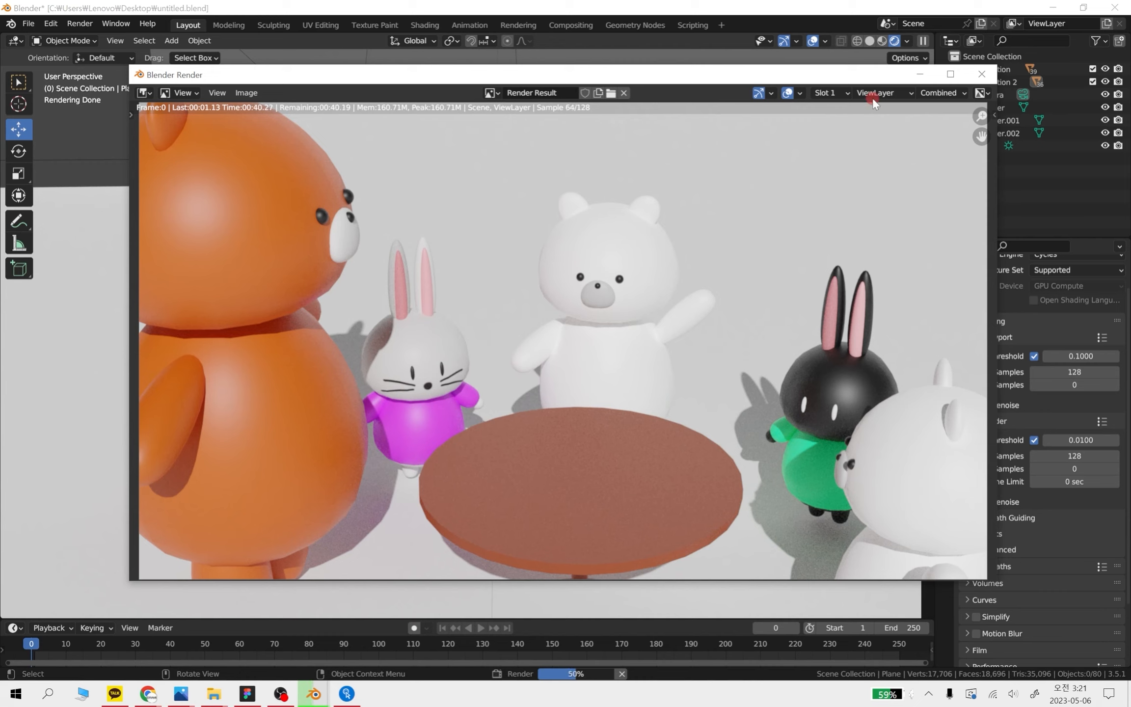
{"action": "left_click_drag", "start_coordinate": [848, 75], "coordinate": [825, 61]}
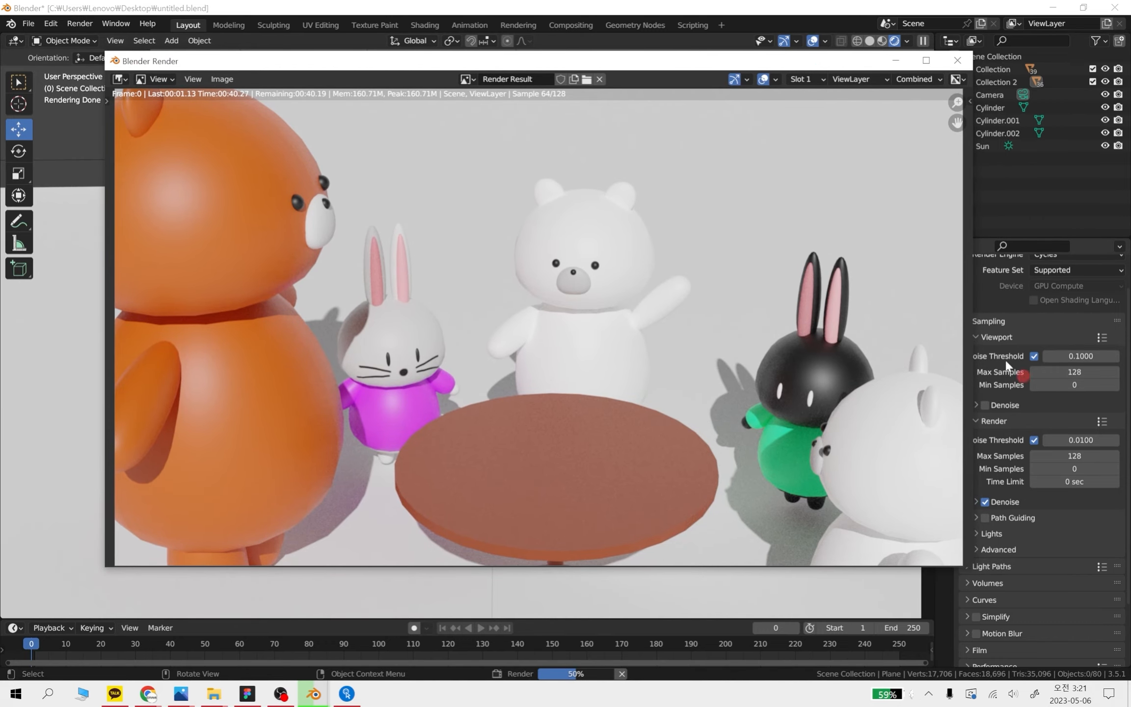
Save the finished render to the Desktop as 2.png and close the render window
{"action": "left_click", "coordinate": [340, 106]}
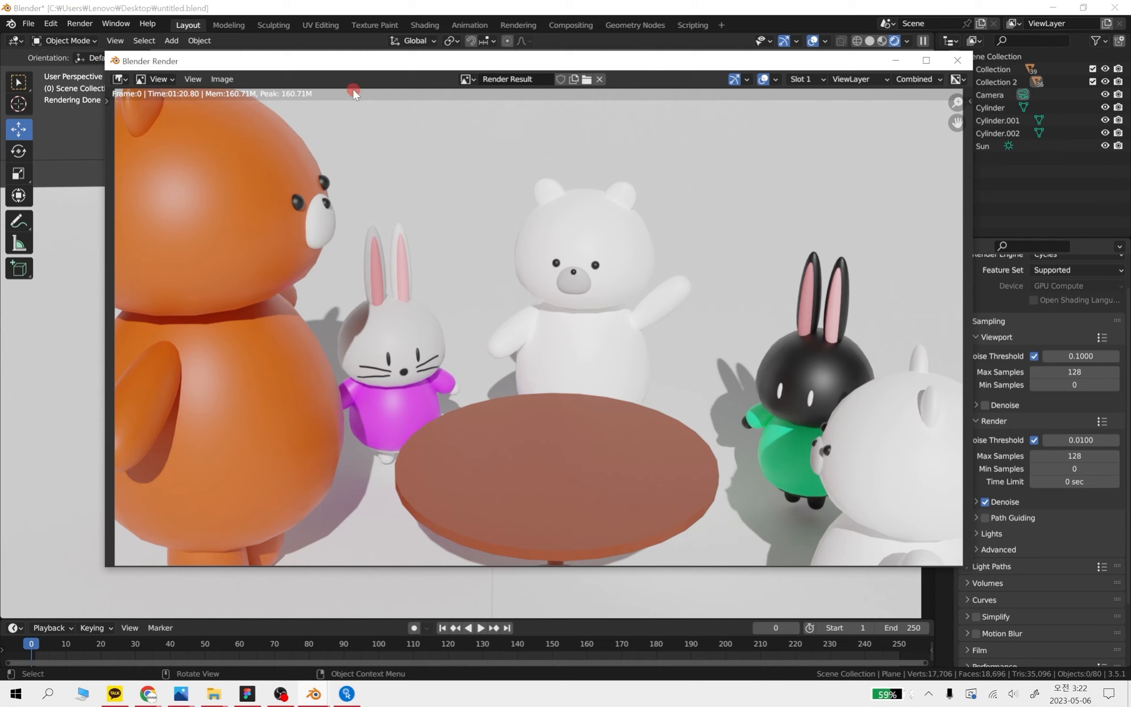
{"action": "left_click", "coordinate": [217, 79]}
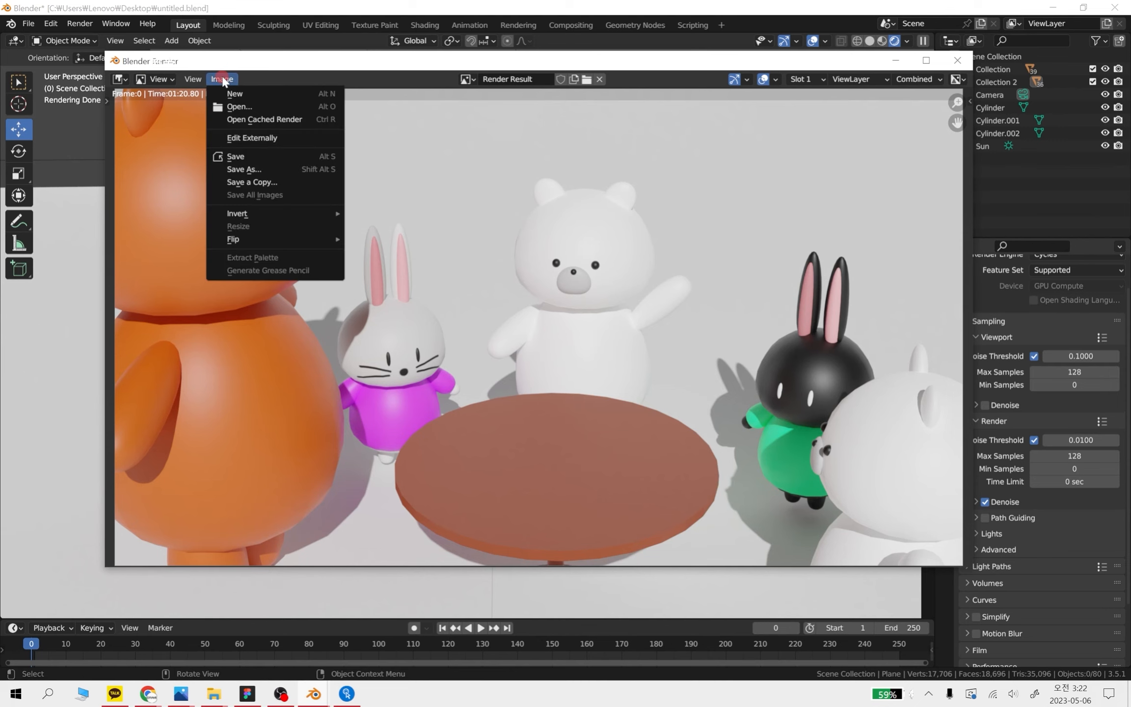
{"action": "left_click", "coordinate": [251, 157]}
{"action": "left_click", "coordinate": [402, 501]}
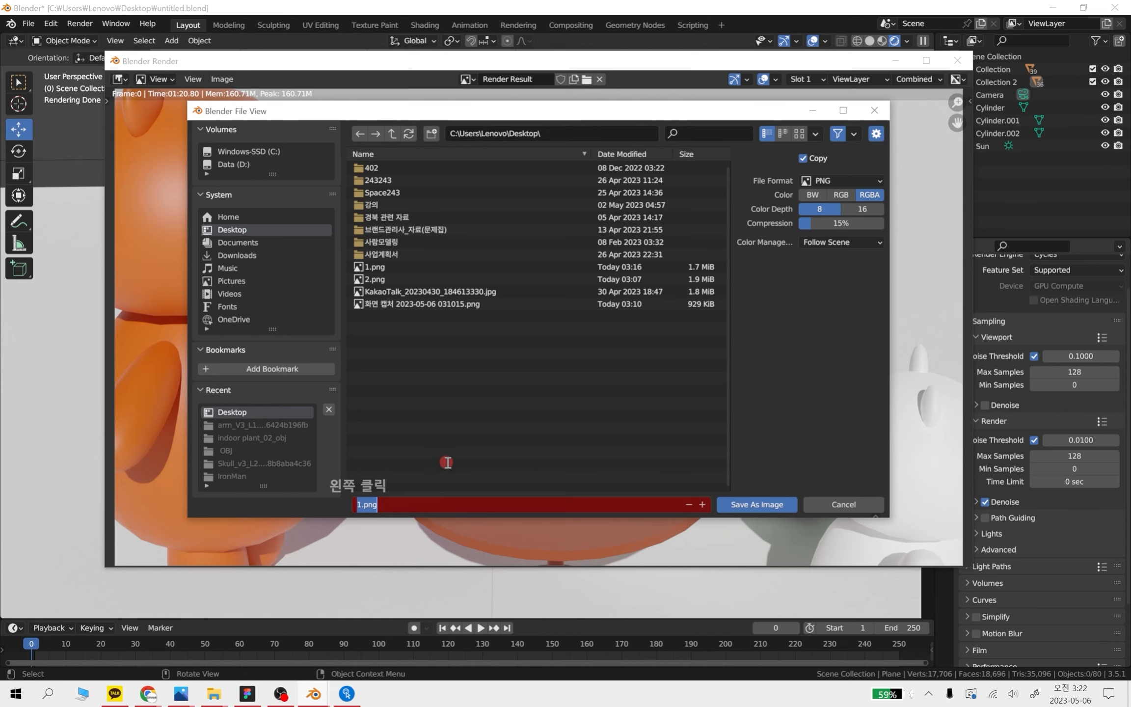
{"action": "type", "text": "2"}
{"action": "left_click", "coordinate": [773, 506]}
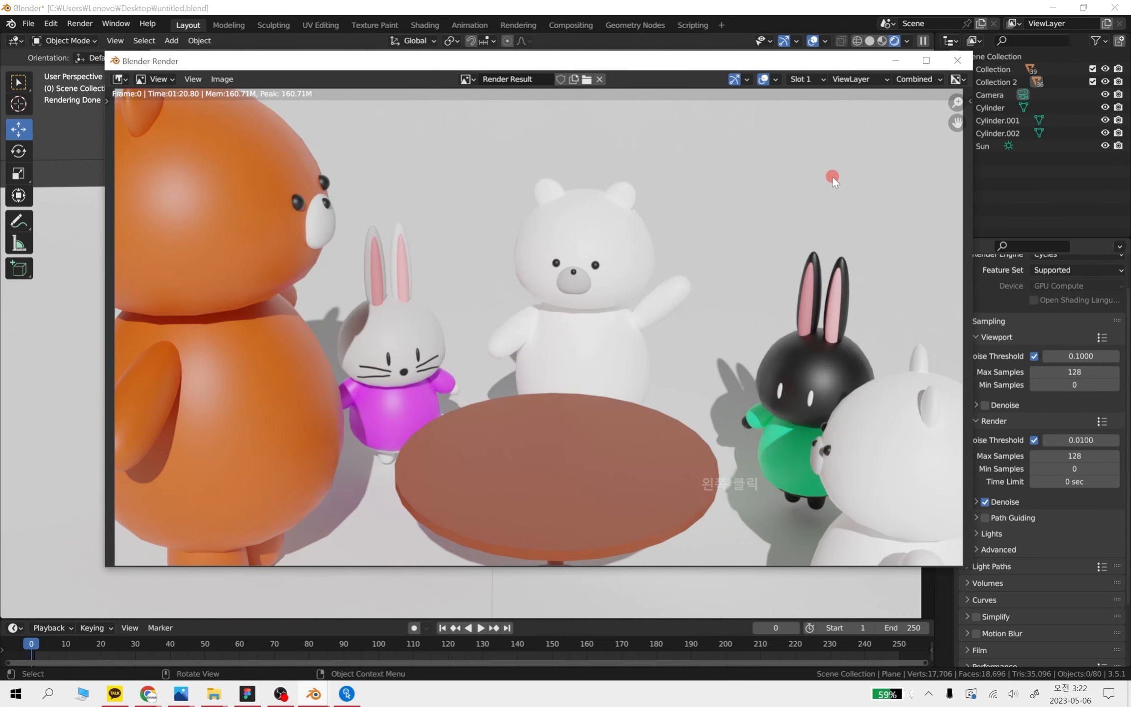
{"action": "left_click", "coordinate": [957, 64]}
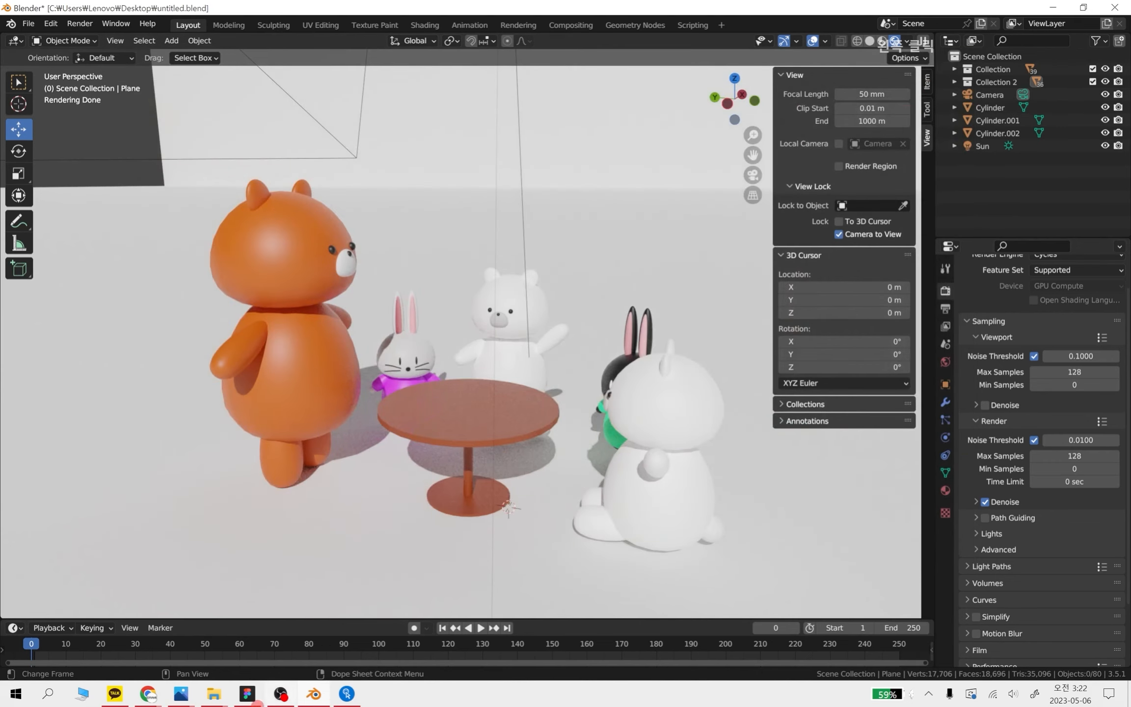
Switch to File Explorer, go to the Desktop folder and open the earlier render 1.png
{"action": "left_click", "coordinate": [16, 694]}
{"action": "left_click", "coordinate": [181, 588]}
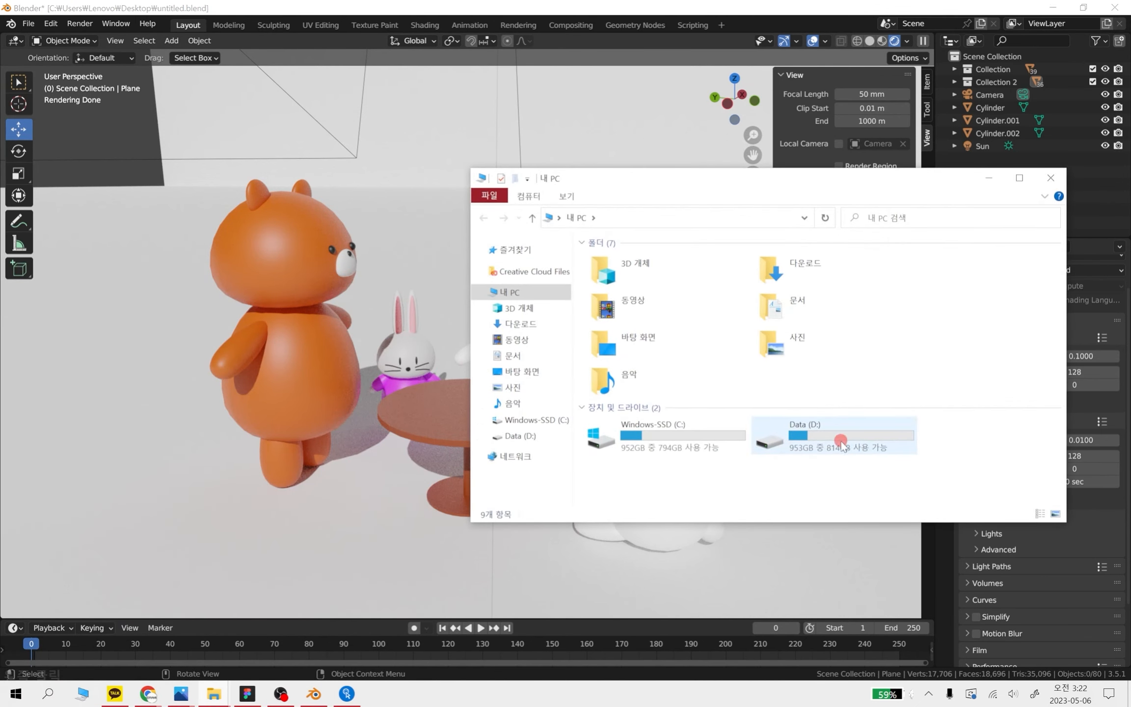
{"action": "left_click", "coordinate": [528, 372]}
{"action": "scroll", "coordinate": [841, 390], "scroll_direction": "down", "scroll_amount": 3}
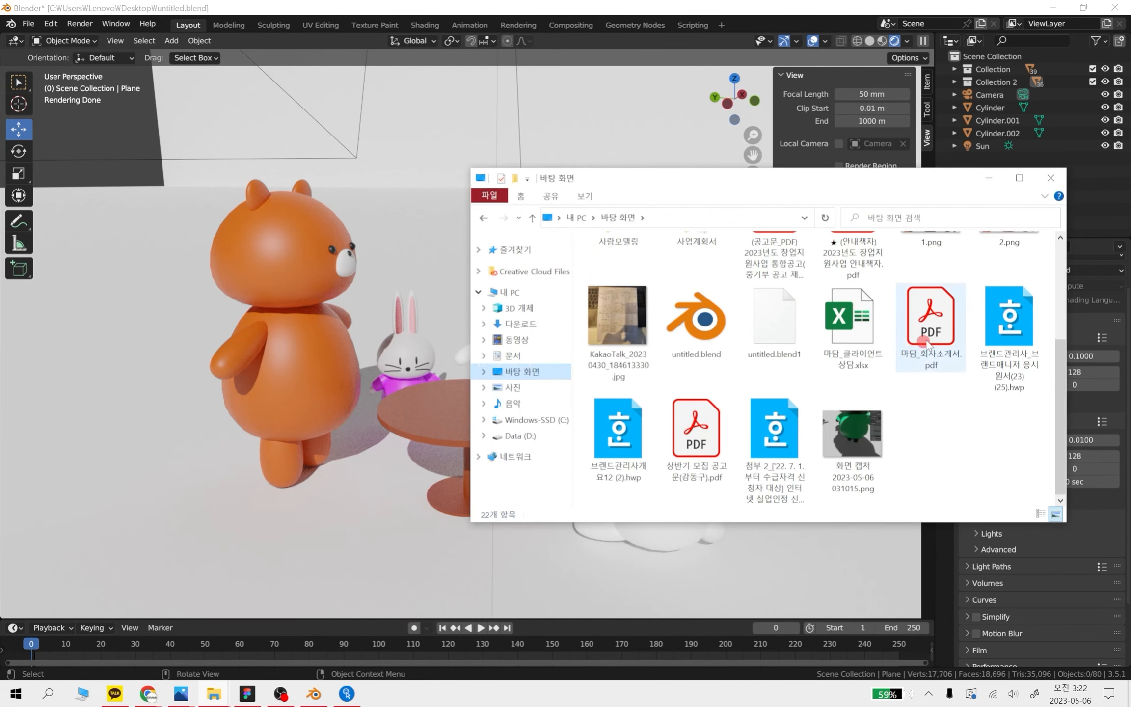
{"action": "scroll", "coordinate": [908, 388], "scroll_direction": "up", "scroll_amount": 1}
{"action": "left_click", "coordinate": [935, 295]}
{"action": "double_click", "coordinate": [935, 294]}
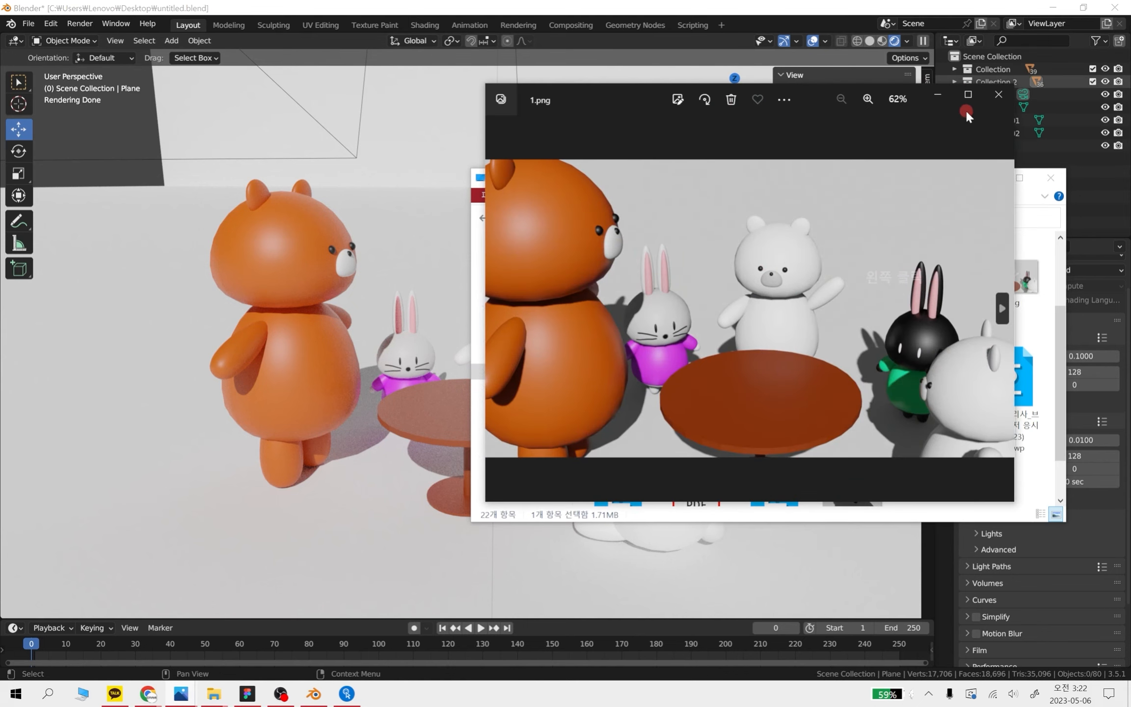
Open 2.png in its own viewer beside 1.png and minimize the file browser behind them
{"action": "left_click_drag", "start_coordinate": [809, 102], "coordinate": [337, 39]}
{"action": "double_click", "coordinate": [1009, 280]}
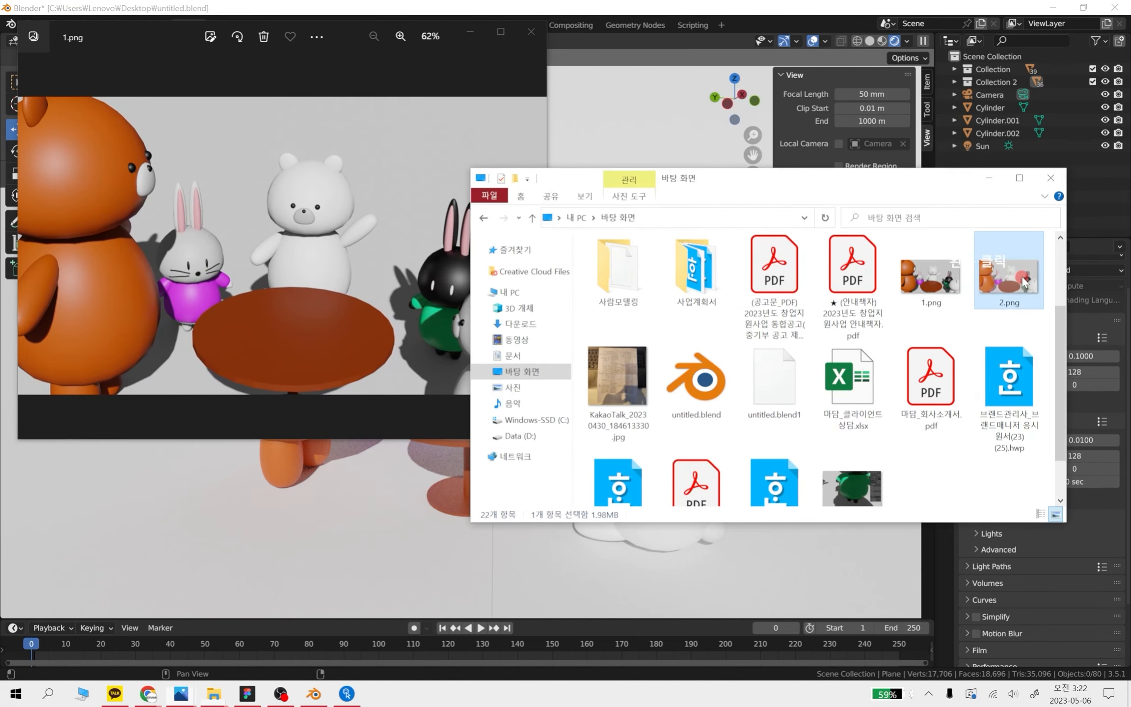
{"action": "left_click_drag", "start_coordinate": [820, 96], "coordinate": [869, 32]}
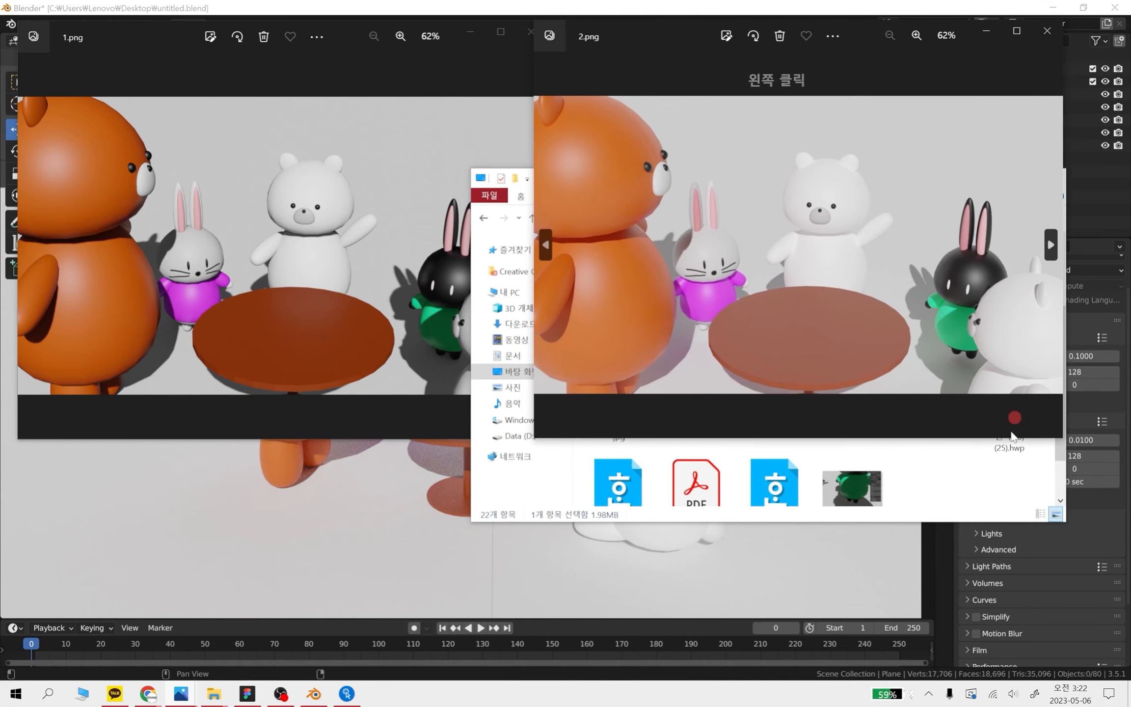
{"action": "left_click", "coordinate": [980, 482]}
{"action": "left_click", "coordinate": [989, 177]}
Enlarge both image viewers so 1.png and 2.png sit side by side, each filling about half the screen
{"action": "left_click", "coordinate": [407, 365]}
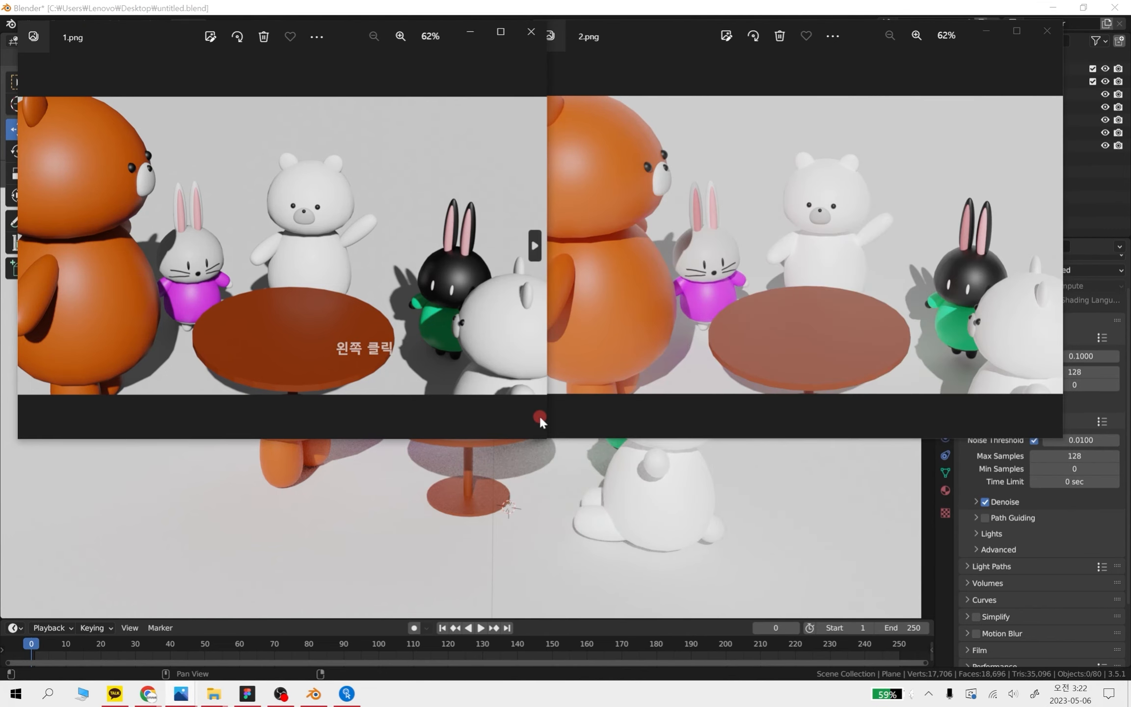
{"action": "left_click_drag", "start_coordinate": [547, 443], "coordinate": [602, 645]}
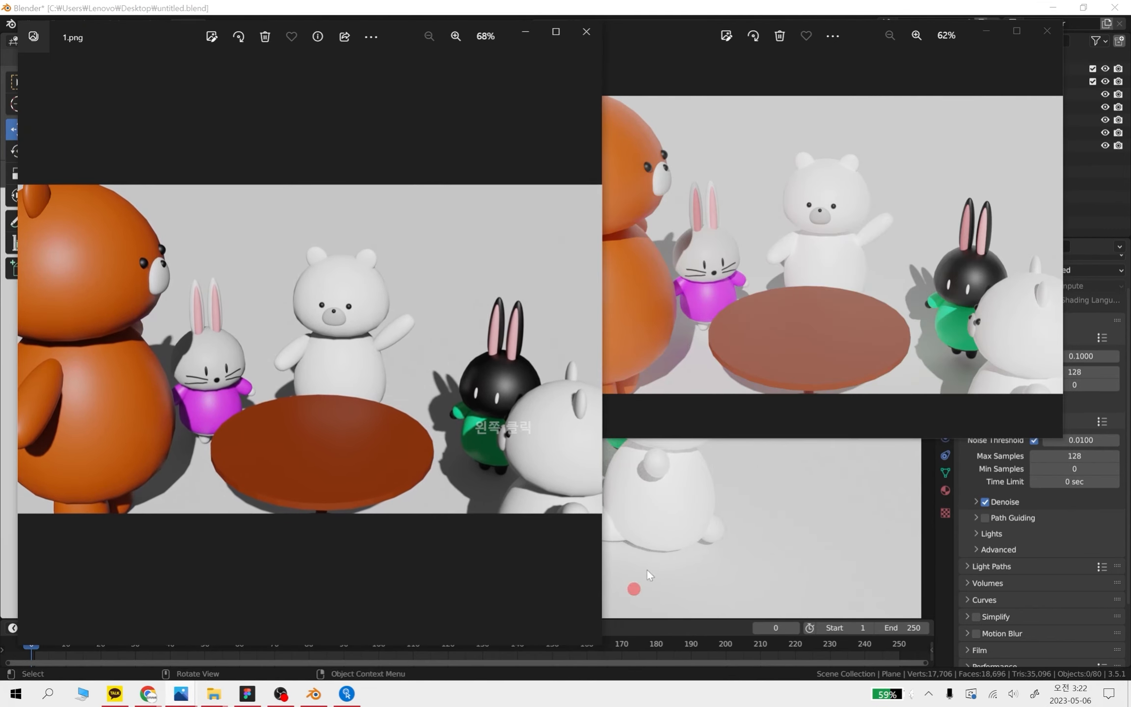
{"action": "left_click", "coordinate": [1038, 411]}
{"action": "left_click_drag", "start_coordinate": [1065, 439], "coordinate": [1128, 680]}
{"action": "left_click_drag", "start_coordinate": [534, 260], "coordinate": [549, 283]}
{"action": "left_click", "coordinate": [469, 270]}
{"action": "left_click", "coordinate": [600, 276]}
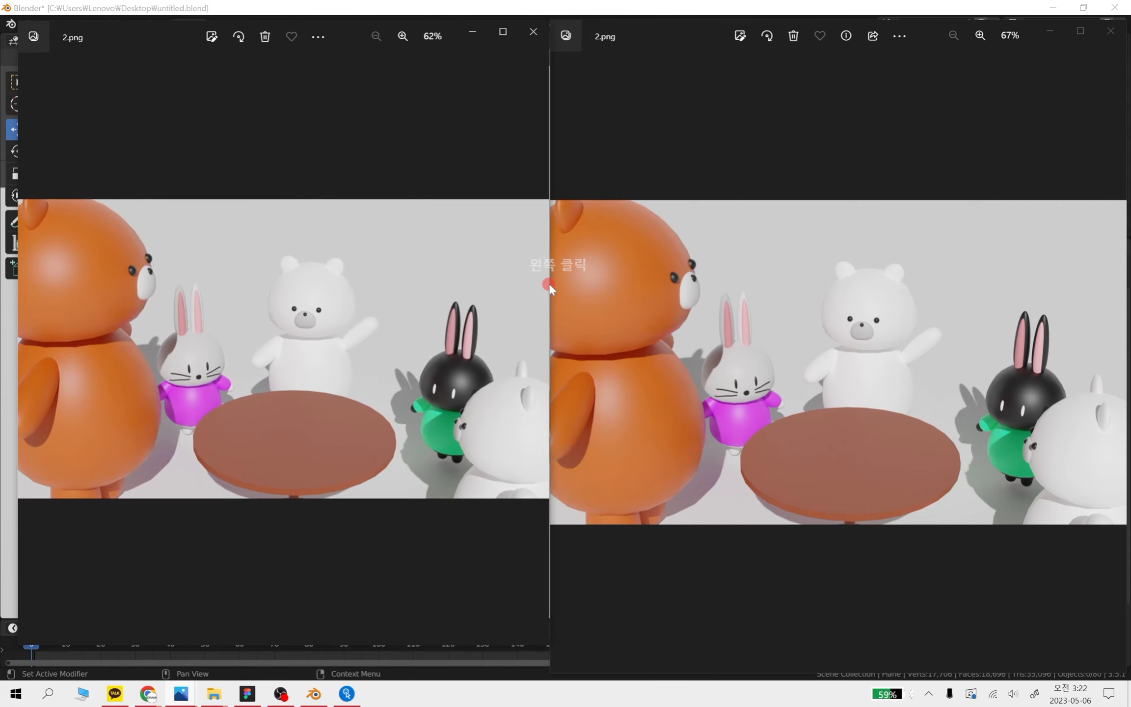
{"action": "left_click", "coordinate": [33, 350]}
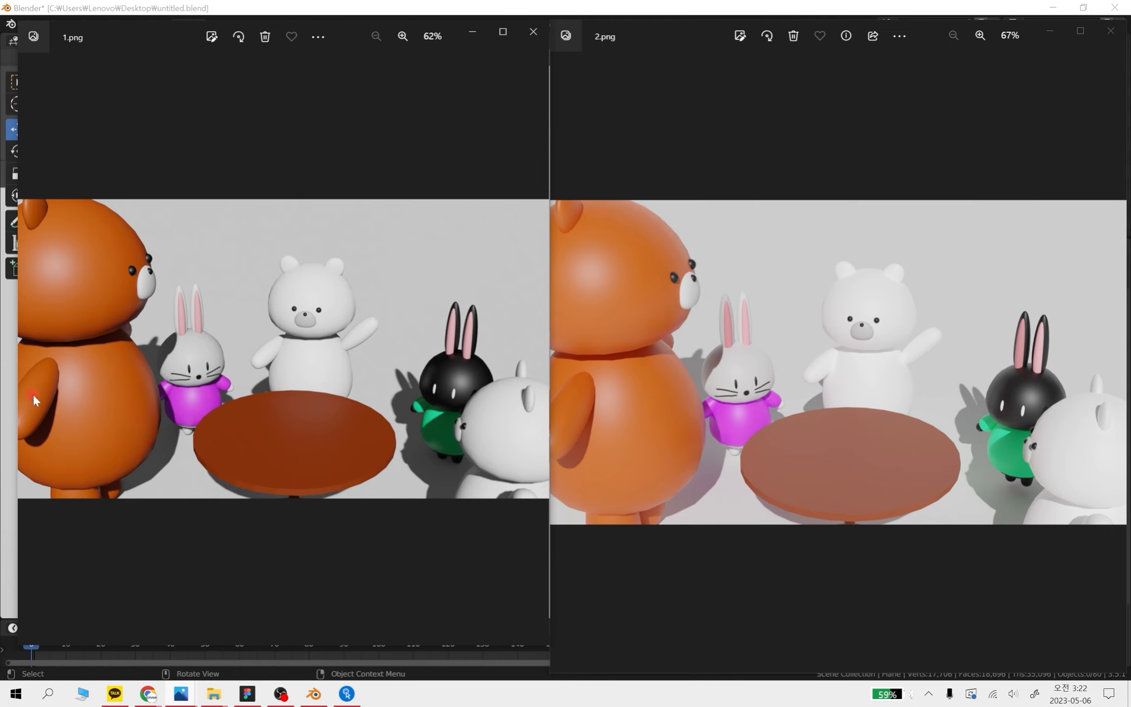
{"action": "left_click_drag", "start_coordinate": [18, 470], "coordinate": [7, 468]}
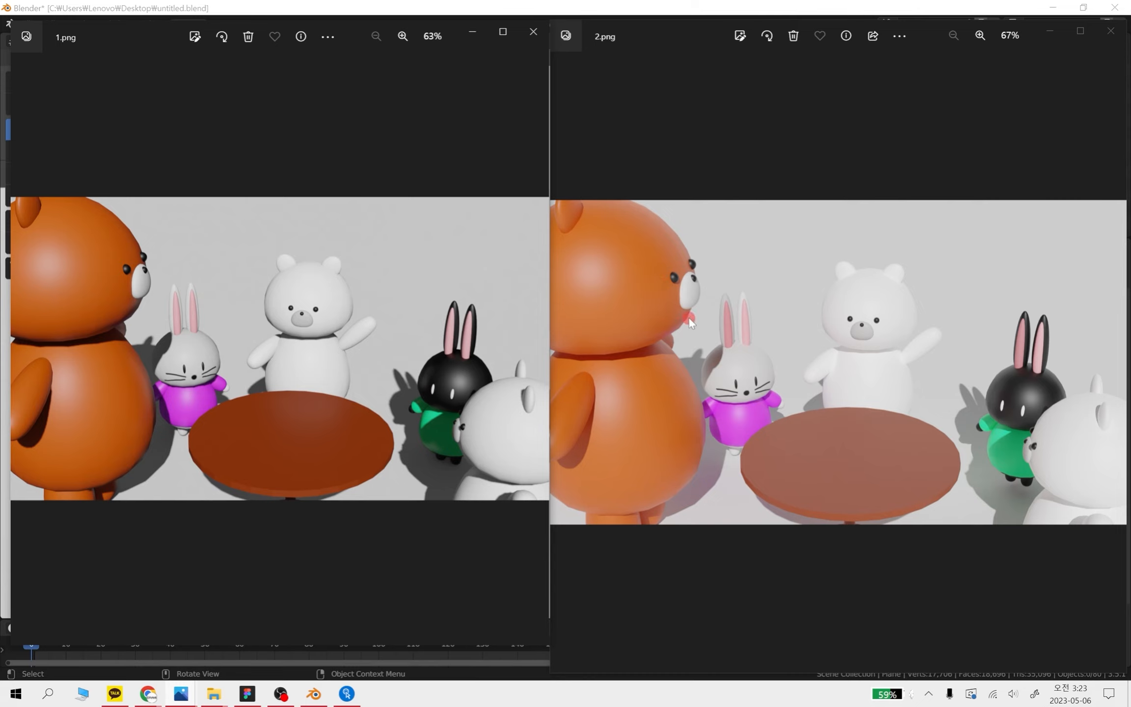
Examine 2.png up close against 1.png, comparing the shading and shadows around the bears, rabbits and table
{"action": "scroll", "coordinate": [688, 316], "scroll_direction": "up", "scroll_amount": 4}
{"action": "left_click_drag", "start_coordinate": [707, 315], "coordinate": [747, 313]}
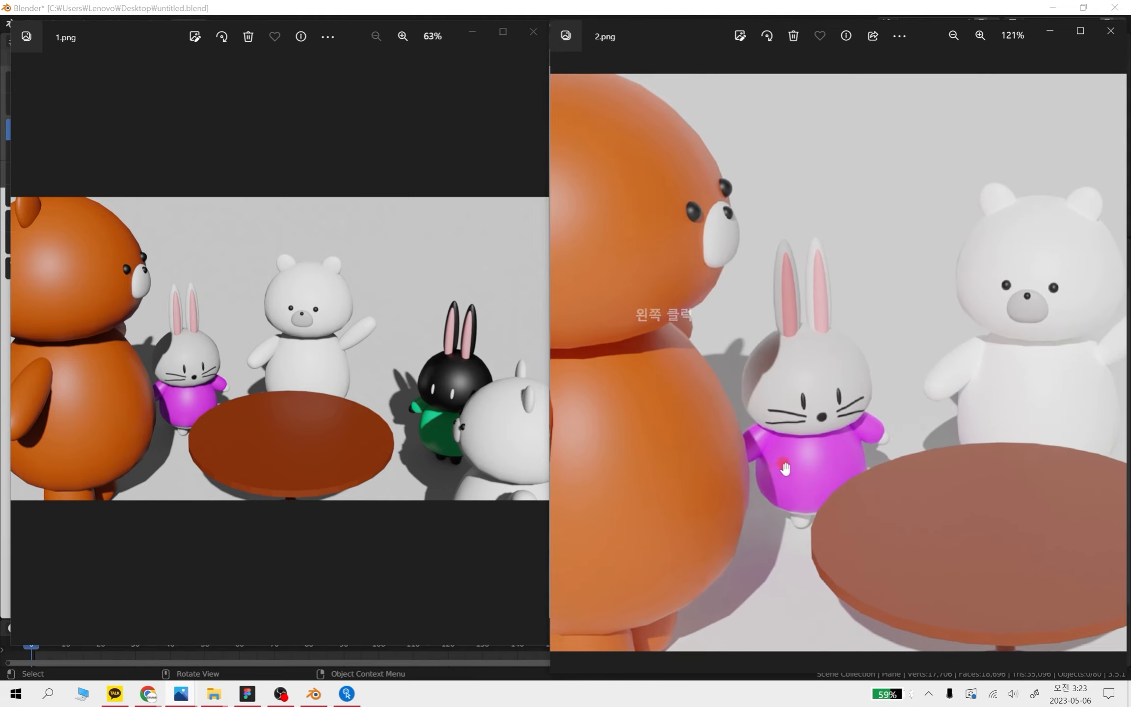
{"action": "scroll", "coordinate": [787, 467], "scroll_direction": "down", "scroll_amount": 5}
{"action": "left_click_drag", "start_coordinate": [913, 487], "coordinate": [811, 502]}
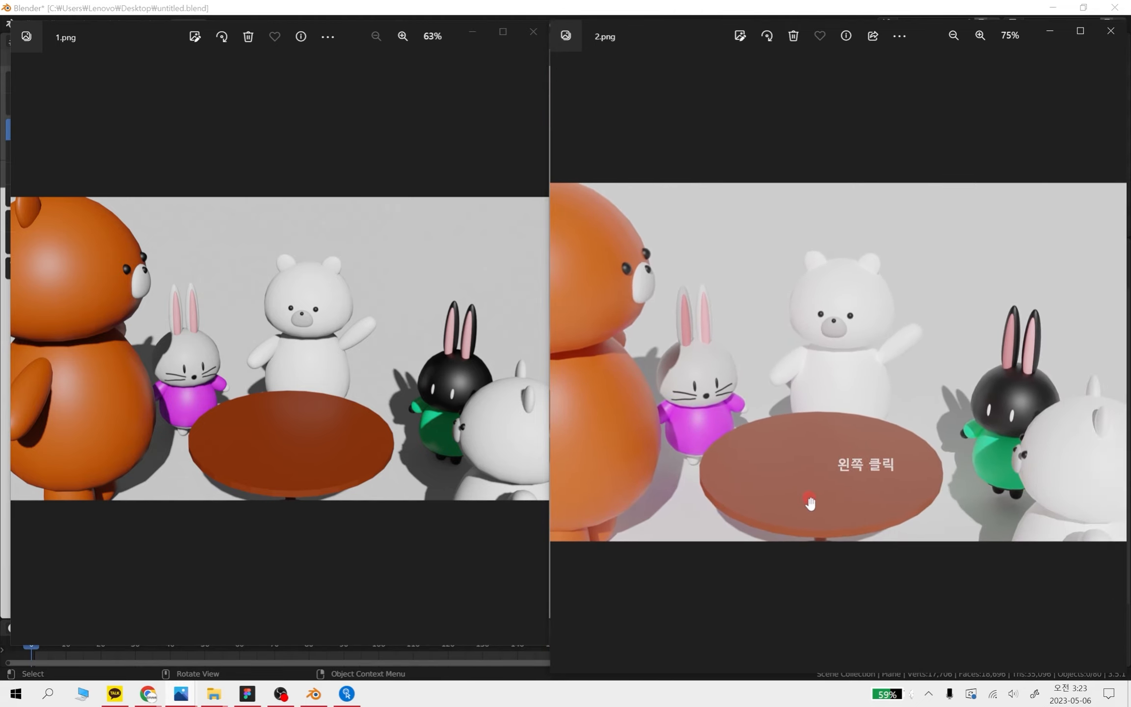
{"action": "scroll", "coordinate": [1011, 521], "scroll_direction": "up", "scroll_amount": 3}
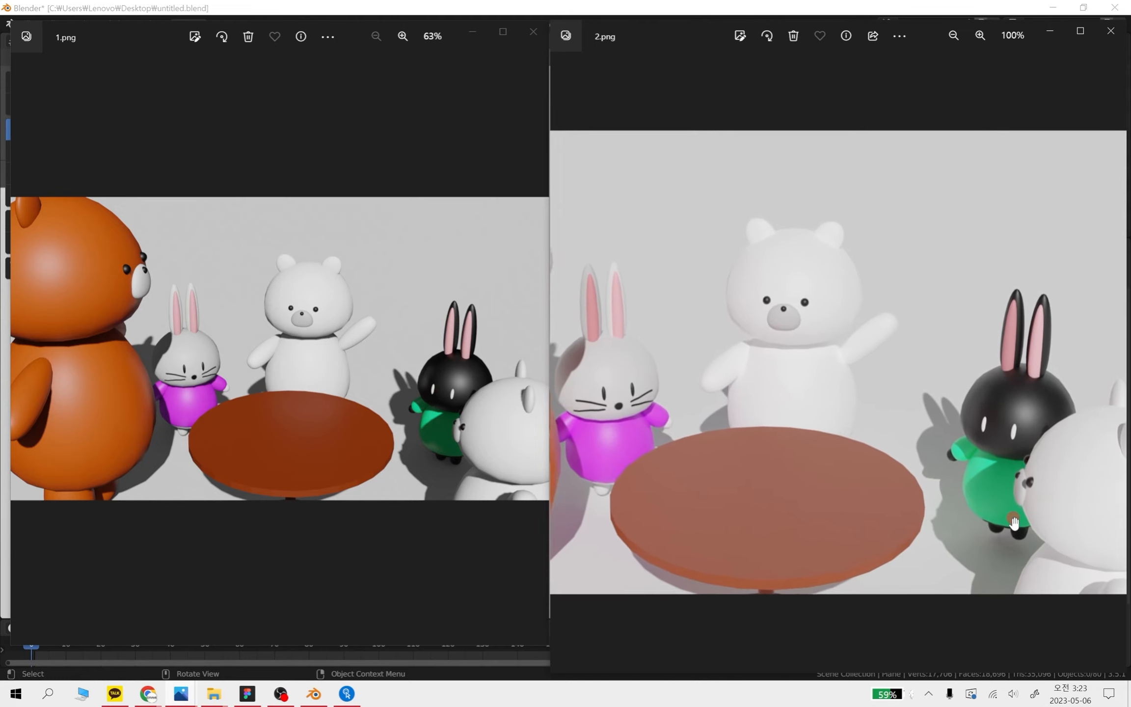
{"action": "scroll", "coordinate": [1015, 521], "scroll_direction": "down", "scroll_amount": 4}
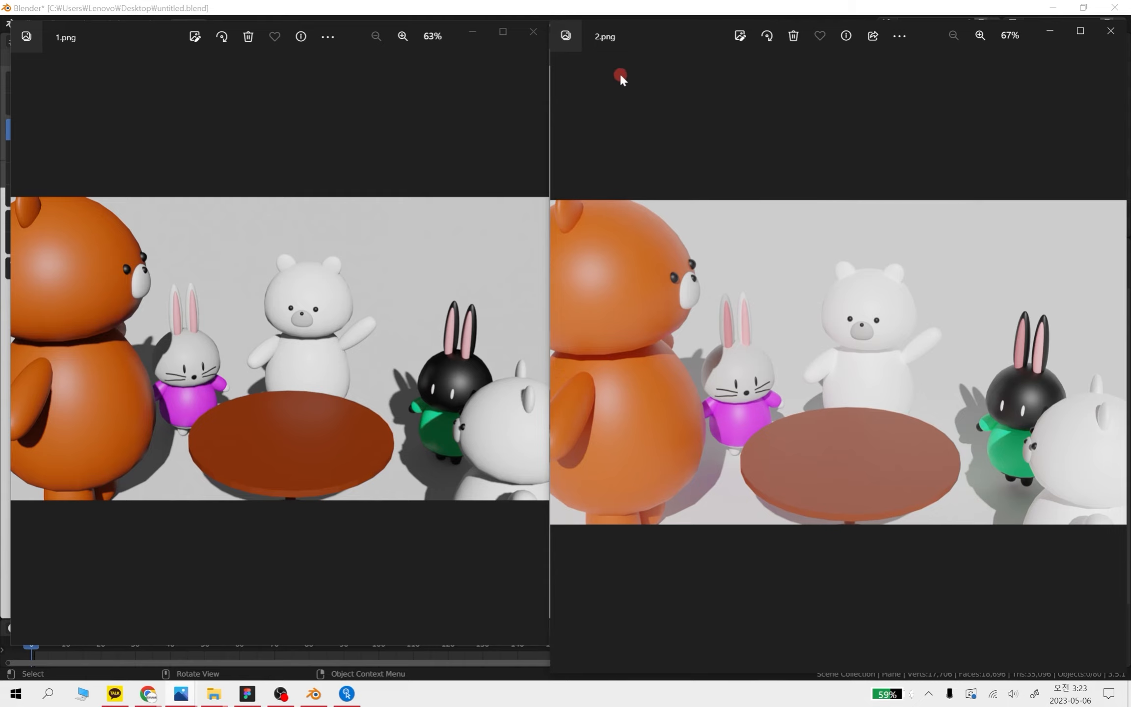
{"action": "scroll", "coordinate": [886, 351], "scroll_direction": "up", "scroll_amount": 4}
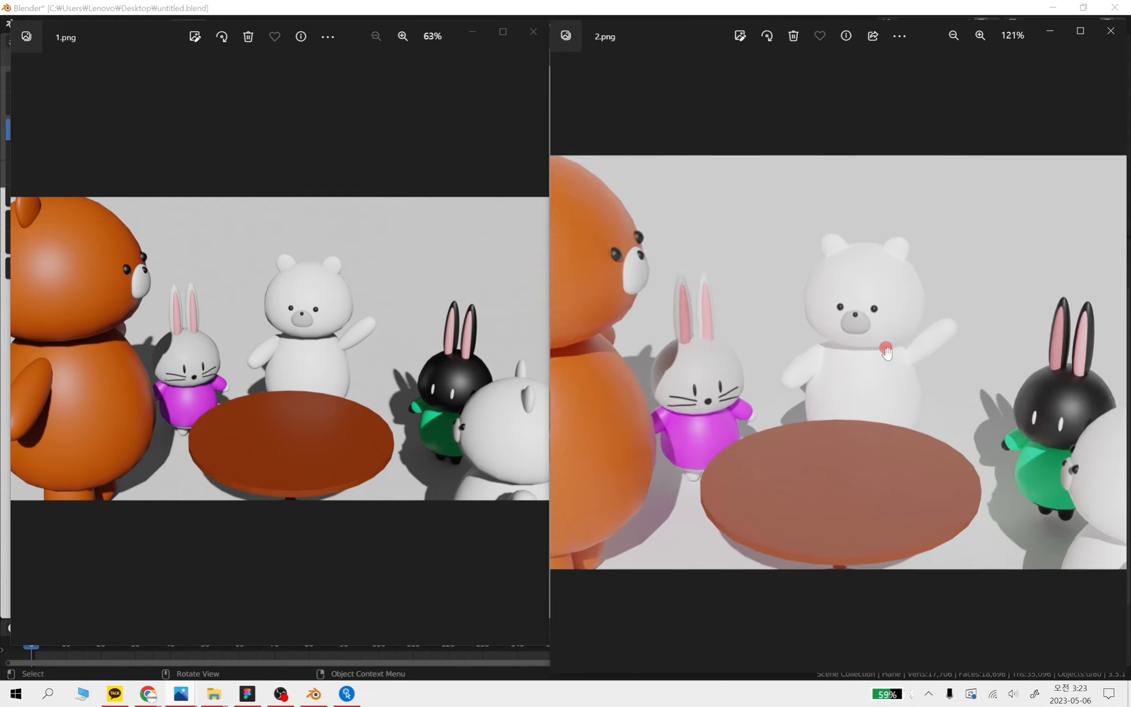
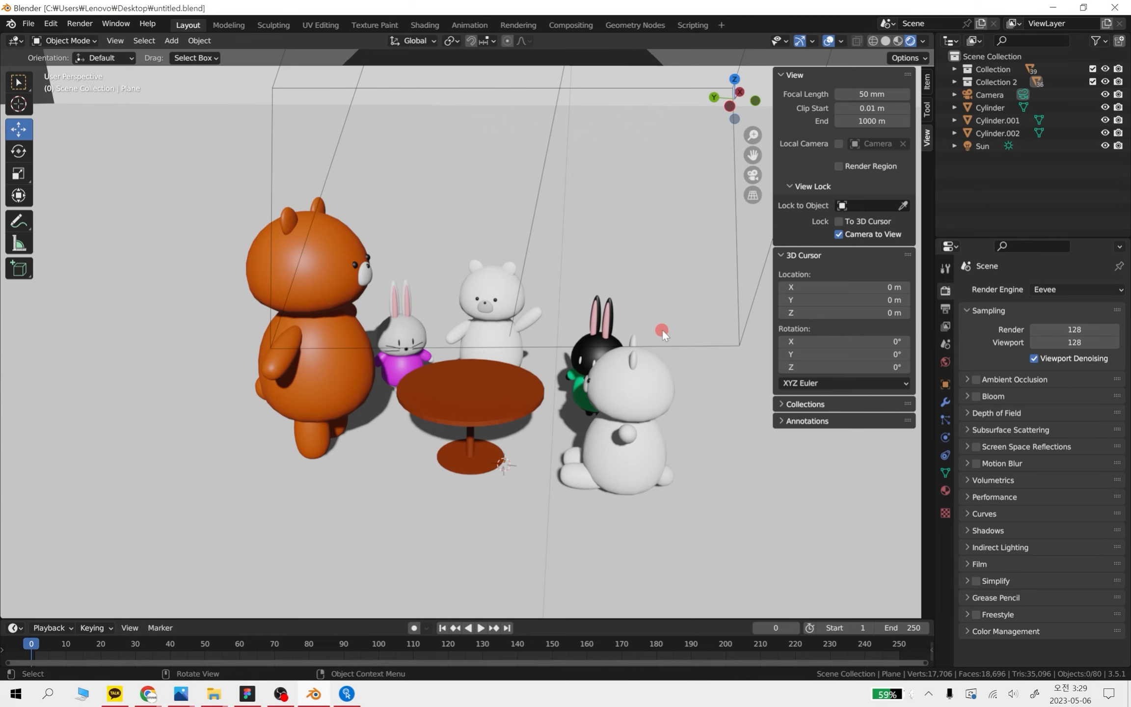
Set the render engine to Cycles and frame the bears, rabbits and table in the rendered viewport
{"action": "scroll", "coordinate": [615, 281], "scroll_direction": "down", "scroll_amount": 1}
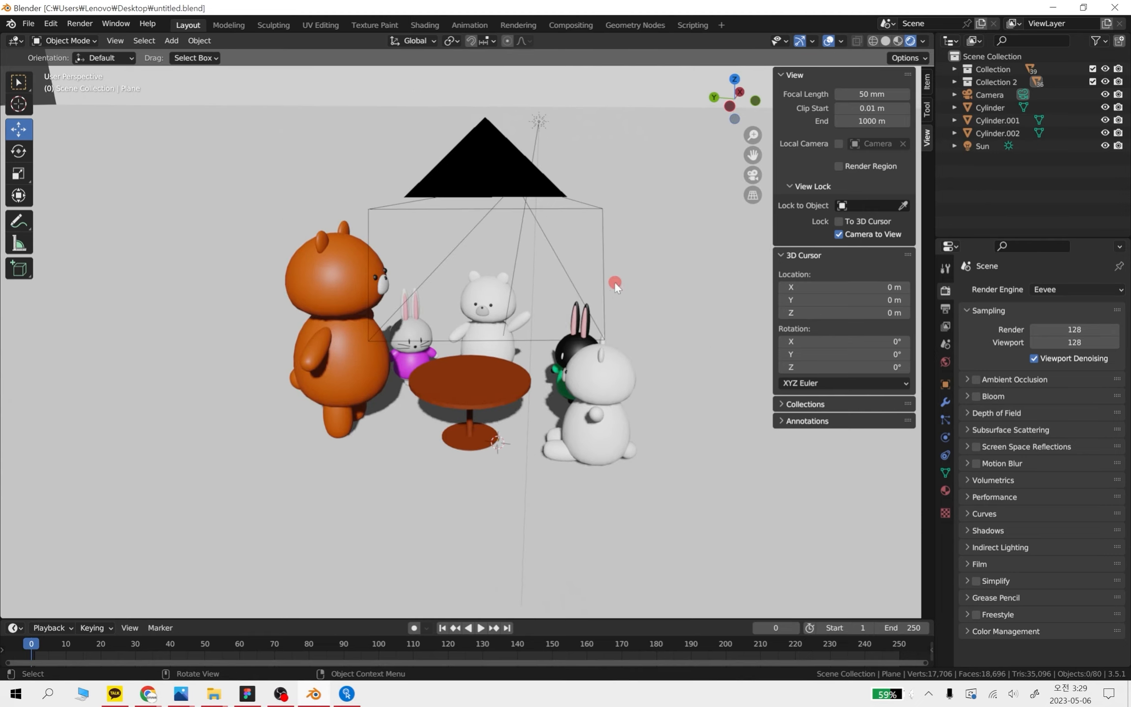
{"action": "scroll", "coordinate": [615, 280], "scroll_direction": "down", "scroll_amount": 2}
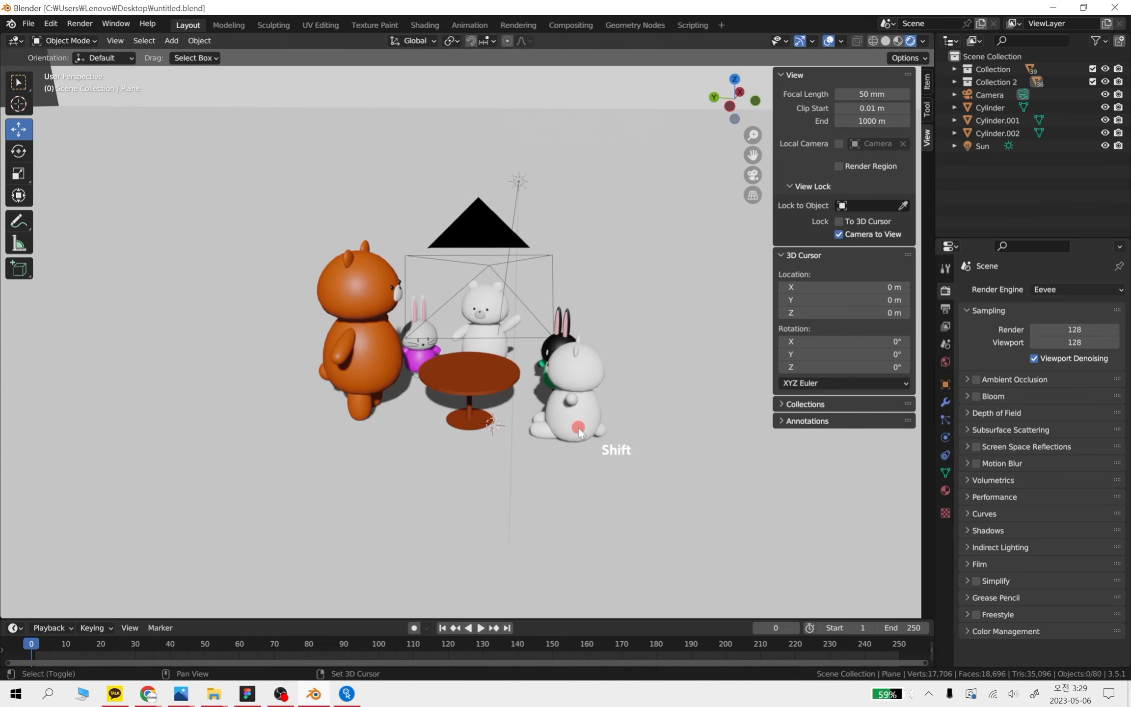
{"action": "middle_click_drag", "start_coordinate": [579, 432], "coordinate": [572, 387], "text": "shift"}
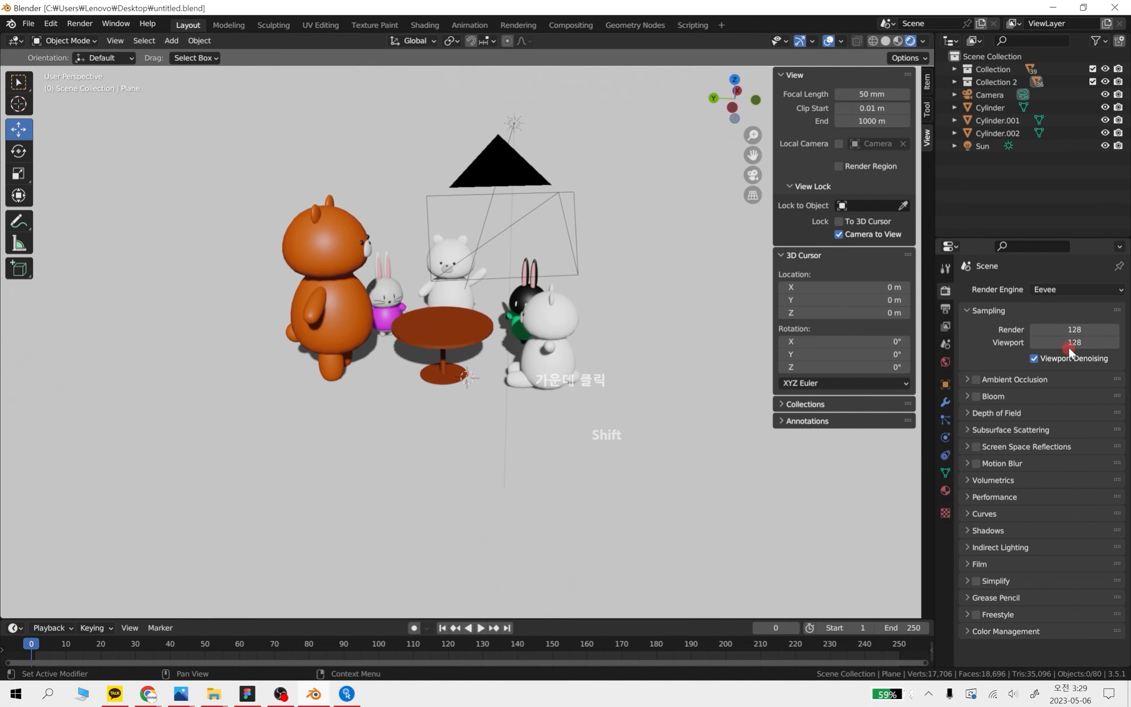
{"action": "left_click", "coordinate": [1057, 288]}
{"action": "left_click", "coordinate": [1046, 336]}
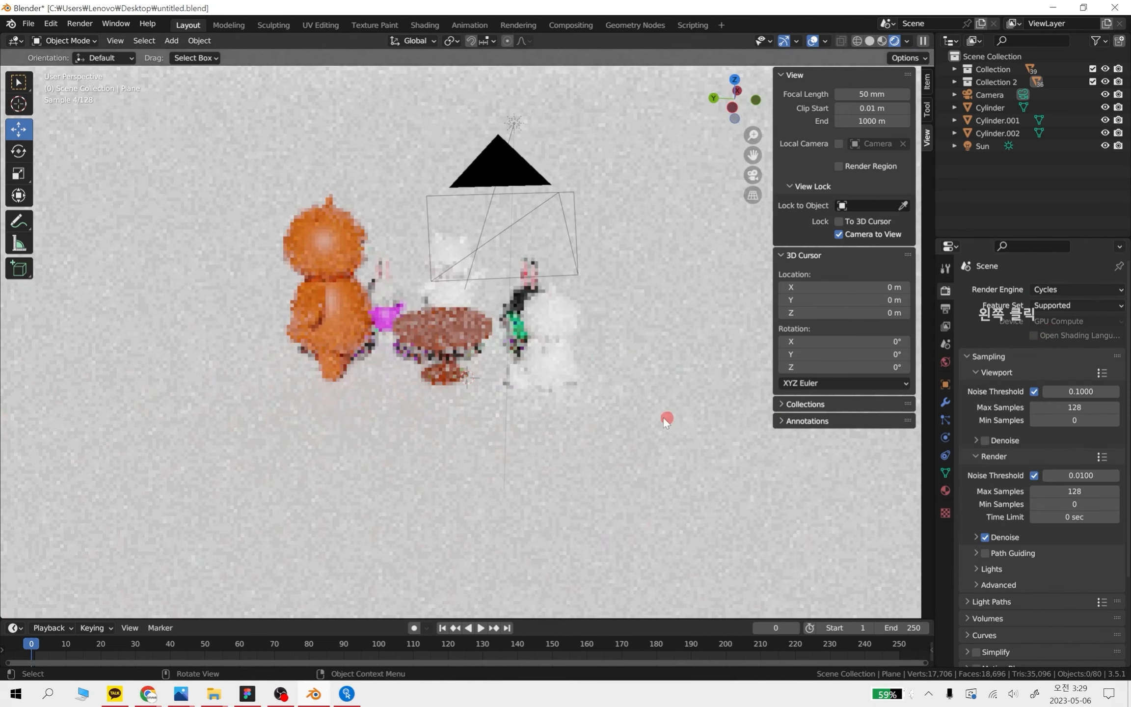
{"action": "scroll", "coordinate": [536, 393], "scroll_direction": "up", "scroll_amount": 1}
{"action": "mouse_move", "coordinate": [533, 391]}
{"action": "middle_mouse_down", "text": "shift"}
{"action": "mouse_move", "coordinate": [560, 453]}
{"action": "mouse_move", "coordinate": [540, 407]}
{"action": "middle_mouse_up", "text": "shift"}
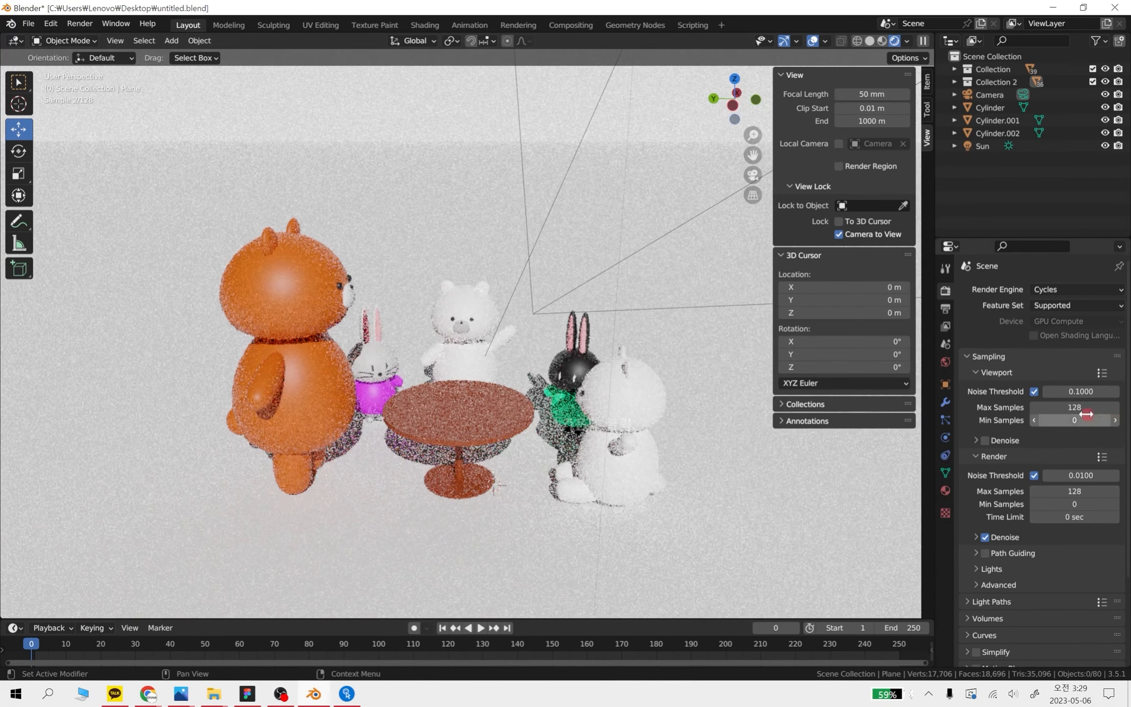
Review the Cycles render settings, including the sampling options and the Volumes and Light Paths sections
{"action": "scroll", "coordinate": [999, 552], "scroll_direction": "down", "scroll_amount": 1}
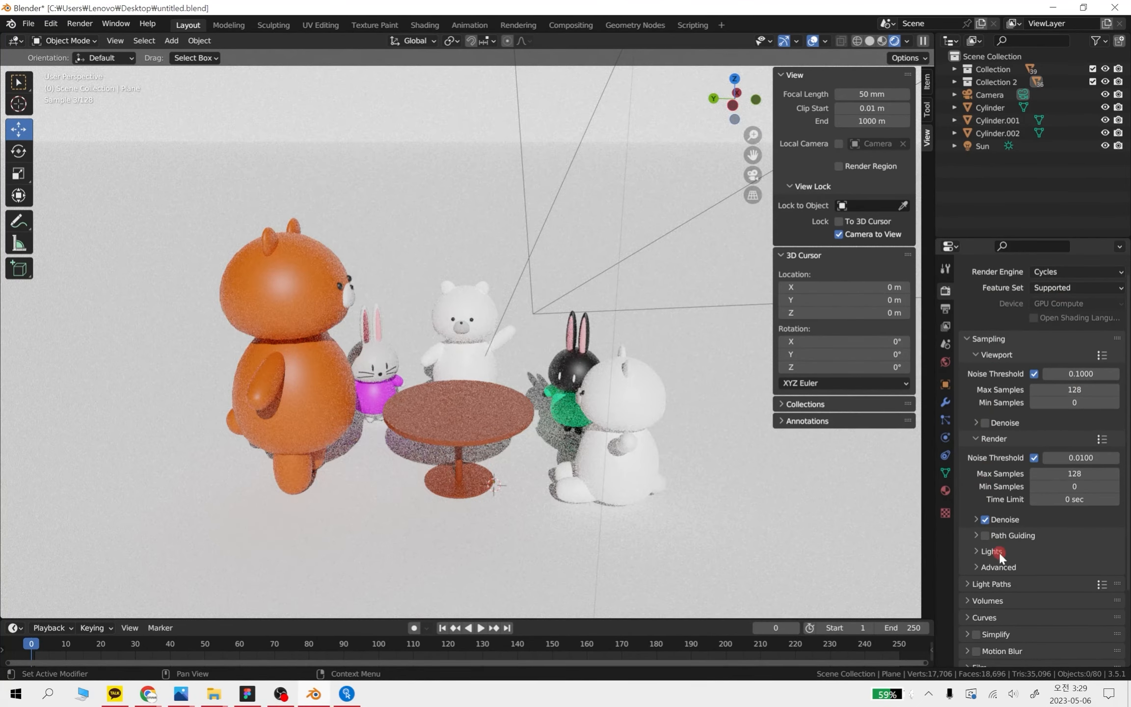
{"action": "scroll", "coordinate": [999, 552], "scroll_direction": "down", "scroll_amount": 5}
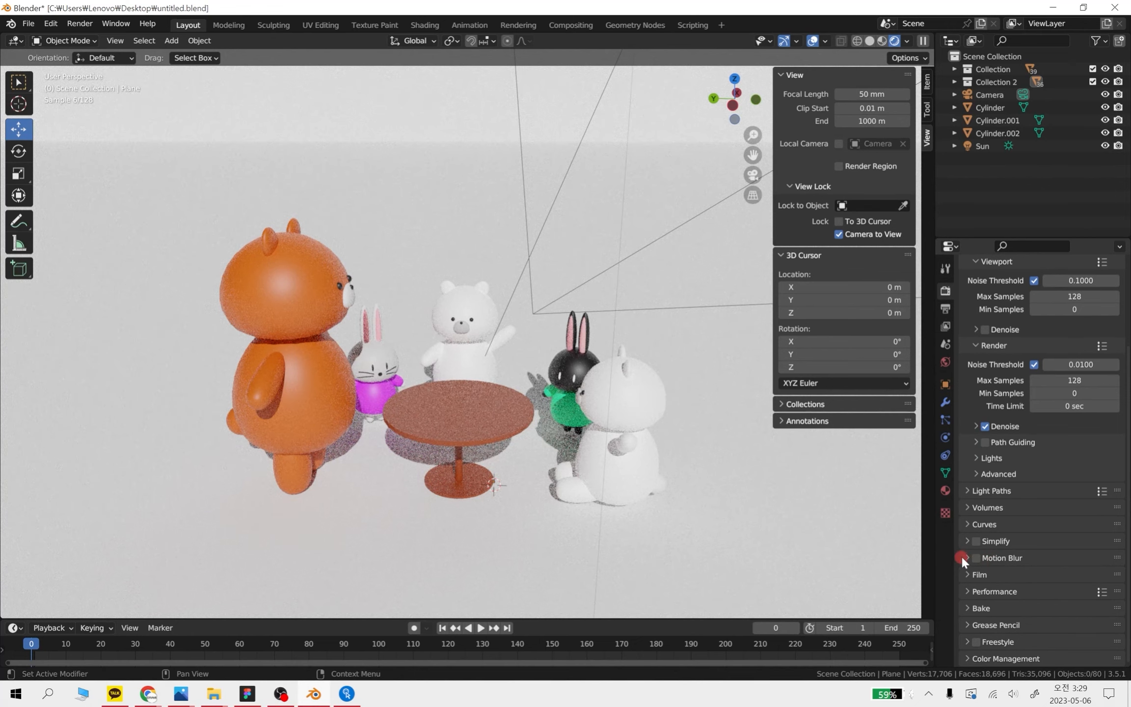
{"action": "scroll", "coordinate": [591, 446], "scroll_direction": "up", "scroll_amount": 1}
{"action": "scroll", "coordinate": [598, 439], "scroll_direction": "down", "scroll_amount": 1}
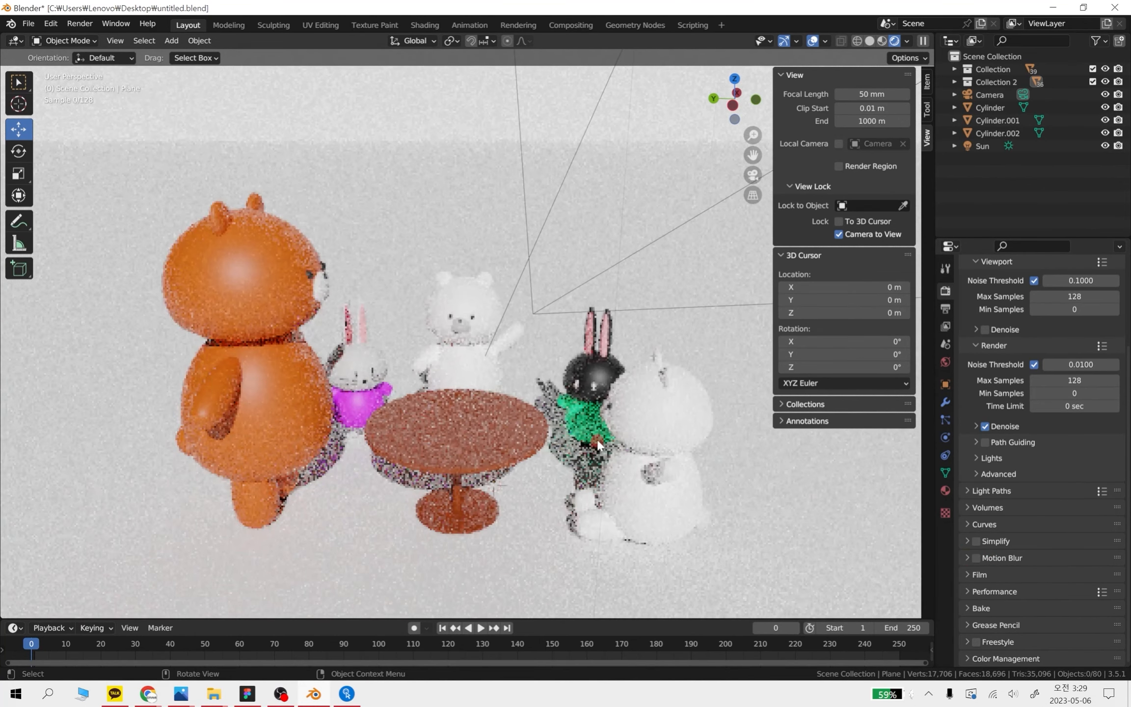
{"action": "middle_click_drag", "start_coordinate": [606, 422], "coordinate": [565, 462], "text": "shift"}
{"action": "scroll", "coordinate": [1023, 461], "scroll_direction": "up", "scroll_amount": 3}
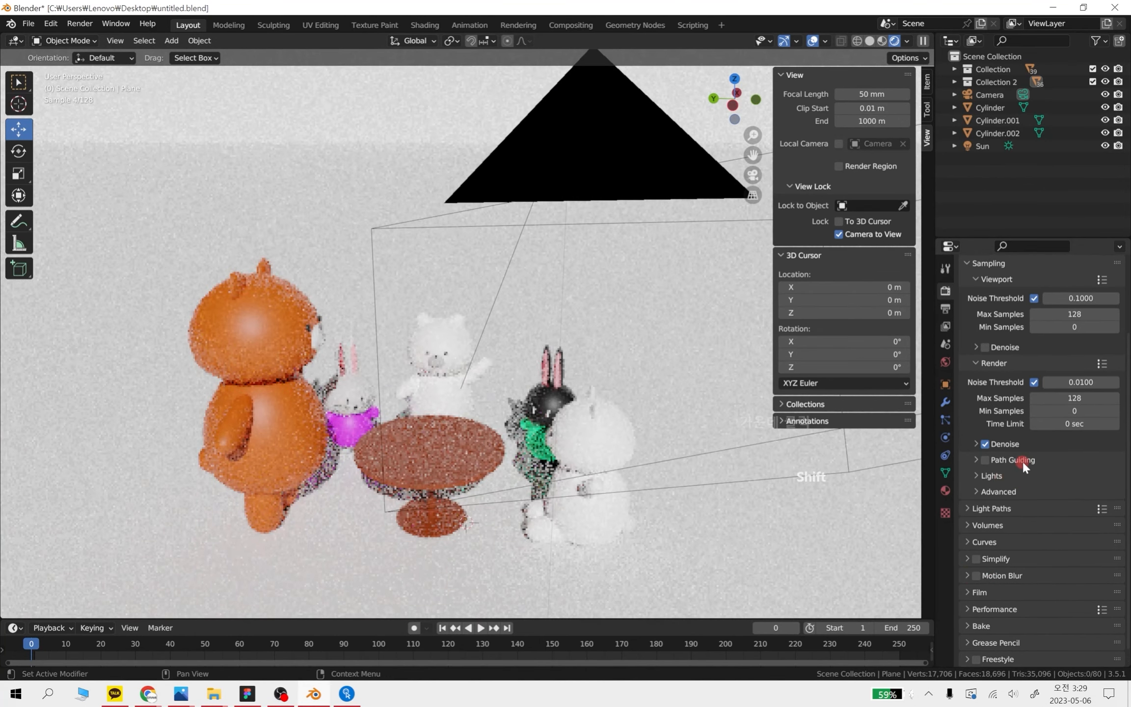
{"action": "scroll", "coordinate": [1027, 459], "scroll_direction": "up", "scroll_amount": 2}
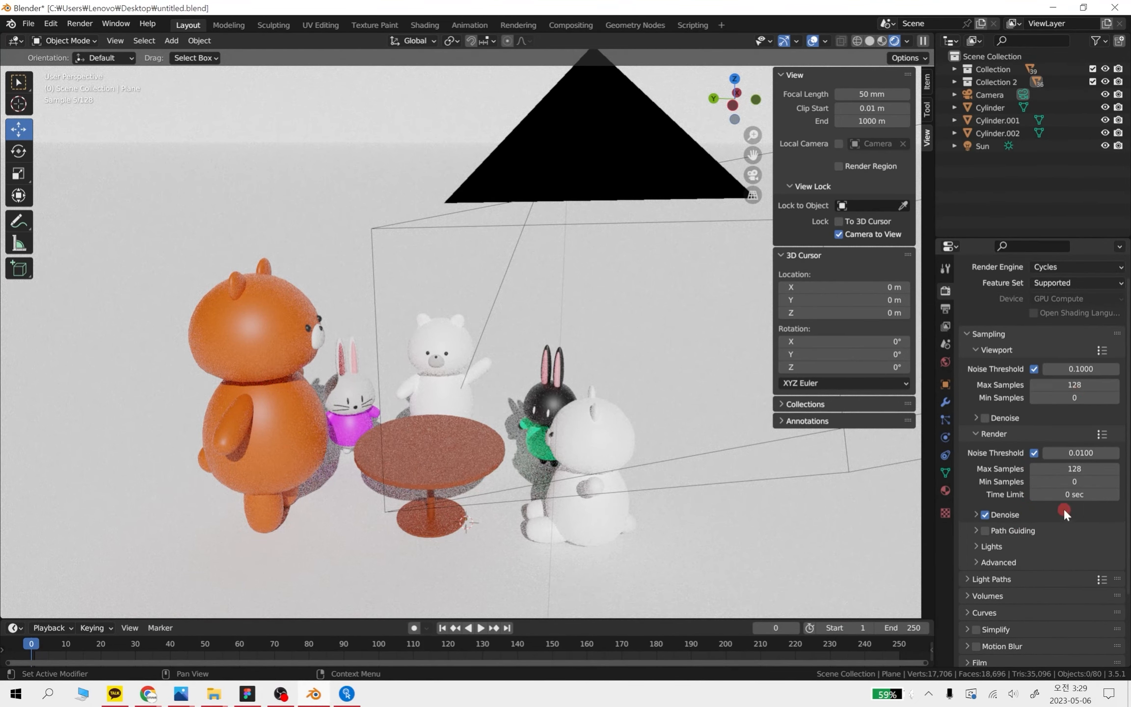
{"action": "scroll", "coordinate": [972, 489], "scroll_direction": "down", "scroll_amount": 2}
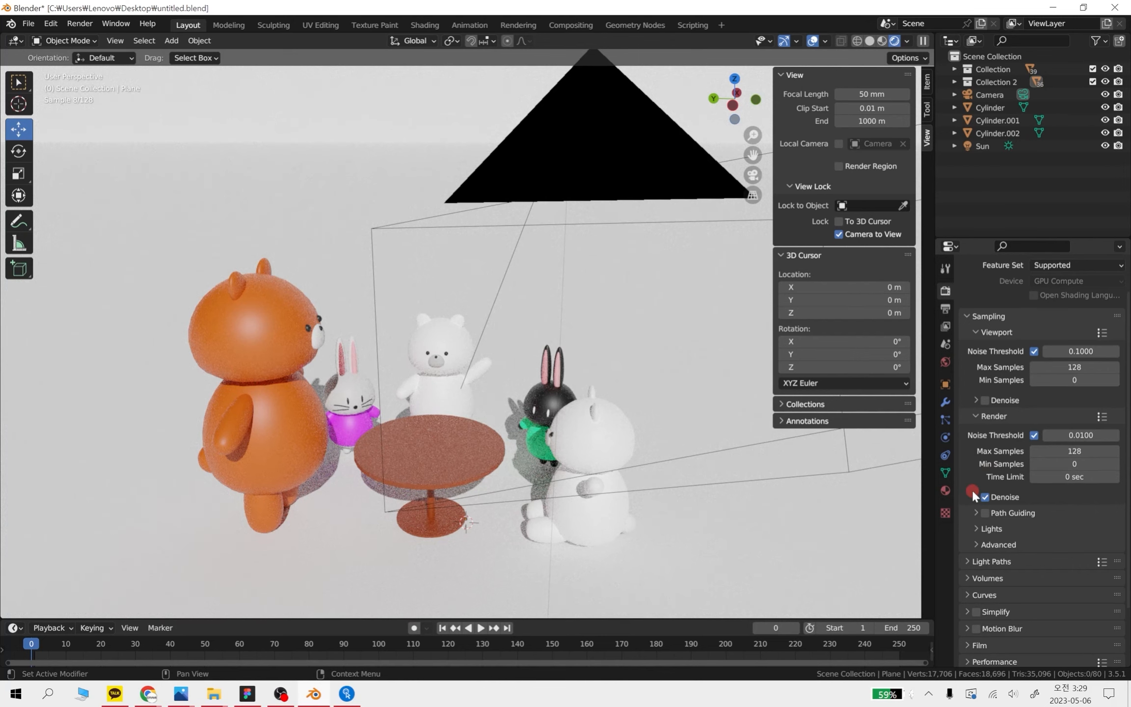
{"action": "scroll", "coordinate": [968, 516], "scroll_direction": "down", "scroll_amount": 1}
{"action": "left_click", "coordinate": [967, 543]}
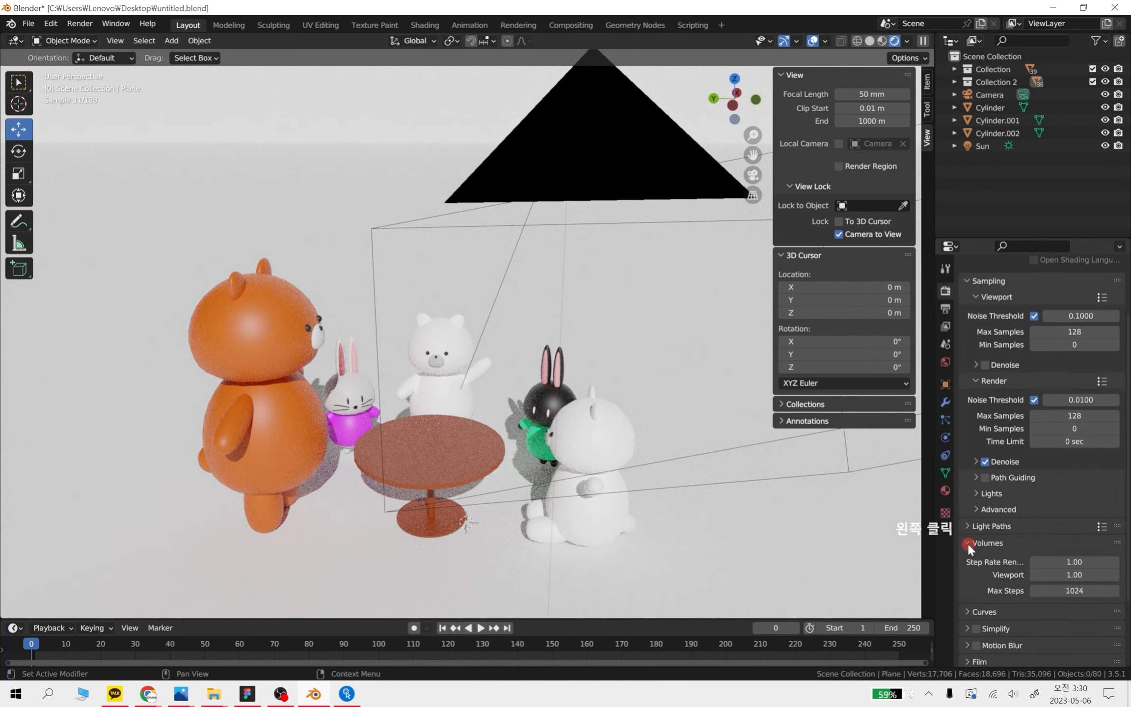
{"action": "left_click", "coordinate": [966, 541]}
{"action": "left_click", "coordinate": [968, 527]}
{"action": "left_click", "coordinate": [967, 525]}
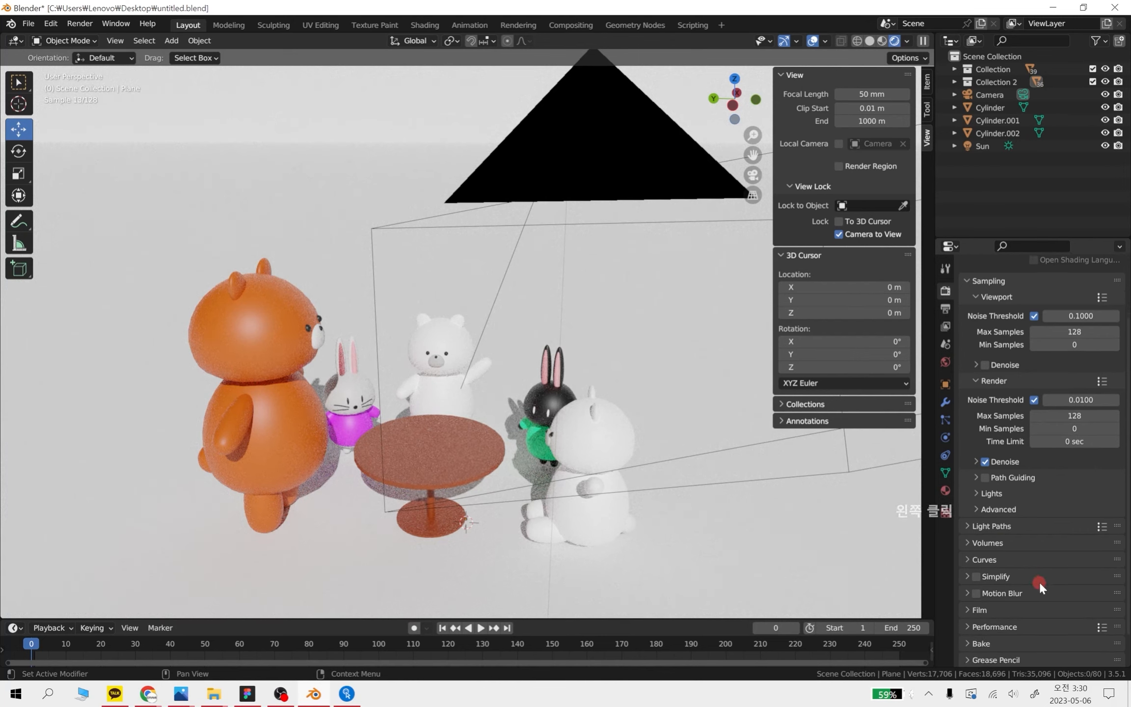
{"action": "scroll", "coordinate": [1039, 581], "scroll_direction": "down", "scroll_amount": 2}
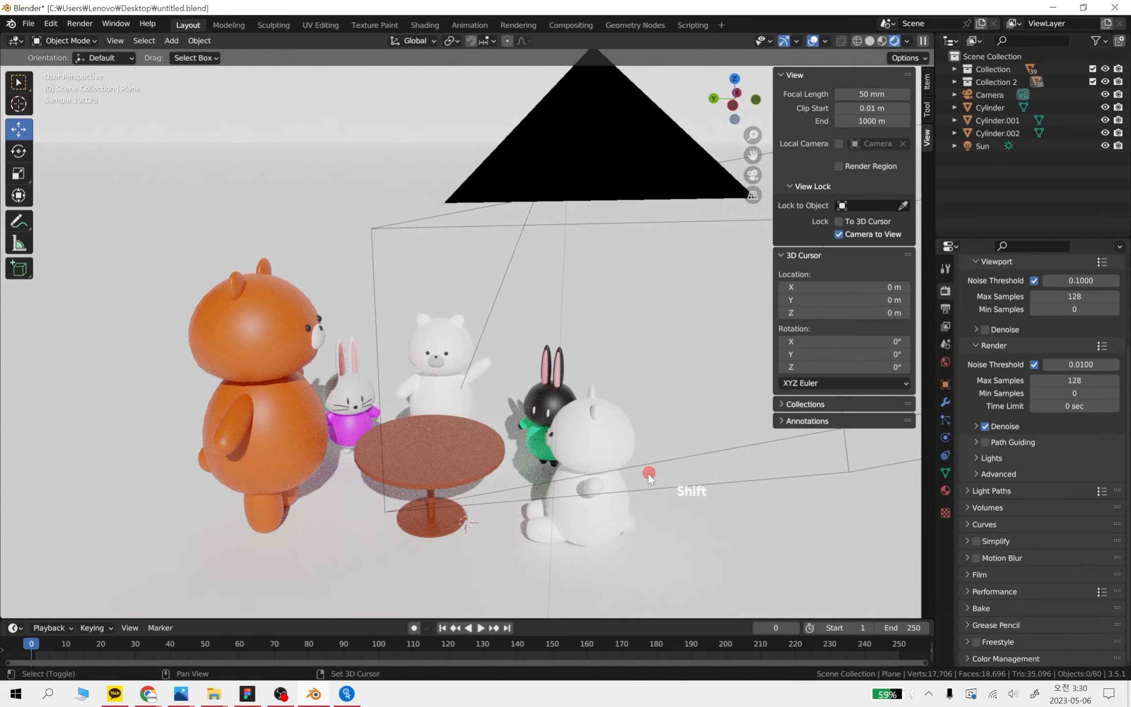
Examine the Cycles preview of the bears, rabbits and table from close up and farther away
{"action": "middle_click_drag", "start_coordinate": [590, 483], "coordinate": [597, 438], "text": "shift"}
{"action": "scroll", "coordinate": [553, 484], "scroll_direction": "up", "scroll_amount": 1}
{"action": "scroll", "coordinate": [555, 482], "scroll_direction": "up", "scroll_amount": 1}
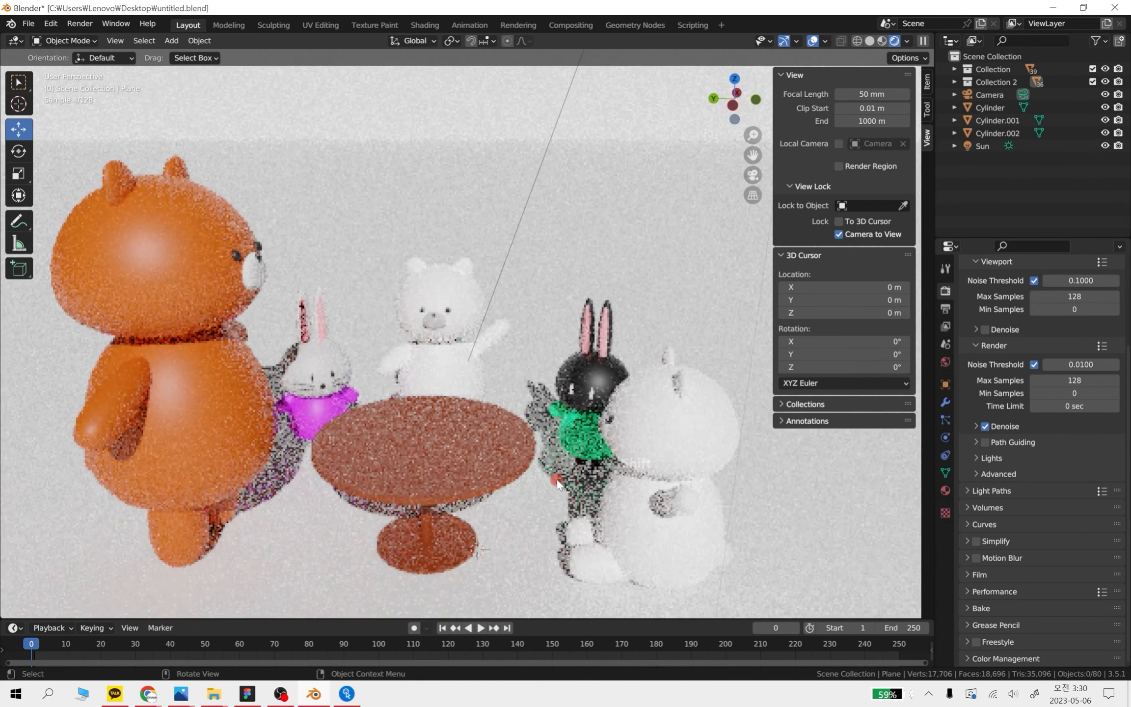
{"action": "mouse_move", "coordinate": [557, 479]}
{"action": "middle_mouse_down", "text": "shift"}
{"action": "mouse_move", "coordinate": [579, 406]}
{"action": "mouse_move", "coordinate": [555, 474]}
{"action": "middle_mouse_up", "text": "shift"}
{"action": "scroll", "coordinate": [554, 471], "scroll_direction": "down", "scroll_amount": 2}
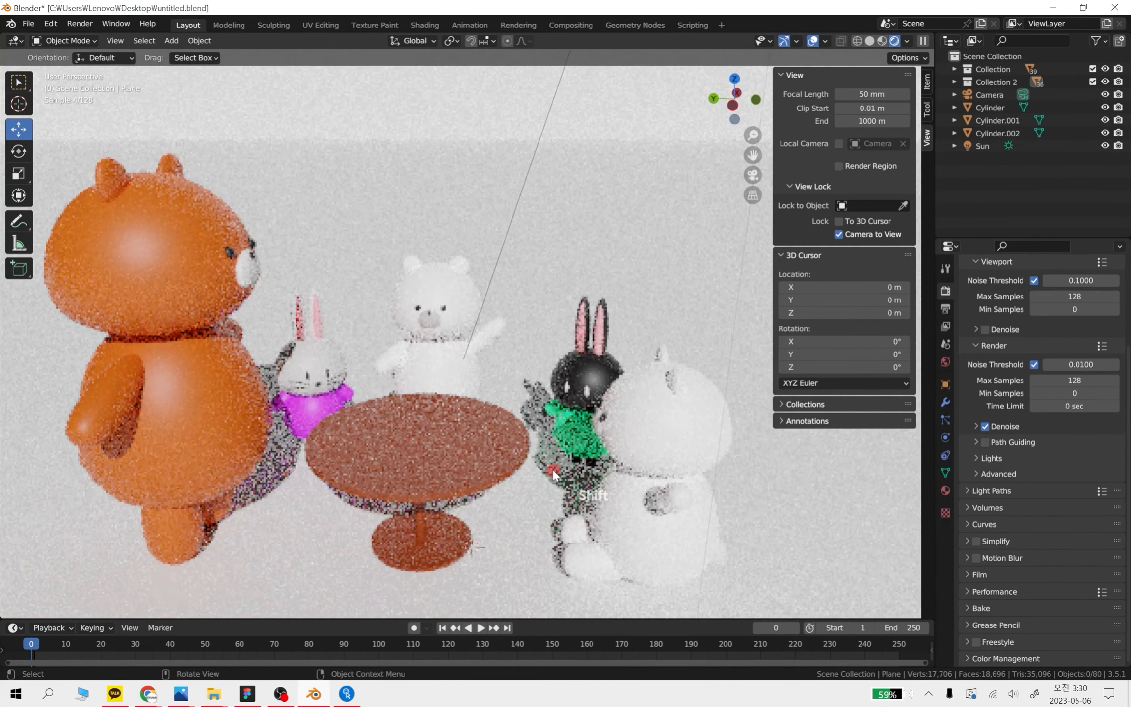
{"action": "scroll", "coordinate": [553, 469], "scroll_direction": "down", "scroll_amount": 1}
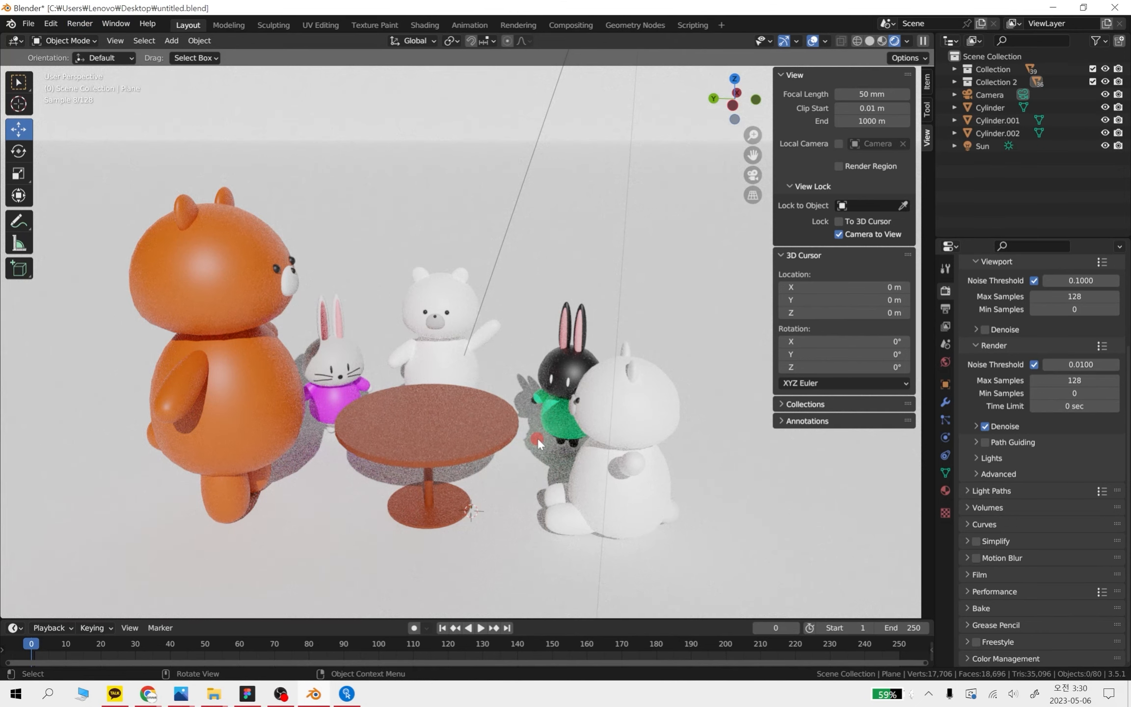
{"action": "scroll", "coordinate": [537, 438], "scroll_direction": "down", "scroll_amount": 1}
{"action": "scroll", "coordinate": [499, 425], "scroll_direction": "down", "scroll_amount": 2}
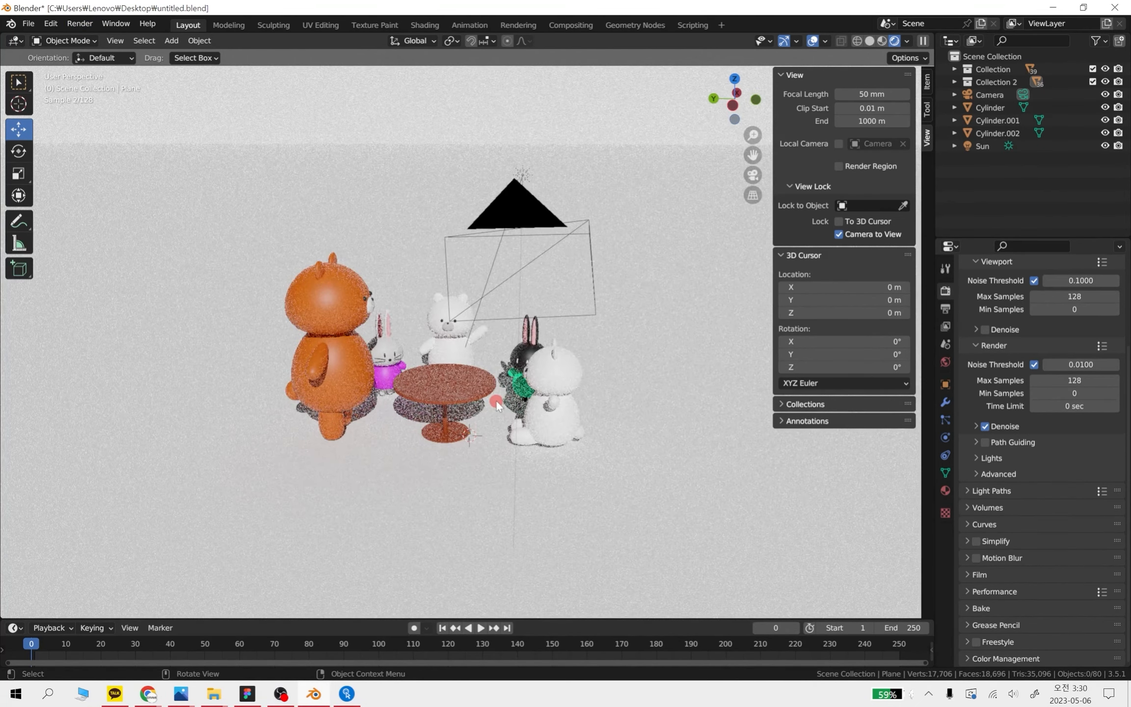
{"action": "scroll", "coordinate": [500, 379], "scroll_direction": "up", "scroll_amount": 2}
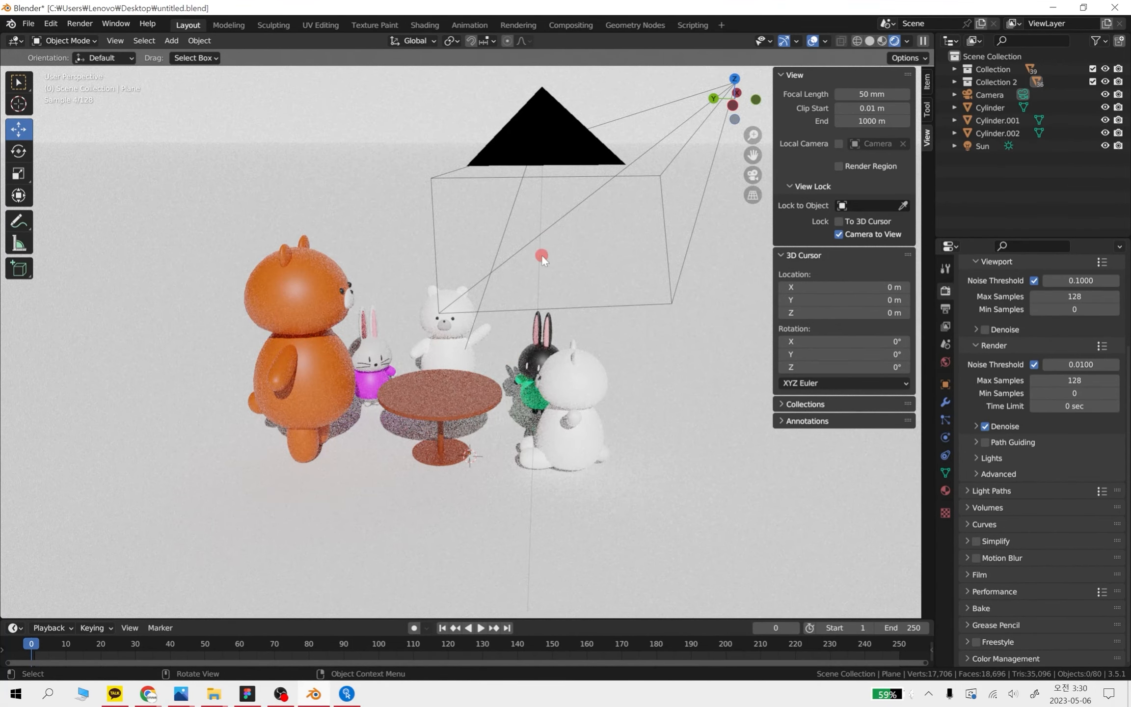
Select the sun light and show the scene in material preview from the left orthographic view
{"action": "middle_click_drag", "start_coordinate": [542, 254], "coordinate": [579, 260], "text": "shift"}
{"action": "left_click", "coordinate": [579, 257]}
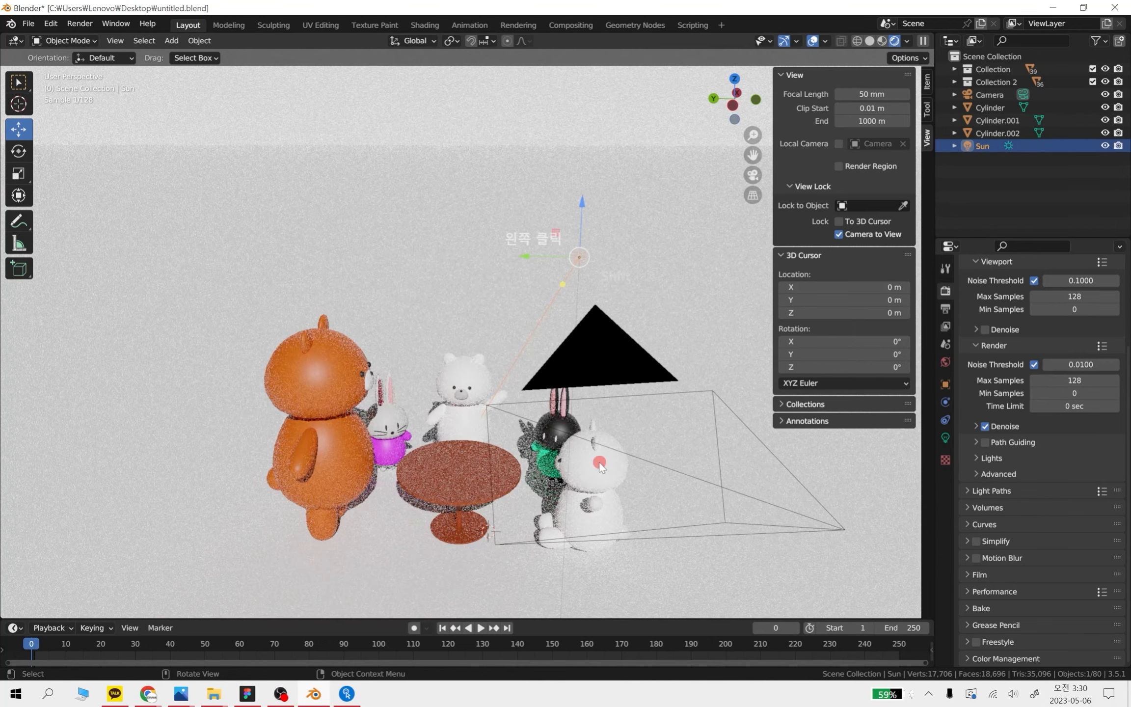
{"action": "left_click", "coordinate": [882, 41]}
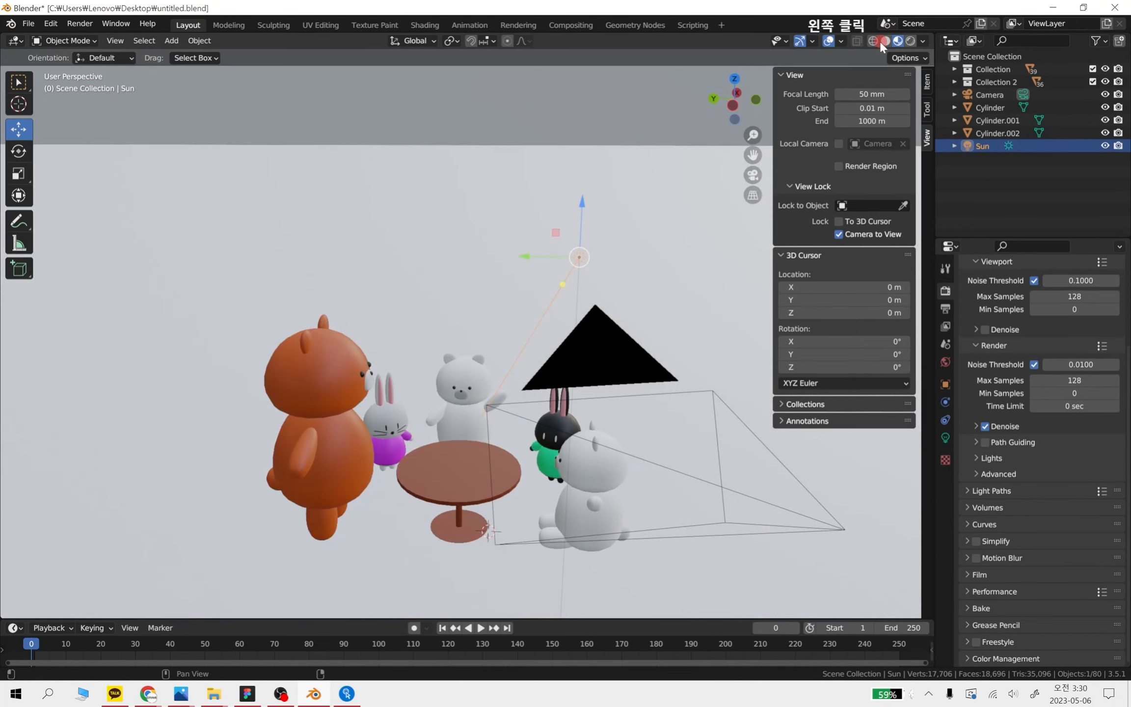
{"action": "mouse_move", "coordinate": [558, 420]}
{"action": "middle_mouse_down"}
{"action": "mouse_move", "coordinate": [574, 431]}
{"action": "mouse_move", "coordinate": [576, 409]}
{"action": "middle_mouse_up"}
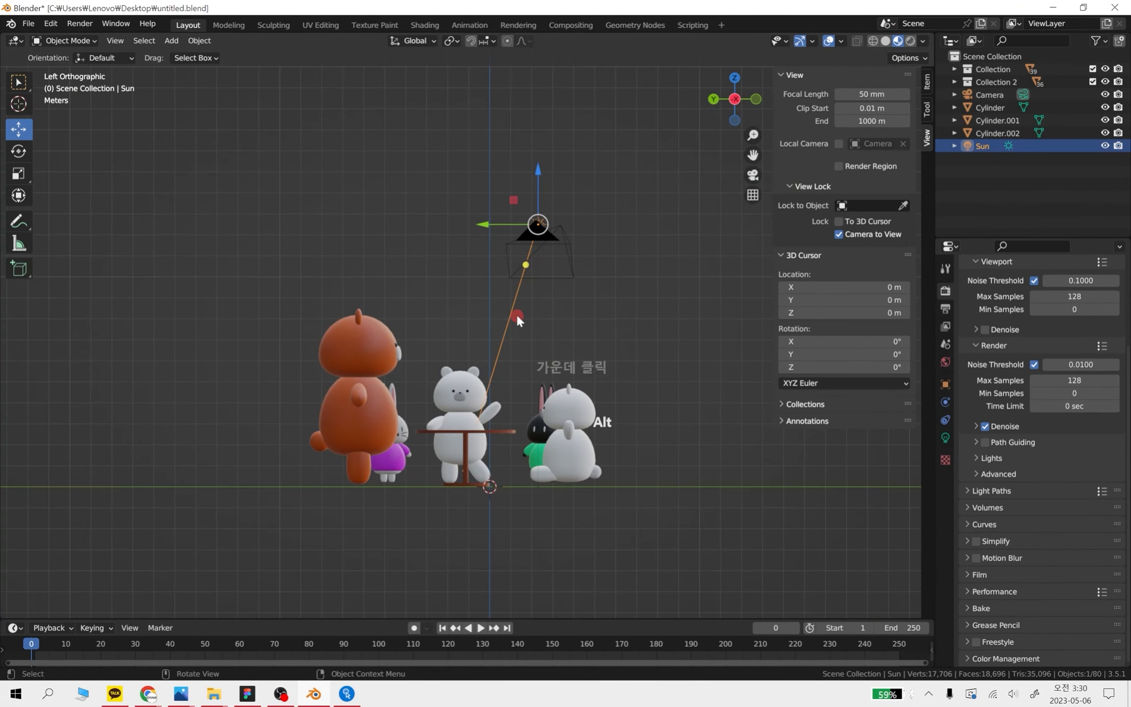
{"action": "scroll", "coordinate": [518, 315], "scroll_direction": "up", "scroll_amount": 1}
{"action": "key", "text": "shift+a"}
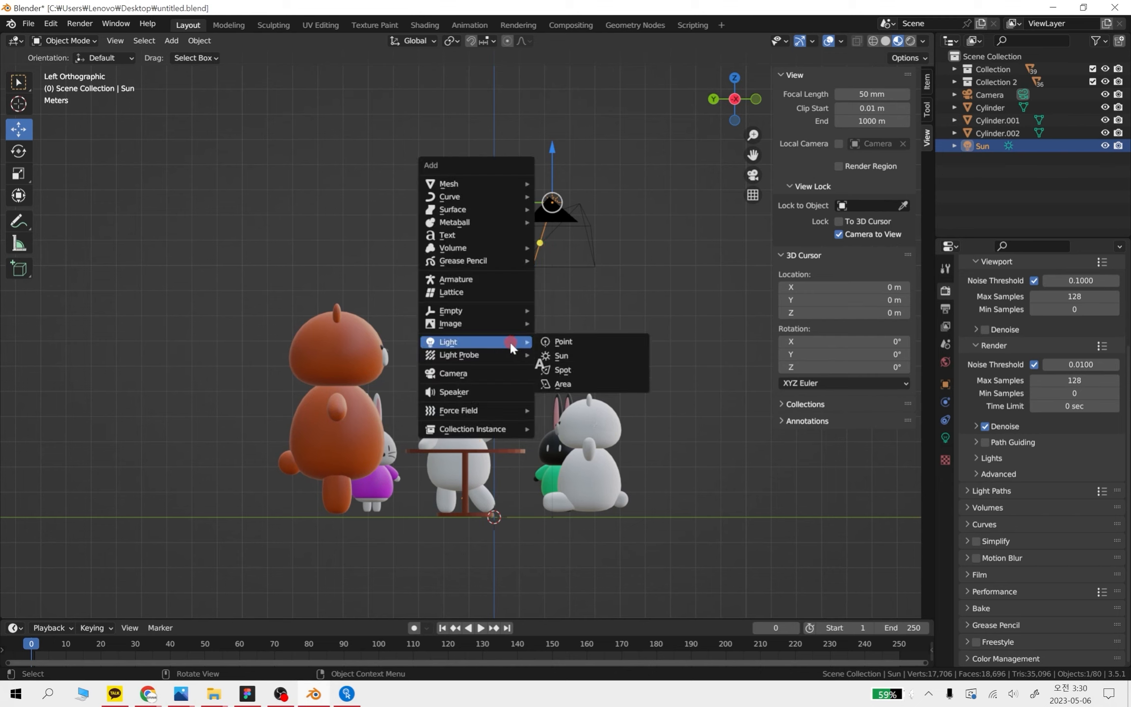
{"action": "left_click", "coordinate": [511, 342]}
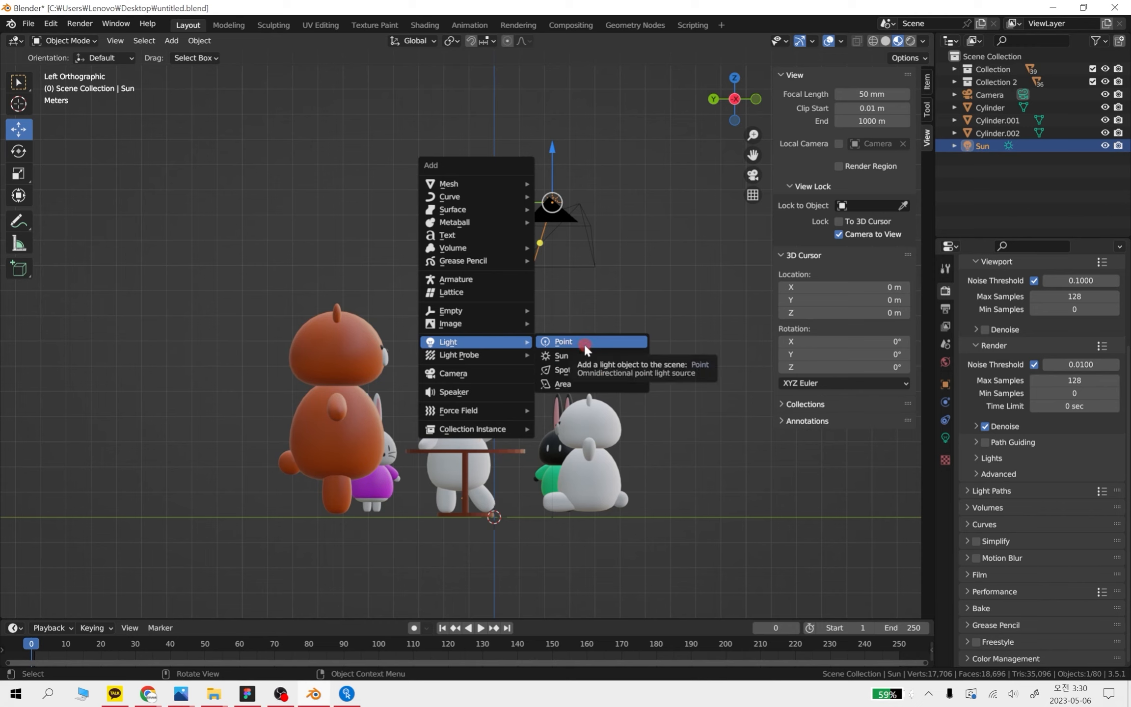
{"action": "left_click", "coordinate": [627, 304]}
{"action": "left_click", "coordinate": [626, 304]}
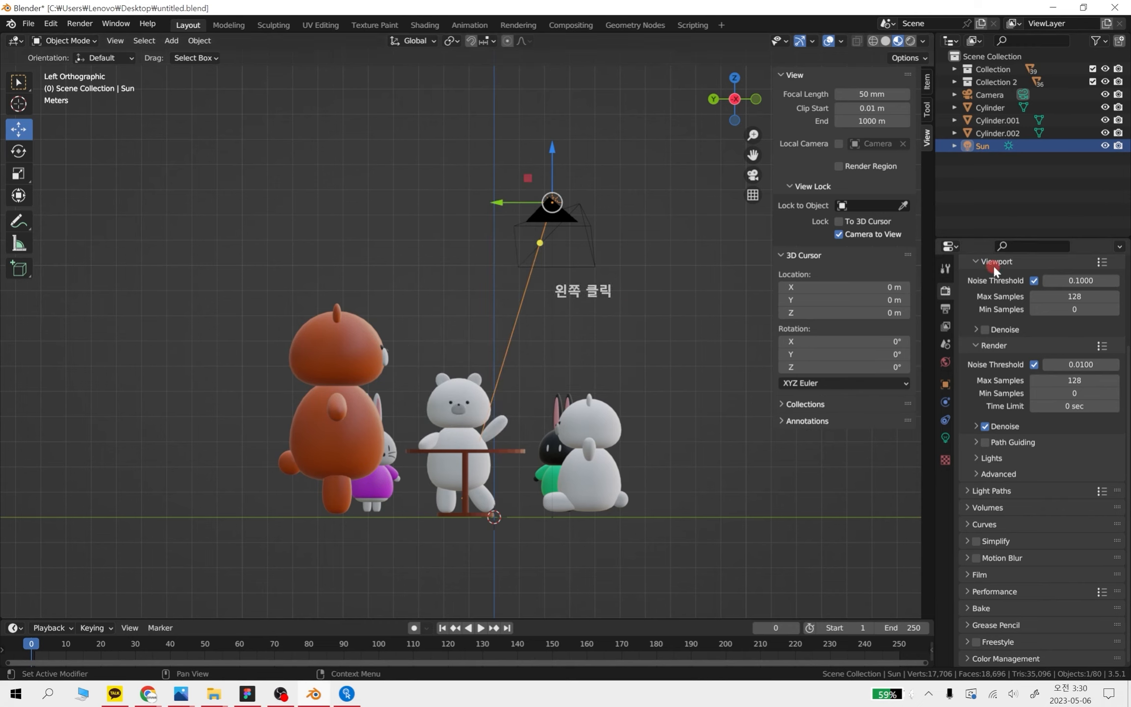
Move the sun light about 2.39 m along the Y axis, then deselect it and return to a perspective view
{"action": "scroll", "coordinate": [1000, 286], "scroll_direction": "up", "scroll_amount": 4}
{"action": "scroll", "coordinate": [1089, 292], "scroll_direction": "up", "scroll_amount": 1}
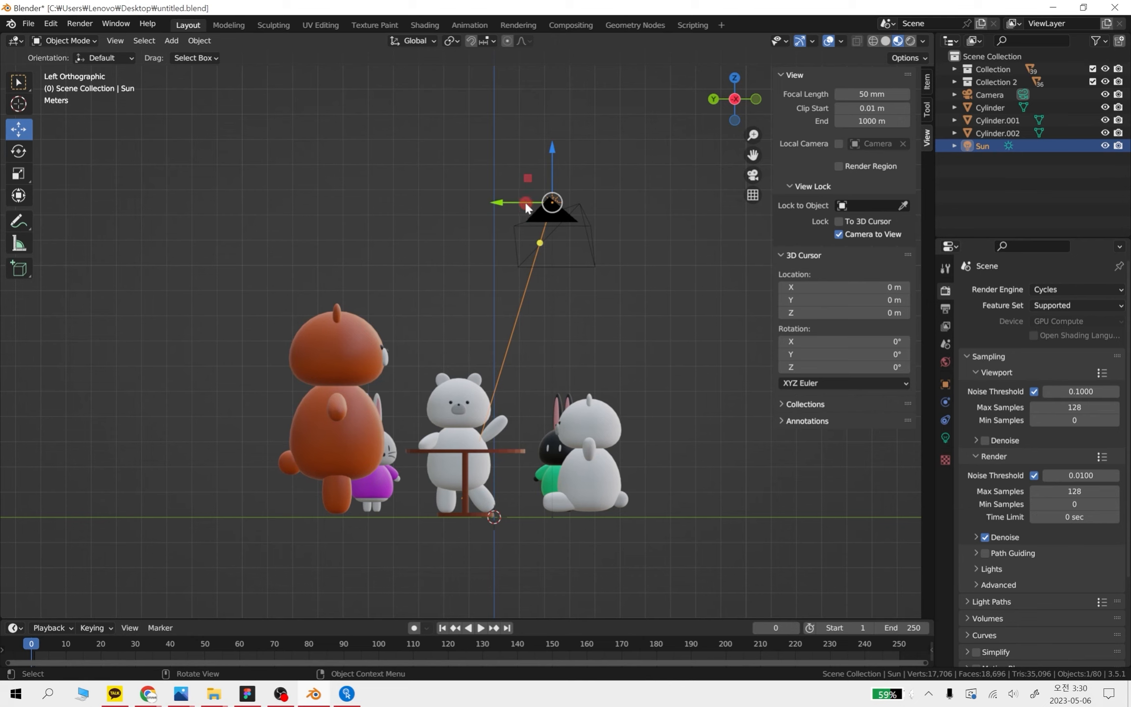
{"action": "left_click_drag", "start_coordinate": [519, 206], "coordinate": [454, 205]}
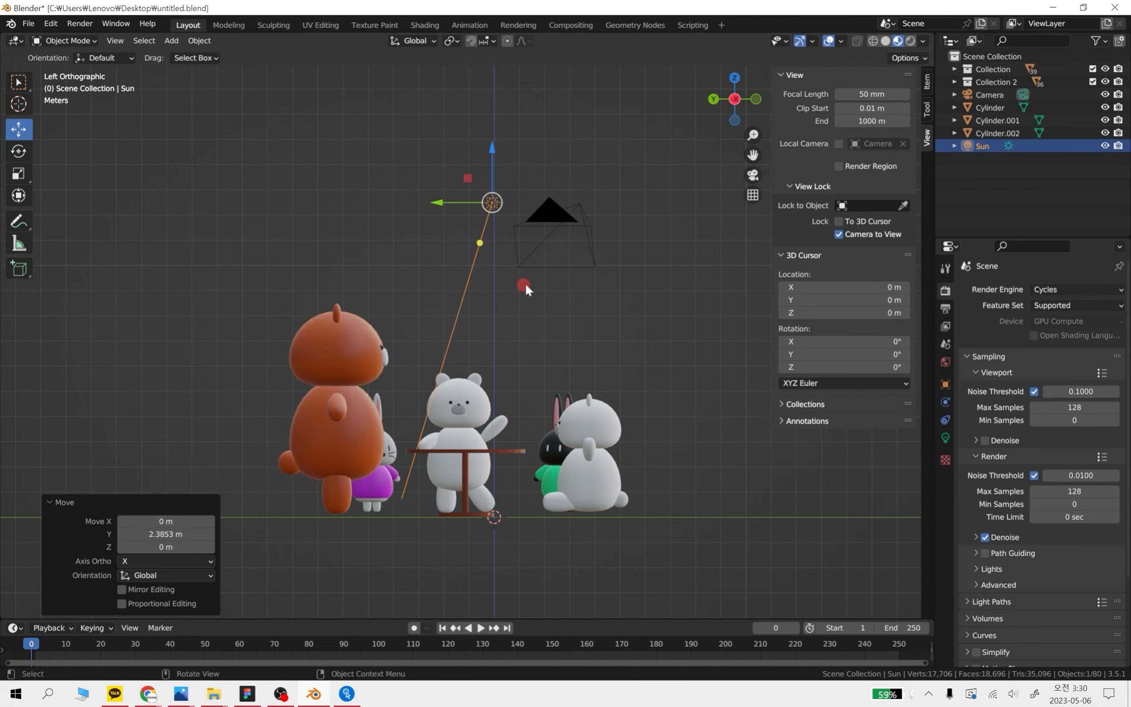
{"action": "left_click", "coordinate": [599, 338]}
{"action": "middle_click_drag", "start_coordinate": [597, 340], "coordinate": [596, 361]}
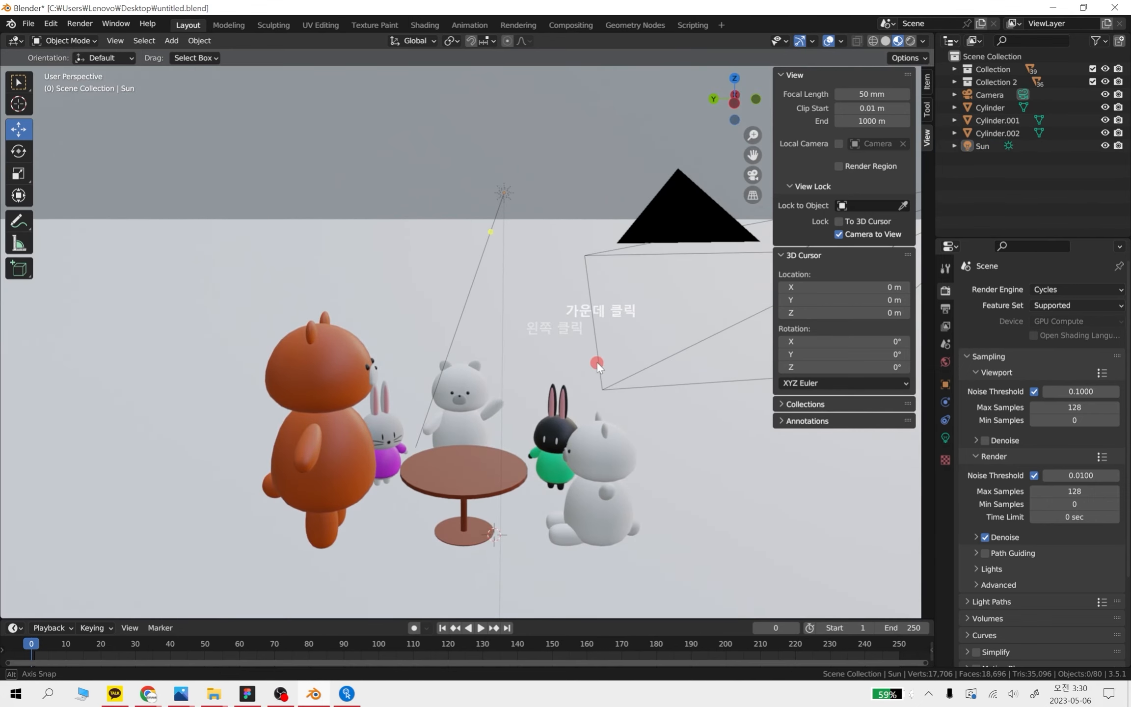
Re-aim the sun light in rendered shading so the shadows fall behind the animals, and compare with material preview
{"action": "left_click", "coordinate": [908, 41]}
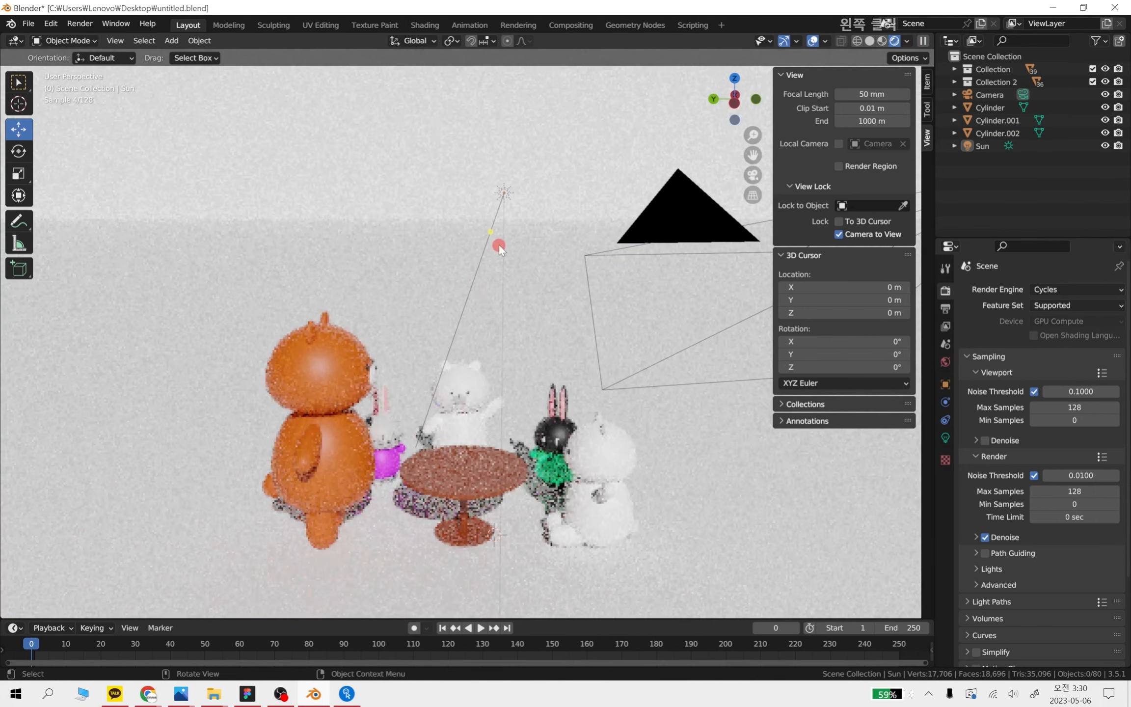
{"action": "mouse_move", "coordinate": [492, 231]}
{"action": "left_mouse_down"}
{"action": "mouse_move", "coordinate": [510, 349]}
{"action": "mouse_move", "coordinate": [558, 382]}
{"action": "mouse_move", "coordinate": [496, 375]}
{"action": "mouse_move", "coordinate": [357, 317]}
{"action": "mouse_move", "coordinate": [392, 418]}
{"action": "mouse_move", "coordinate": [417, 412]}
{"action": "mouse_move", "coordinate": [408, 381]}
{"action": "left_mouse_up"}
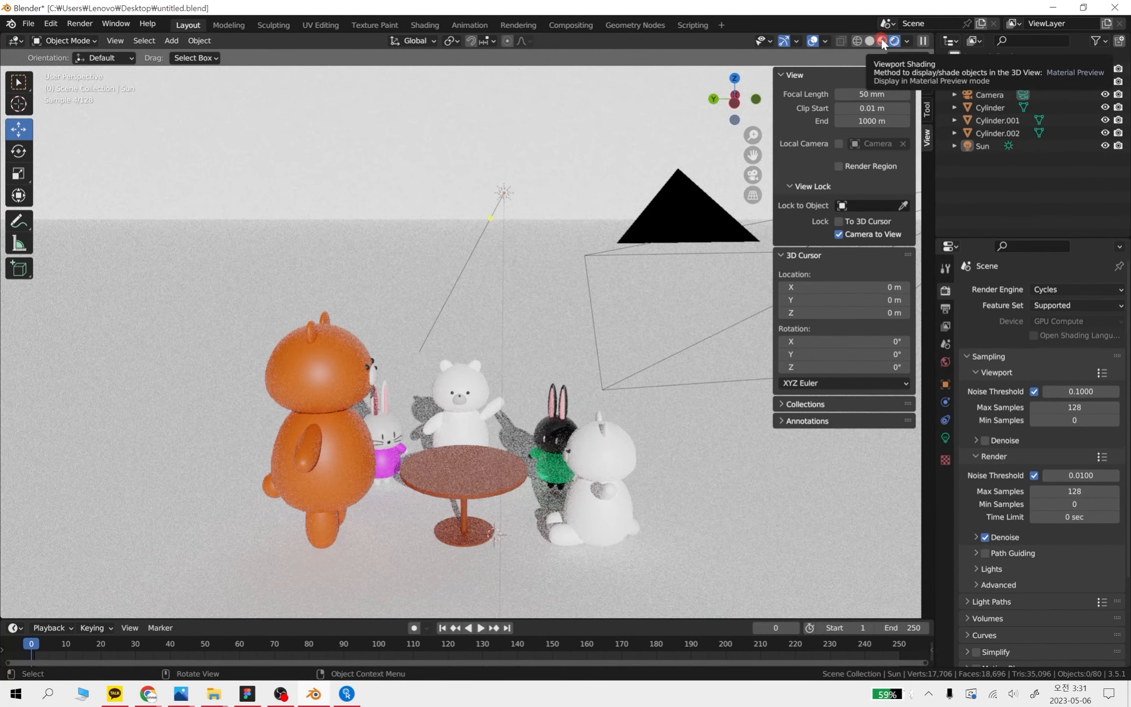
{"action": "left_click", "coordinate": [881, 38]}
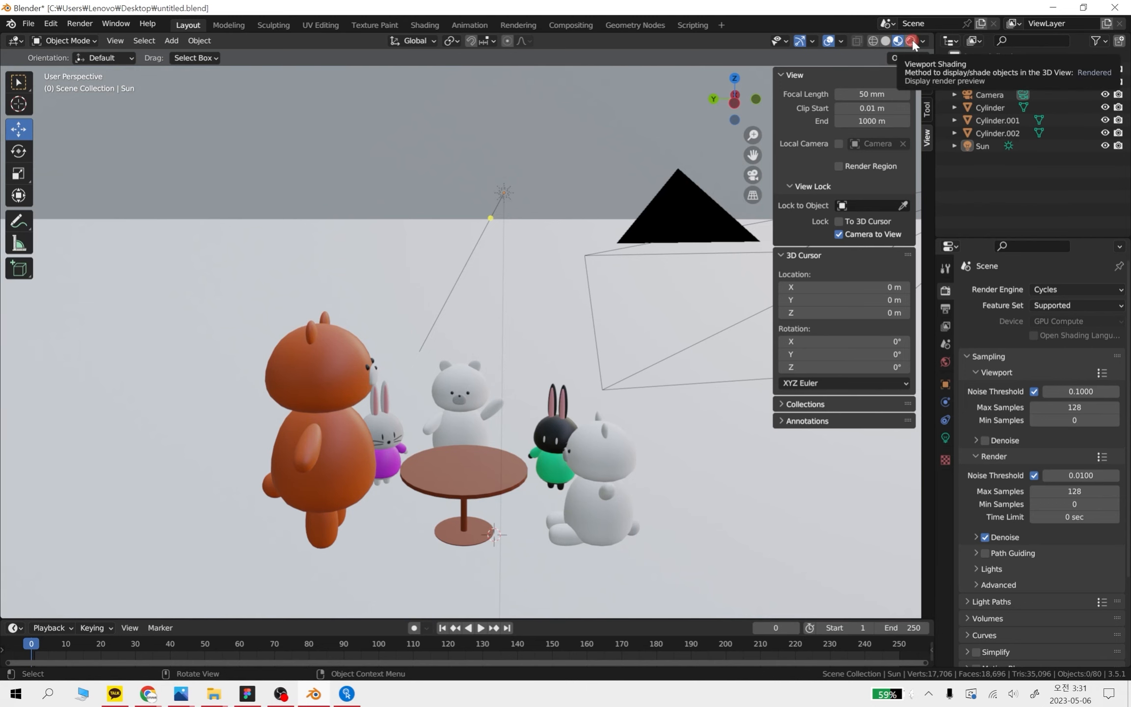
{"action": "left_click", "coordinate": [911, 41]}
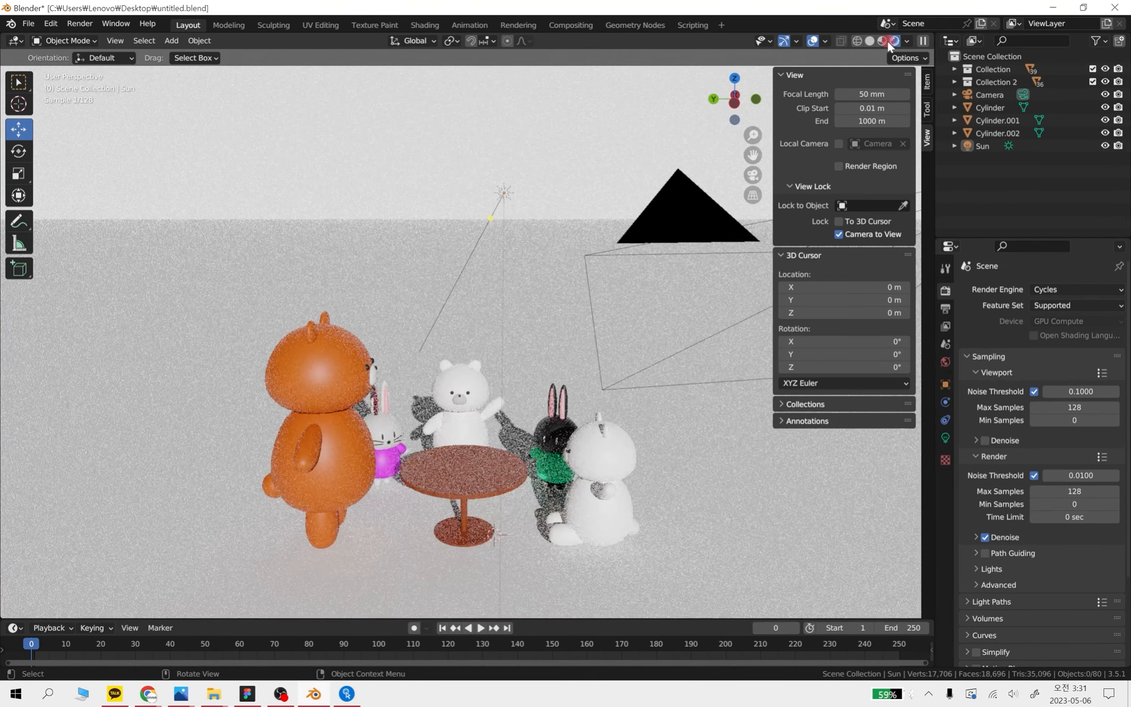
{"action": "left_click", "coordinate": [879, 41]}
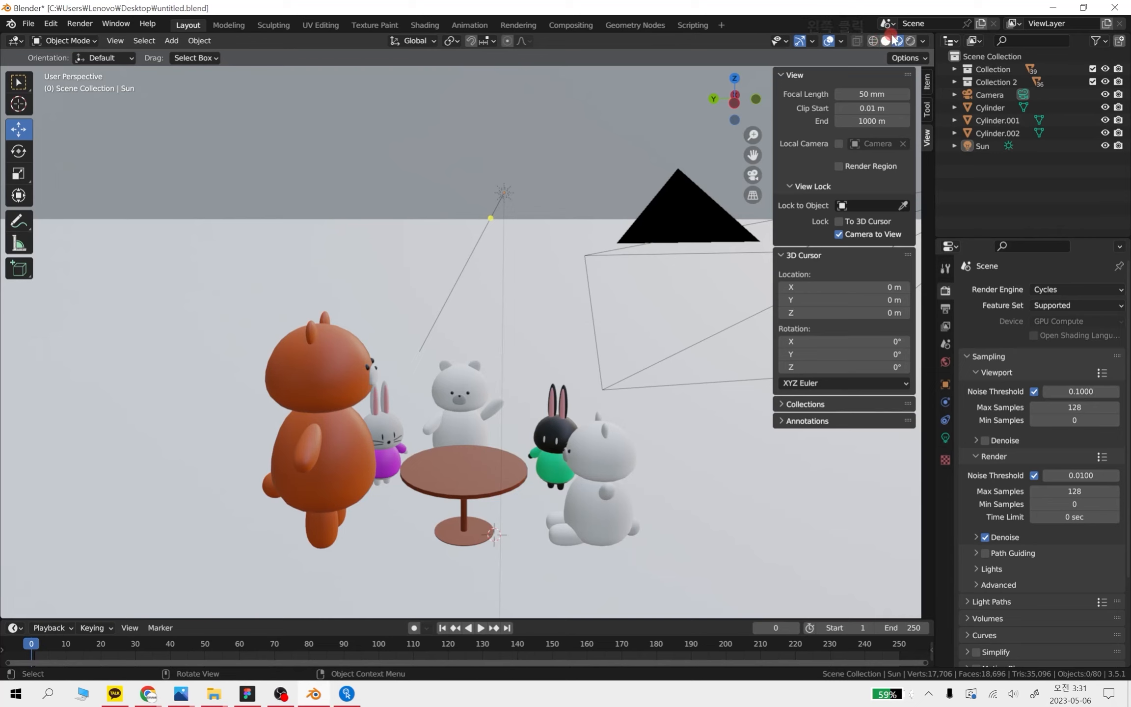
{"action": "left_click", "coordinate": [504, 194], "text": "shift"}
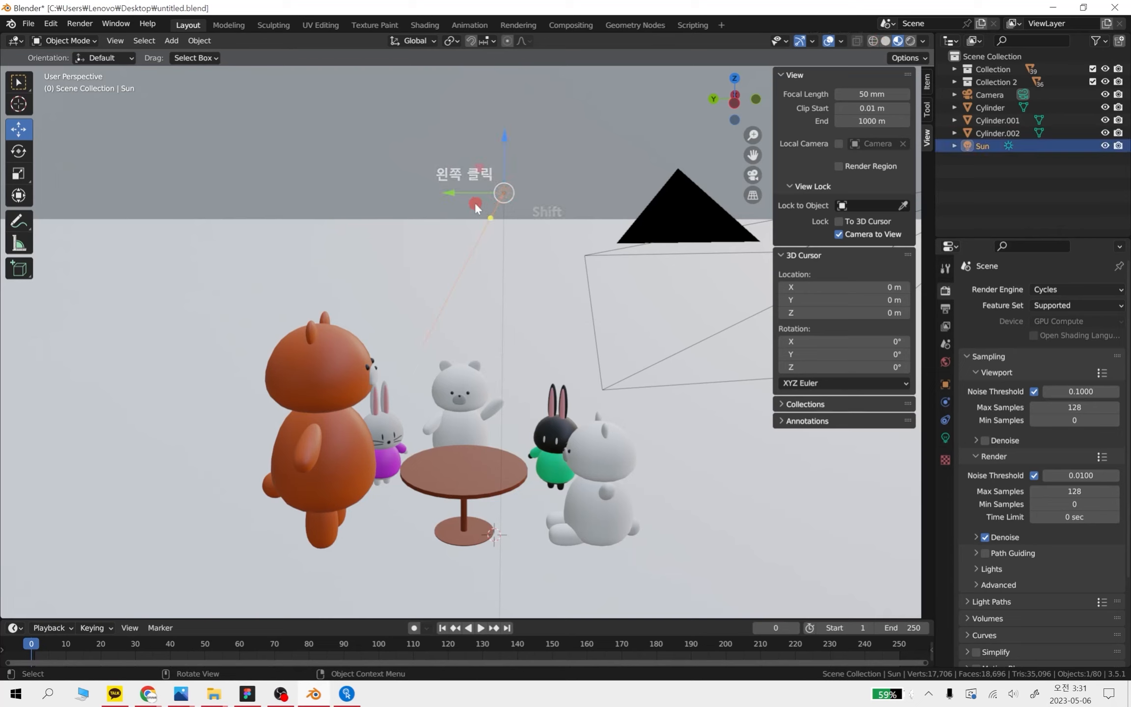
{"action": "left_click_drag", "start_coordinate": [505, 164], "coordinate": [501, 350]}
{"action": "key", "text": "ctrl+z"}
Switch the viewport to rendered shading to check the sun's lighting
{"action": "left_click", "coordinate": [911, 40]}
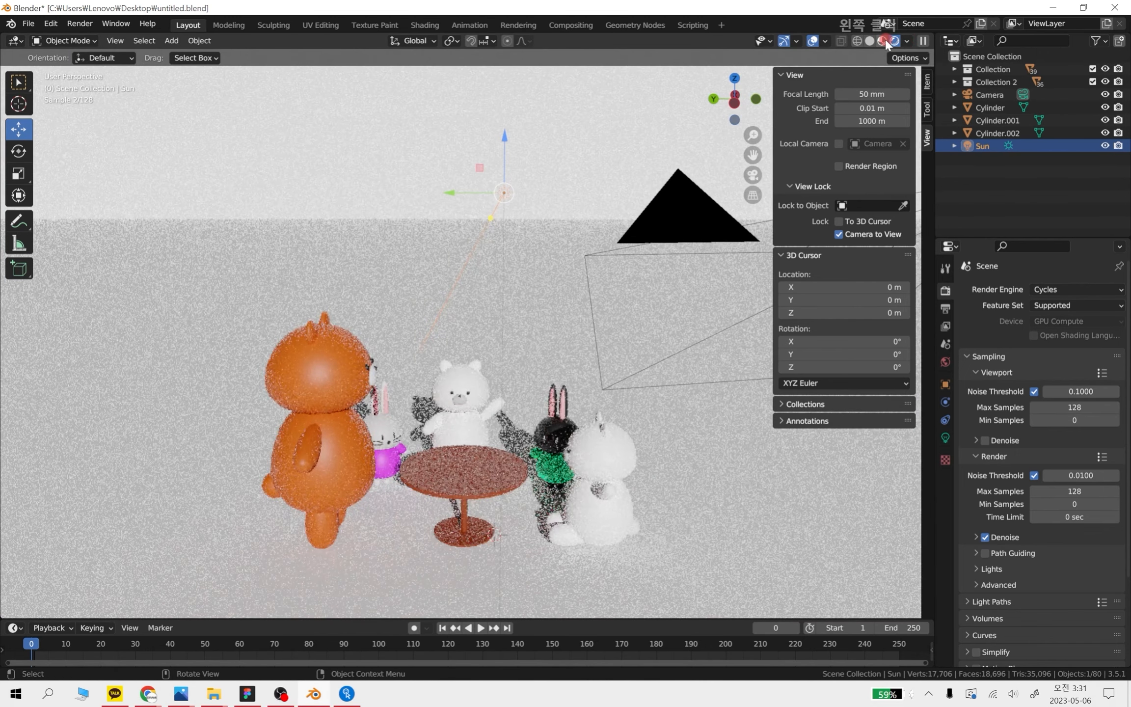
Change the render engine to Eevee and view the animals in rendered shading
{"action": "left_click", "coordinate": [886, 40]}
{"action": "left_click", "coordinate": [1064, 289]}
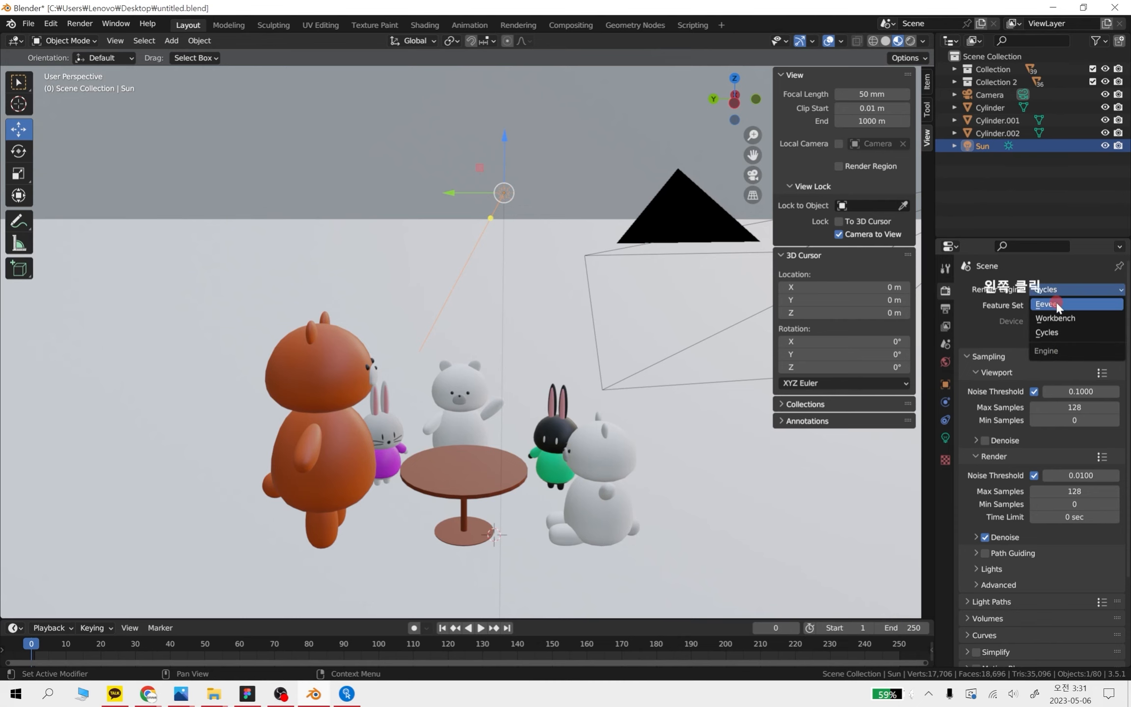
{"action": "left_click", "coordinate": [1056, 301]}
{"action": "left_click", "coordinate": [912, 40]}
{"action": "scroll", "coordinate": [531, 383], "scroll_direction": "up", "scroll_amount": 3}
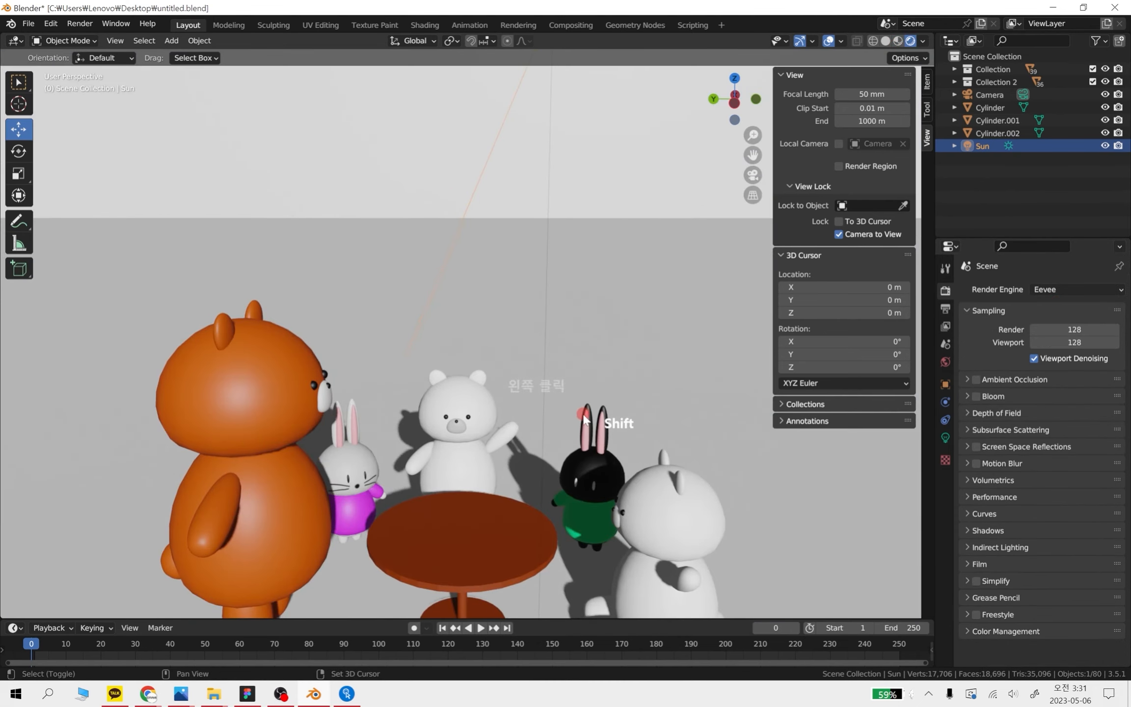
{"action": "scroll", "coordinate": [550, 348], "scroll_direction": "down", "scroll_amount": 5}
{"action": "middle_click_drag", "start_coordinate": [583, 418], "coordinate": [528, 396], "text": "shift"}
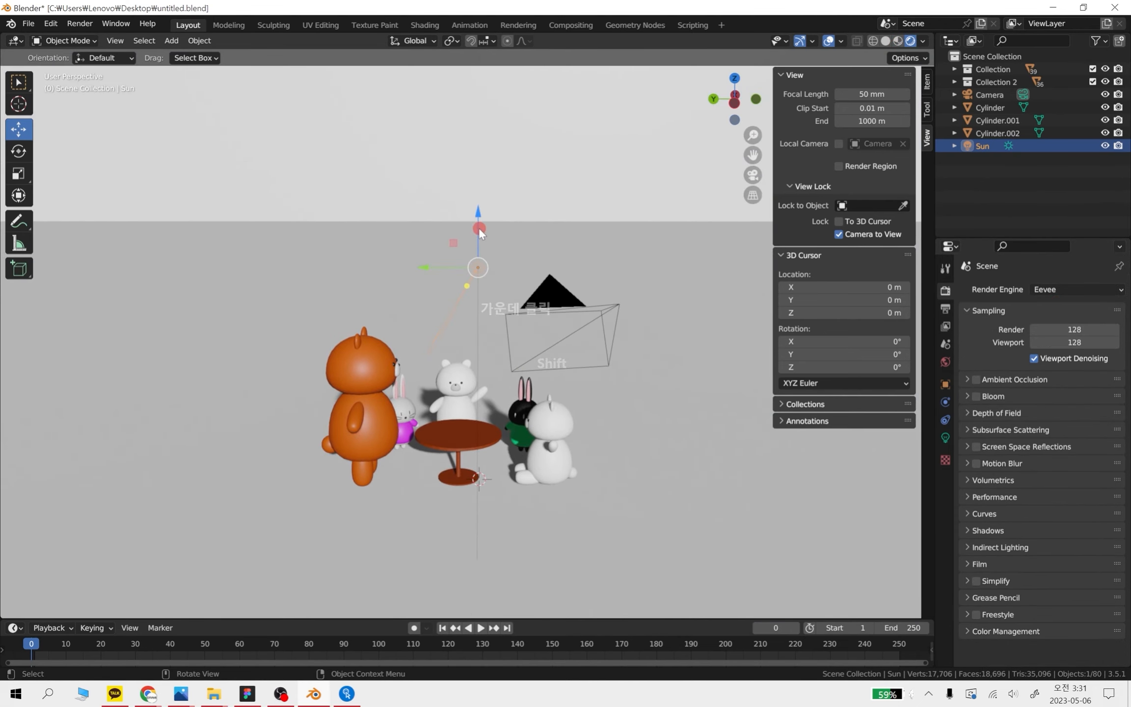
Lower the sun light about 3.11 m along the Z axis and check the shadows around the animals
{"action": "left_click_drag", "start_coordinate": [480, 234], "coordinate": [479, 312]}
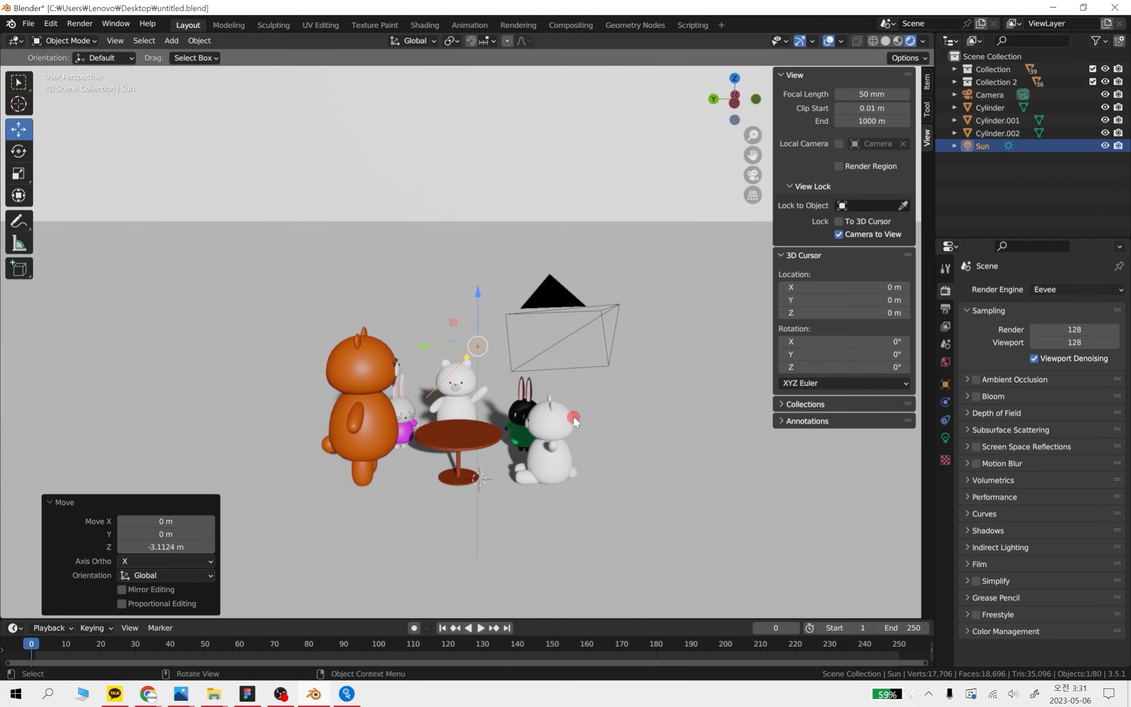
{"action": "scroll", "coordinate": [491, 339], "scroll_direction": "up", "scroll_amount": 2}
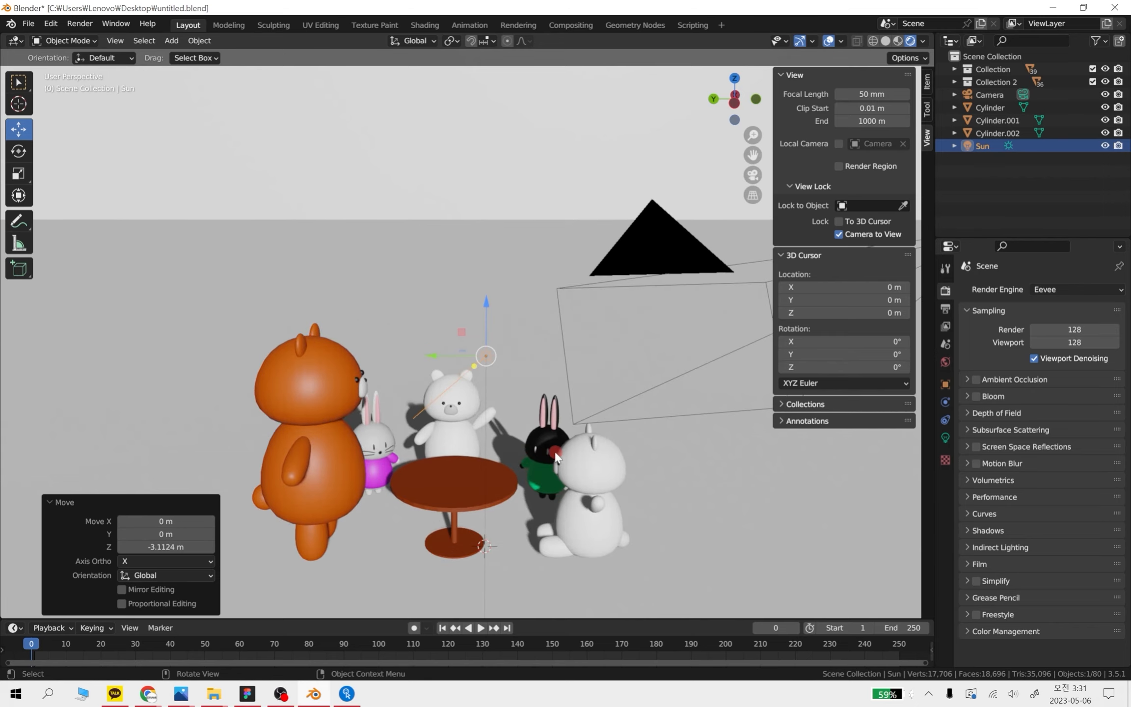
{"action": "middle_click_drag", "start_coordinate": [600, 538], "coordinate": [560, 382]}
{"action": "scroll", "coordinate": [579, 375], "scroll_direction": "down", "scroll_amount": 1}
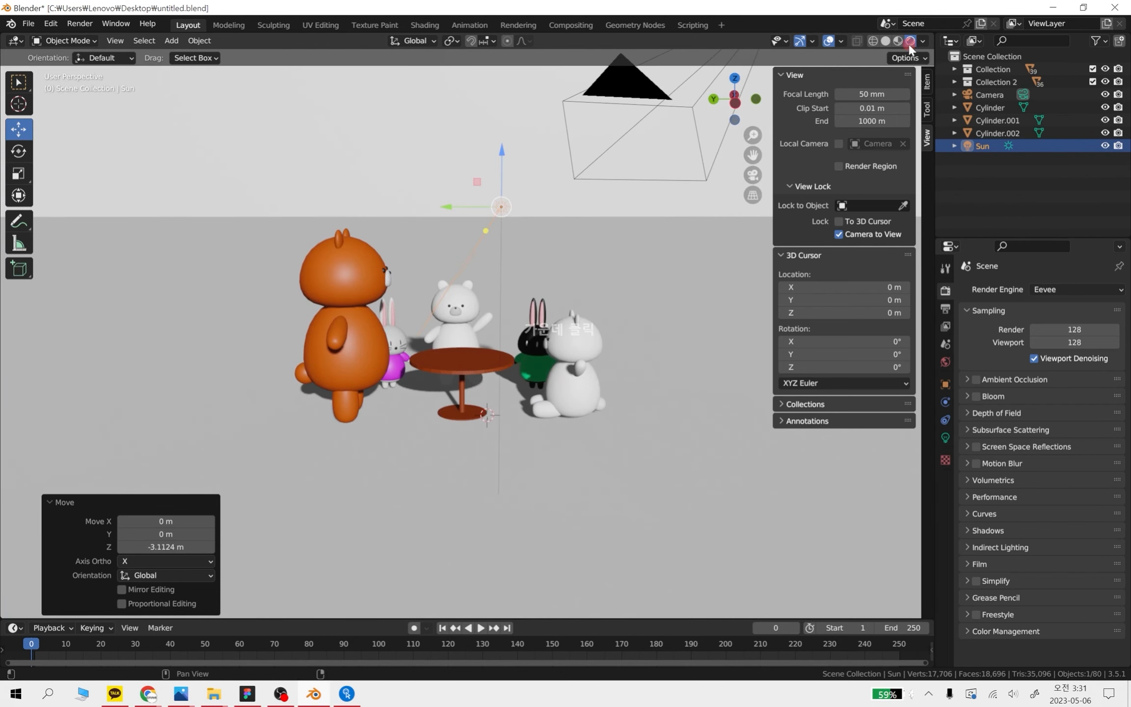
Set the render engine to Cycles and view the animals around the table
{"action": "left_click", "coordinate": [1070, 289]}
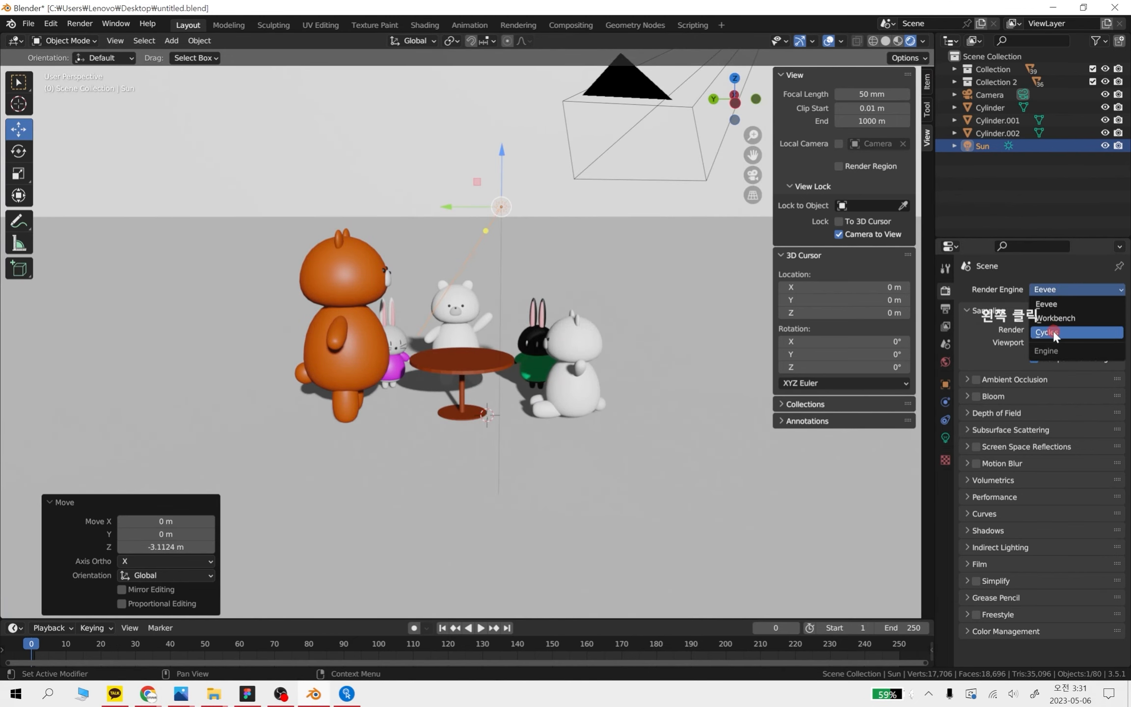
{"action": "left_click", "coordinate": [1037, 325]}
{"action": "scroll", "coordinate": [520, 313], "scroll_direction": "up", "scroll_amount": 1}
{"action": "middle_click_drag", "start_coordinate": [564, 301], "coordinate": [550, 359], "text": "shift"}
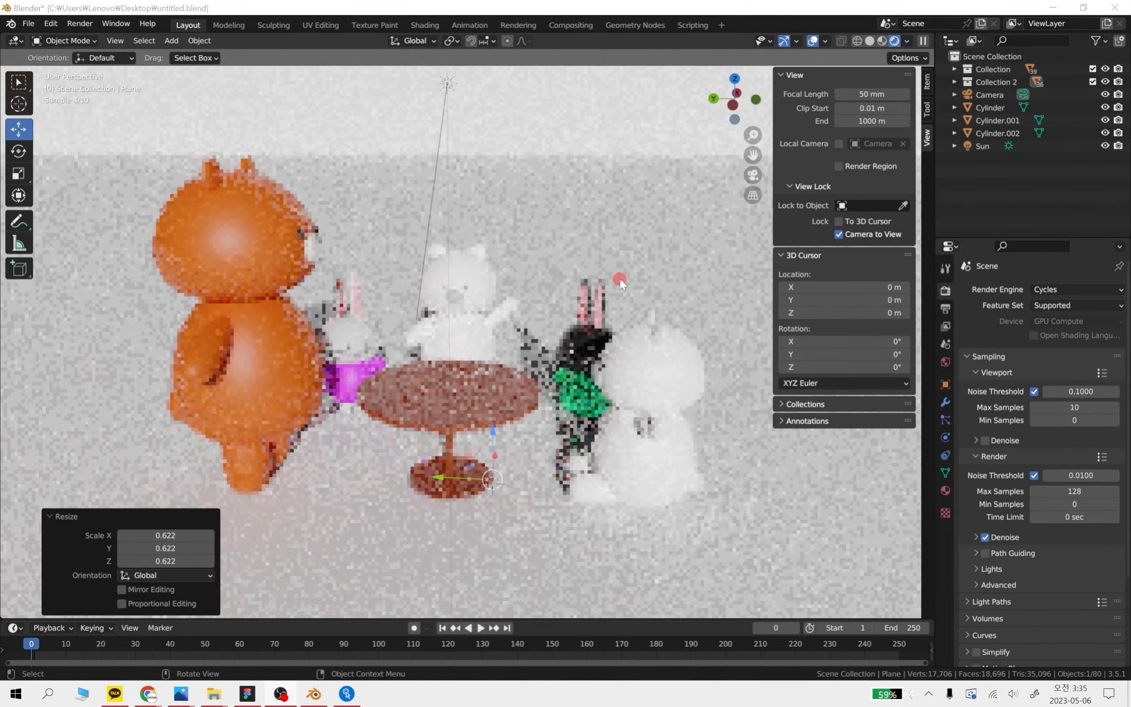
Select the tabletop, the table's round base and the floor plane in turn to inspect them in the Cycles render
{"action": "scroll", "coordinate": [534, 347], "scroll_direction": "up", "scroll_amount": 1}
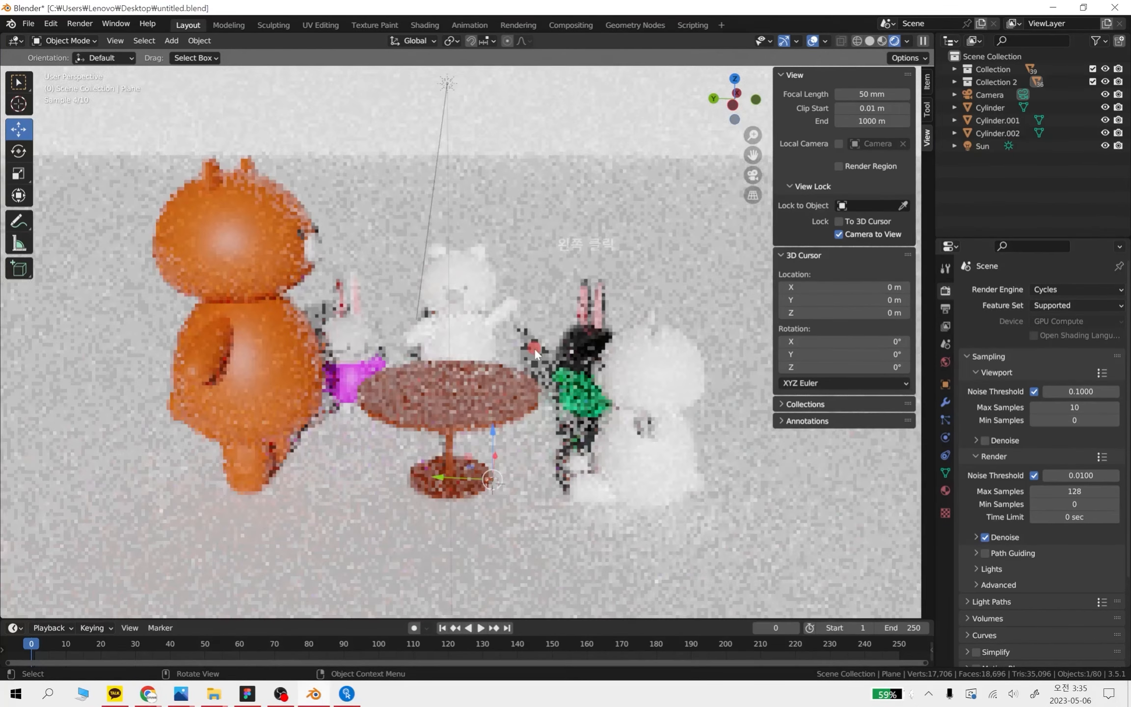
{"action": "scroll", "coordinate": [543, 325], "scroll_direction": "up", "scroll_amount": 1}
{"action": "left_click", "coordinate": [468, 401]}
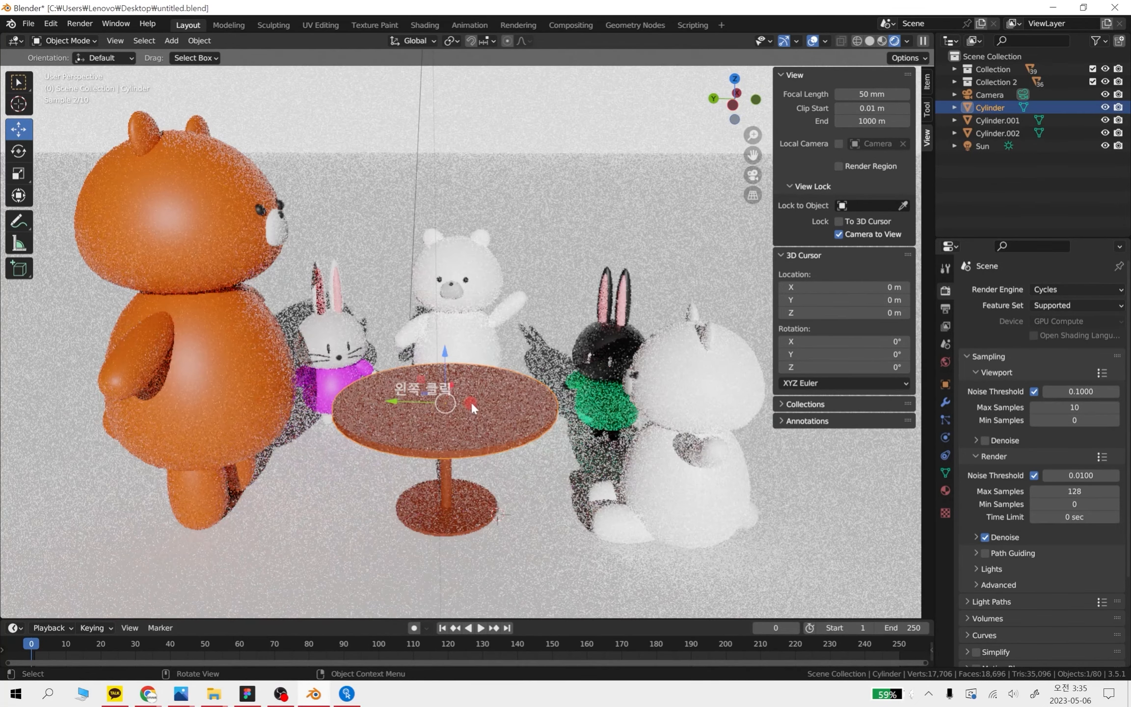
{"action": "left_click", "coordinate": [455, 504]}
{"action": "left_click", "coordinate": [456, 506]}
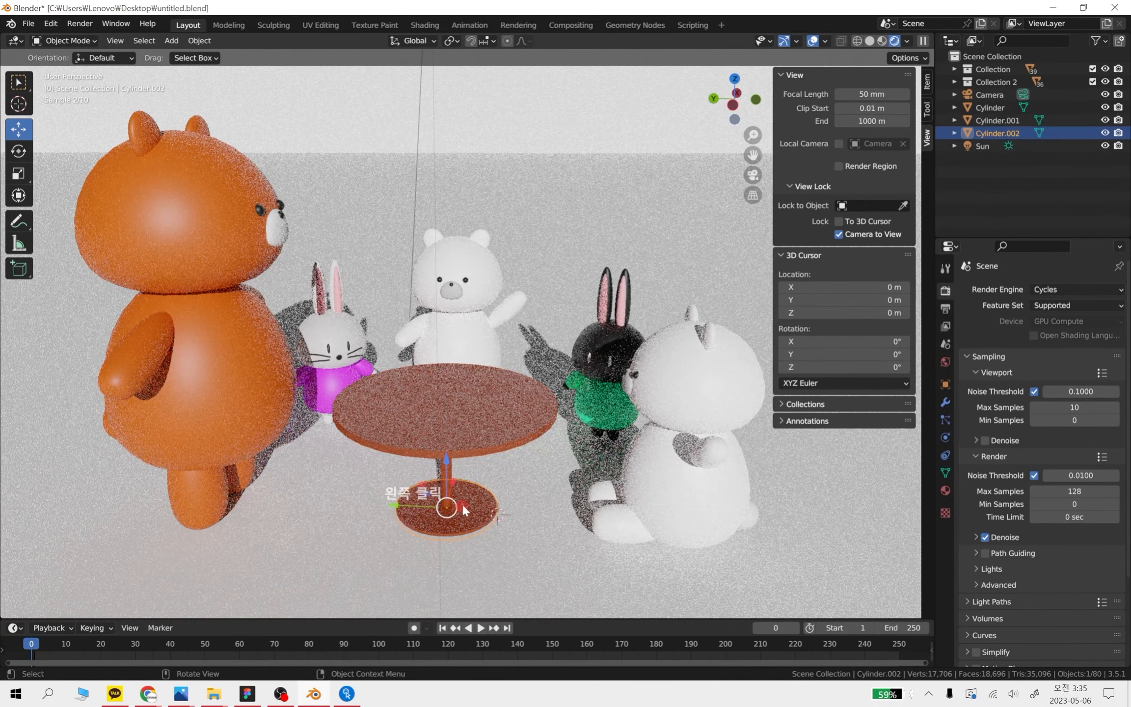
{"action": "left_click", "coordinate": [520, 473]}
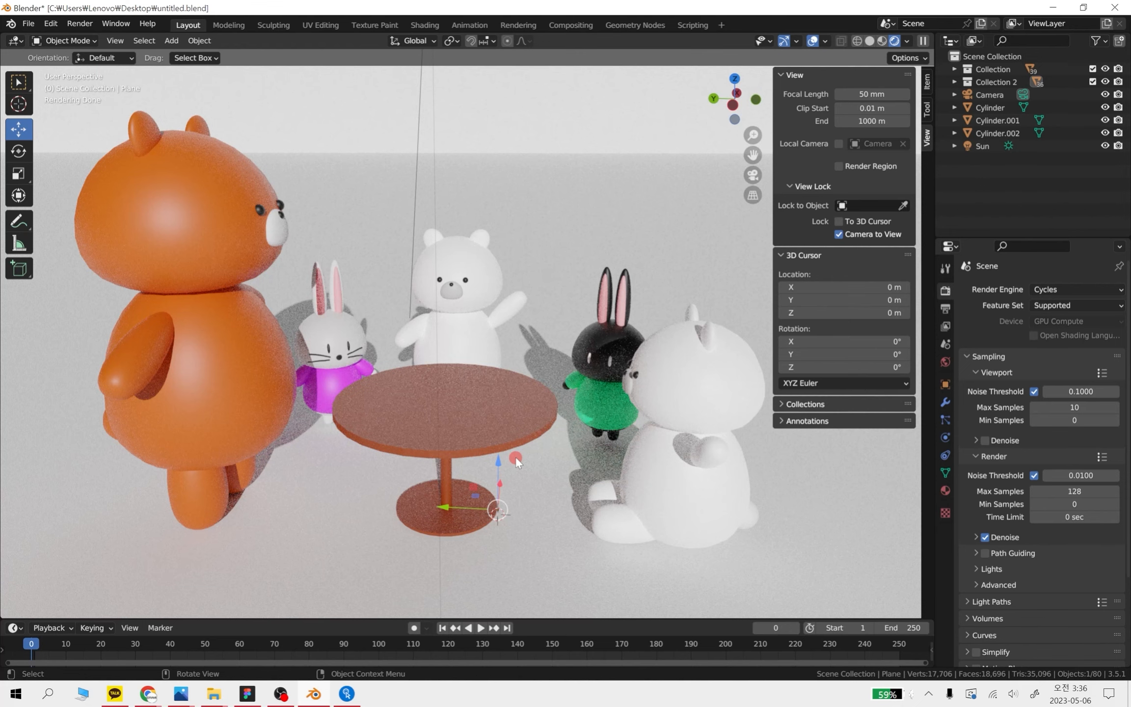
Inspect the shadows in the Cycles render from several sides, deselect the floor plane and select the sun light
{"action": "scroll", "coordinate": [563, 384], "scroll_direction": "down", "scroll_amount": 2}
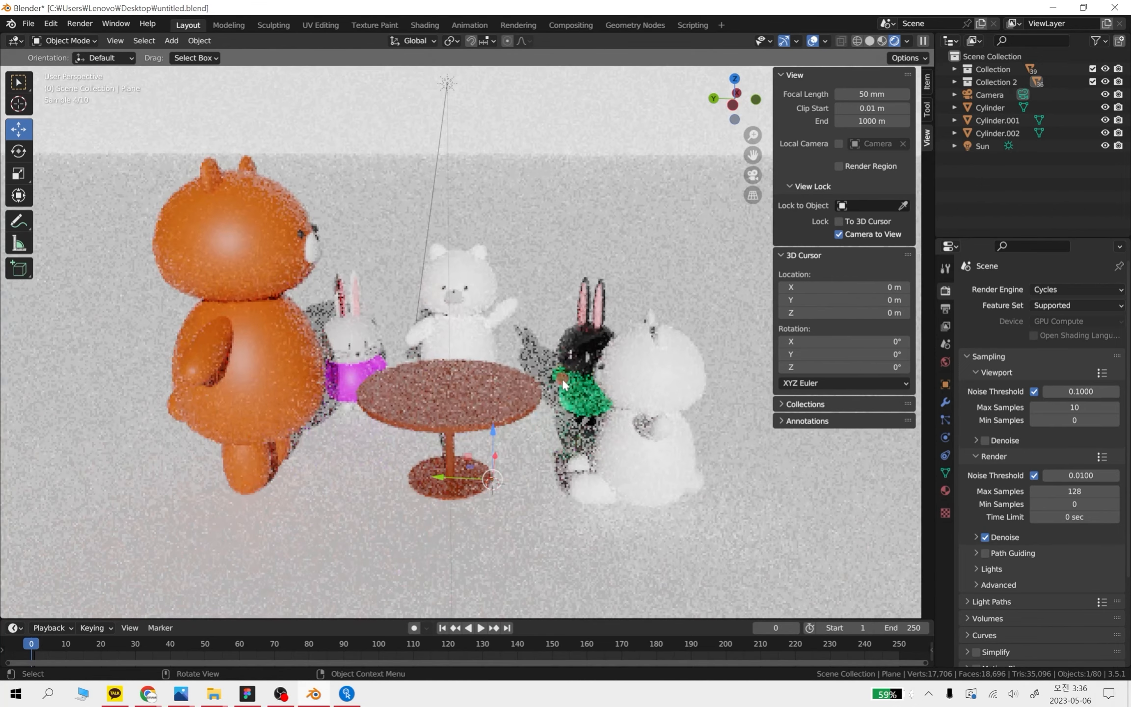
{"action": "scroll", "coordinate": [563, 384], "scroll_direction": "down", "scroll_amount": 3}
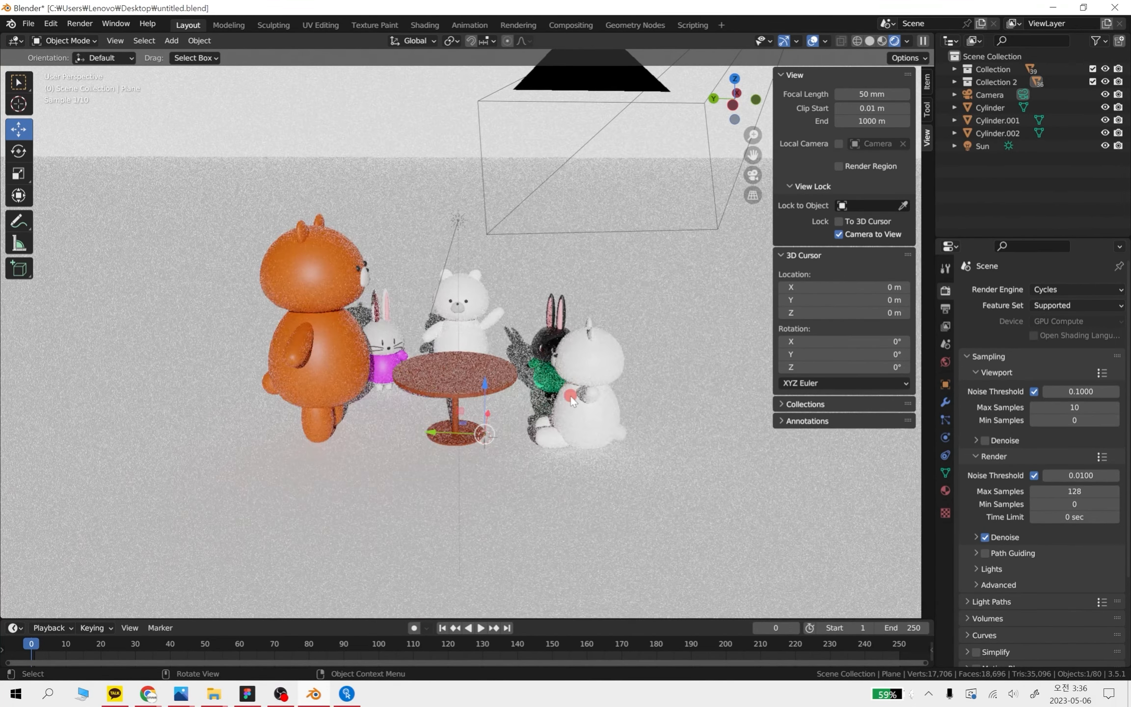
{"action": "middle_click_drag", "start_coordinate": [539, 357], "coordinate": [564, 401], "text": "shift"}
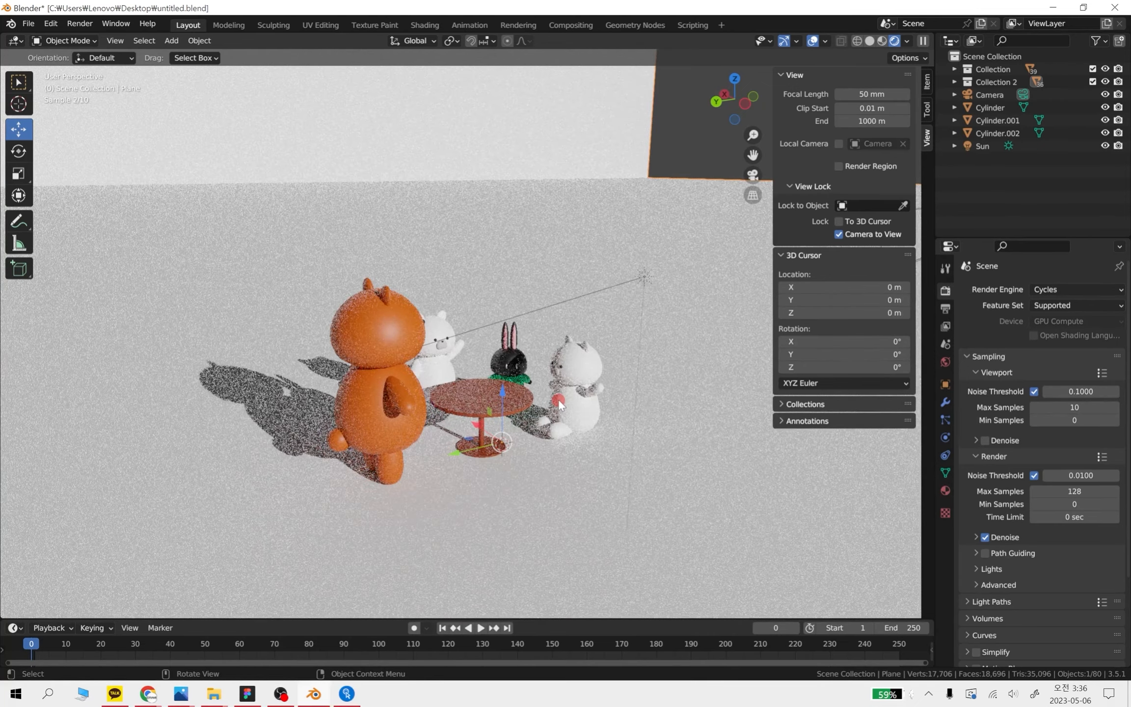
{"action": "middle_click_drag", "start_coordinate": [516, 350], "coordinate": [563, 388]}
{"action": "mouse_move", "coordinate": [661, 477]}
{"action": "middle_mouse_down"}
{"action": "mouse_move", "coordinate": [635, 466]}
{"action": "mouse_move", "coordinate": [568, 476]}
{"action": "mouse_move", "coordinate": [577, 463]}
{"action": "mouse_move", "coordinate": [522, 448]}
{"action": "middle_mouse_up"}
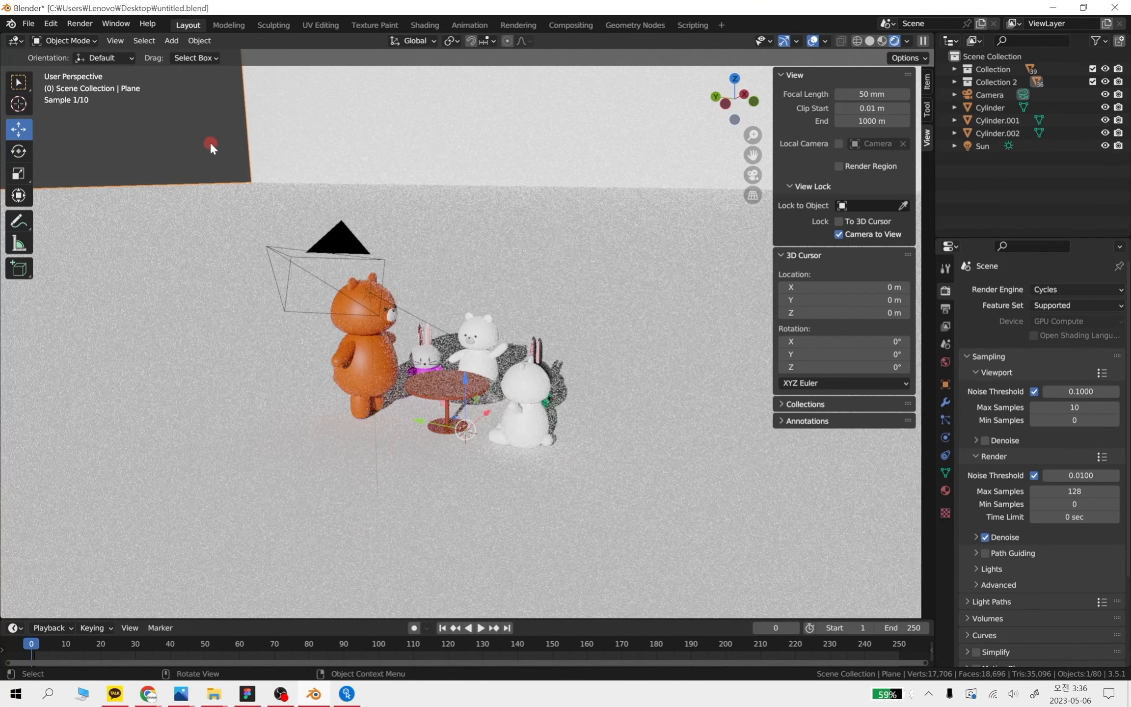
{"action": "left_click", "coordinate": [497, 425]}
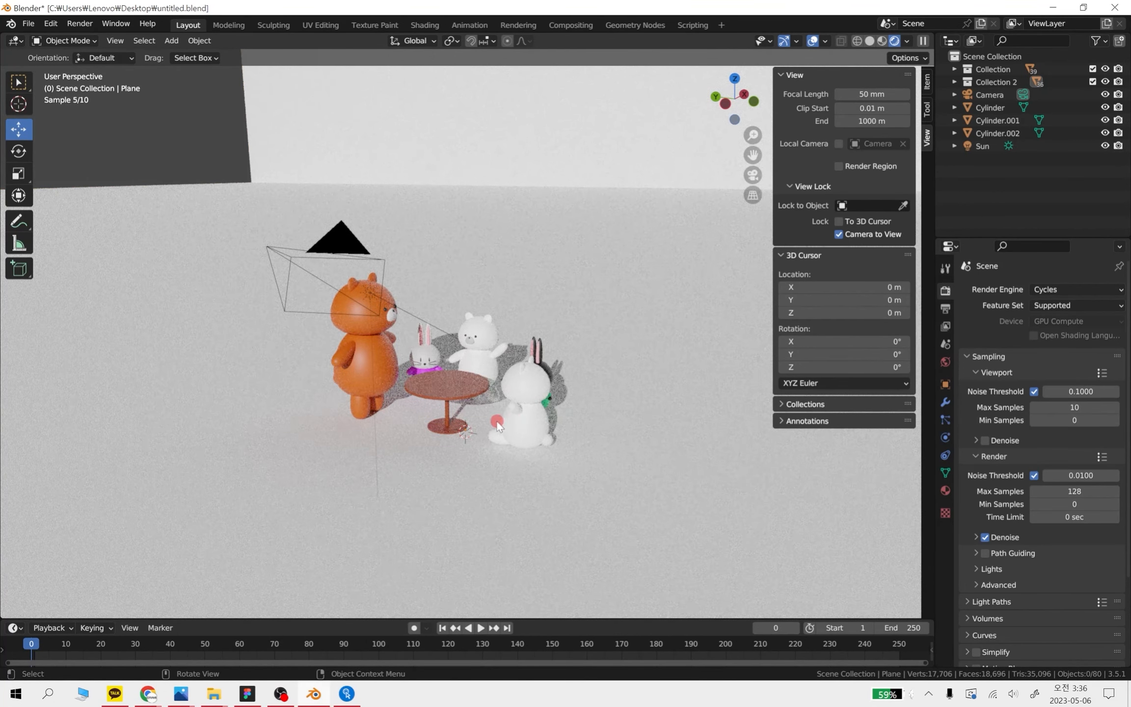
{"action": "left_click", "coordinate": [446, 333]}
{"action": "middle_click_drag", "start_coordinate": [534, 358], "coordinate": [564, 375]}
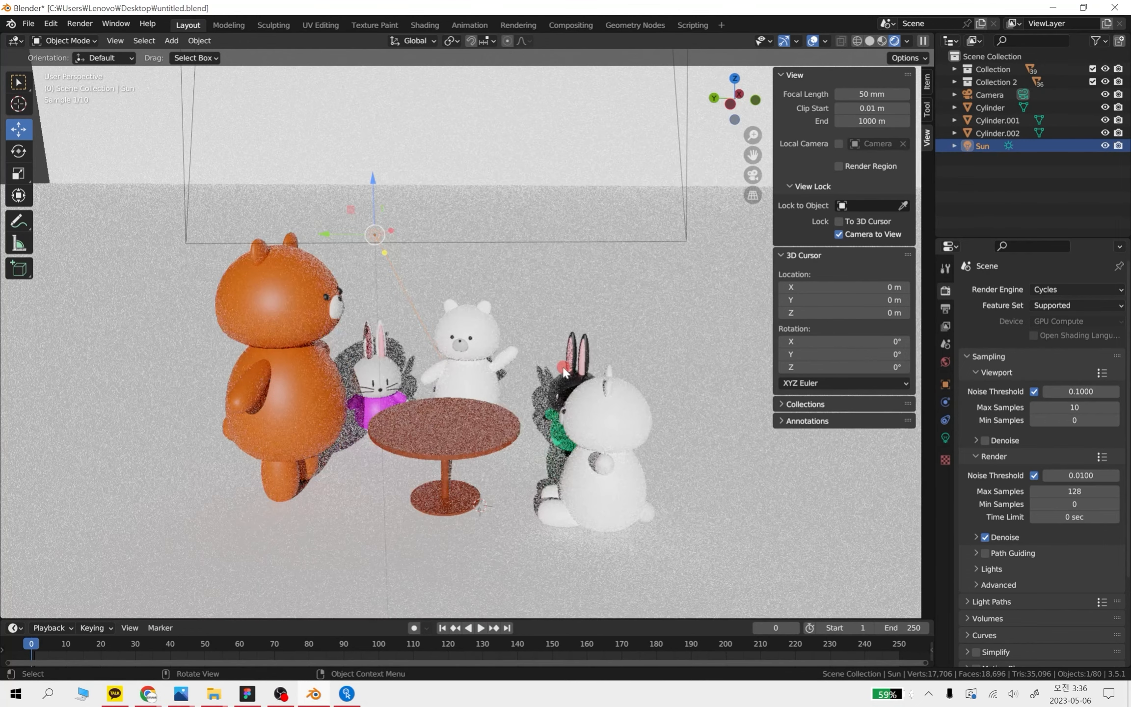
Select the white bear's head and its lowered arm, then check the left orthographic view with nothing selected
{"action": "left_click", "coordinate": [496, 339]}
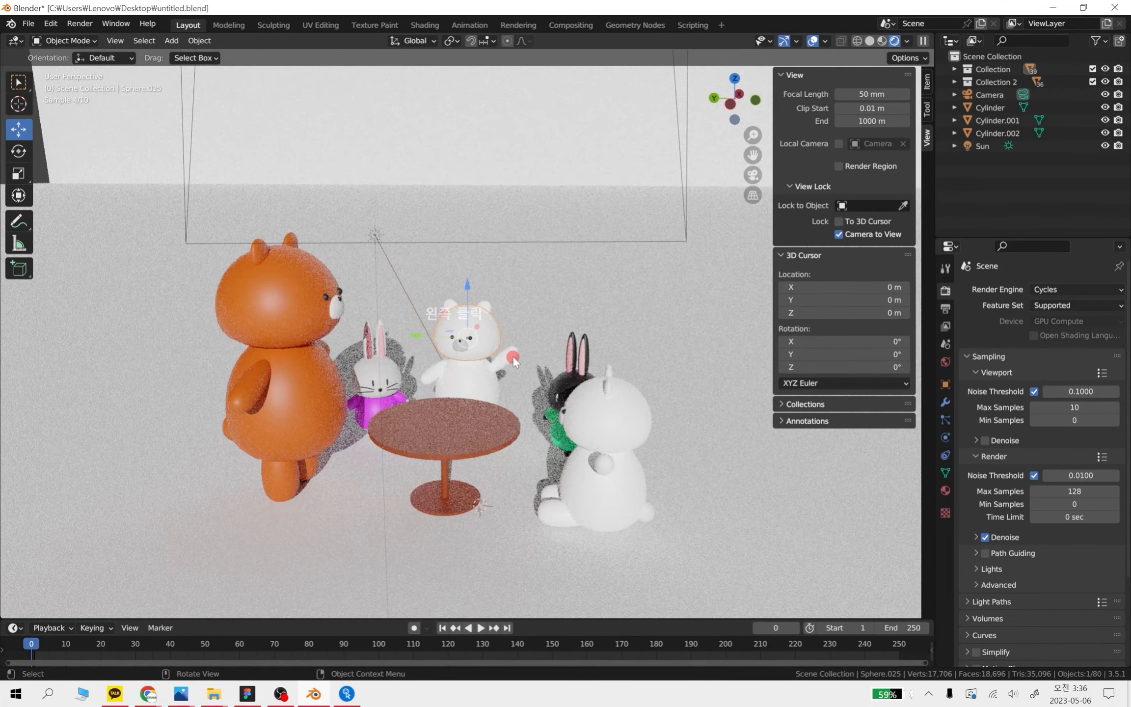
{"action": "left_click", "coordinate": [439, 381]}
{"action": "left_click", "coordinate": [435, 374]}
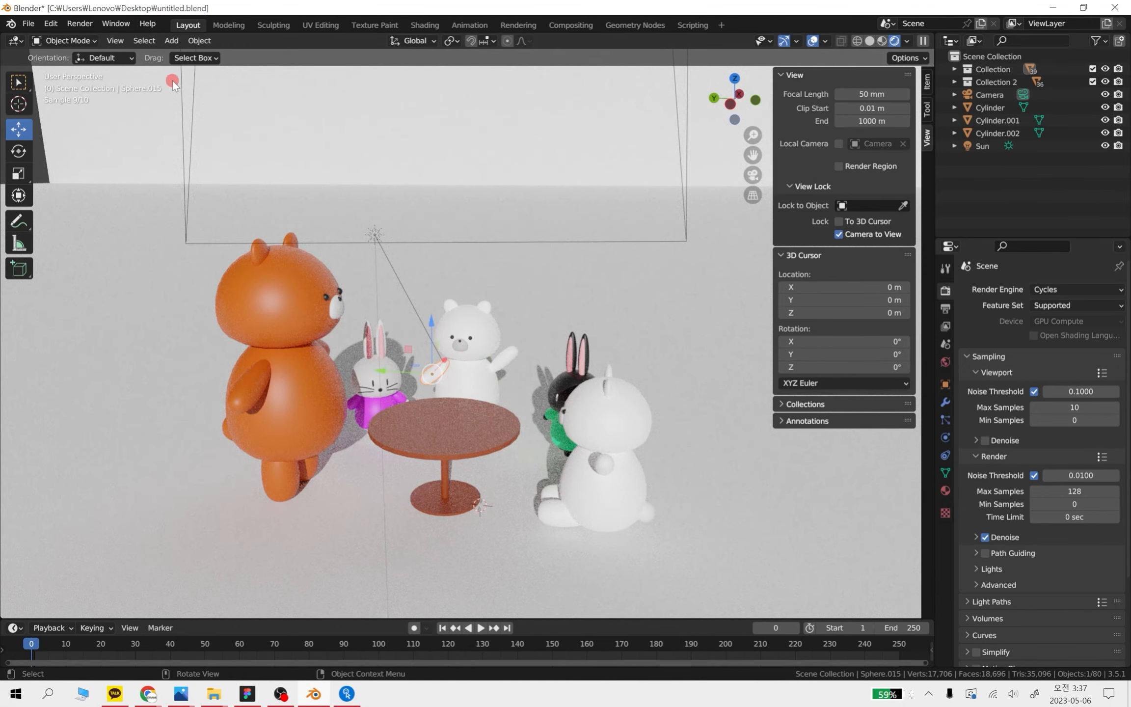
{"action": "middle_click_drag", "start_coordinate": [589, 479], "coordinate": [604, 540]}
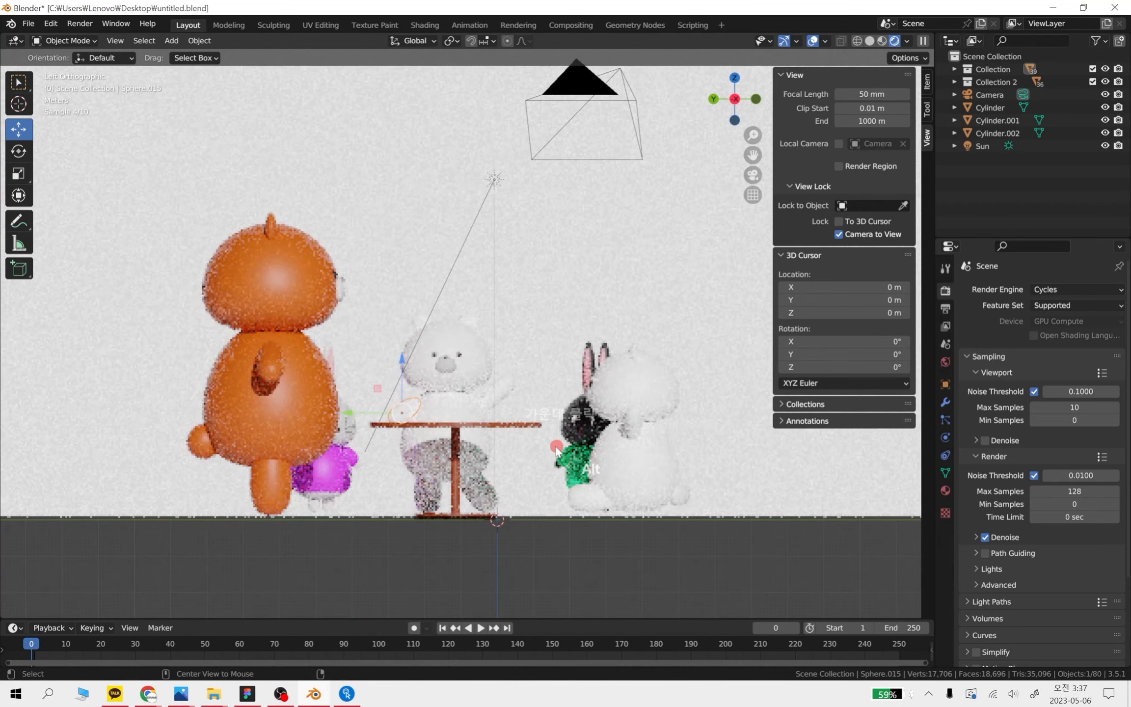
{"action": "left_click", "coordinate": [598, 559]}
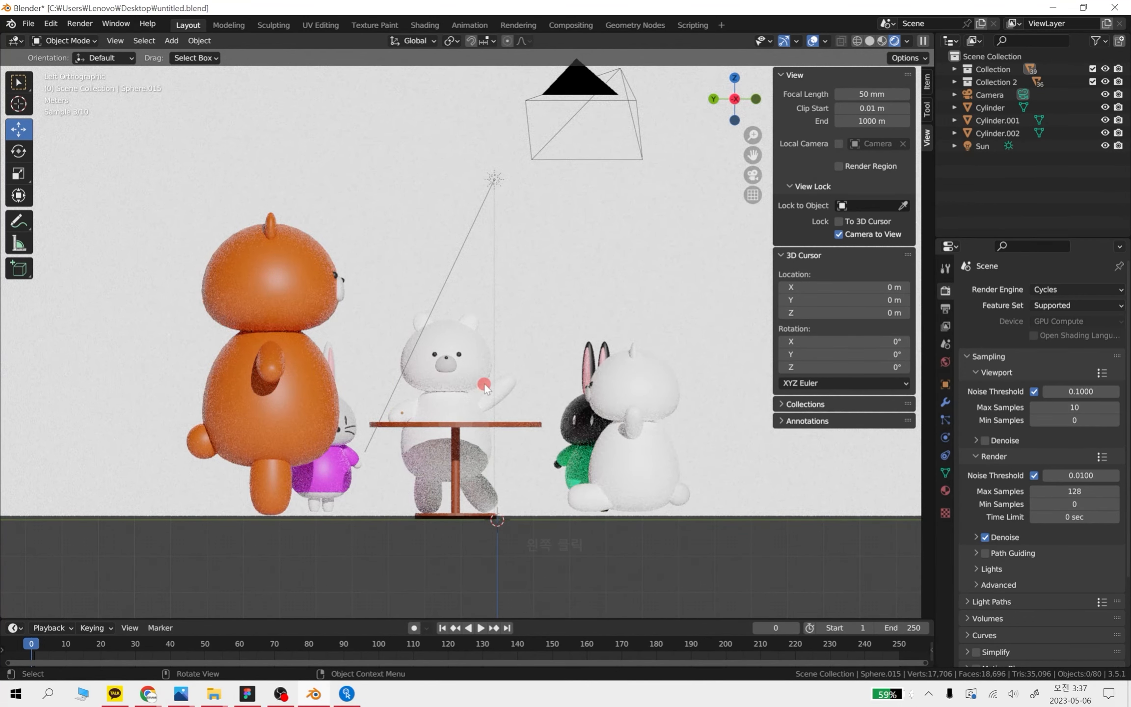
Look closely at the white bear in perspective, selecting its raised arm and its lowered arm in turn
{"action": "middle_click_drag", "start_coordinate": [550, 377], "coordinate": [550, 400]}
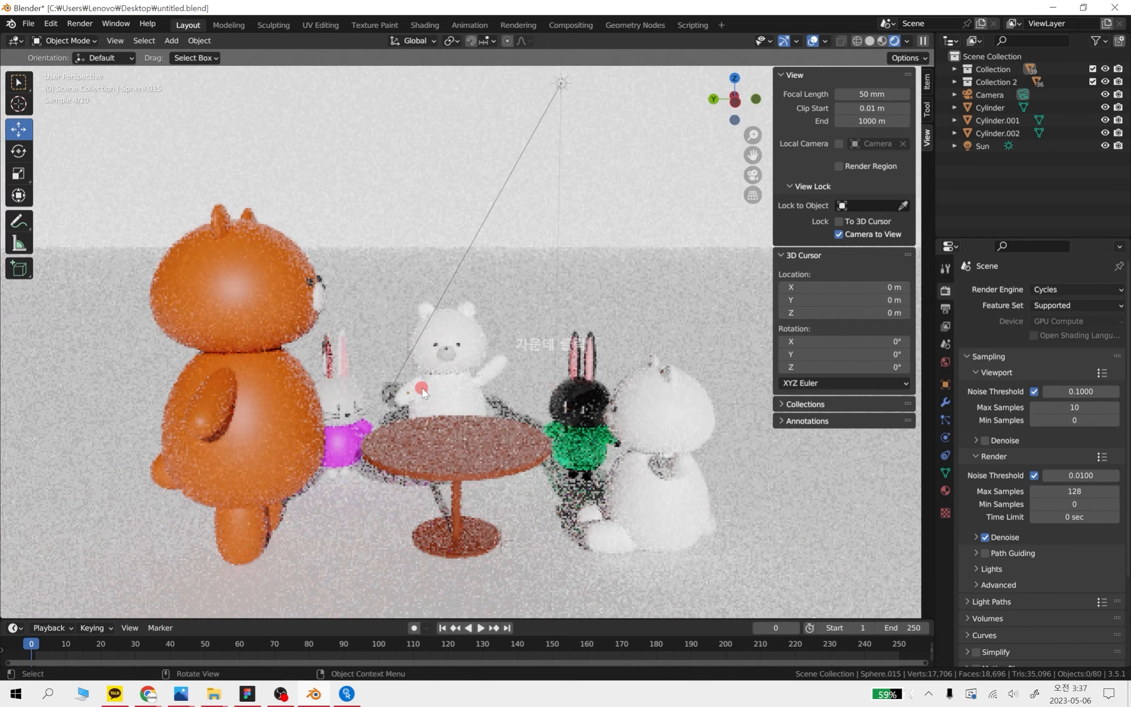
{"action": "scroll", "coordinate": [481, 406], "scroll_direction": "up", "scroll_amount": 5}
{"action": "left_click", "coordinate": [519, 440]}
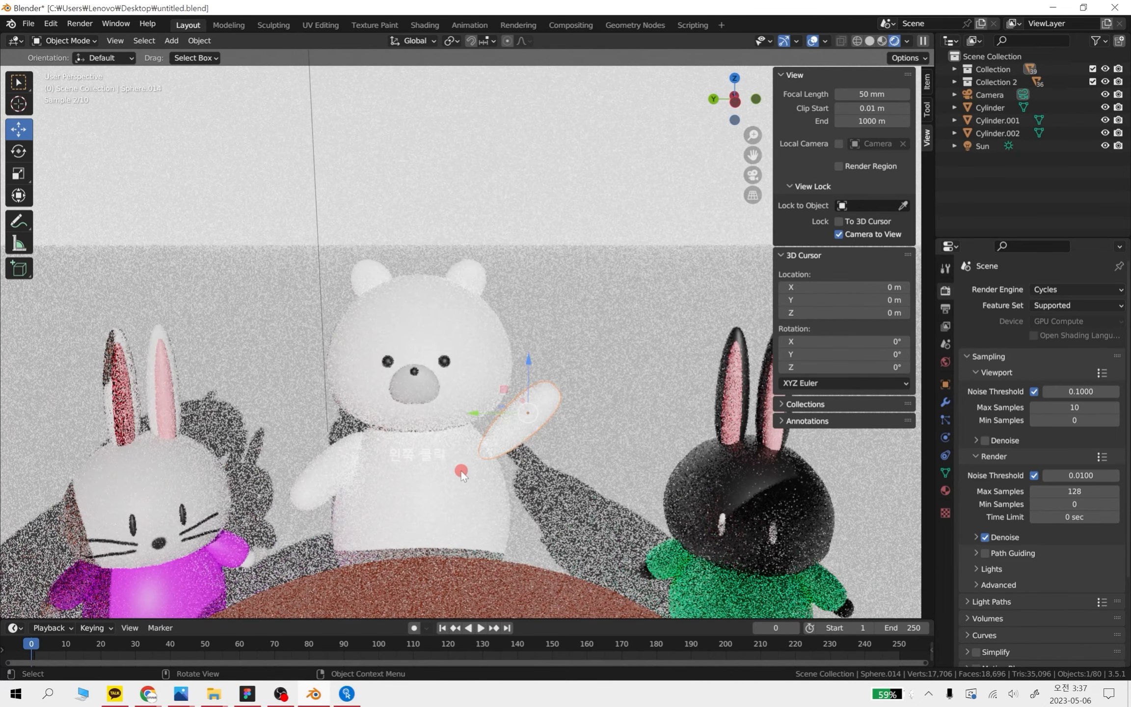
{"action": "left_click", "coordinate": [314, 477]}
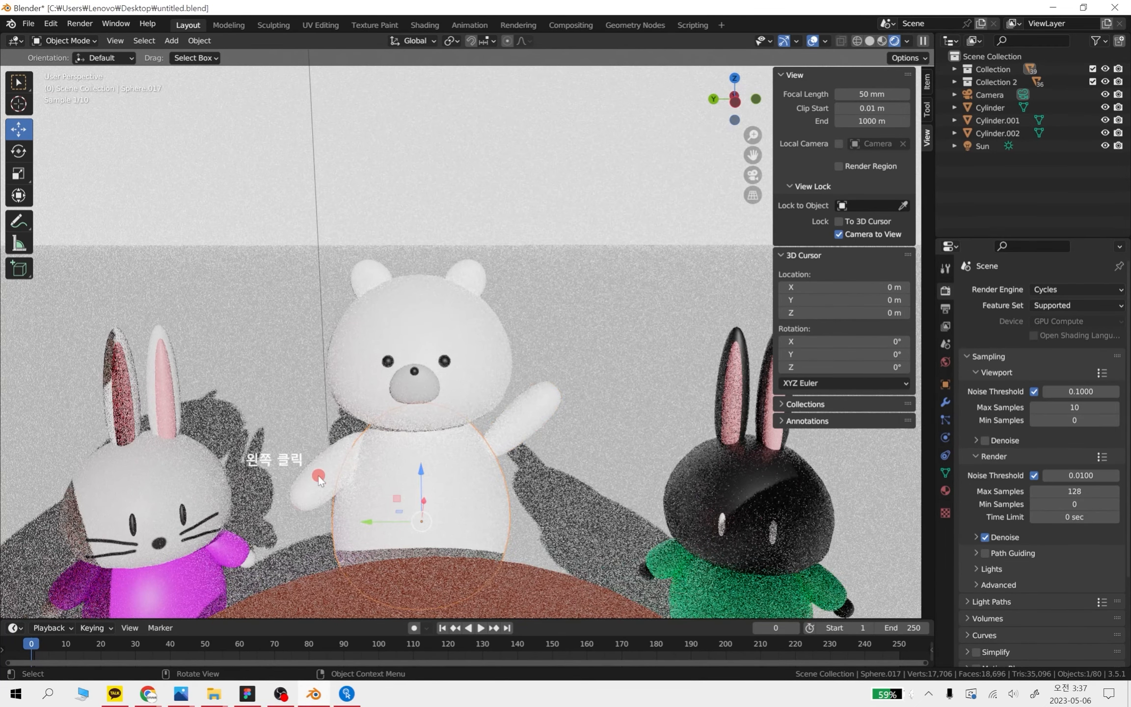
{"action": "left_click", "coordinate": [522, 428]}
{"action": "key", "text": "KP_0"}
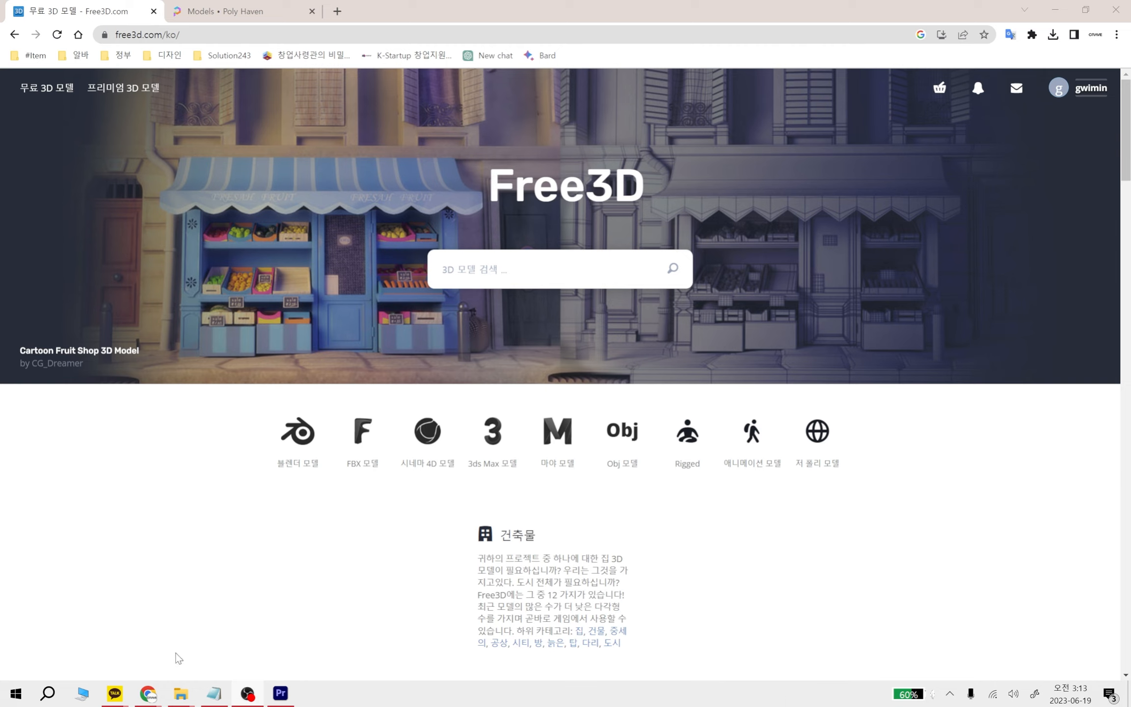
Switch to File Explorer and open 1.2_character .blend from folder 1 in Blender
{"action": "left_click", "coordinate": [190, 697]}
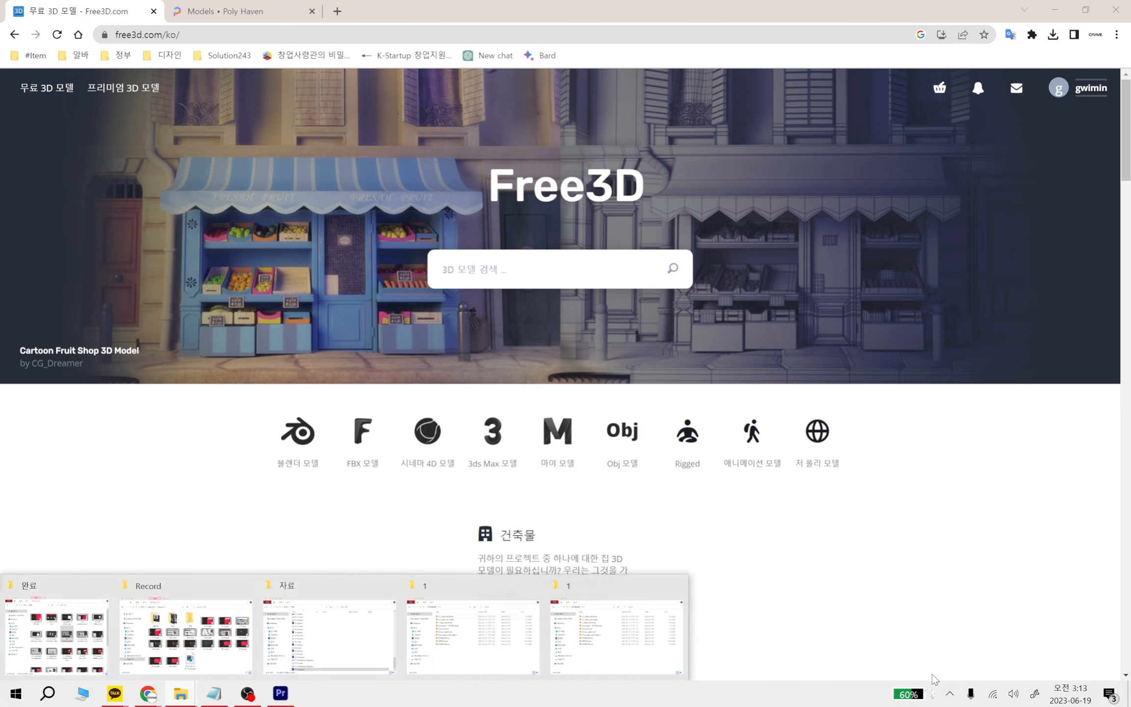
{"action": "left_click", "coordinate": [678, 586]}
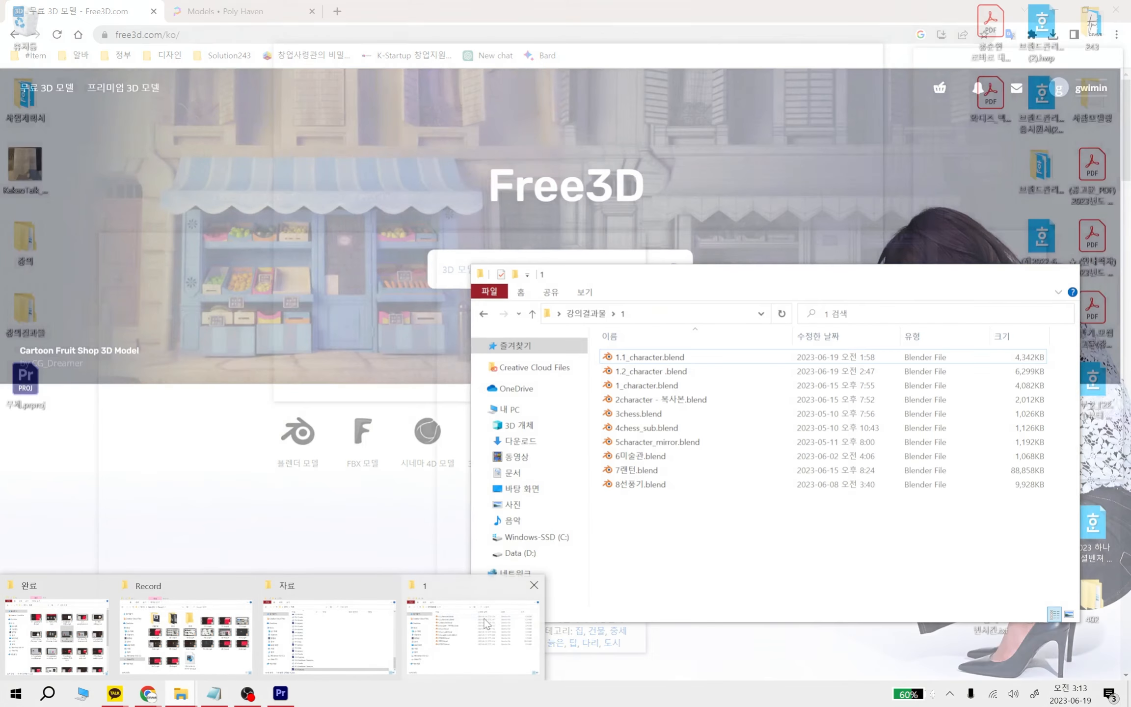
{"action": "left_click", "coordinate": [479, 633]}
{"action": "left_click", "coordinate": [660, 373]}
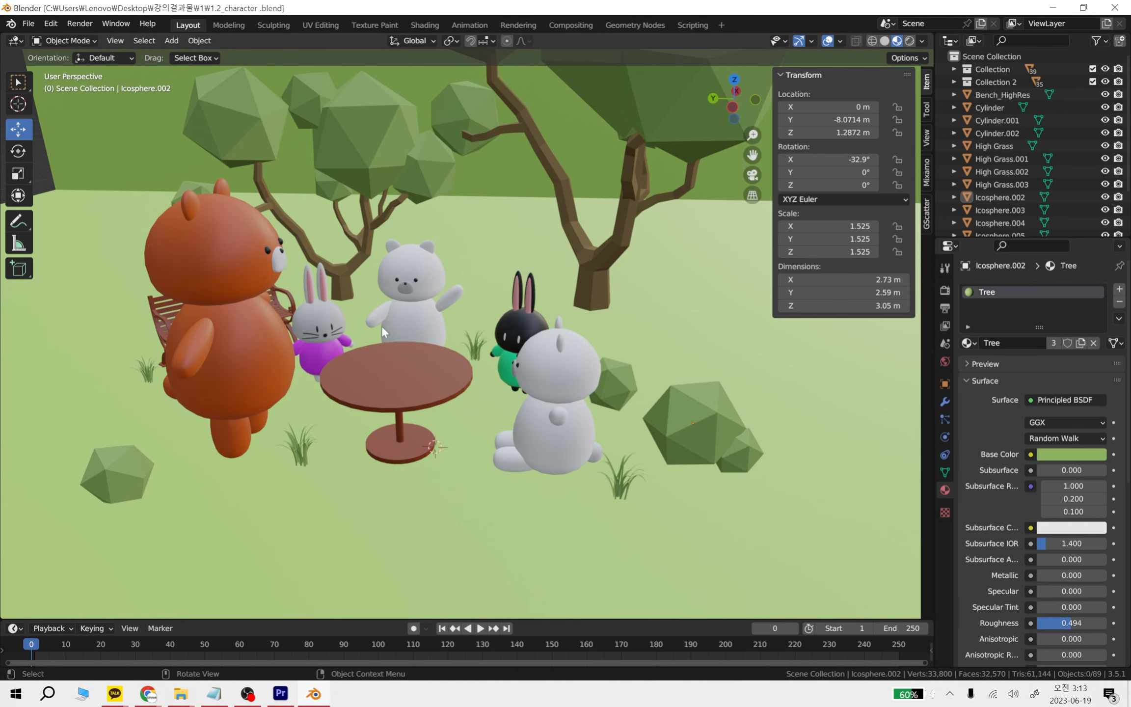
Show the forest scene in rendered shading and examine its lighting from afar and up close
{"action": "scroll", "coordinate": [495, 369], "scroll_direction": "down", "scroll_amount": 10}
{"action": "scroll", "coordinate": [532, 392], "scroll_direction": "up", "scroll_amount": 4}
{"action": "scroll", "coordinate": [484, 420], "scroll_direction": "down", "scroll_amount": 4}
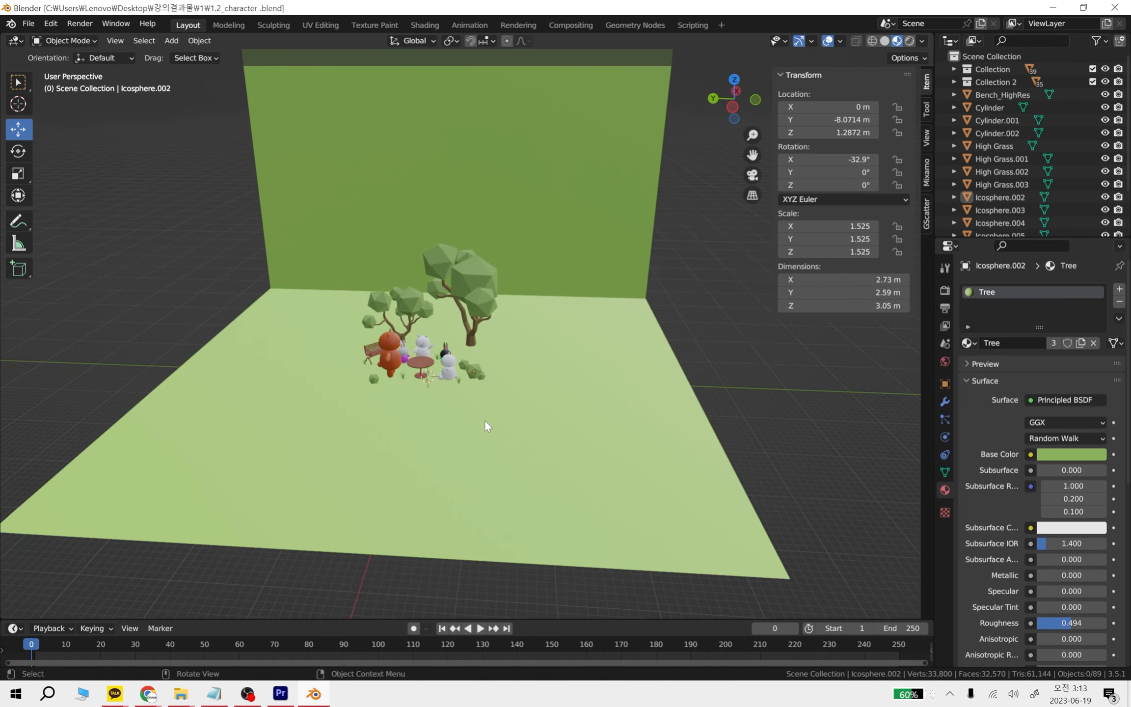
{"action": "middle_click_drag", "start_coordinate": [484, 420], "coordinate": [533, 391]}
{"action": "left_click", "coordinate": [909, 41]}
{"action": "middle_click_drag", "start_coordinate": [497, 354], "coordinate": [514, 343]}
{"action": "scroll", "coordinate": [513, 342], "scroll_direction": "up", "scroll_amount": 3}
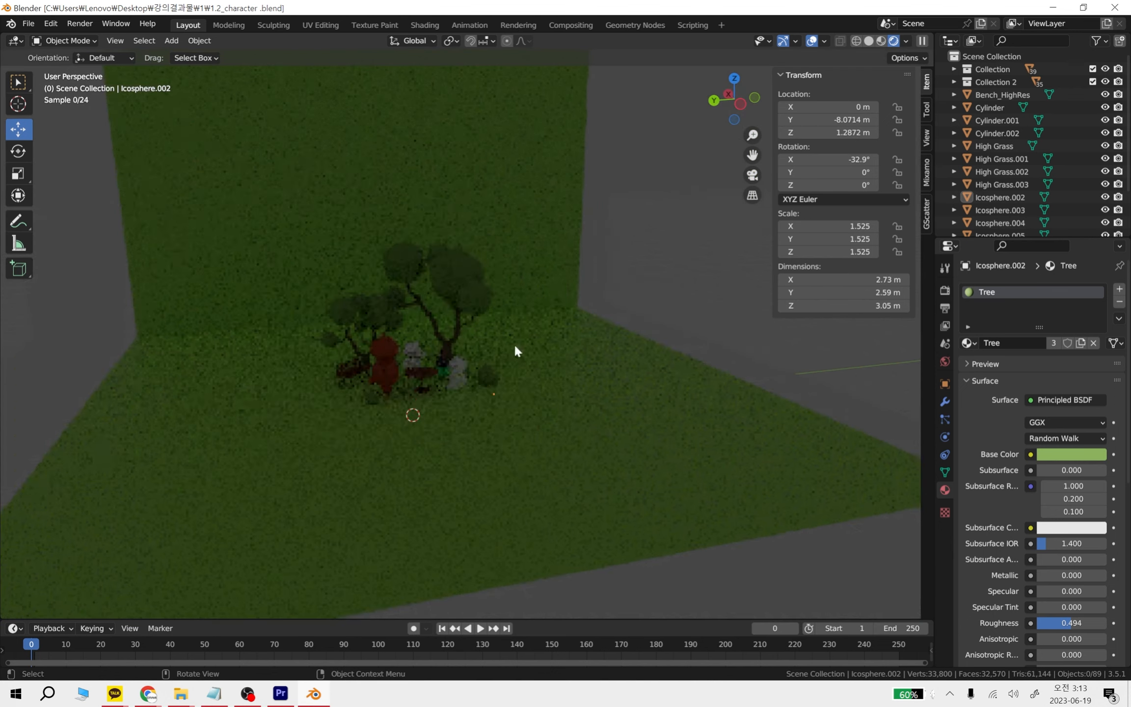
{"action": "scroll", "coordinate": [513, 342], "scroll_direction": "up", "scroll_amount": 5}
Set the forest scene's render engine to Eevee and view the whole green backdrop
{"action": "left_click", "coordinate": [945, 291]}
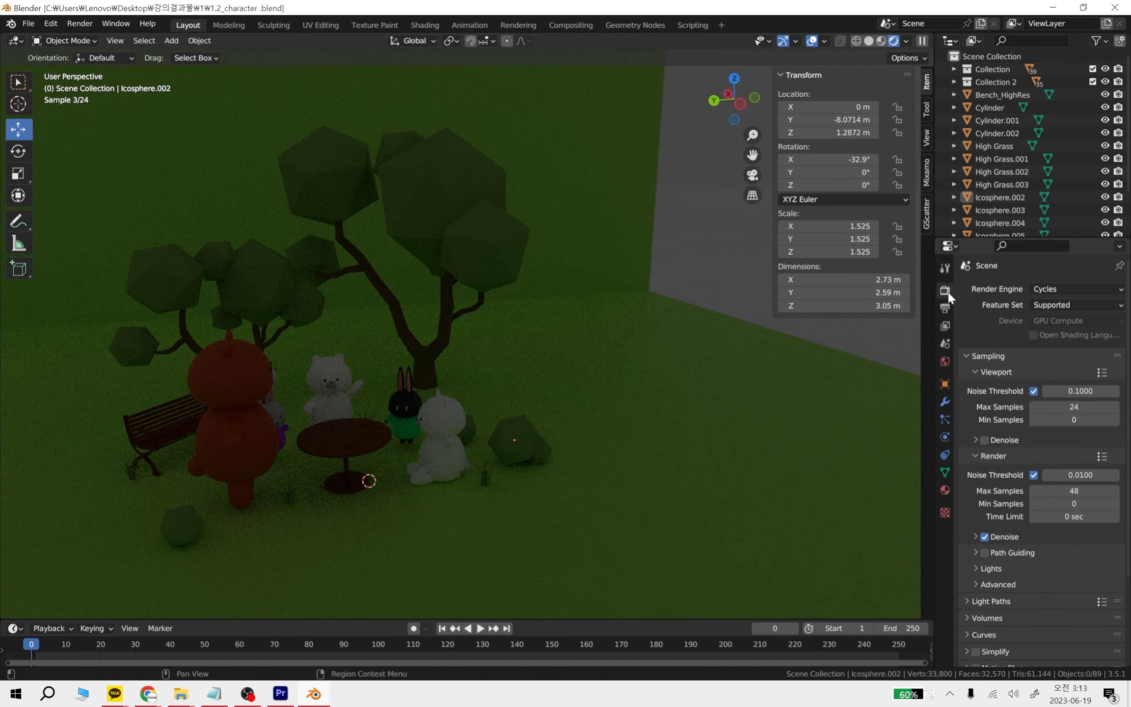
{"action": "left_click", "coordinate": [1070, 290]}
{"action": "left_click", "coordinate": [1060, 301]}
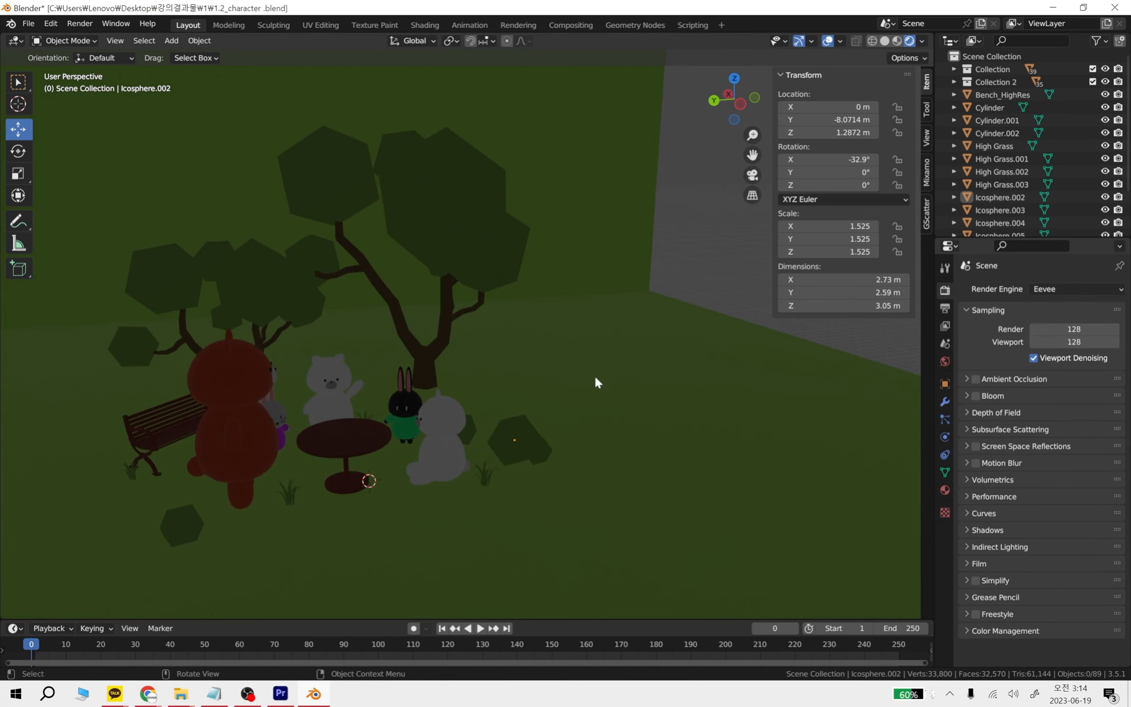
{"action": "scroll", "coordinate": [805, 354], "scroll_direction": "down", "scroll_amount": 5}
{"action": "middle_click_drag", "start_coordinate": [805, 353], "coordinate": [741, 427]}
{"action": "left_click", "coordinate": [1074, 330]}
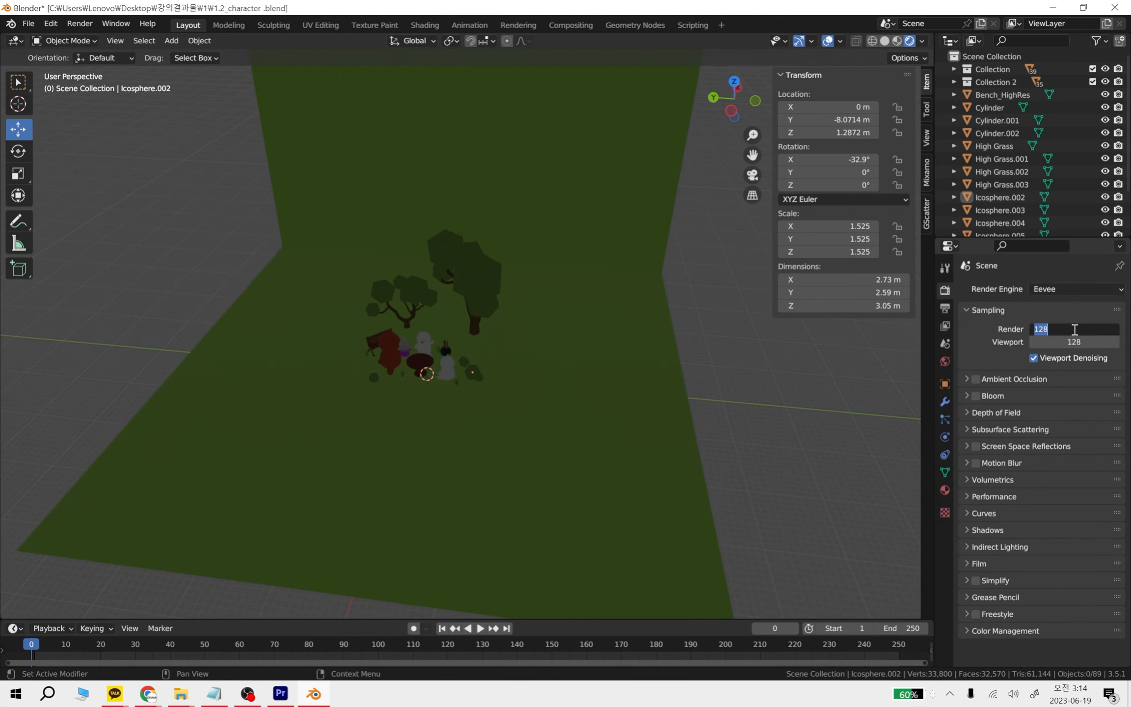
{"action": "left_click", "coordinate": [743, 401]}
Add a sun light and move it to about X -17.35 m and Z 24.44 m, above and in front of the characters
{"action": "key", "text": "shift+a"}
{"action": "mouse_move", "coordinate": [402, 342]}
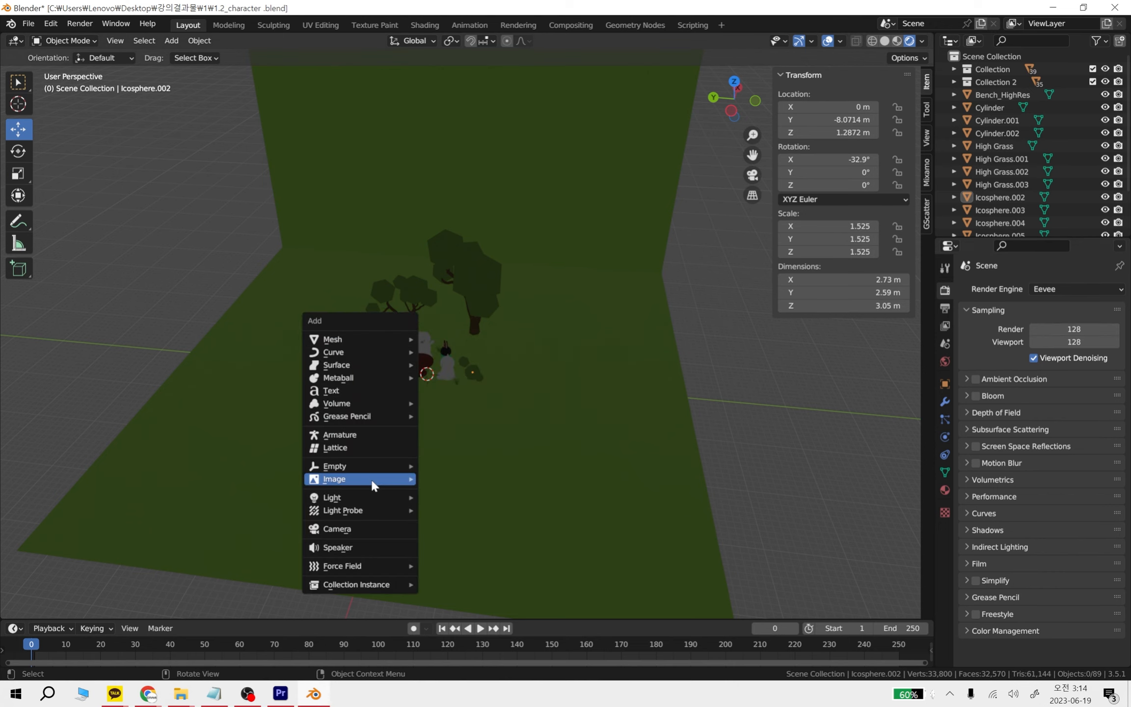
{"action": "mouse_move", "coordinate": [377, 499]}
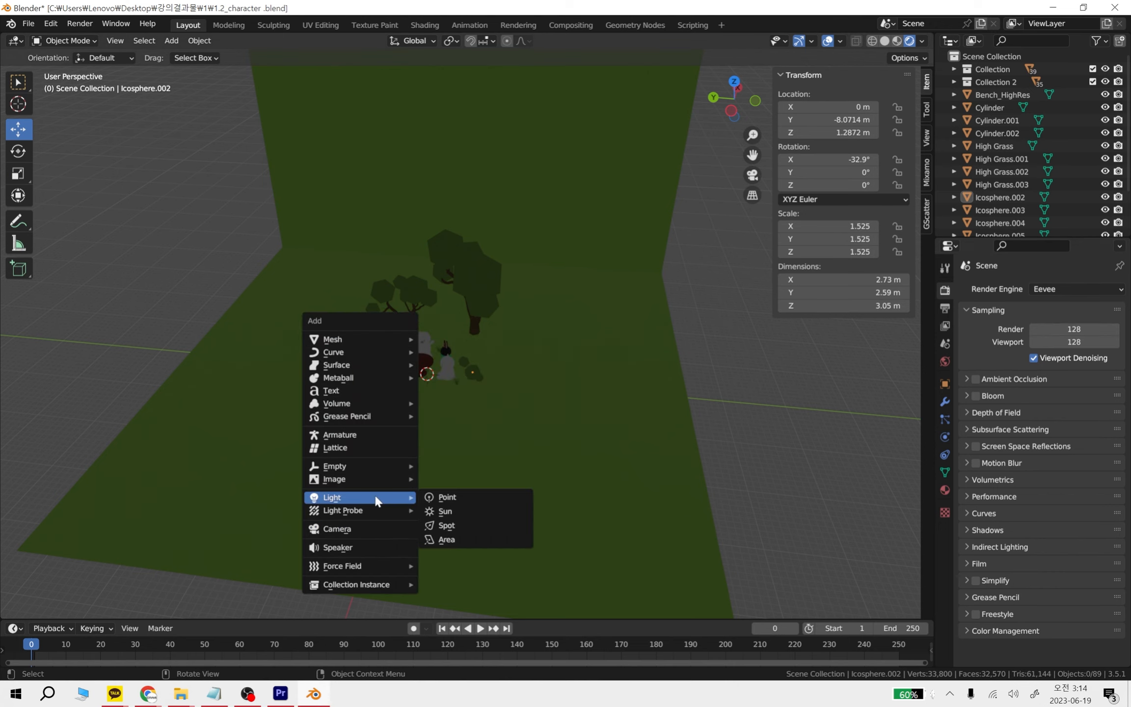
{"action": "left_click", "coordinate": [462, 512]}
{"action": "middle_click_drag", "start_coordinate": [462, 513], "coordinate": [568, 400]}
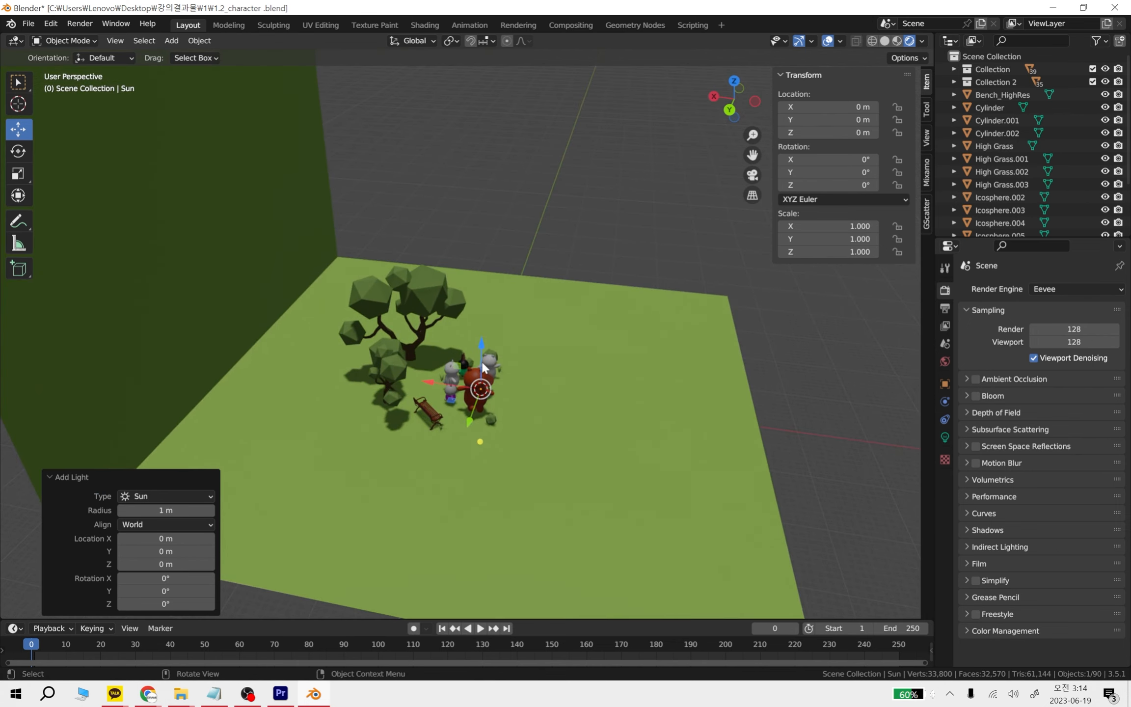
{"action": "left_click_drag", "start_coordinate": [483, 366], "coordinate": [466, 301]}
{"action": "key", "text": "g"}
{"action": "key", "text": "x"}
{"action": "left_click", "coordinate": [595, 313]}
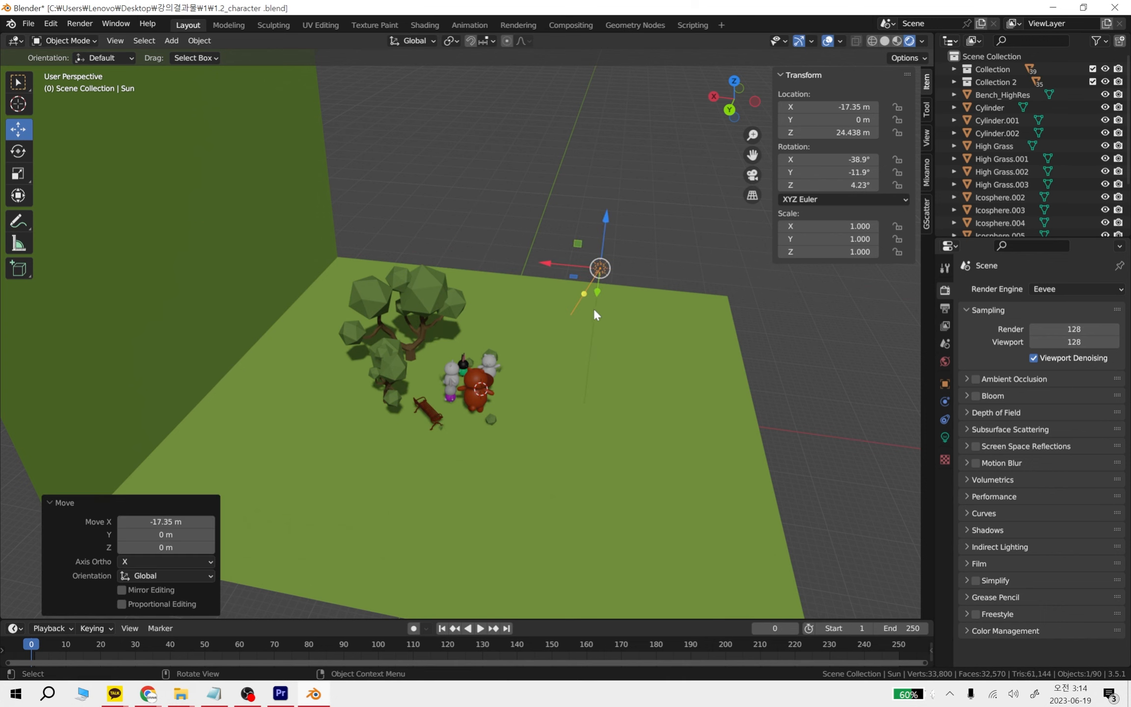
Aim the sun light across the scene, rotating it to about X -29.3°, Y -55.9° and Z 40.5°, and deselect it
{"action": "left_click_drag", "start_coordinate": [584, 296], "coordinate": [532, 336]}
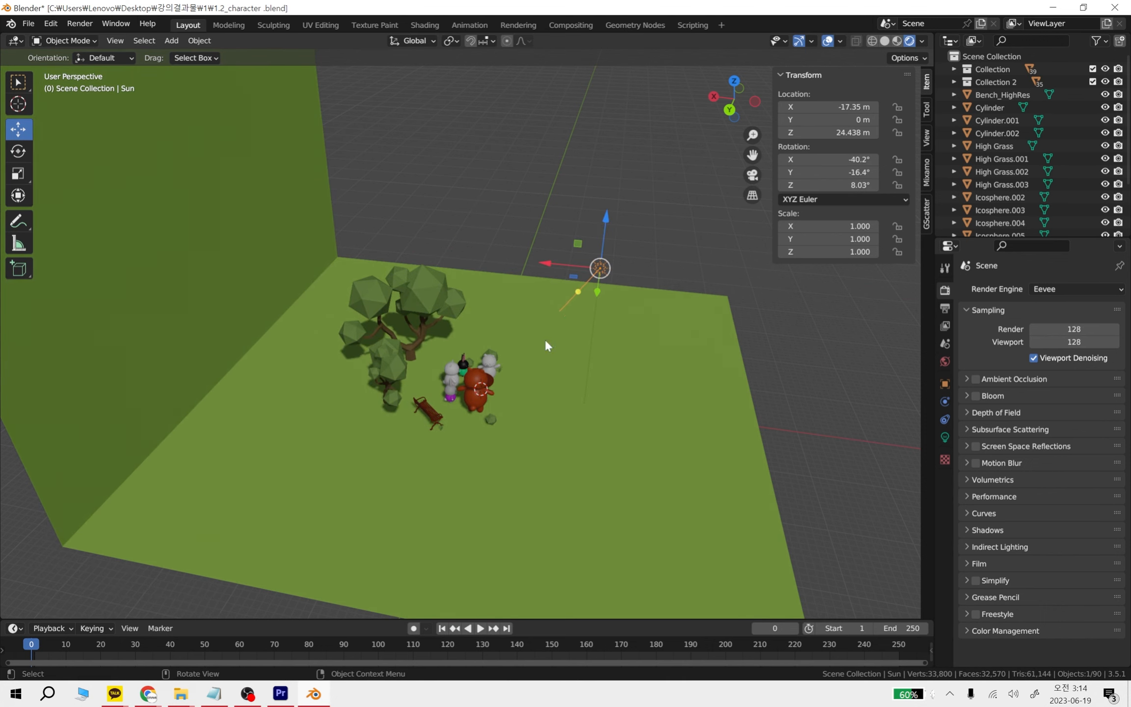
{"action": "scroll", "coordinate": [573, 461], "scroll_direction": "up", "scroll_amount": 2}
{"action": "middle_click_drag", "start_coordinate": [574, 464], "coordinate": [426, 267]}
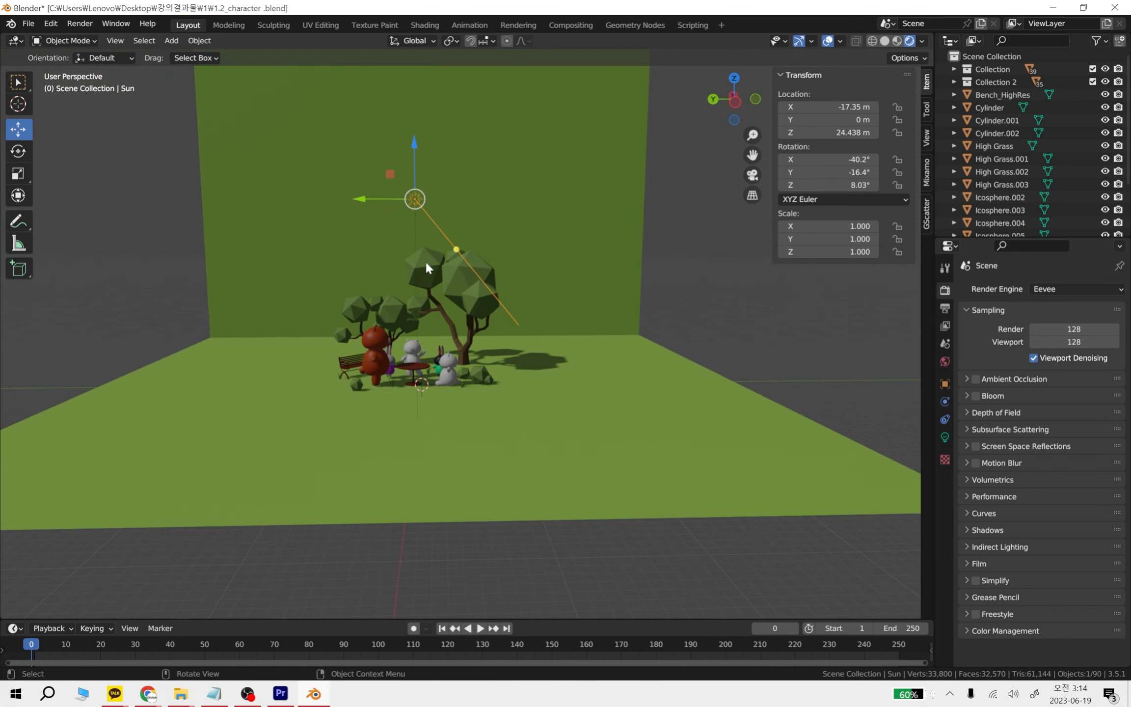
{"action": "left_click_drag", "start_coordinate": [455, 254], "coordinate": [398, 348]}
{"action": "left_click", "coordinate": [786, 346]}
Add a camera and move it to about X -11.42 m and Z 11.24 m, in front of the characters
{"action": "key", "text": "shift+a"}
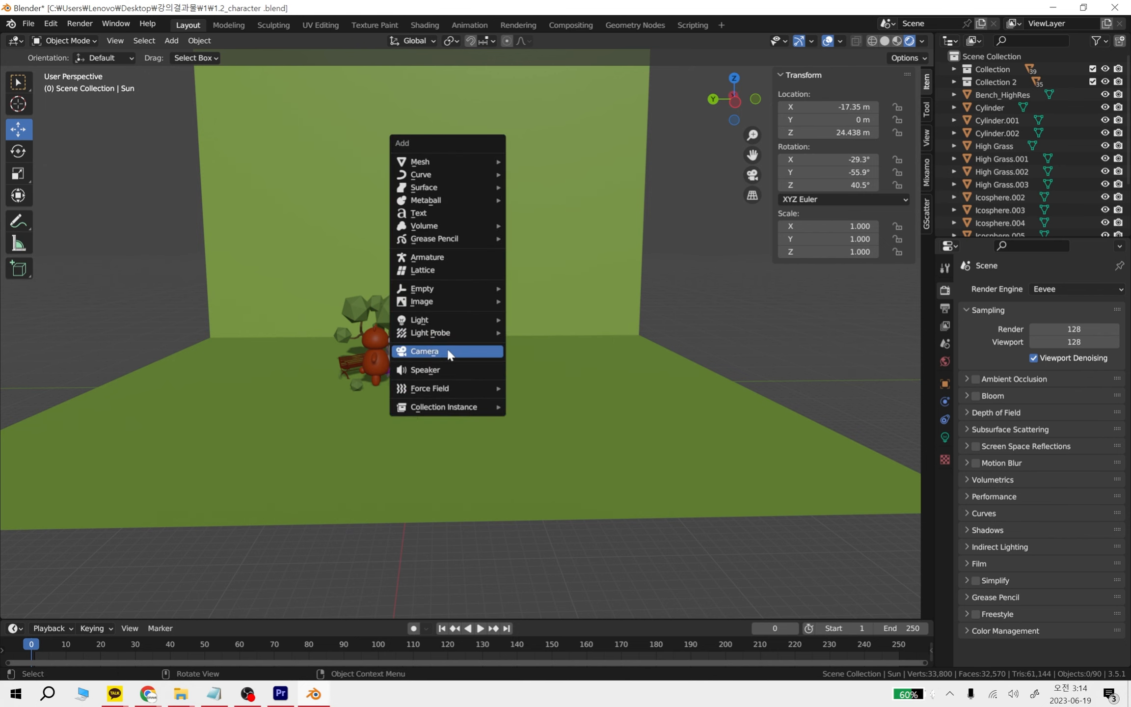
{"action": "left_click", "coordinate": [425, 351]}
{"action": "scroll", "coordinate": [439, 413], "scroll_direction": "up", "scroll_amount": 5}
{"action": "mouse_move", "coordinate": [329, 422]}
{"action": "middle_mouse_down"}
{"action": "mouse_move", "coordinate": [236, 487]}
{"action": "mouse_move", "coordinate": [342, 423]}
{"action": "middle_mouse_up"}
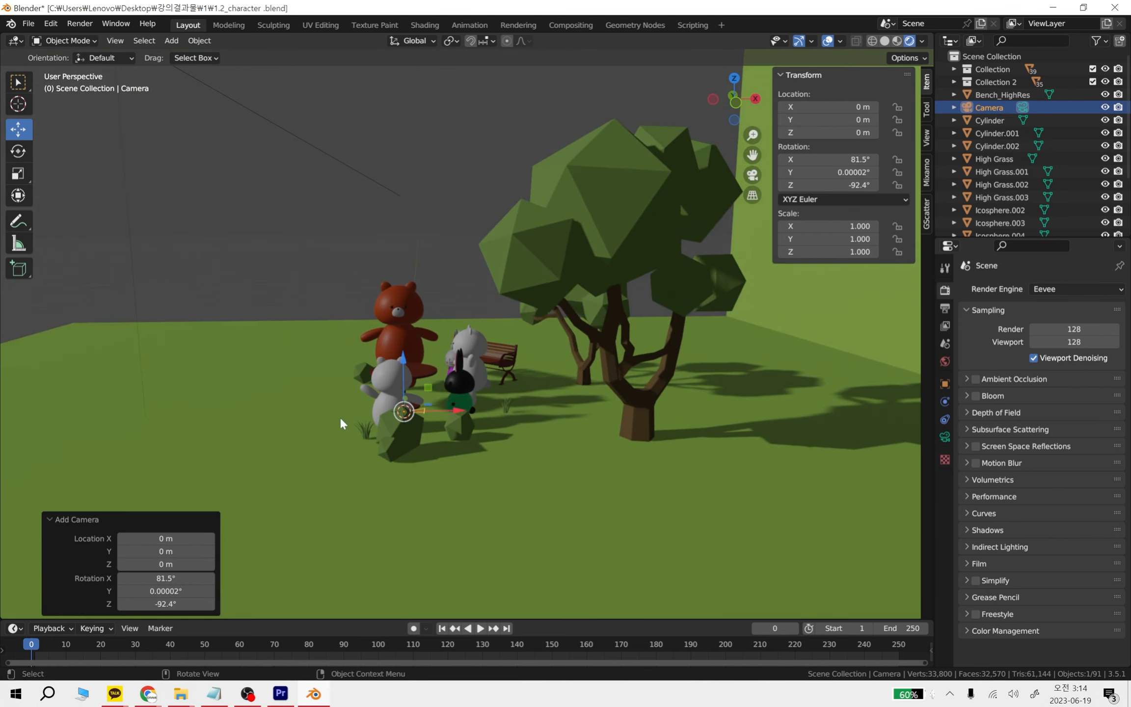
{"action": "left_click_drag", "start_coordinate": [404, 382], "coordinate": [255, 251]}
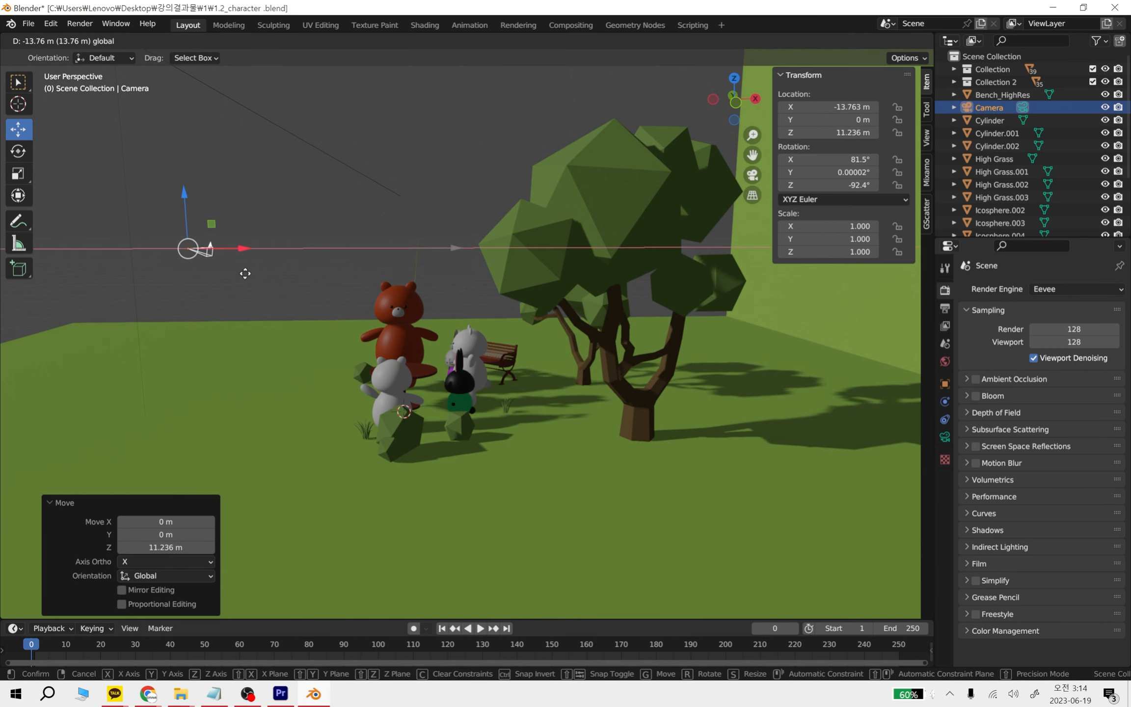
{"action": "middle_click_drag", "start_coordinate": [344, 378], "coordinate": [927, 108]}
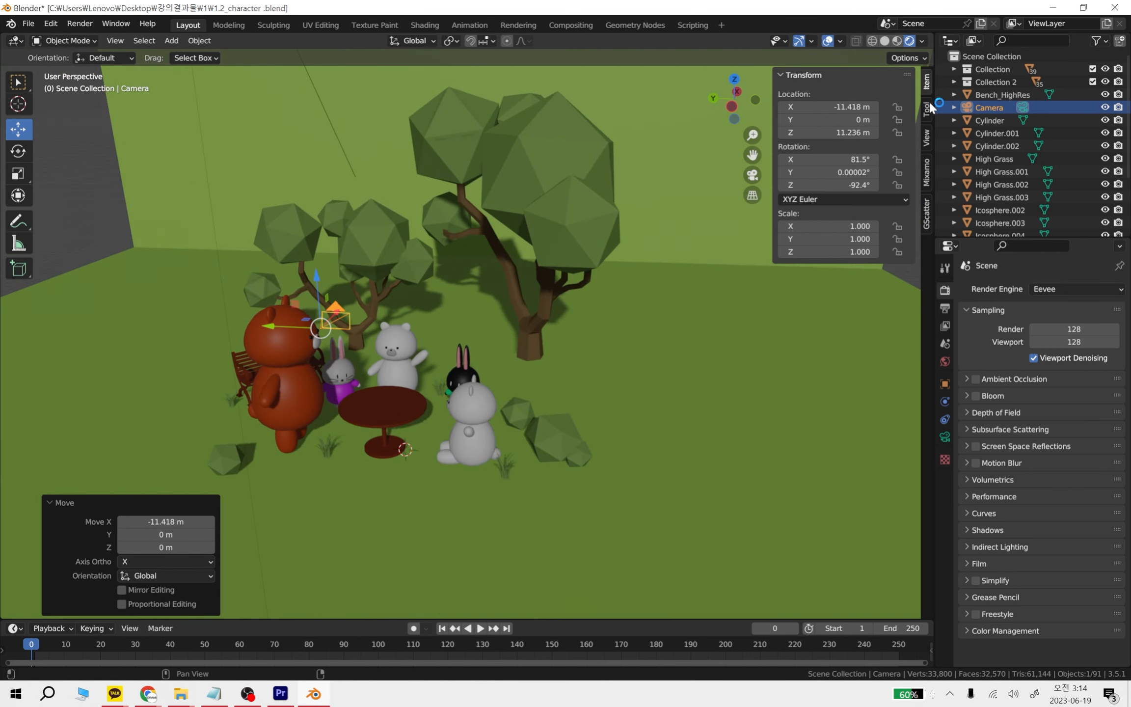
Look through the camera with Camera to View on and frame the bears, rabbits, table and trees head-on
{"action": "left_click", "coordinate": [927, 138]}
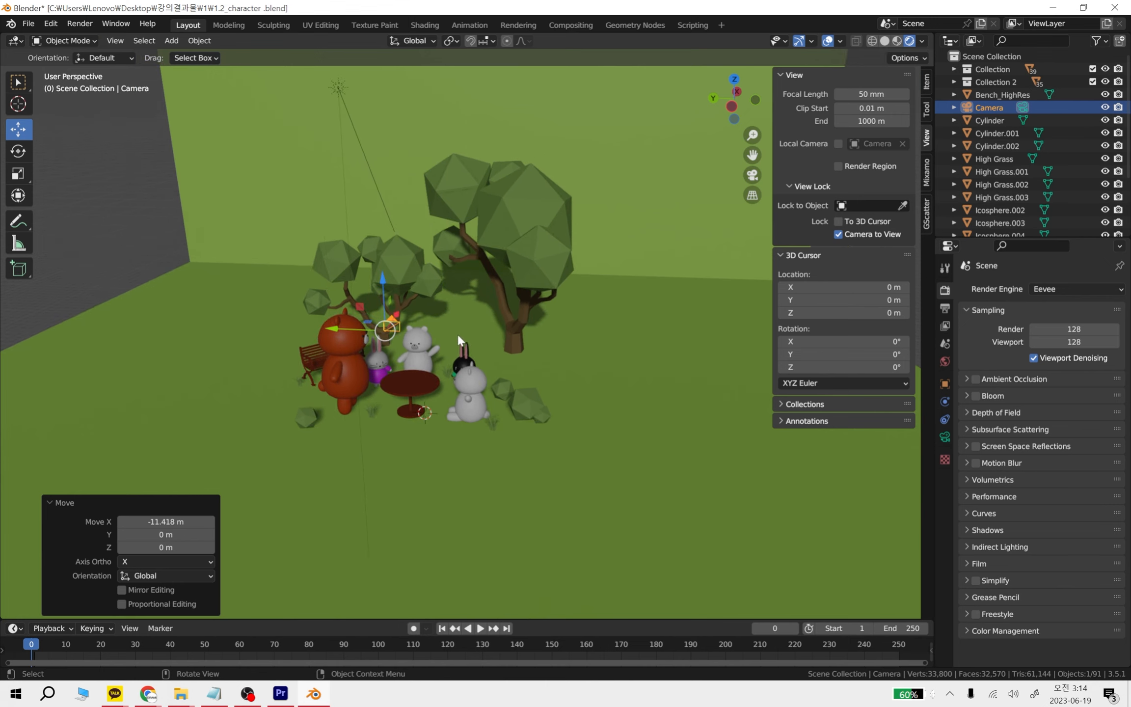
{"action": "key", "text": "KP_0"}
{"action": "scroll", "coordinate": [487, 385], "scroll_direction": "down", "scroll_amount": 3}
{"action": "middle_click_drag", "start_coordinate": [487, 386], "coordinate": [519, 285], "text": "shift"}
{"action": "scroll", "coordinate": [519, 285], "scroll_direction": "down", "scroll_amount": 4}
{"action": "scroll", "coordinate": [510, 327], "scroll_direction": "up", "scroll_amount": 2}
{"action": "middle_click_drag", "start_coordinate": [510, 328], "coordinate": [528, 398], "text": "shift"}
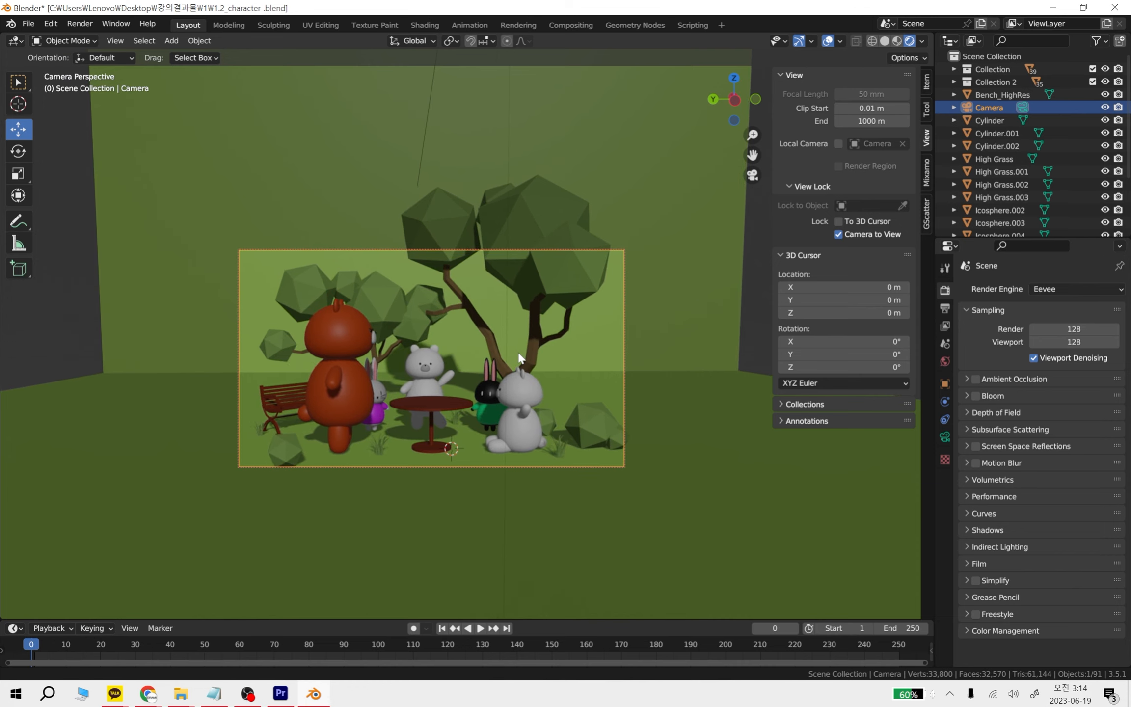
{"action": "scroll", "coordinate": [527, 374], "scroll_direction": "down", "scroll_amount": 1}
{"action": "scroll", "coordinate": [519, 385], "scroll_direction": "up", "scroll_amount": 1}
{"action": "scroll", "coordinate": [523, 385], "scroll_direction": "down", "scroll_amount": 1}
{"action": "scroll", "coordinate": [527, 389], "scroll_direction": "down", "scroll_amount": 1}
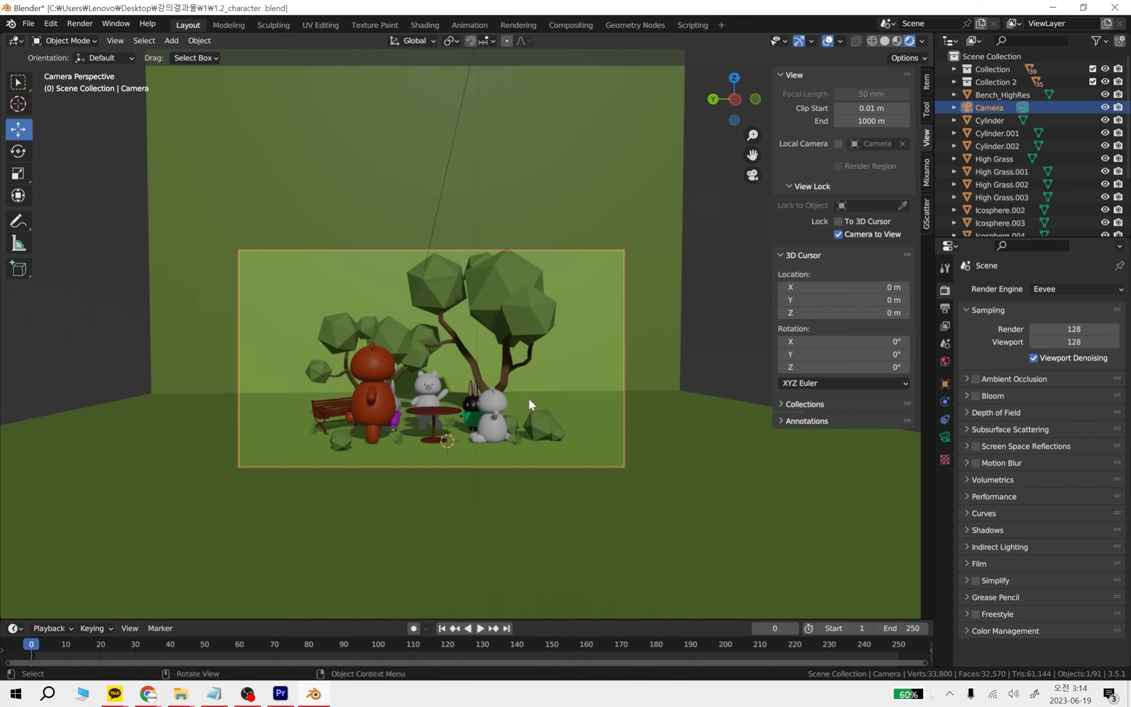
Apply the HDTV 1080p preset to the output resolution
{"action": "left_click", "coordinate": [945, 309]}
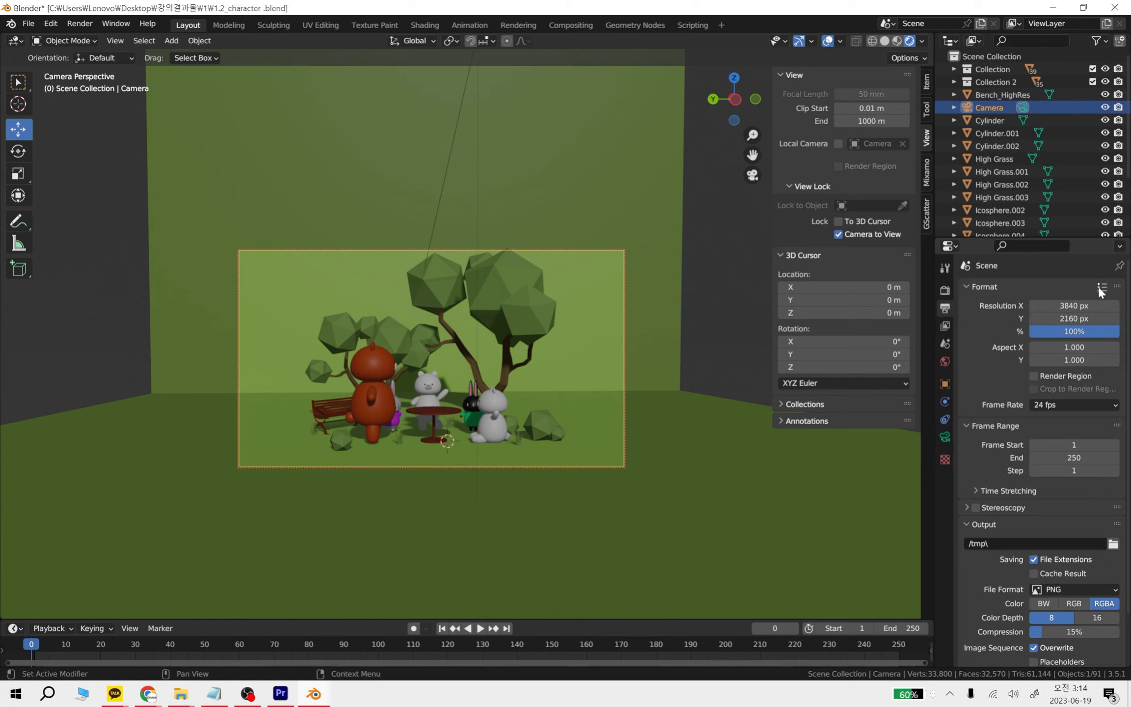
{"action": "left_click", "coordinate": [1099, 288]}
{"action": "left_click", "coordinate": [1104, 287]}
{"action": "left_click", "coordinate": [1103, 289]}
{"action": "left_click", "coordinate": [1103, 290]}
{"action": "left_click", "coordinate": [1103, 289]}
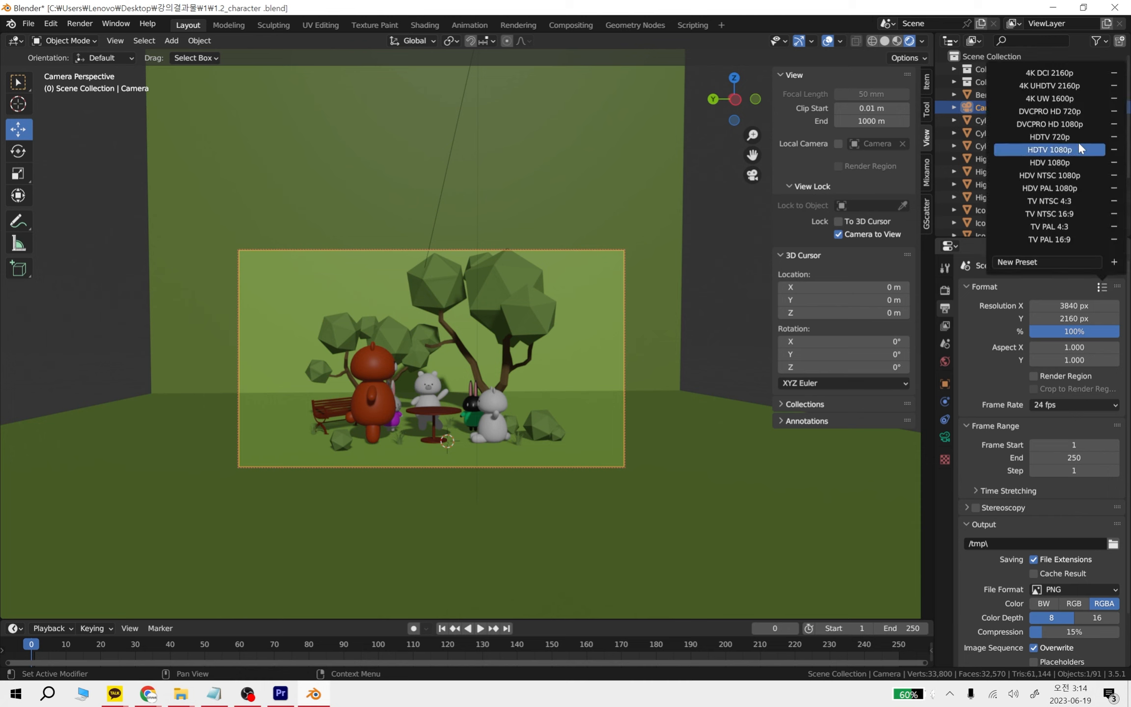
{"action": "left_click", "coordinate": [1072, 155]}
Switch the output format to the 4K UHDTV 2160p preset and back to HDTV 1080p
{"action": "left_click", "coordinate": [1103, 288]}
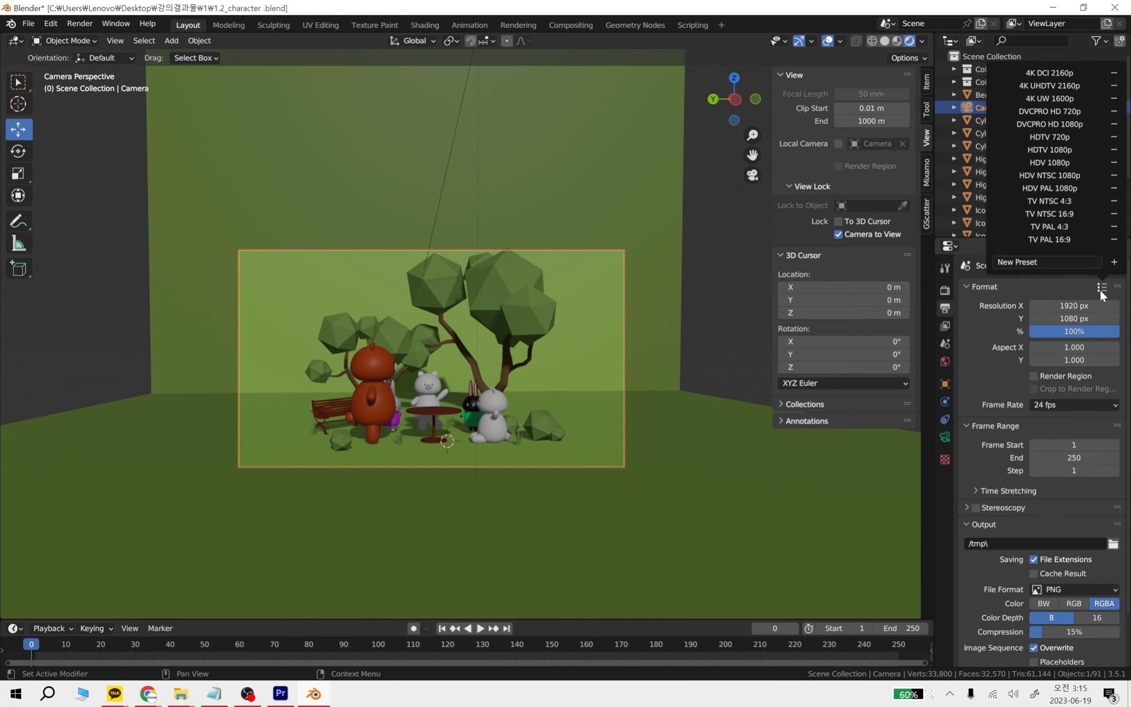
{"action": "left_click", "coordinate": [1084, 85]}
{"action": "left_click", "coordinate": [1103, 287]}
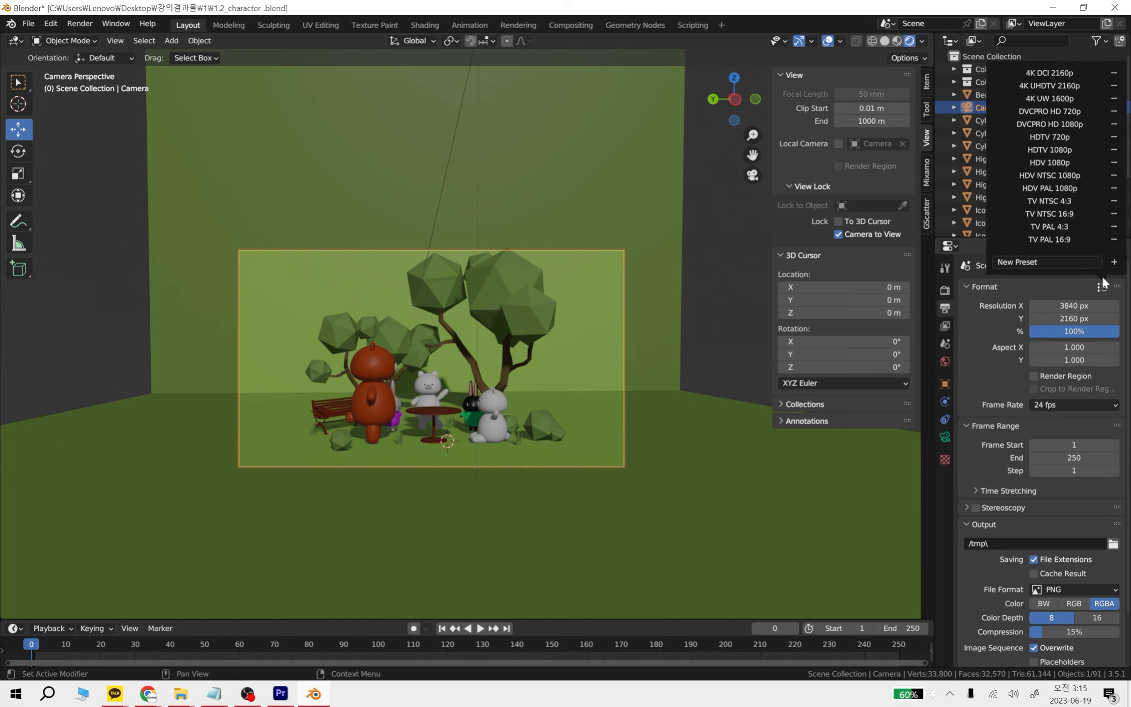
{"action": "left_click", "coordinate": [1078, 150]}
Deselect the camera, show the scene in Material Preview shading and tilt the camera view to look slightly more downward
{"action": "left_click", "coordinate": [675, 395]}
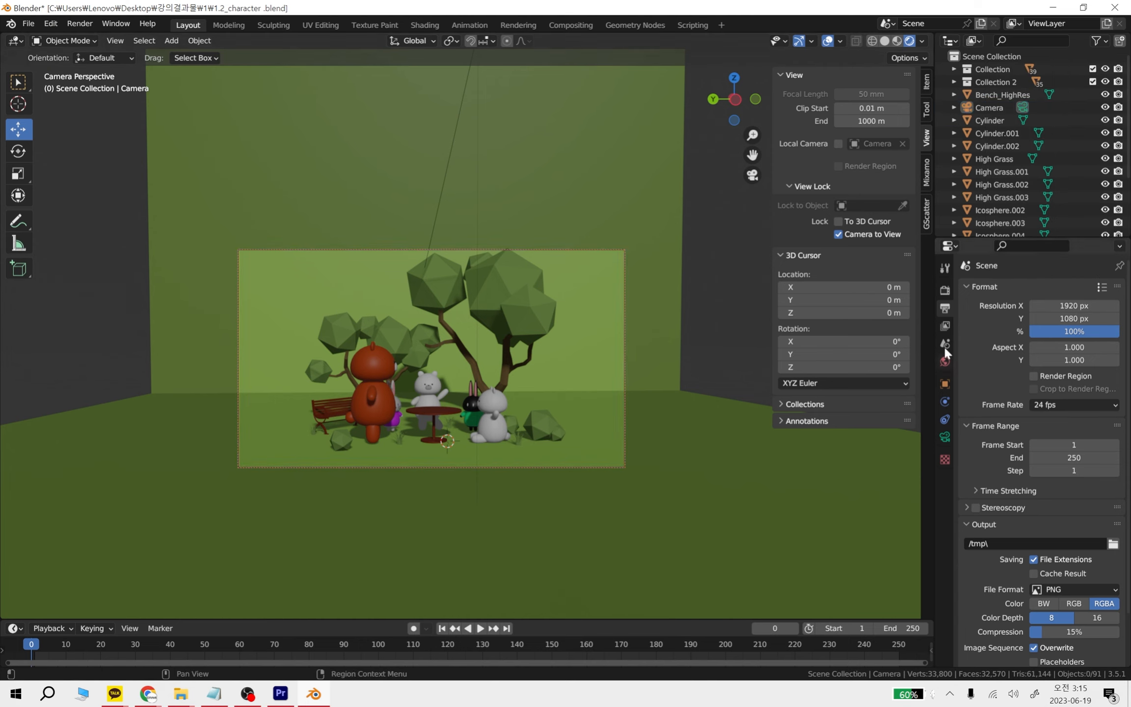
{"action": "left_click", "coordinate": [897, 40]}
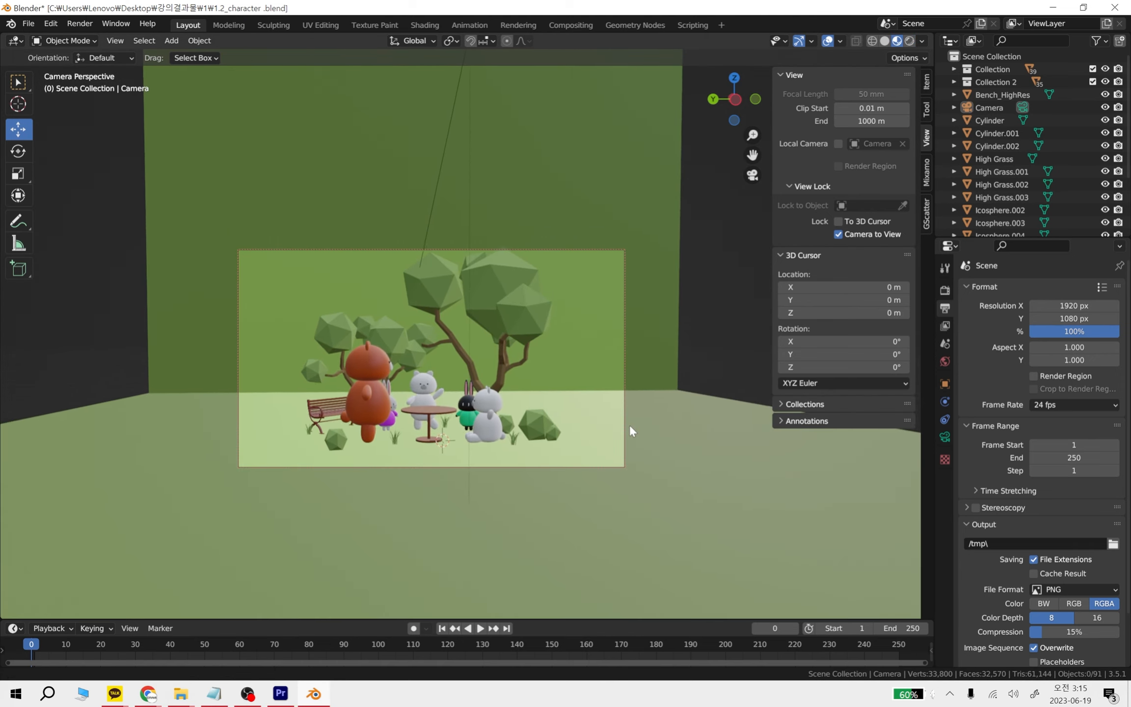
{"action": "middle_click_drag", "start_coordinate": [635, 430], "coordinate": [639, 443]}
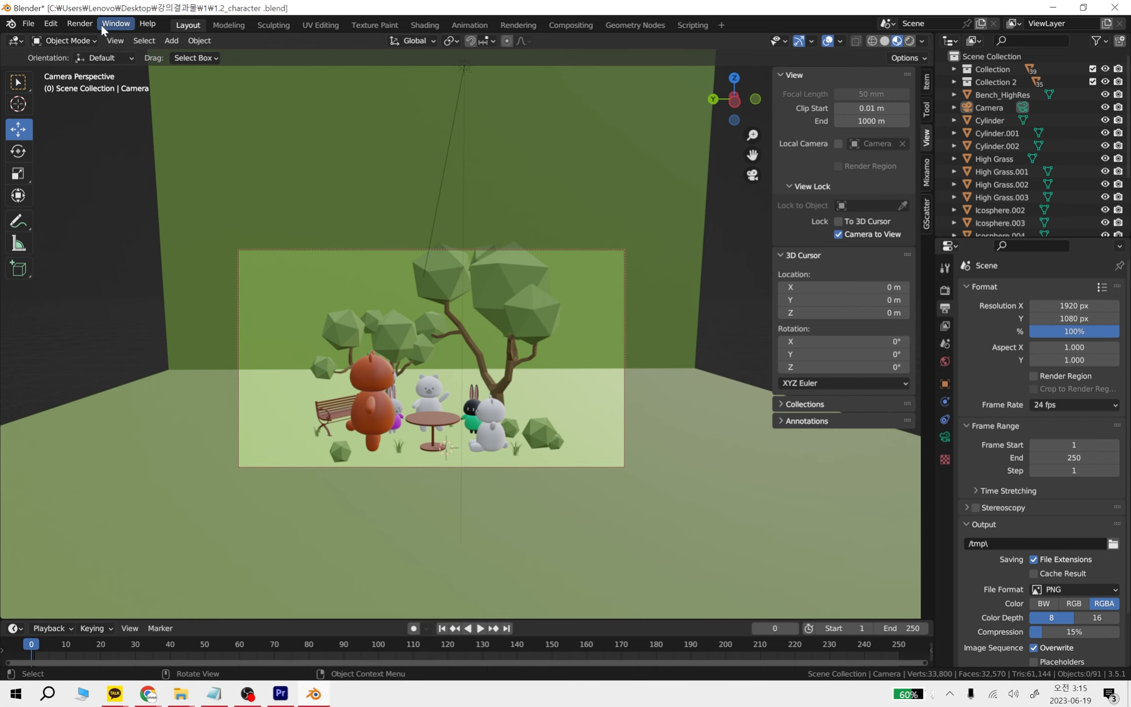
{"action": "left_click", "coordinate": [80, 24]}
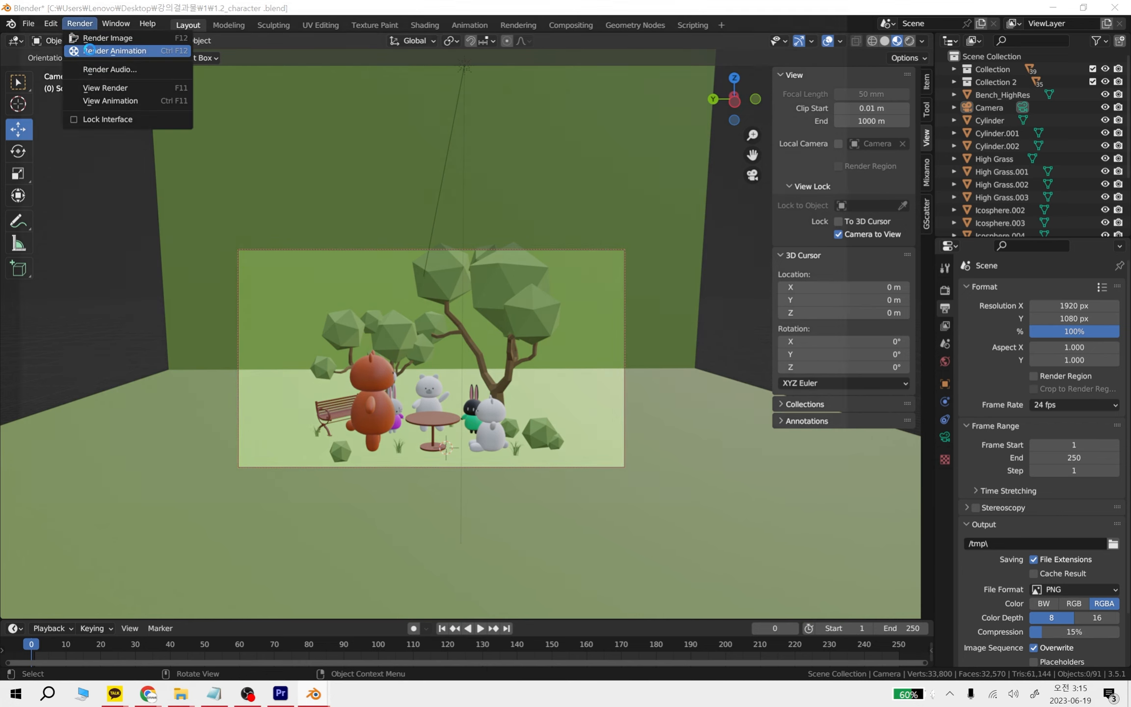
{"action": "left_click", "coordinate": [91, 51]}
{"action": "left_click", "coordinate": [853, 10]}
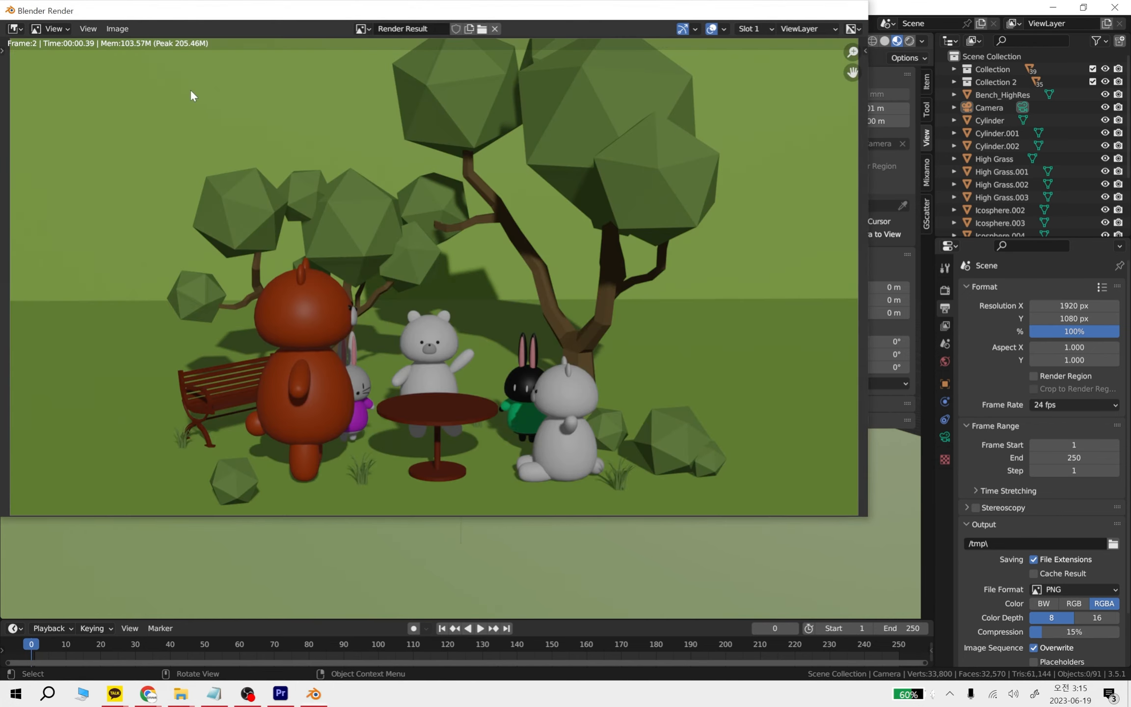
Render the camera view as a still image with Eevee, examine it and close the render window
{"action": "left_click", "coordinate": [112, 23]}
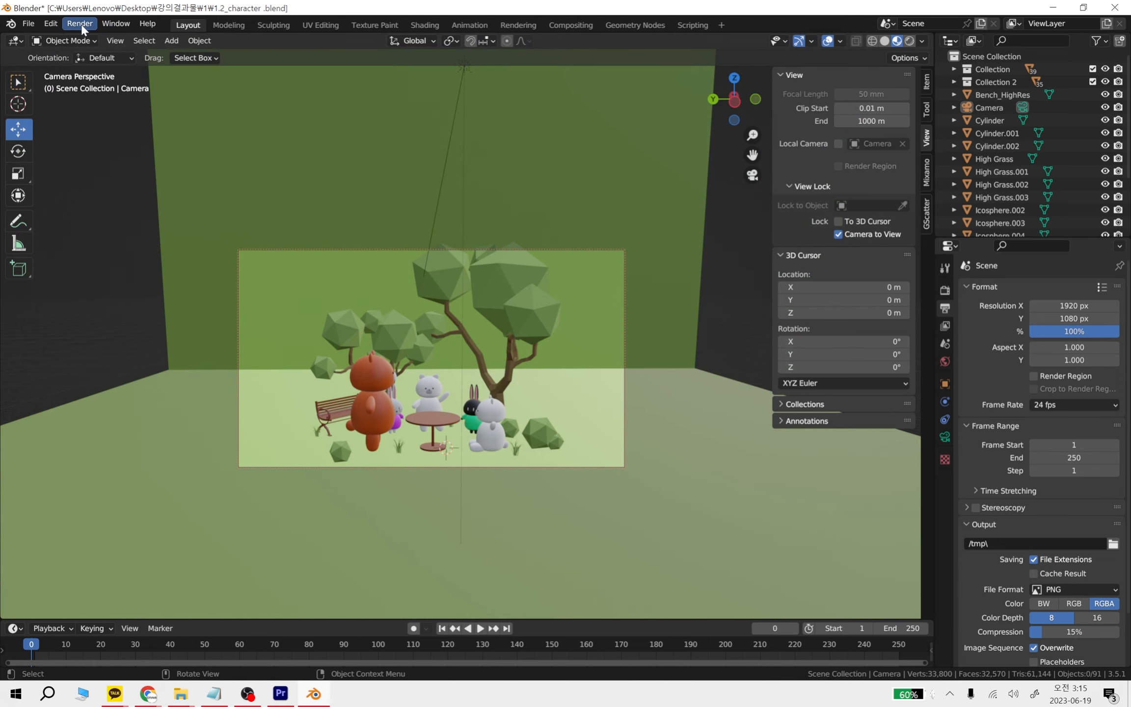
{"action": "left_click", "coordinate": [91, 37]}
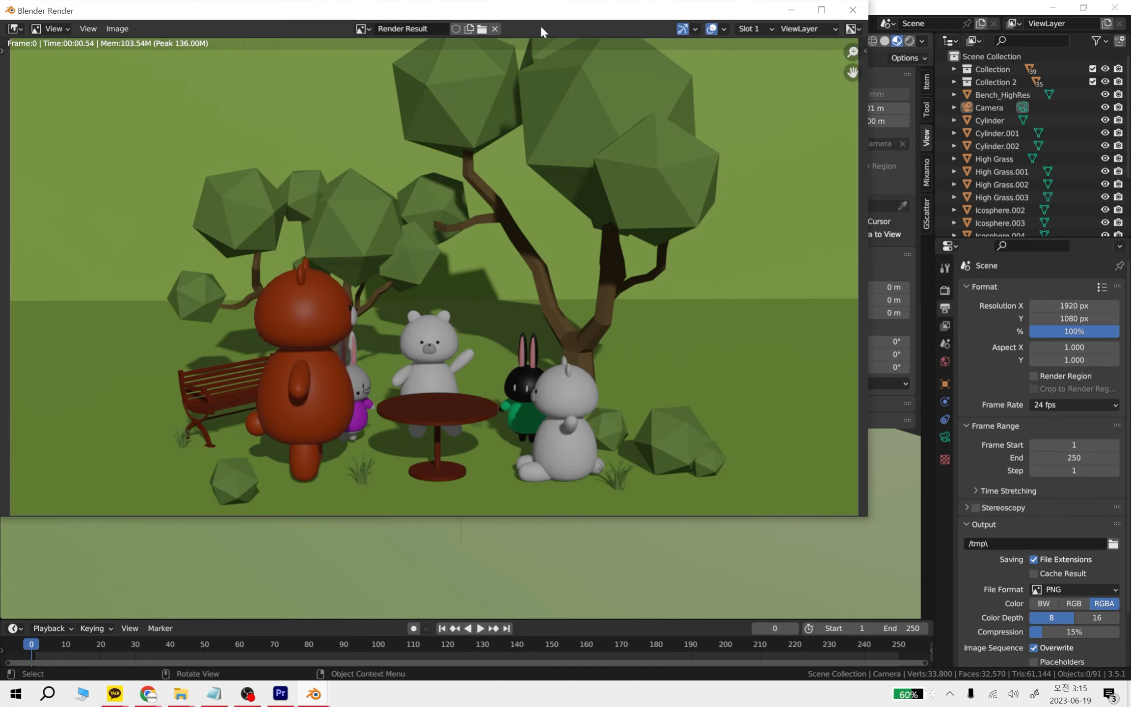
{"action": "left_click_drag", "start_coordinate": [550, 22], "coordinate": [664, 75]}
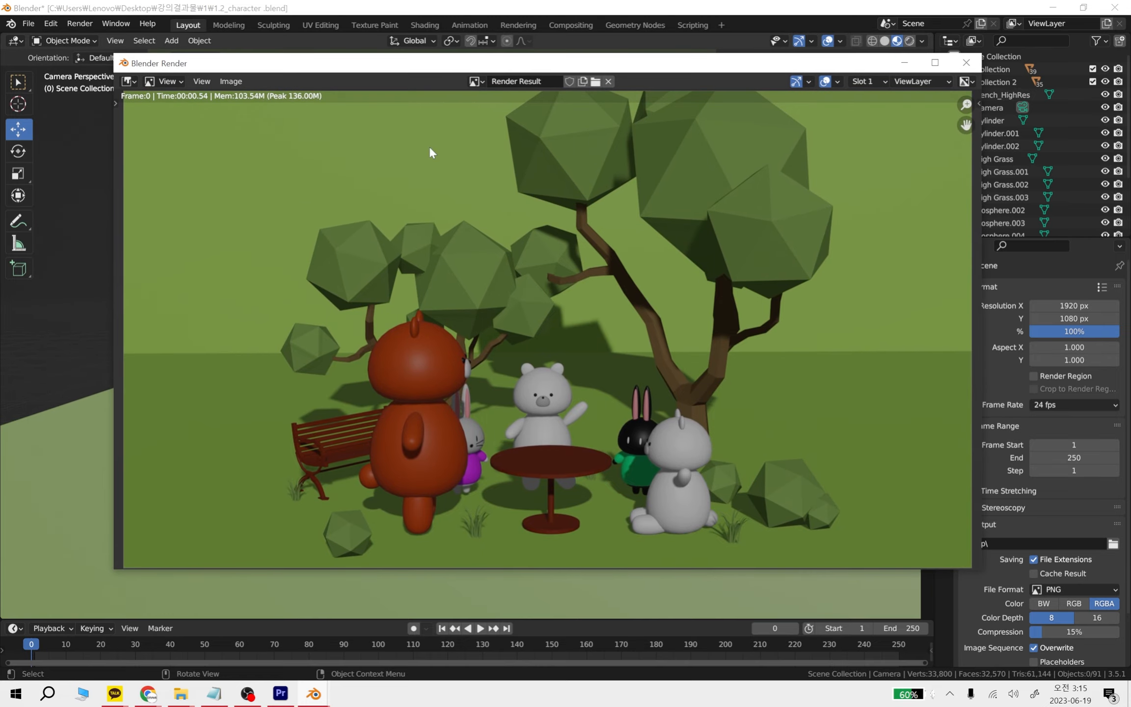
{"action": "scroll", "coordinate": [560, 371], "scroll_direction": "down", "scroll_amount": 4}
{"action": "scroll", "coordinate": [609, 384], "scroll_direction": "up", "scroll_amount": 4}
{"action": "left_click", "coordinate": [966, 63]}
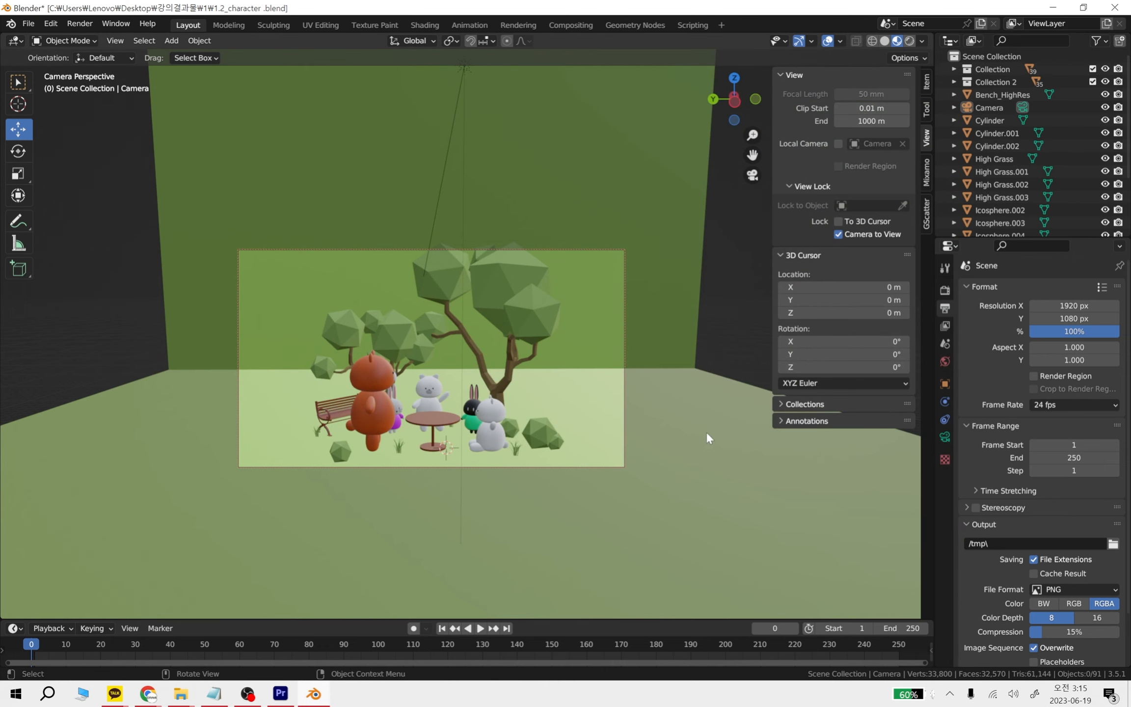
Leave the camera view, select the sun light above the characters and set its strength to 2
{"action": "key", "text": "KP_0"}
{"action": "scroll", "coordinate": [513, 313], "scroll_direction": "down", "scroll_amount": 7}
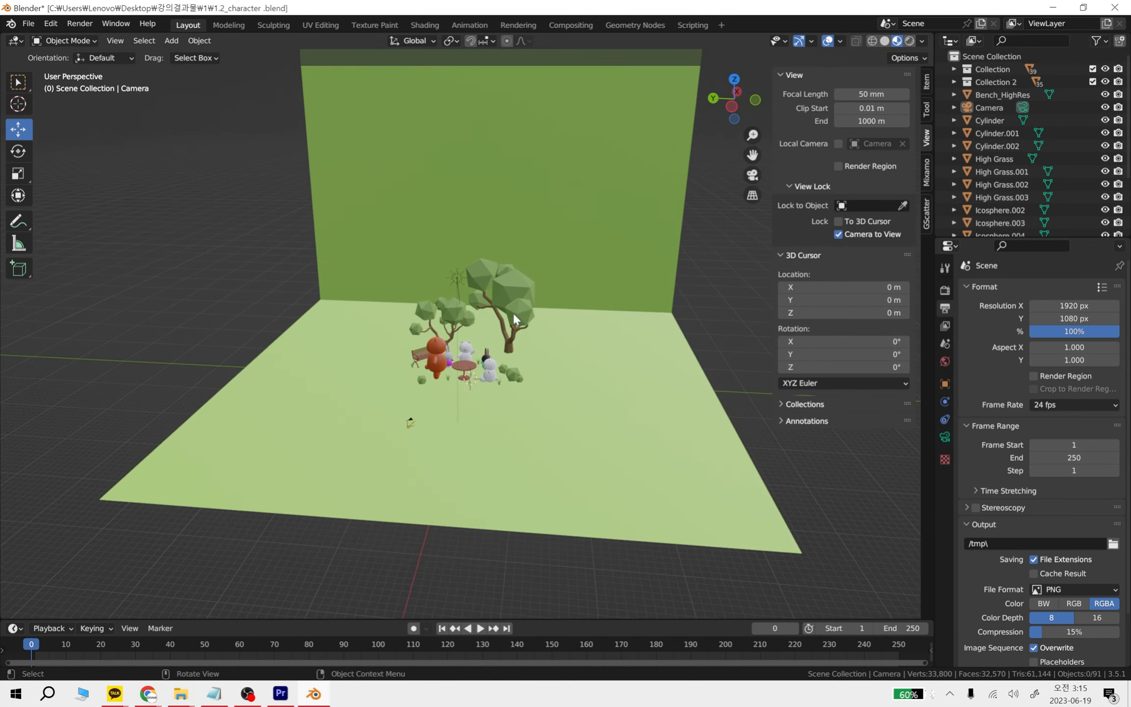
{"action": "scroll", "coordinate": [516, 317], "scroll_direction": "up", "scroll_amount": 6}
{"action": "left_click", "coordinate": [445, 212]}
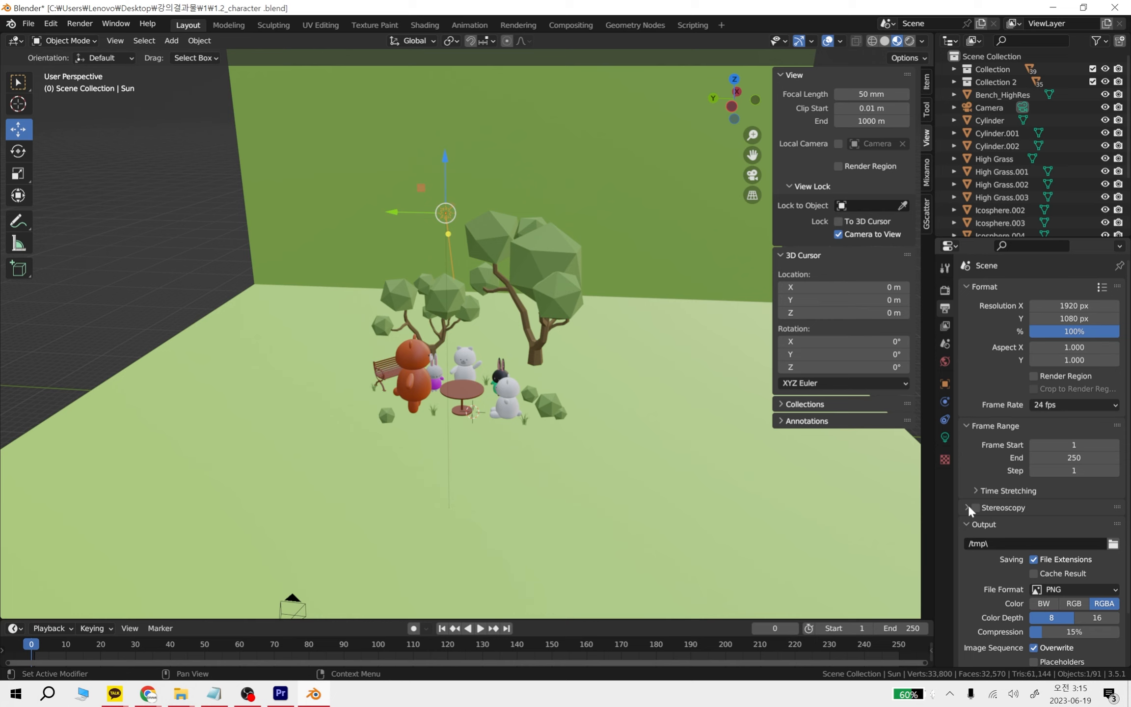
{"action": "left_click", "coordinate": [946, 437]}
{"action": "double_click", "coordinate": [1073, 375]}
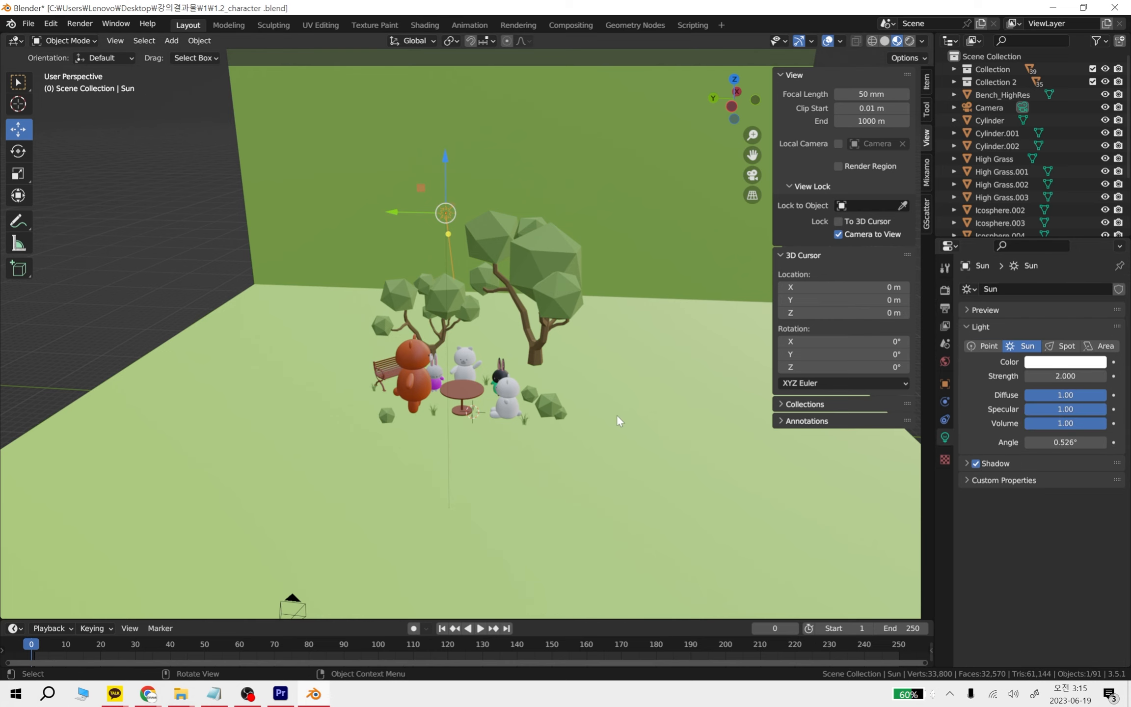
Set the sun light's strength to 3 and fine-tune it in rendered shading
{"action": "double_click", "coordinate": [1070, 376]}
{"action": "type", "text": "3"}
{"action": "key", "text": "Return"}
{"action": "left_click", "coordinate": [909, 41]}
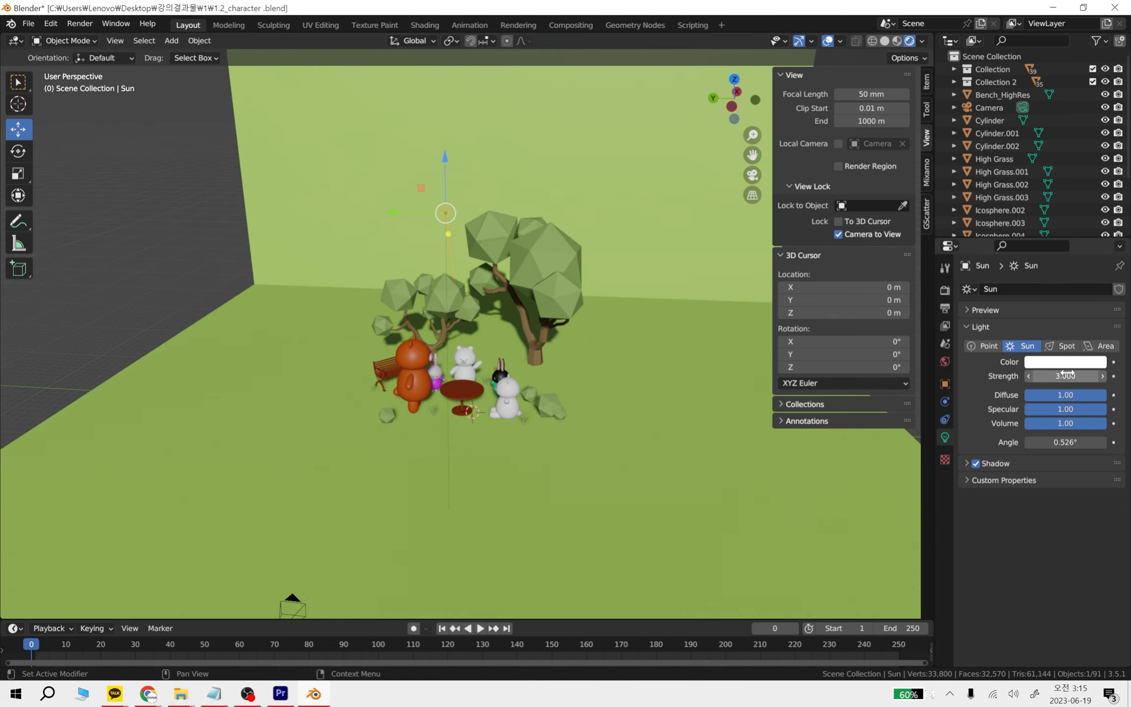
{"action": "mouse_move", "coordinate": [1050, 377]}
{"action": "left_mouse_down"}
{"action": "mouse_move", "coordinate": [1068, 376]}
{"action": "mouse_move", "coordinate": [1034, 377]}
{"action": "left_mouse_up"}
Set the render engine to Cycles and look at the scene through the camera
{"action": "left_click", "coordinate": [946, 291]}
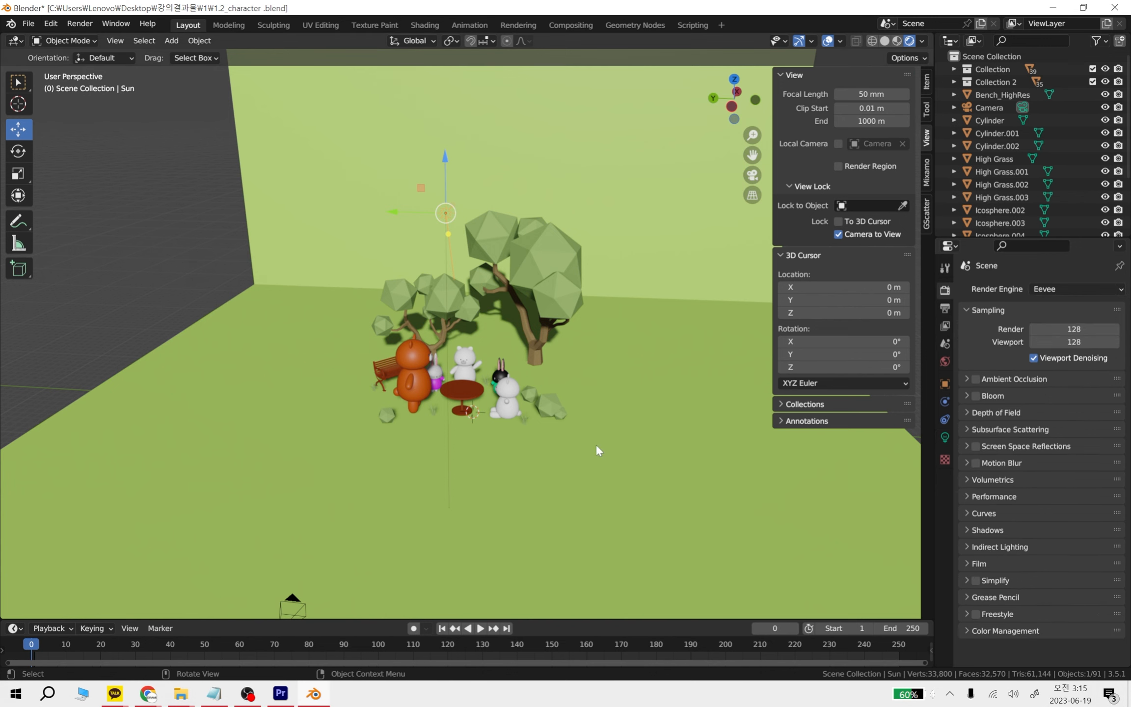
{"action": "mouse_move", "coordinate": [596, 443]}
{"action": "middle_mouse_down"}
{"action": "mouse_move", "coordinate": [630, 422]}
{"action": "mouse_move", "coordinate": [582, 449]}
{"action": "middle_mouse_up"}
{"action": "left_click", "coordinate": [1074, 290]}
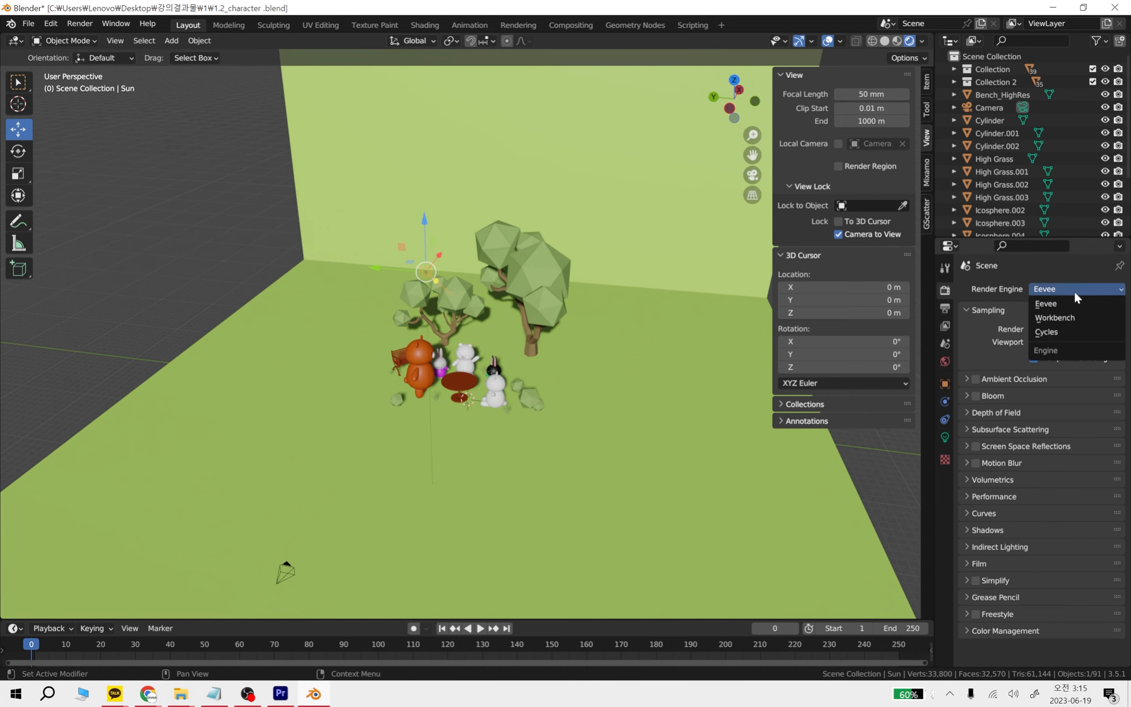
{"action": "left_click", "coordinate": [1061, 333]}
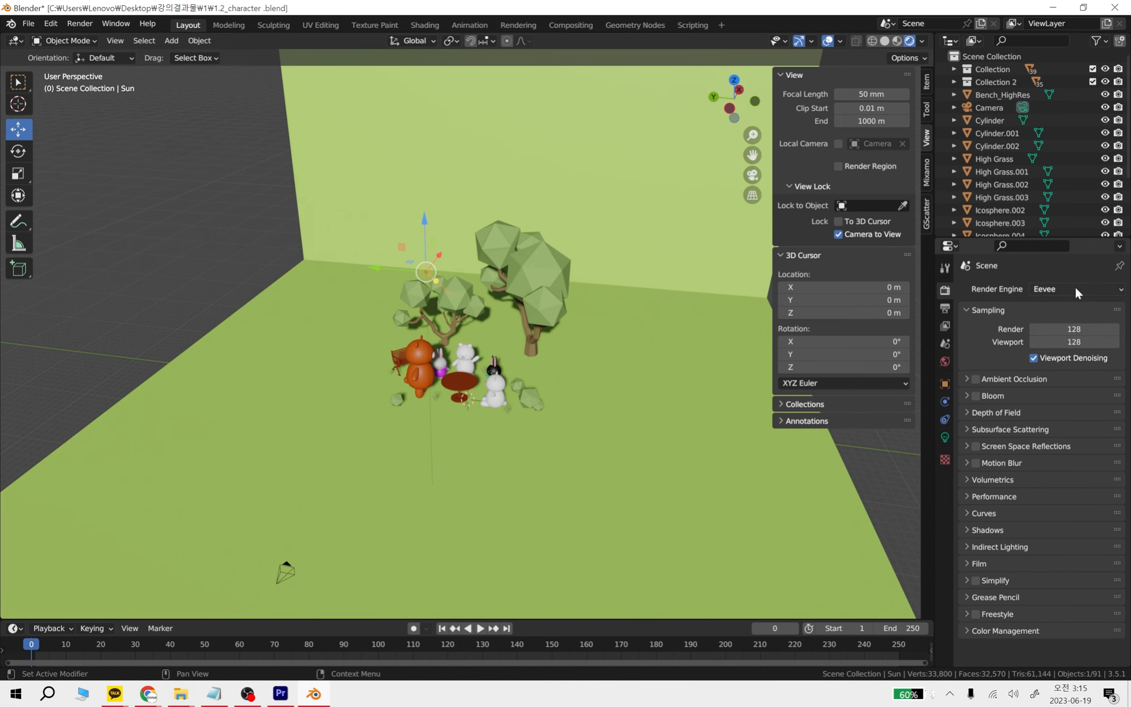
{"action": "left_click", "coordinate": [1075, 290]}
{"action": "left_click", "coordinate": [1061, 335]}
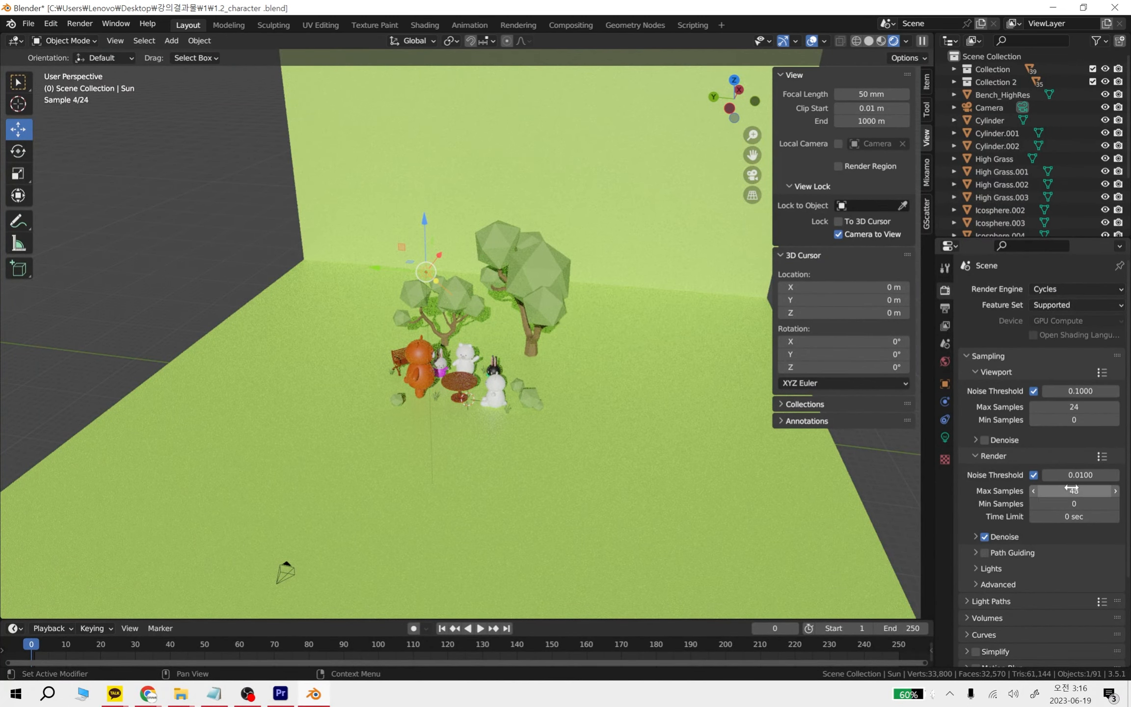
{"action": "key", "text": "KP_0"}
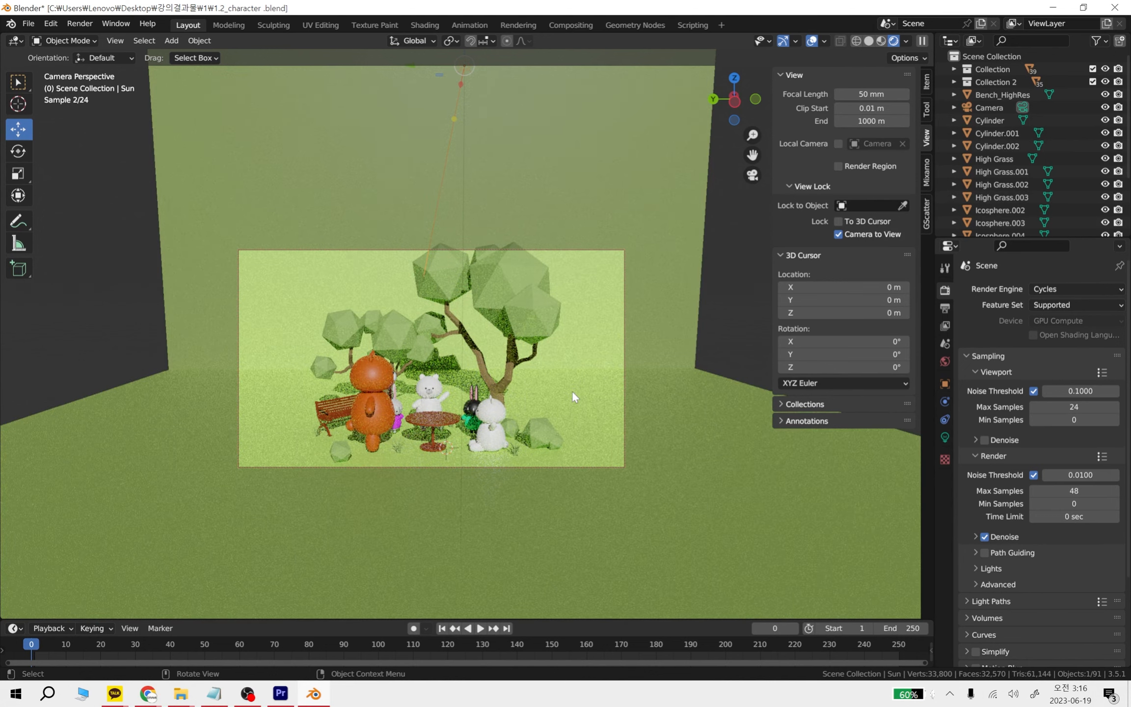
Reframe the locked camera closer to the bears, rabbits and table so the characters fill the frame
{"action": "middle_click_drag", "start_coordinate": [572, 391], "coordinate": [537, 423]}
{"action": "key", "text": "KP_0"}
{"action": "scroll", "coordinate": [547, 434], "scroll_direction": "up", "scroll_amount": 3}
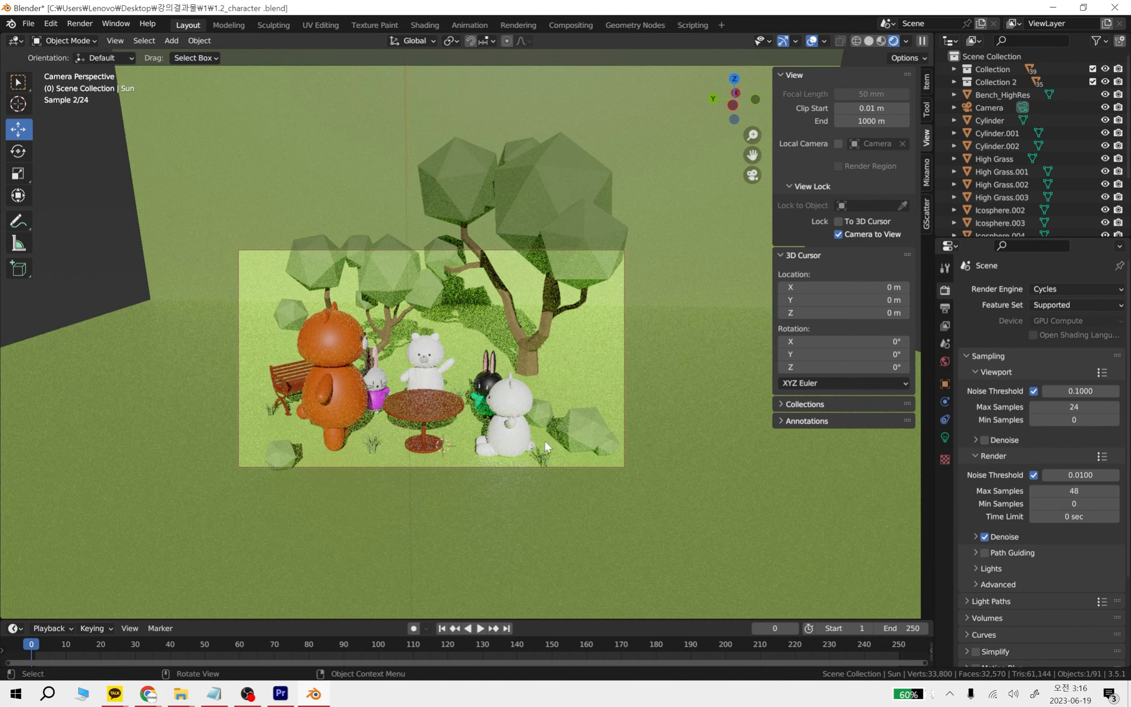
Render the camera view as a still image with Cycles and show the whole picture in the repositioned render window
{"action": "left_click", "coordinate": [90, 28]}
{"action": "left_click", "coordinate": [81, 24]}
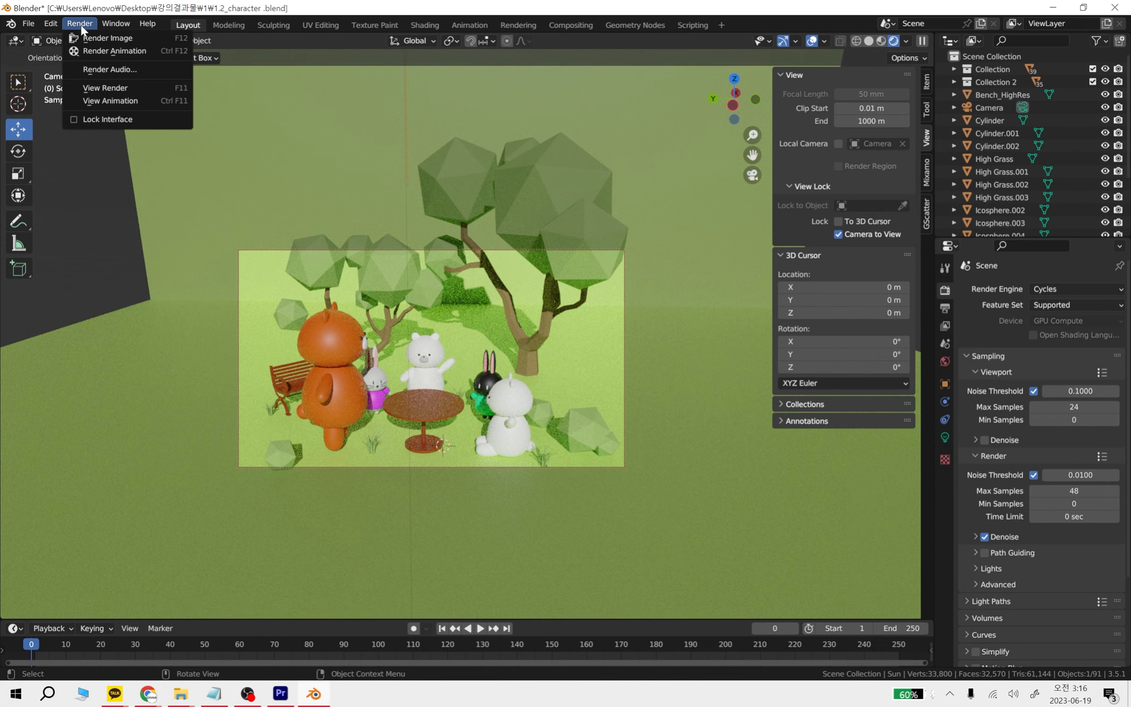
{"action": "left_click", "coordinate": [105, 38]}
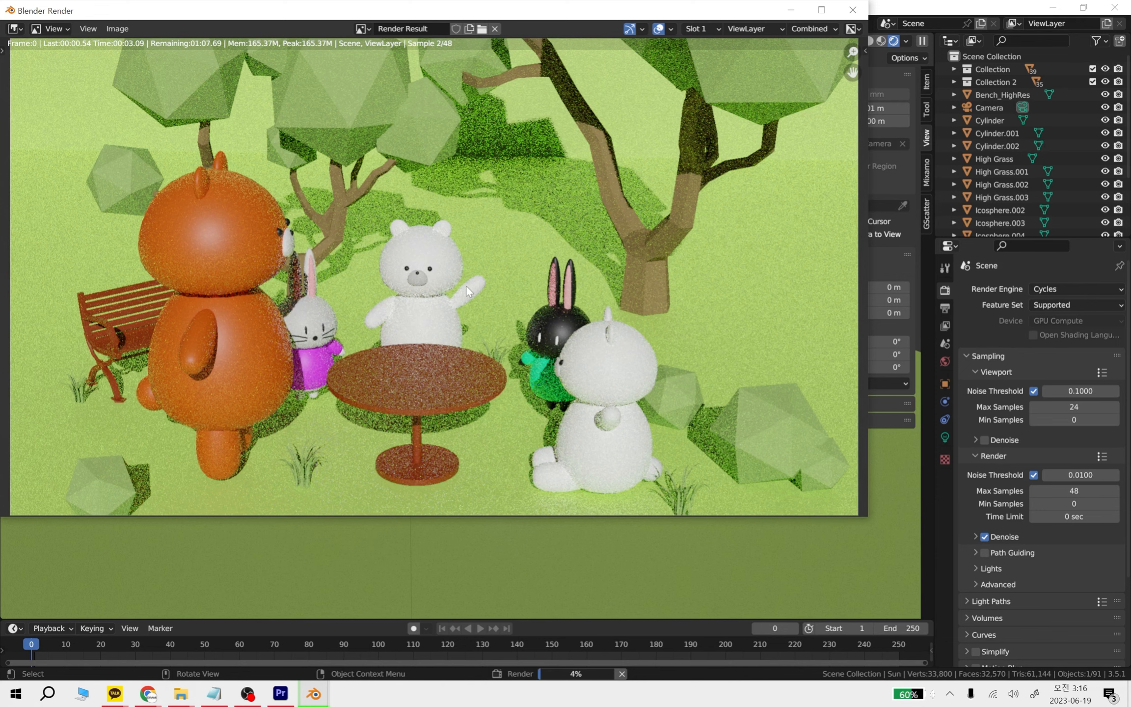
{"action": "scroll", "coordinate": [469, 297], "scroll_direction": "down", "scroll_amount": 1}
{"action": "left_click_drag", "start_coordinate": [526, 10], "coordinate": [625, 63]}
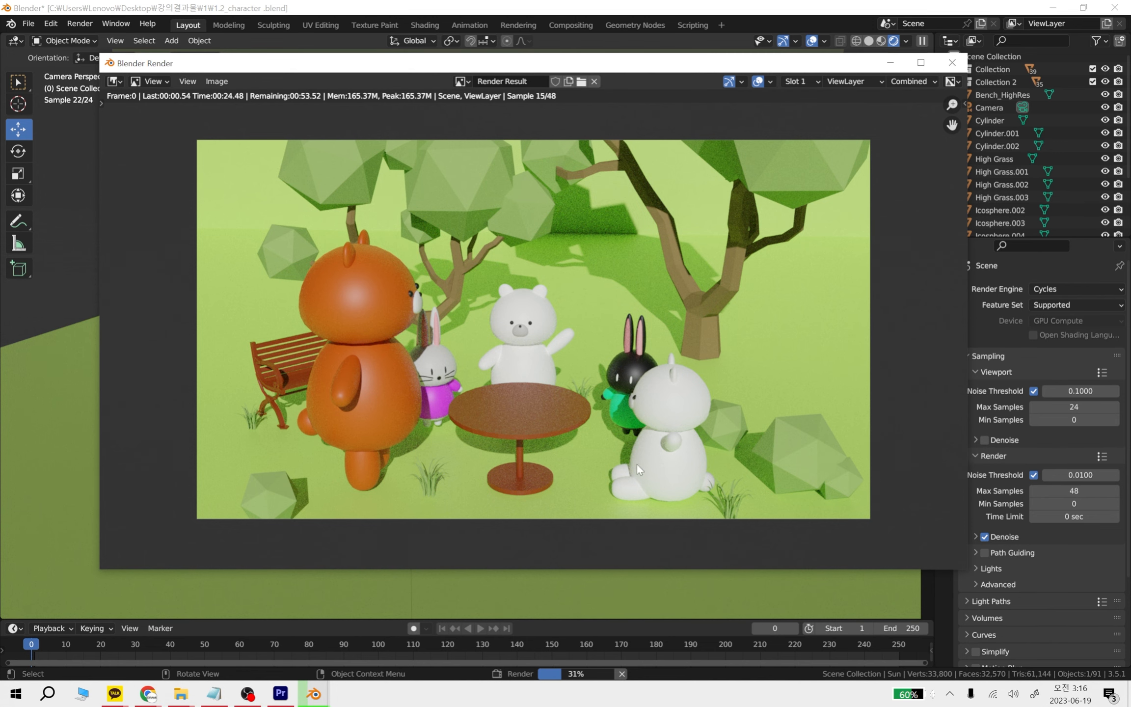
{"action": "scroll", "coordinate": [497, 418], "scroll_direction": "up", "scroll_amount": 1}
{"action": "scroll", "coordinate": [594, 406], "scroll_direction": "down", "scroll_amount": 1}
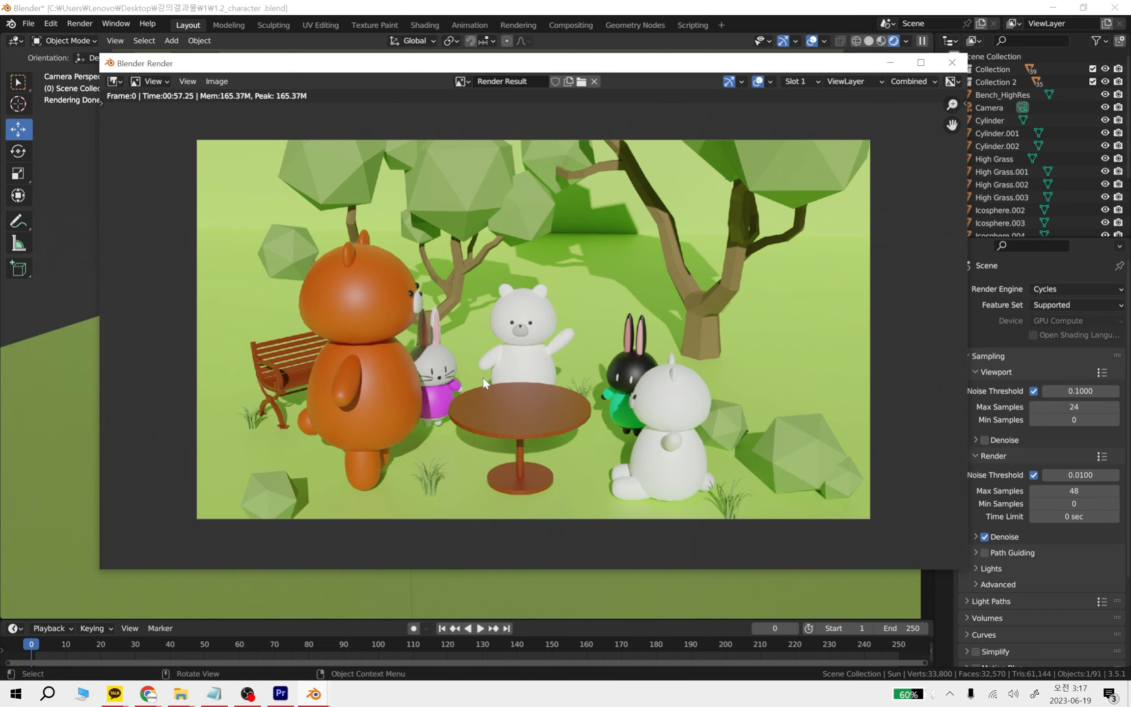
Examine the finished Cycles render, checking the white bear's eyes and nose at pixel level
{"action": "scroll", "coordinate": [487, 334], "scroll_direction": "up", "scroll_amount": 8}
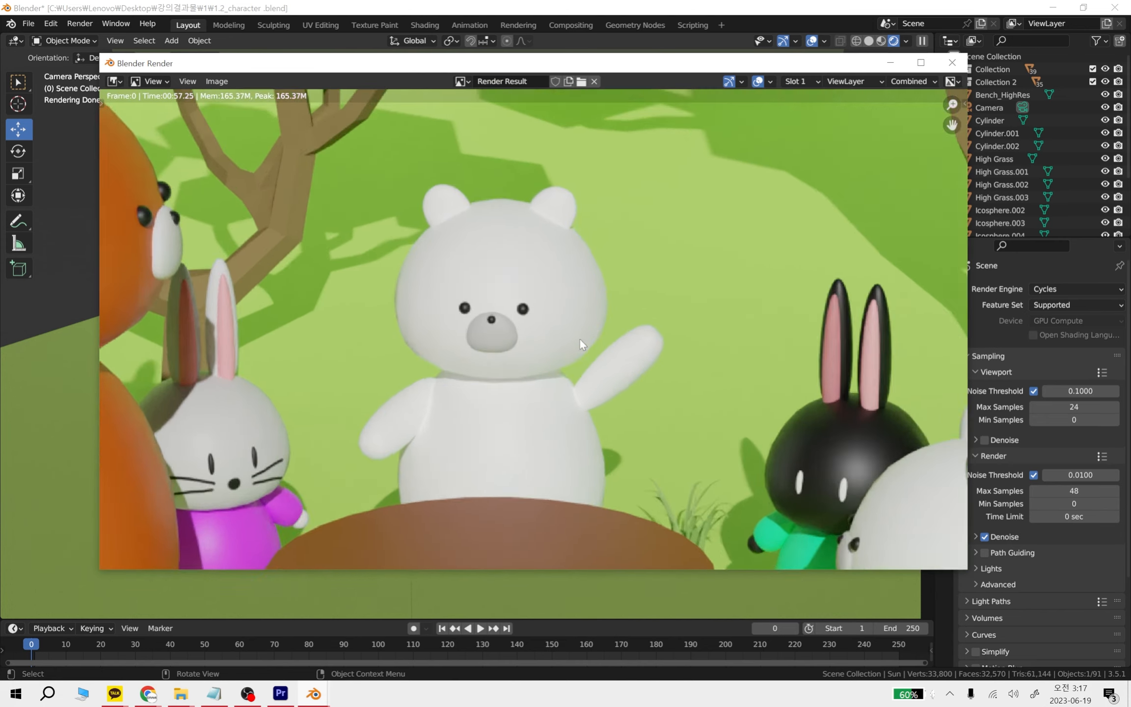
{"action": "scroll", "coordinate": [486, 336], "scroll_direction": "down", "scroll_amount": 8}
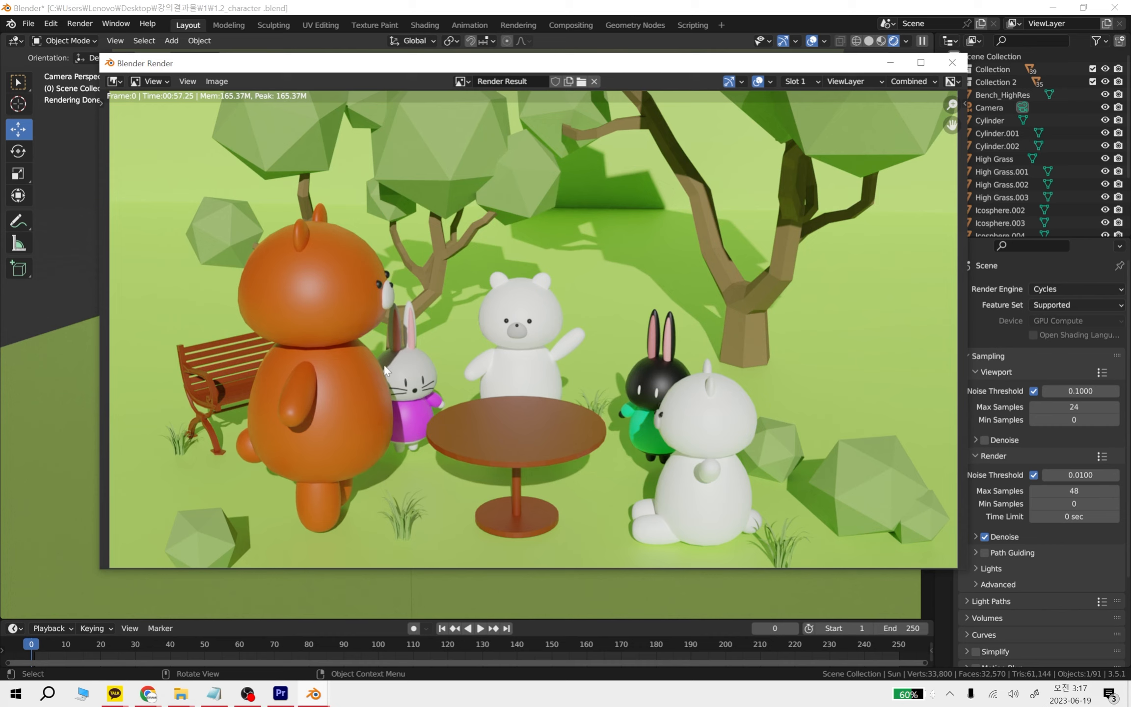
{"action": "scroll", "coordinate": [466, 339], "scroll_direction": "up", "scroll_amount": 8}
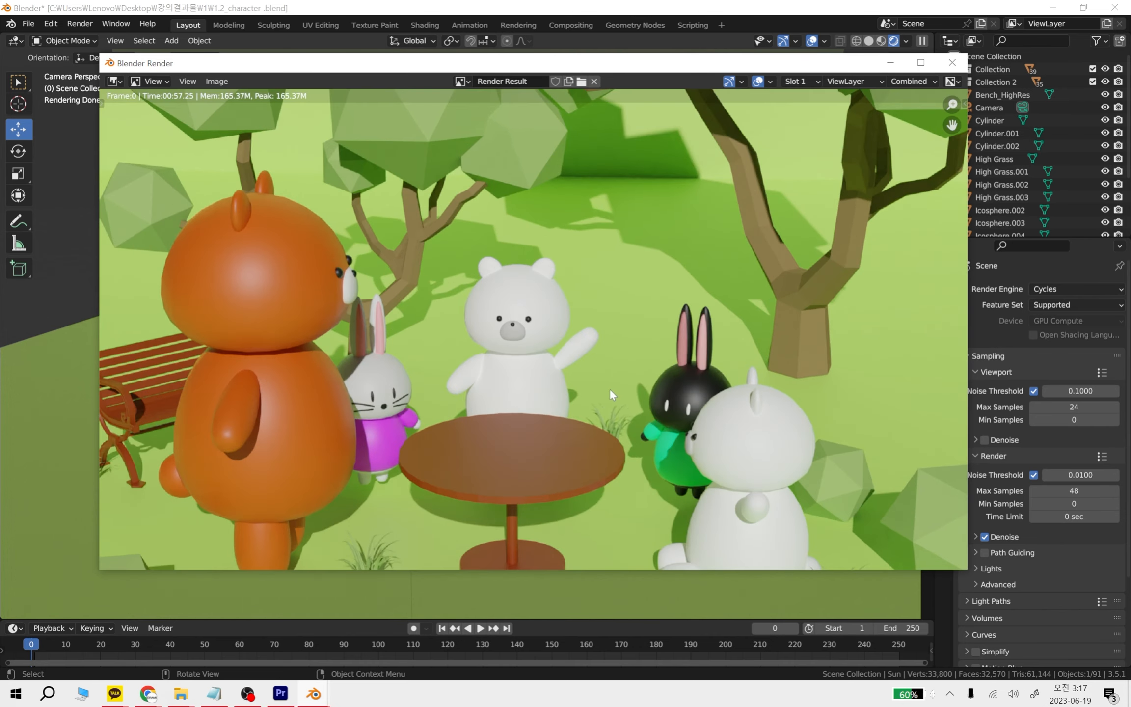
{"action": "scroll", "coordinate": [464, 250], "scroll_direction": "up", "scroll_amount": 2}
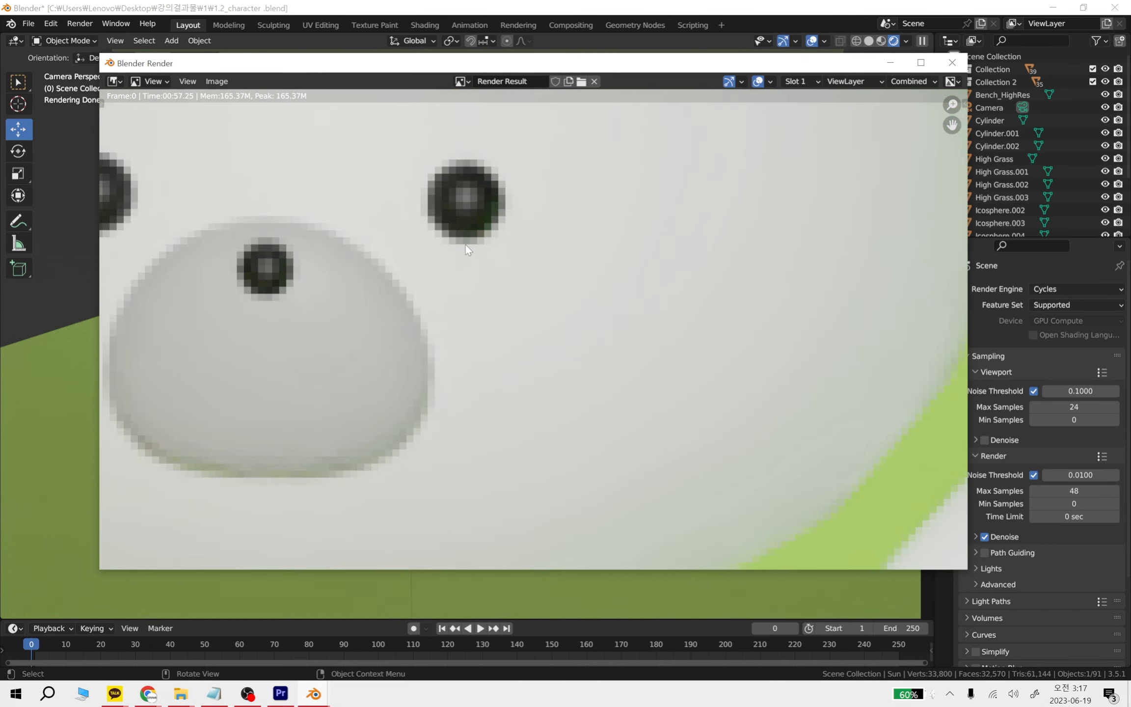
{"action": "middle_click_drag", "start_coordinate": [466, 245], "coordinate": [649, 335]}
{"action": "scroll", "coordinate": [633, 335], "scroll_direction": "down", "scroll_amount": 4}
{"action": "scroll", "coordinate": [572, 334], "scroll_direction": "up", "scroll_amount": 6}
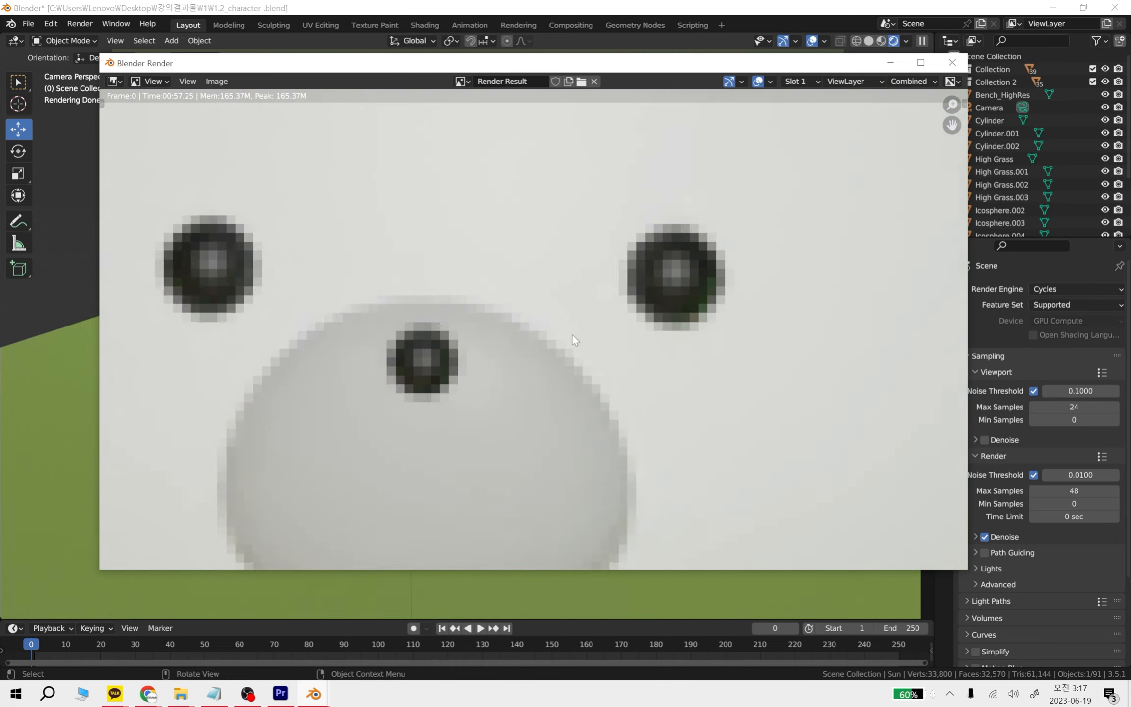
{"action": "scroll", "coordinate": [568, 337], "scroll_direction": "down", "scroll_amount": 8}
{"action": "scroll", "coordinate": [540, 346], "scroll_direction": "up", "scroll_amount": 7}
{"action": "scroll", "coordinate": [540, 350], "scroll_direction": "up", "scroll_amount": 3}
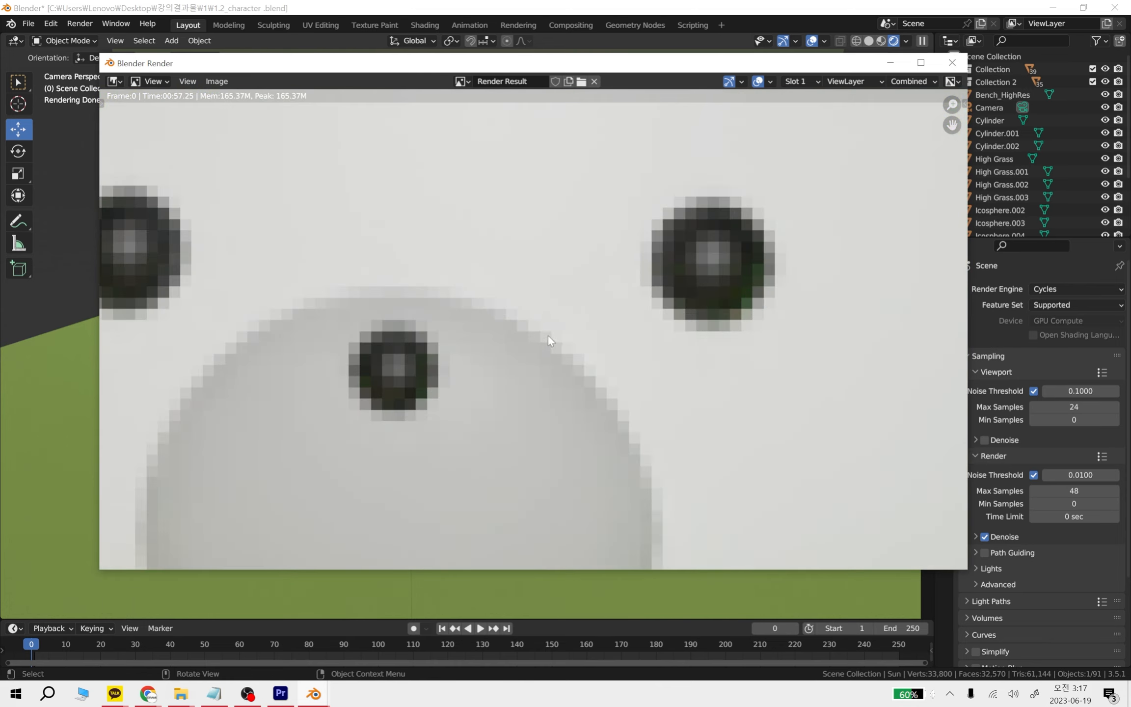
{"action": "middle_click_drag", "start_coordinate": [551, 336], "coordinate": [670, 372]}
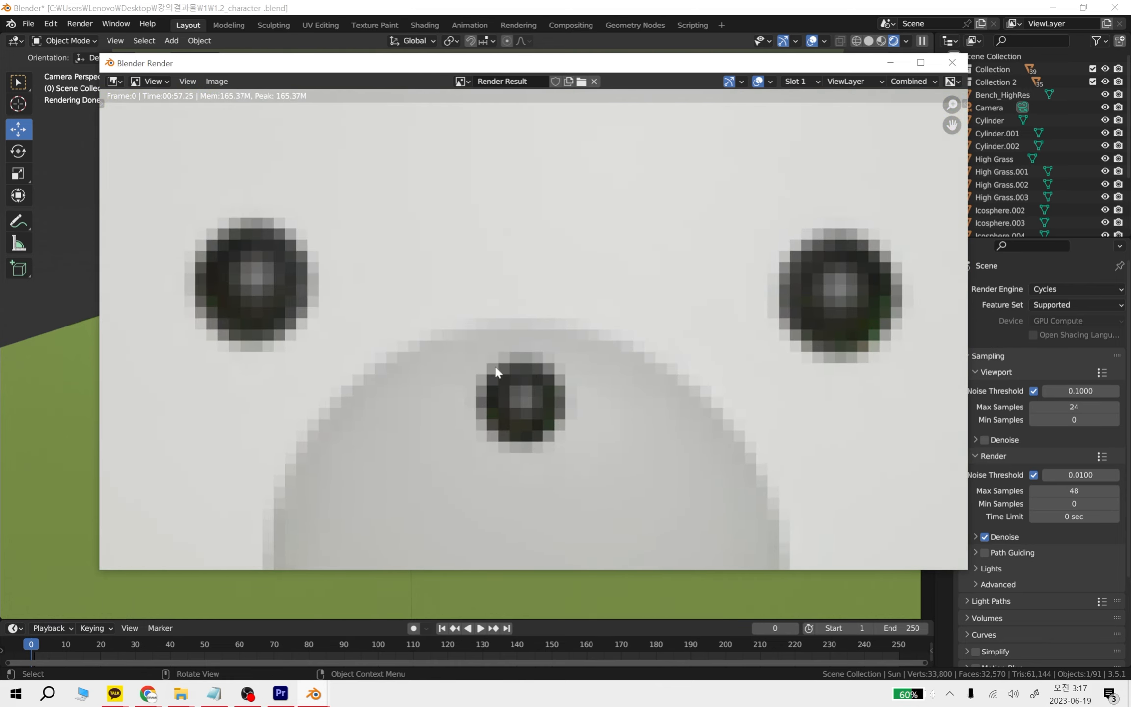
Compare the overall picture with the white bear's face once more, and close the render window
{"action": "scroll", "coordinate": [680, 368], "scroll_direction": "down", "scroll_amount": 10}
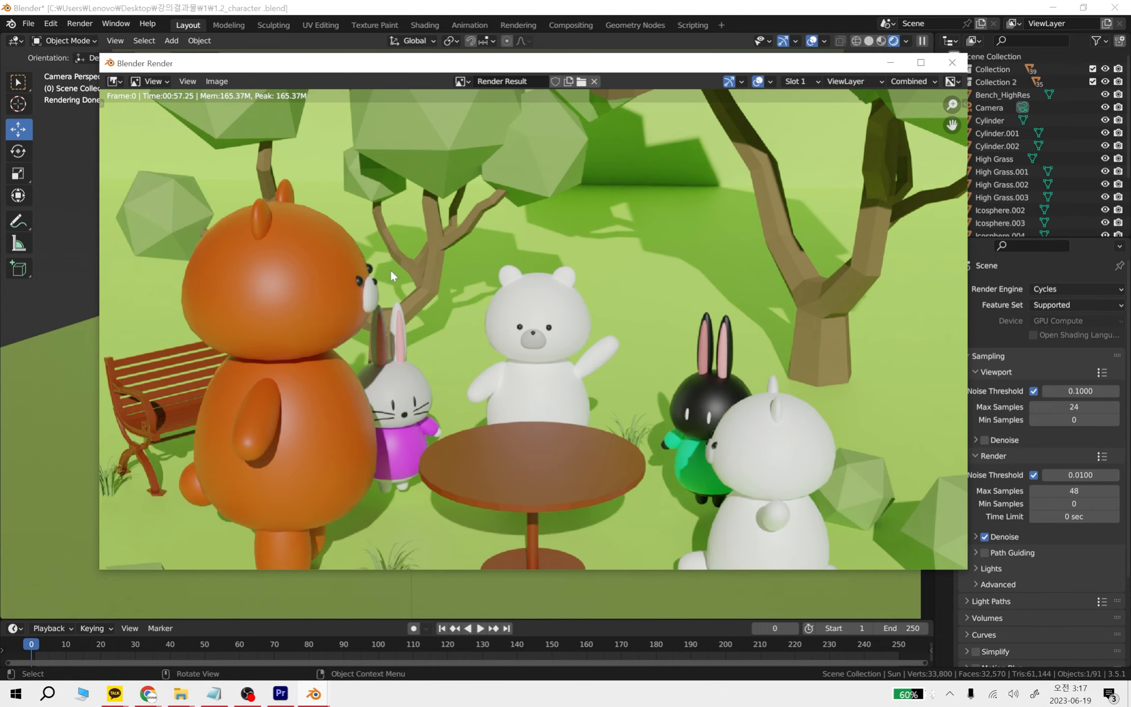
{"action": "scroll", "coordinate": [392, 275], "scroll_direction": "up", "scroll_amount": 3}
{"action": "middle_click_drag", "start_coordinate": [488, 295], "coordinate": [523, 310]}
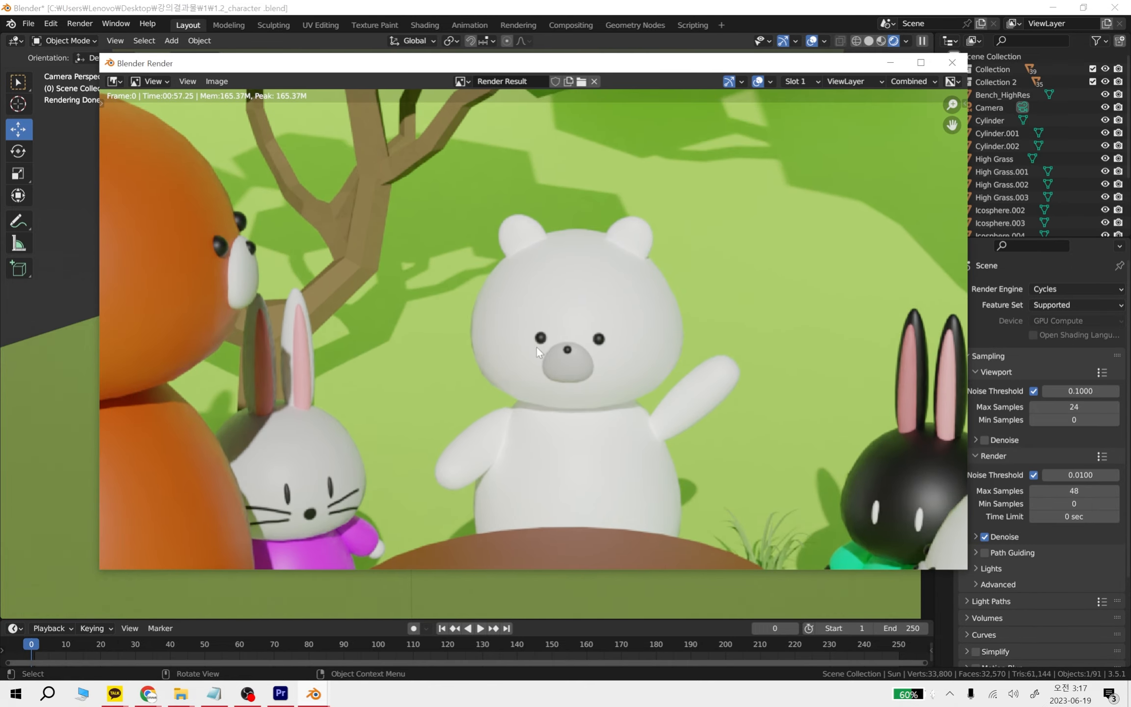
{"action": "scroll", "coordinate": [580, 354], "scroll_direction": "up", "scroll_amount": 7}
{"action": "middle_click_drag", "start_coordinate": [754, 391], "coordinate": [581, 328]}
{"action": "scroll", "coordinate": [581, 328], "scroll_direction": "down", "scroll_amount": 4}
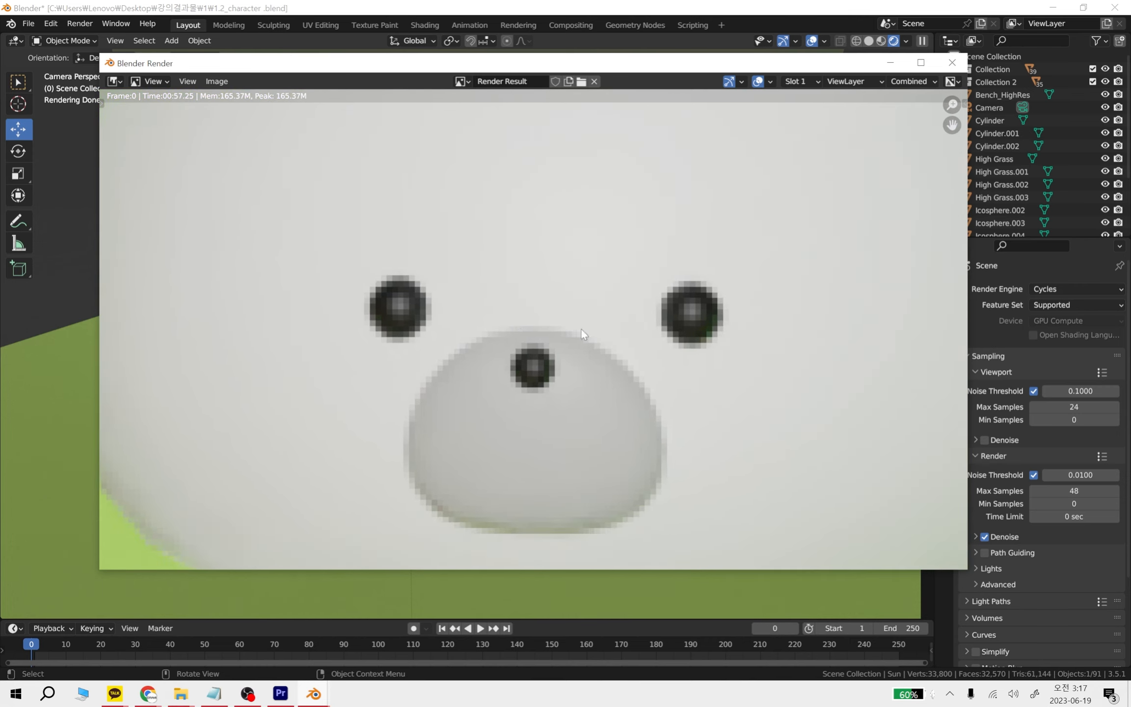
{"action": "scroll", "coordinate": [606, 373], "scroll_direction": "up", "scroll_amount": 3}
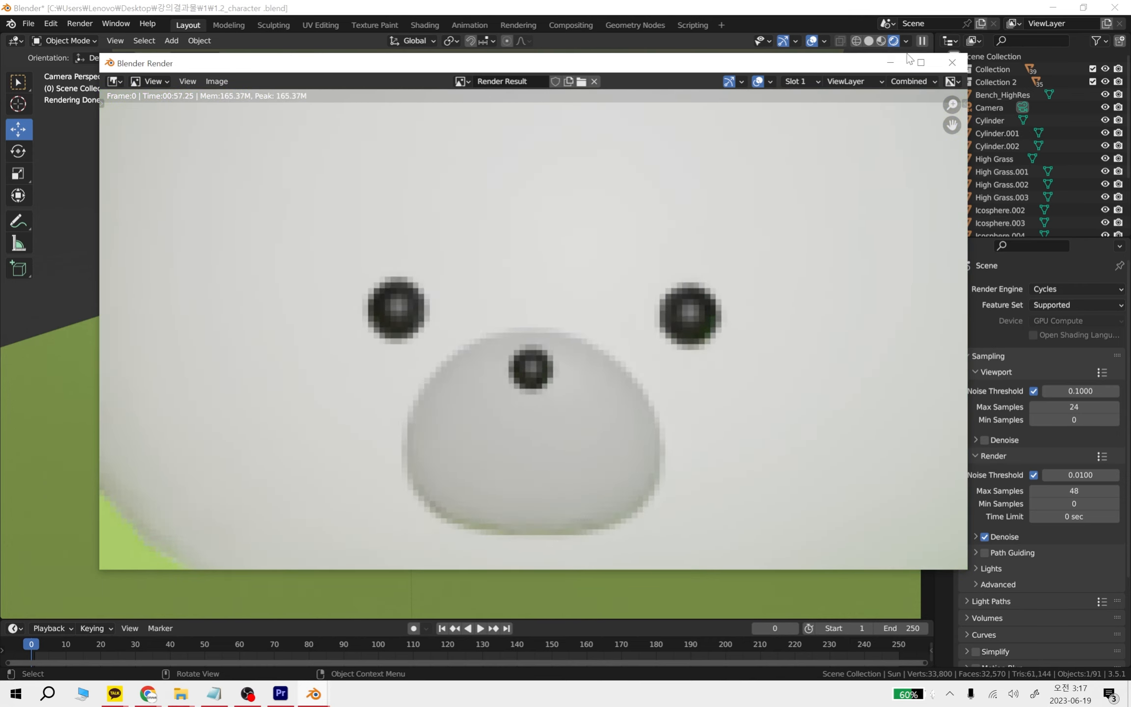
{"action": "scroll", "coordinate": [771, 138], "scroll_direction": "down", "scroll_amount": 7}
{"action": "left_click", "coordinate": [952, 62]}
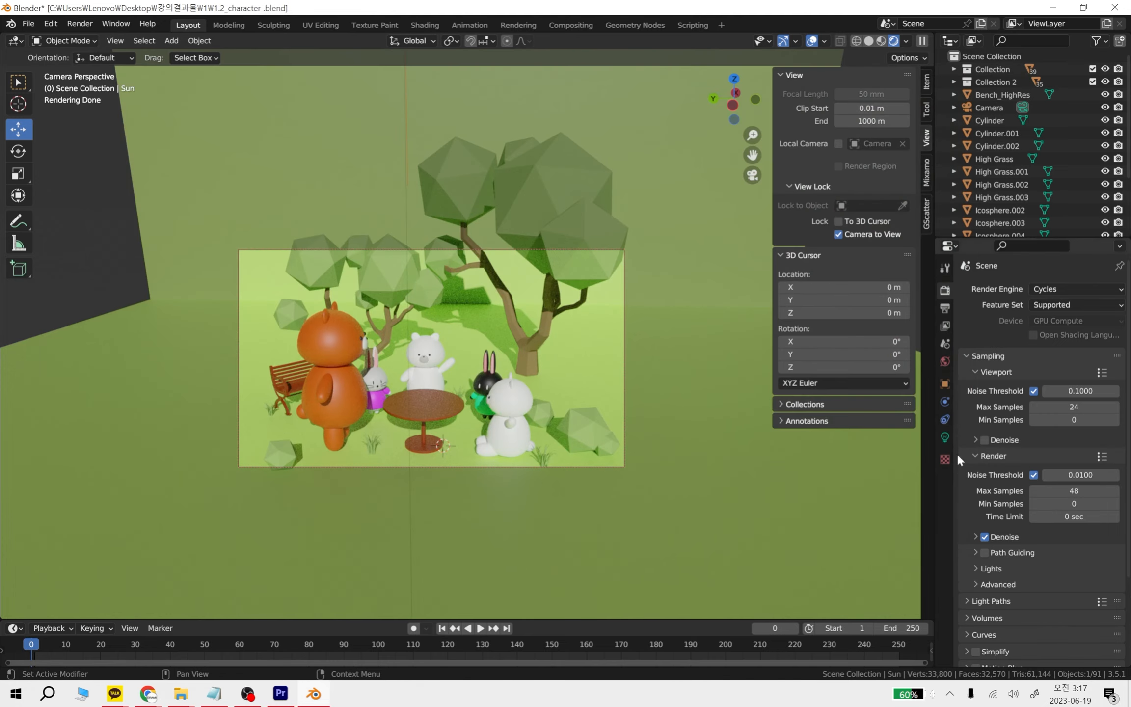
Set the output format to the 4K UHDTV 2160p preset
{"action": "left_click", "coordinate": [944, 309]}
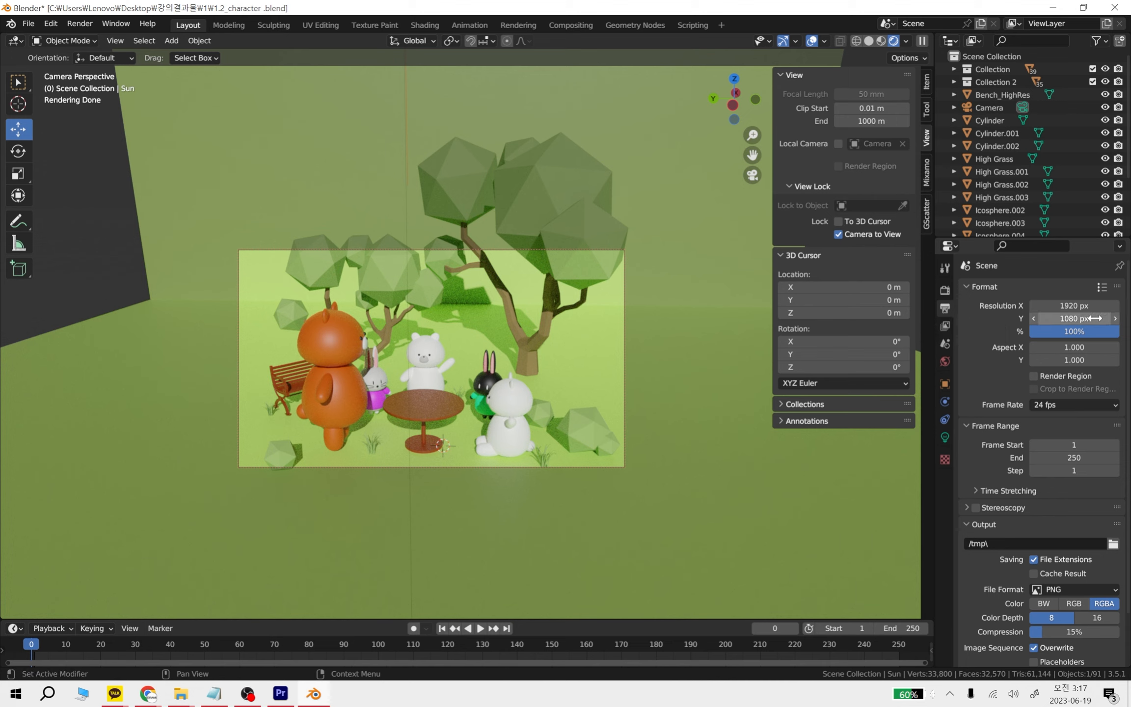
{"action": "left_click", "coordinate": [1102, 287]}
{"action": "left_click", "coordinate": [1104, 287]}
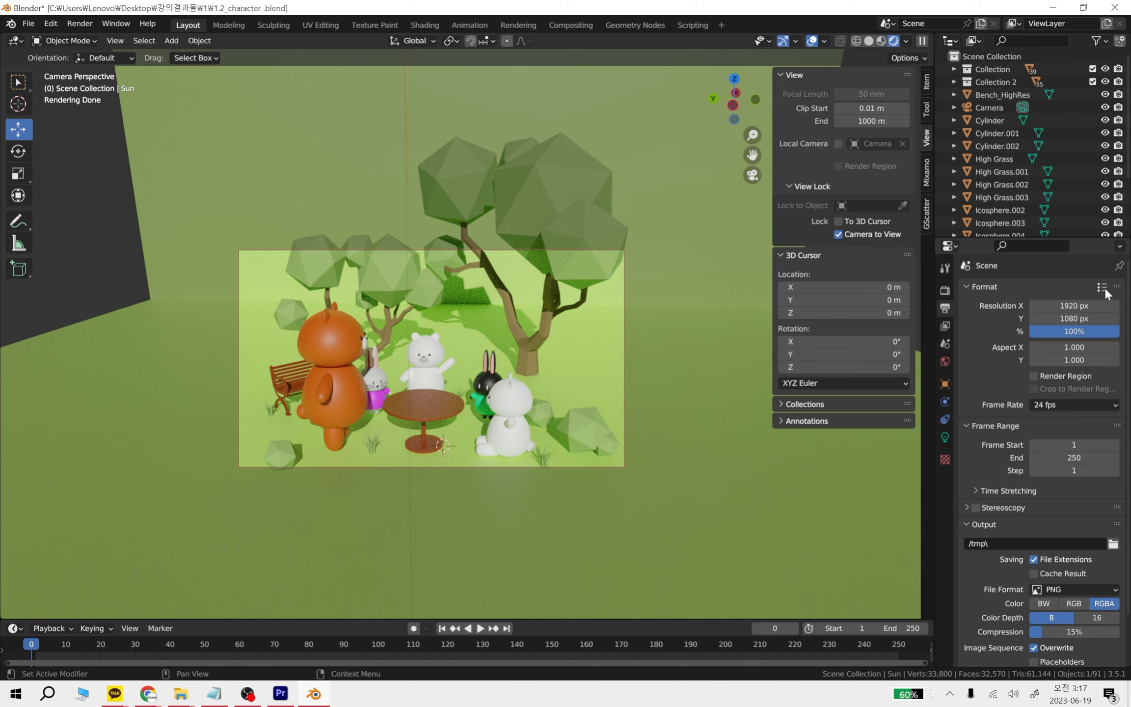
{"action": "left_click", "coordinate": [1104, 287]}
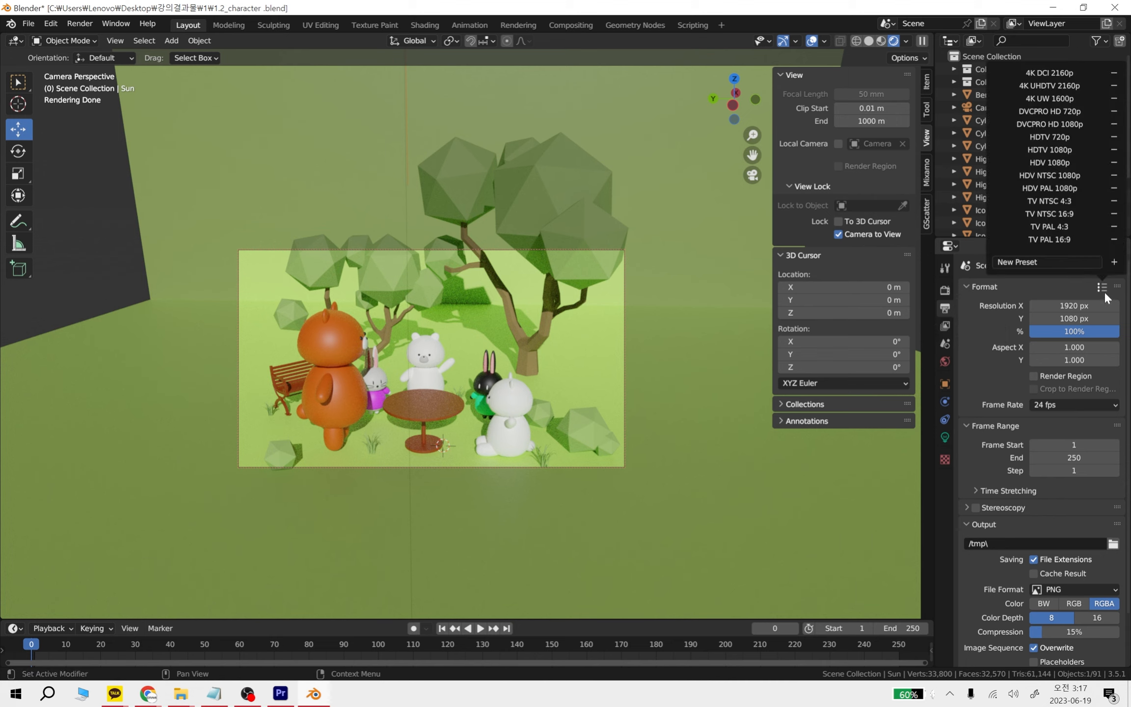
{"action": "left_click", "coordinate": [1062, 86]}
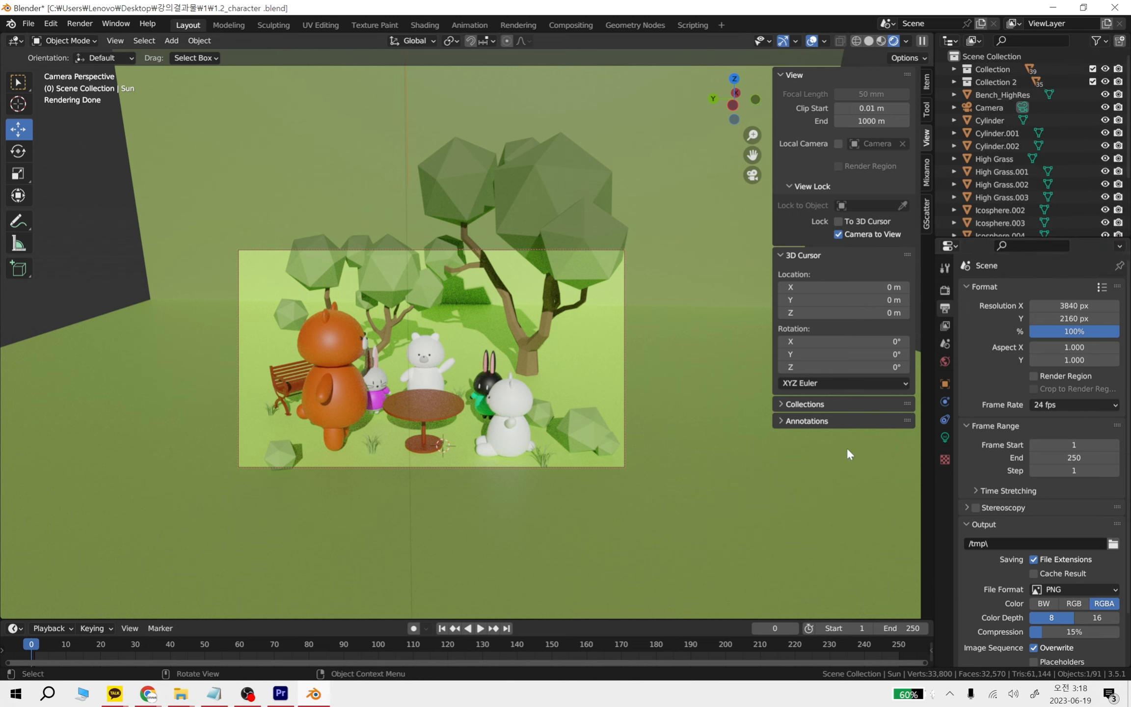
Render the camera view again as a Cycles still image at 4K resolution
{"action": "left_click", "coordinate": [945, 289]}
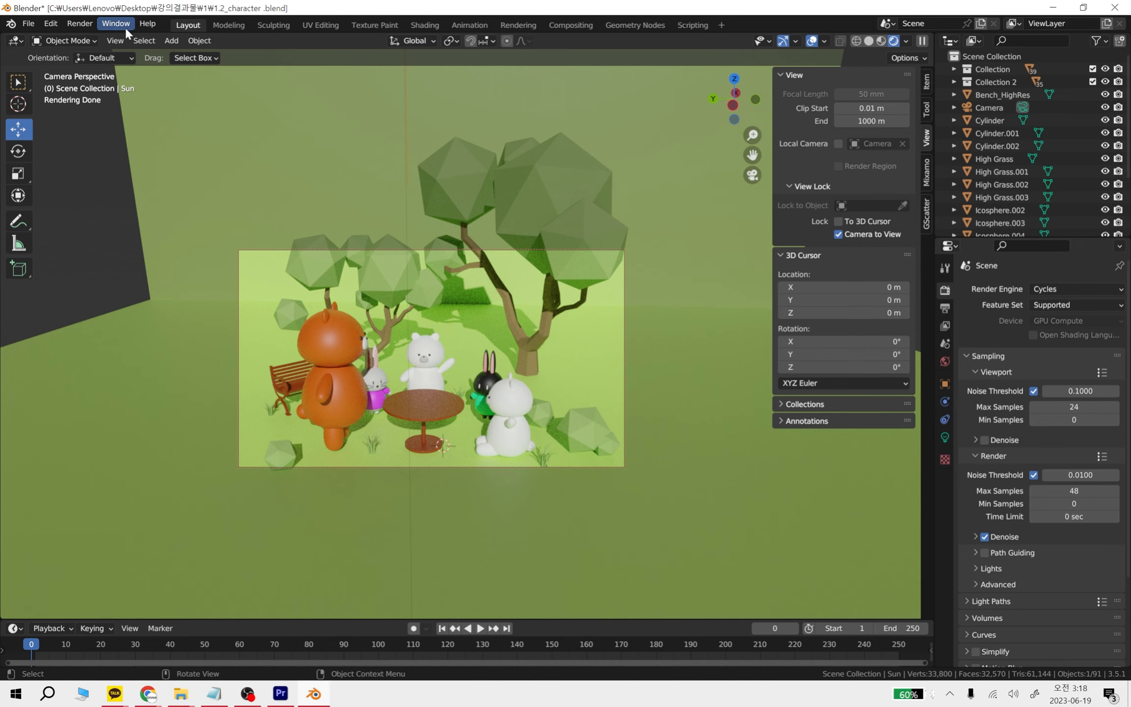
{"action": "left_click", "coordinate": [80, 24]}
{"action": "left_click", "coordinate": [93, 40]}
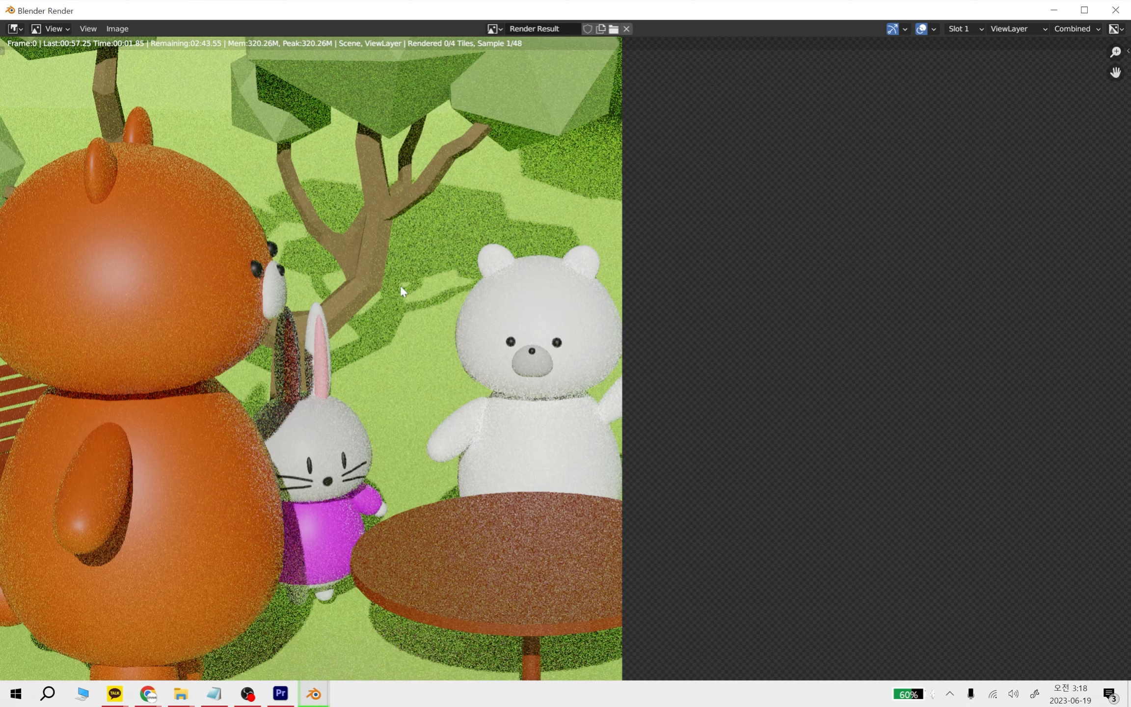
{"action": "scroll", "coordinate": [711, 339], "scroll_direction": "down", "scroll_amount": 3}
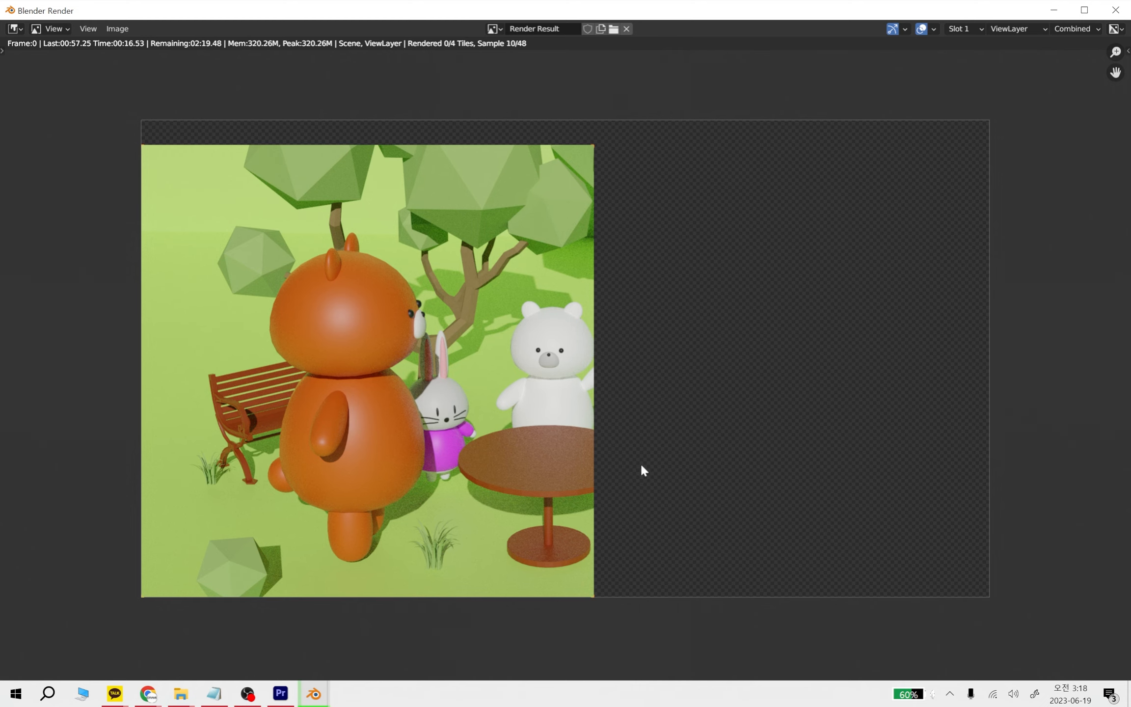
Check the 4K render's progress around the white bear and across the full frame
{"action": "scroll", "coordinate": [555, 356], "scroll_direction": "up", "scroll_amount": 2}
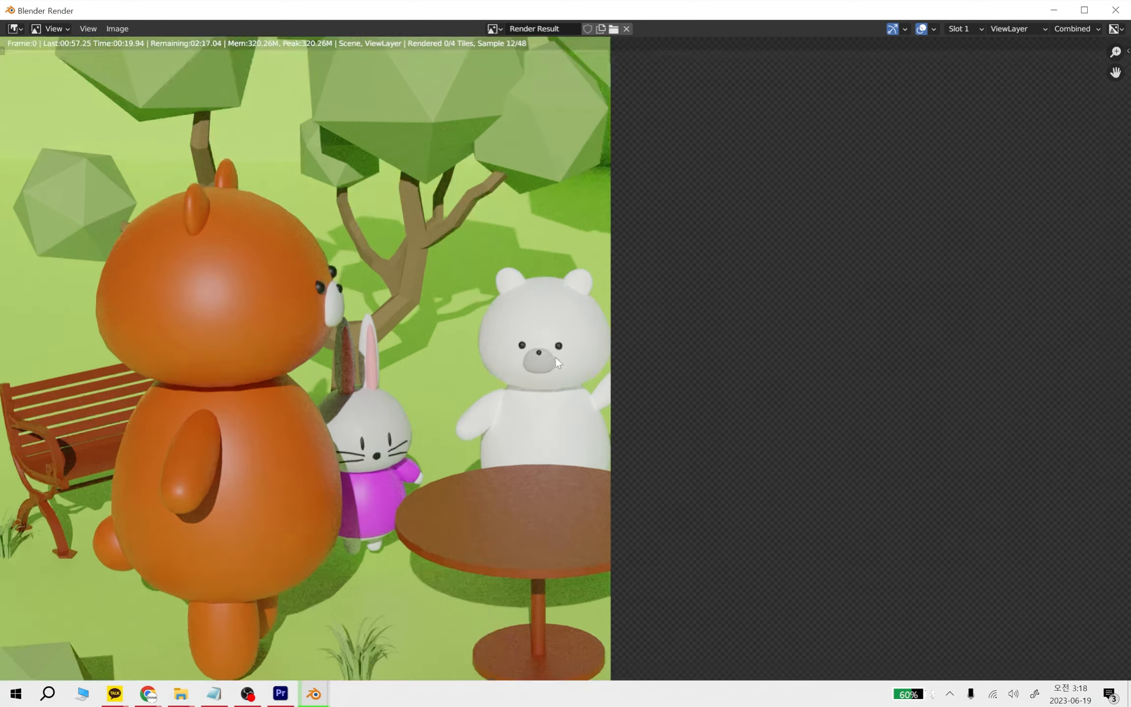
{"action": "scroll", "coordinate": [553, 351], "scroll_direction": "up", "scroll_amount": 5}
{"action": "scroll", "coordinate": [580, 338], "scroll_direction": "down", "scroll_amount": 5}
{"action": "key", "text": "Home"}
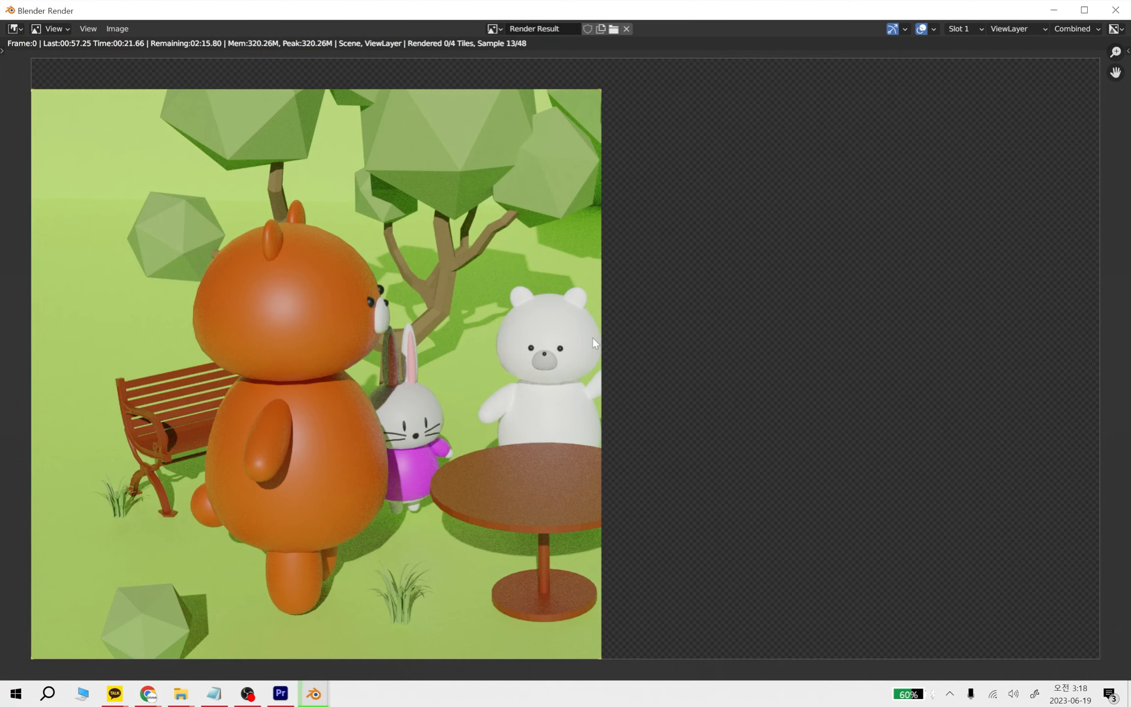
{"action": "scroll", "coordinate": [594, 341], "scroll_direction": "down", "scroll_amount": 1}
{"action": "key", "text": "Home"}
{"action": "scroll", "coordinate": [790, 297], "scroll_direction": "down", "scroll_amount": 1}
{"action": "key", "text": "Home"}
{"action": "scroll", "coordinate": [559, 248], "scroll_direction": "down", "scroll_amount": 1}
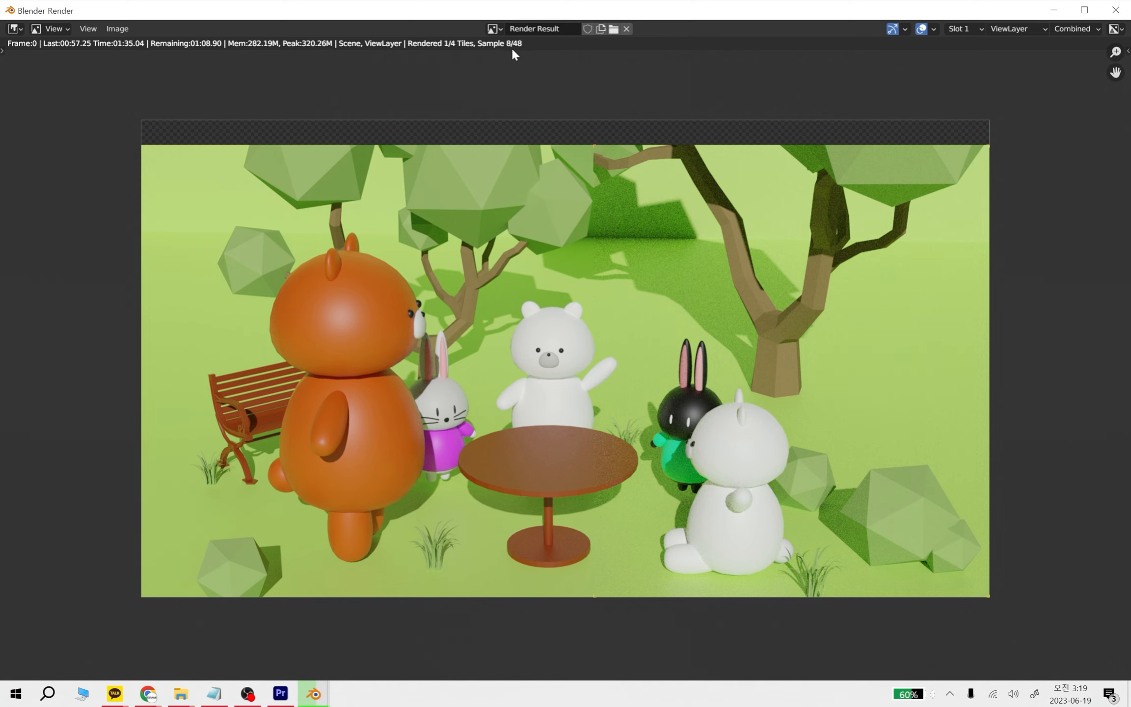
Inspect the white bear's eyes and nose in the 4K render for sharpness at pixel level
{"action": "scroll", "coordinate": [566, 353], "scroll_direction": "up", "scroll_amount": 6}
{"action": "scroll", "coordinate": [526, 368], "scroll_direction": "up", "scroll_amount": 8}
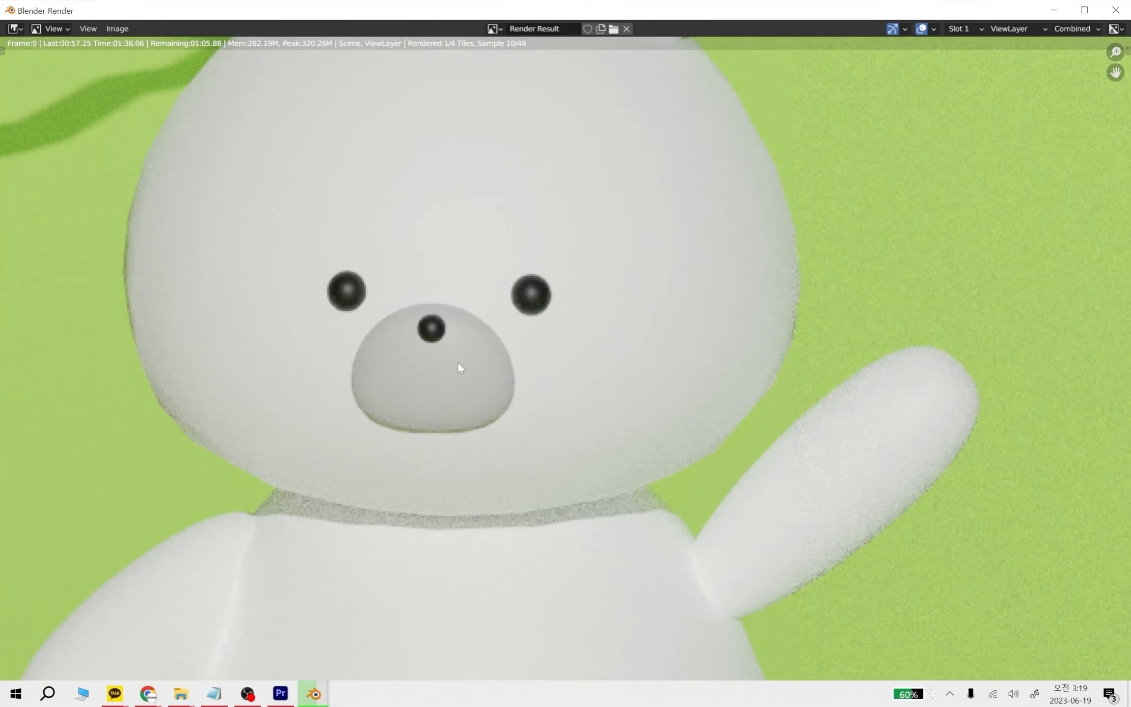
{"action": "middle_click_drag", "start_coordinate": [267, 247], "coordinate": [658, 412]}
{"action": "scroll", "coordinate": [303, 372], "scroll_direction": "up", "scroll_amount": 2}
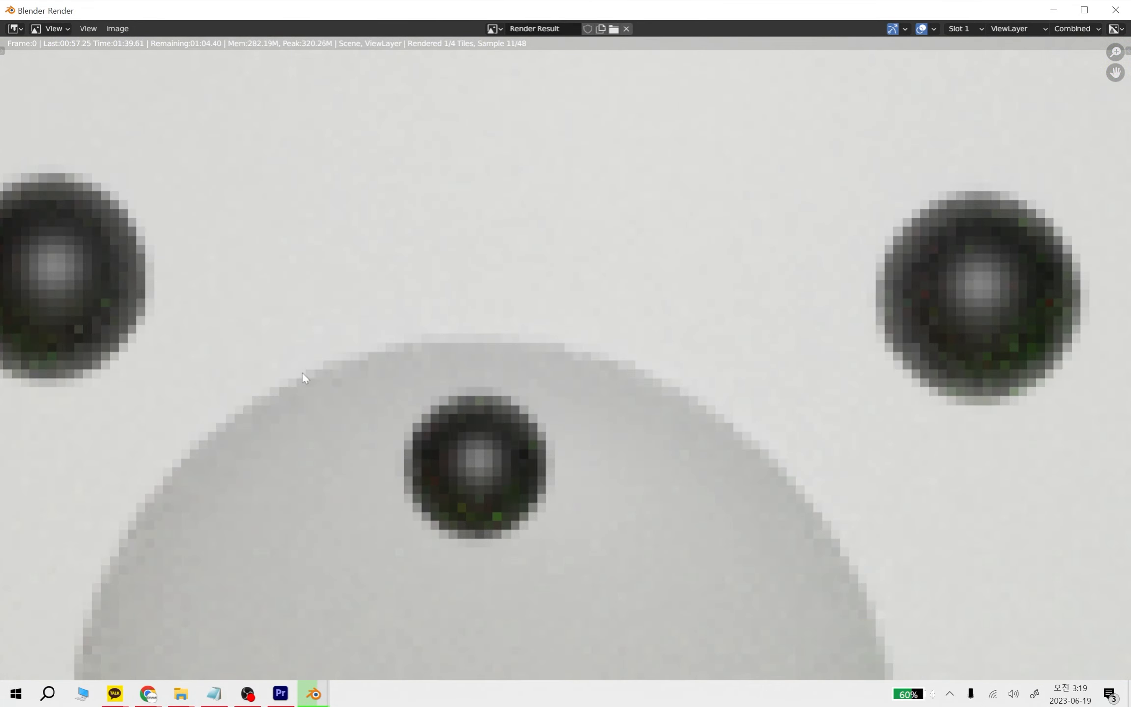
{"action": "scroll", "coordinate": [347, 372], "scroll_direction": "down", "scroll_amount": 10}
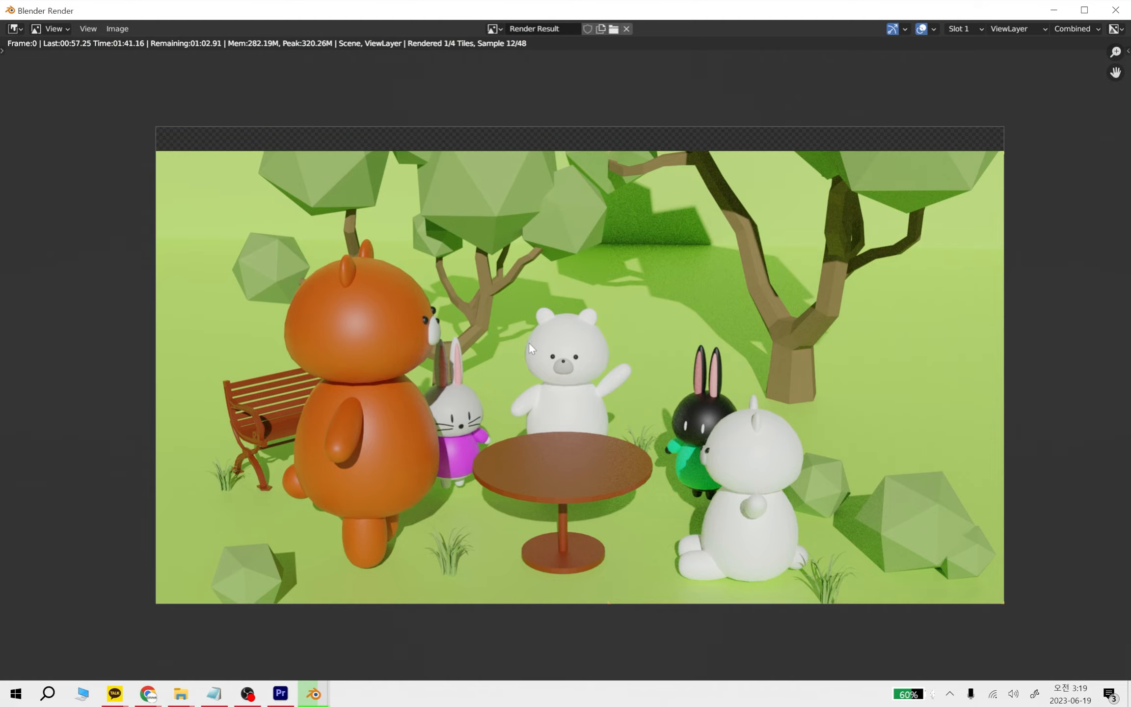
{"action": "scroll", "coordinate": [572, 365], "scroll_direction": "up", "scroll_amount": 11}
{"action": "scroll", "coordinate": [499, 342], "scroll_direction": "up", "scroll_amount": 5}
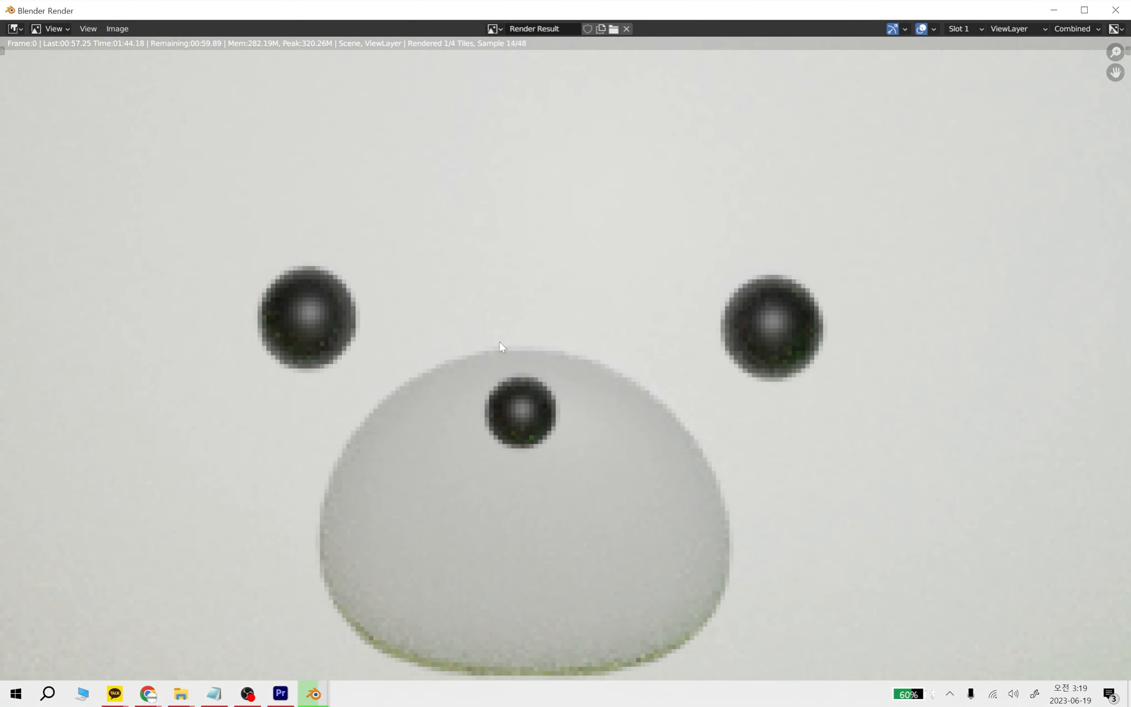
{"action": "scroll", "coordinate": [554, 351], "scroll_direction": "down", "scroll_amount": 16}
{"action": "scroll", "coordinate": [554, 352], "scroll_direction": "up", "scroll_amount": 3}
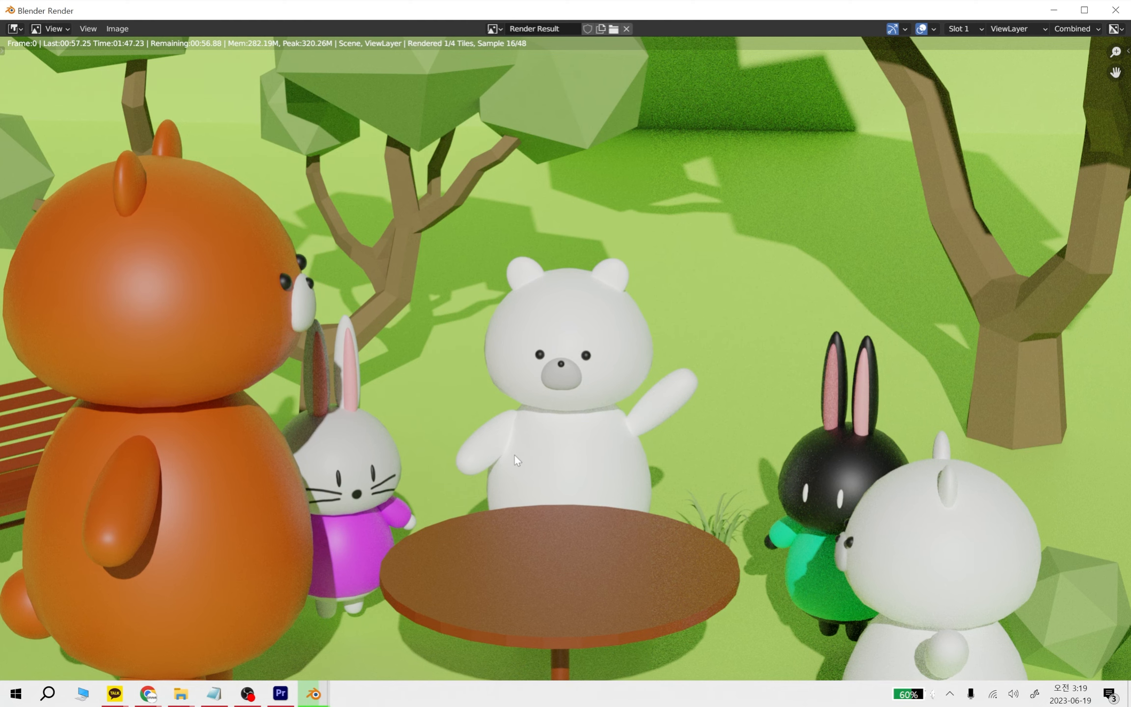
Examine the orange bear, the white rabbit and the waving white bear up close in the ongoing 4K render
{"action": "scroll", "coordinate": [514, 455], "scroll_direction": "up", "scroll_amount": 2}
{"action": "scroll", "coordinate": [437, 388], "scroll_direction": "up", "scroll_amount": 1}
{"action": "middle_click_drag", "start_coordinate": [222, 421], "coordinate": [638, 444]}
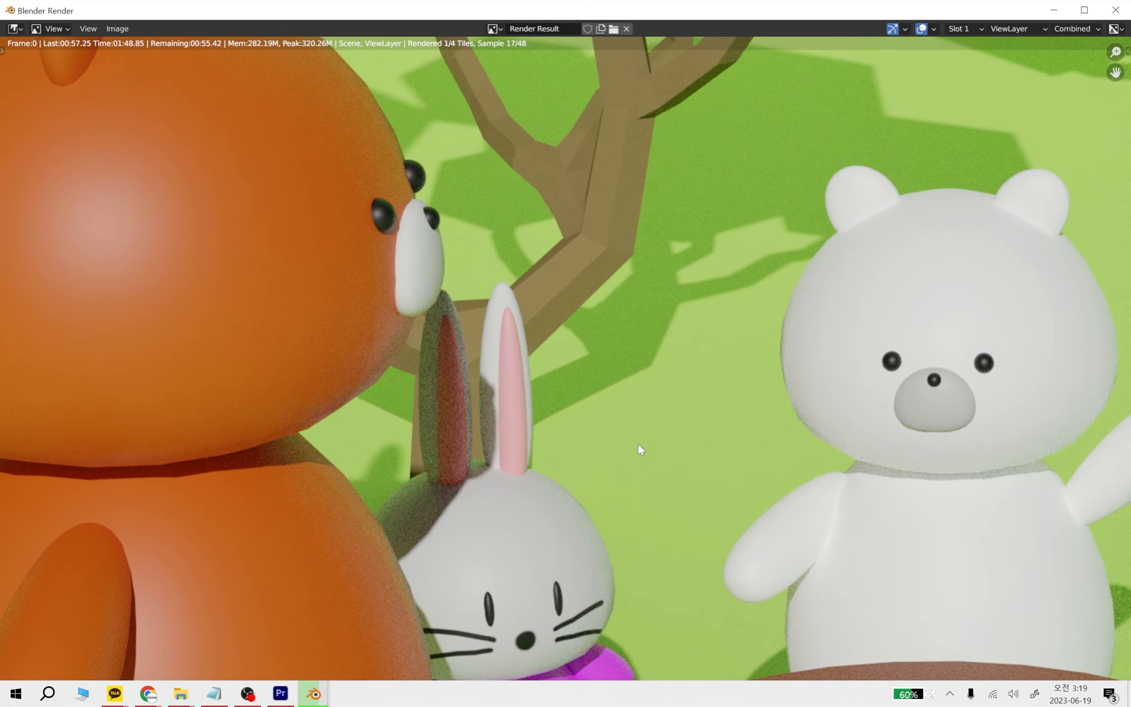
{"action": "scroll", "coordinate": [422, 360], "scroll_direction": "up", "scroll_amount": 2}
{"action": "scroll", "coordinate": [559, 267], "scroll_direction": "down", "scroll_amount": 6}
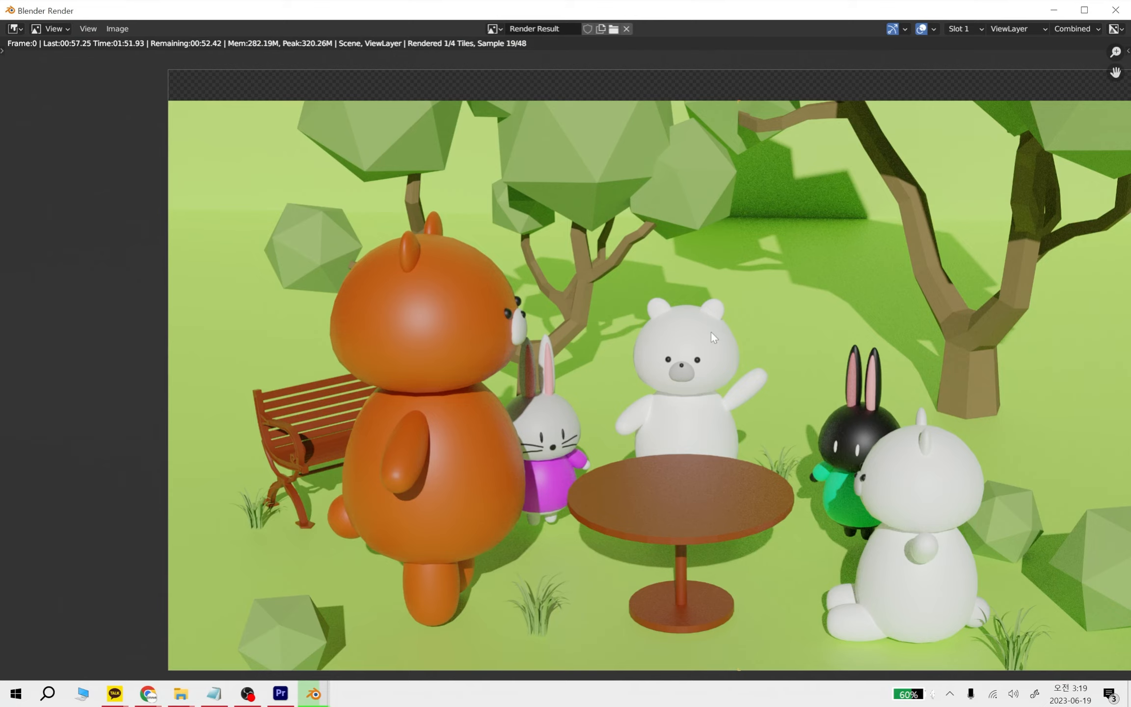
{"action": "scroll", "coordinate": [711, 330], "scroll_direction": "down", "scroll_amount": 1}
{"action": "scroll", "coordinate": [683, 364], "scroll_direction": "up", "scroll_amount": 5}
{"action": "middle_click_drag", "start_coordinate": [546, 461], "coordinate": [577, 319]}
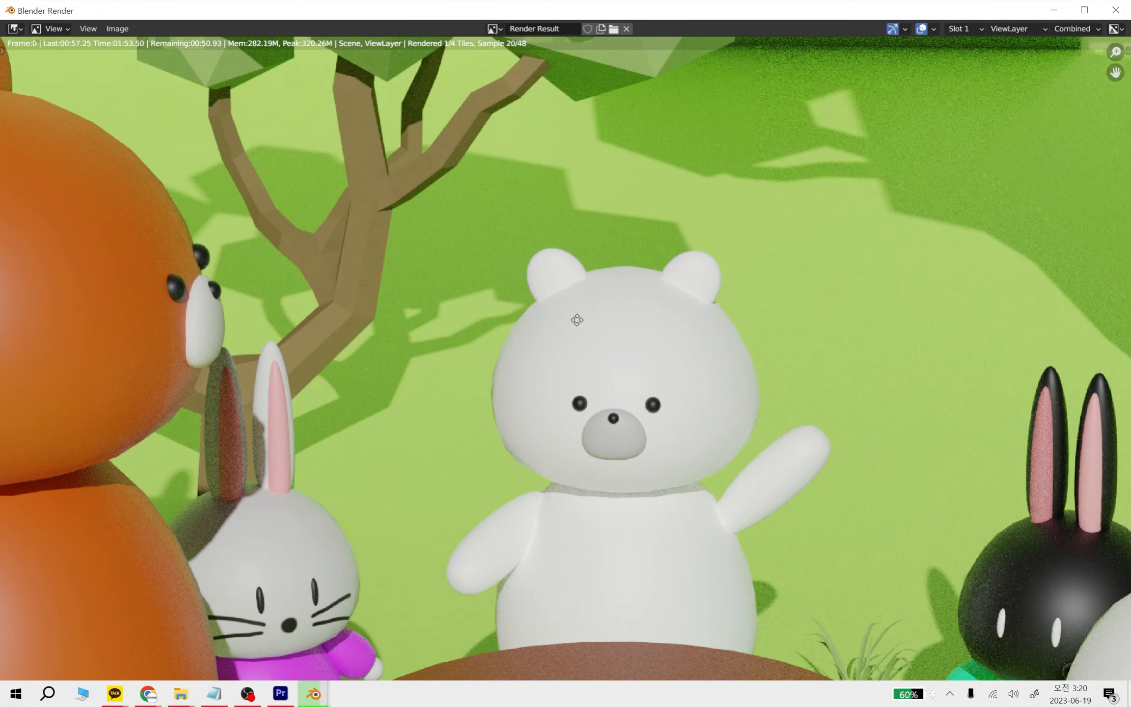
Examine the tabletop, black rabbit and seated white bear for noise in the ongoing 4K render
{"action": "scroll", "coordinate": [440, 353], "scroll_direction": "up", "scroll_amount": 3}
{"action": "scroll", "coordinate": [533, 522], "scroll_direction": "up", "scroll_amount": 1}
{"action": "middle_click_drag", "start_coordinate": [533, 522], "coordinate": [482, 263]}
{"action": "scroll", "coordinate": [737, 293], "scroll_direction": "down", "scroll_amount": 4}
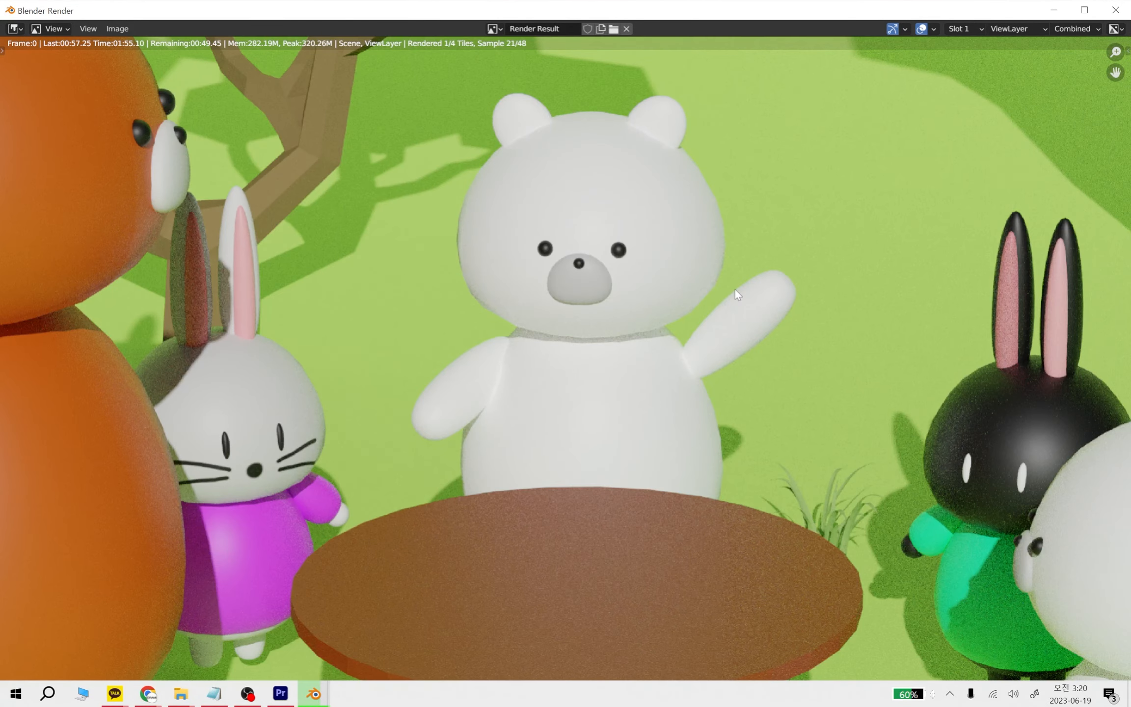
{"action": "scroll", "coordinate": [735, 289], "scroll_direction": "down", "scroll_amount": 2}
{"action": "middle_click_drag", "start_coordinate": [785, 449], "coordinate": [788, 351]}
{"action": "scroll", "coordinate": [853, 334], "scroll_direction": "up", "scroll_amount": 4}
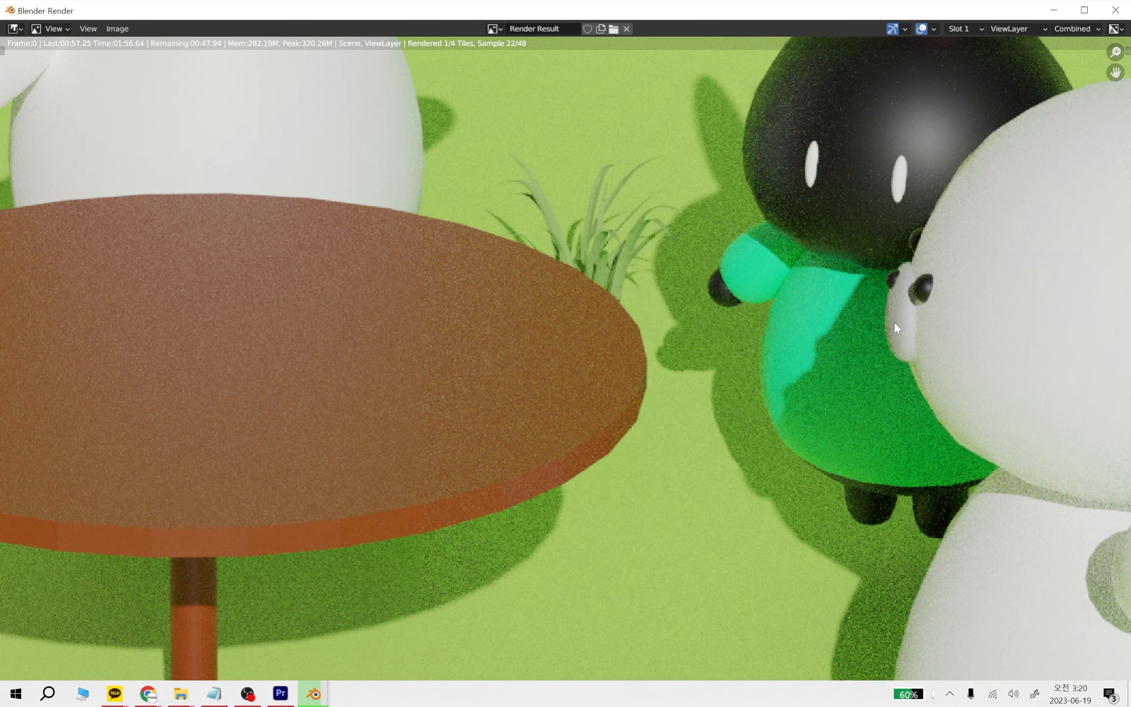
{"action": "scroll", "coordinate": [753, 369], "scroll_direction": "down", "scroll_amount": 5}
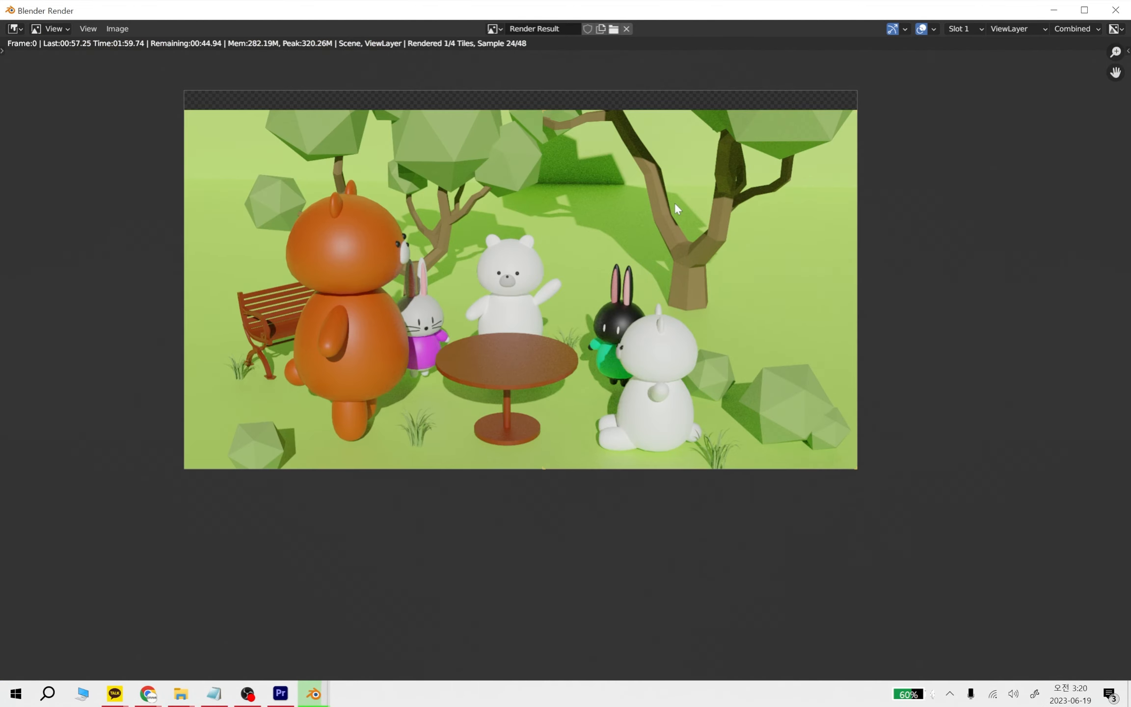
{"action": "middle_click_drag", "start_coordinate": [675, 202], "coordinate": [675, 246]}
{"action": "scroll", "coordinate": [533, 330], "scroll_direction": "up", "scroll_amount": 2}
{"action": "scroll", "coordinate": [559, 312], "scroll_direction": "down", "scroll_amount": 1}
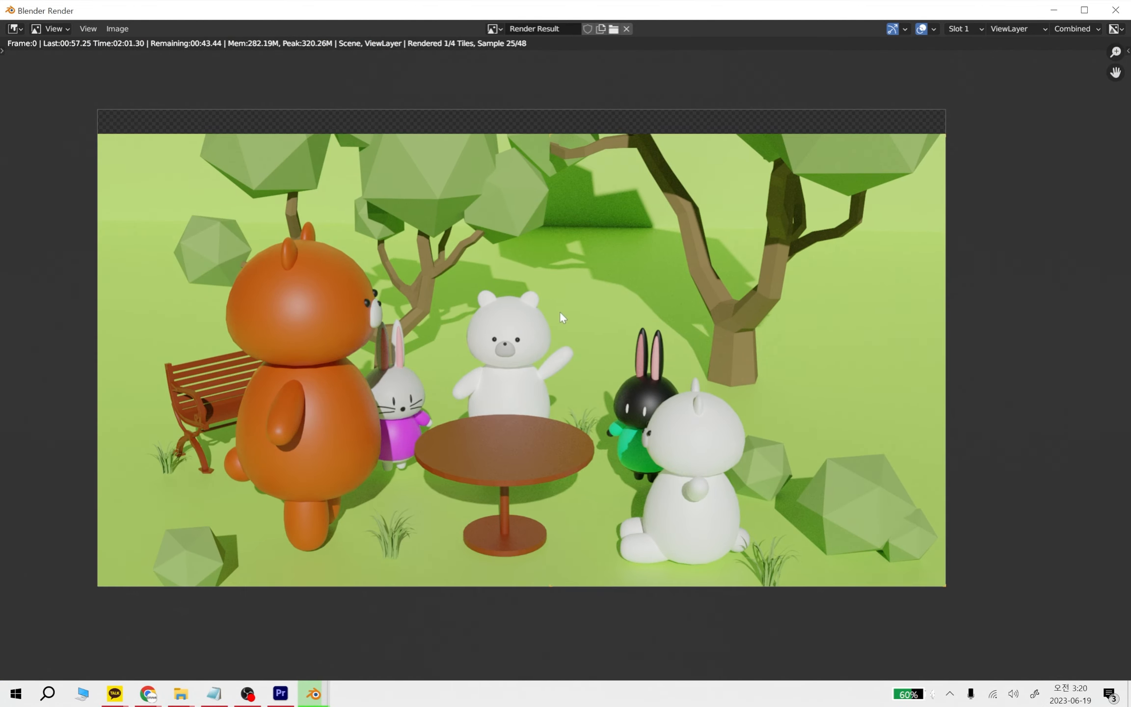
Follow the 4K render until it completes, checking the full frame and the area around the waving white bear
{"action": "middle_click_drag", "start_coordinate": [559, 311], "coordinate": [609, 320]}
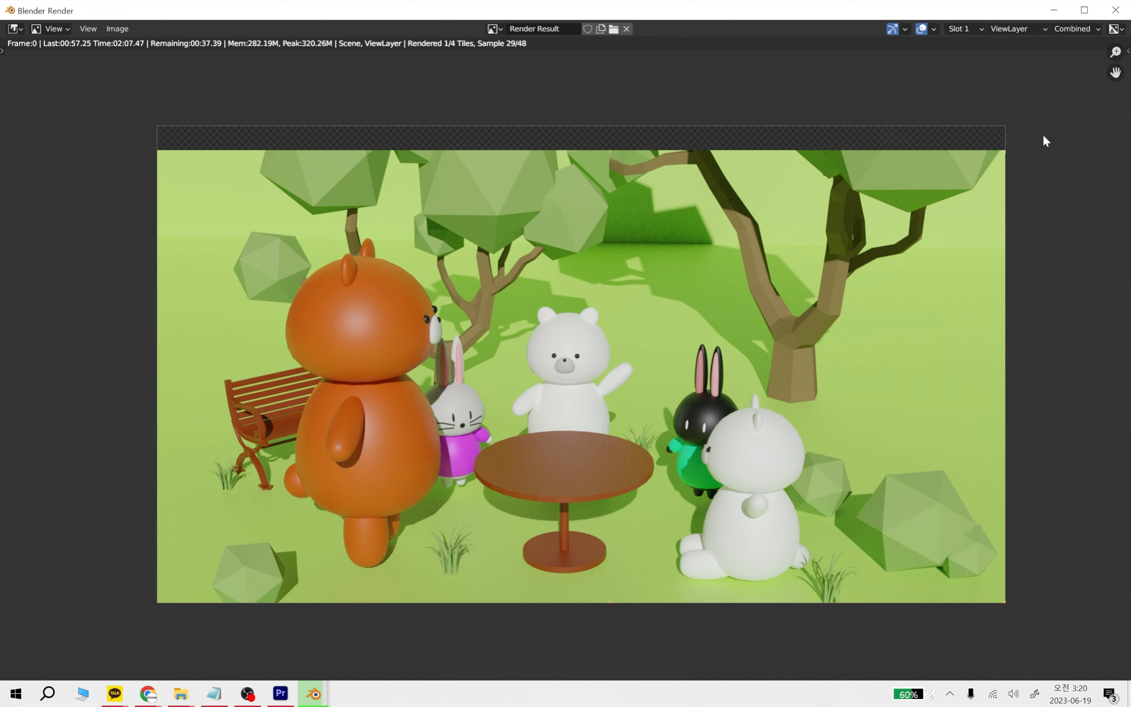
{"action": "scroll", "coordinate": [616, 364], "scroll_direction": "up", "scroll_amount": 2}
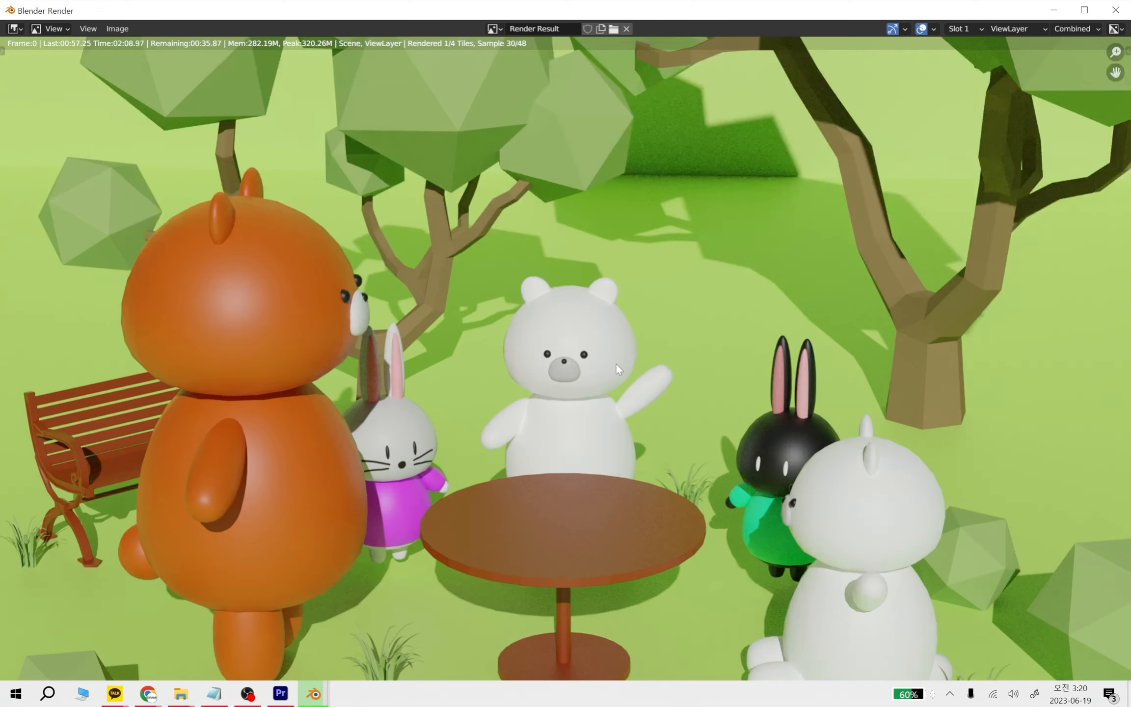
{"action": "scroll", "coordinate": [610, 360], "scroll_direction": "up", "scroll_amount": 7}
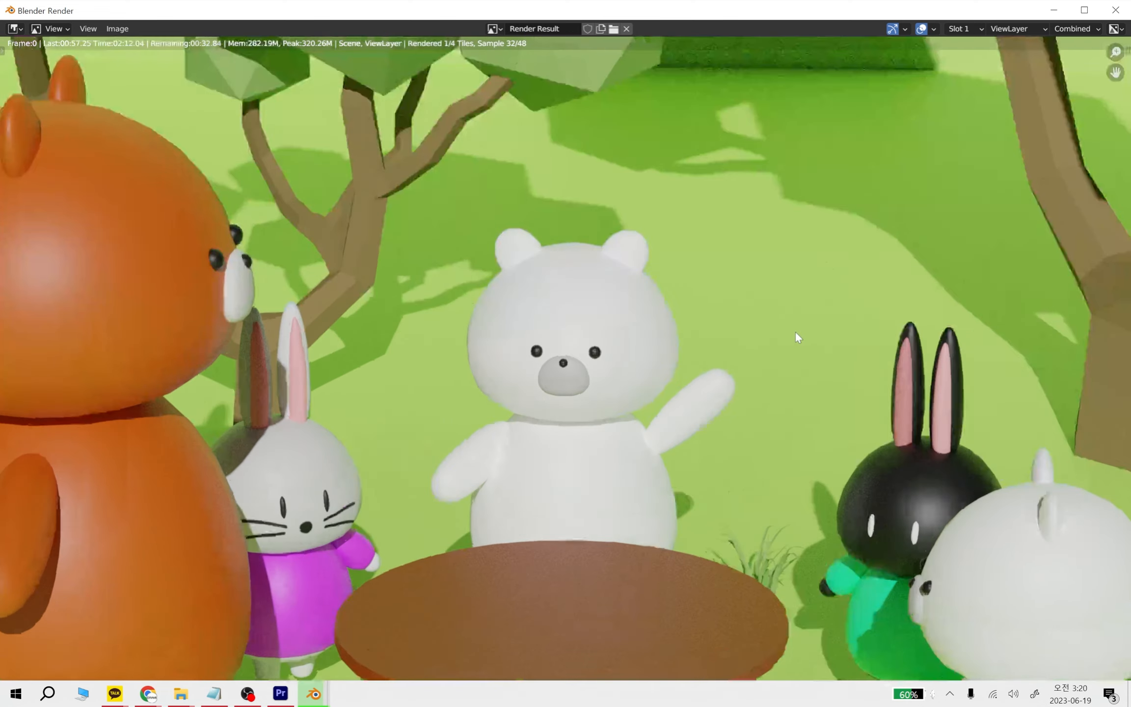
{"action": "scroll", "coordinate": [542, 213], "scroll_direction": "down", "scroll_amount": 10}
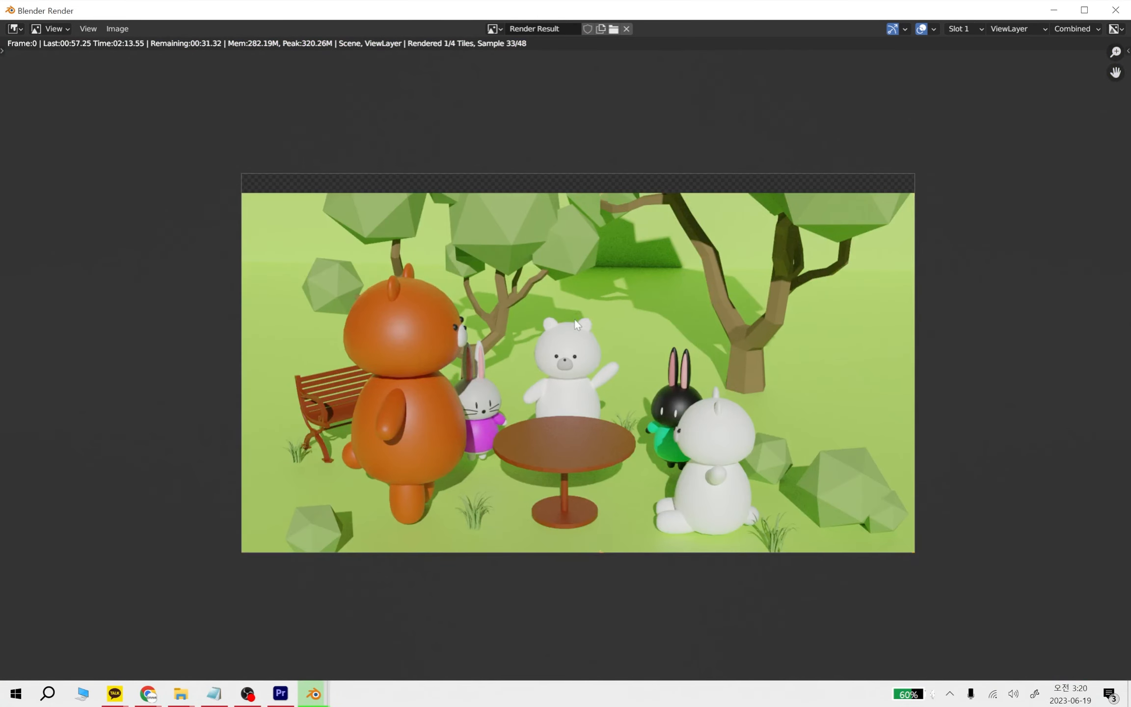
{"action": "scroll", "coordinate": [582, 322], "scroll_direction": "up", "scroll_amount": 2}
{"action": "scroll", "coordinate": [570, 306], "scroll_direction": "down", "scroll_amount": 1}
{"action": "middle_click_drag", "start_coordinate": [558, 297], "coordinate": [496, 283]}
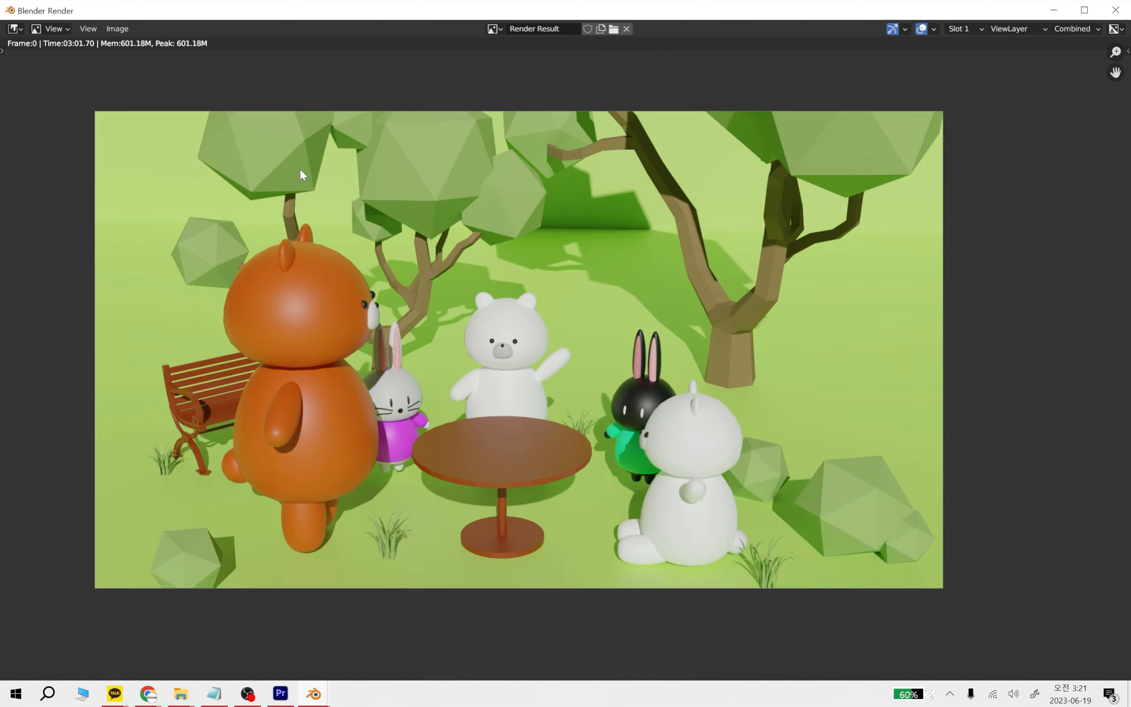
Inspect the waving white bear's raised arm, eyes and muzzle in the finished 4K render for edge sharpness
{"action": "scroll", "coordinate": [576, 389], "scroll_direction": "up", "scroll_amount": 10}
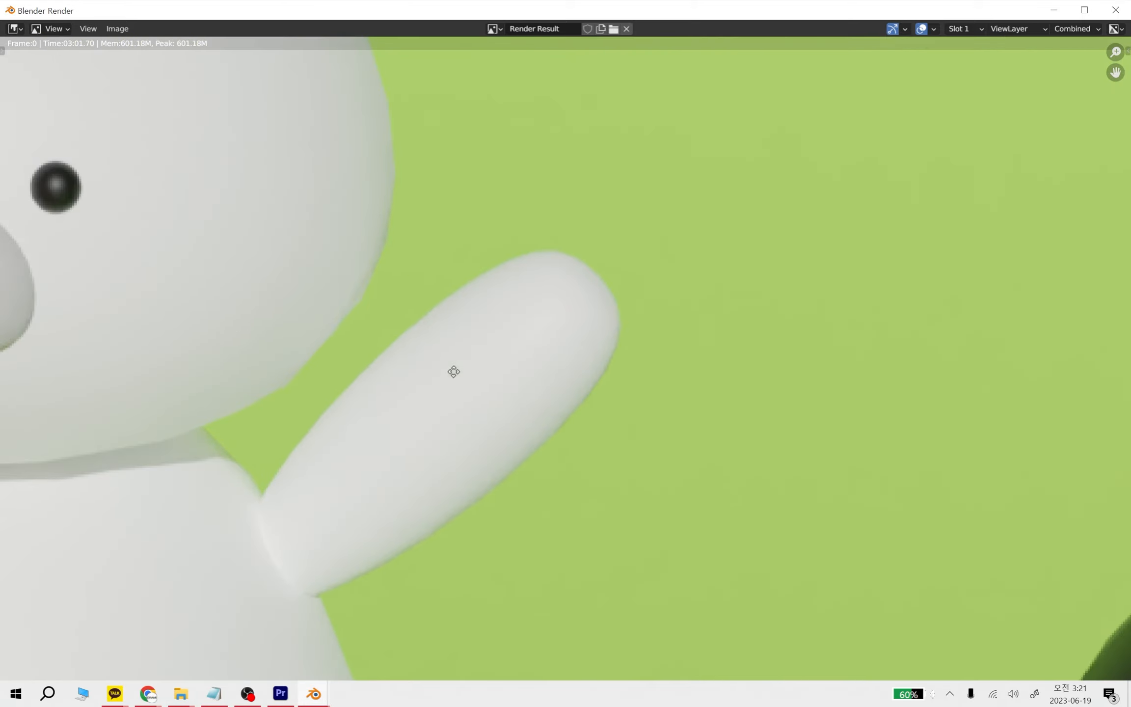
{"action": "scroll", "coordinate": [365, 354], "scroll_direction": "down", "scroll_amount": 9}
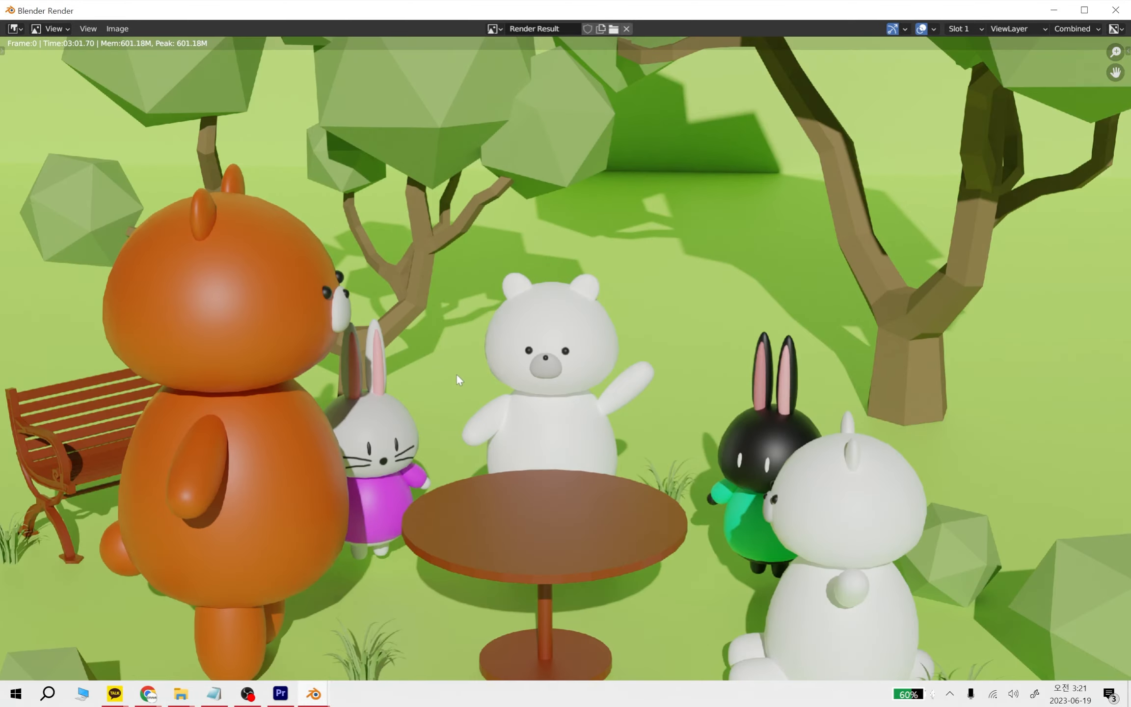
{"action": "scroll", "coordinate": [495, 355], "scroll_direction": "up", "scroll_amount": 3}
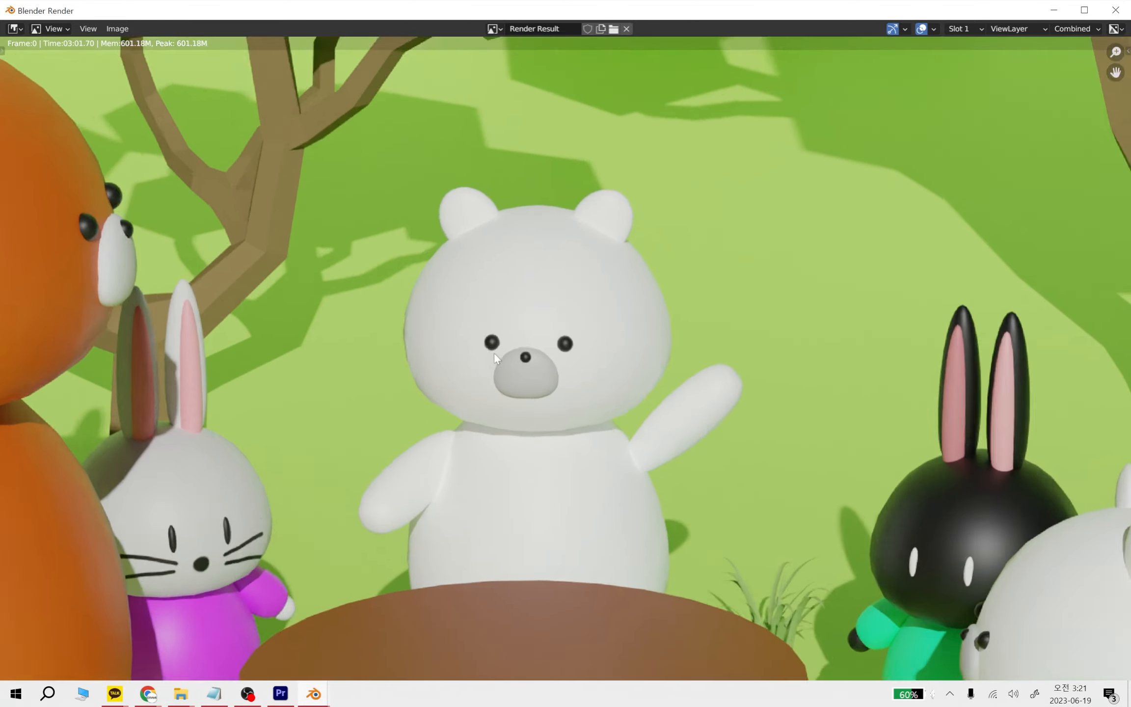
{"action": "scroll", "coordinate": [494, 353], "scroll_direction": "up", "scroll_amount": 4}
{"action": "middle_click_drag", "start_coordinate": [522, 385], "coordinate": [714, 425]}
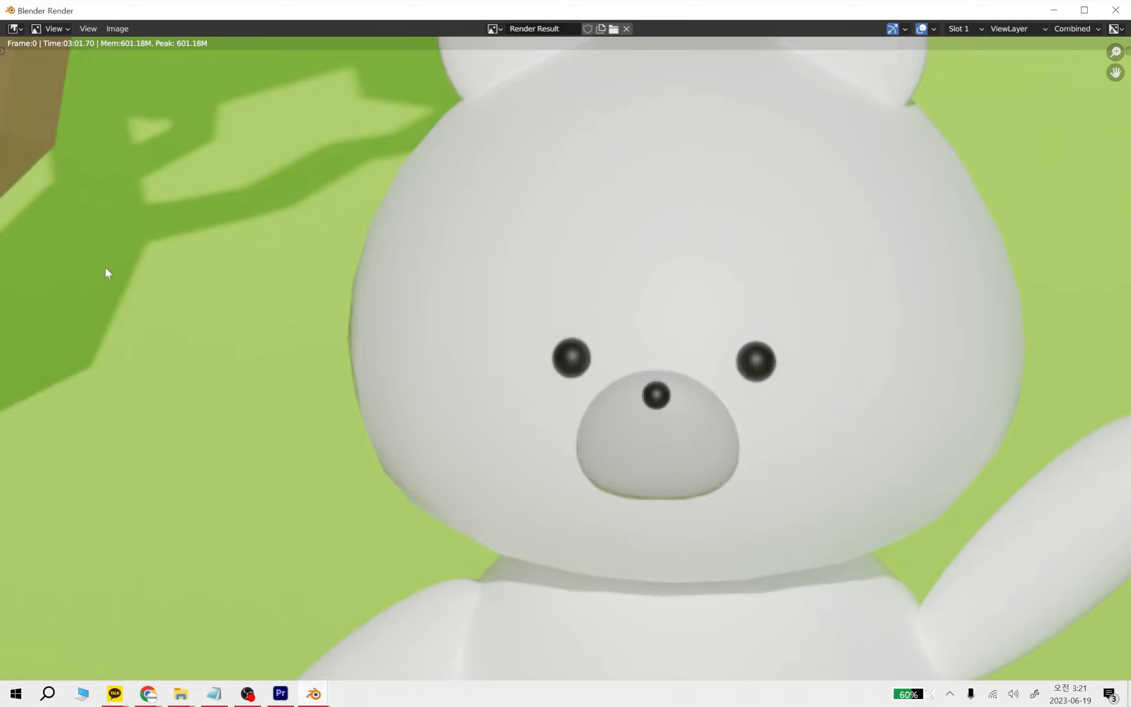
{"action": "scroll", "coordinate": [573, 409], "scroll_direction": "up", "scroll_amount": 6}
{"action": "scroll", "coordinate": [924, 502], "scroll_direction": "down", "scroll_amount": 16}
{"action": "scroll", "coordinate": [635, 392], "scroll_direction": "up", "scroll_amount": 15}
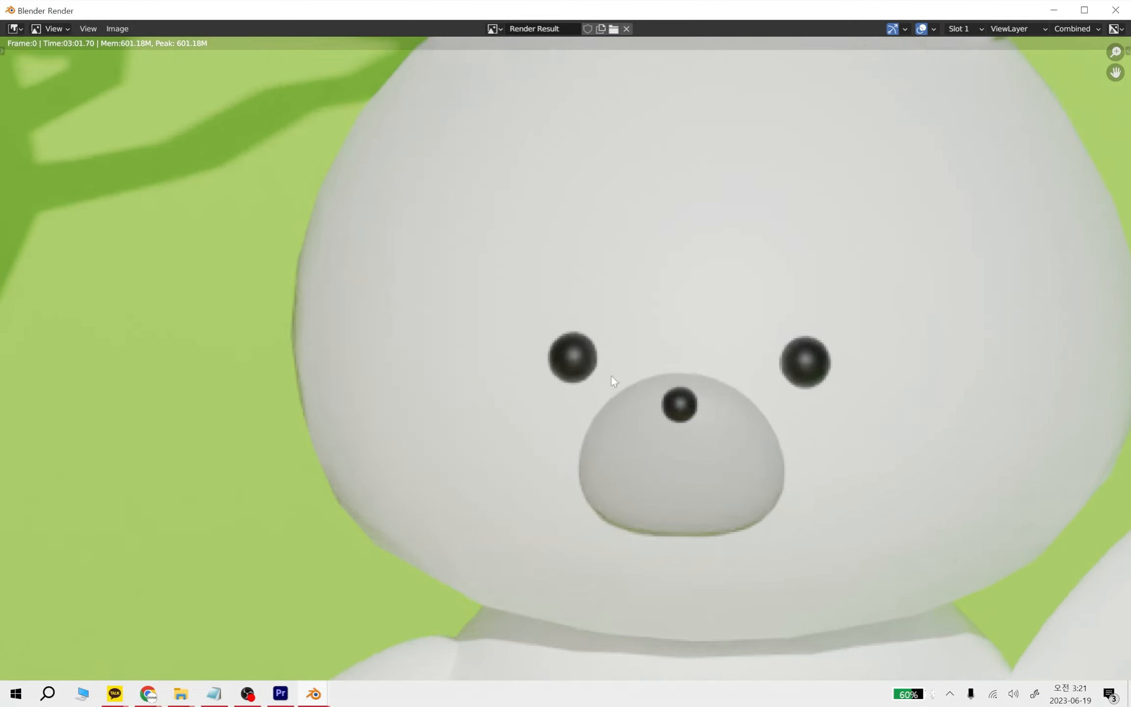
{"action": "scroll", "coordinate": [746, 417], "scroll_direction": "down", "scroll_amount": 14}
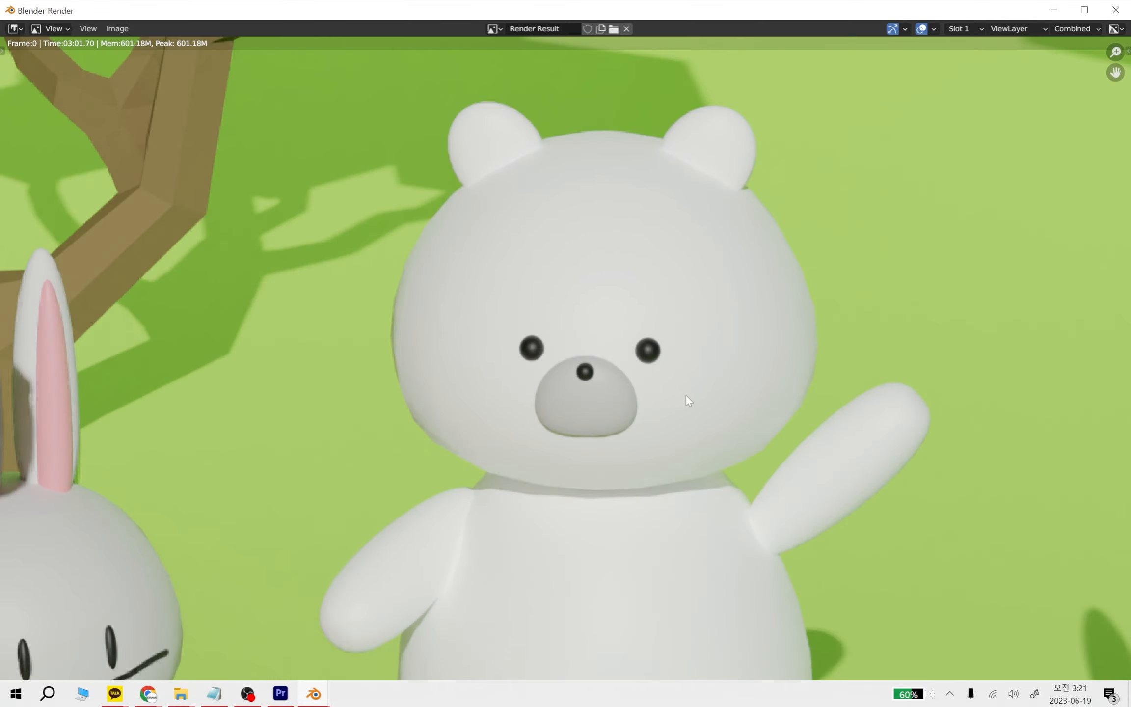
{"action": "scroll", "coordinate": [434, 476], "scroll_direction": "up", "scroll_amount": 5}
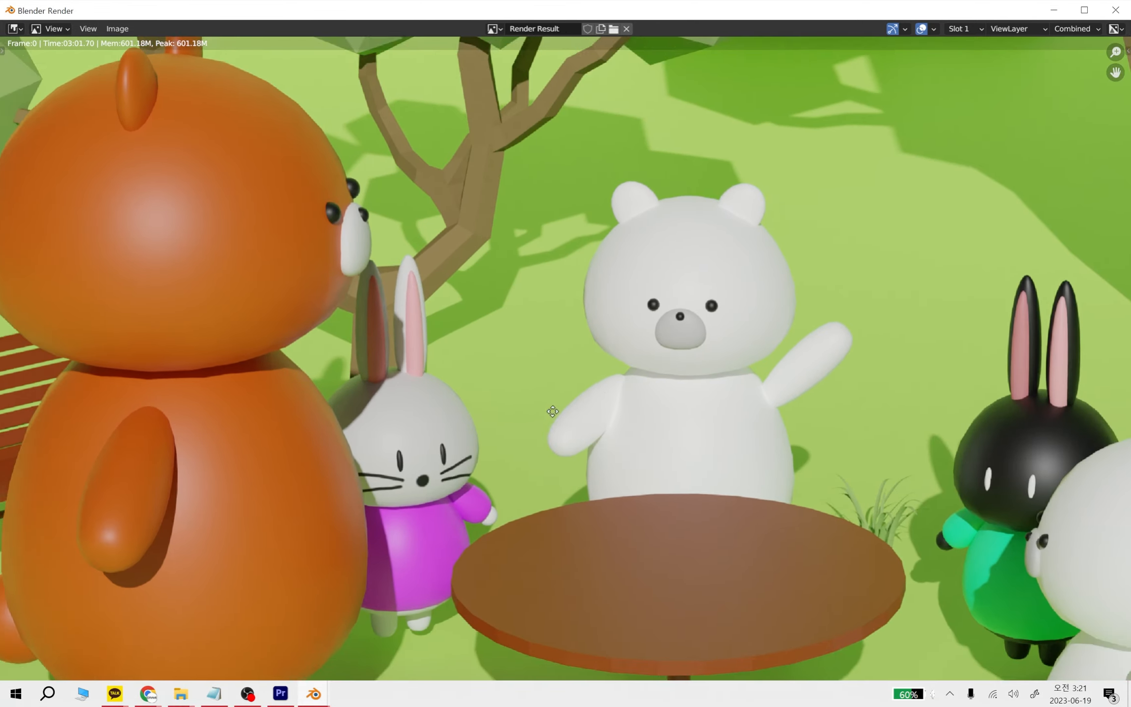
Check the white rabbit's ears and face in the finished 4K render, and review the whole image
{"action": "scroll", "coordinate": [439, 373], "scroll_direction": "up", "scroll_amount": 3}
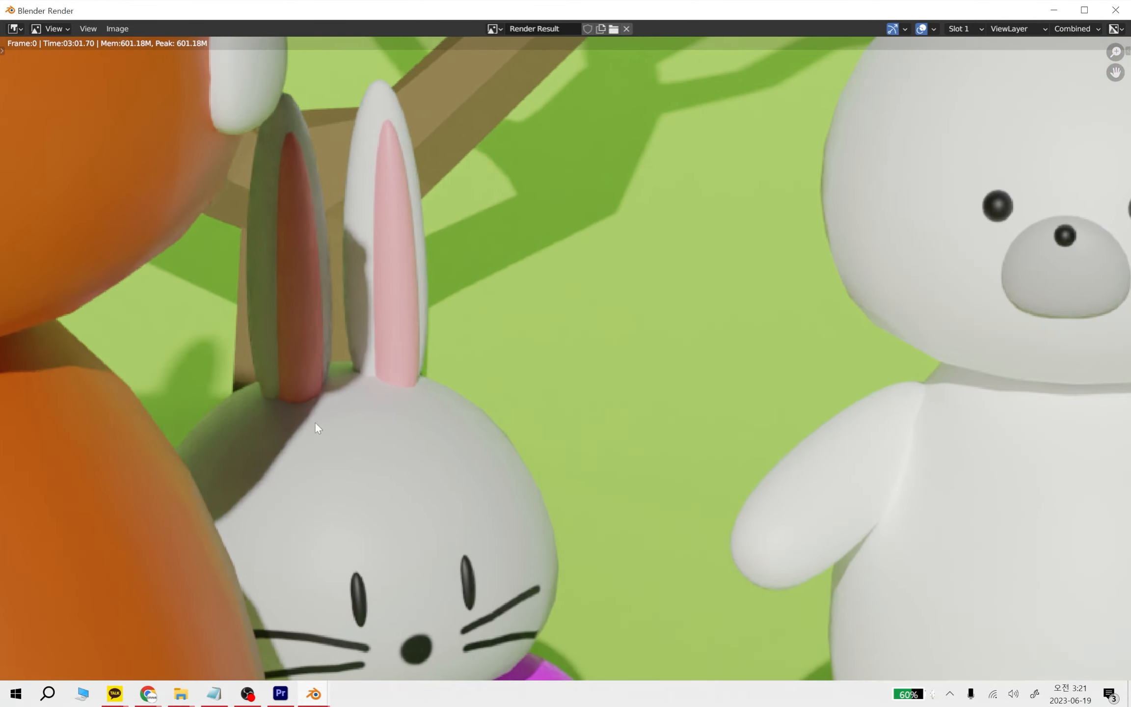
{"action": "scroll", "coordinate": [439, 403], "scroll_direction": "down", "scroll_amount": 8}
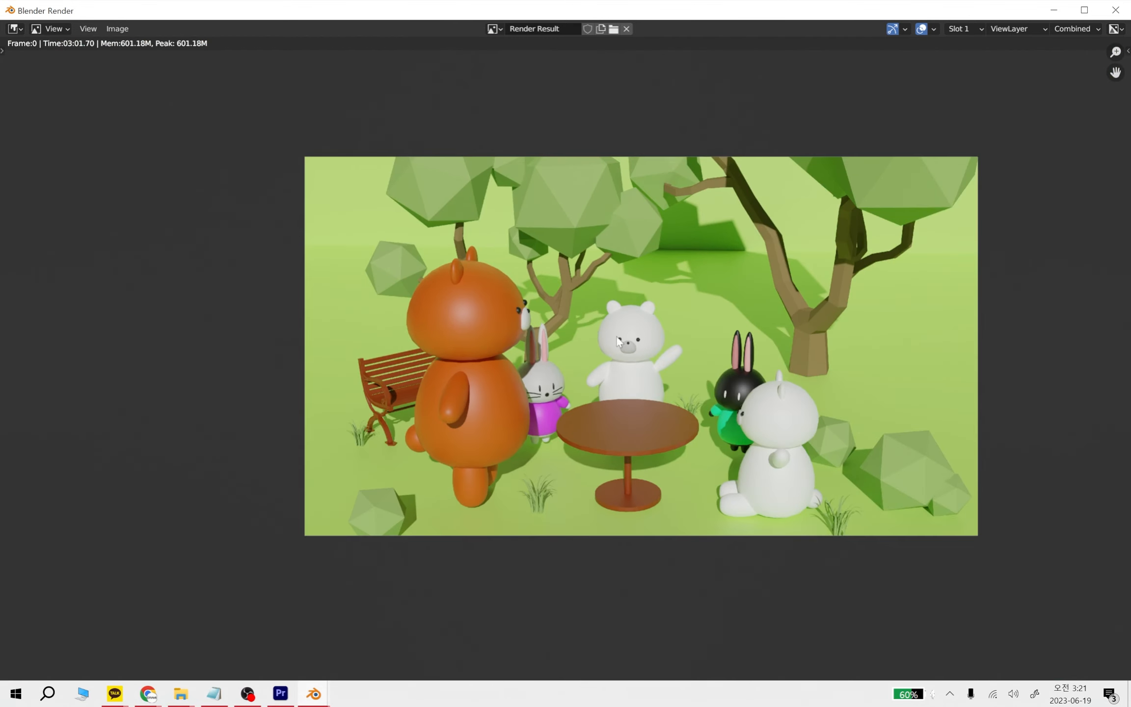
{"action": "scroll", "coordinate": [631, 375], "scroll_direction": "up", "scroll_amount": 3}
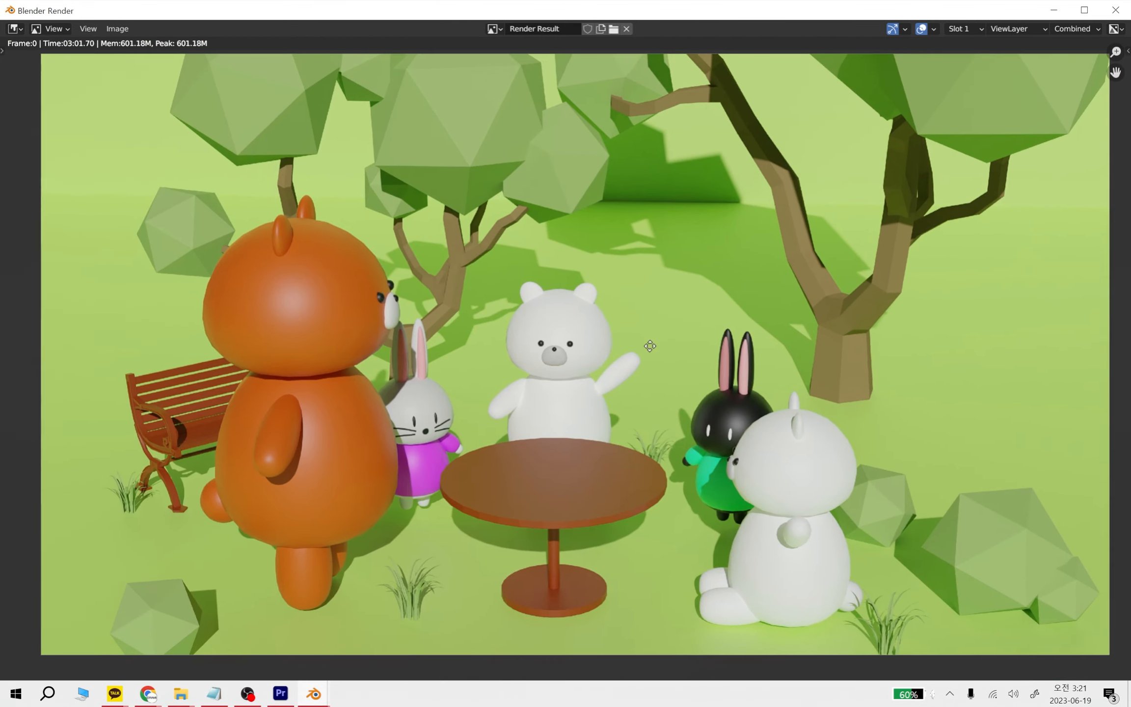
{"action": "scroll", "coordinate": [650, 352], "scroll_direction": "down", "scroll_amount": 1}
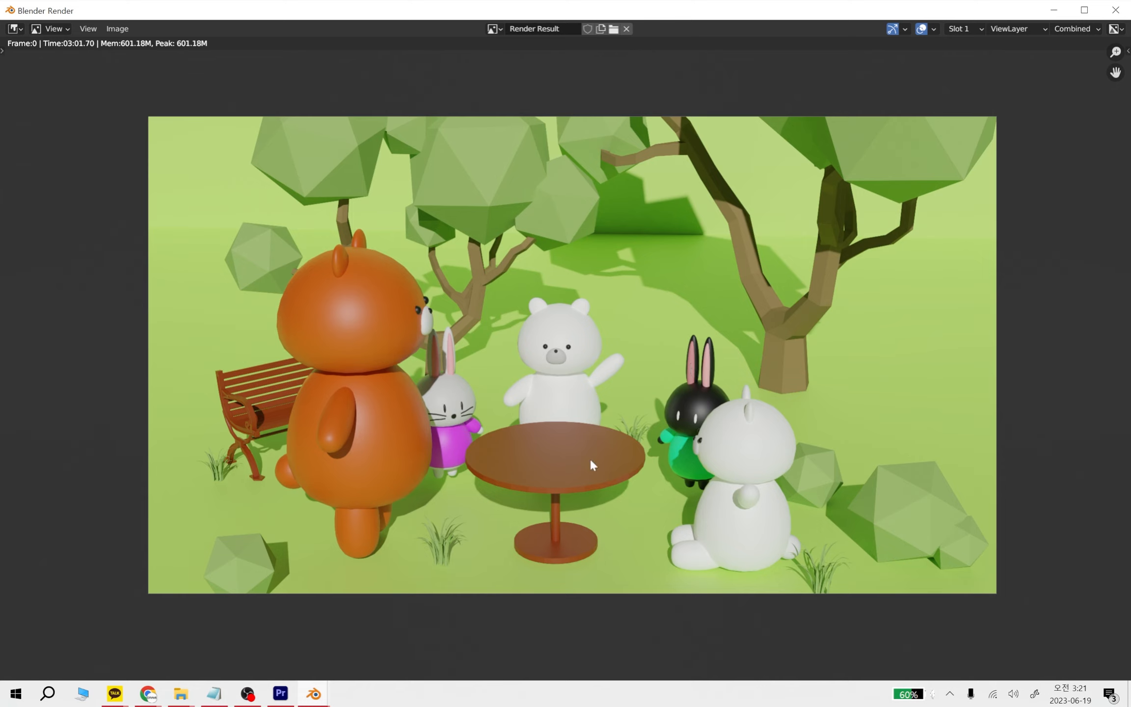
Close the render result, leave the camera view for a free perspective of the scene, and save the Blender file
{"action": "left_click", "coordinate": [1117, 12]}
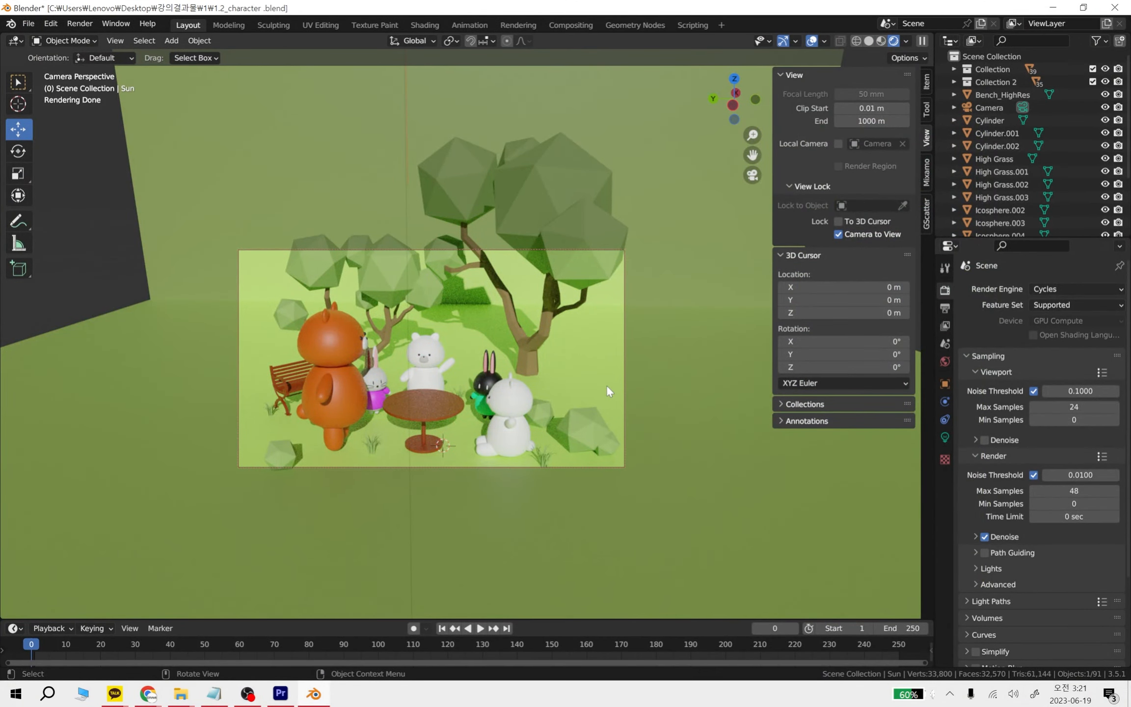
{"action": "middle_click_drag", "start_coordinate": [606, 384], "coordinate": [660, 344]}
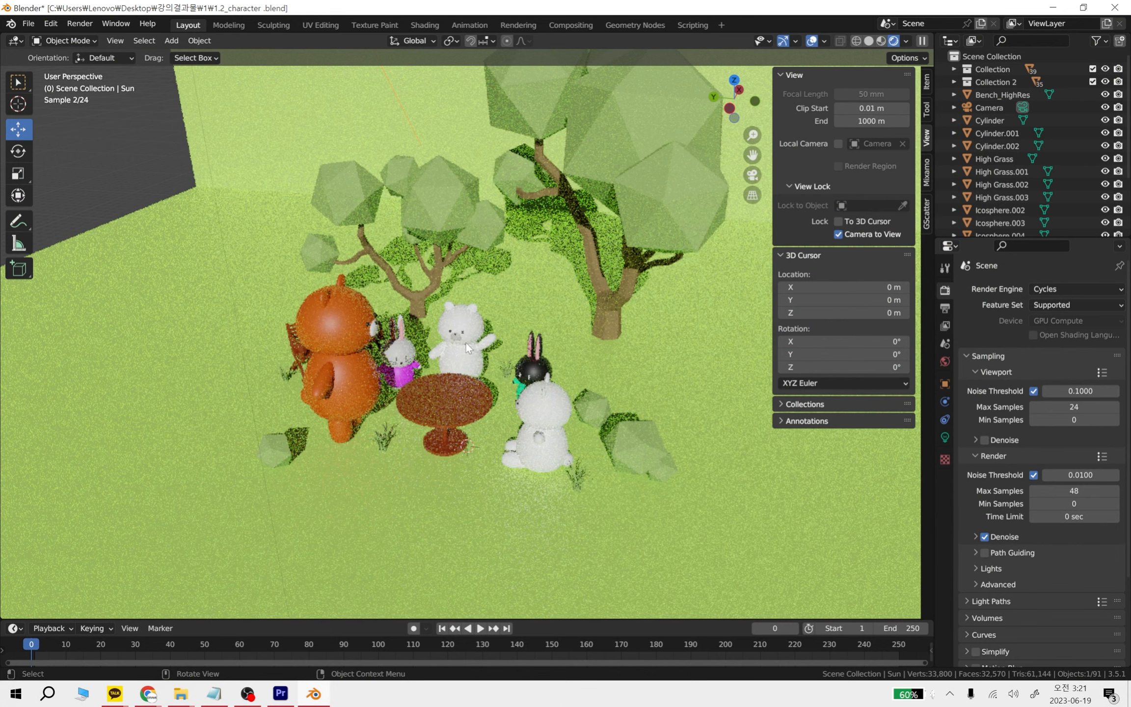
{"action": "key", "text": "ctrl+s"}
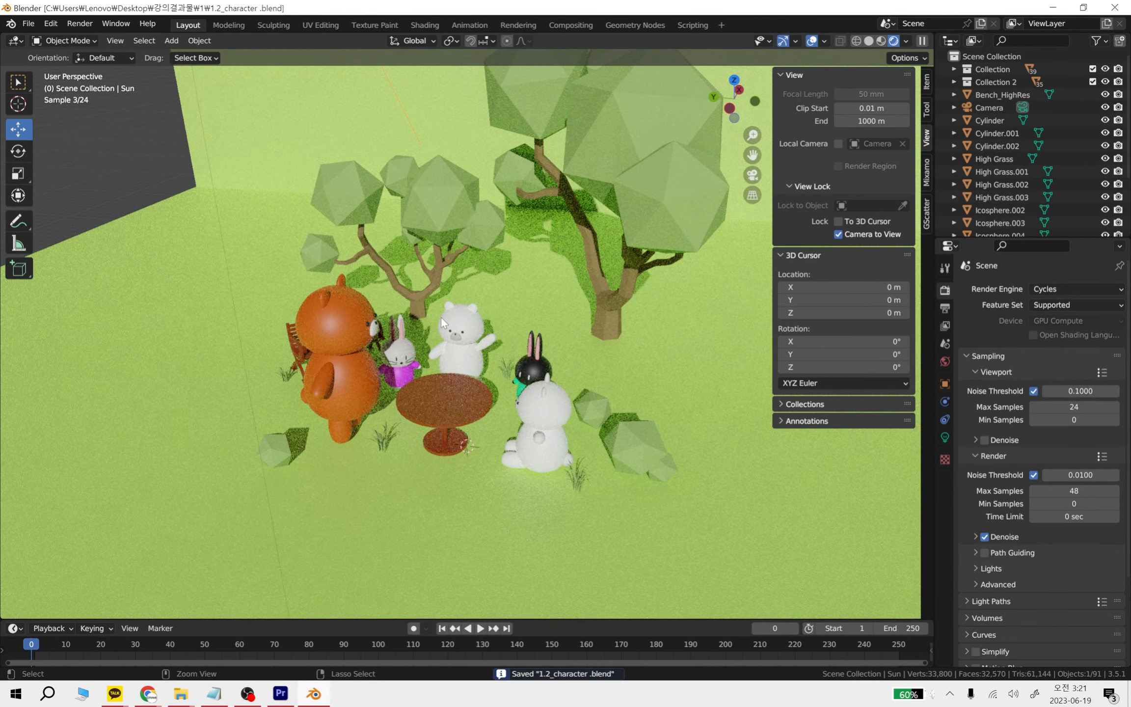